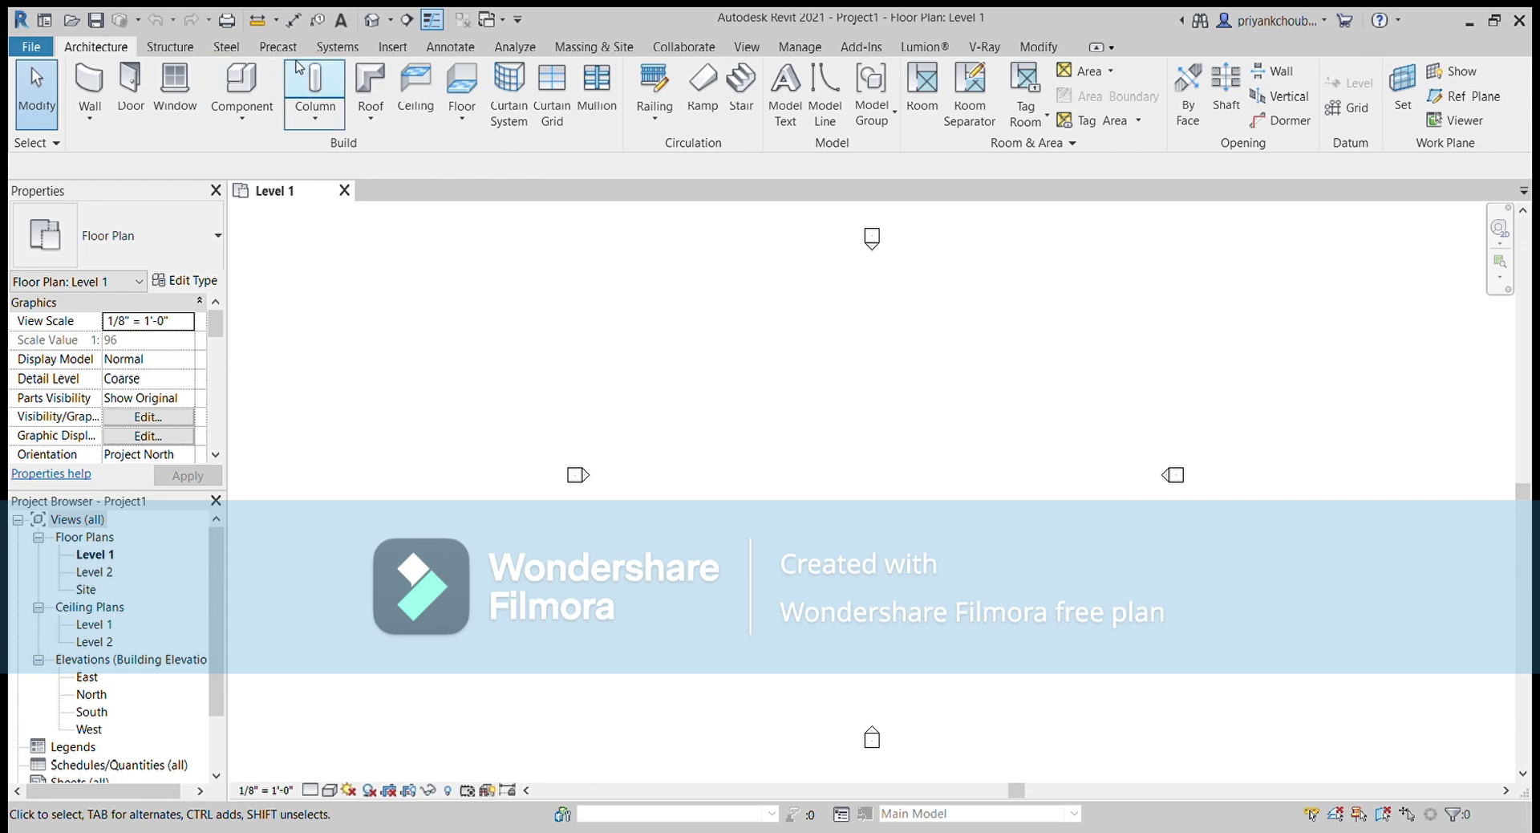
Launch Import Image from the Insert tools to bring a picture into the Level 1 plan
left_click(393, 48)
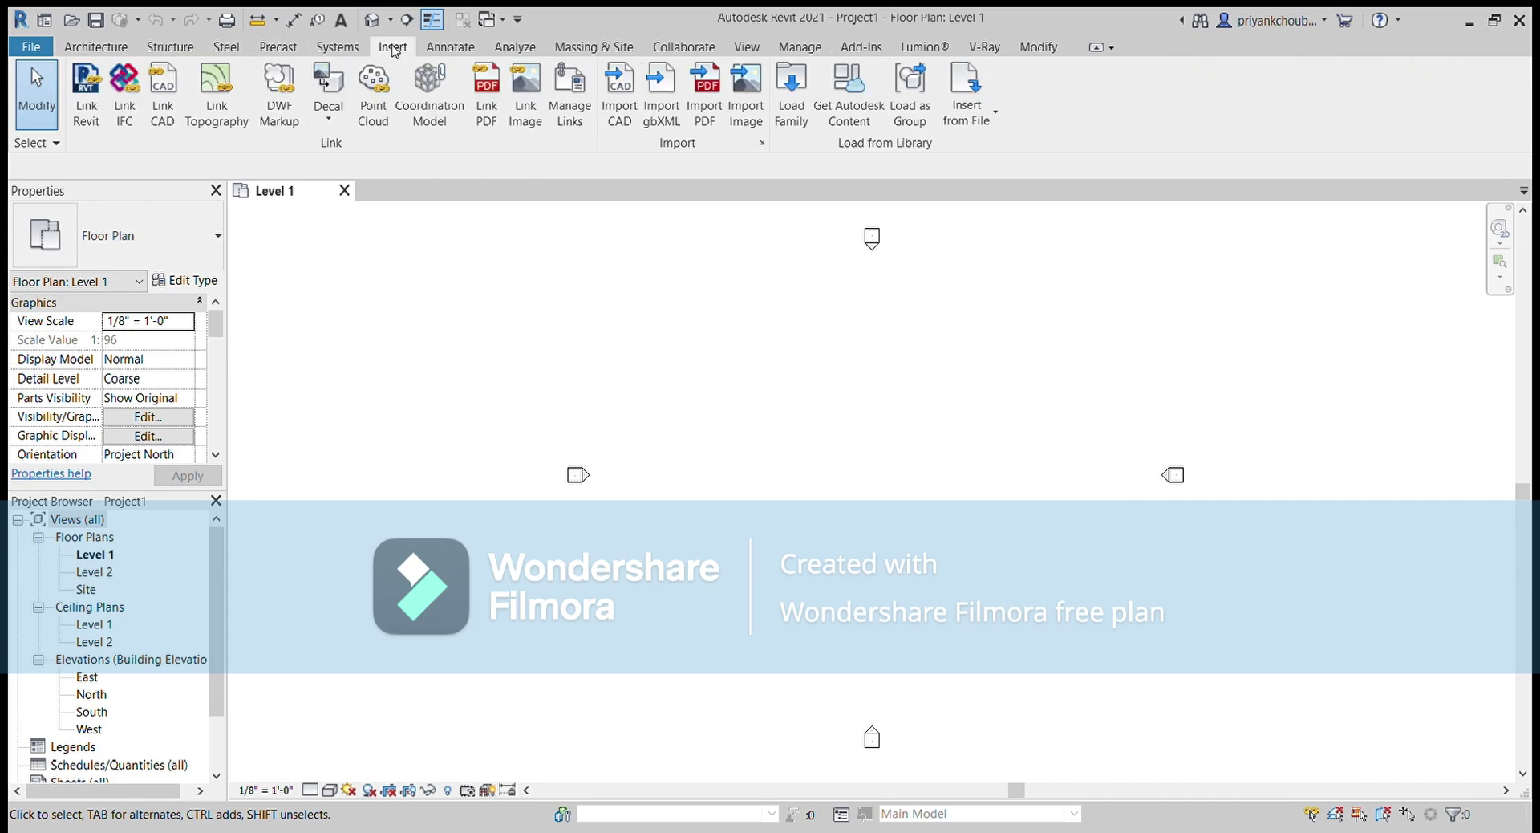
left_click(331, 112)
left_click(737, 89)
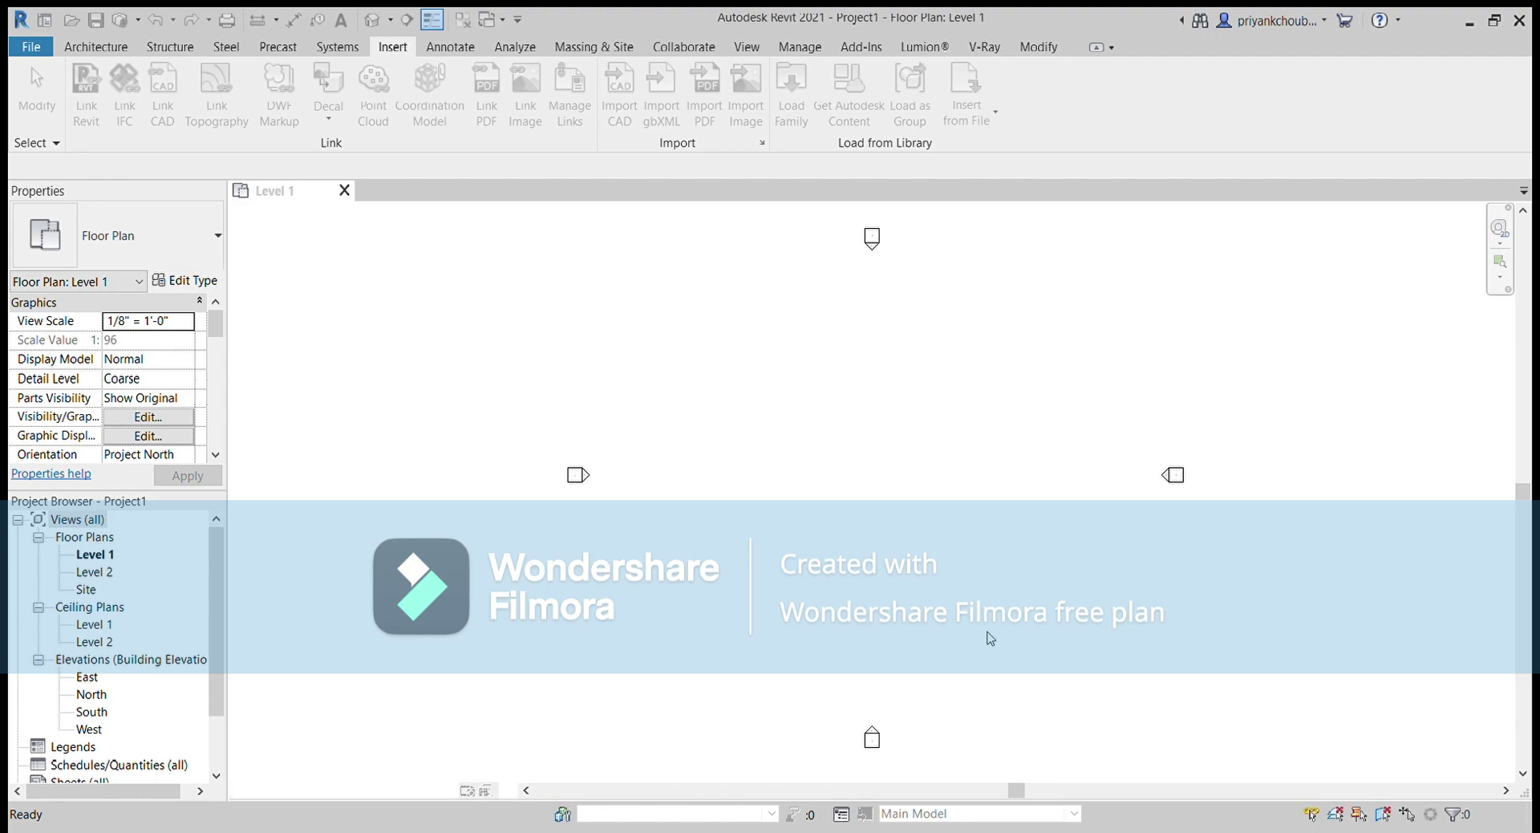
Place the house photo and drag its corners to enlarge it to about 186 by 123 feet, centred in view
scroll(989, 626, "down", 2)
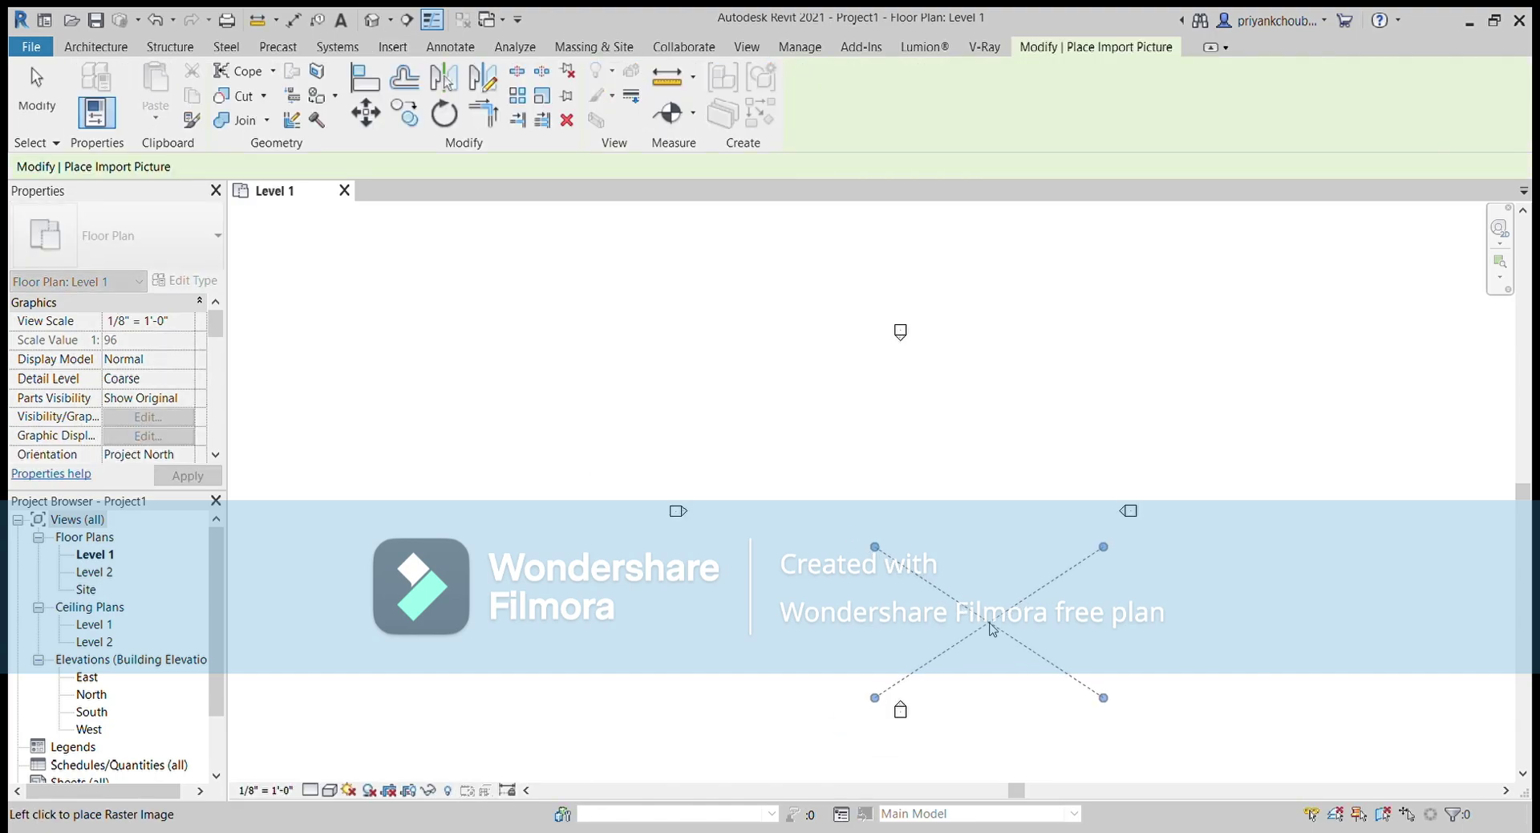
left_click(482, 527)
left_click_drag(582, 463, 663, 299)
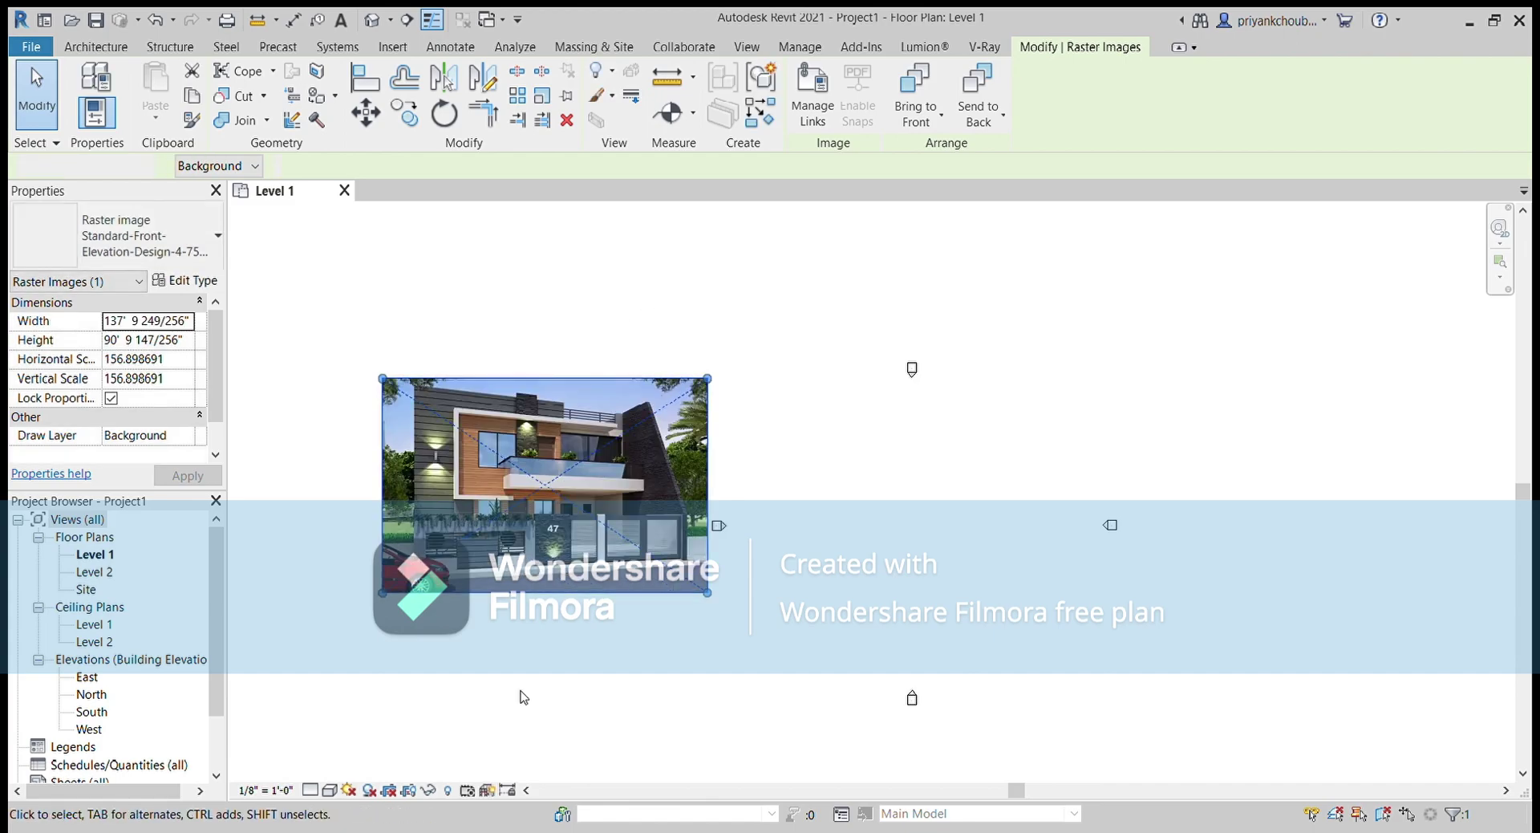
left_click(495, 676)
left_click(406, 589)
left_click_drag(383, 596, 296, 715)
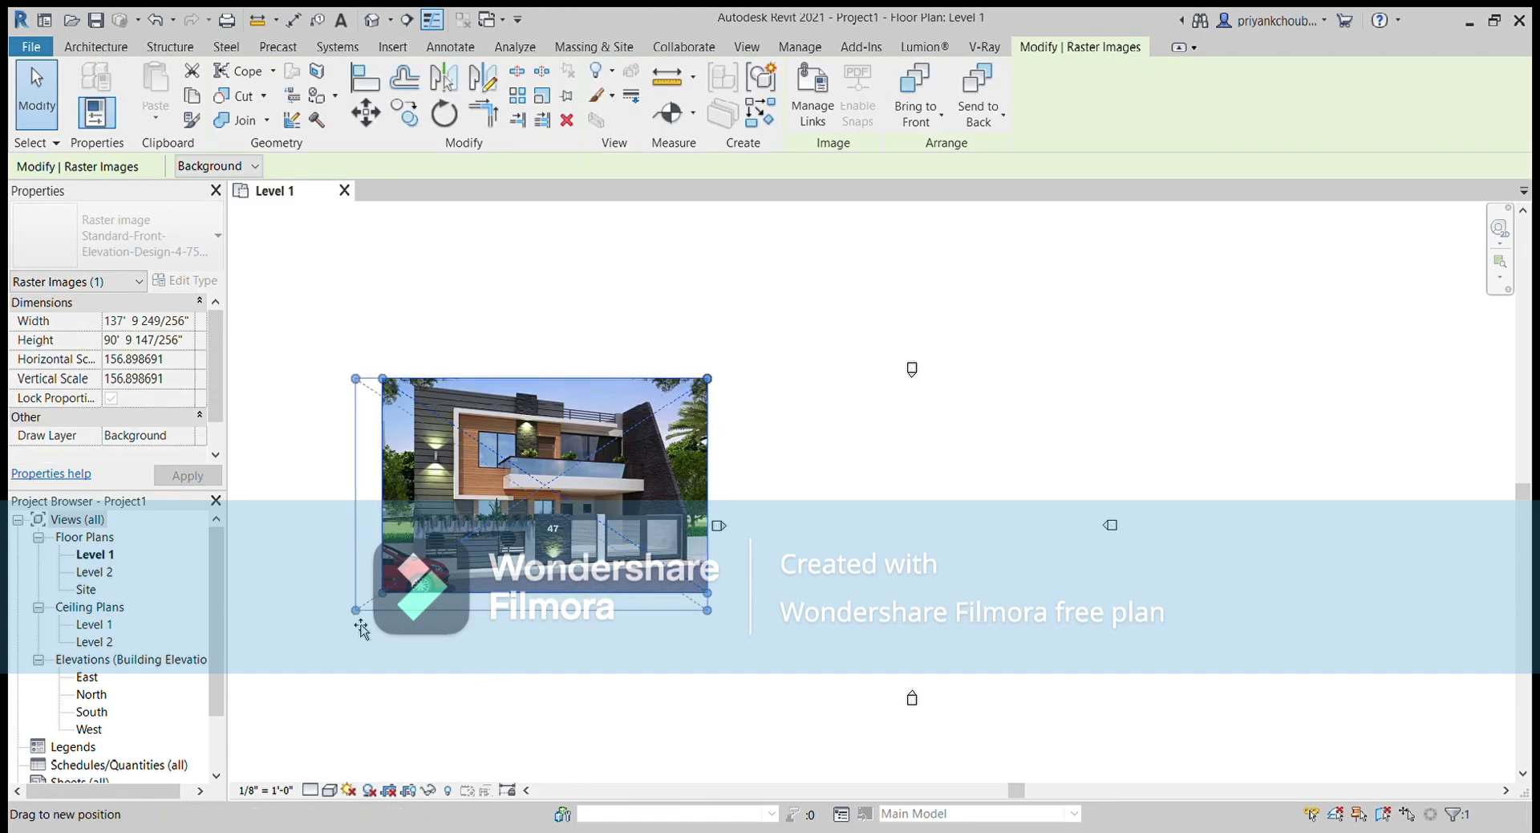
middle_click_drag(479, 742, 490, 747)
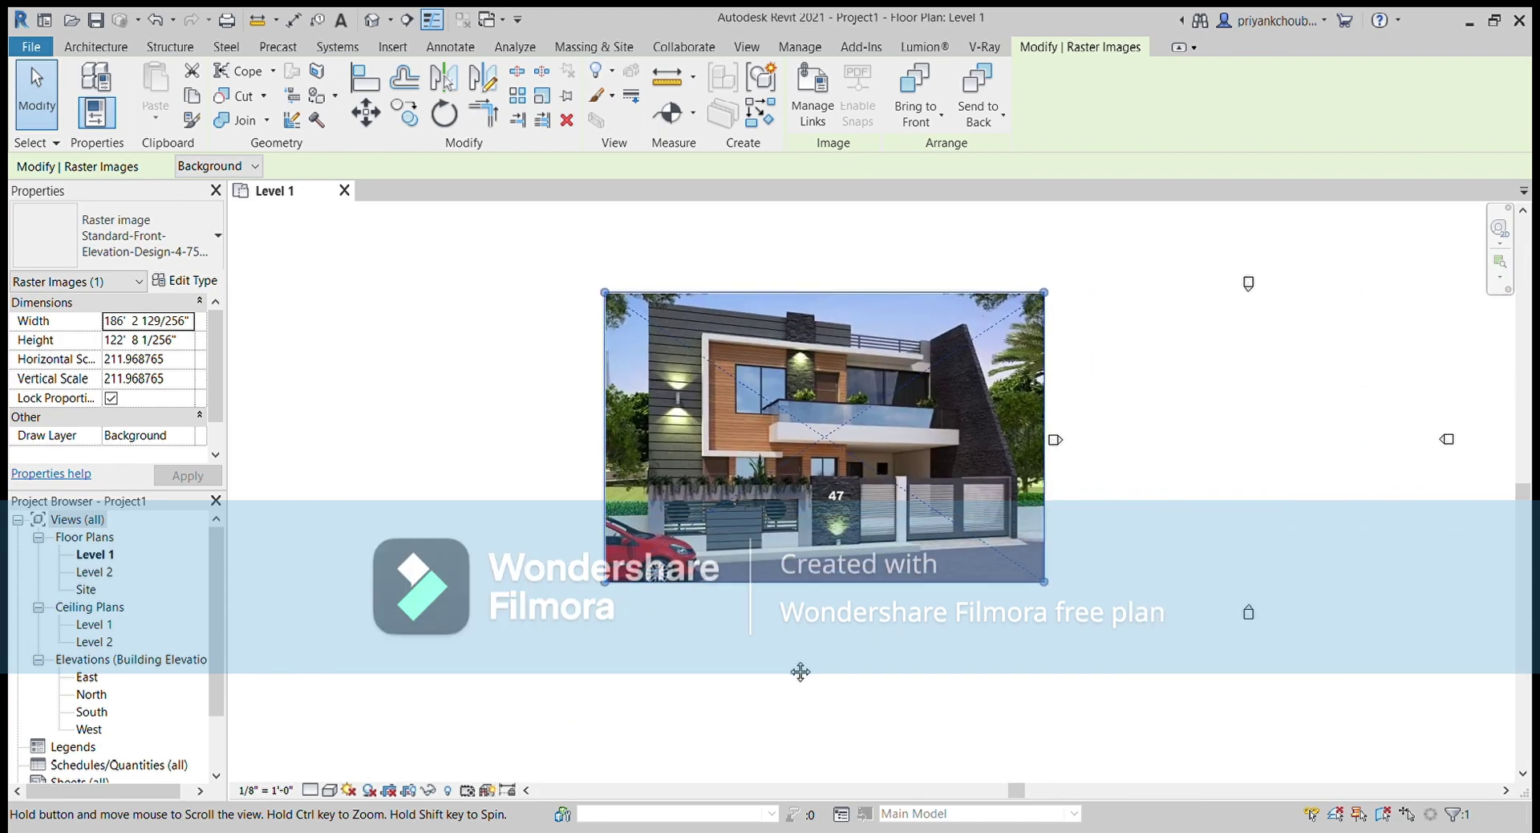
middle_click_drag(490, 746, 789, 677)
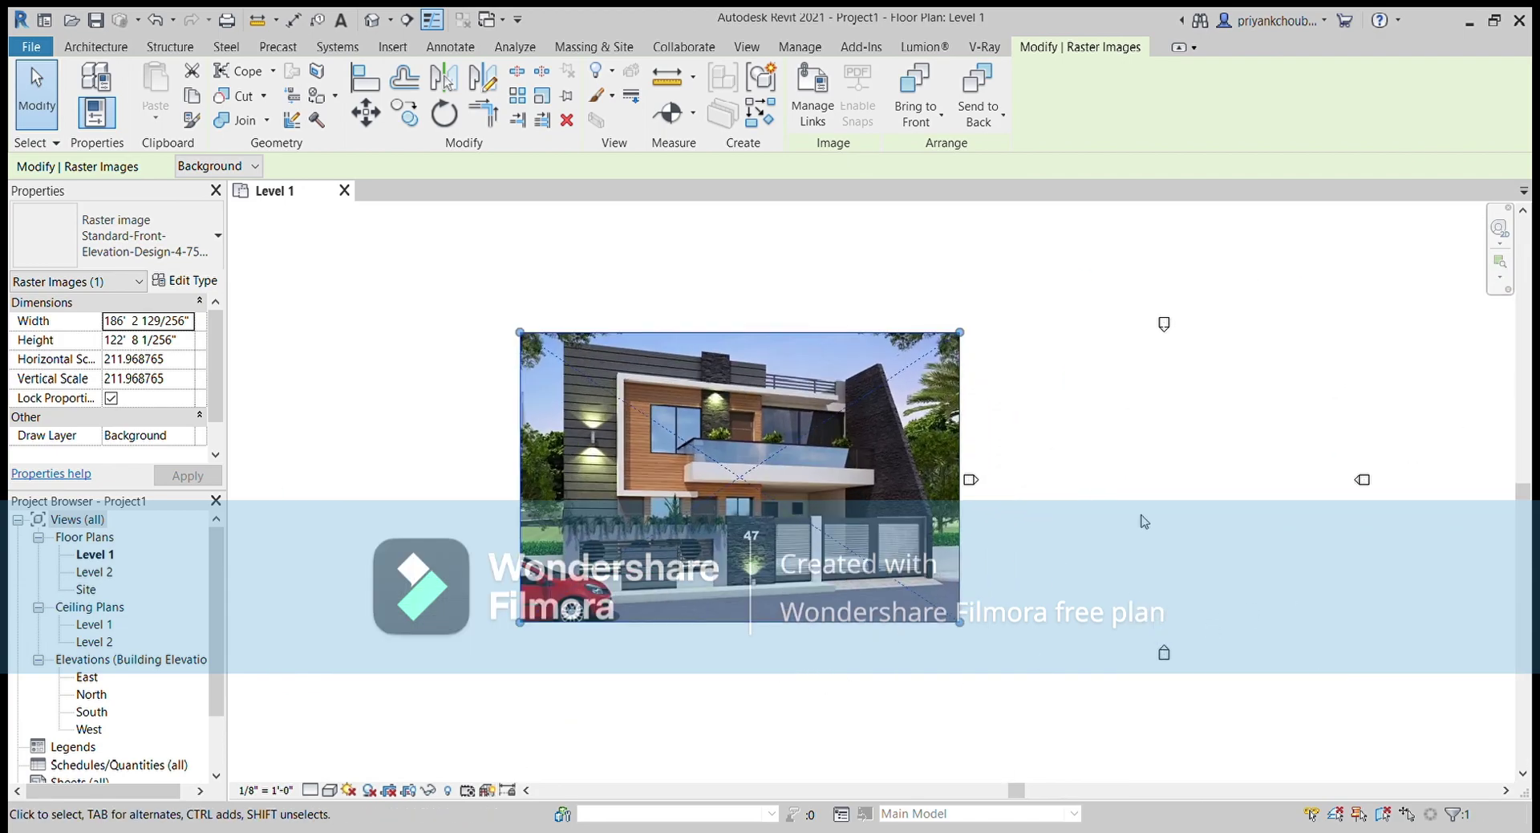
middle_click_drag(1141, 522, 934, 526)
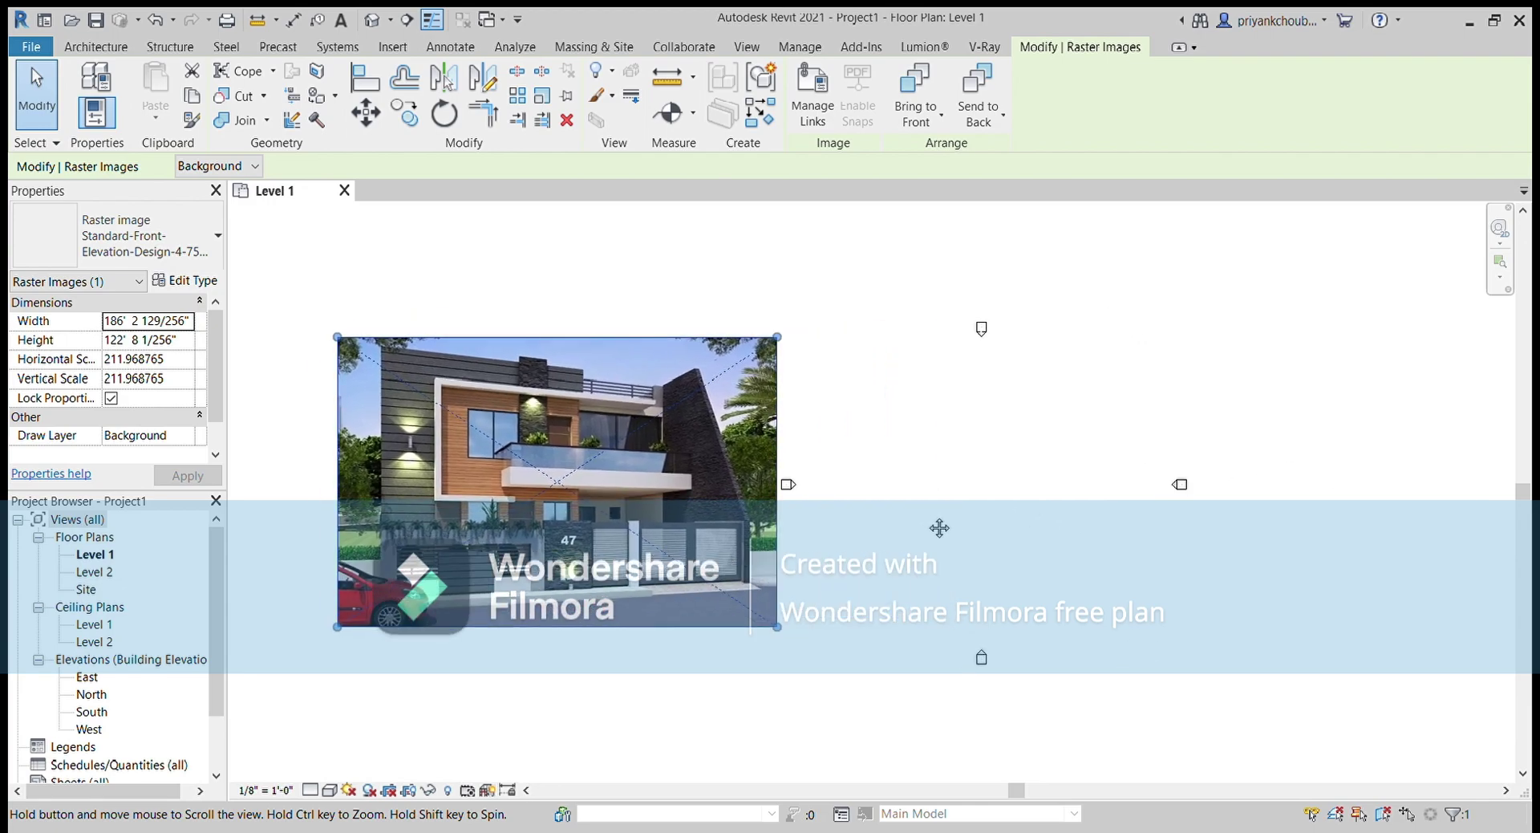
scroll(551, 474, "up", 3)
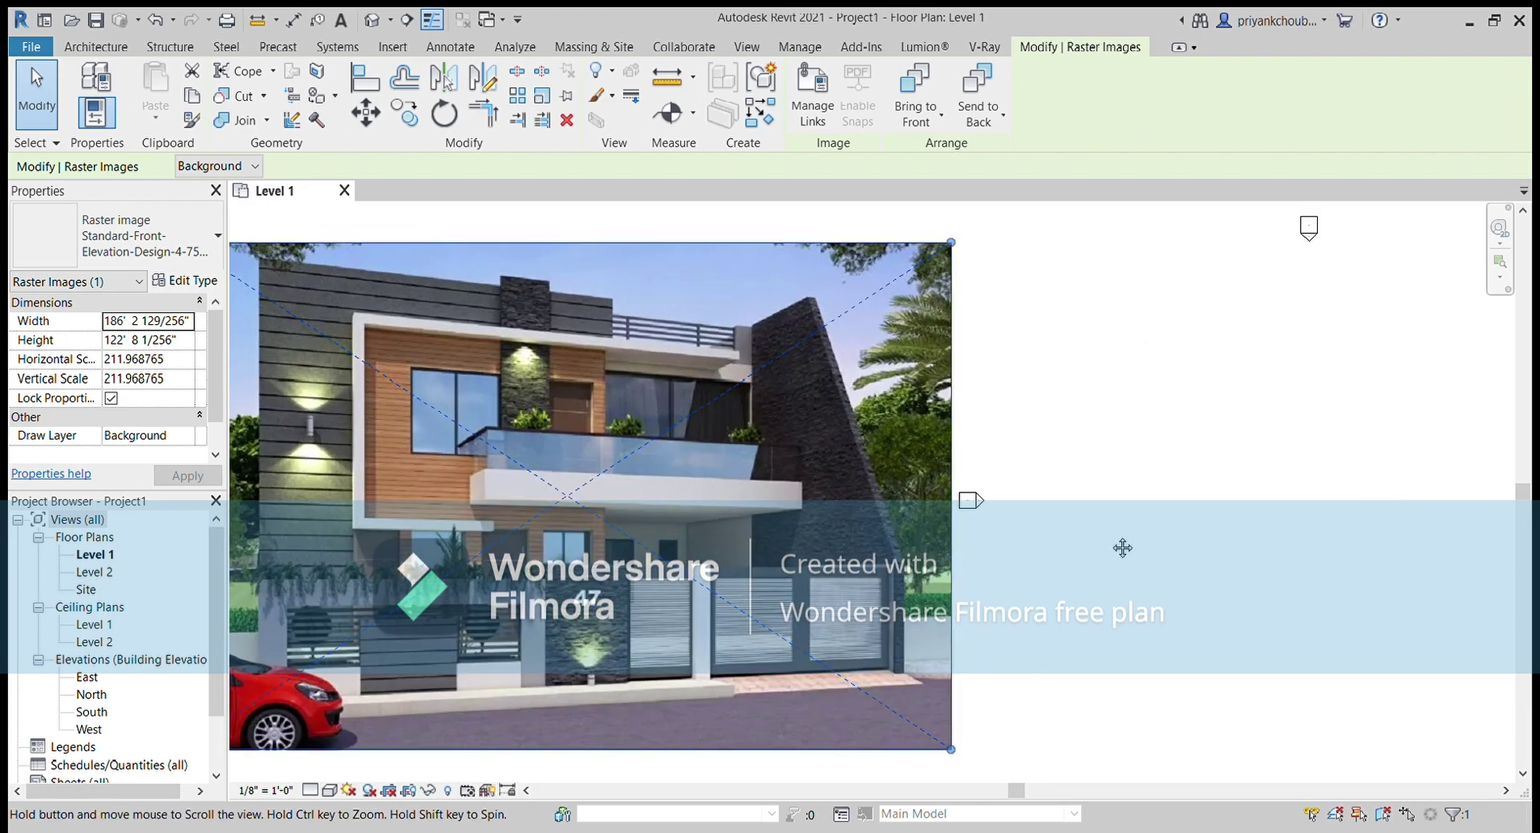
mouse_move(1121, 543)
middle_mouse_down()
mouse_move(1162, 522)
mouse_move(1375, 539)
middle_mouse_up()
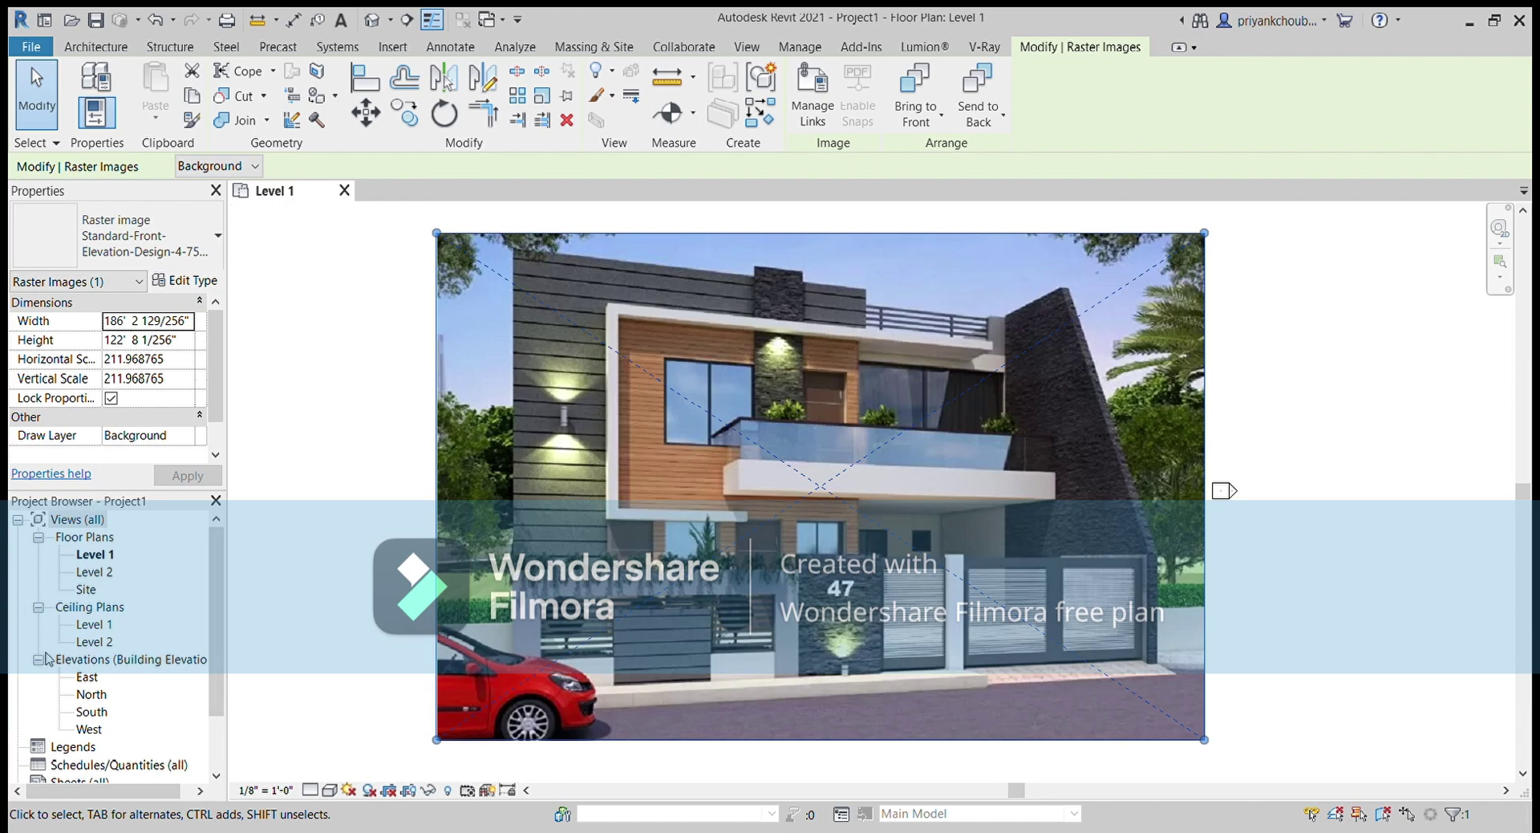
key("Escape")
Open the South elevation, zoom in on the levels, and start the Level tool with LL
double_click(92, 713)
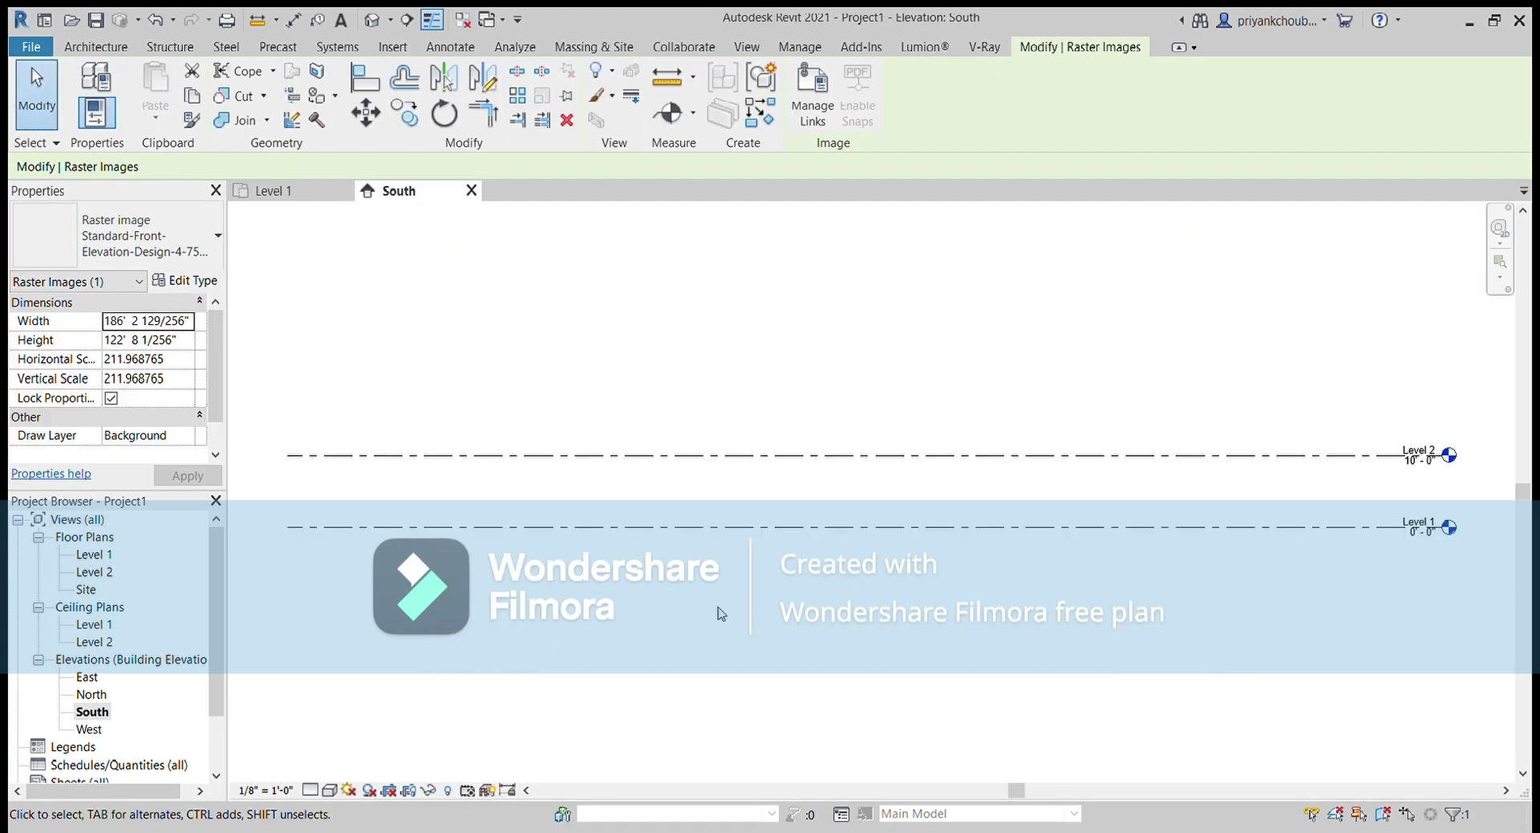
scroll(1447, 481, "up", 2)
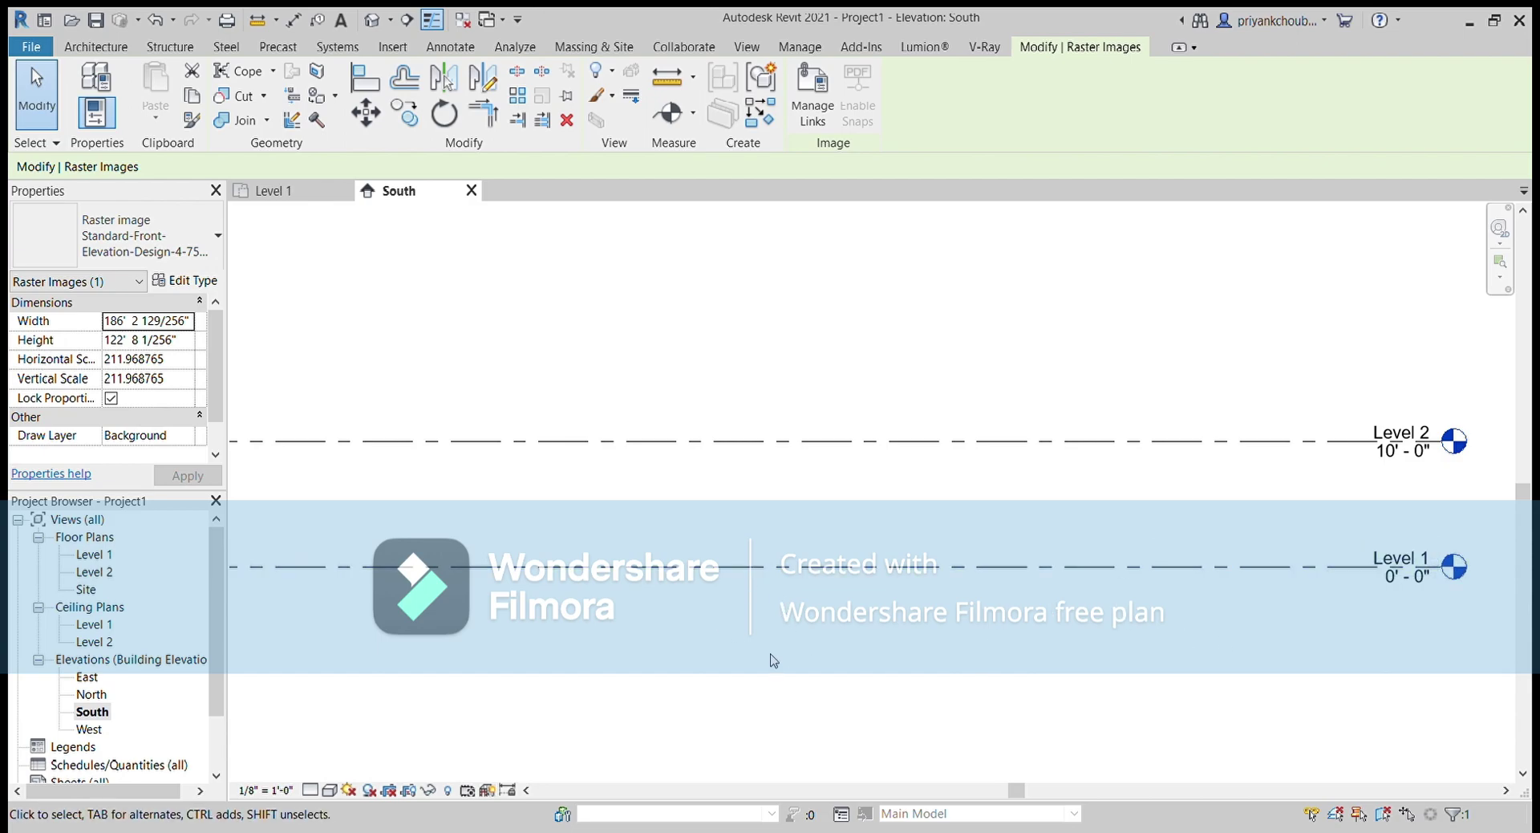
key("l")
key("l")
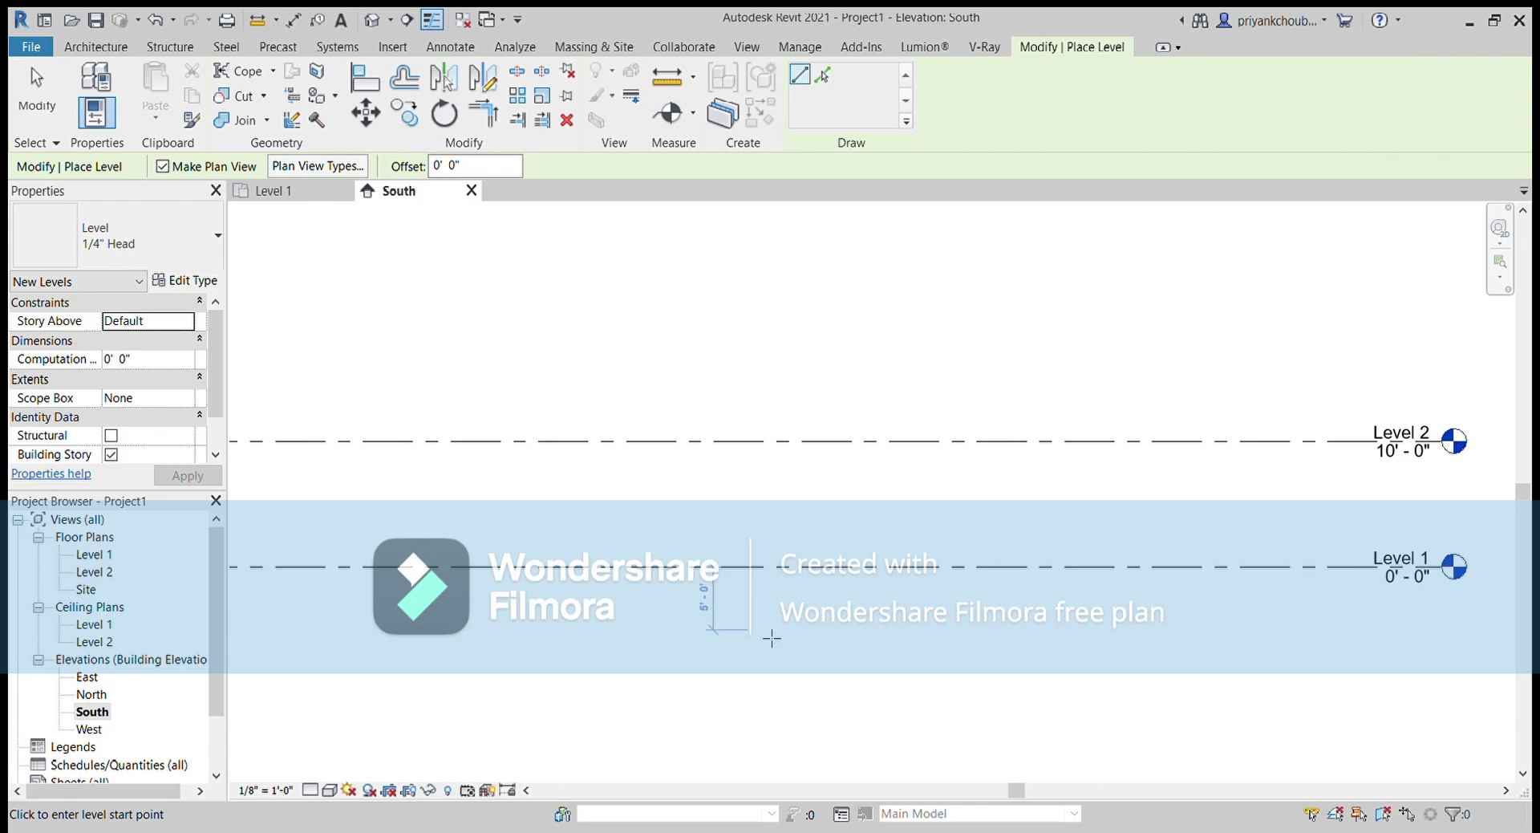
Draw three level lines: Level 3 at -5'-0", Level 4 at -2'-0" and Level 5 at 4'-6"
left_click(772, 638)
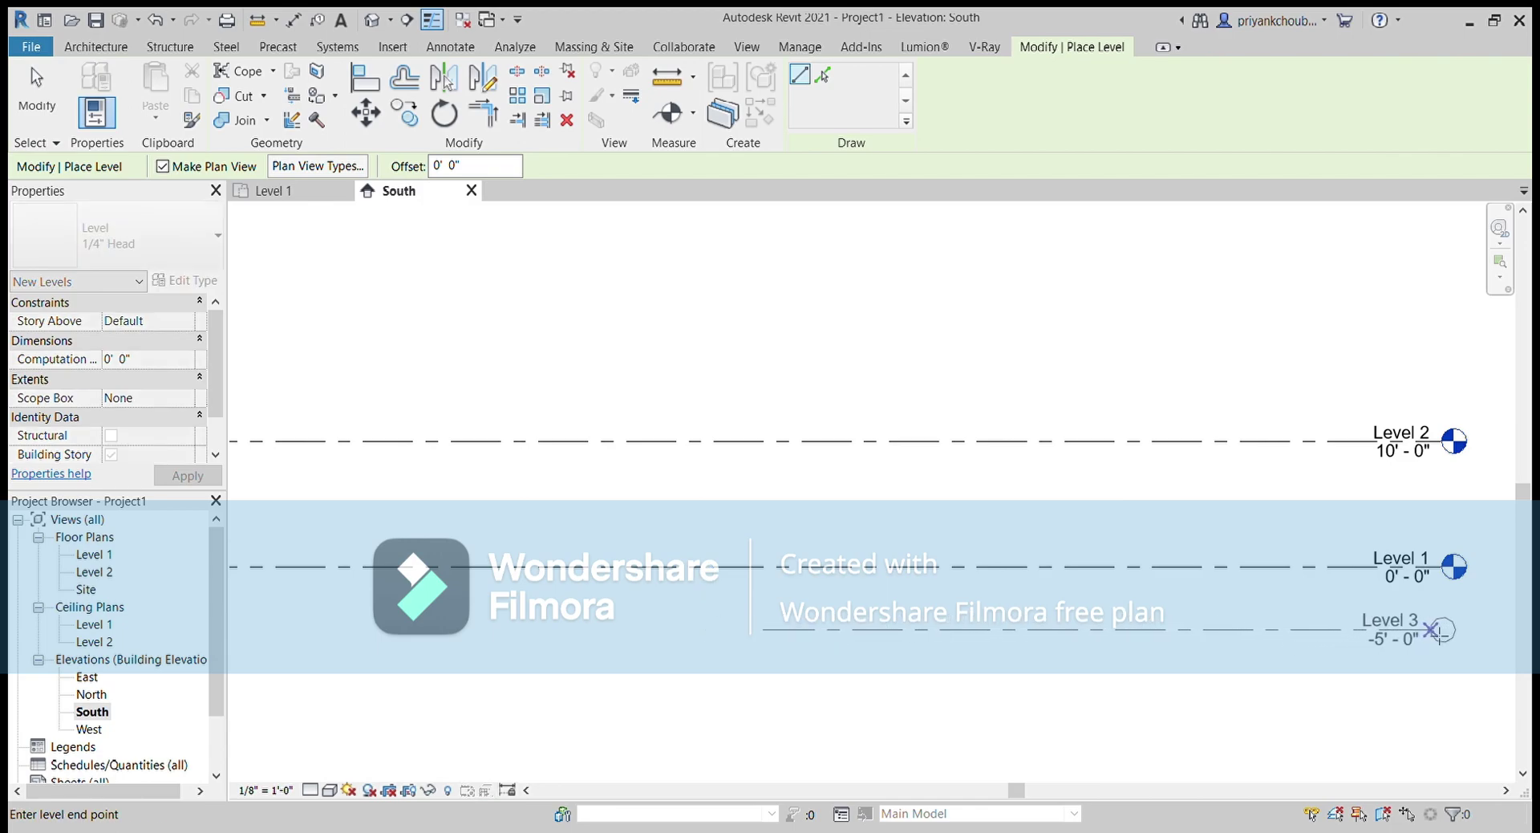
left_click(1444, 631)
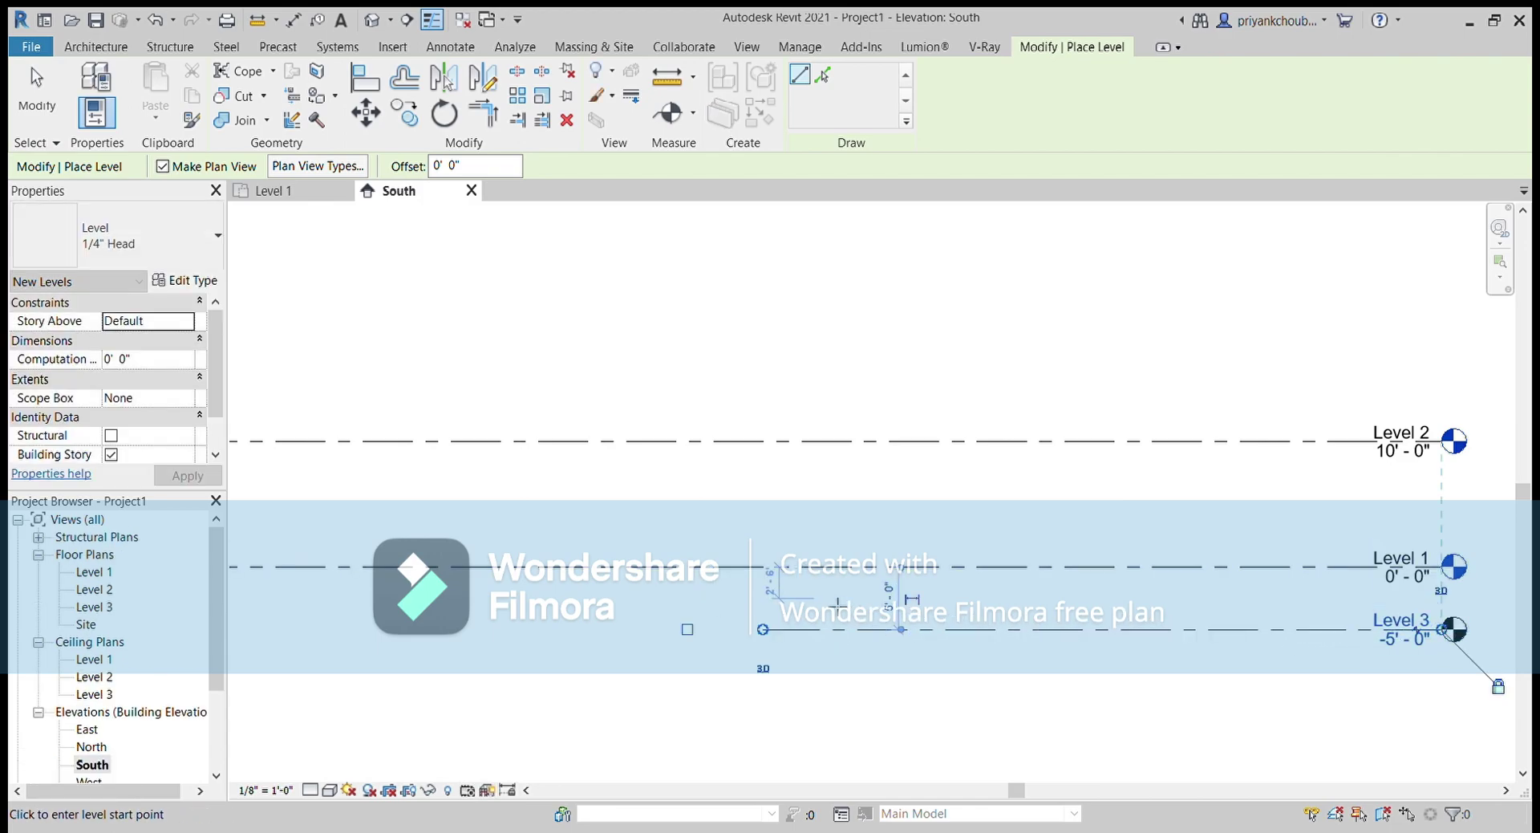
scroll(834, 626, "up", 3)
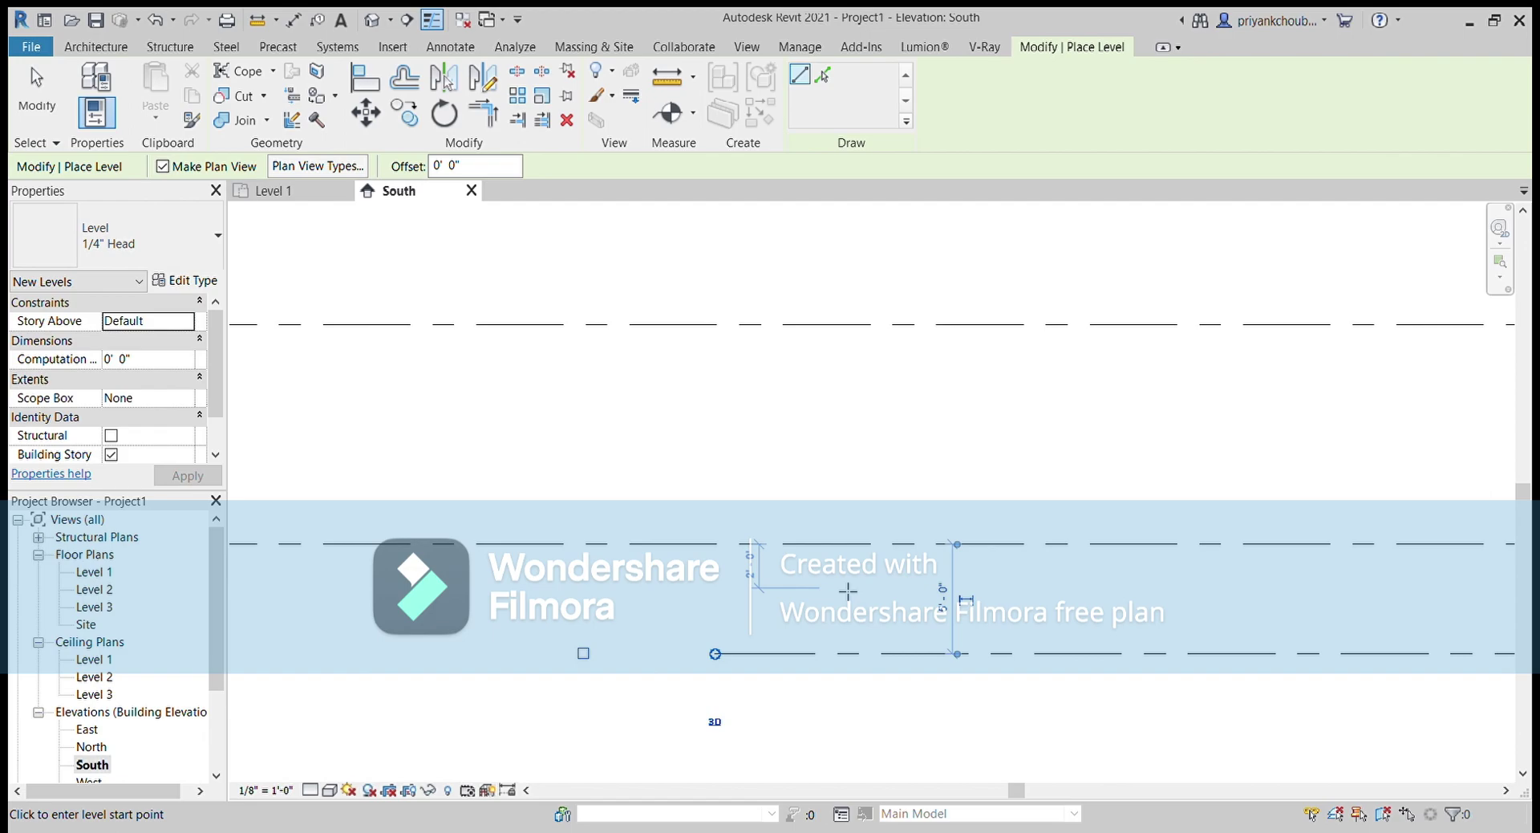
left_click(842, 589)
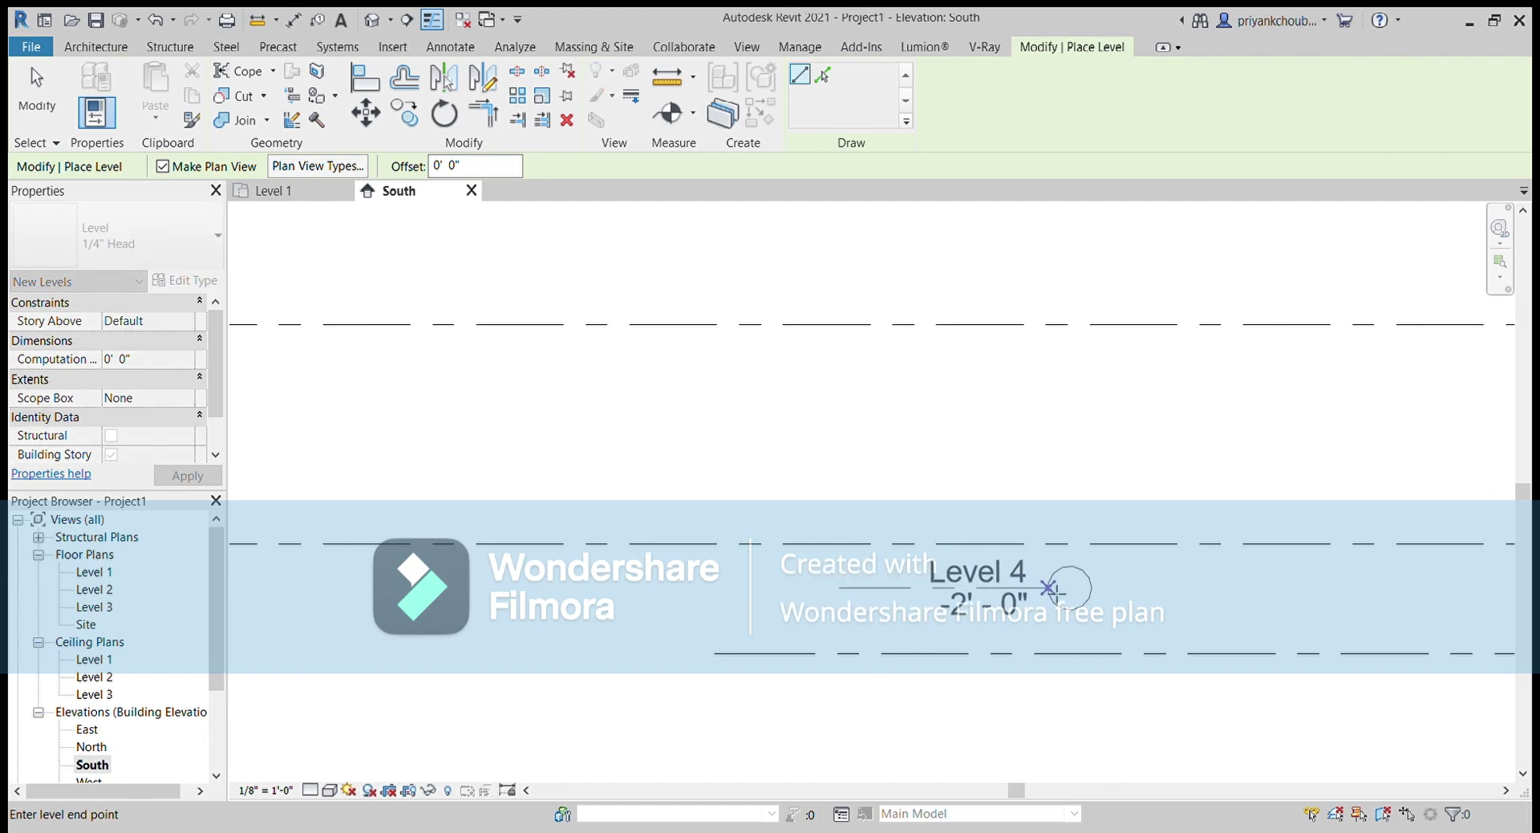
scroll(1356, 586, "down", 2)
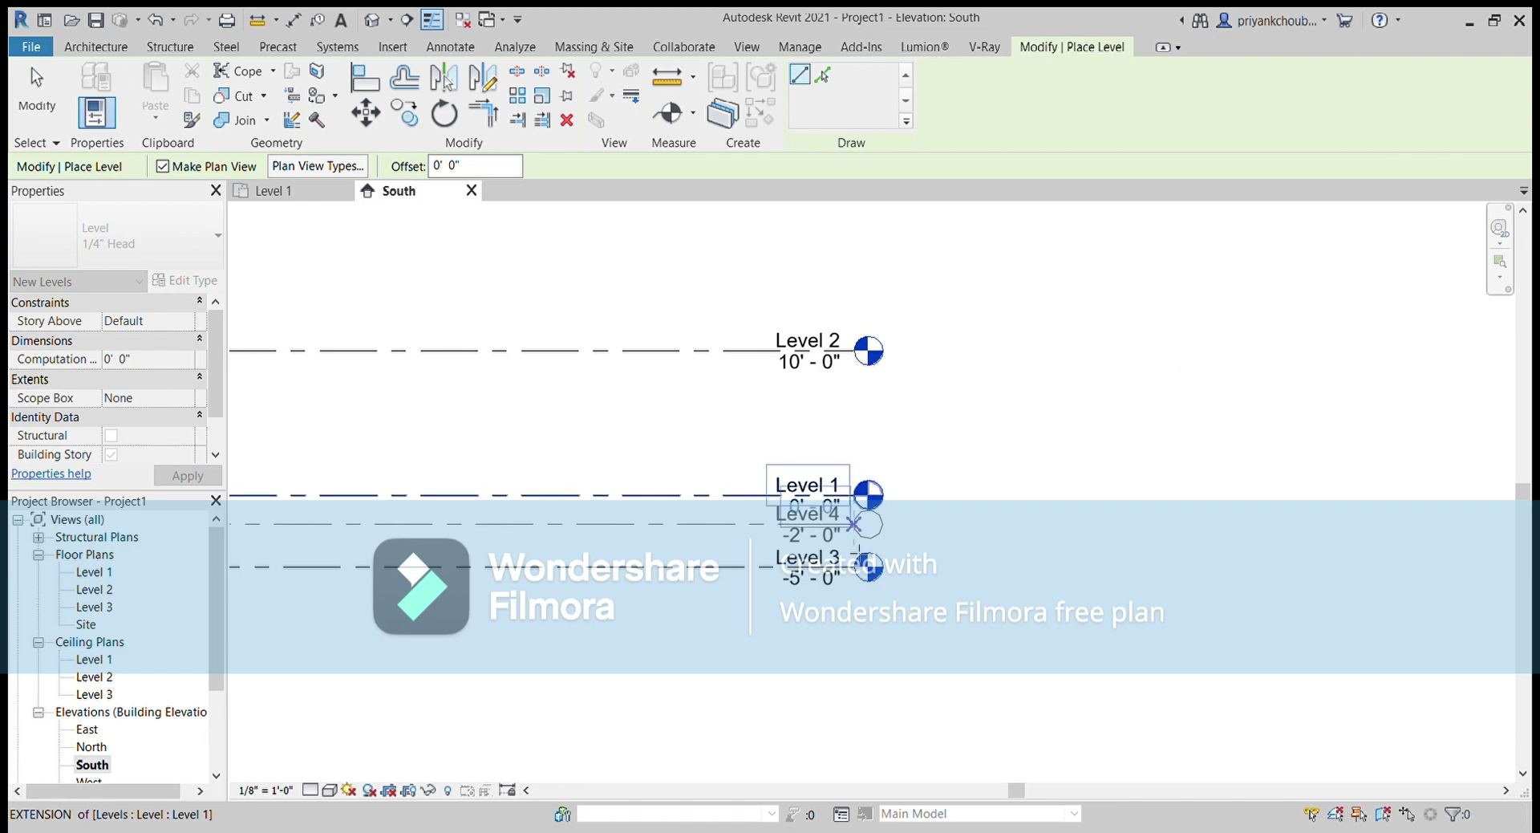
left_click(854, 524)
mouse_move(992, 550)
middle_mouse_down()
mouse_move(1279, 654)
mouse_move(1373, 778)
middle_mouse_up()
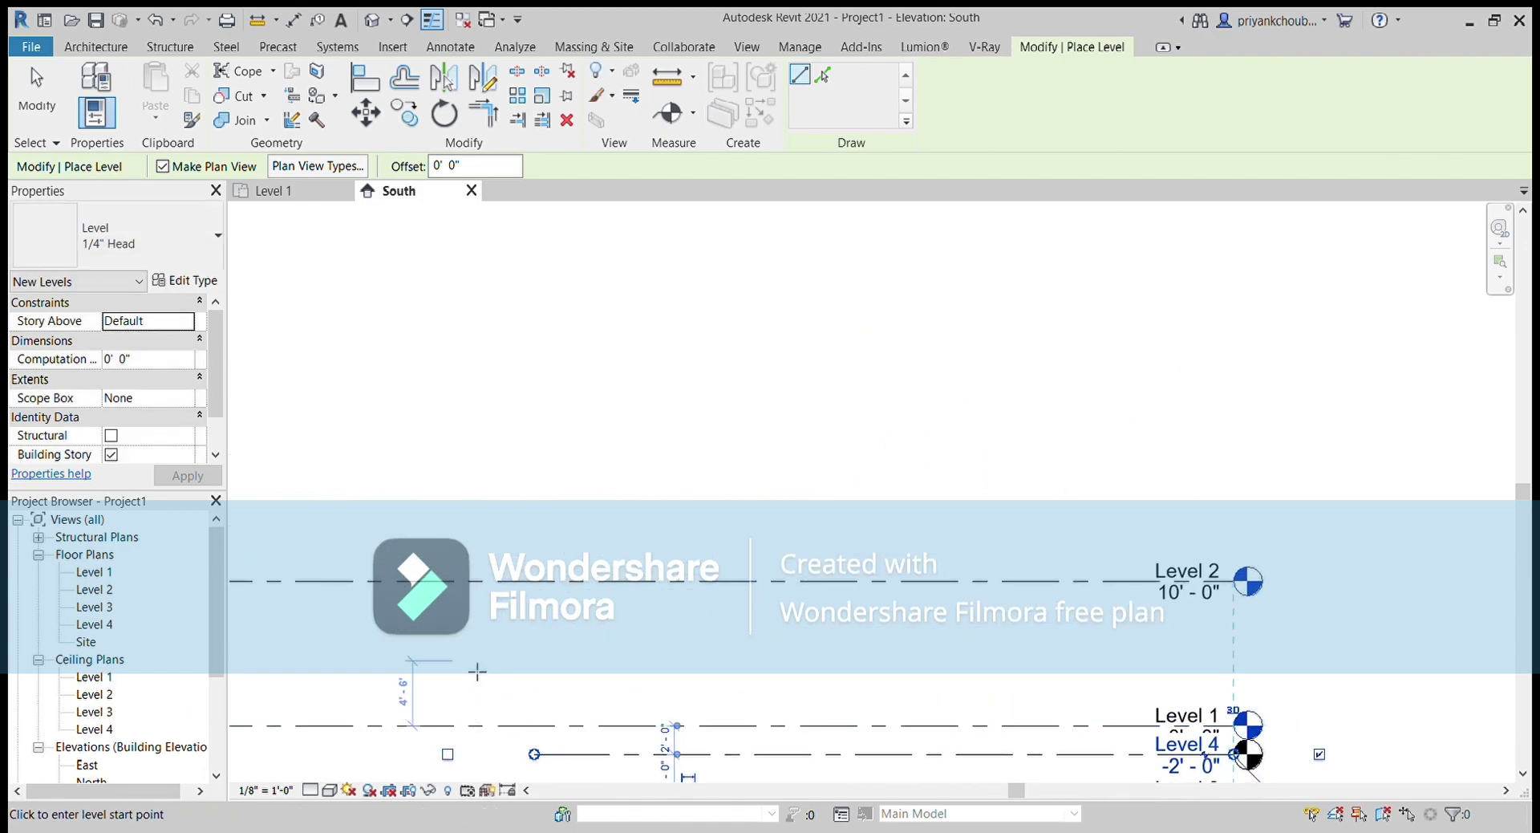
left_click(454, 659)
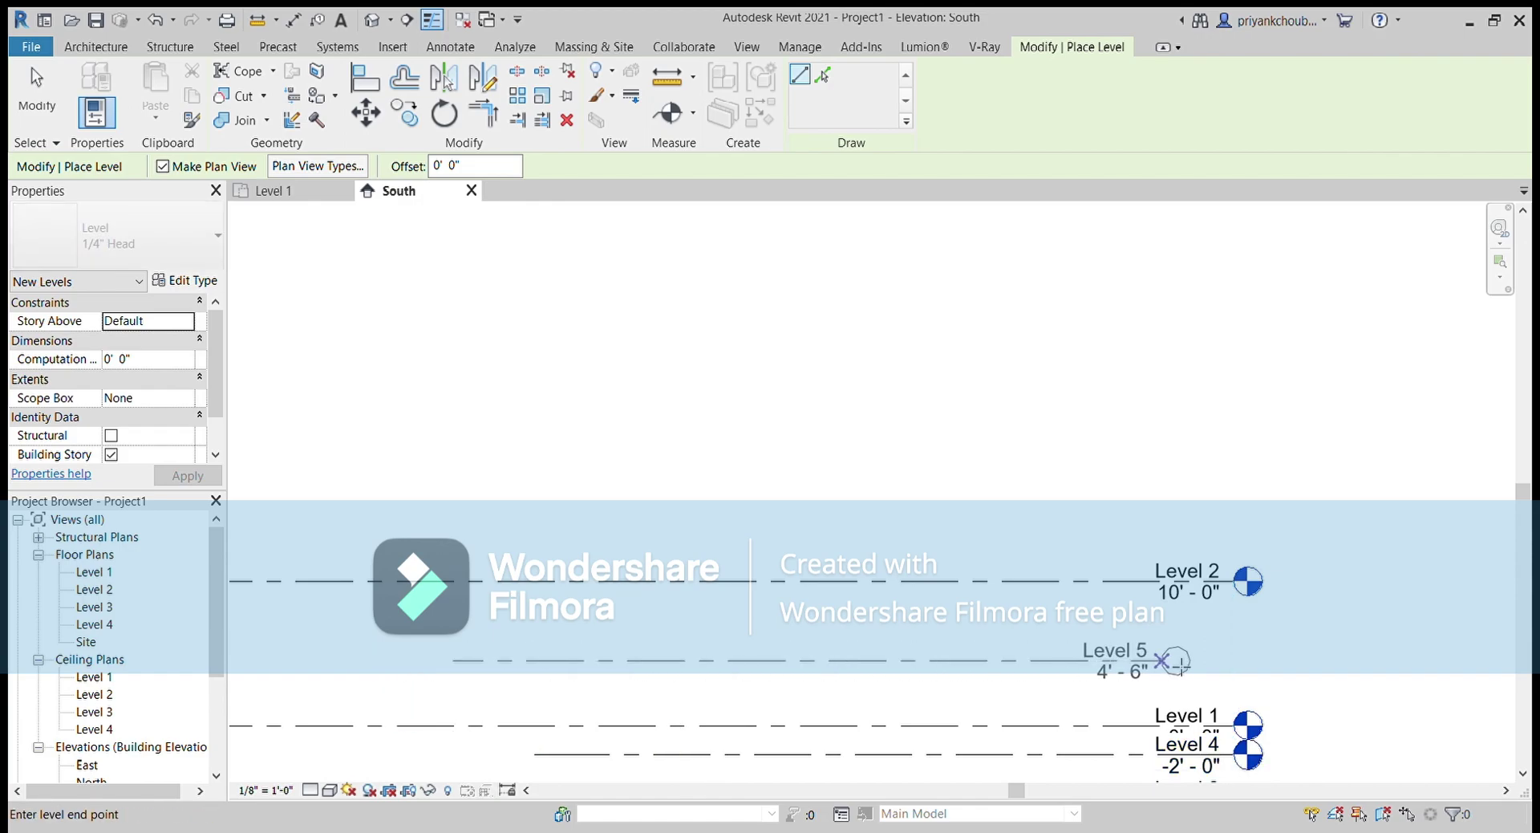
left_click(1234, 660)
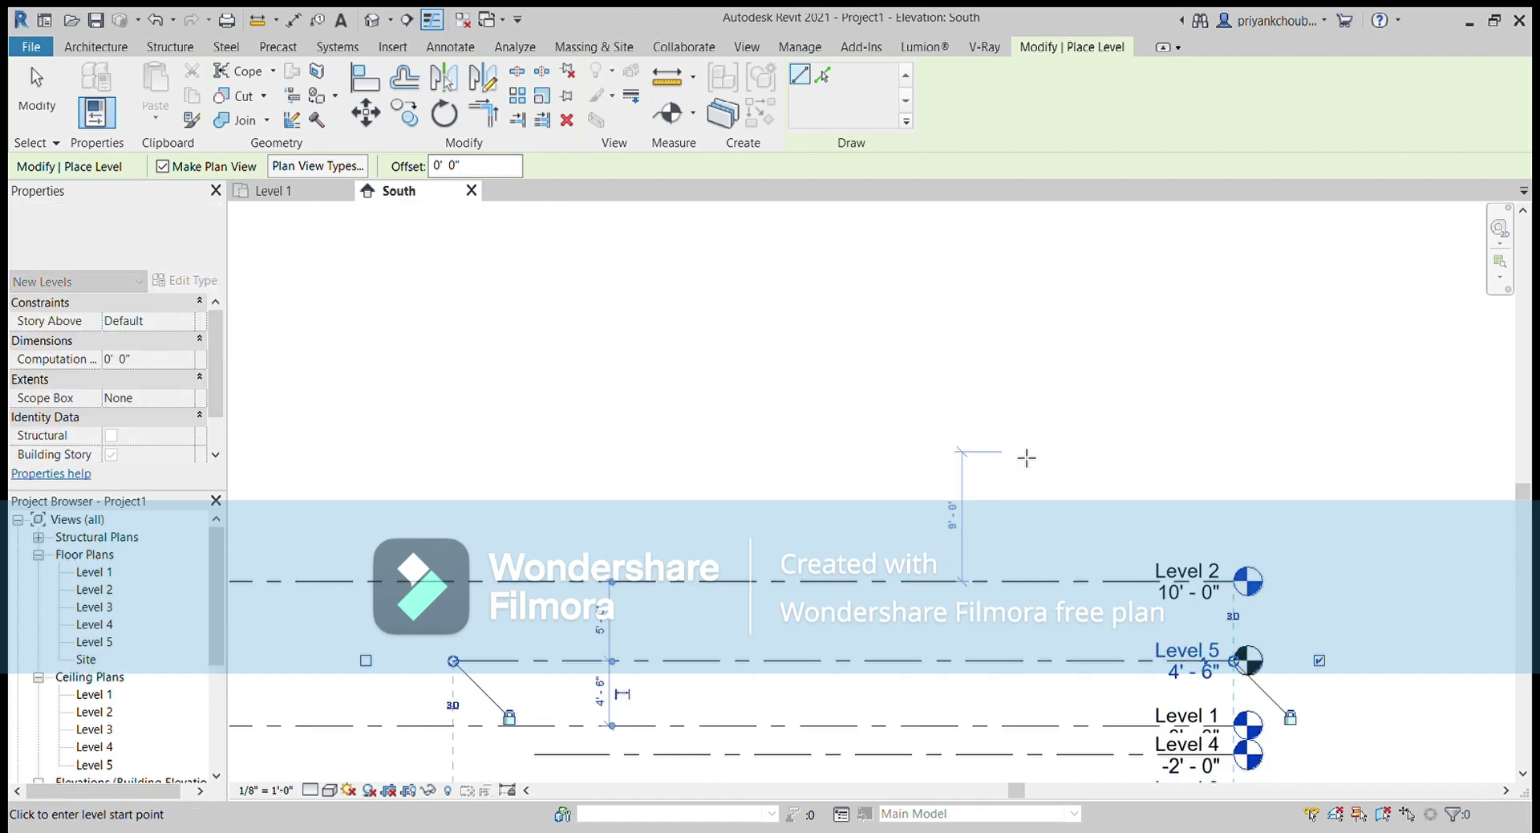
key("Escape")
key("Escape")
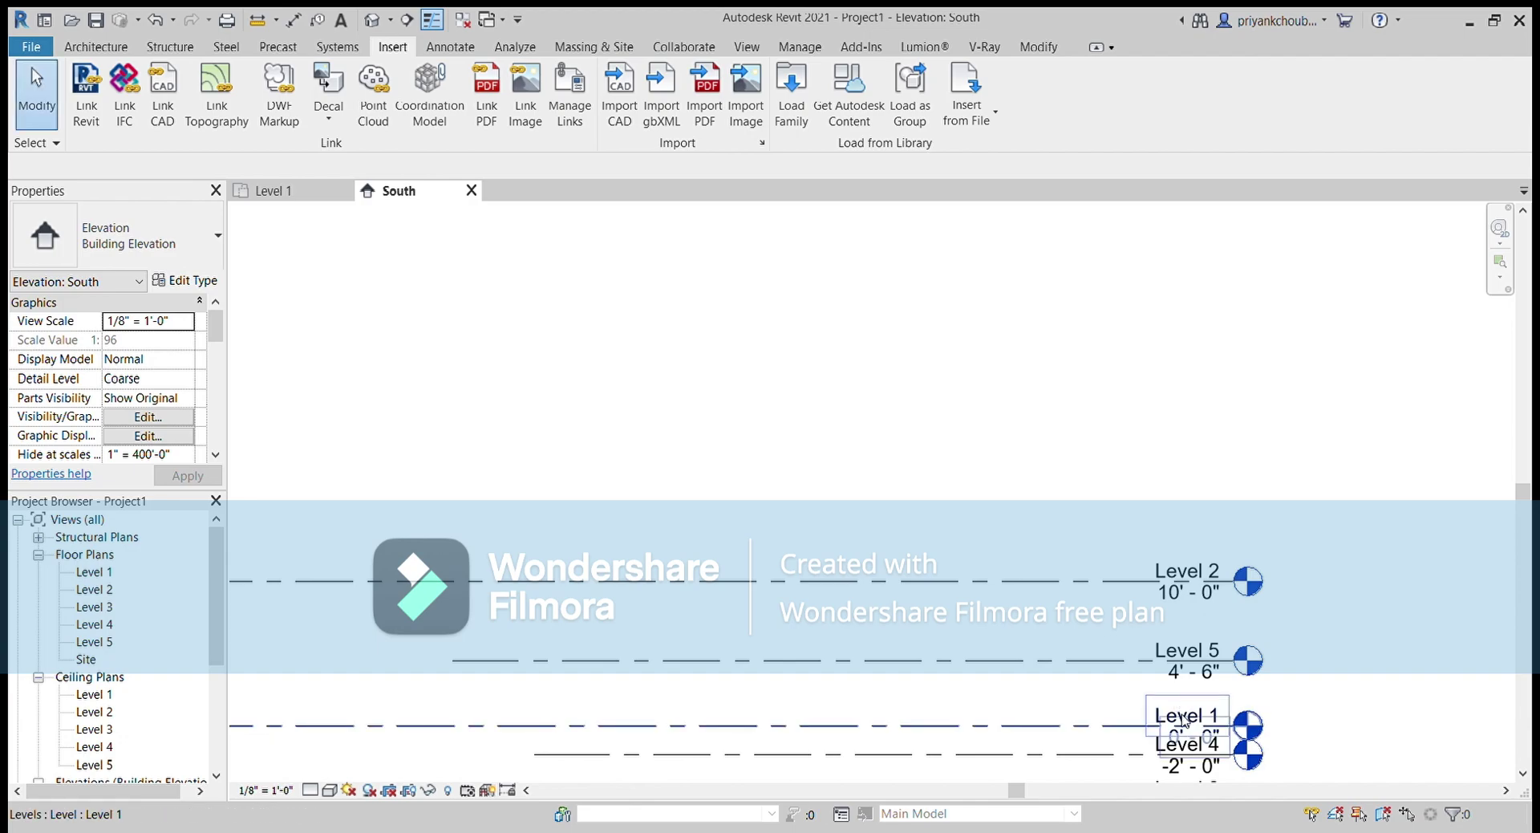
scroll(1185, 720, "up", 2)
middle_click_drag(1051, 687, 881, 554)
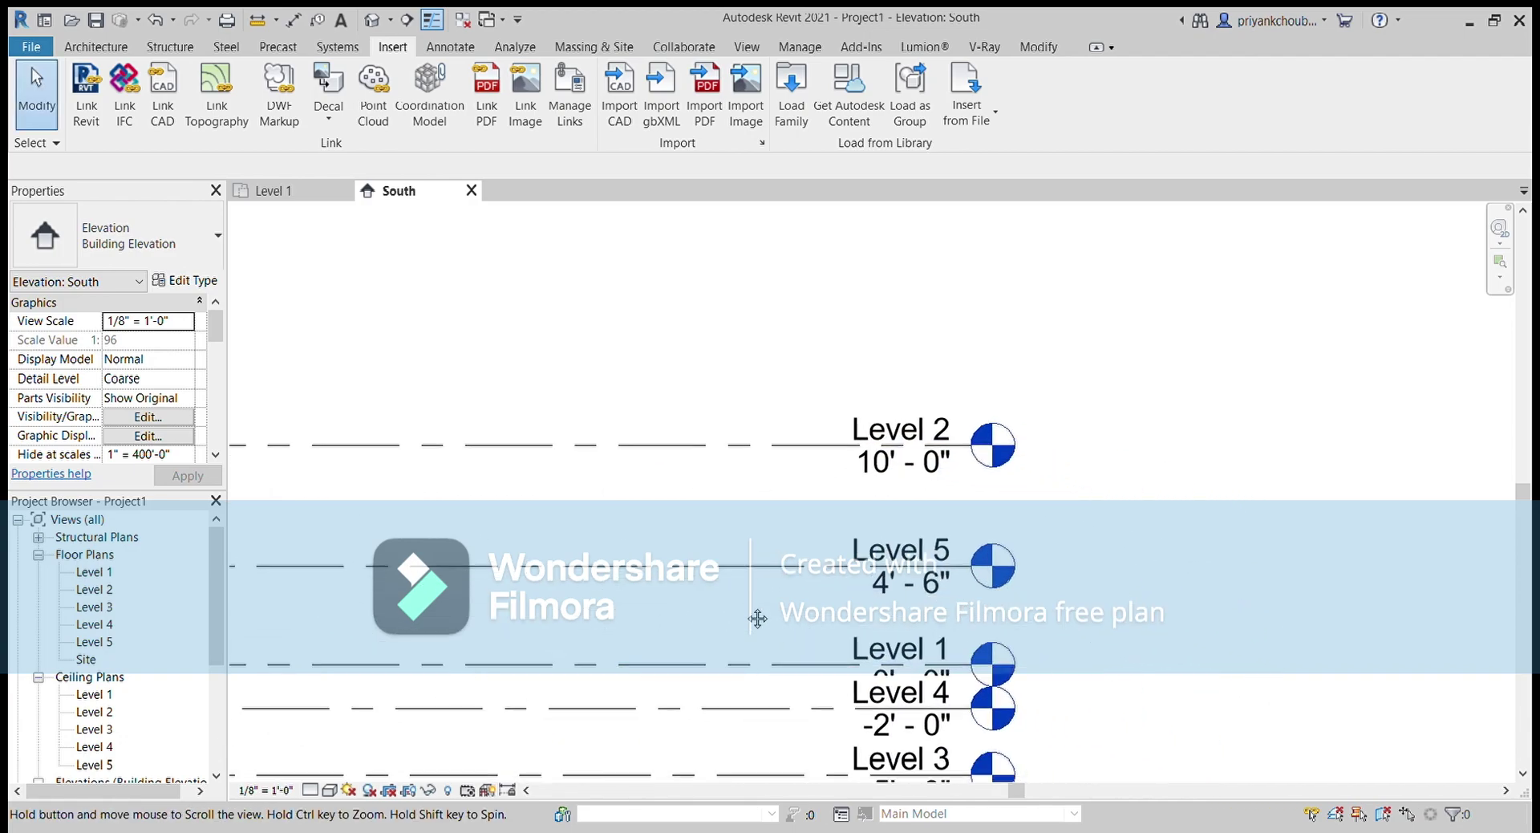
Rename the 4'-6" level from Level 5 to 'boundary wall', leaving Level 1 unchanged
double_click(883, 551)
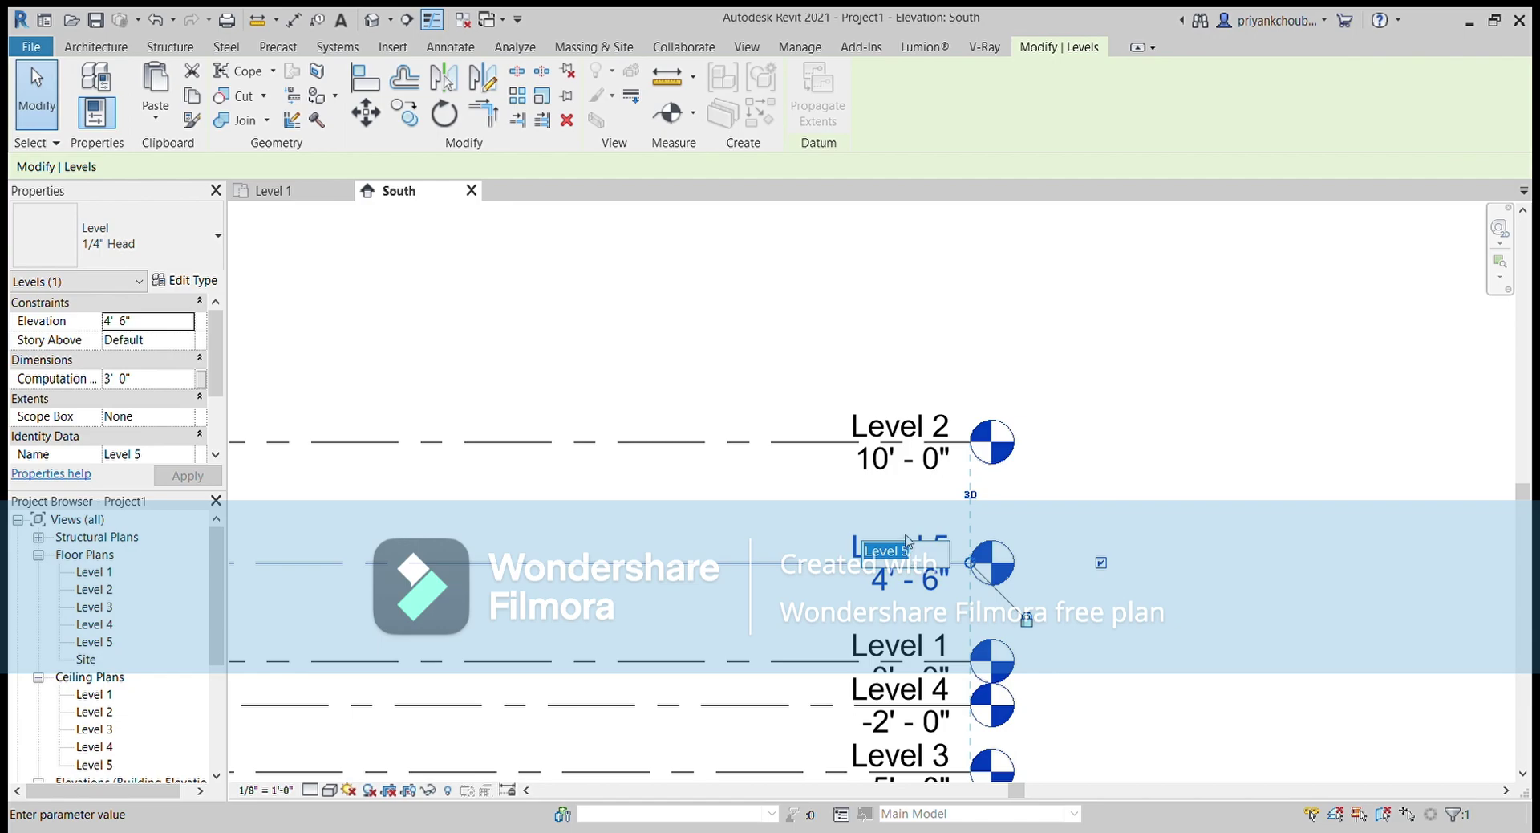
type("bounda")
type("ry wa")
type("ll")
key("Return")
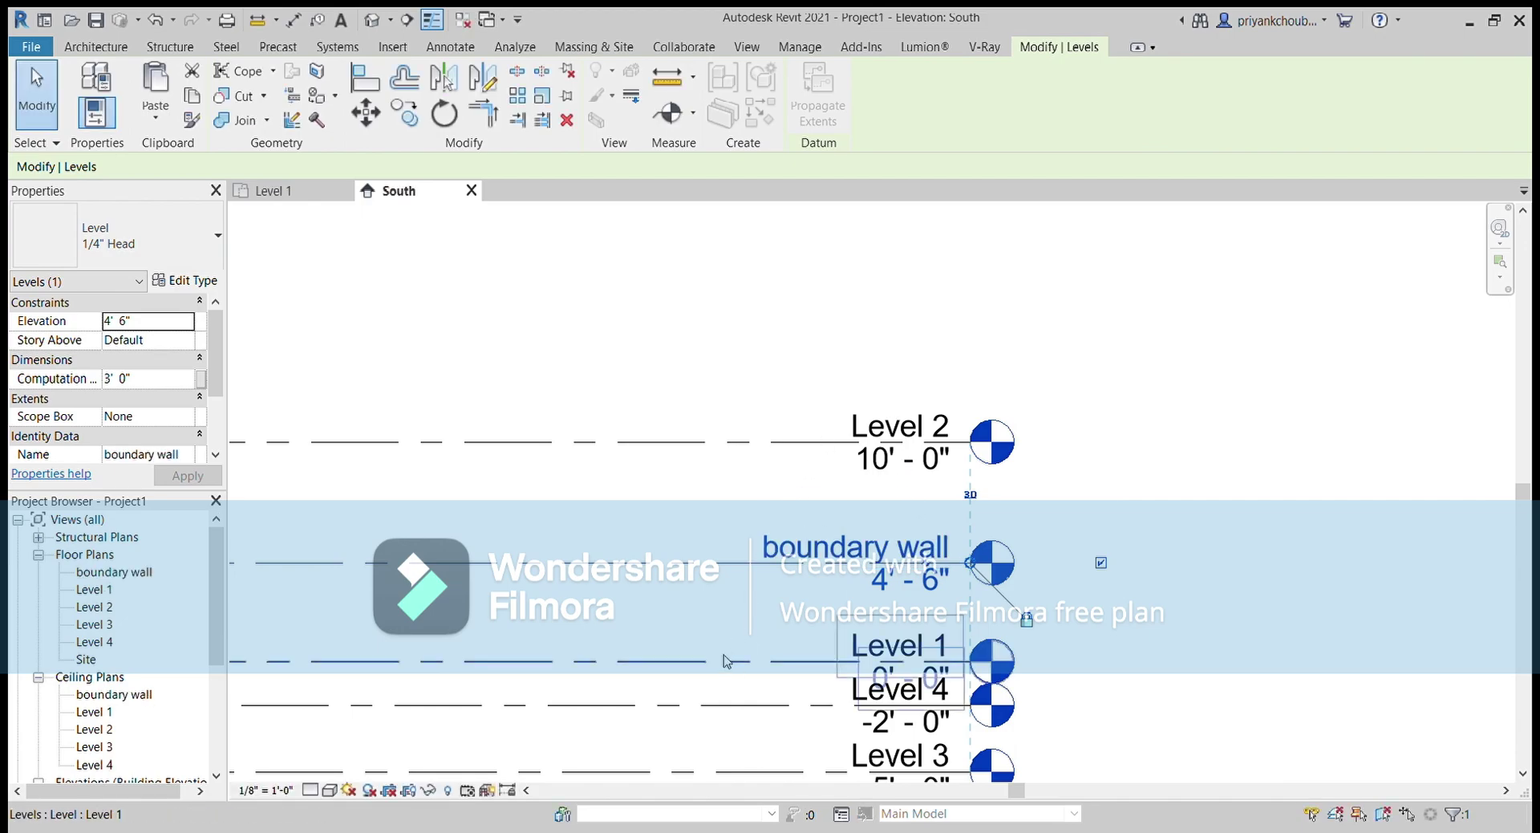
middle_click_drag(724, 660, 694, 433)
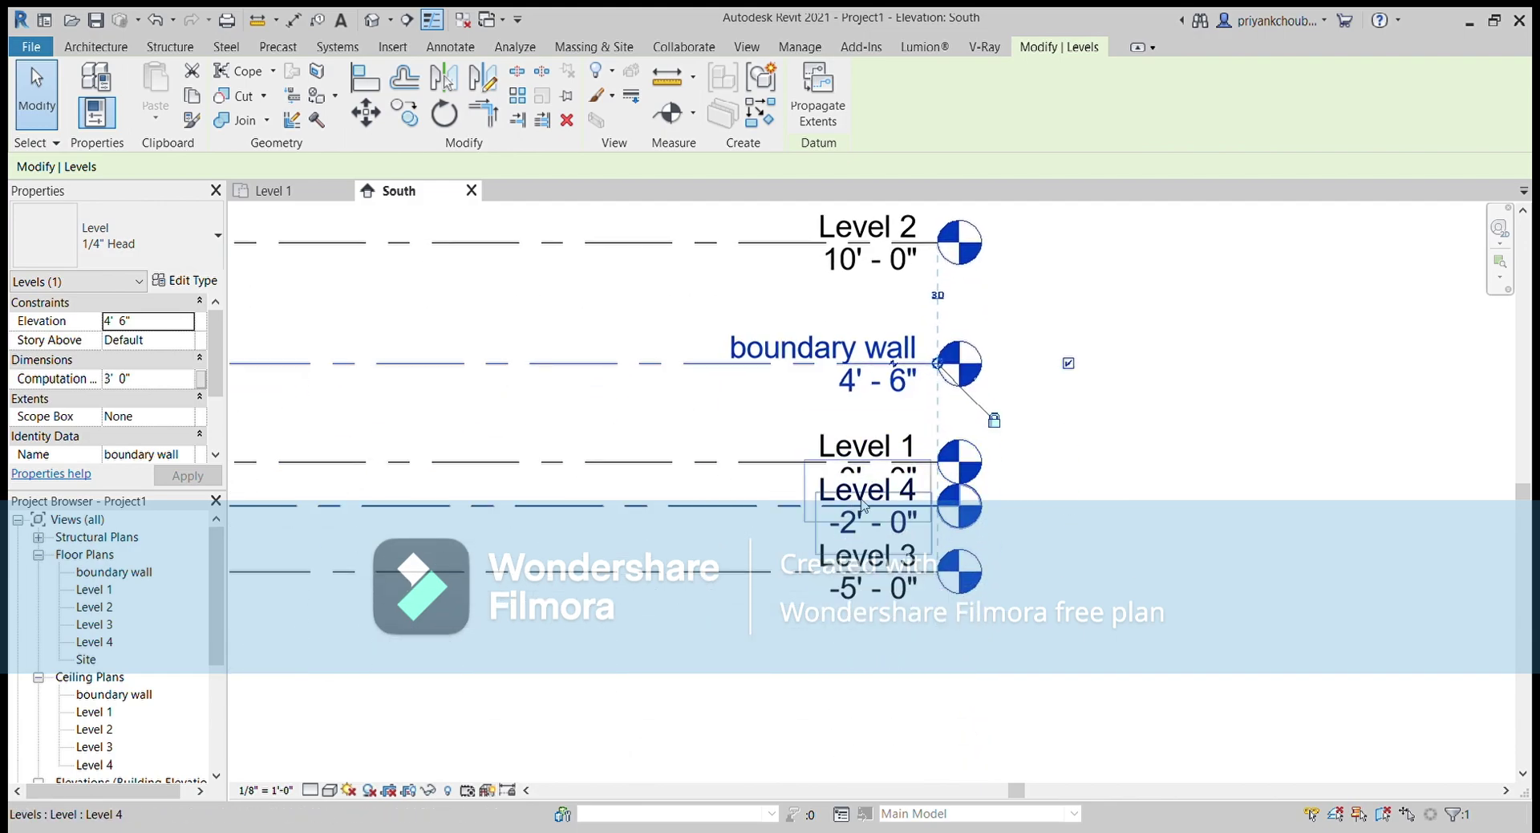
scroll(838, 499, "up", 2)
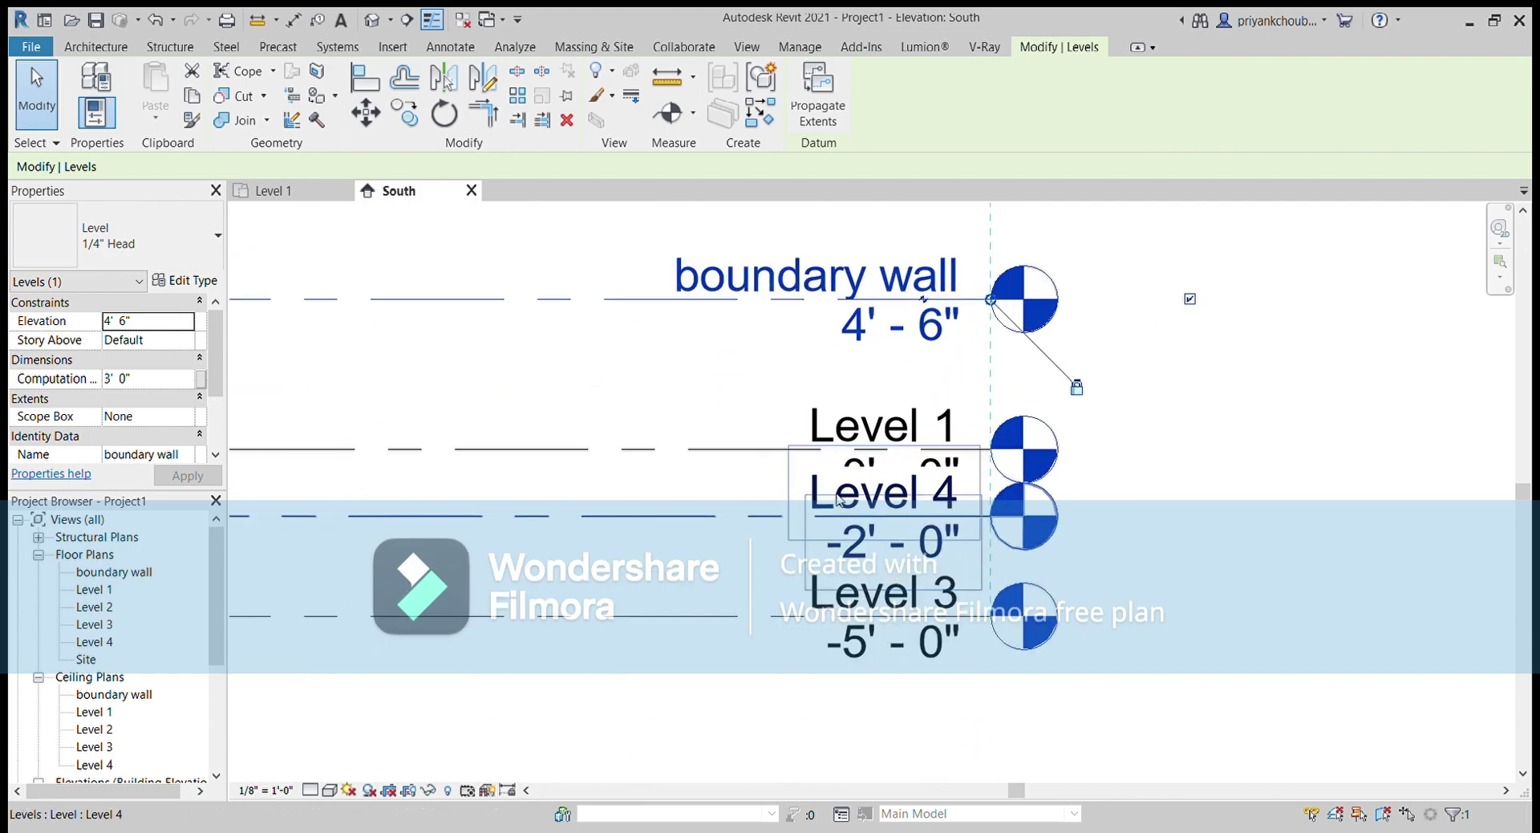
left_click(842, 500)
left_click(842, 501)
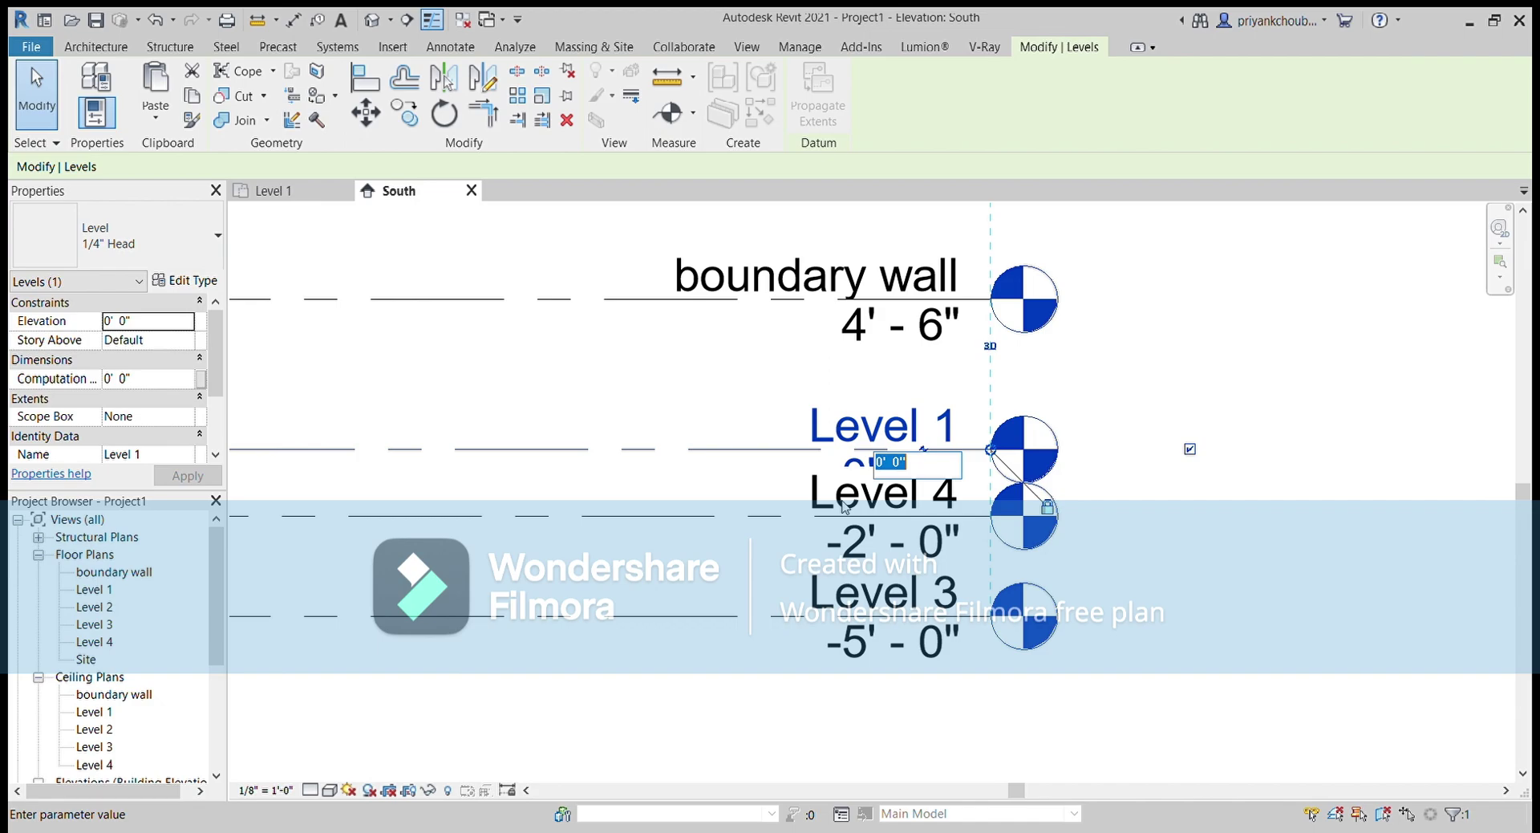
key("Escape")
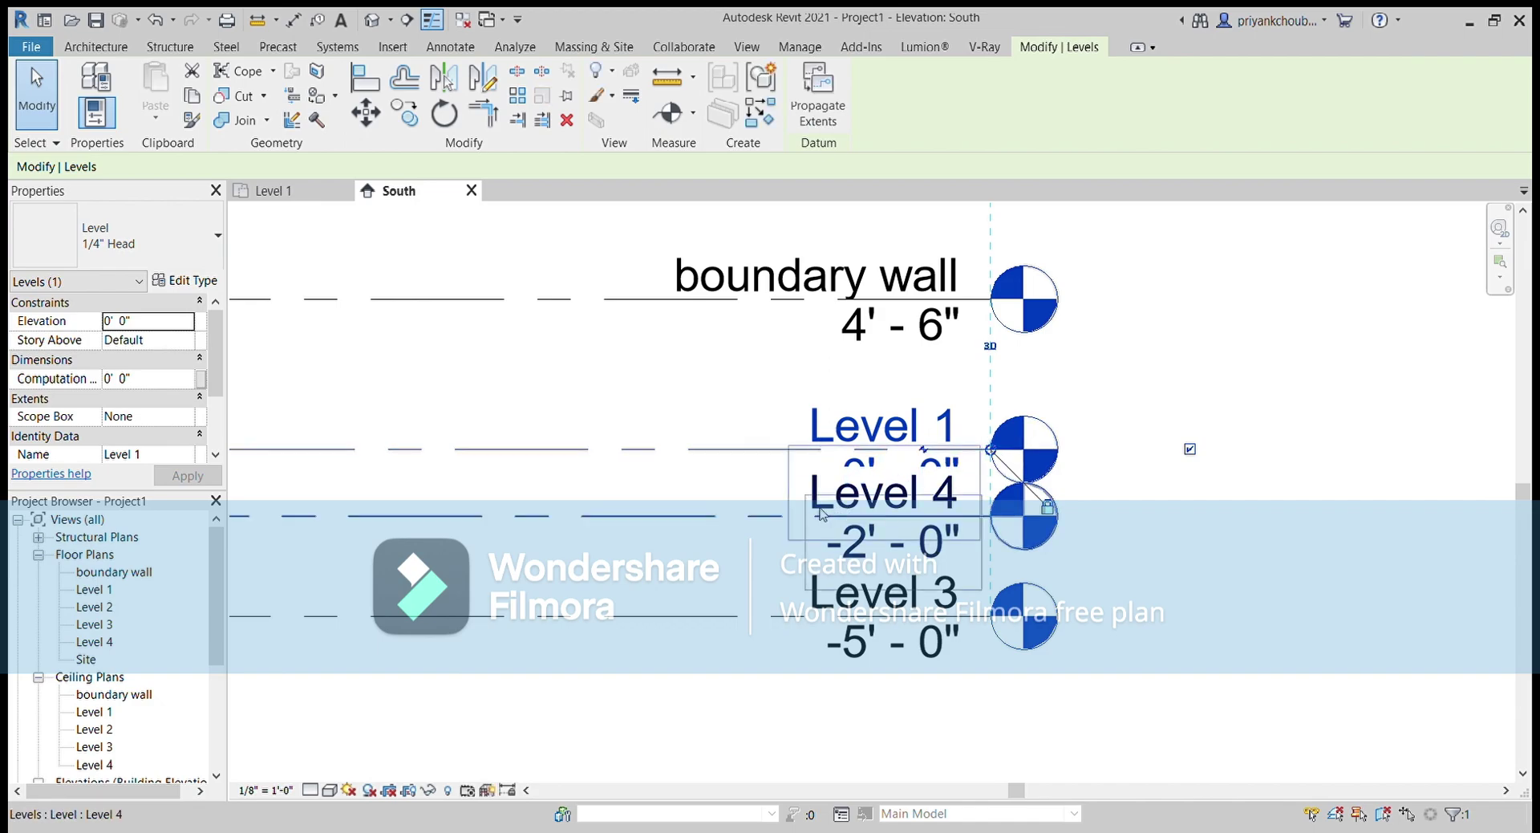
Rename the -2'-0" level from Level 4 to 'foundation'
double_click(823, 514)
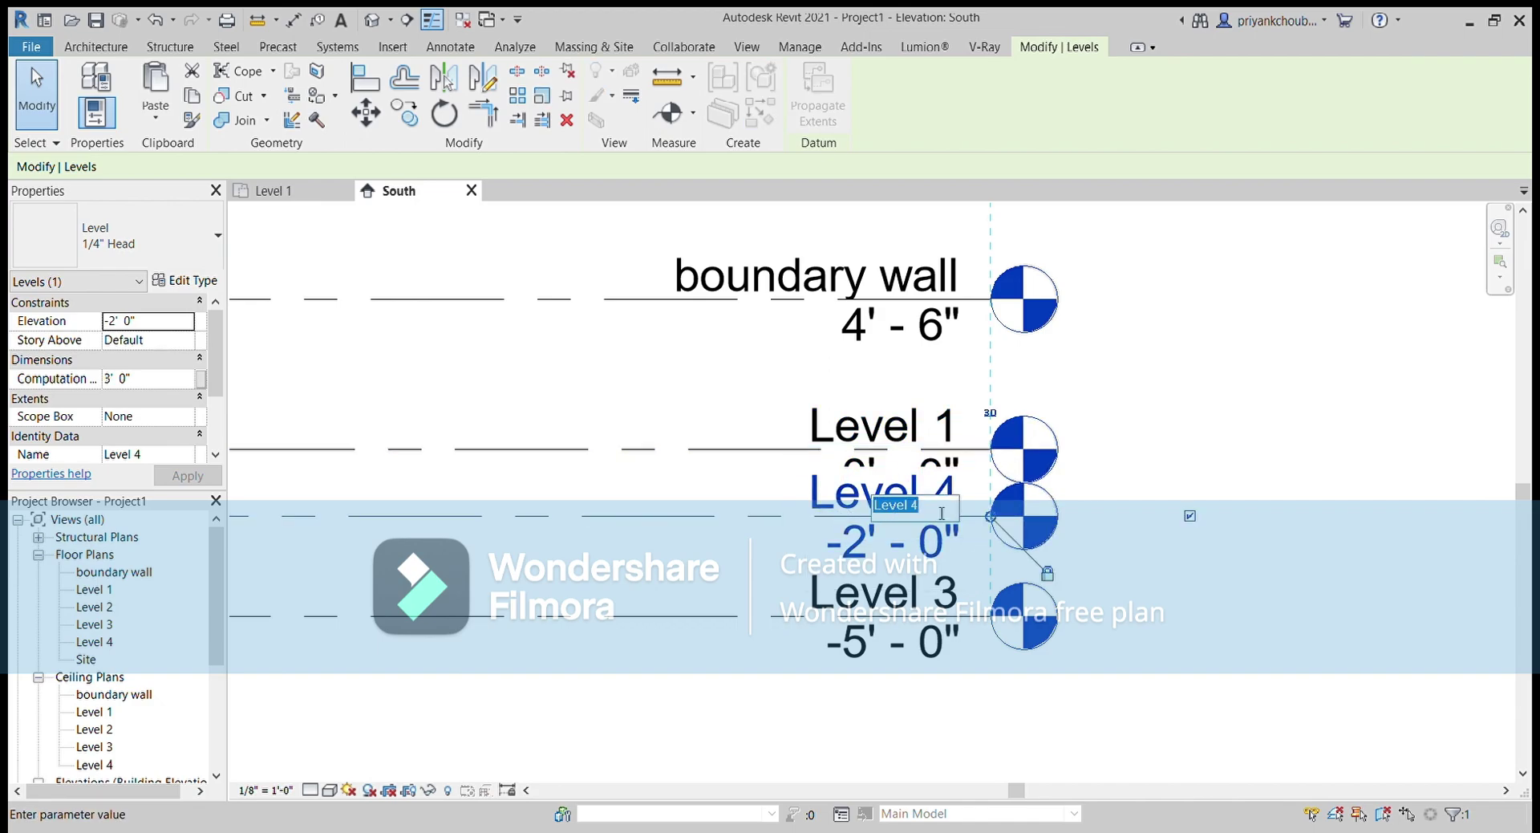
type("fou")
type("ndation")
key("Return")
key("Return")
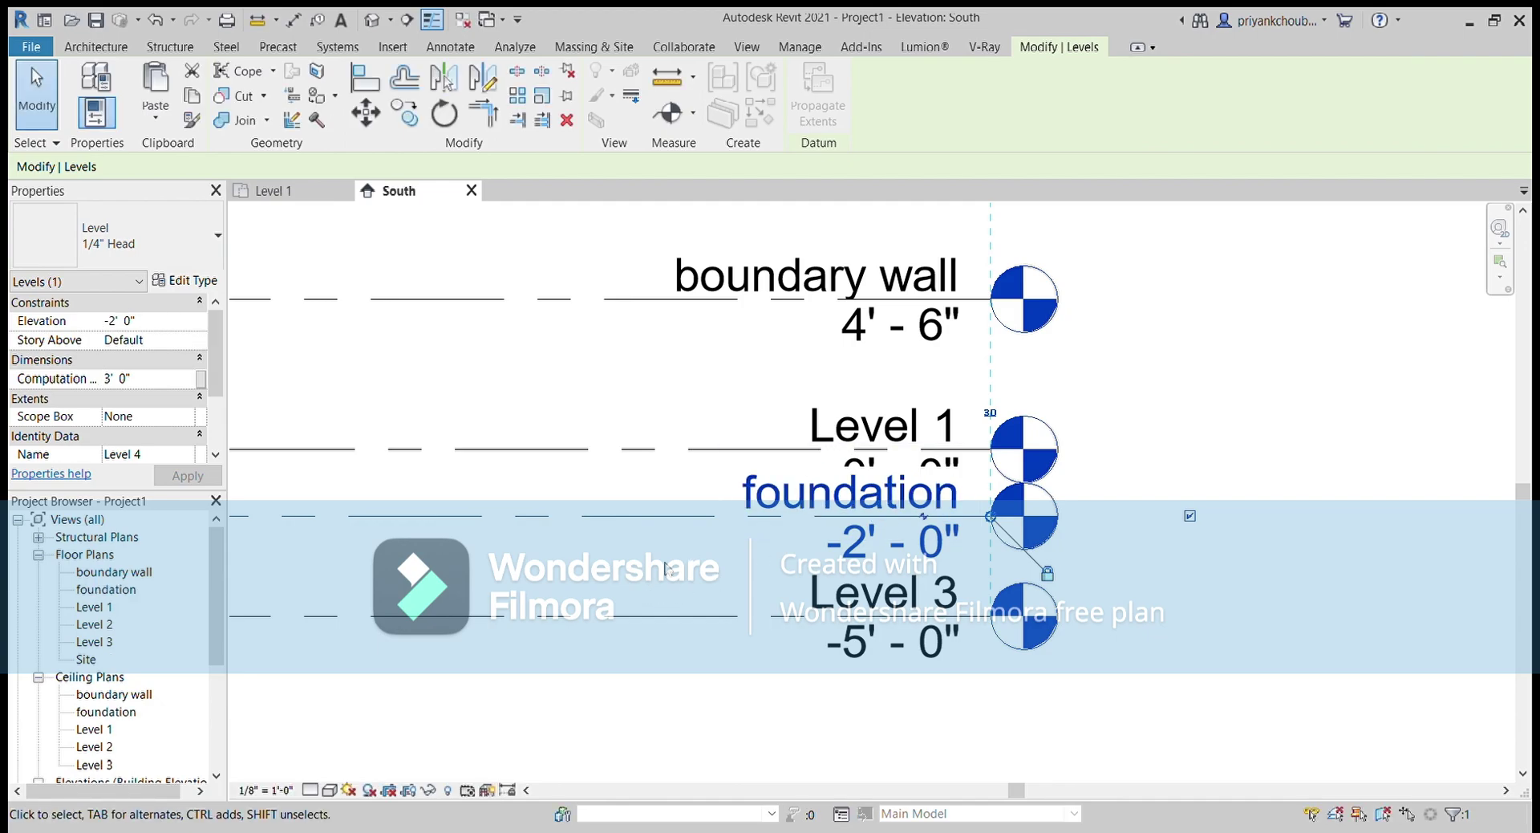
mouse_move(676, 579)
middle_mouse_down()
mouse_move(933, 745)
mouse_move(915, 671)
middle_mouse_up()
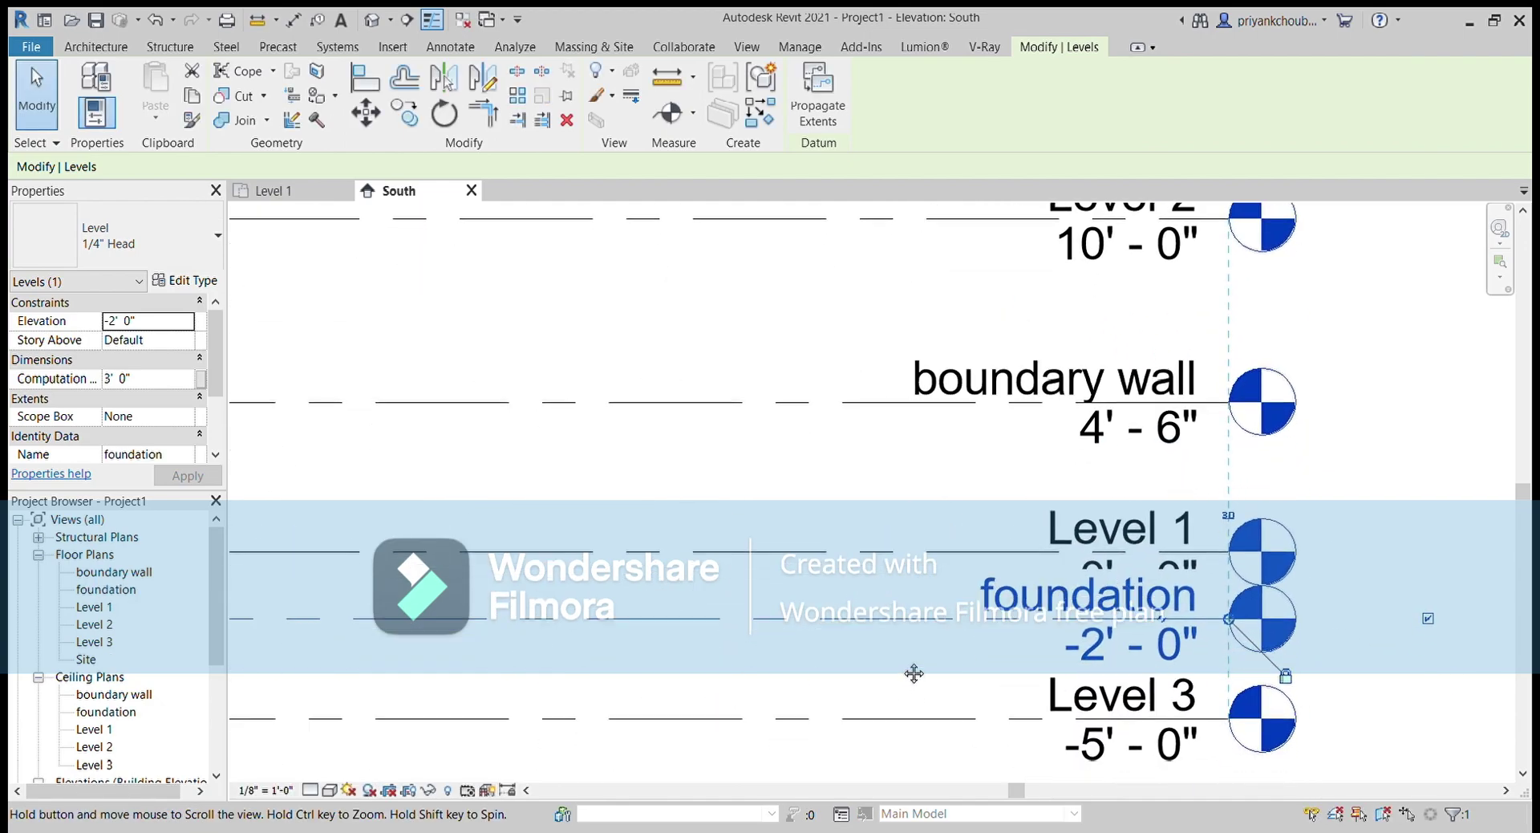
scroll(912, 657, "down", 1)
mouse_move(828, 429)
middle_mouse_down()
mouse_move(939, 602)
mouse_move(1100, 358)
mouse_move(1100, 280)
middle_mouse_up()
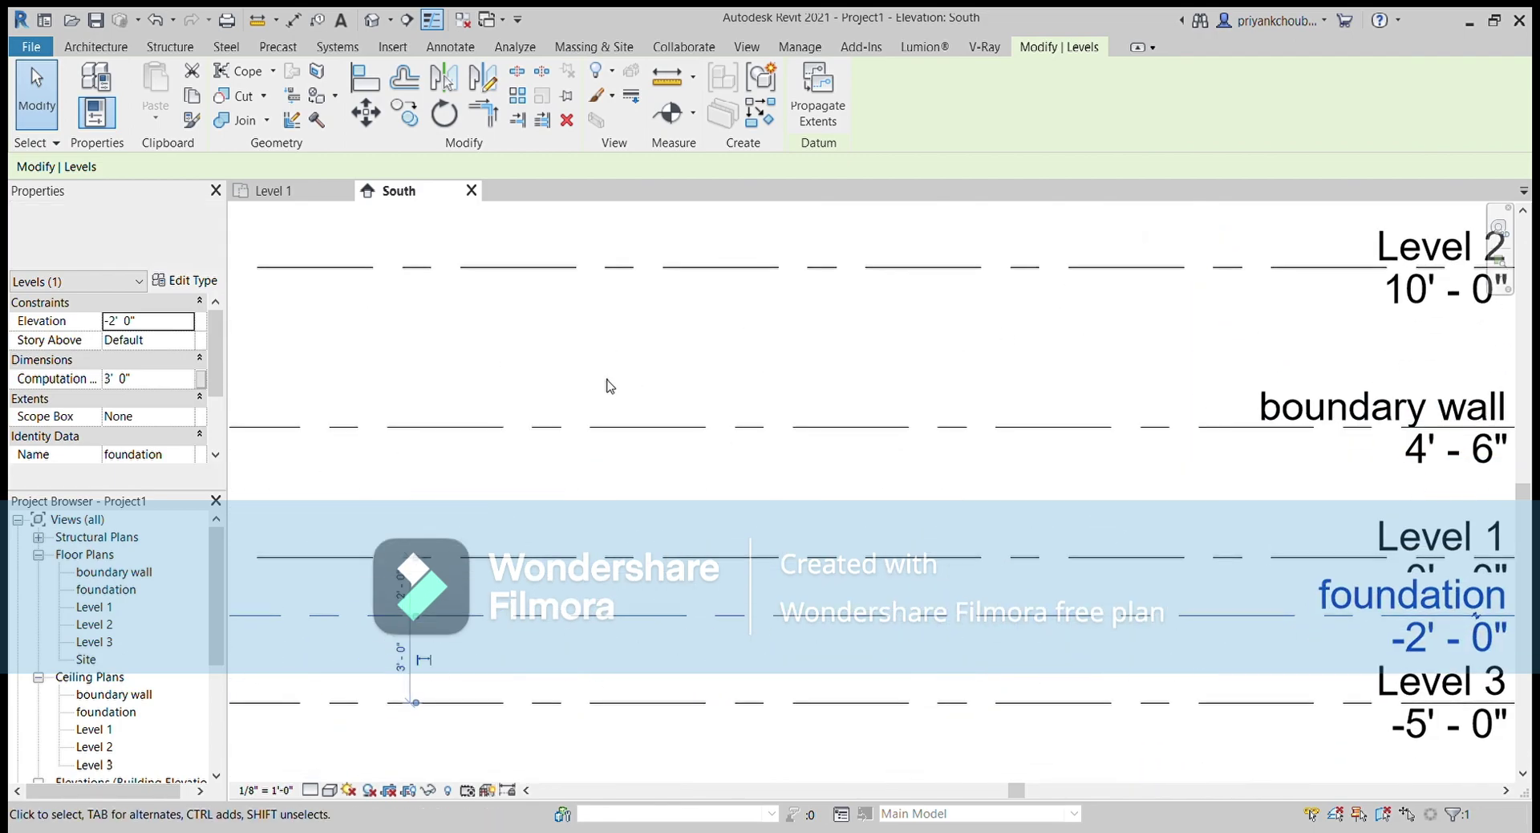
middle_click_drag(609, 382, 846, 371)
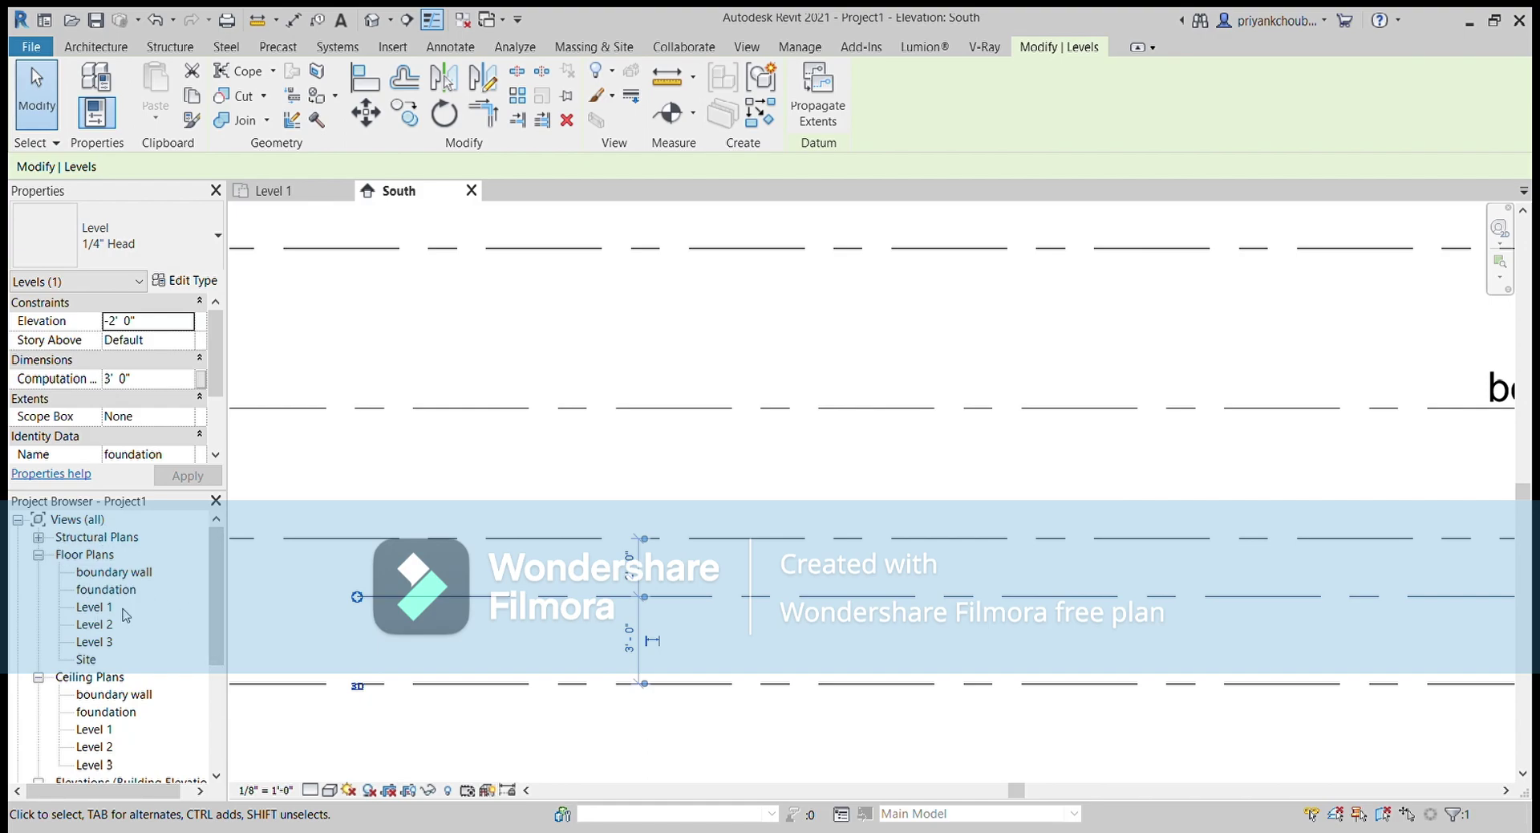
middle_click_drag(754, 638, 591, 593)
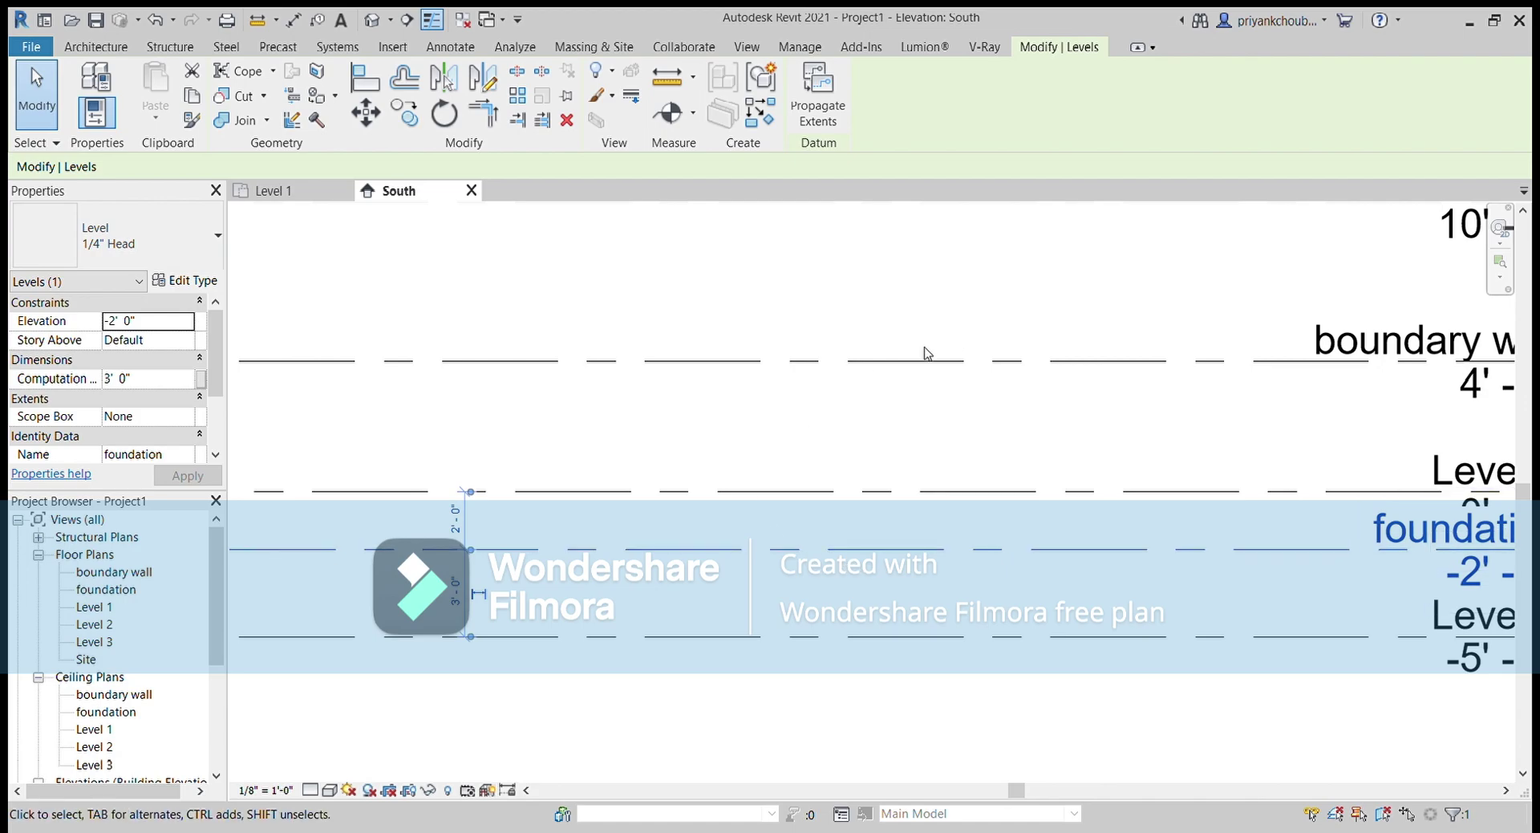
scroll(969, 414, "down", 1)
middle_click_drag(968, 415, 870, 515)
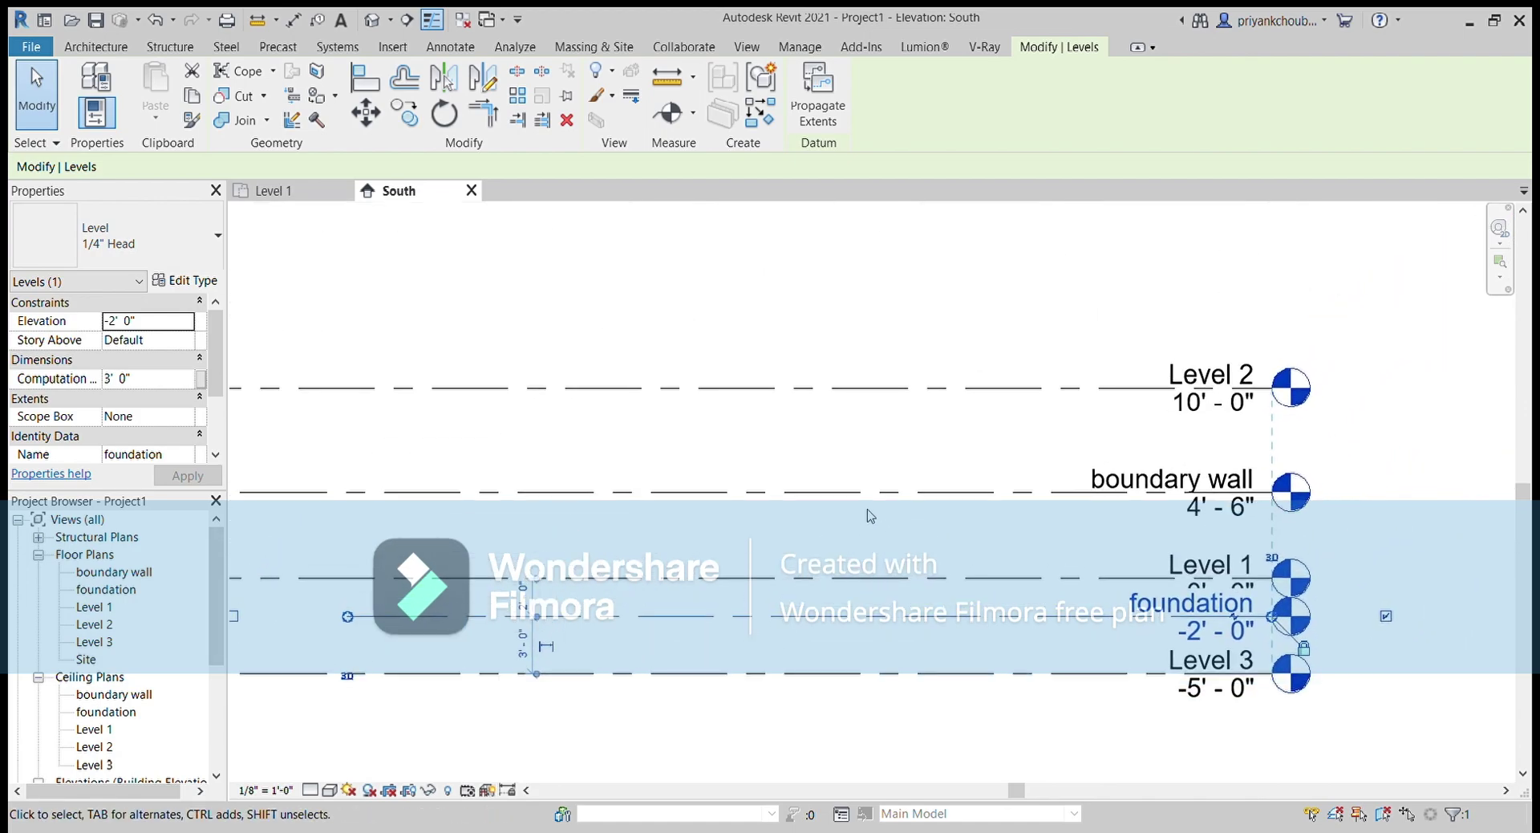
Open the Level 1 floor plan and frame the house photo with the Architecture tools showing
double_click(94, 608)
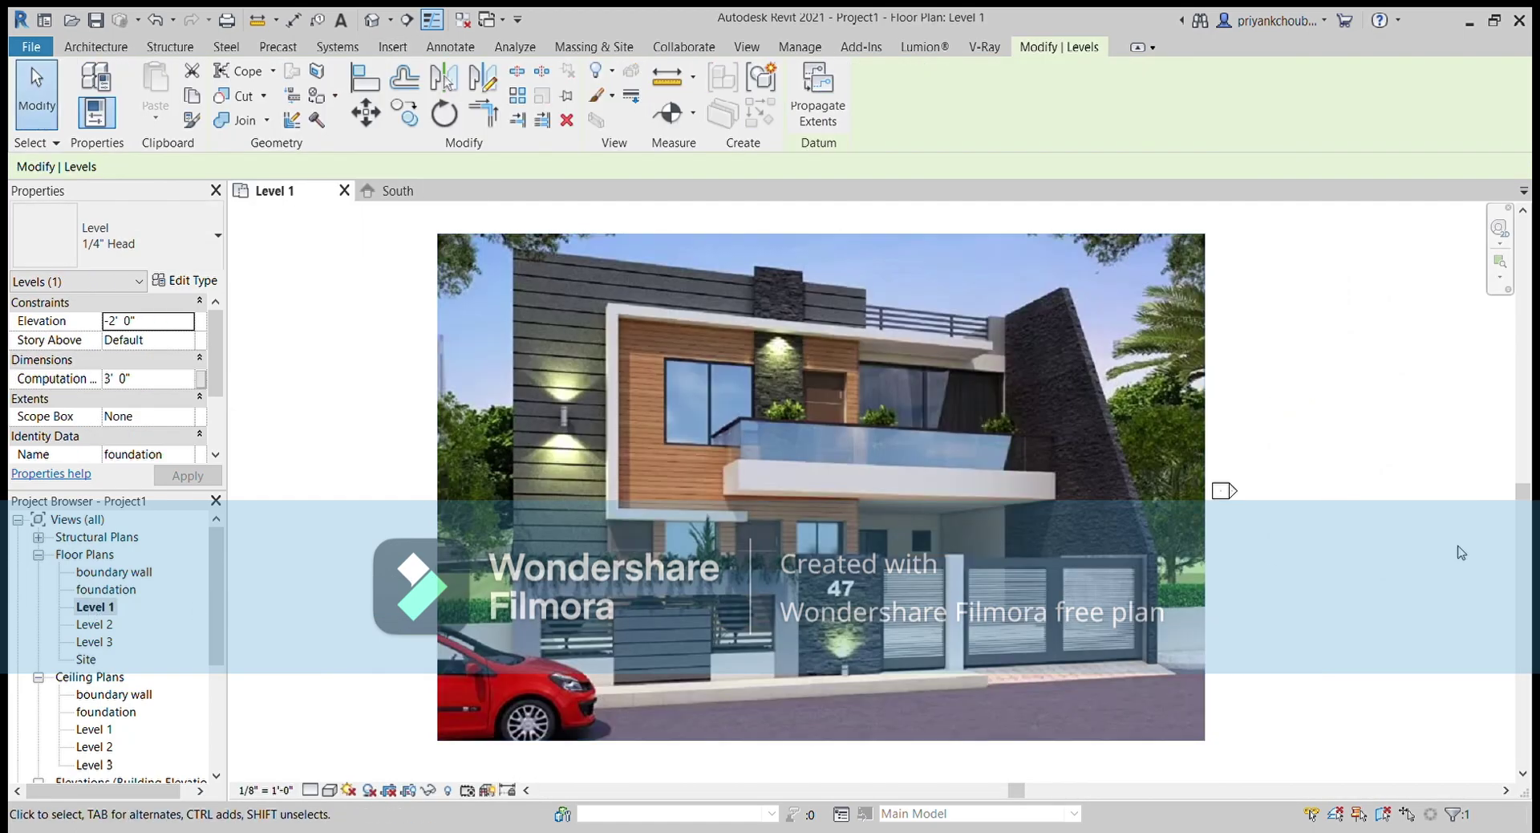
middle_click_drag(1458, 554, 1083, 554)
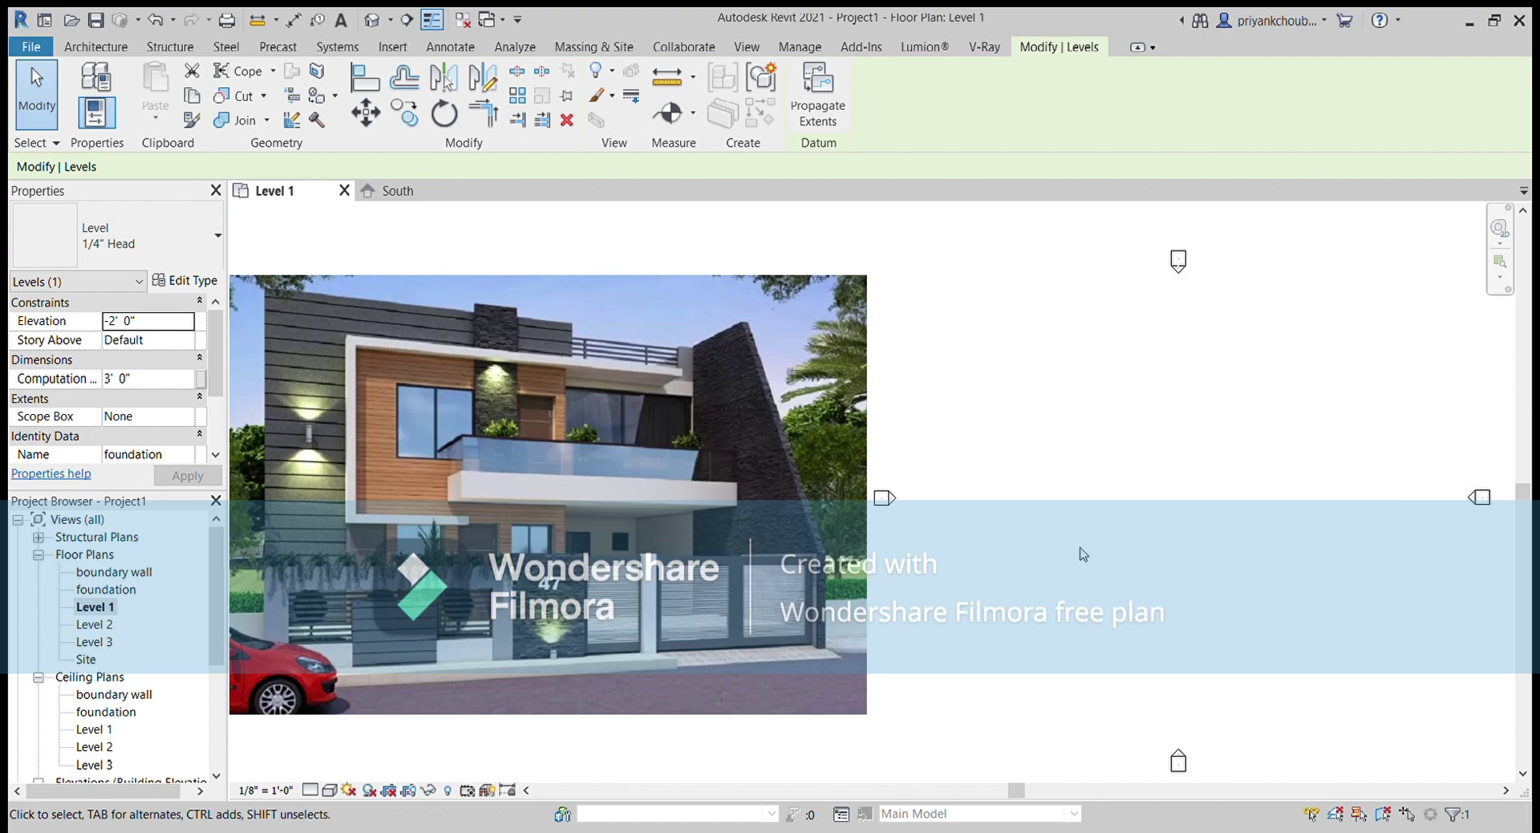
middle_click_drag(1230, 550, 1121, 540)
scroll(1120, 540, "down", 2)
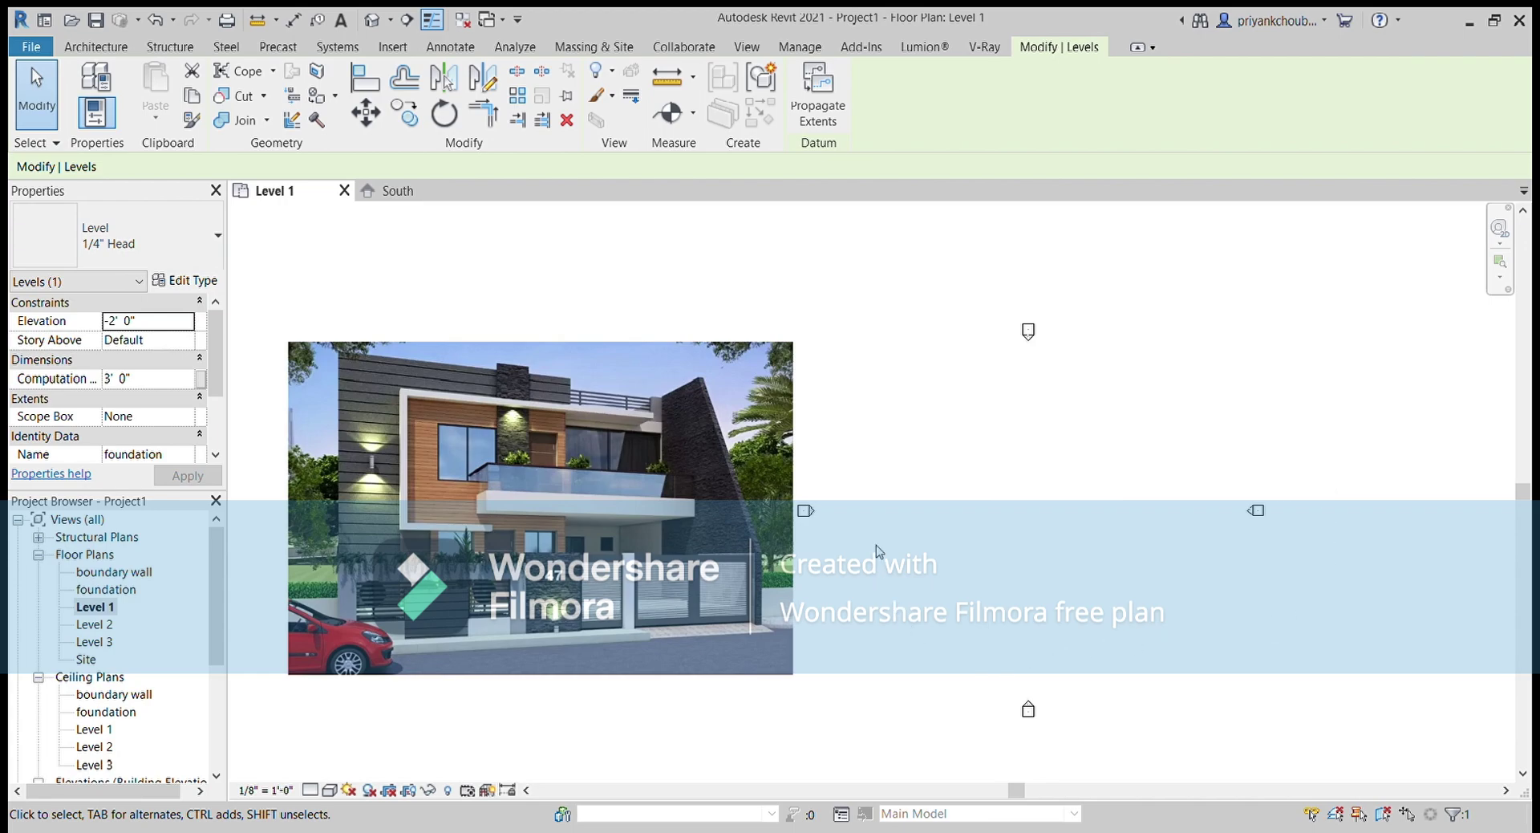
left_click(122, 51)
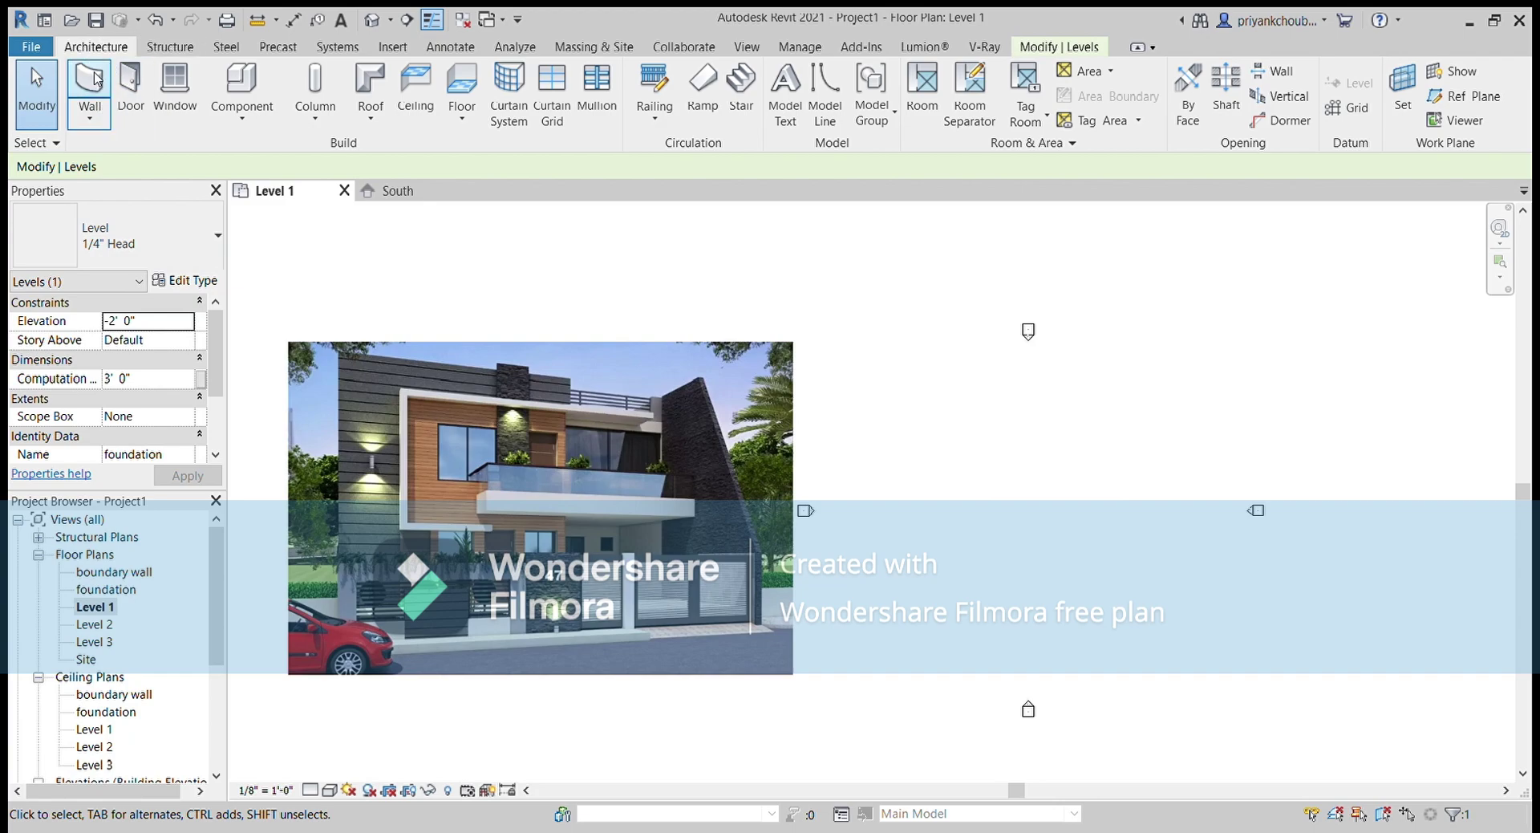
Start the Wall tool and create a duplicated 'Generic - 8" 2' wall type
left_click(95, 78)
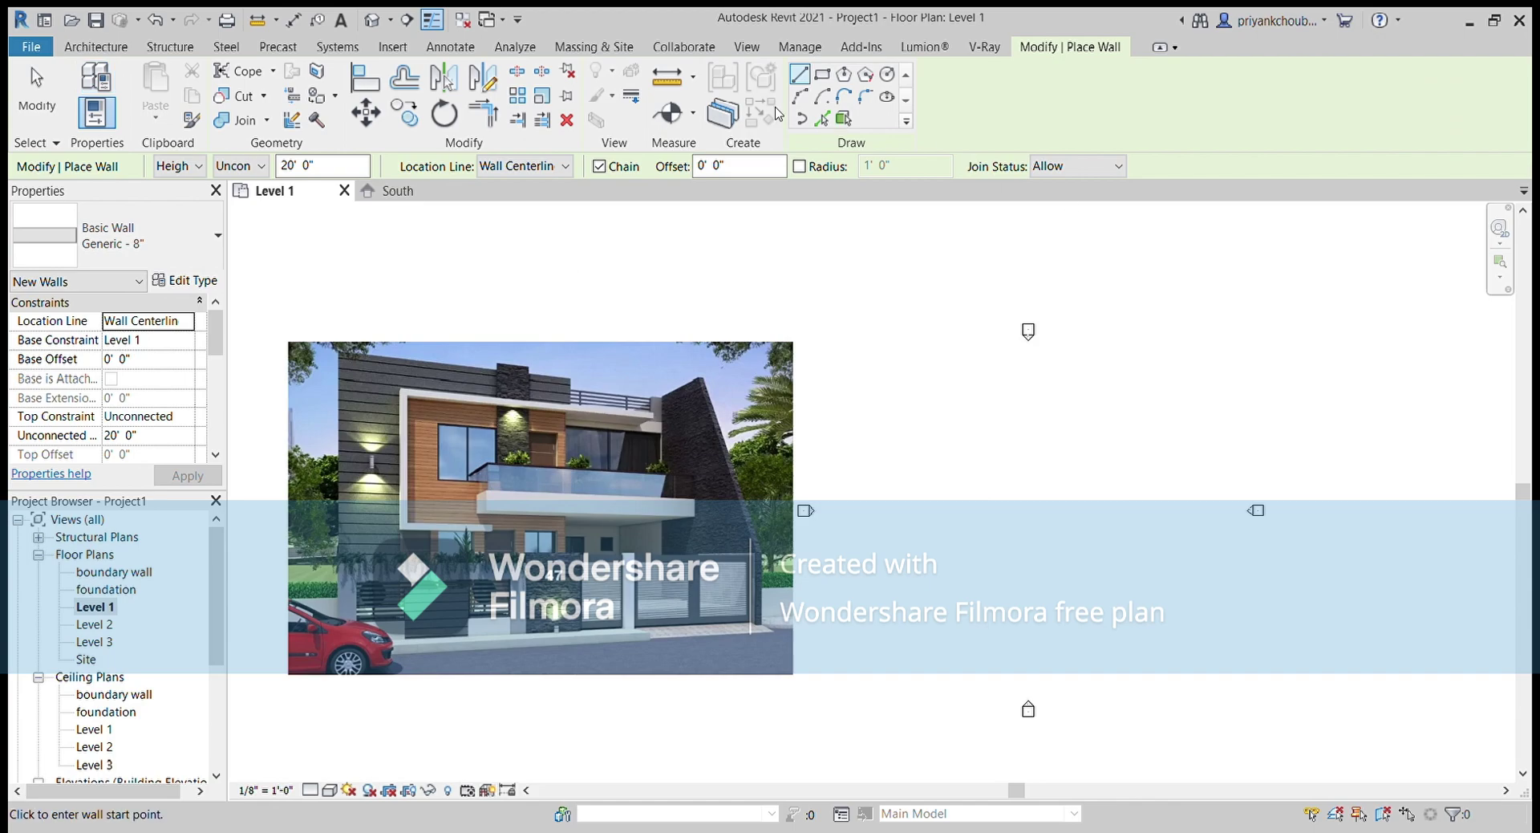
left_click(188, 281)
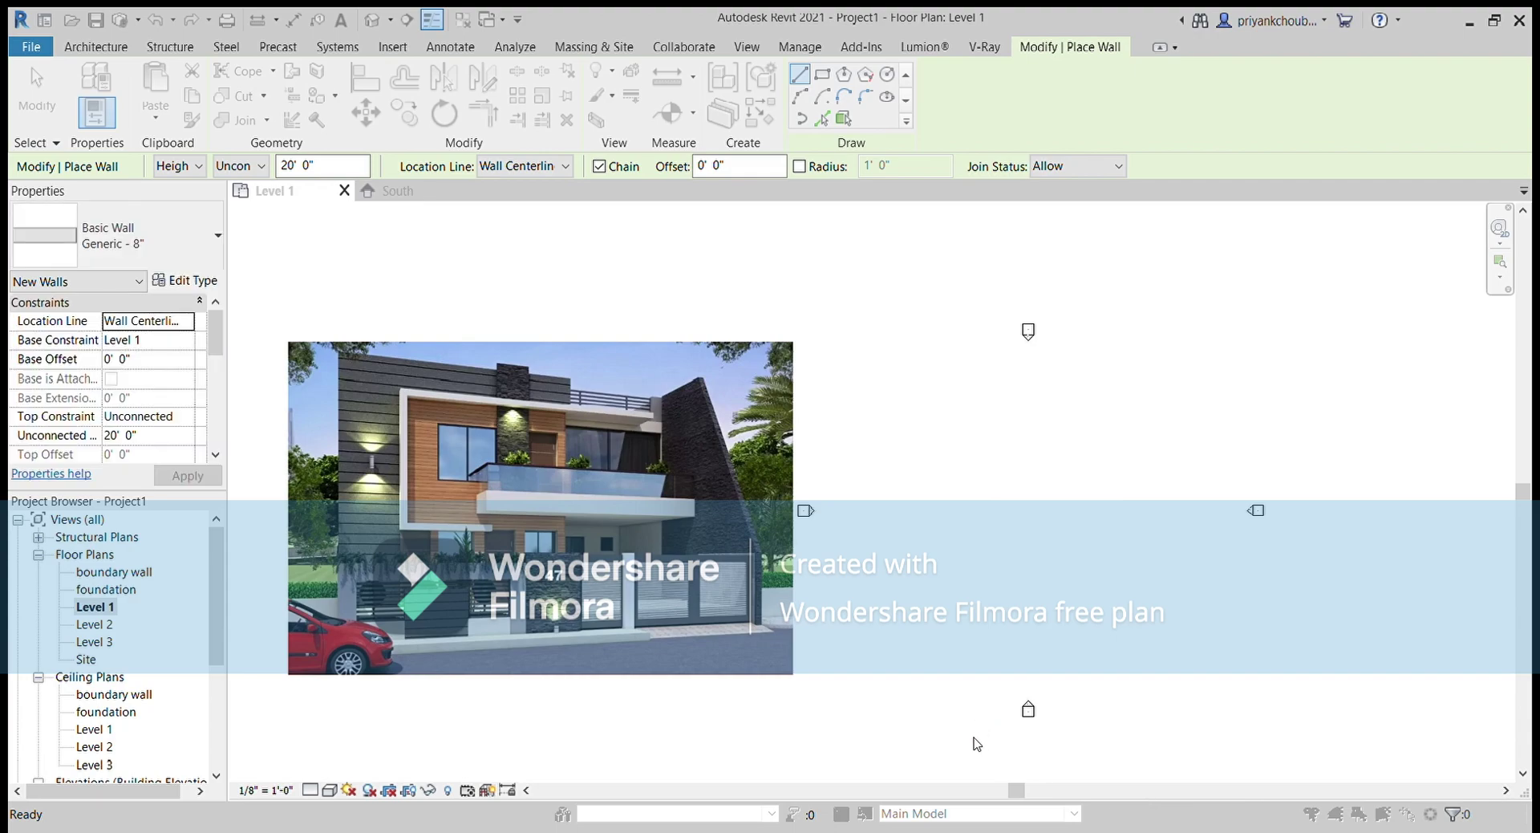
key("Return")
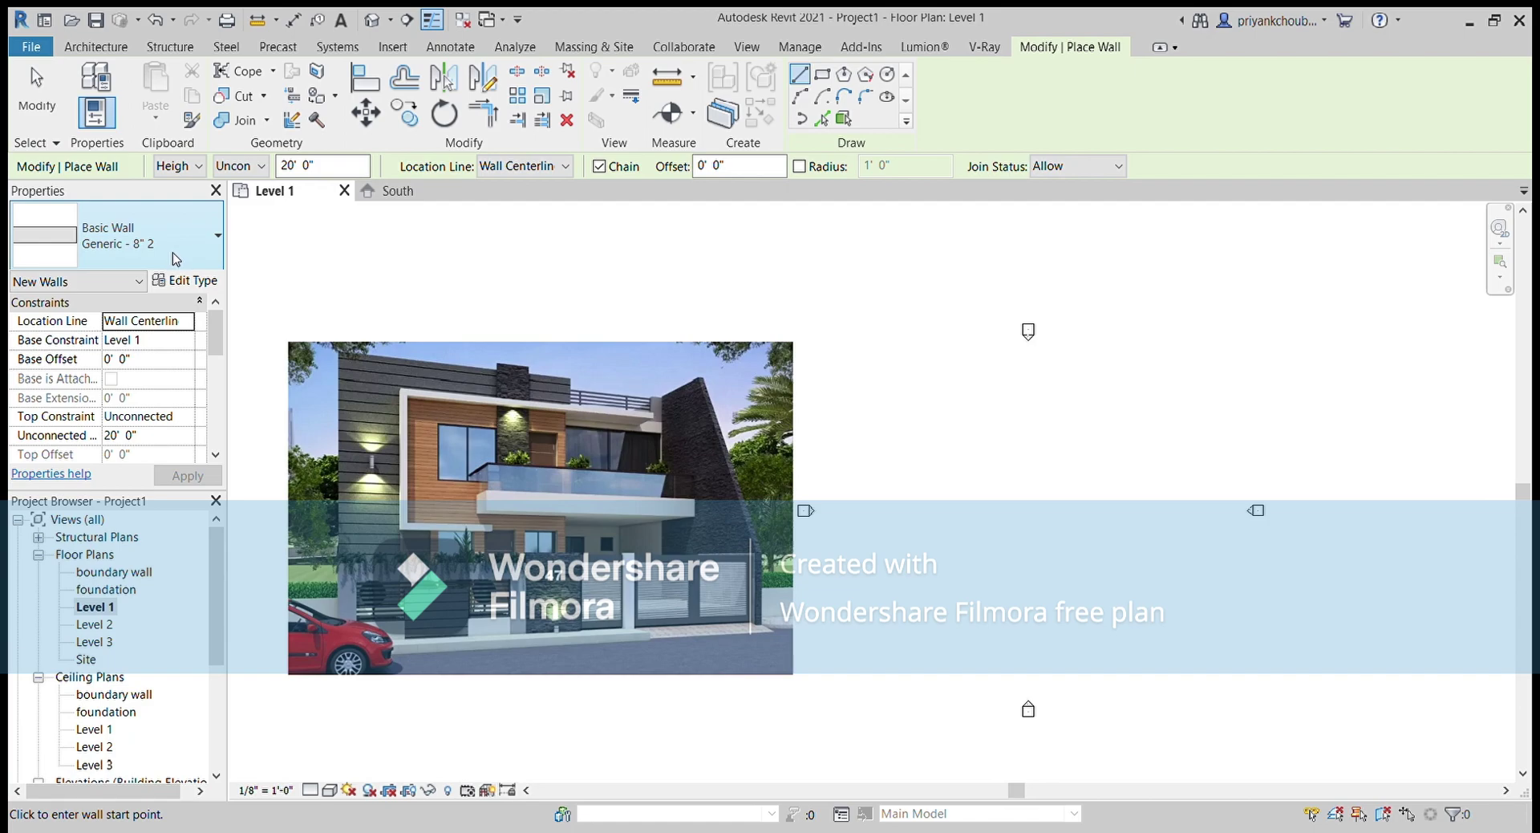
Chain four 40' walls into a closed square beside the house photo
left_click(930, 626)
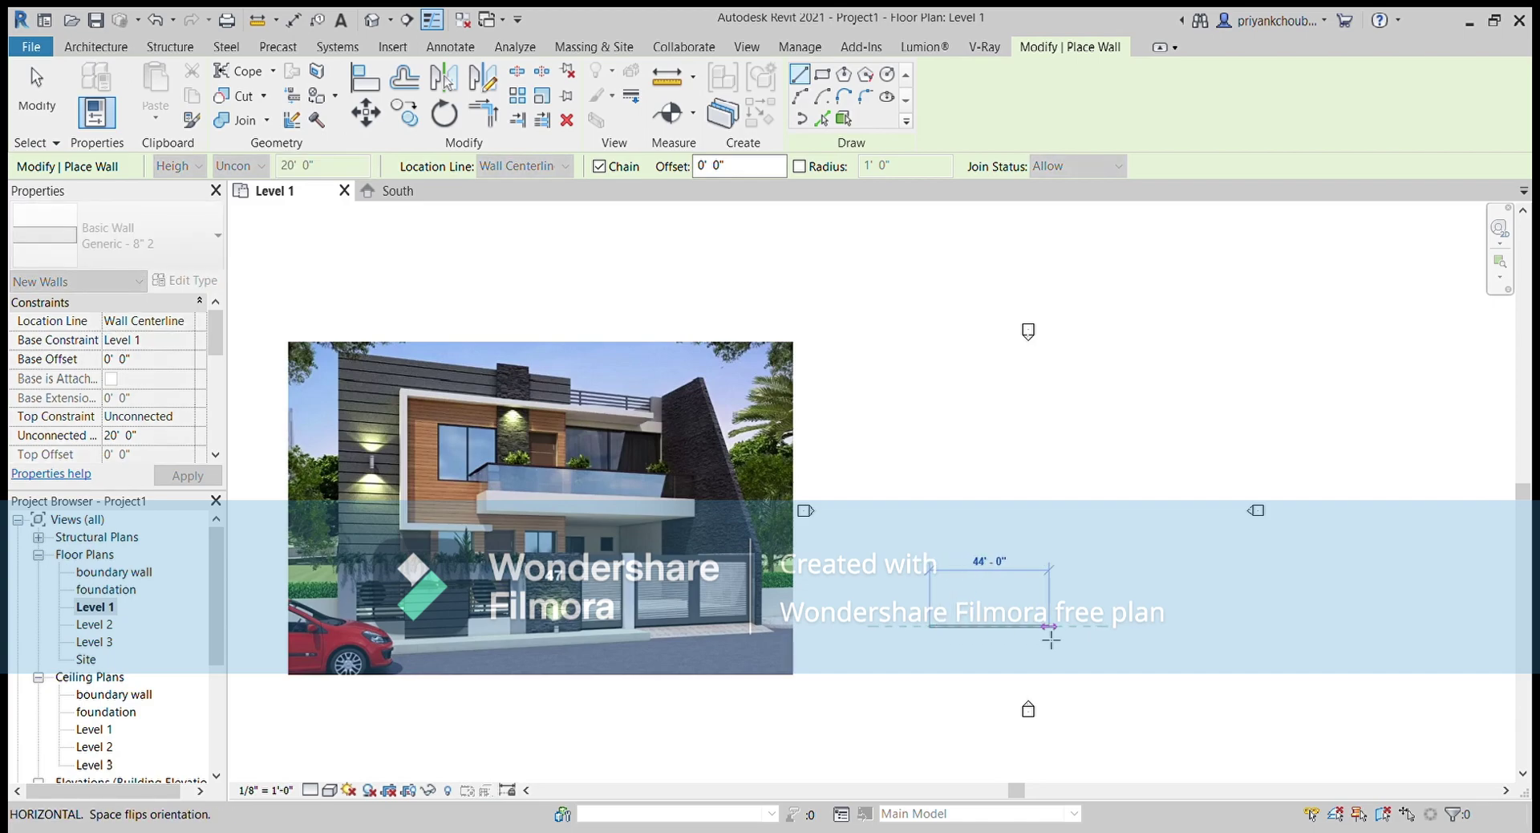
middle_click_drag(1043, 644, 1116, 642)
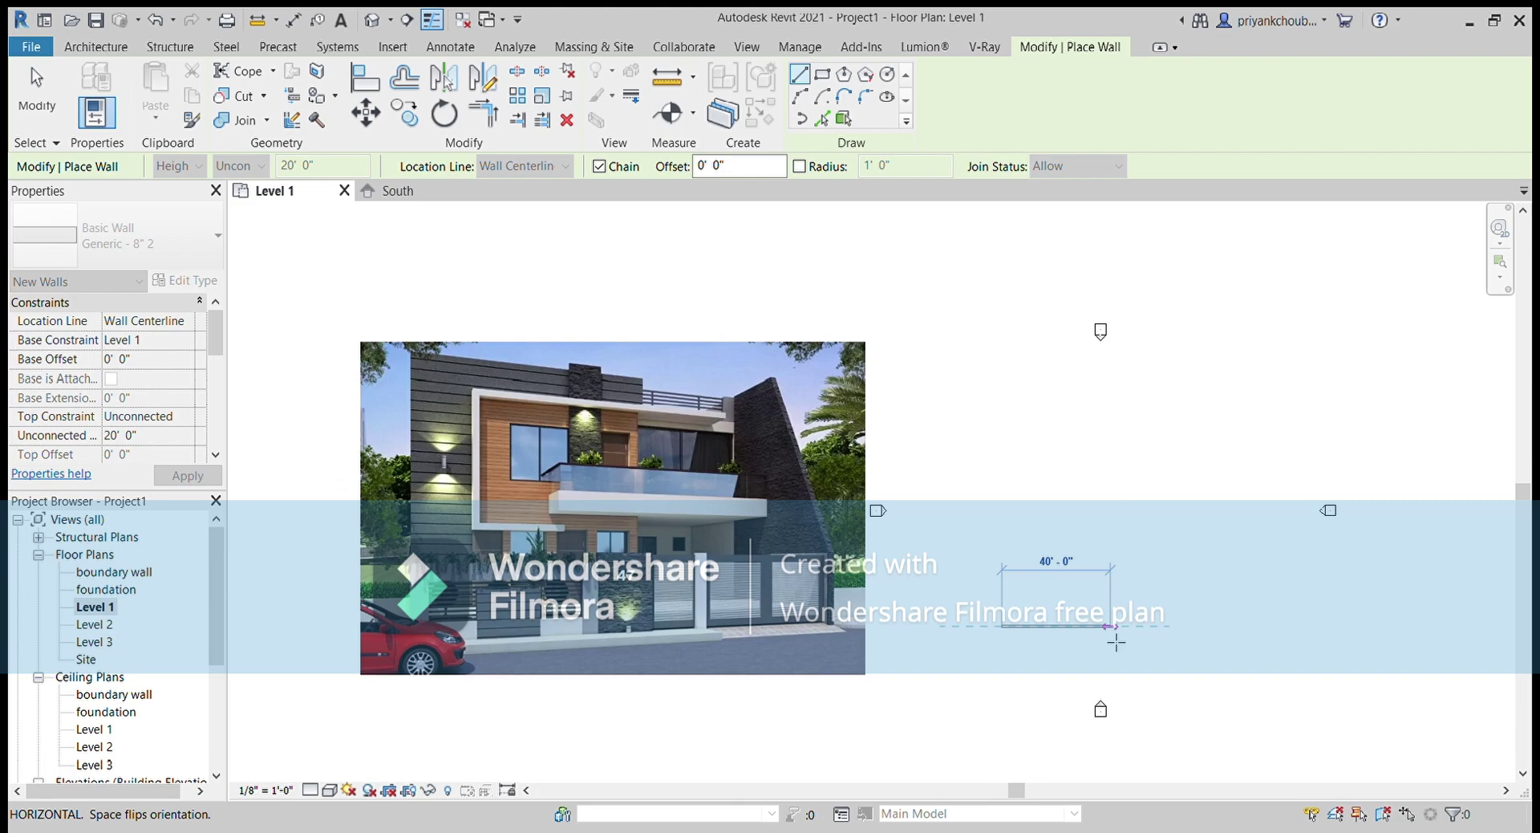
scroll(1116, 642, "up", 1)
scroll(1115, 642, "up", 1)
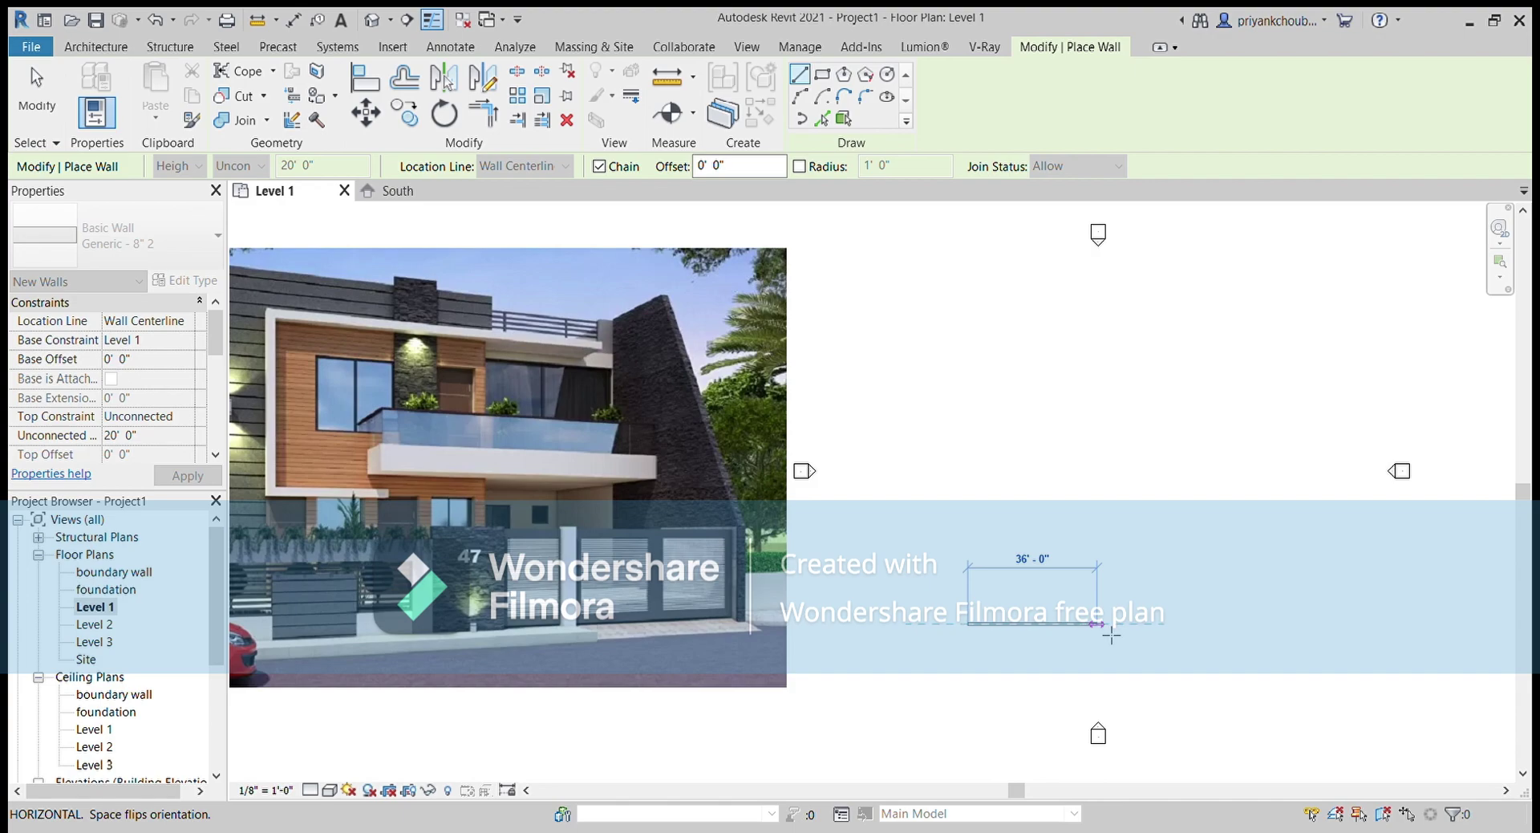
left_click(1113, 625)
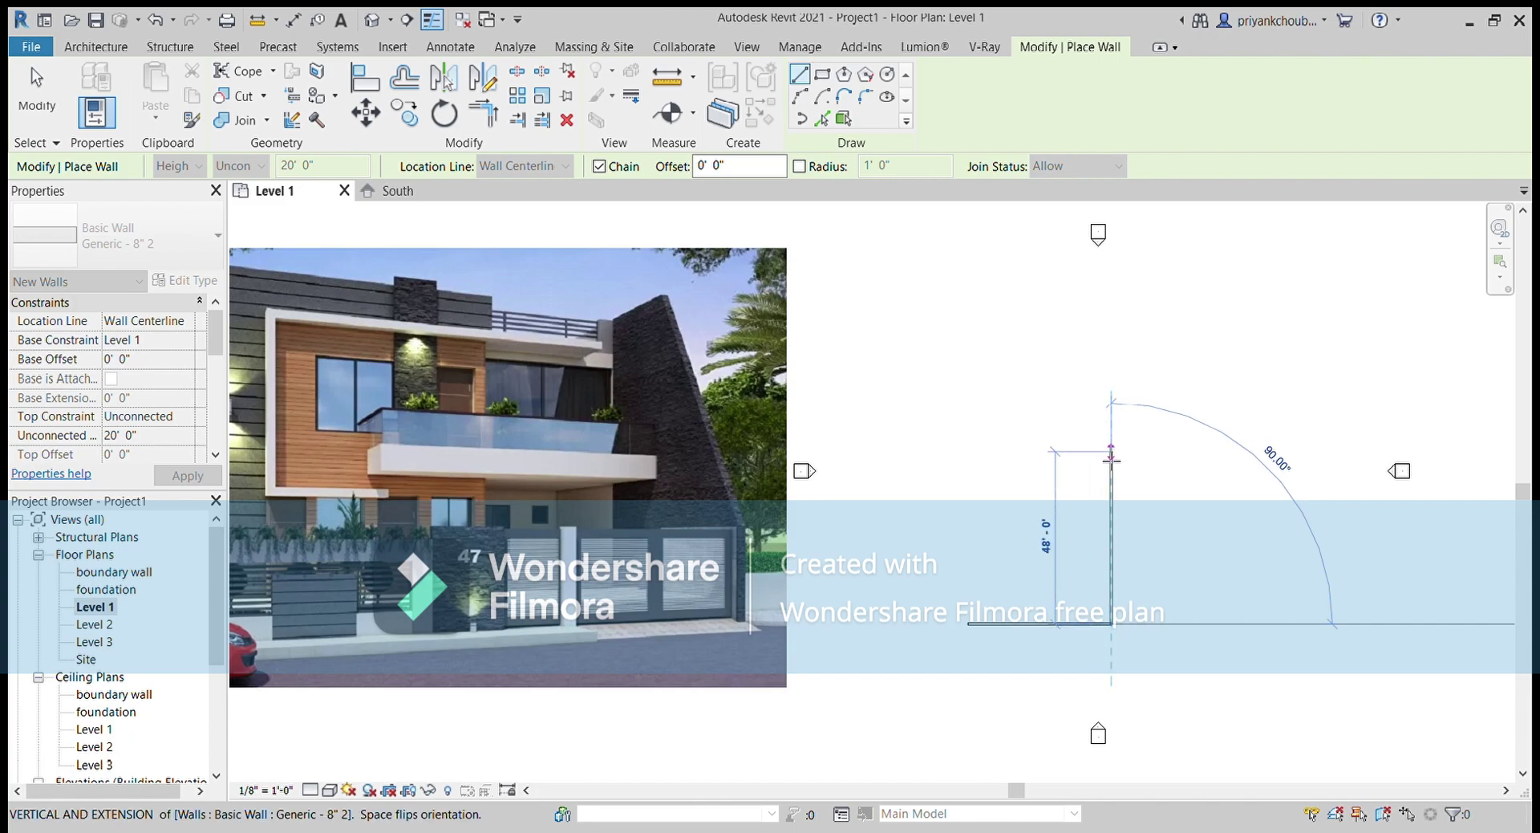
left_click(1112, 480)
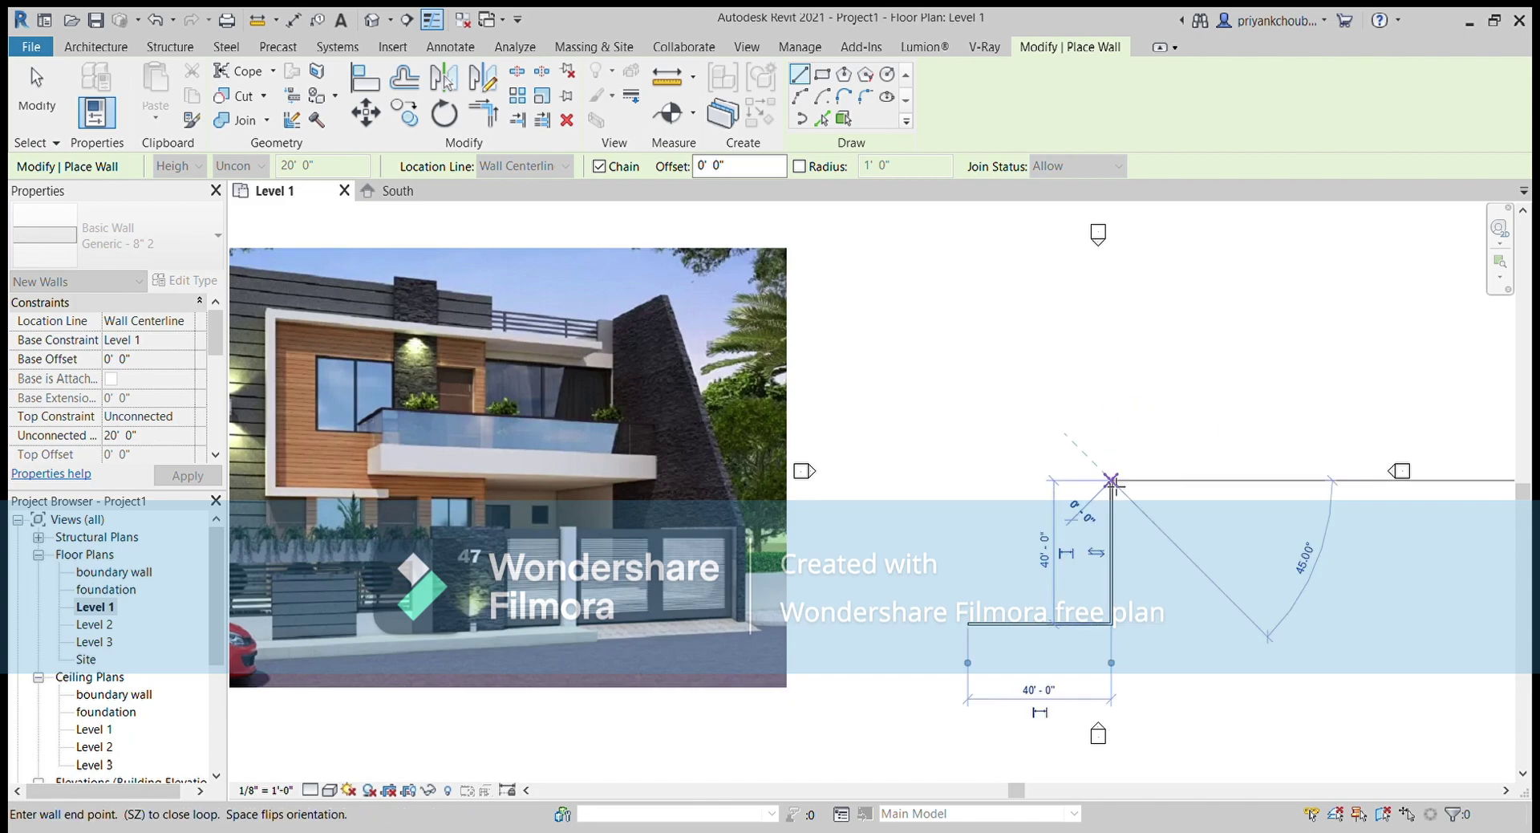
left_click(968, 480)
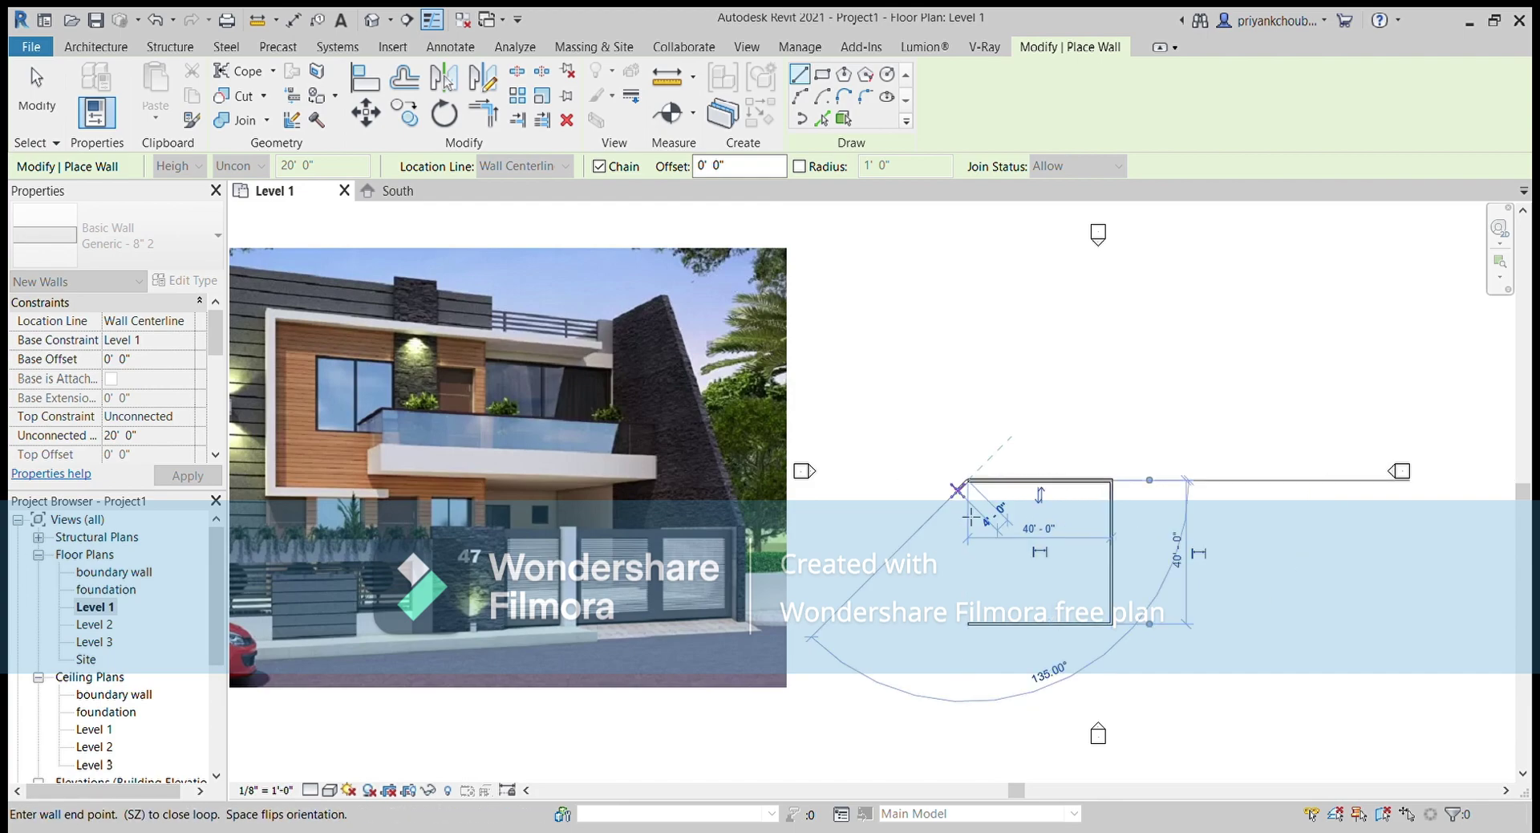
left_click(969, 624)
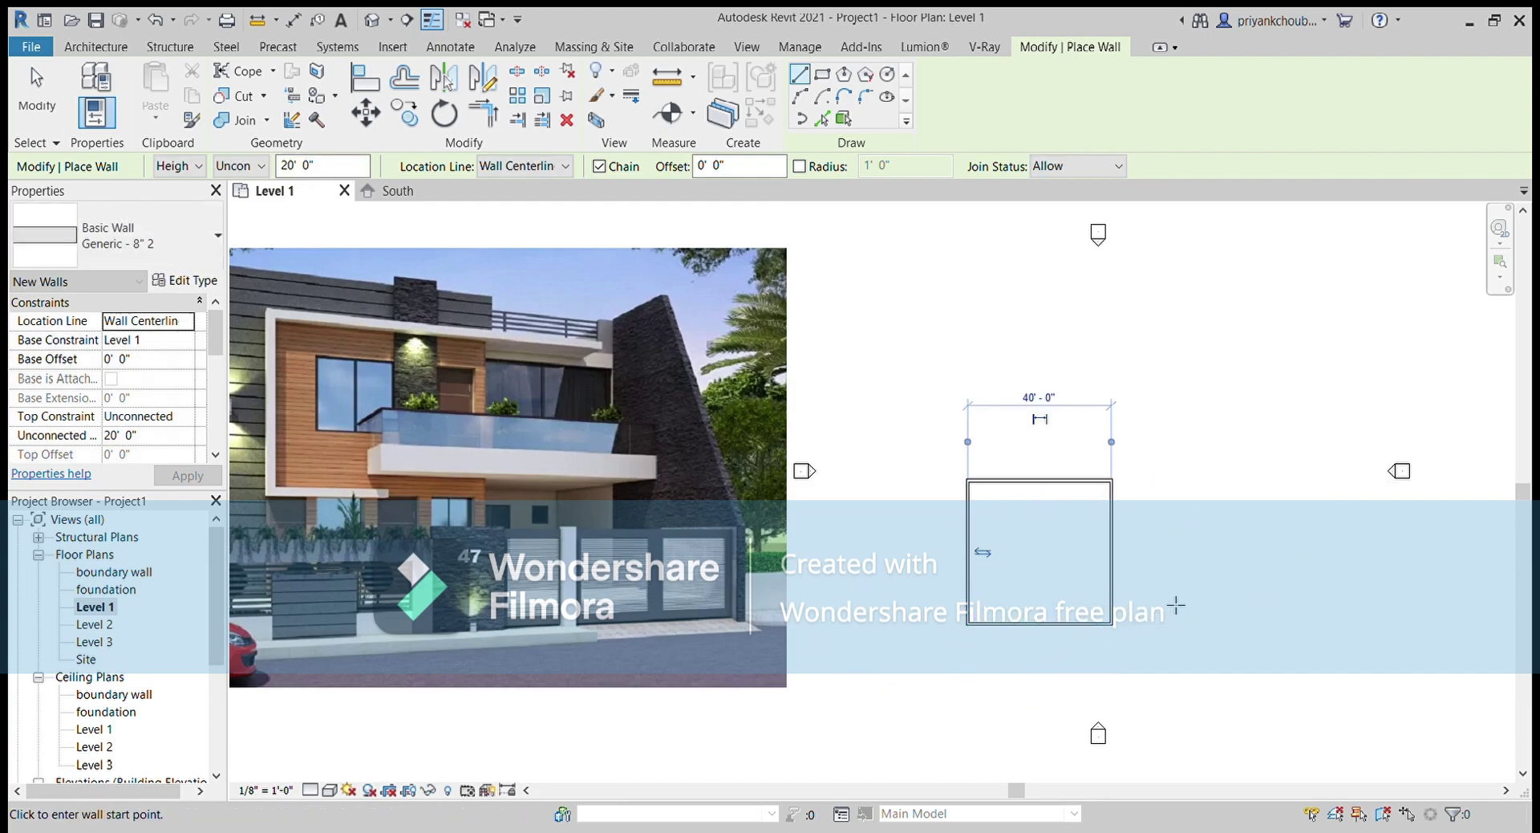
scroll(1176, 602, "down", 2)
Draw a partition from the right wall's midpoint: 12'-6" across, 7'-6" down, then left to the outer wall
scroll(1120, 594, "up", 1)
middle_click_drag(925, 630, 1045, 598)
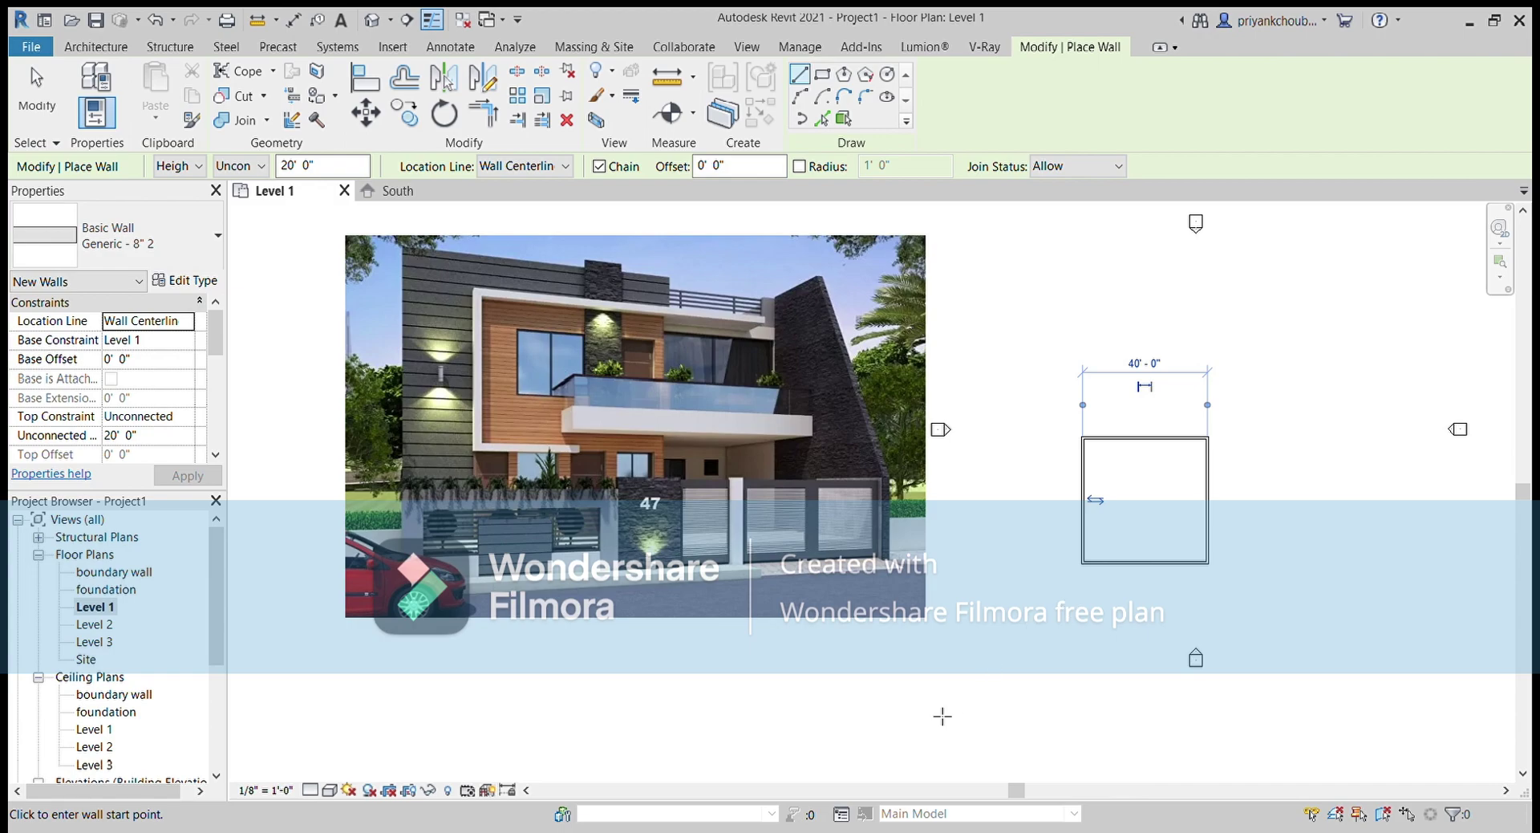
scroll(1172, 546, "up", 1)
scroll(1171, 549, "up", 2)
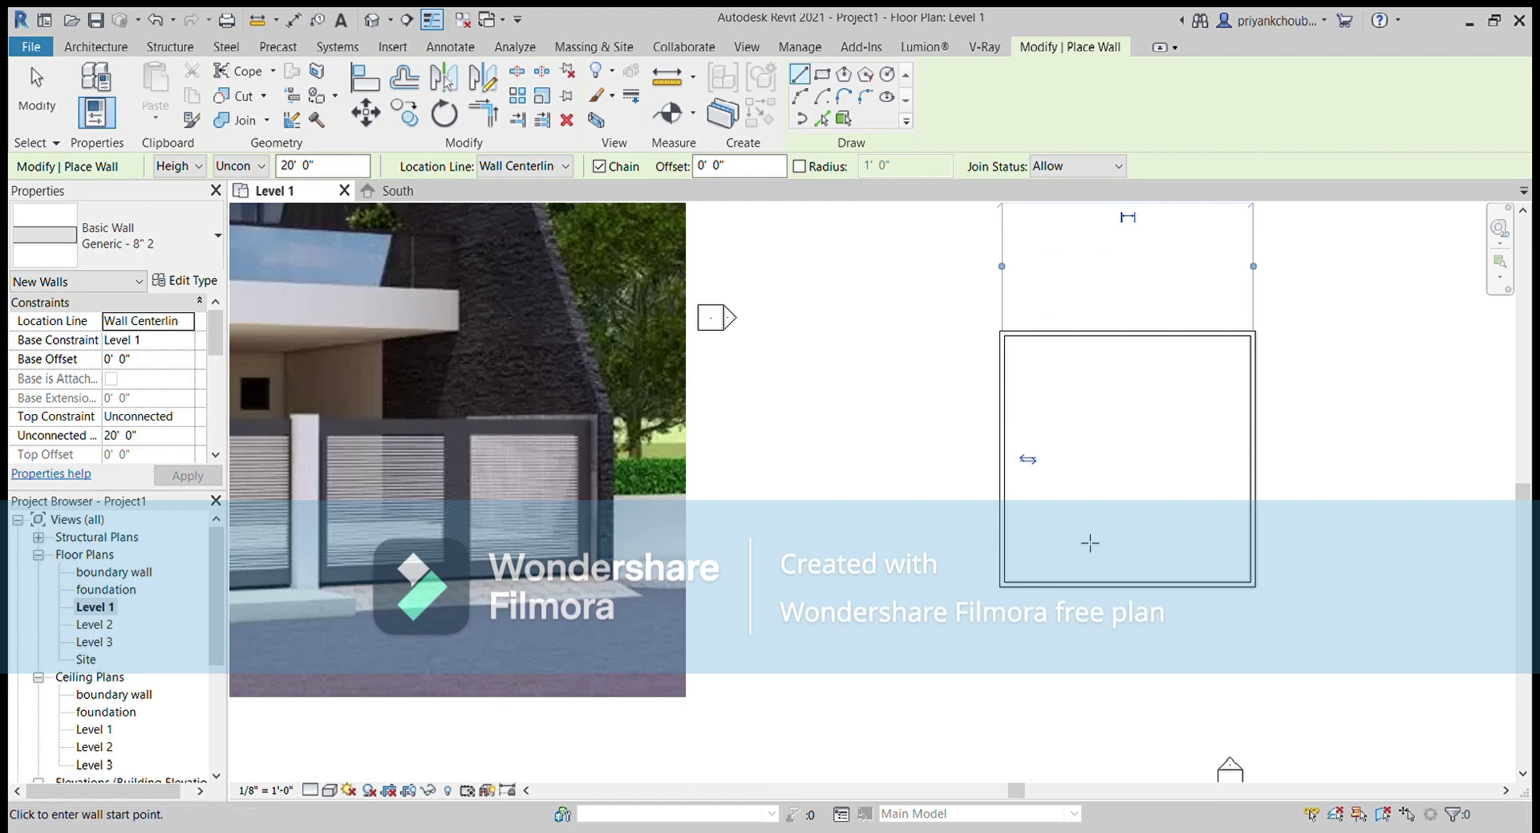
scroll(1089, 543, "down", 2)
mouse_move(1045, 516)
middle_mouse_down()
mouse_move(1176, 531)
mouse_move(1074, 535)
middle_mouse_up()
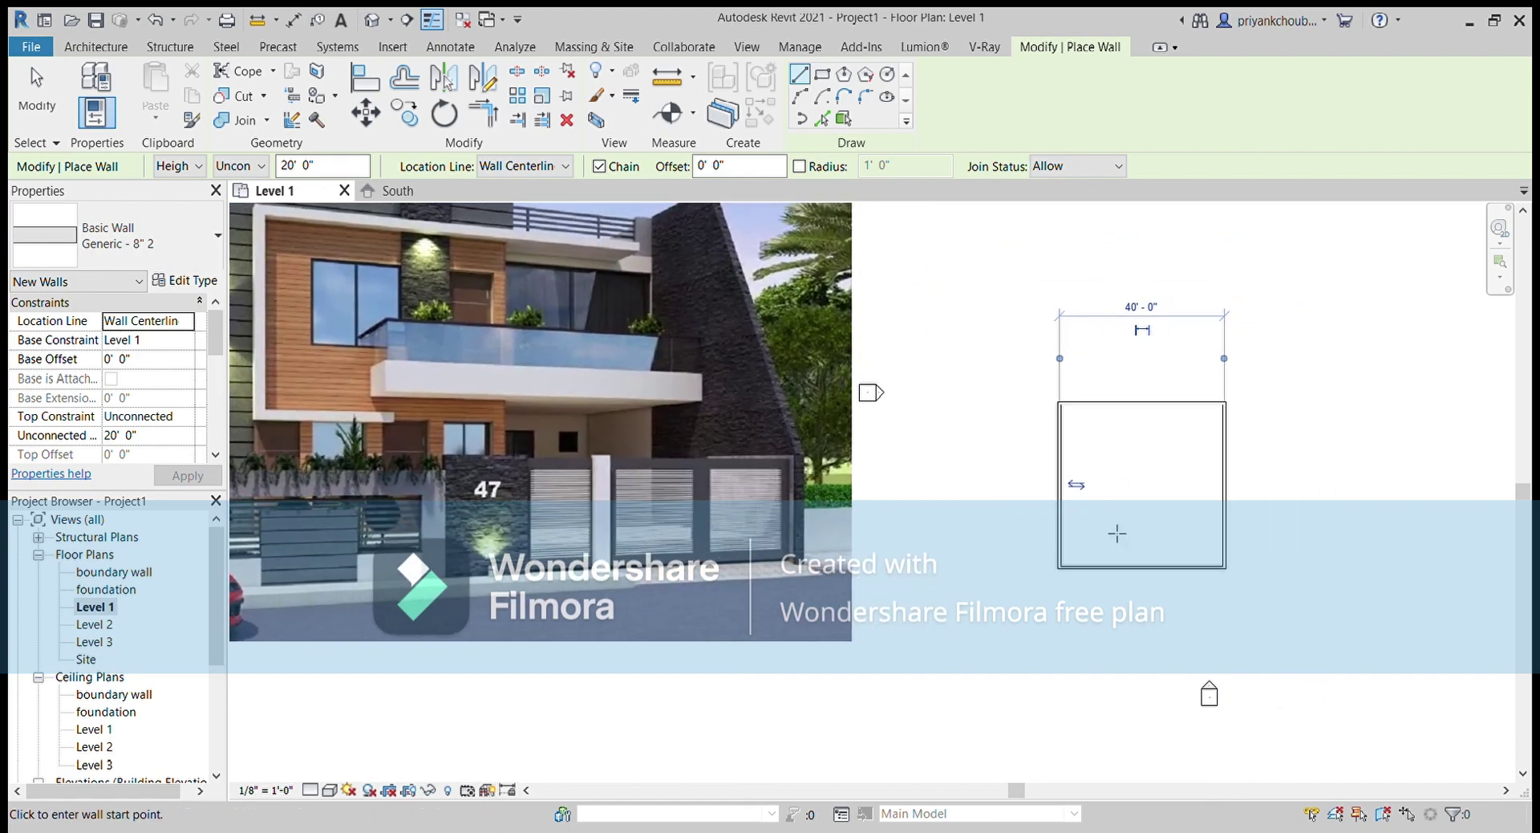
scroll(1235, 499, "up", 1)
left_click(1225, 487)
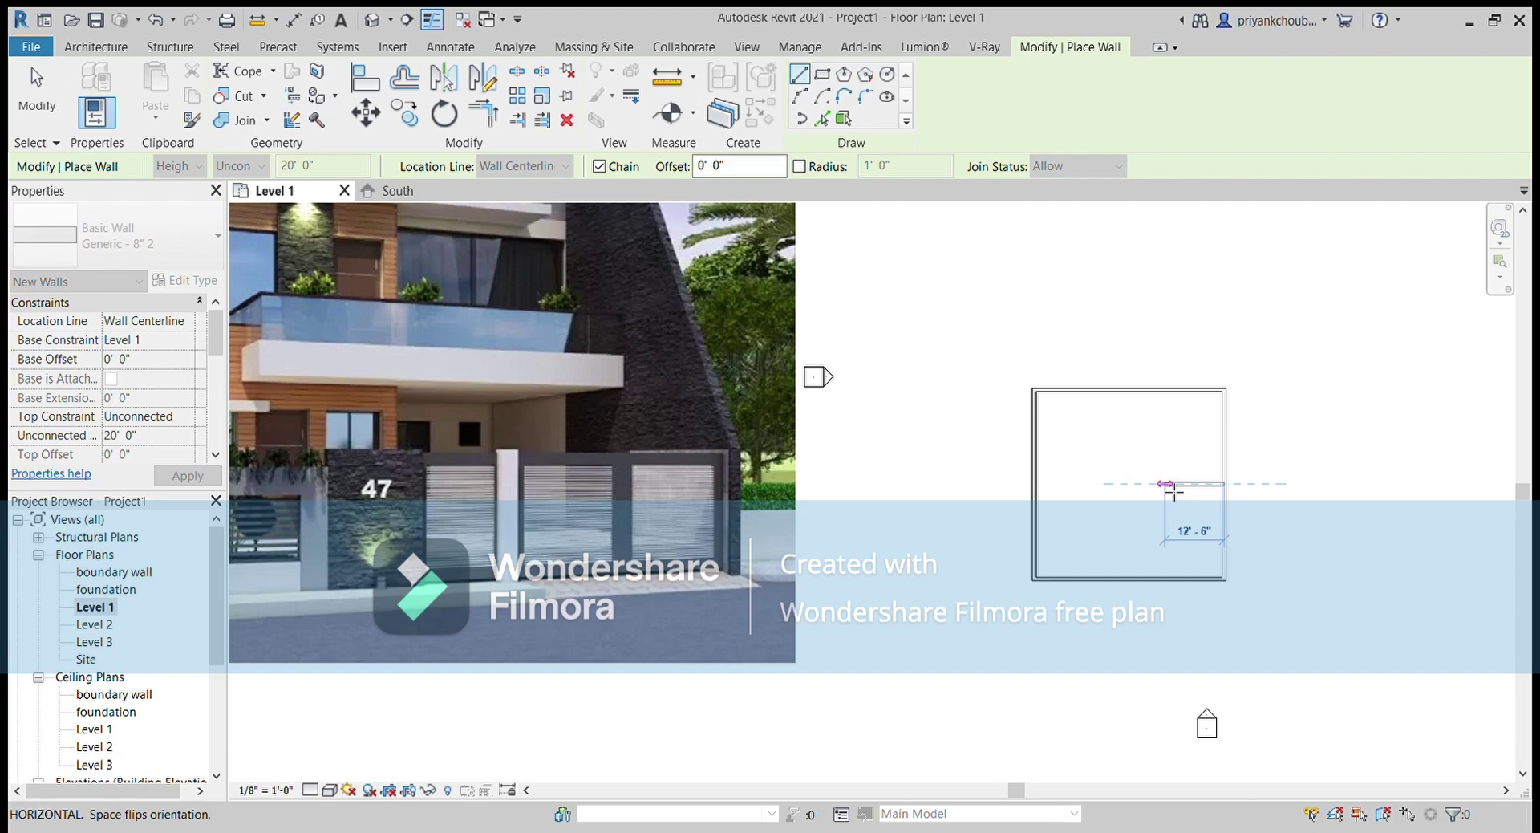
left_click(1173, 491)
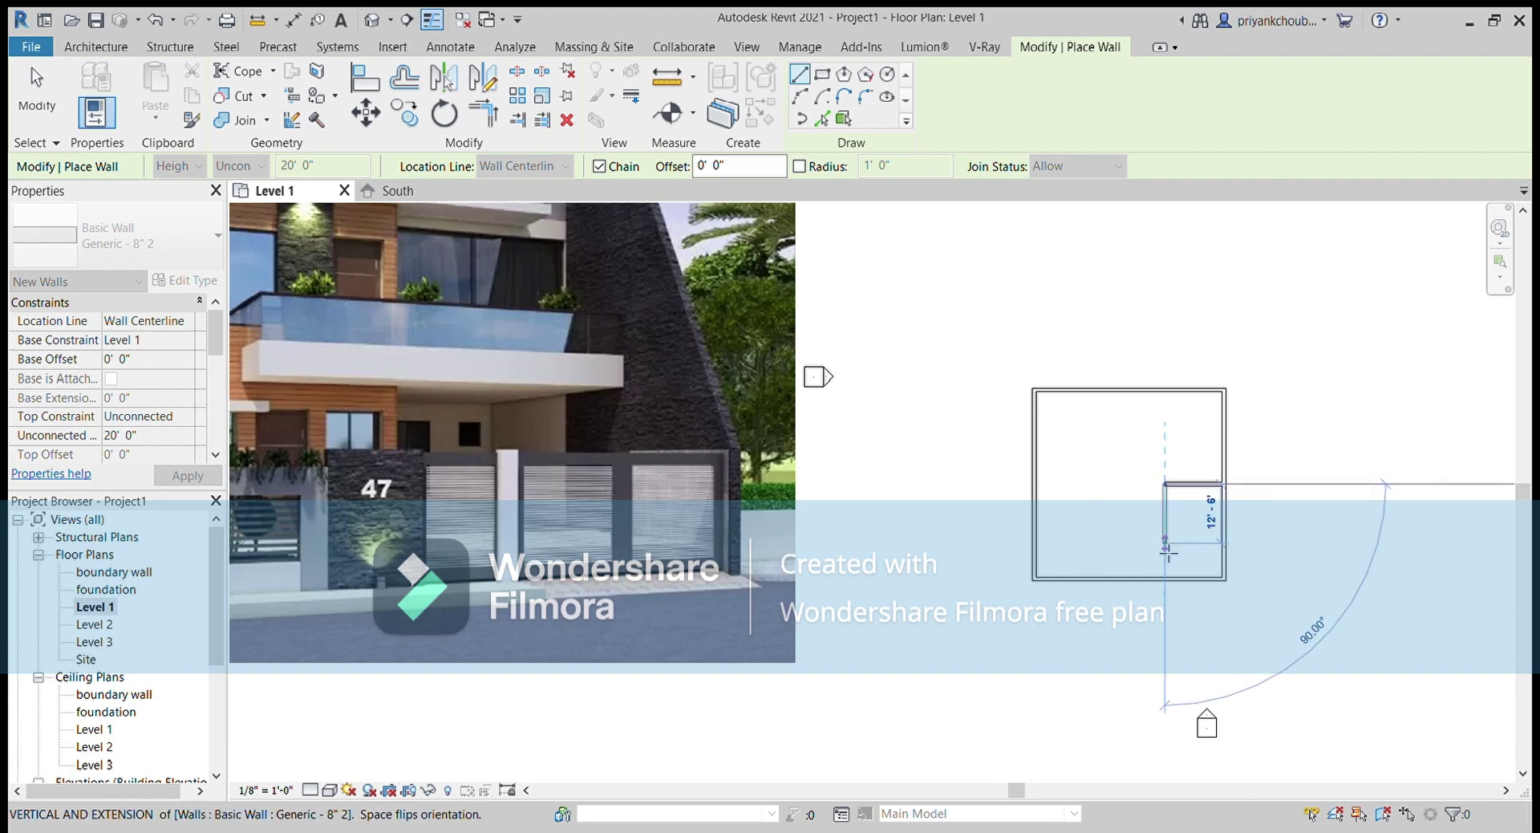
left_click(1167, 543)
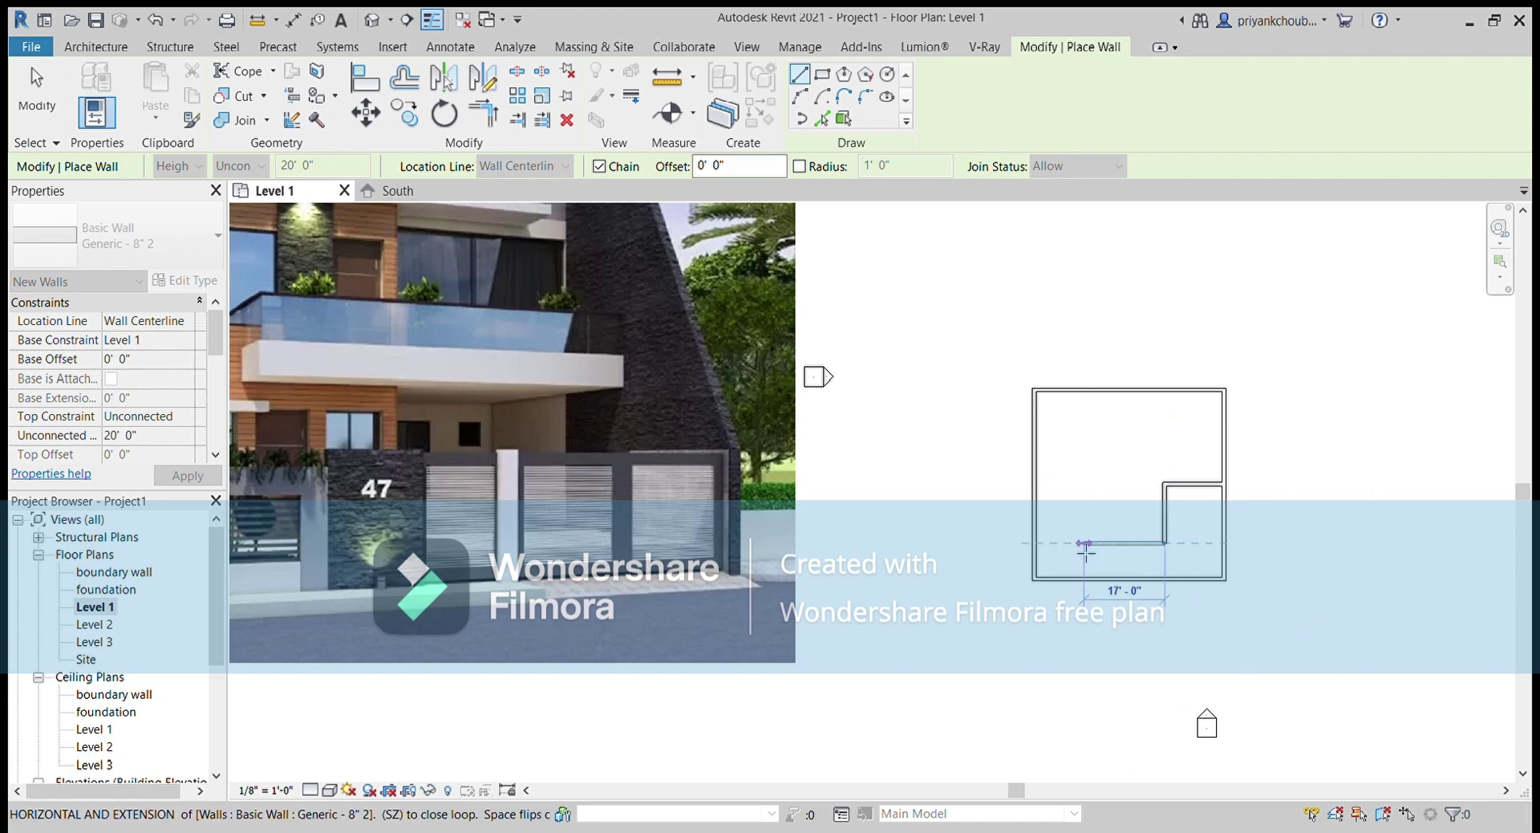
left_click(1035, 543)
left_click(1036, 544)
key("Escape")
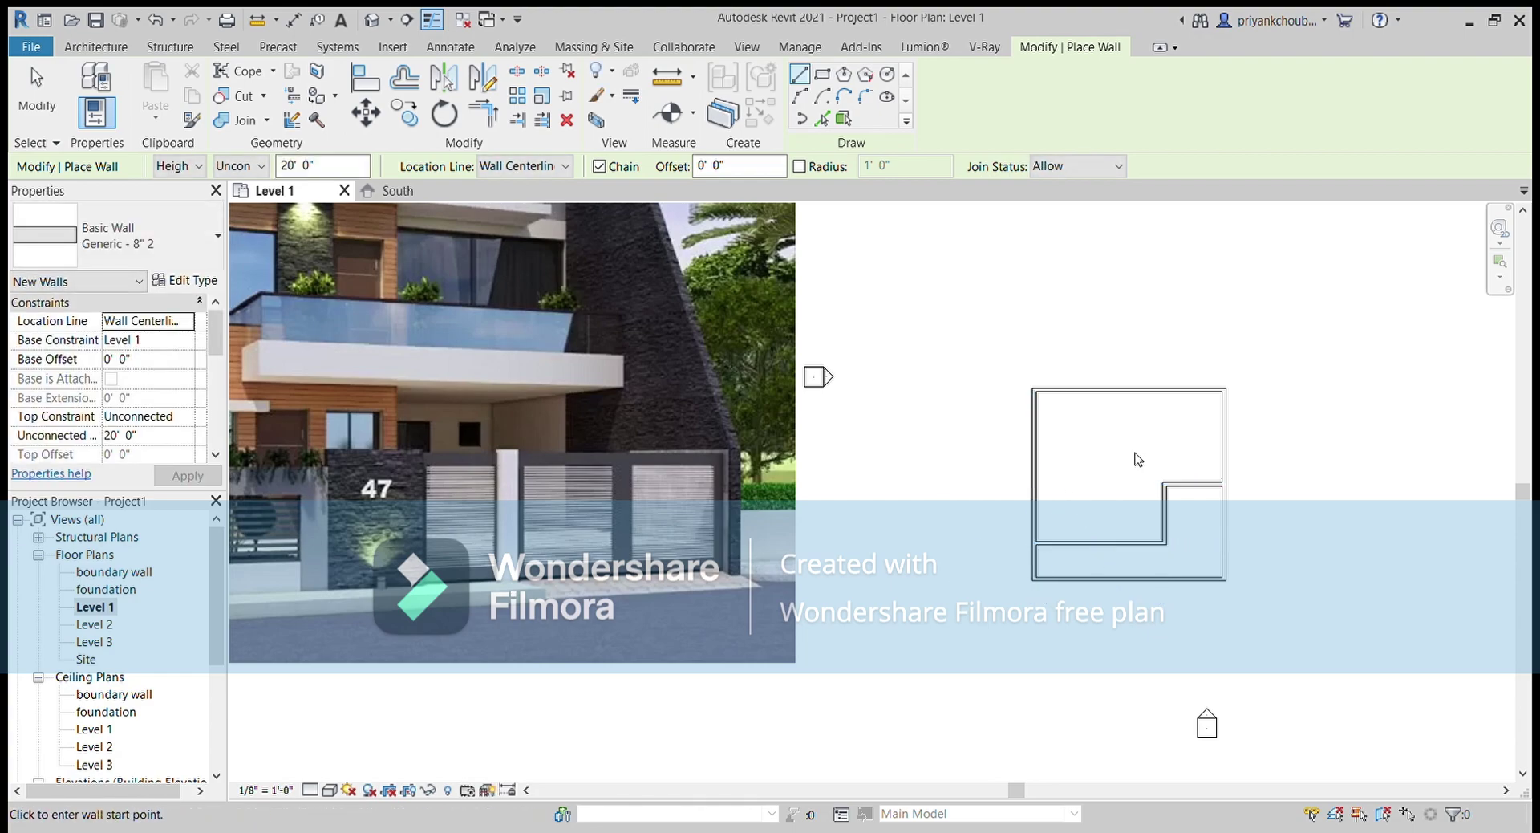
key("Escape")
Move the vertical interior wall so the right-hand room is 15'-0" wide
left_click(1166, 515)
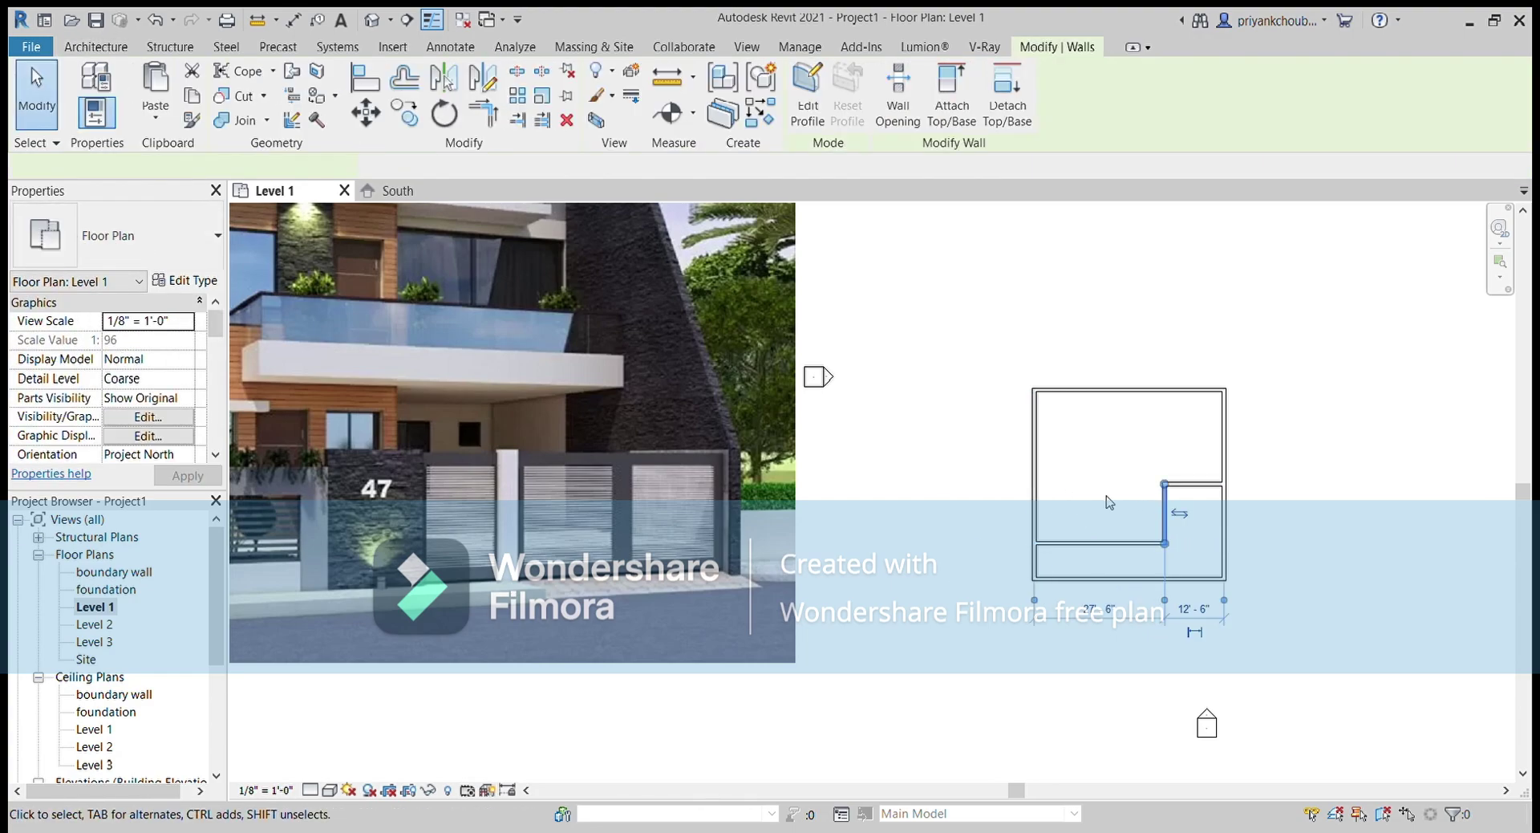
scroll(1188, 544, "up", 2)
scroll(1017, 571, "down", 3)
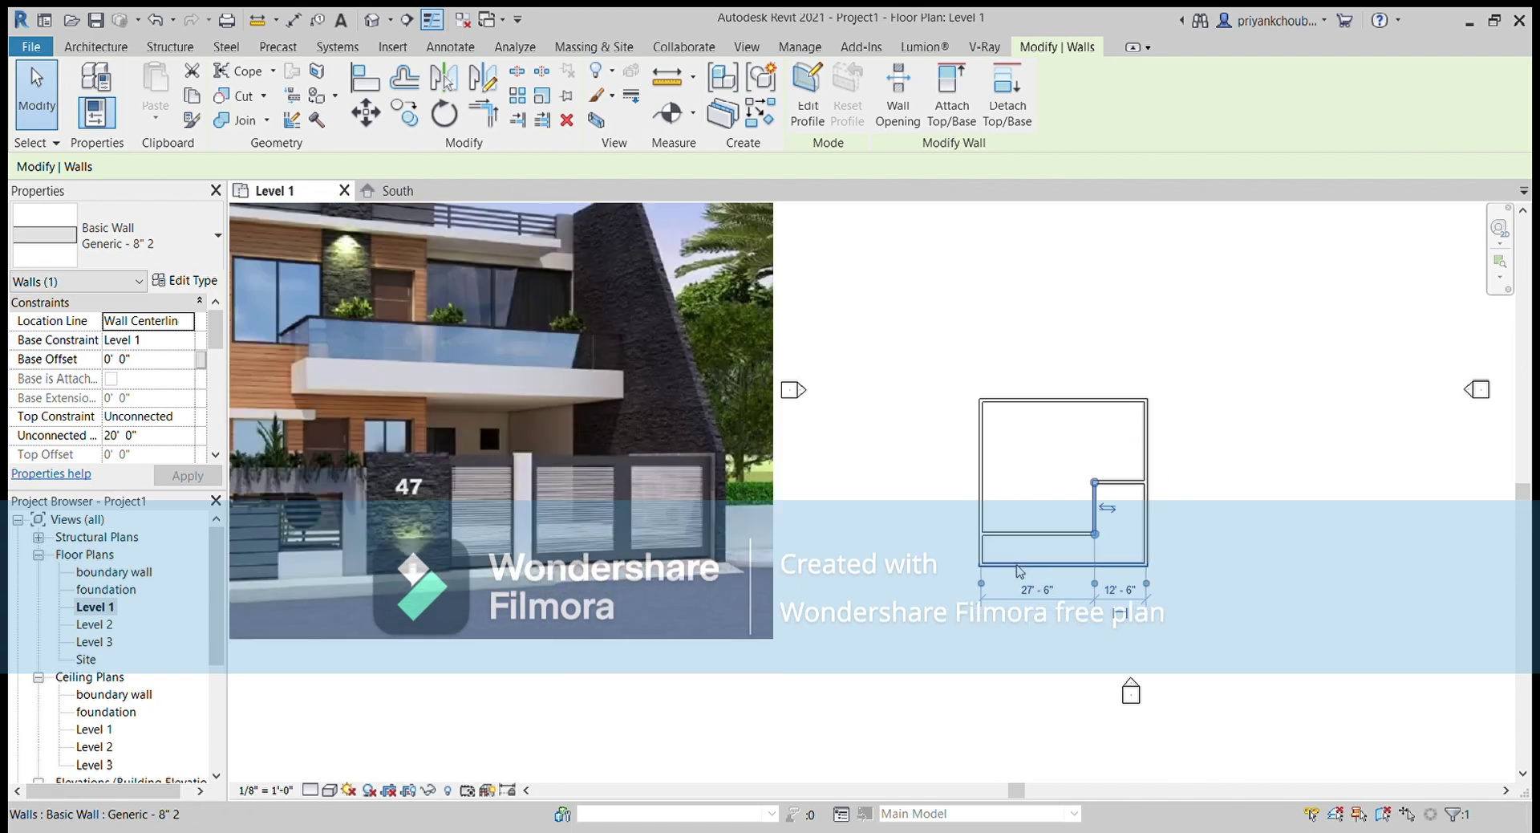
scroll(1017, 571, "down", 2)
scroll(1017, 570, "up", 1)
scroll(1017, 570, "up", 1)
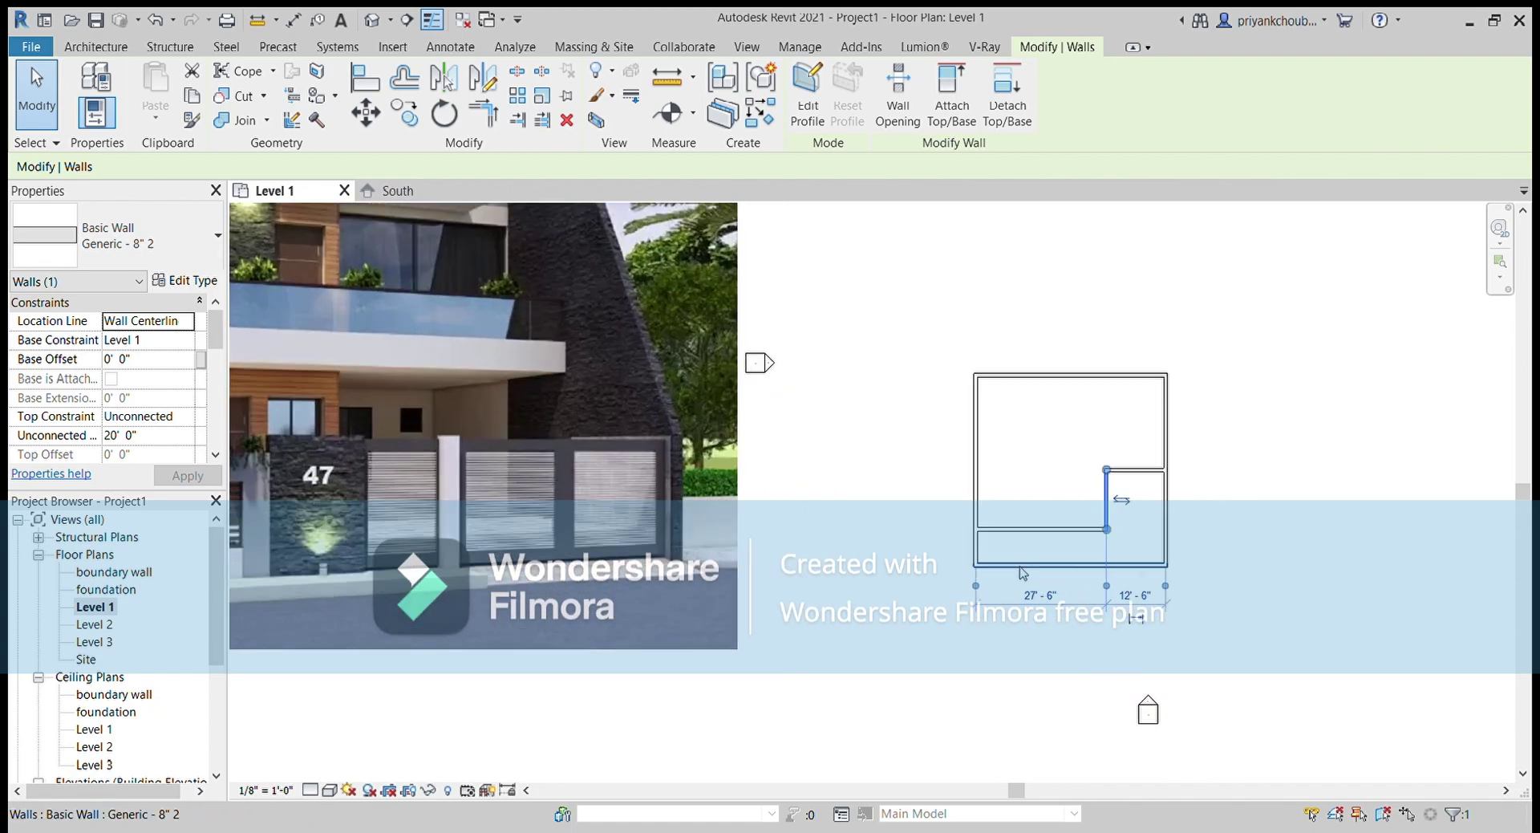
scroll(1017, 570, "up", 2)
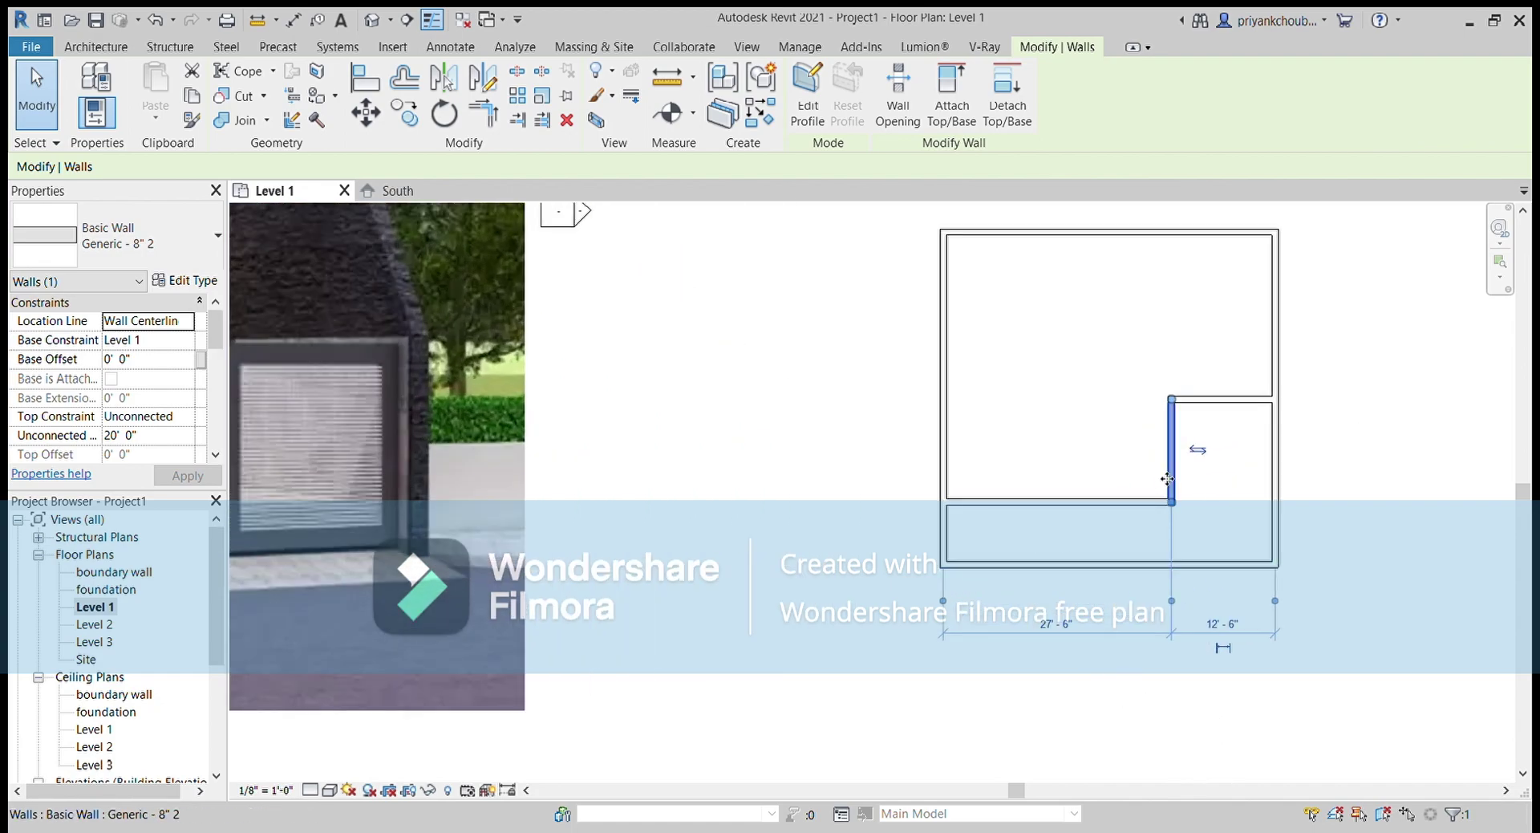
left_click(945, 603)
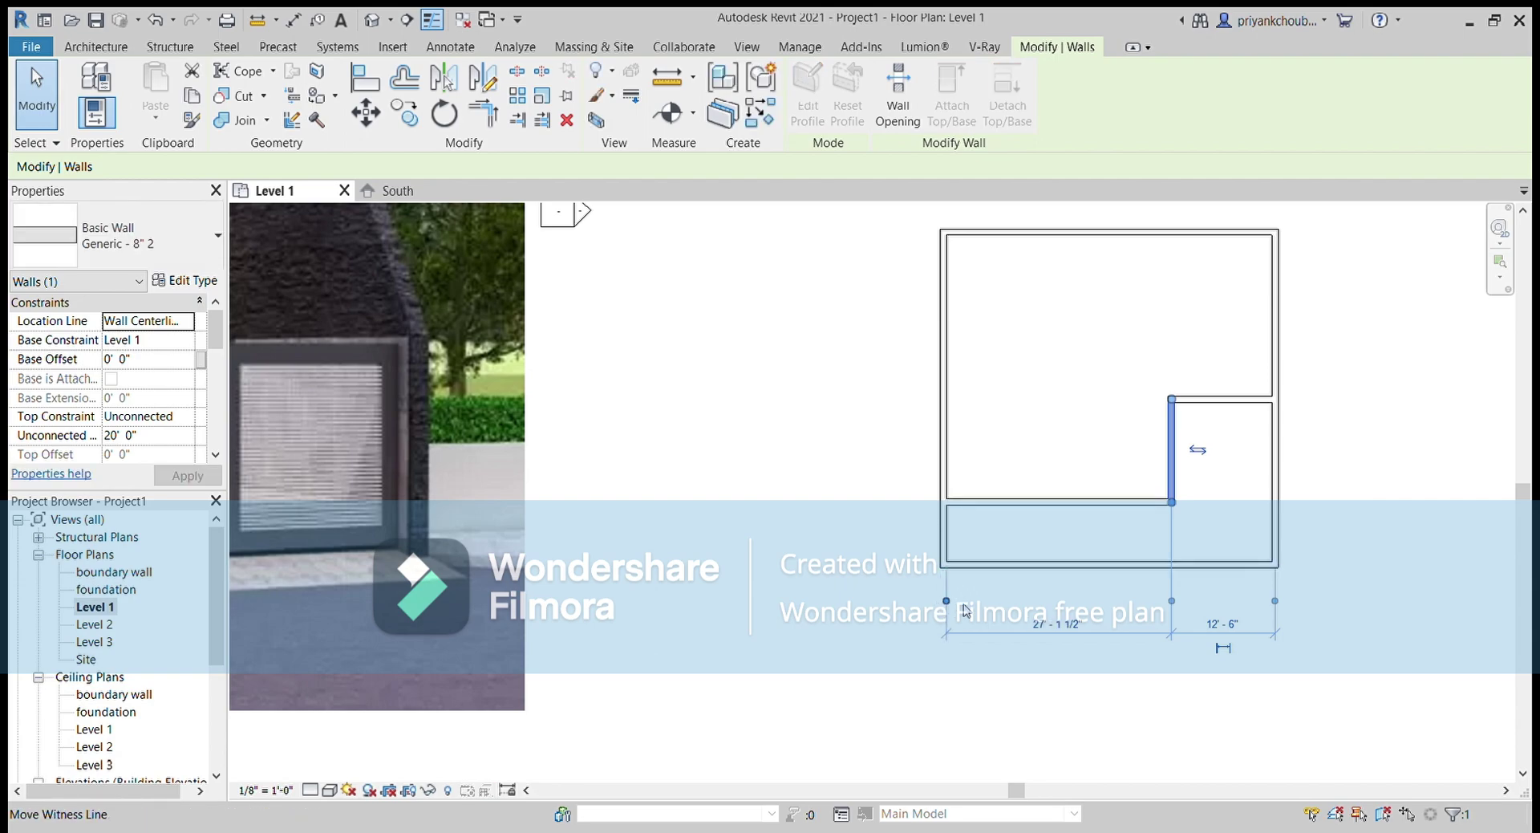
left_click(1172, 601)
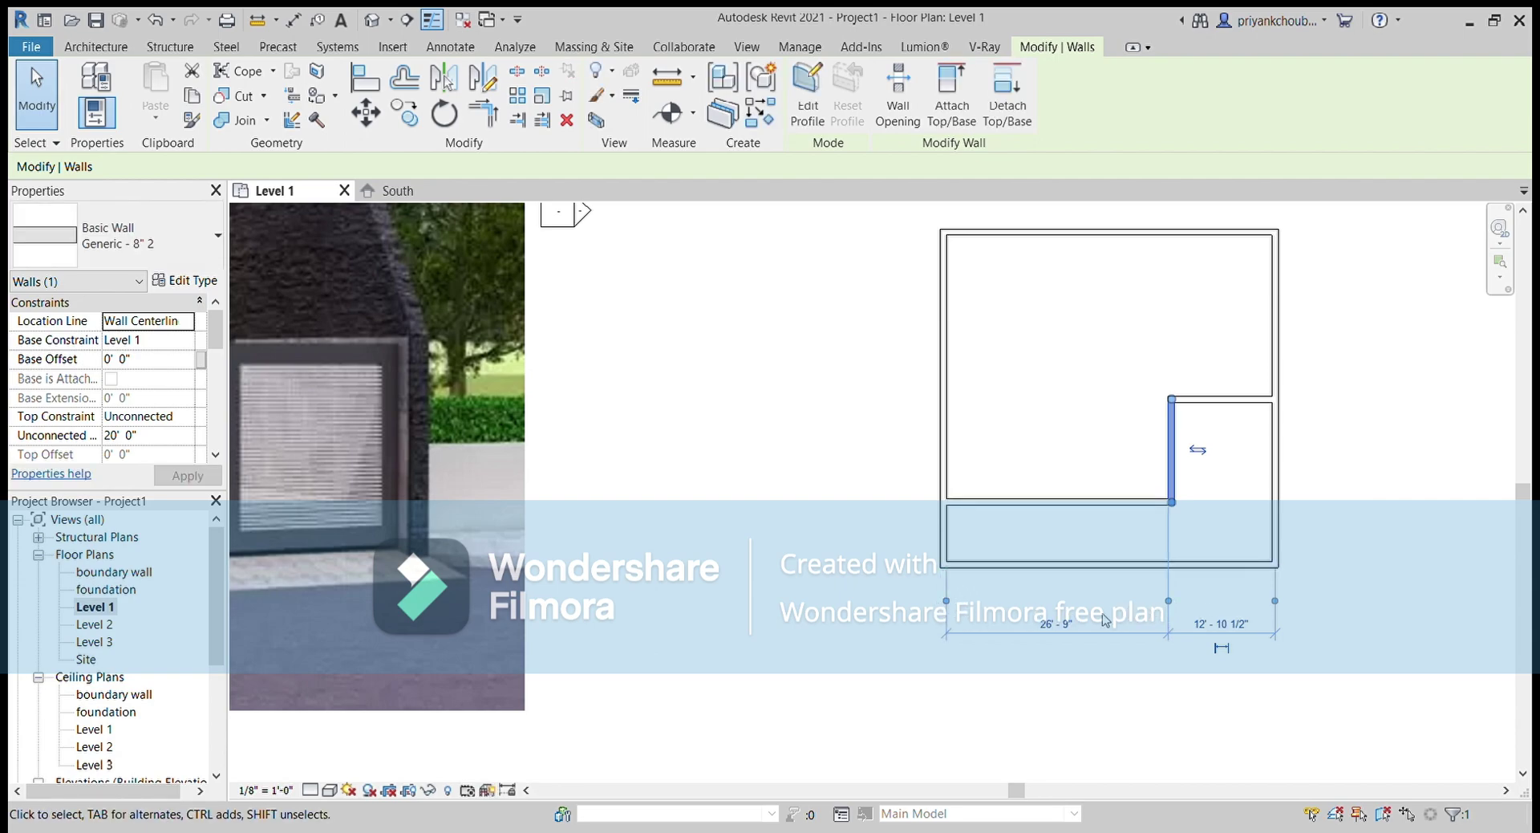
left_click(1165, 613)
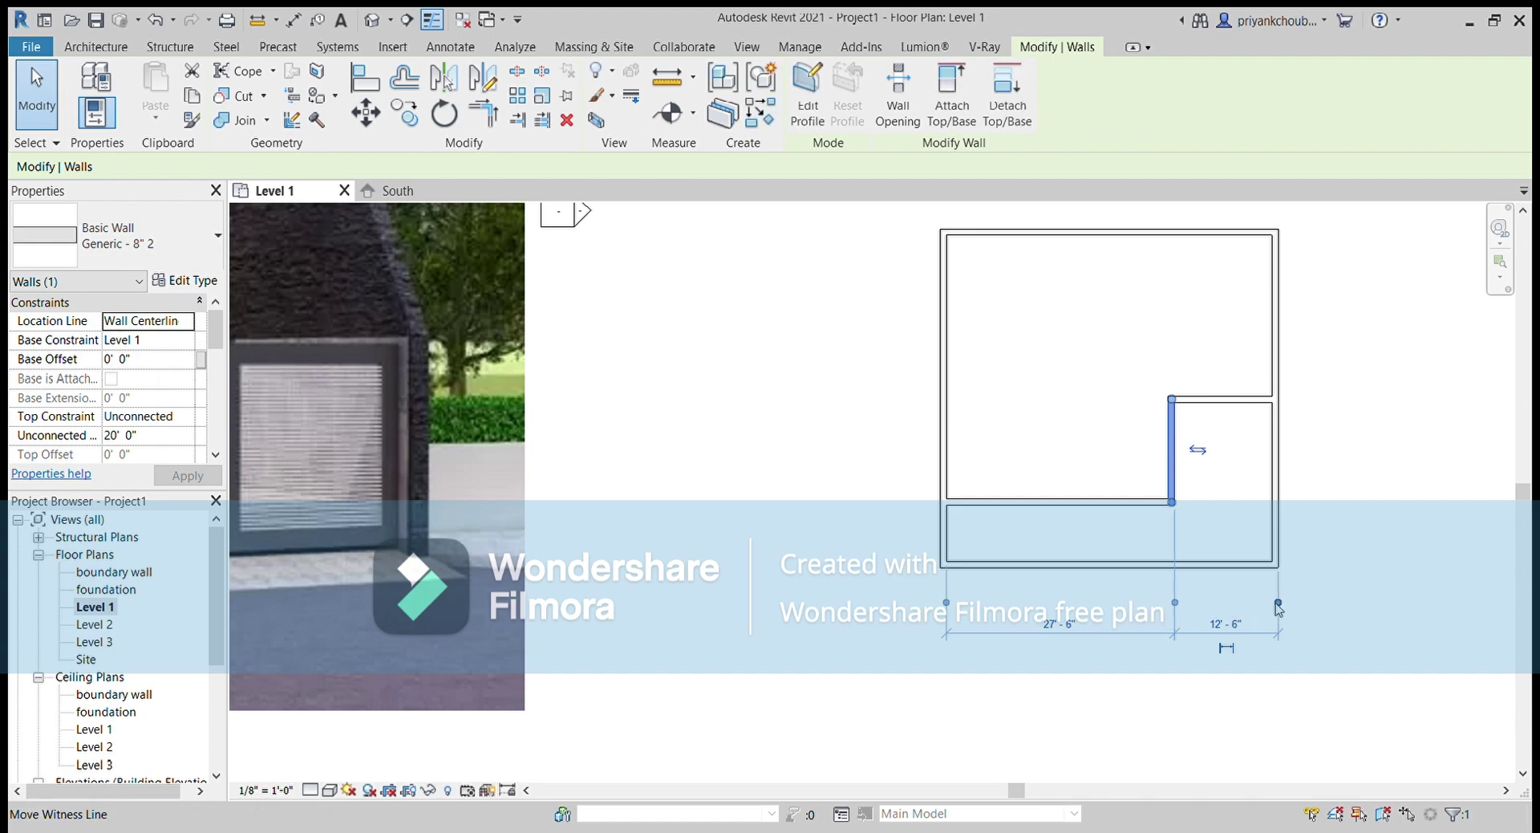
left_click(1272, 611)
left_click(1210, 627)
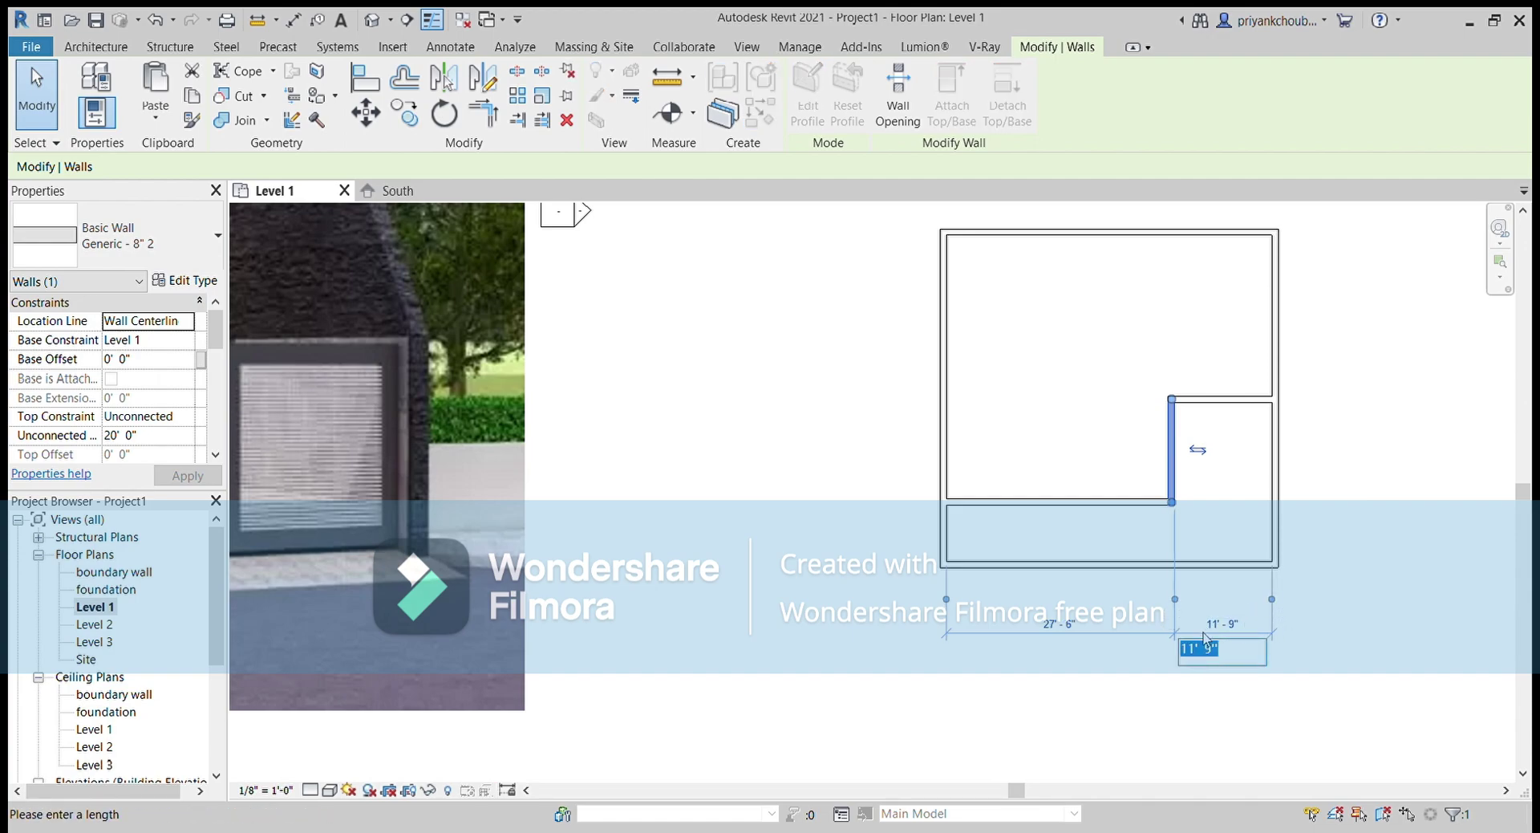
type("15")
key("Return")
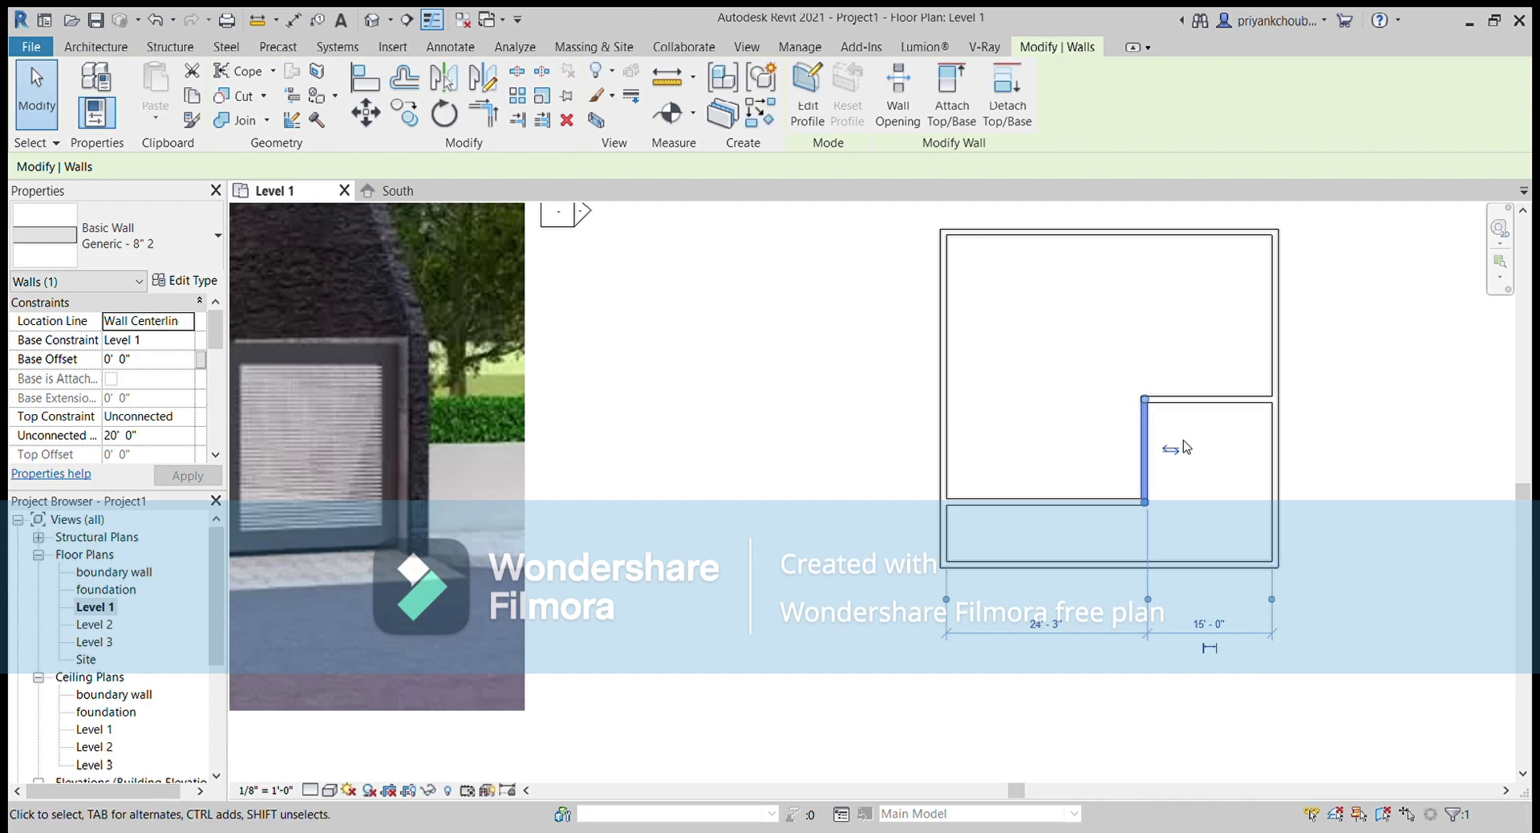
Move the upper horizontal partition to sit 16'-0" from the bottom outer wall
left_click(1241, 412)
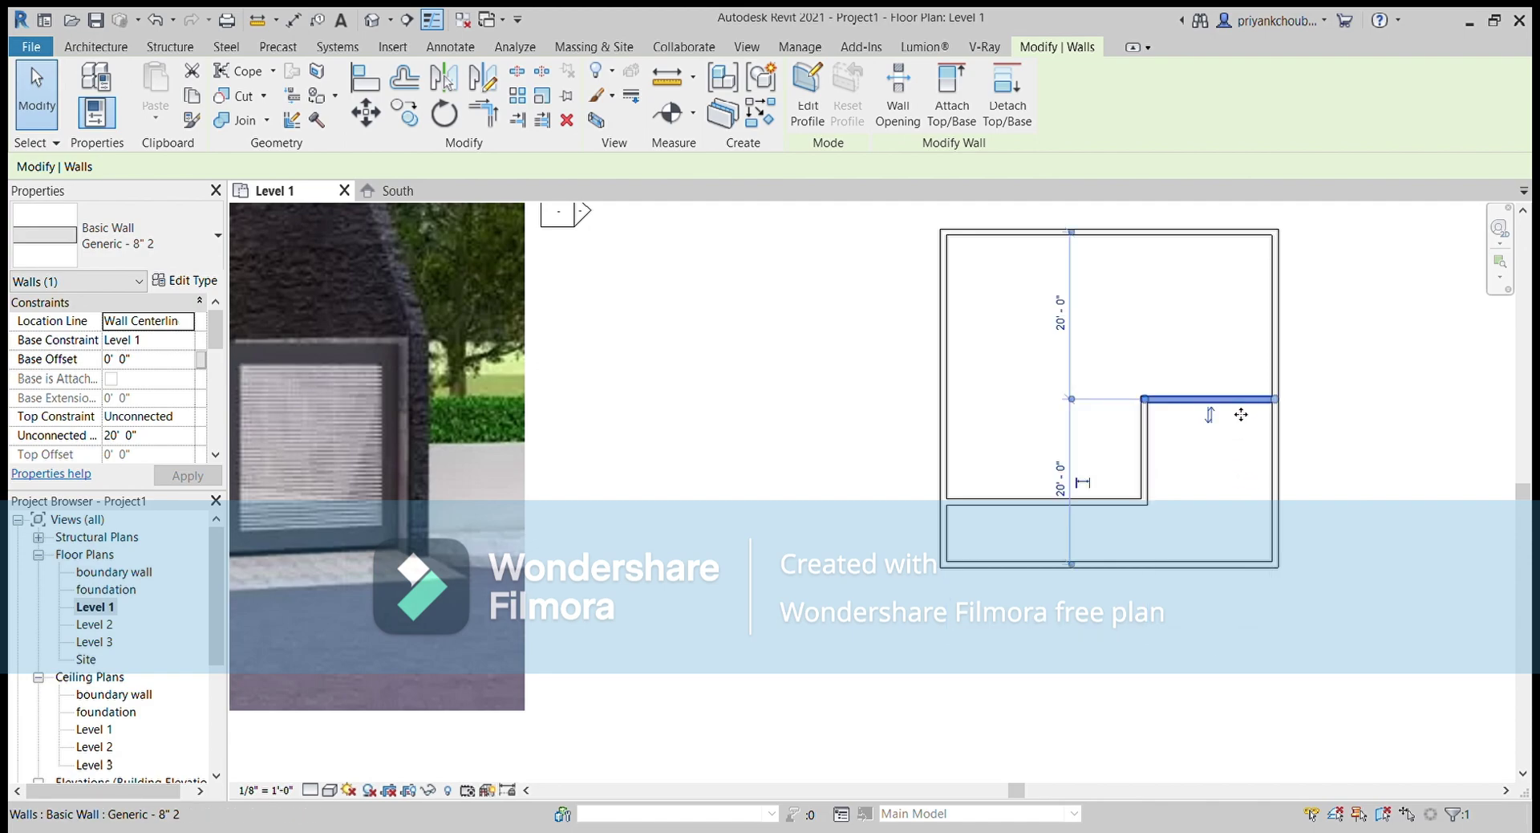
left_click(1072, 397)
left_click(1074, 400)
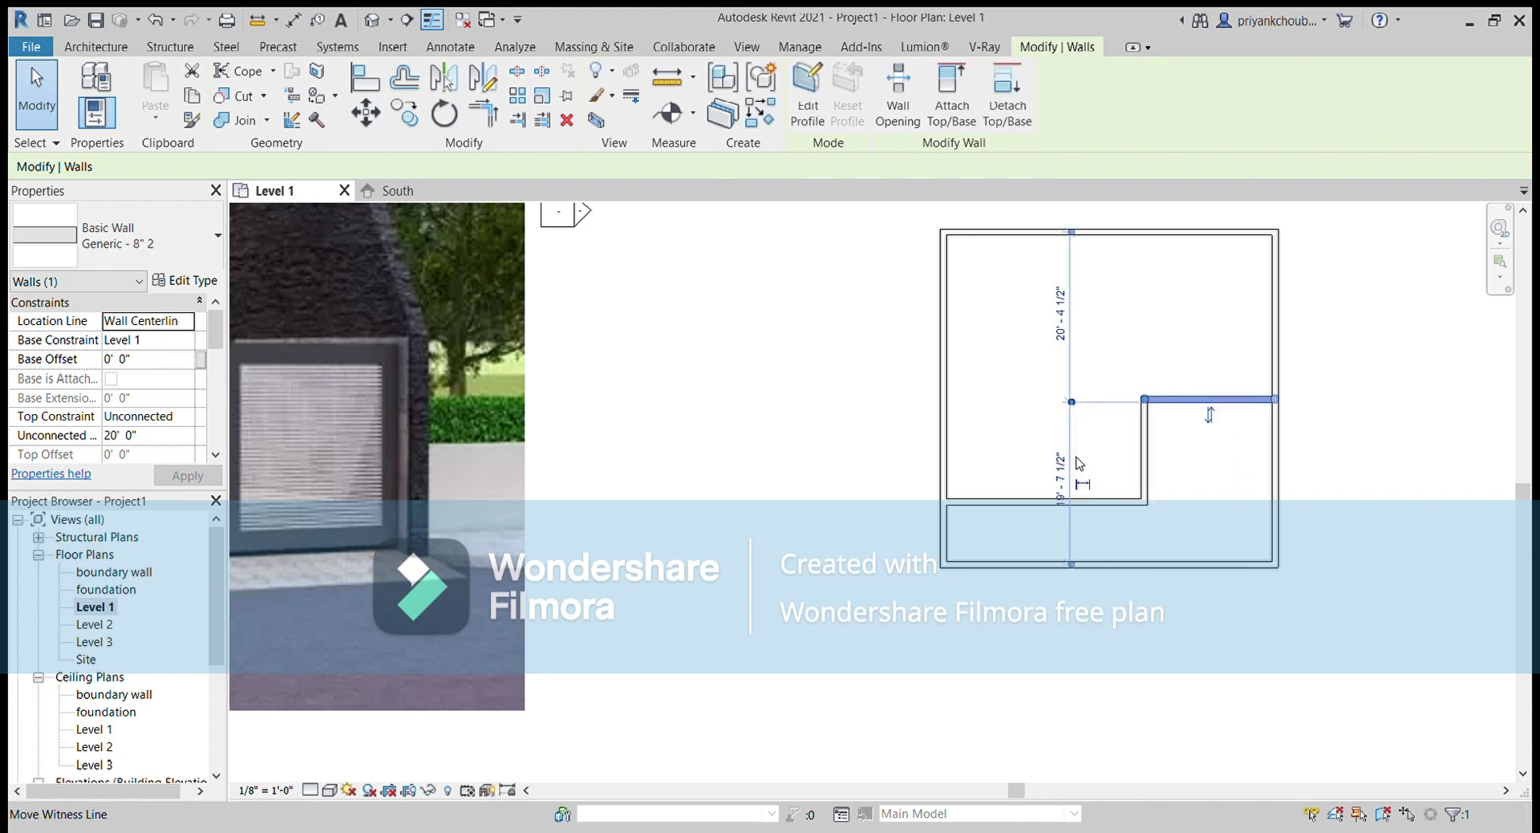
left_click(1072, 567)
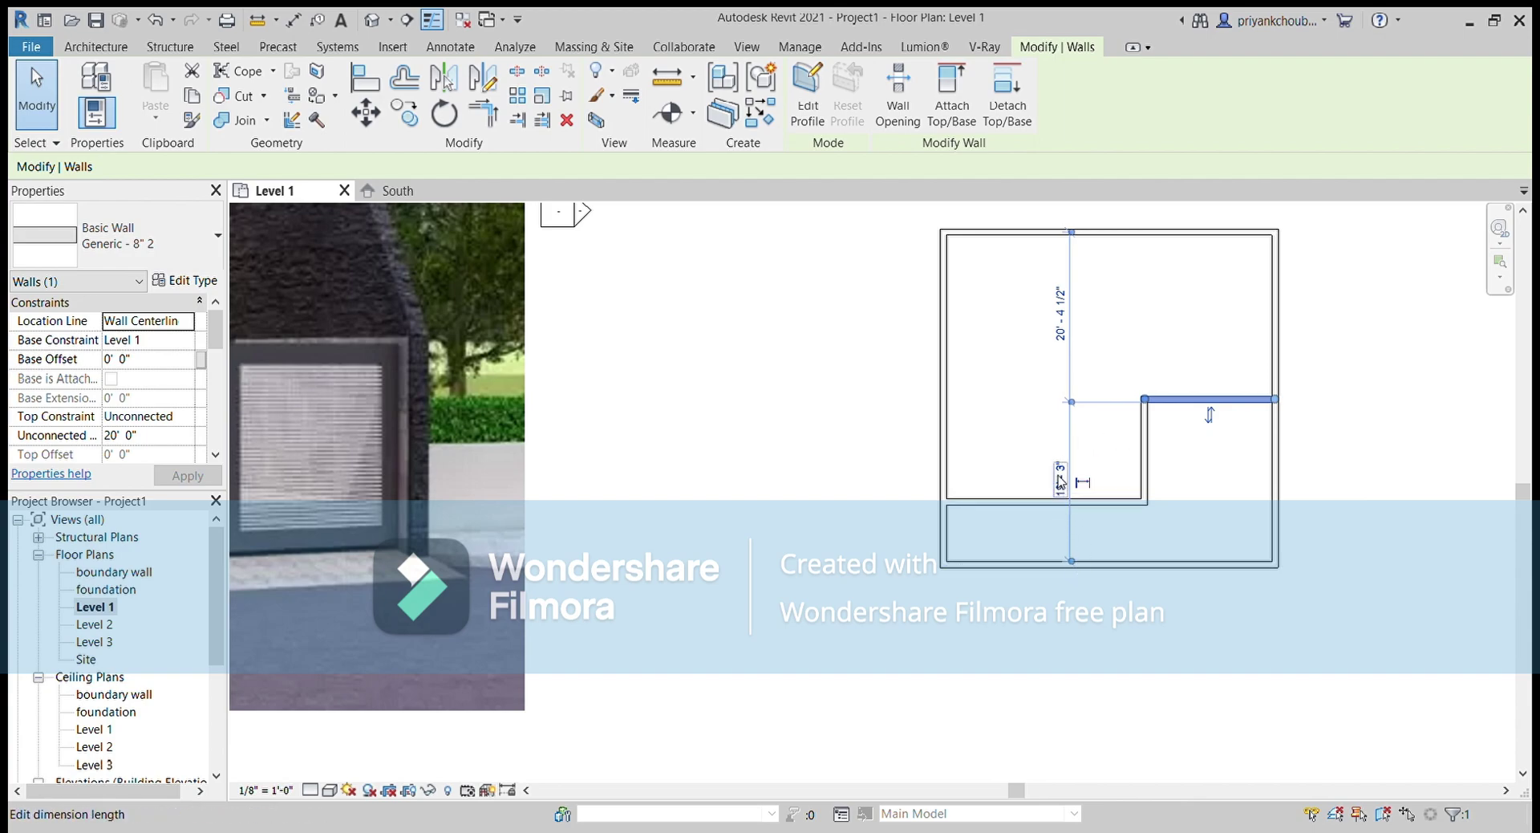
left_click(1061, 482)
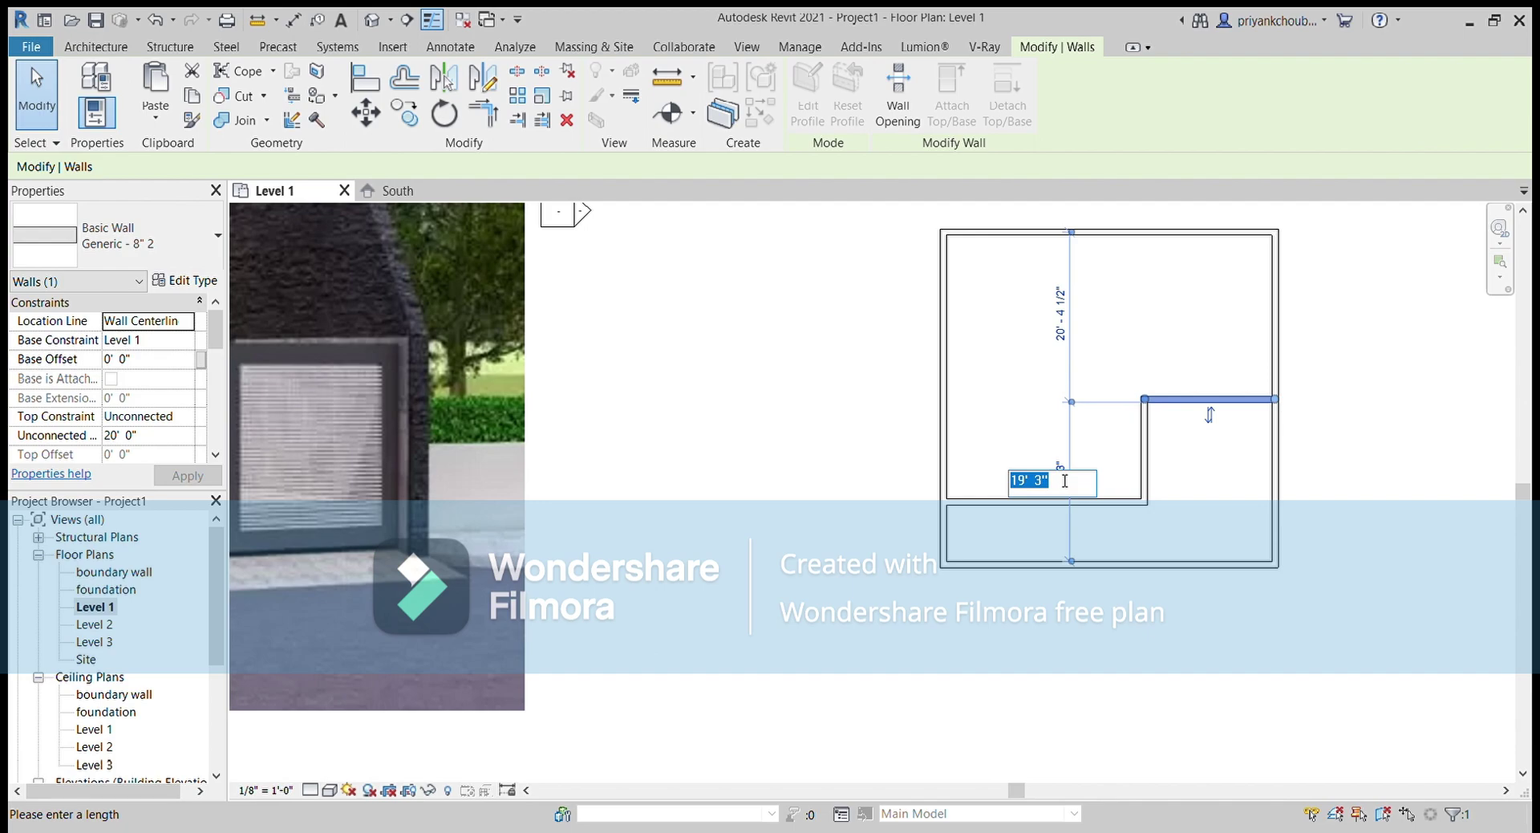
type("16")
key("Return")
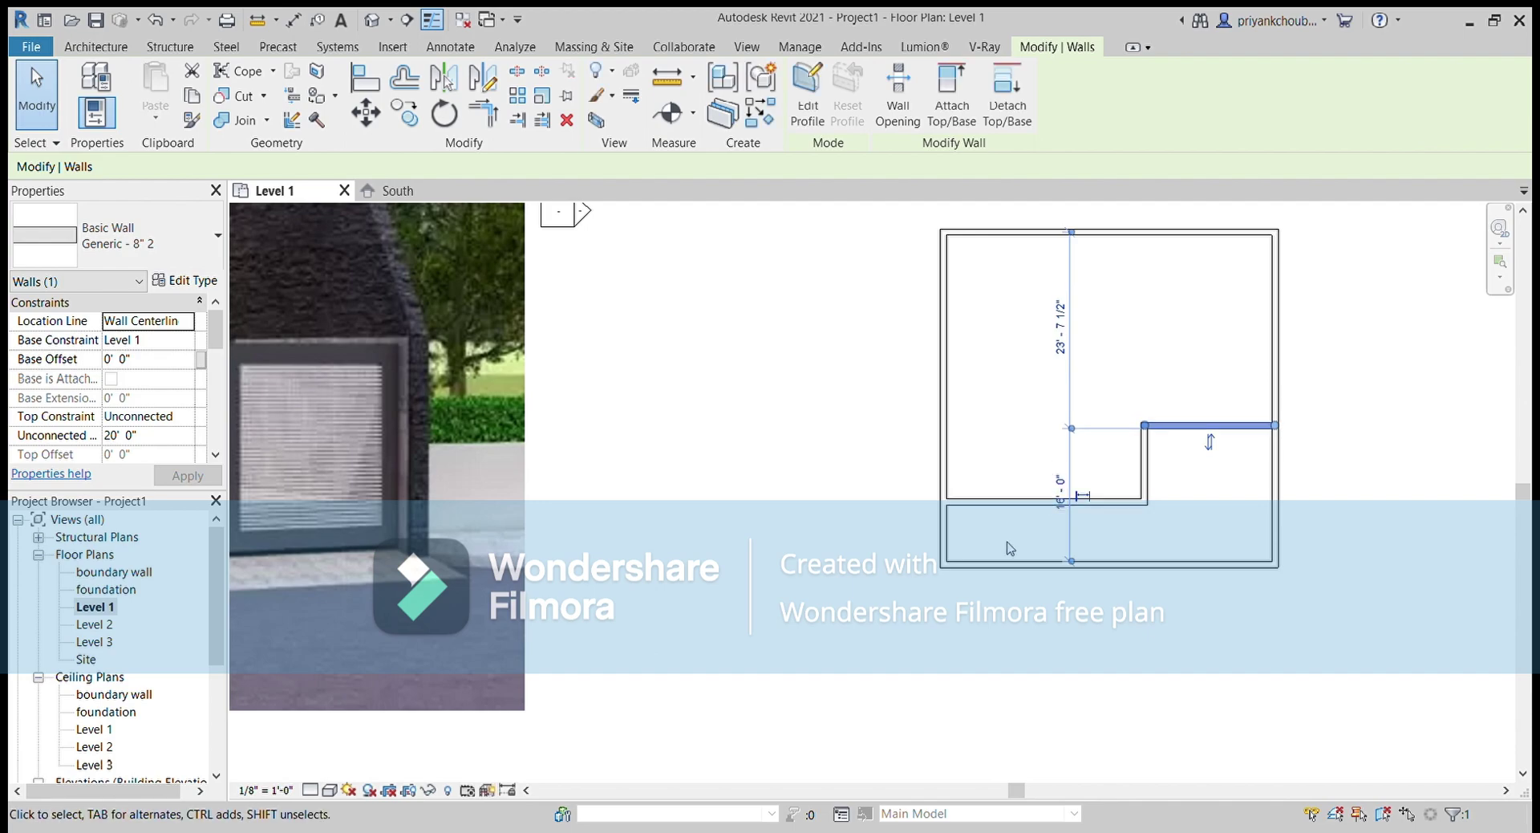
left_click(1012, 545)
middle_click_drag(1017, 551, 1330, 547)
Set the long lower interior wall to 7'-0" from the bottom exterior wall's inner face
scroll(1315, 546, "down", 2)
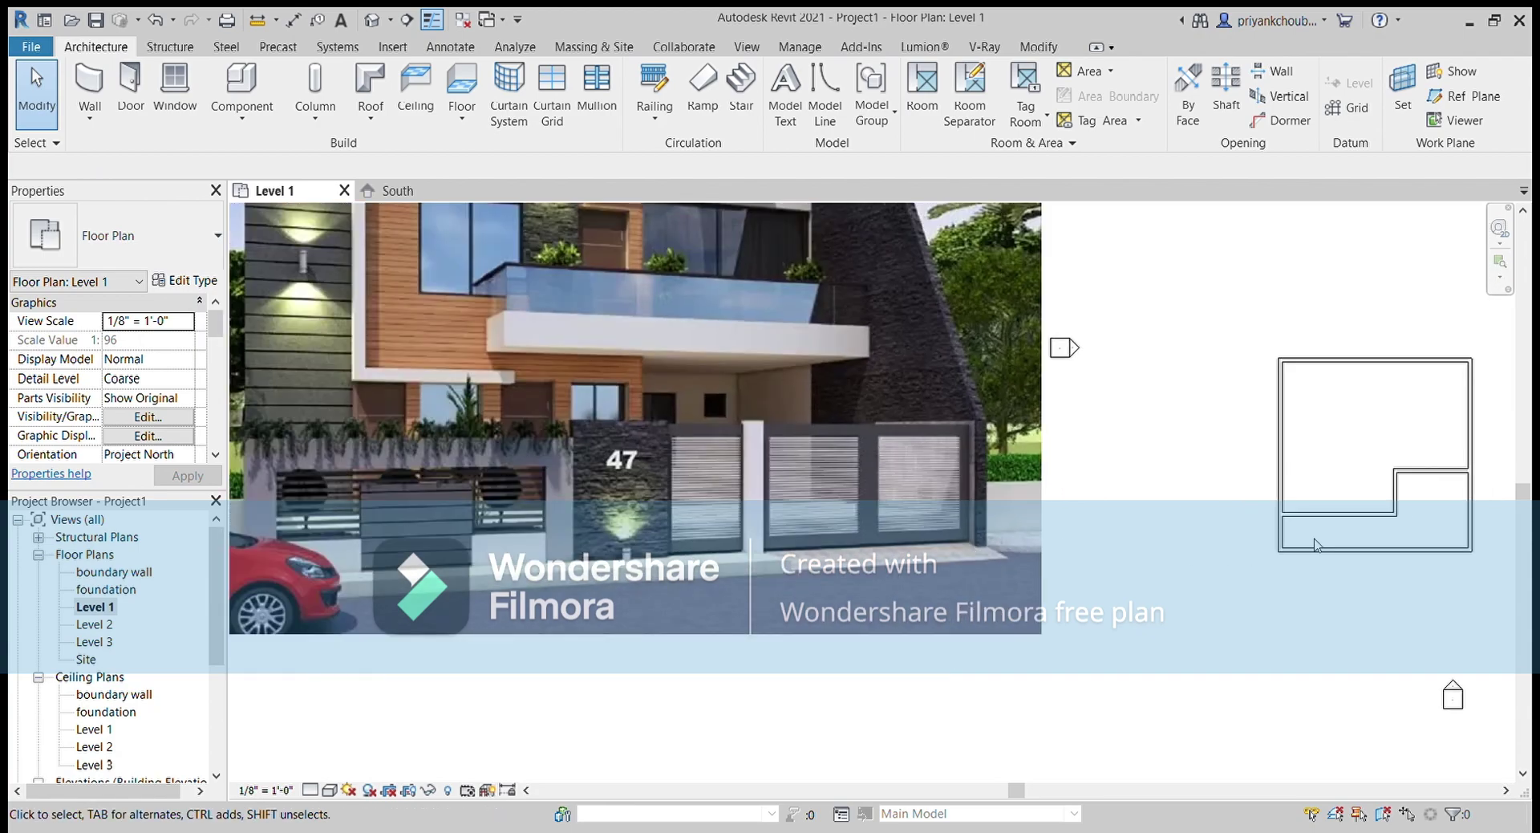
scroll(1316, 546, "up", 2)
scroll(1283, 514, "up", 2)
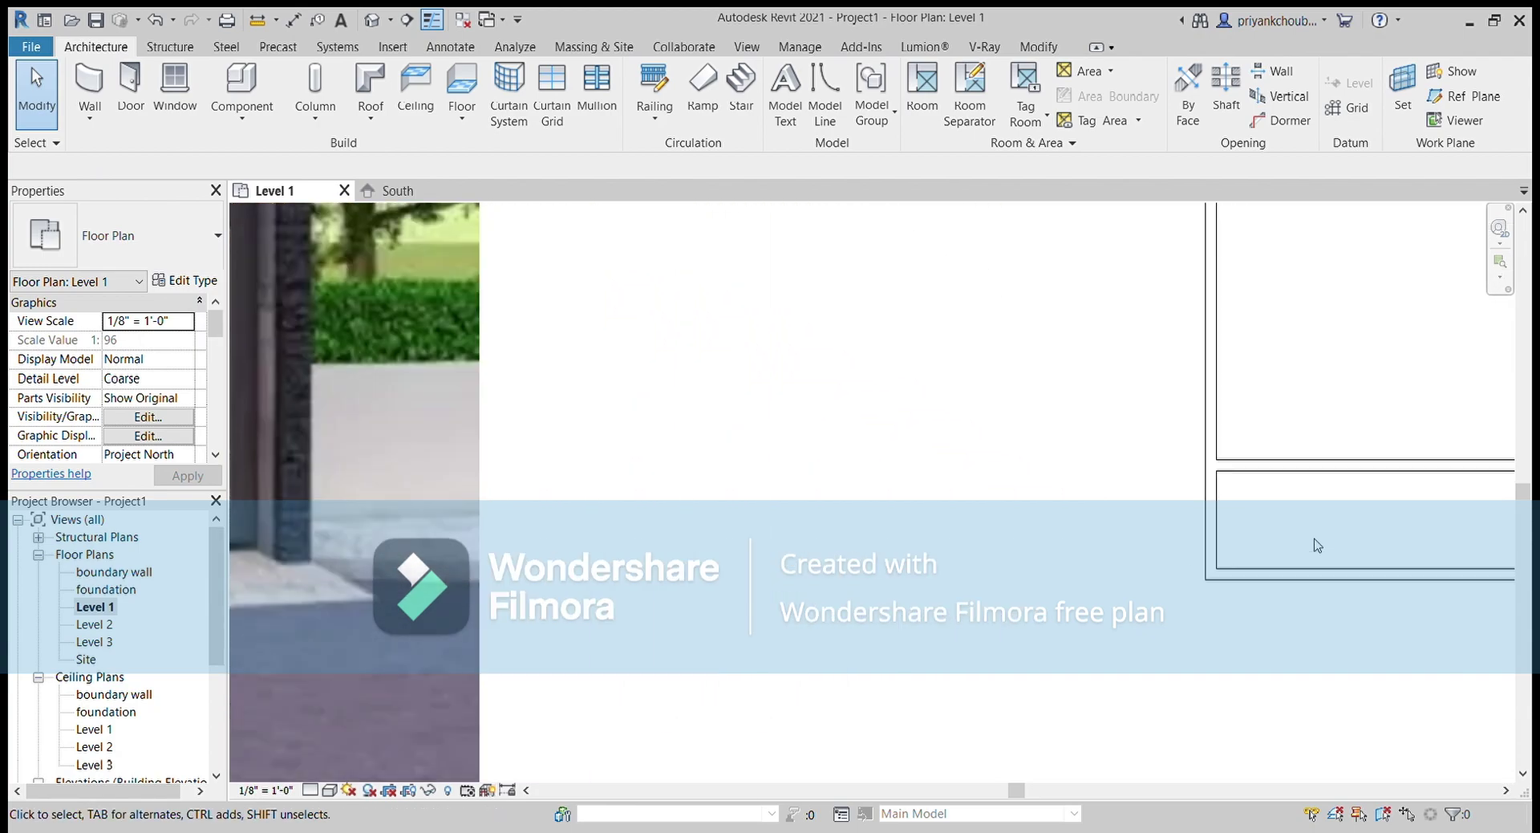
left_click(1266, 472)
scroll(1284, 527, "right", 3, "shift")
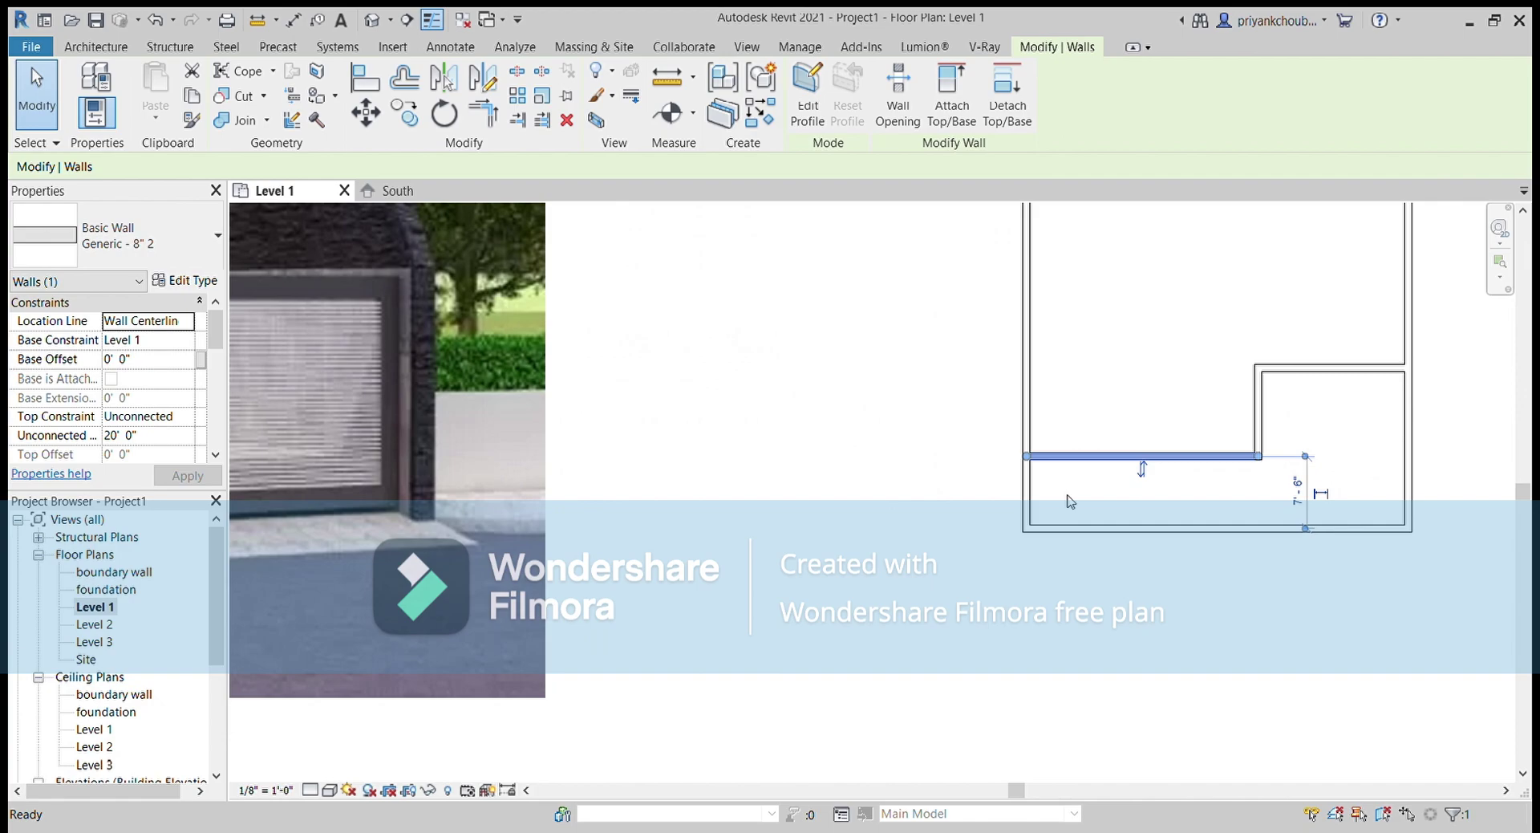
scroll(1293, 471, "right", 2, "shift")
left_click(1317, 455)
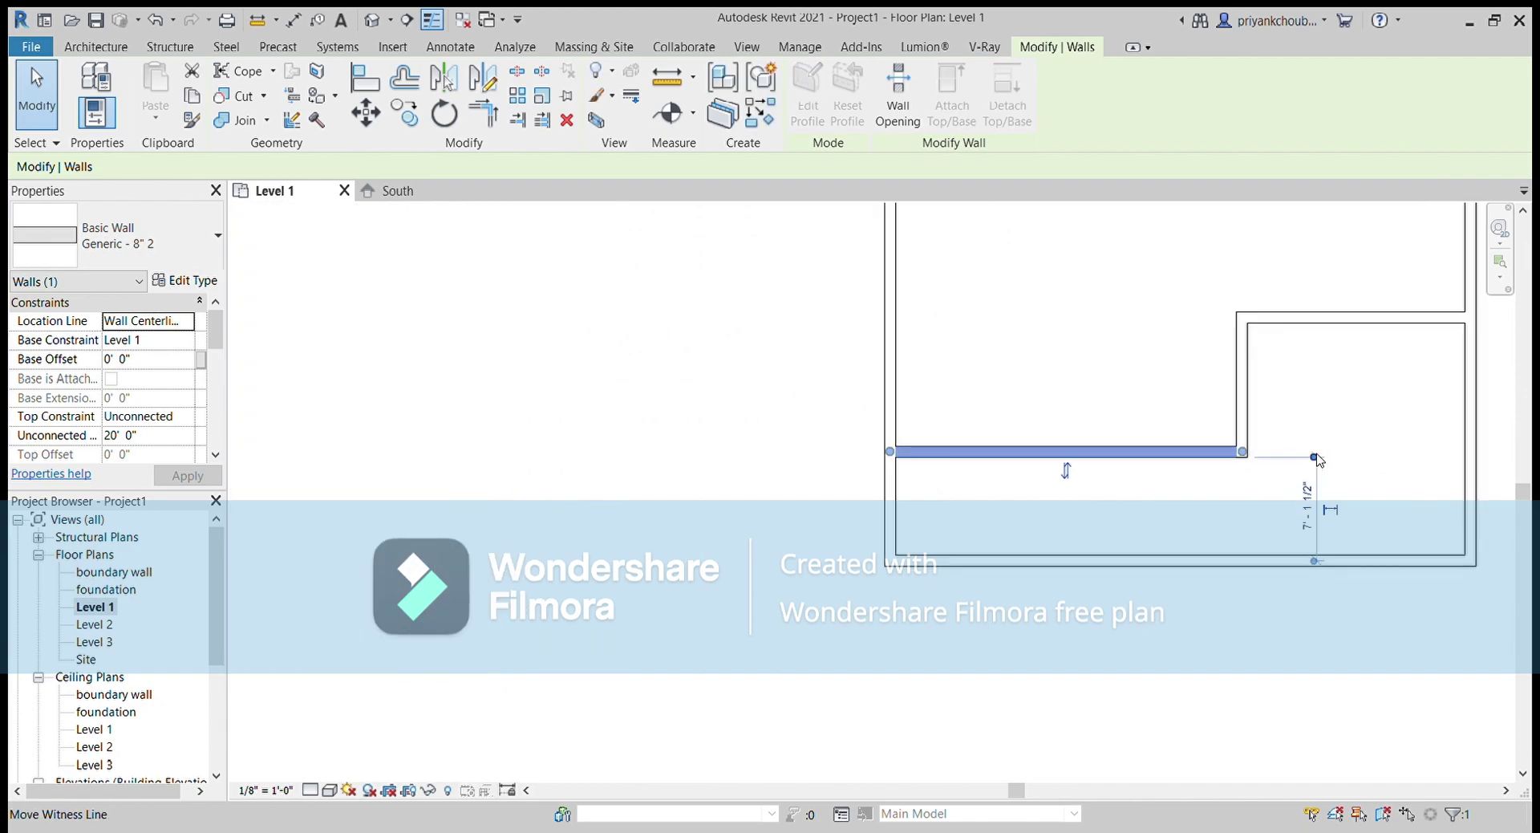
left_click(1315, 562)
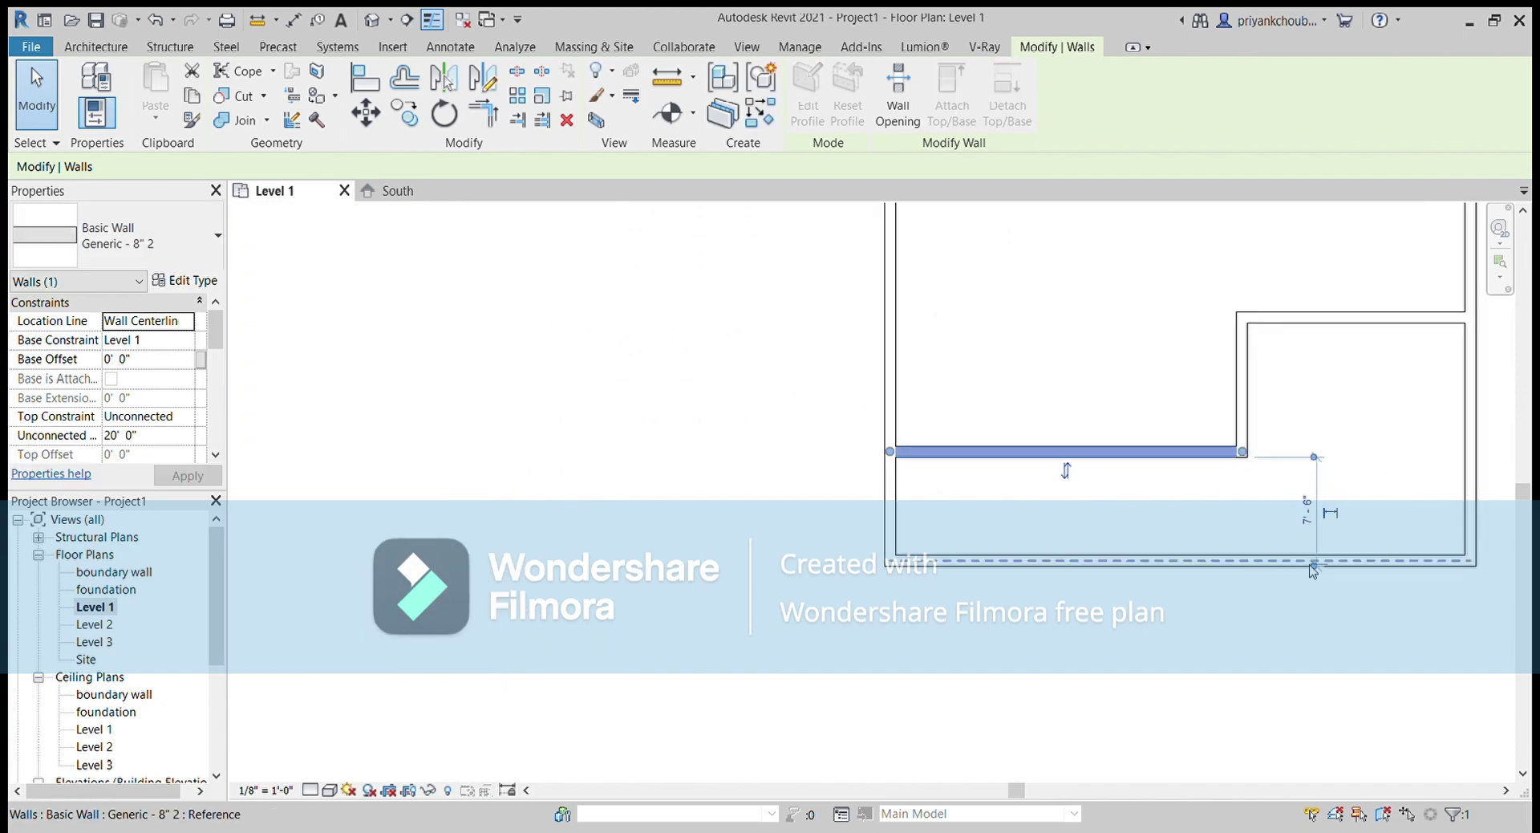
left_click(1308, 507)
type("7'")
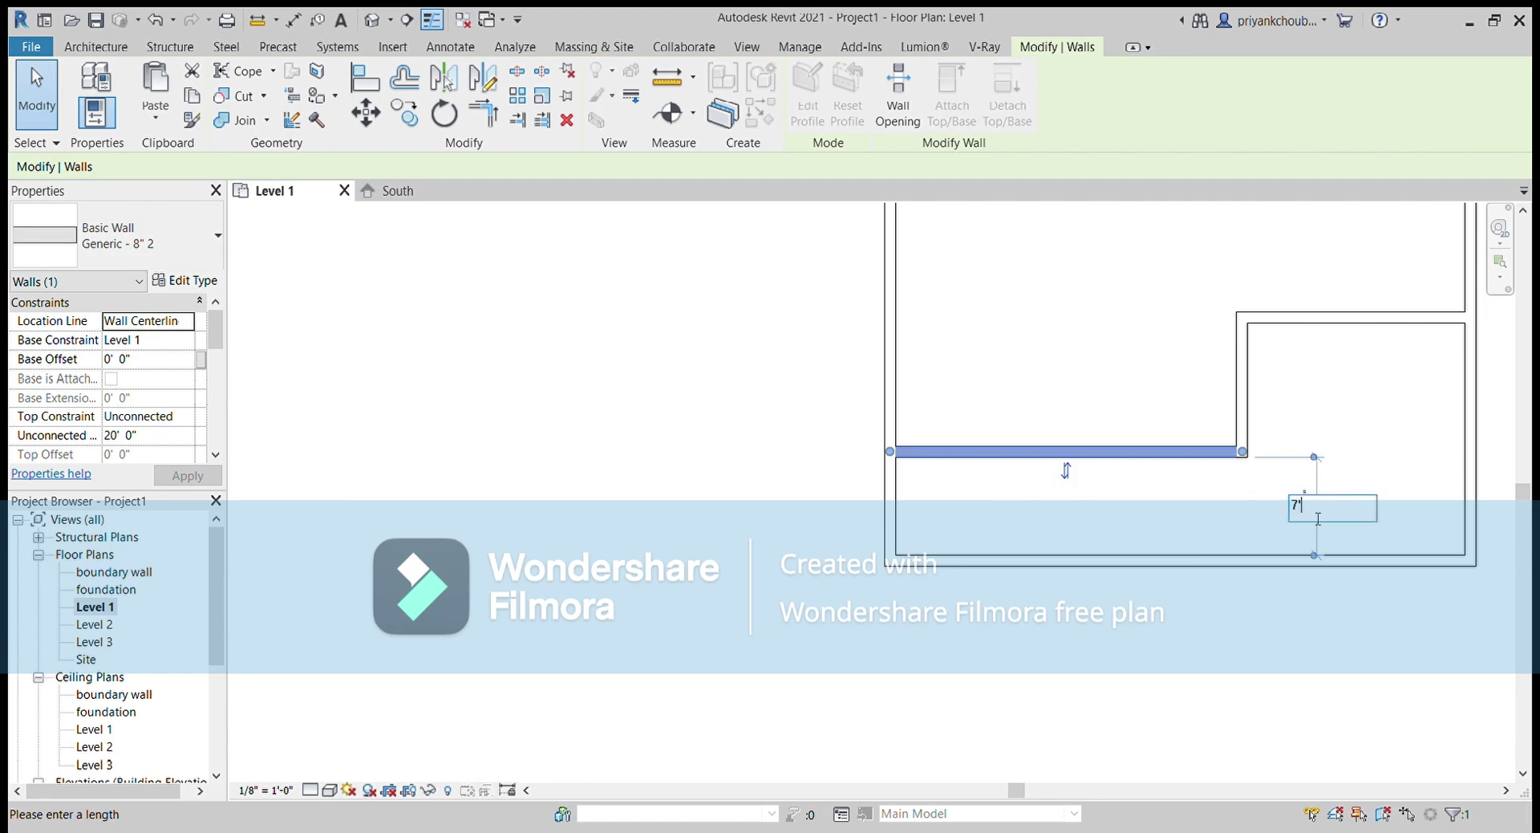
key("Return")
Deselect the wall and zoom out to view the whole plan
left_click(1192, 521)
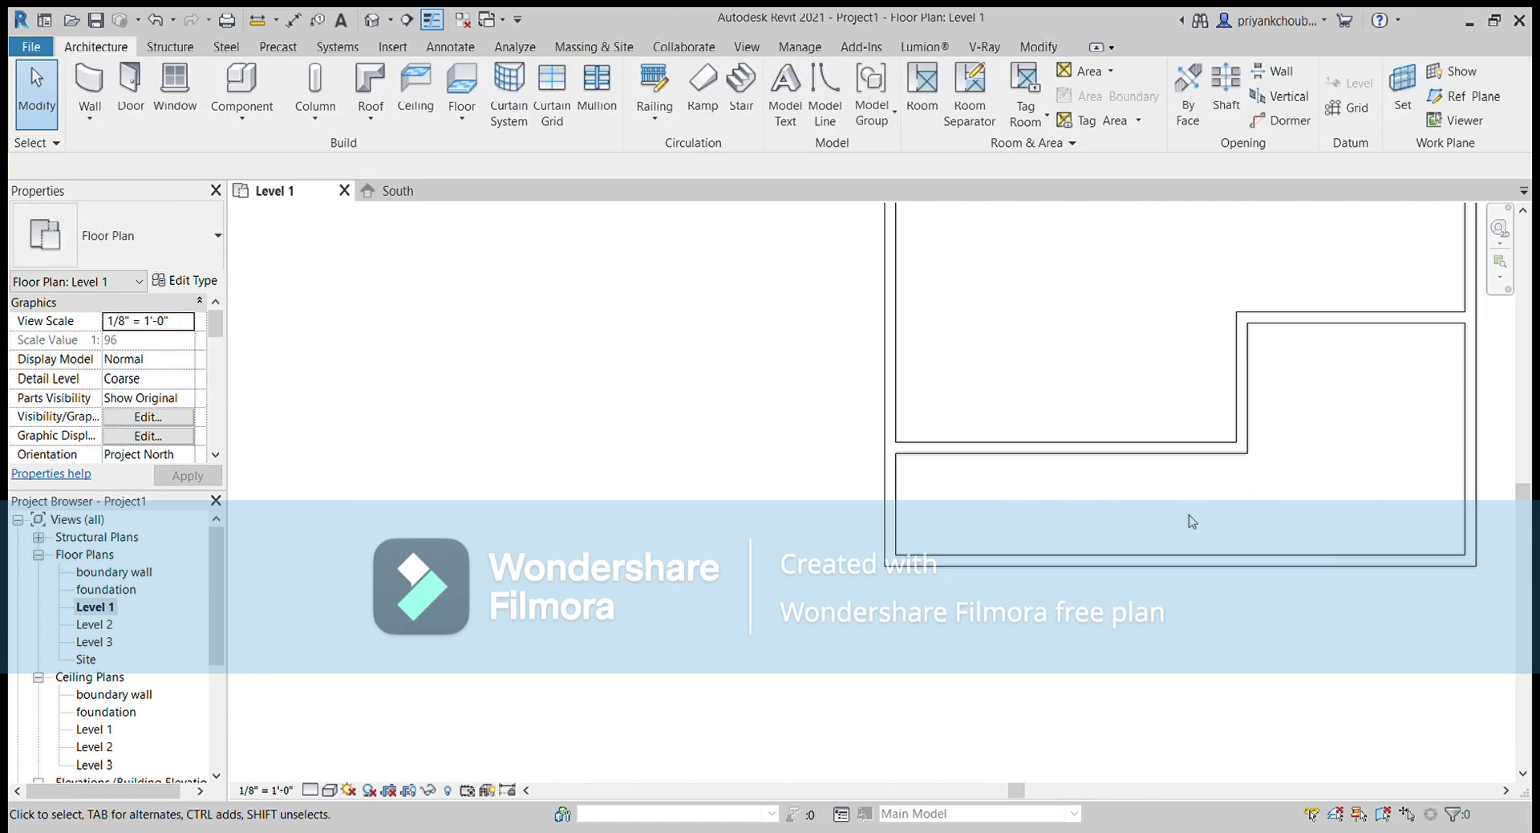
scroll(1192, 522, "down", 2)
mouse_move(1144, 430)
middle_mouse_down()
mouse_move(1220, 523)
mouse_move(1320, 532)
middle_mouse_up()
scroll(1220, 523, "down", 3)
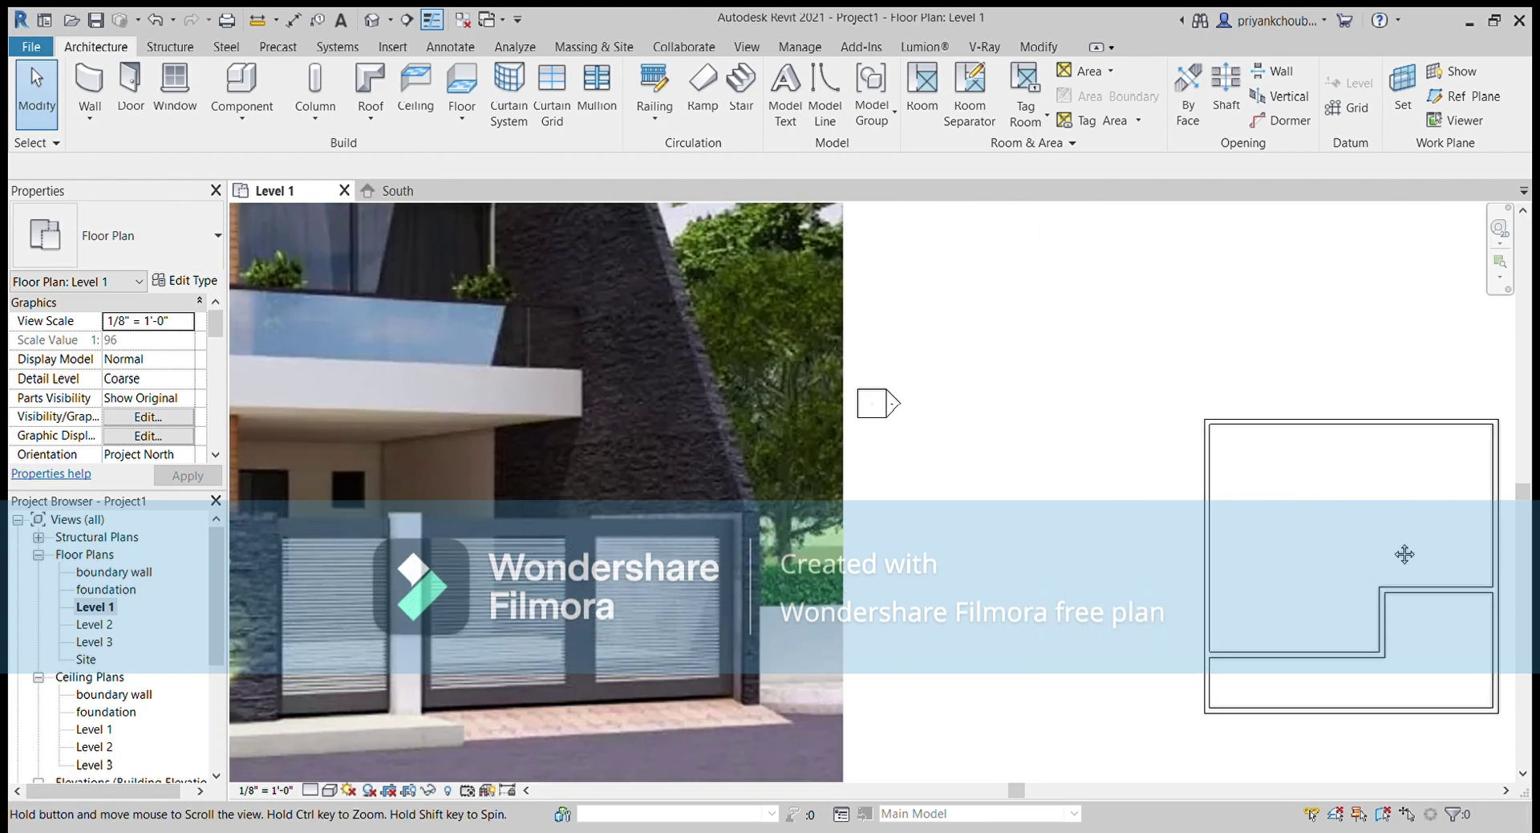
scroll(1478, 550, "down", 2)
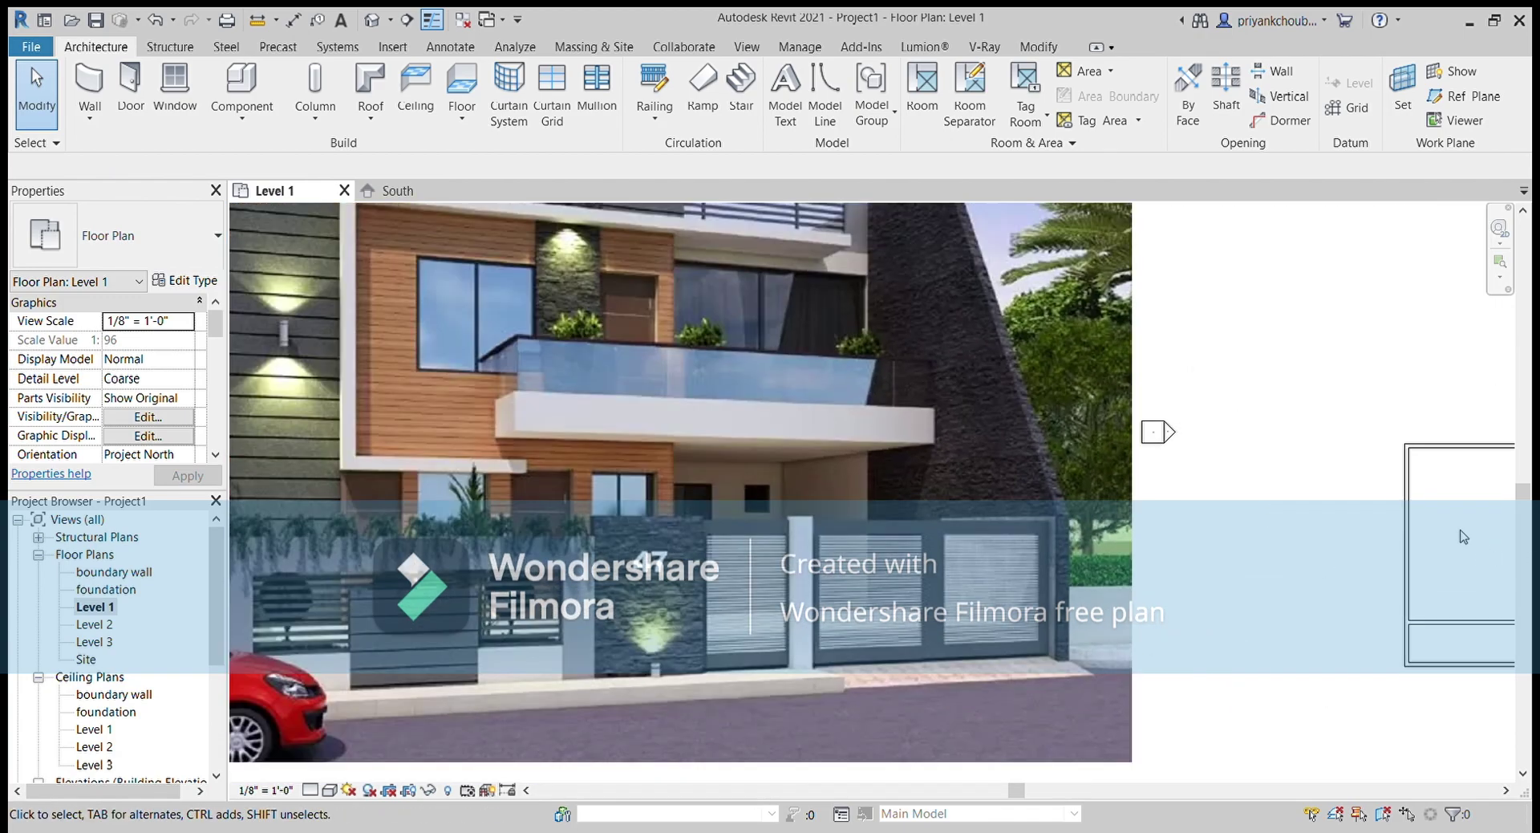
scroll(1464, 536, "down", 2)
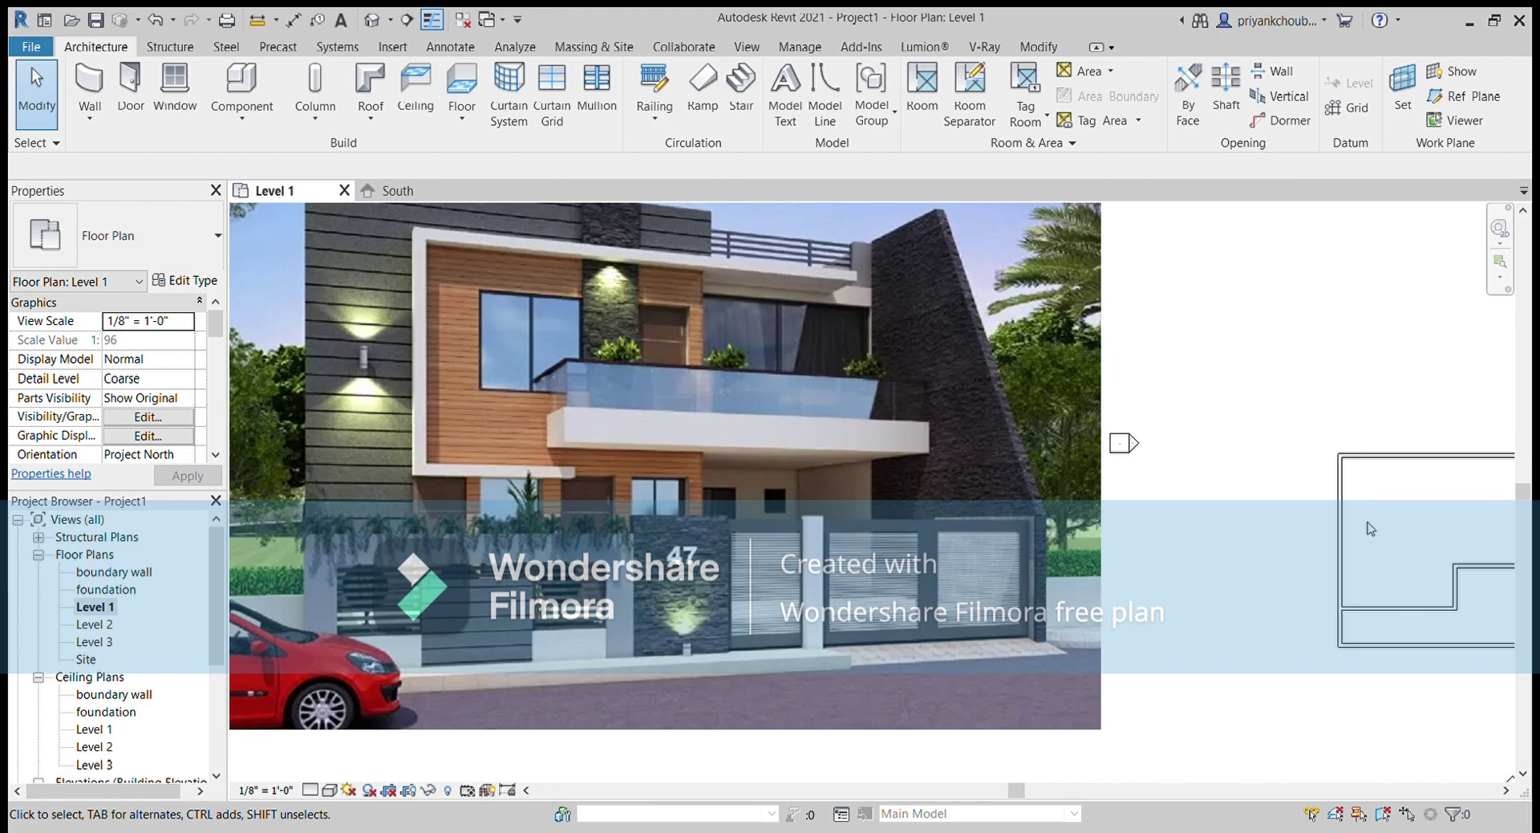
middle_click_drag(1369, 526, 1209, 474)
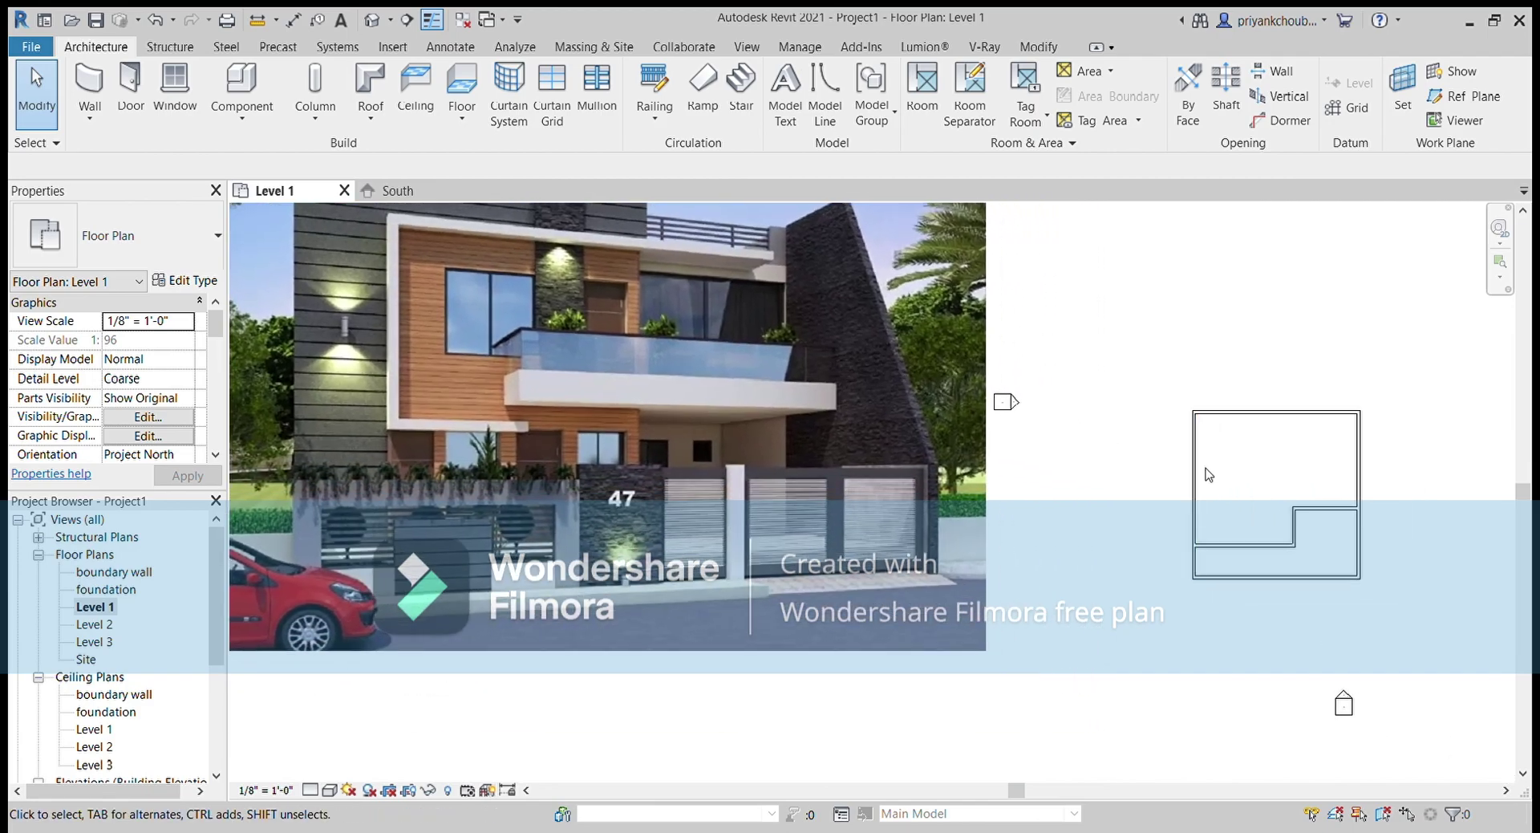
Draw a vertical Interior 4 7/8" Partition wall from the inner wall corner up to the top exterior wall
left_click(84, 90)
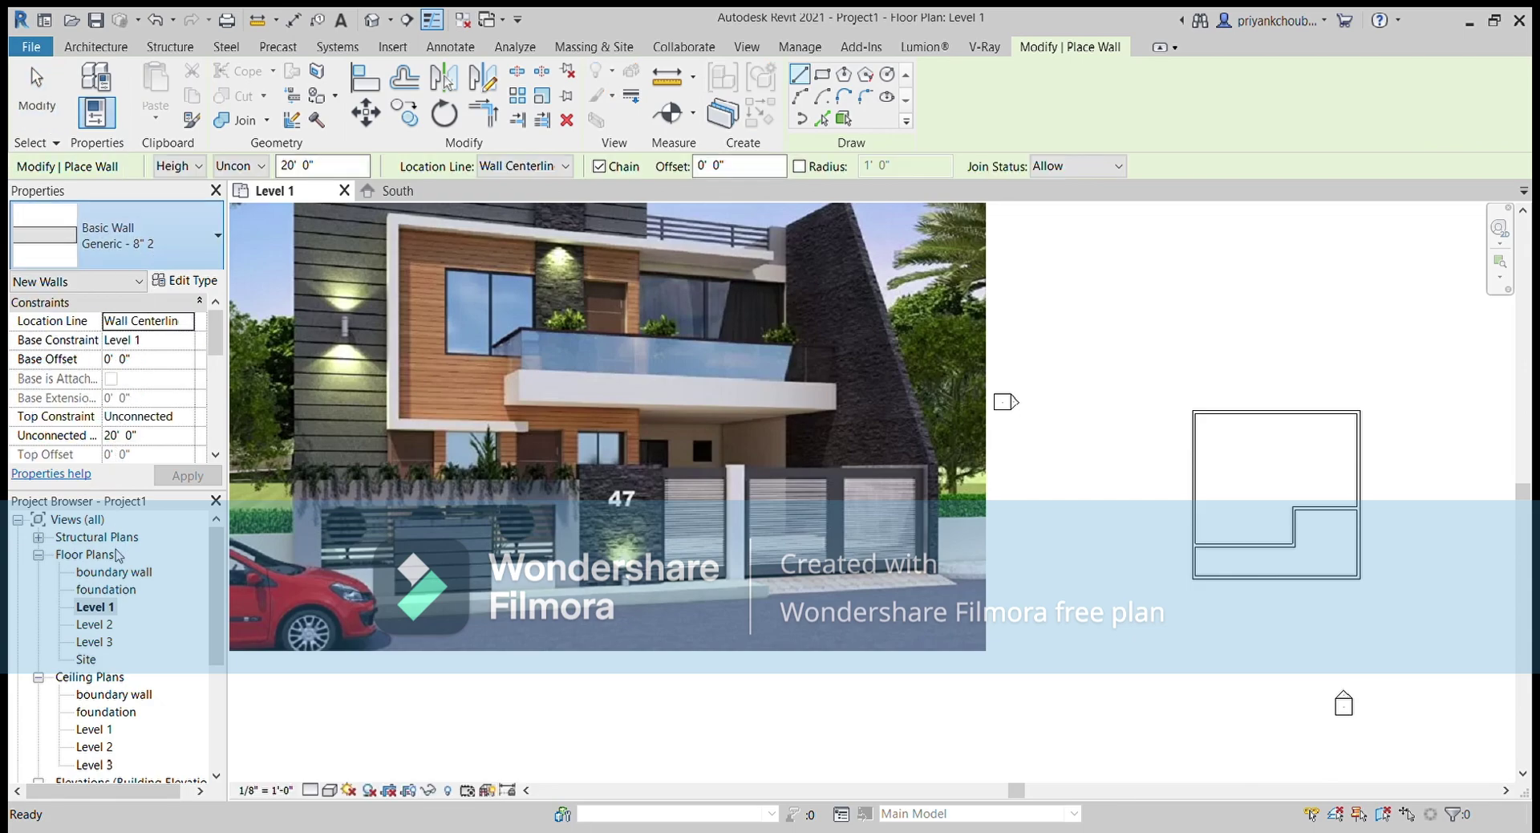
scroll(1300, 441, "up", 1)
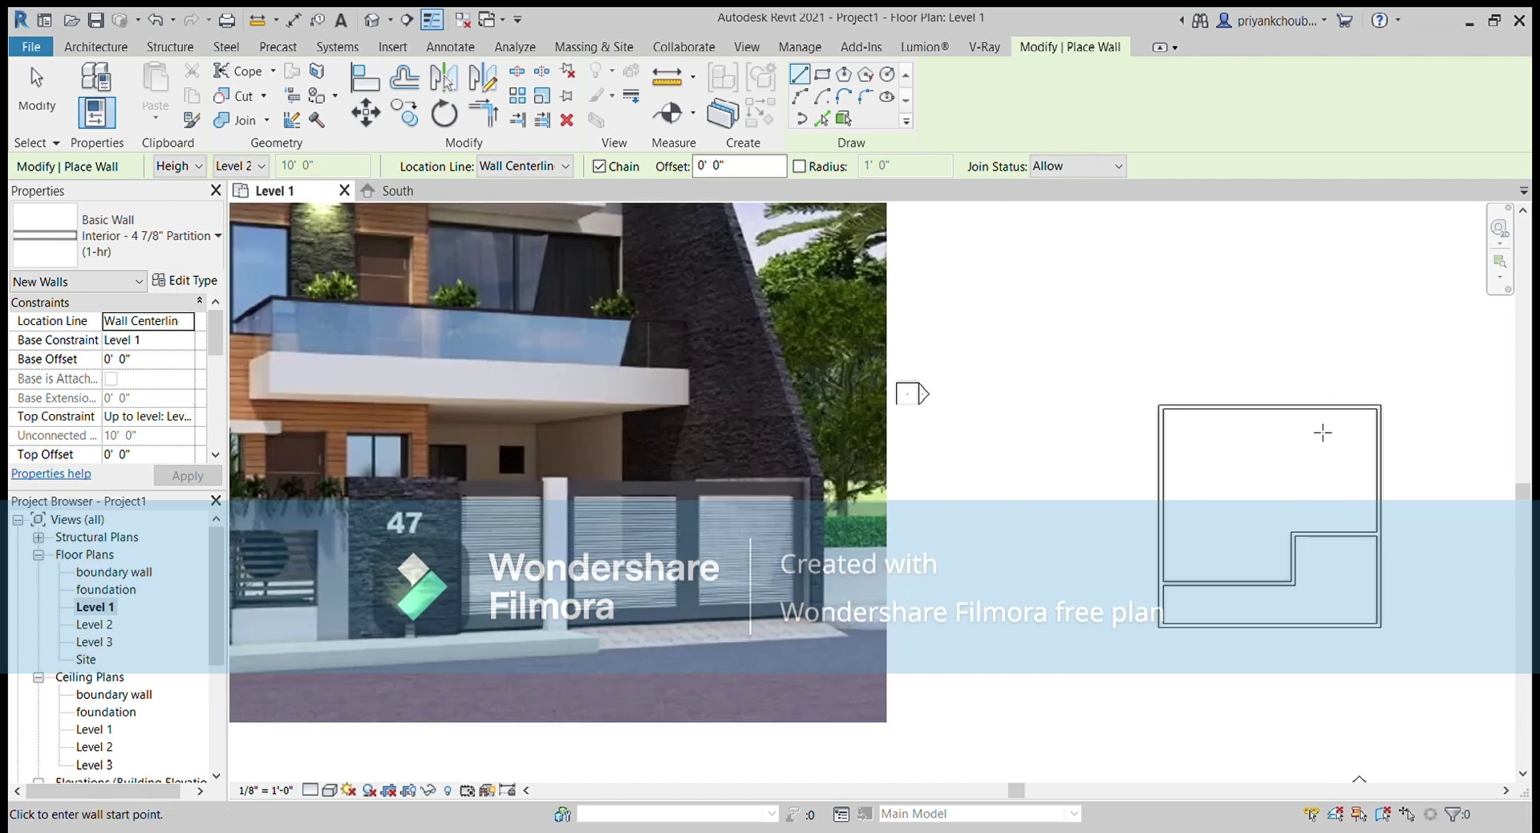
scroll(1321, 433, "up", 1)
scroll(1276, 561, "up", 1)
scroll(1300, 573, "up", 1)
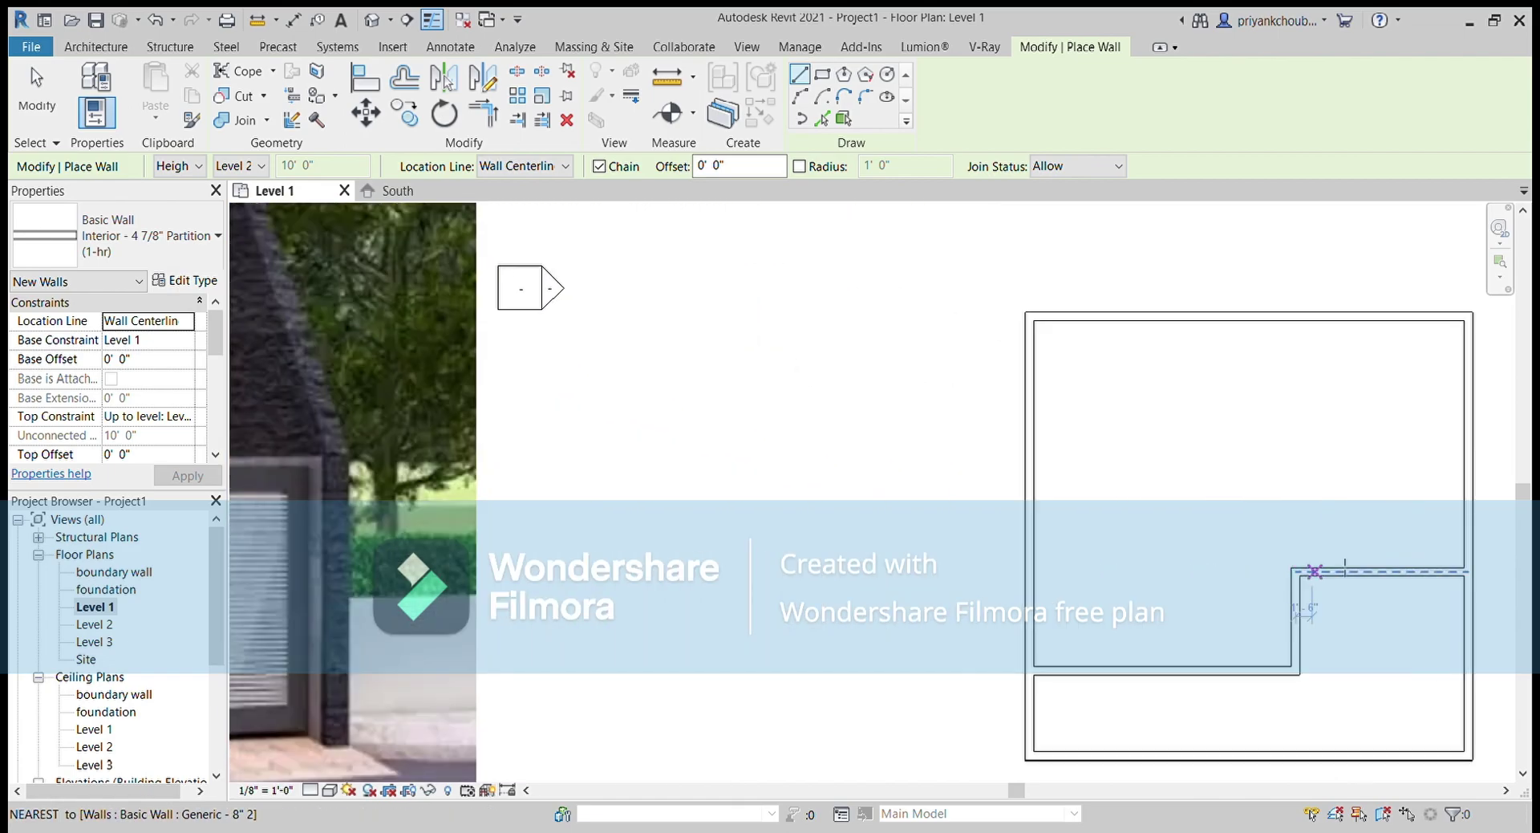
scroll(1227, 585, "up", 1)
scroll(1079, 564, "up", 1)
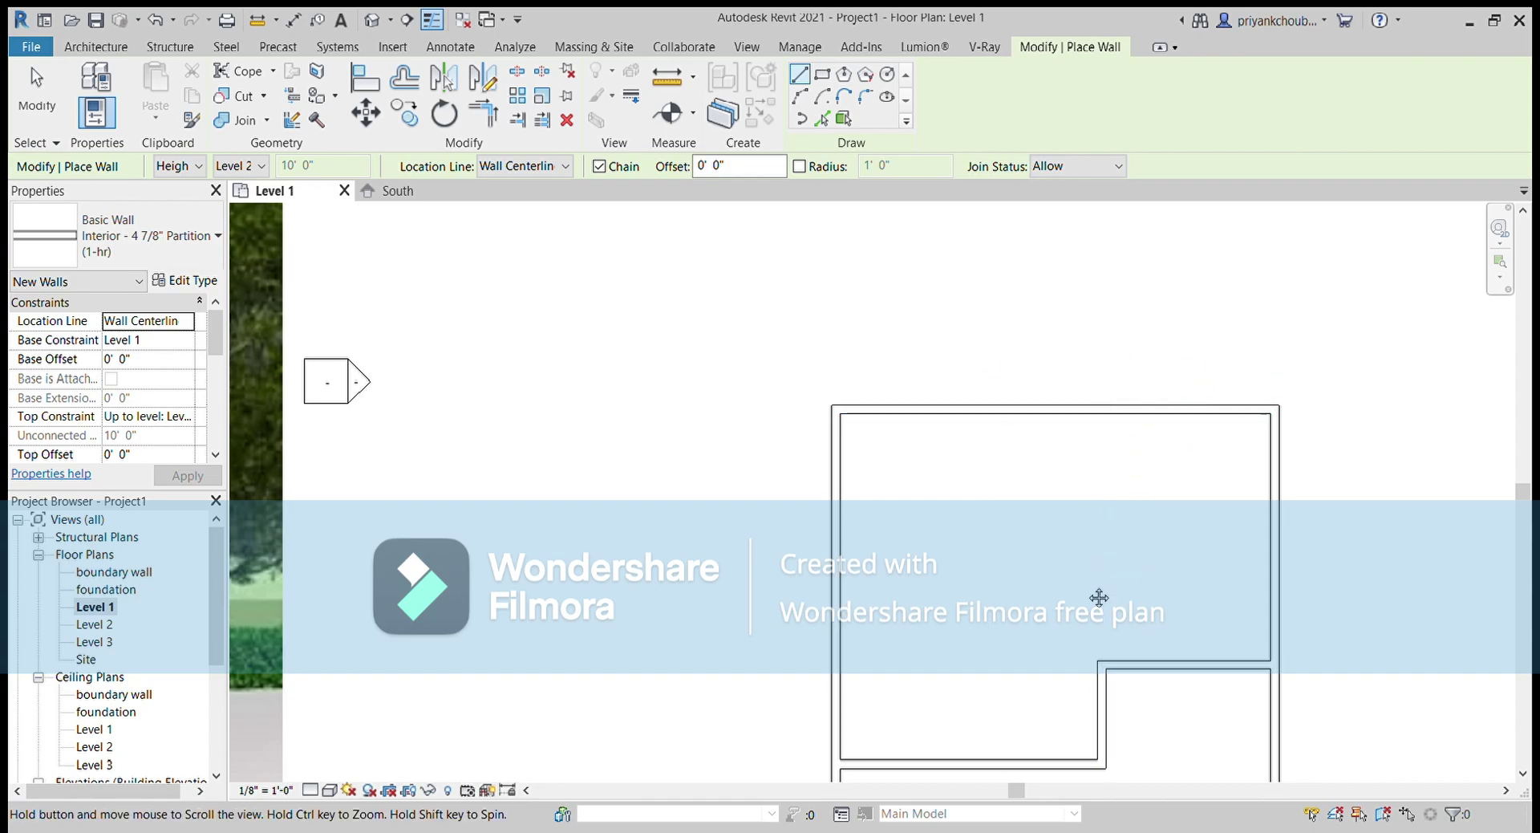
middle_click_drag(1096, 594, 1074, 507)
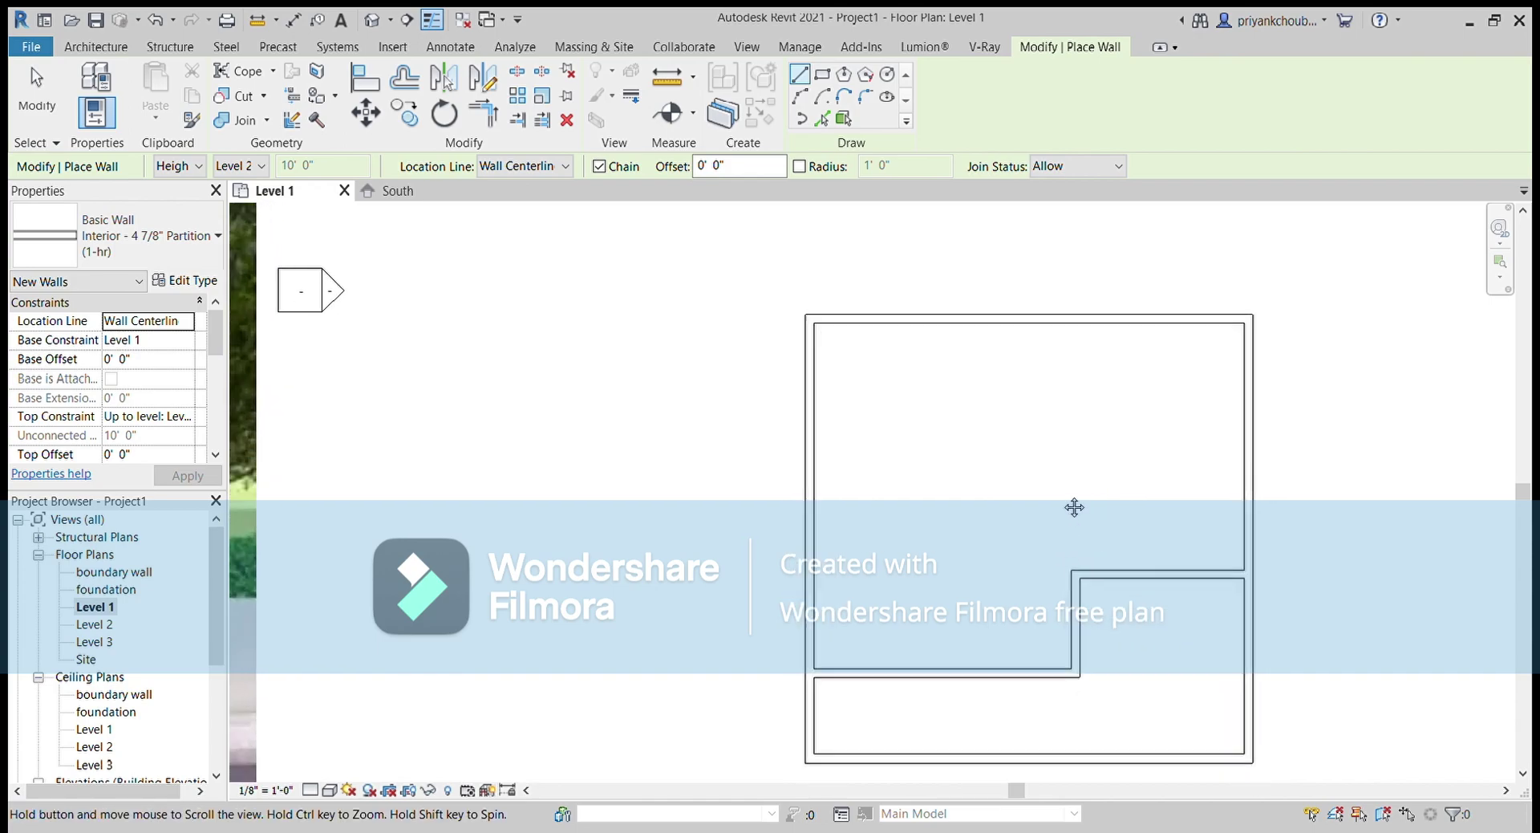
left_click(1075, 571)
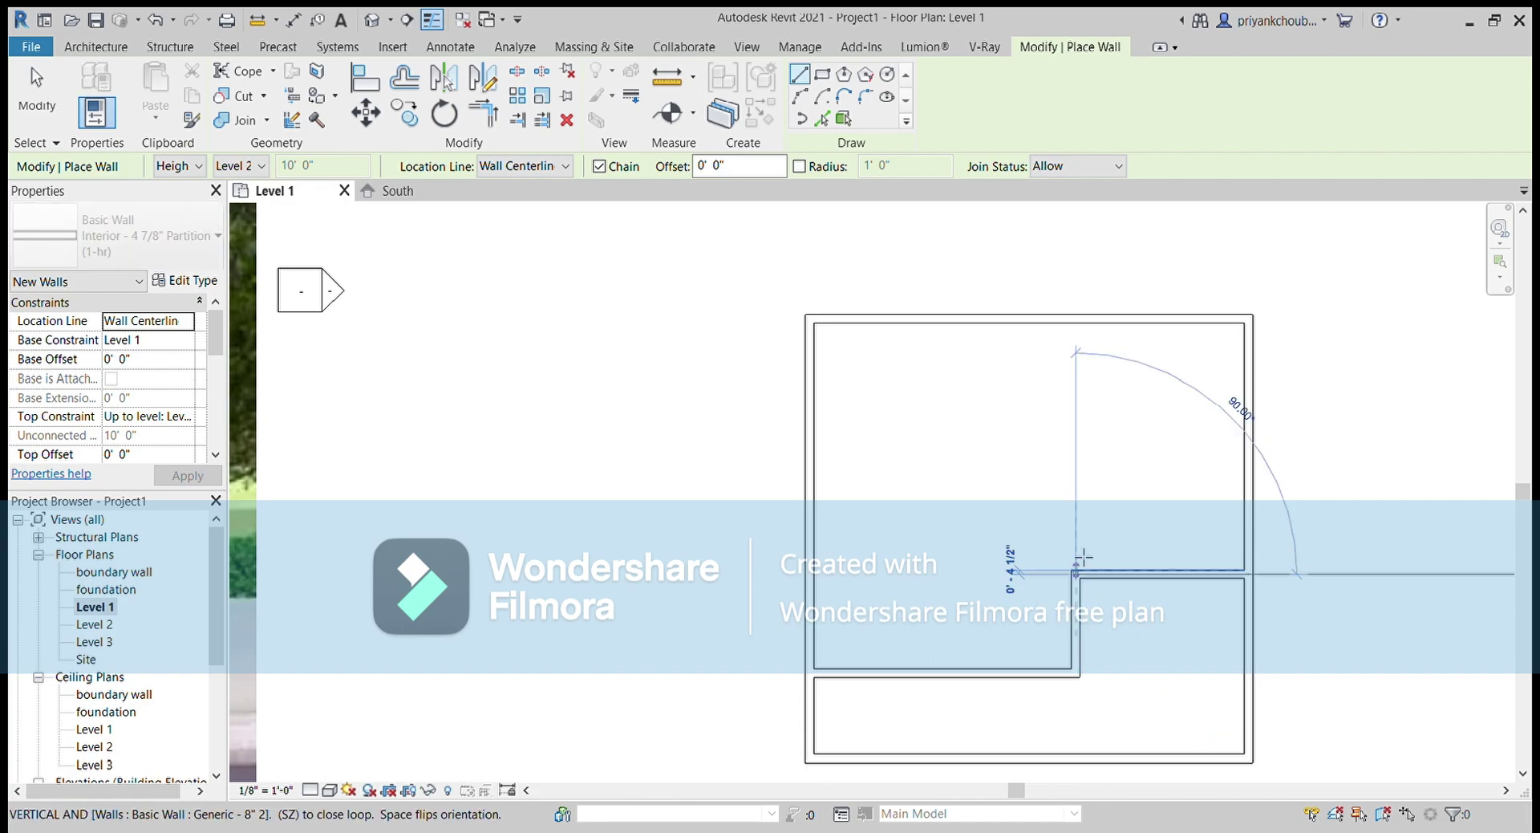
left_click(1076, 324)
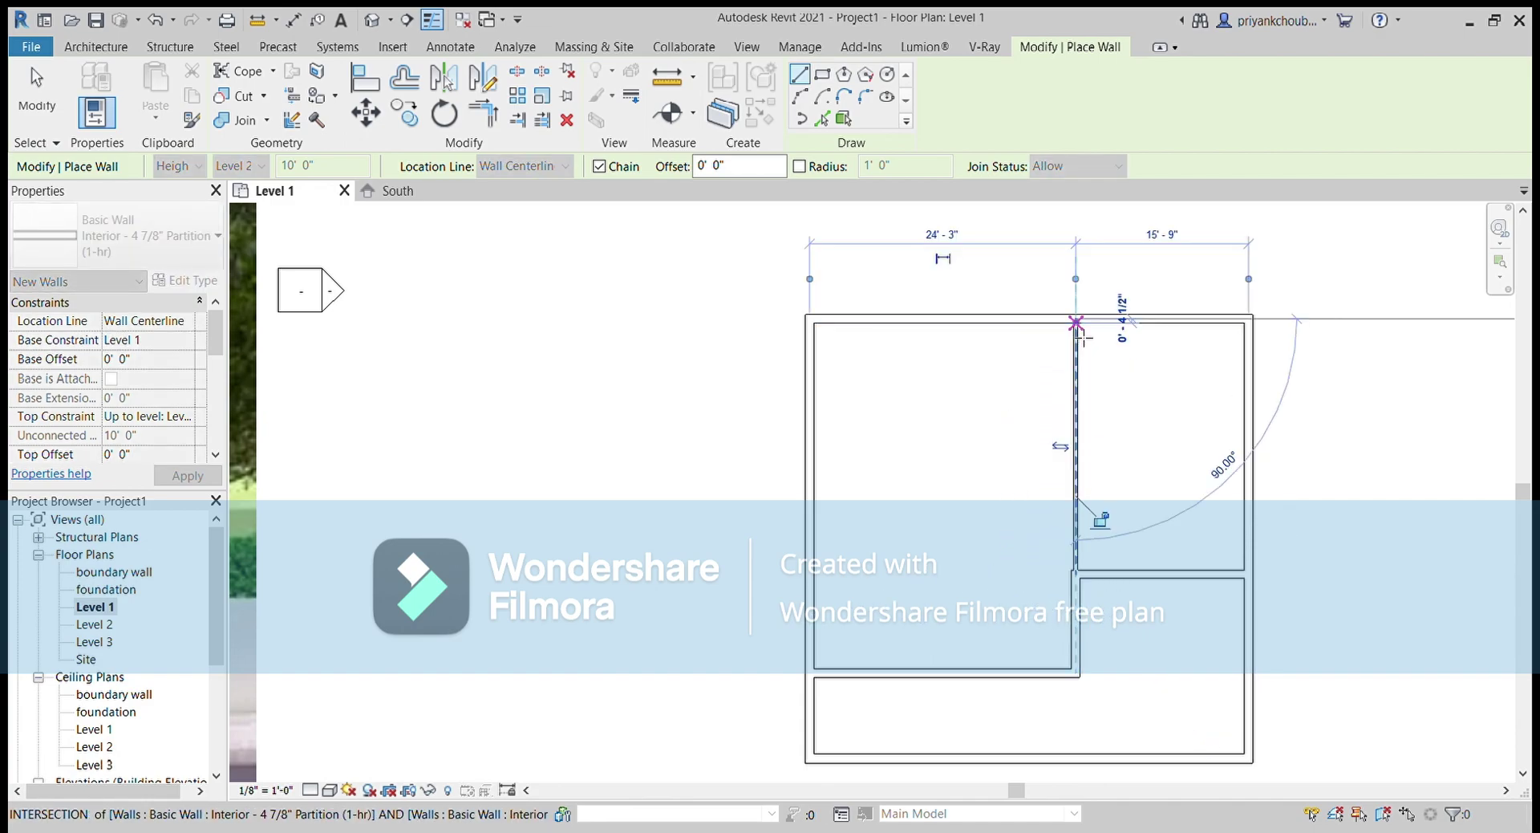
key("Escape")
key("Escape")
Nudge the new vertical interior partition slightly to the left
middle_click_drag(1201, 398, 1075, 425)
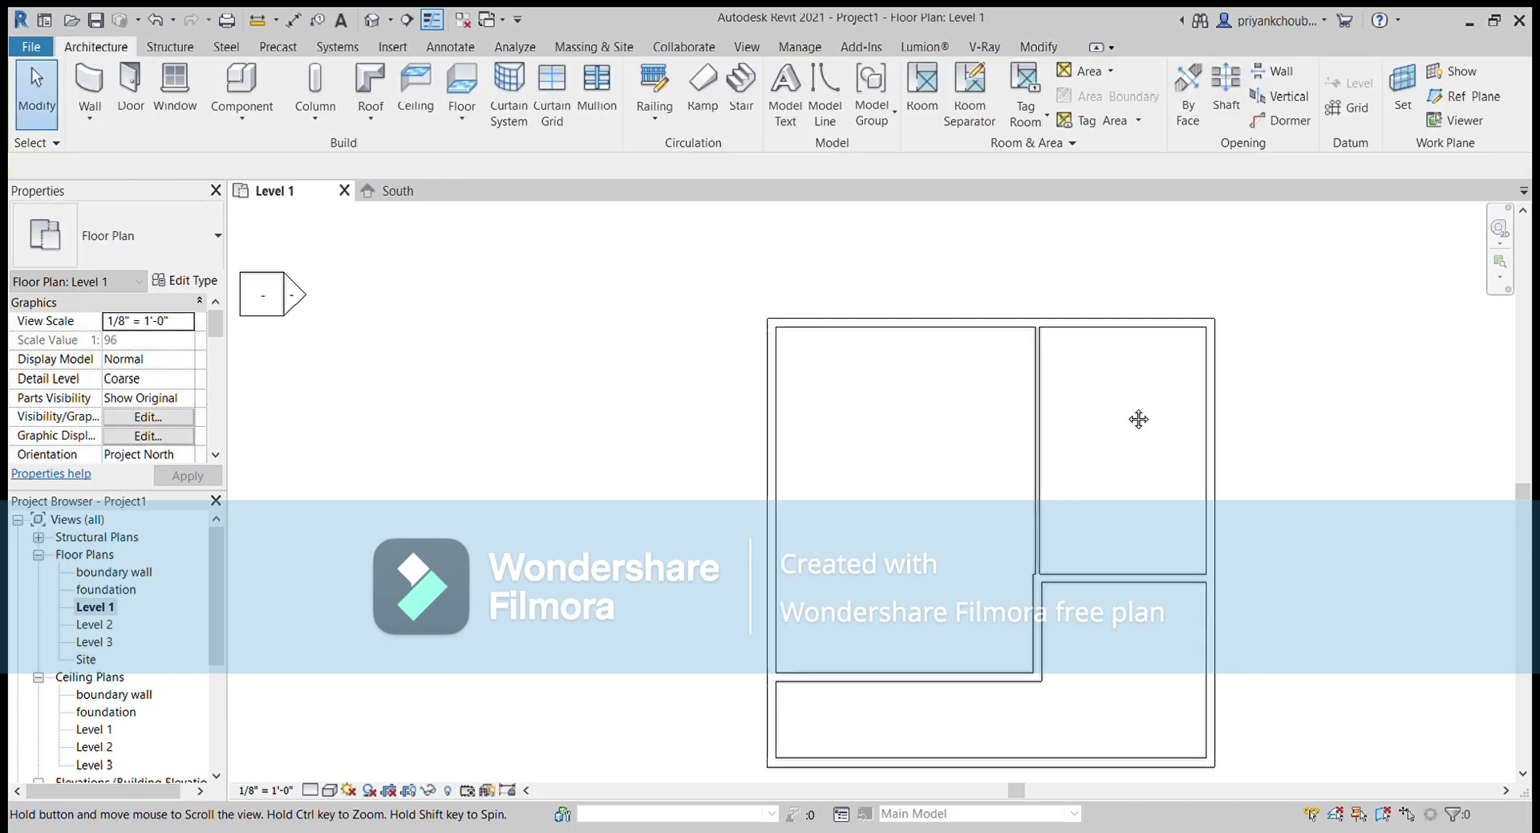
scroll(995, 571, "up", 3)
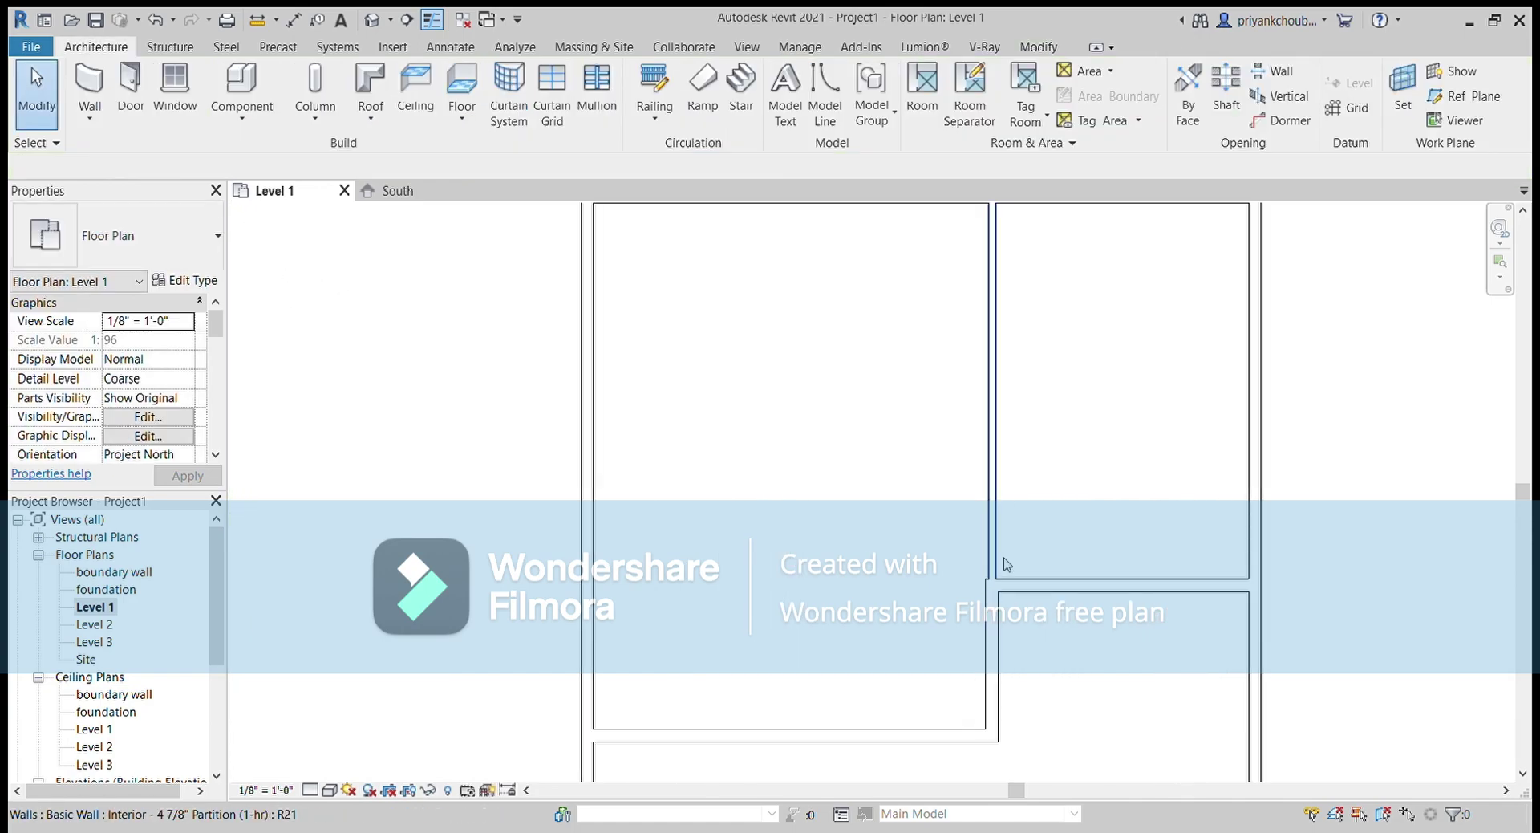
left_click(995, 571)
scroll(995, 571, "up", 2)
left_click_drag(996, 571, 969, 564)
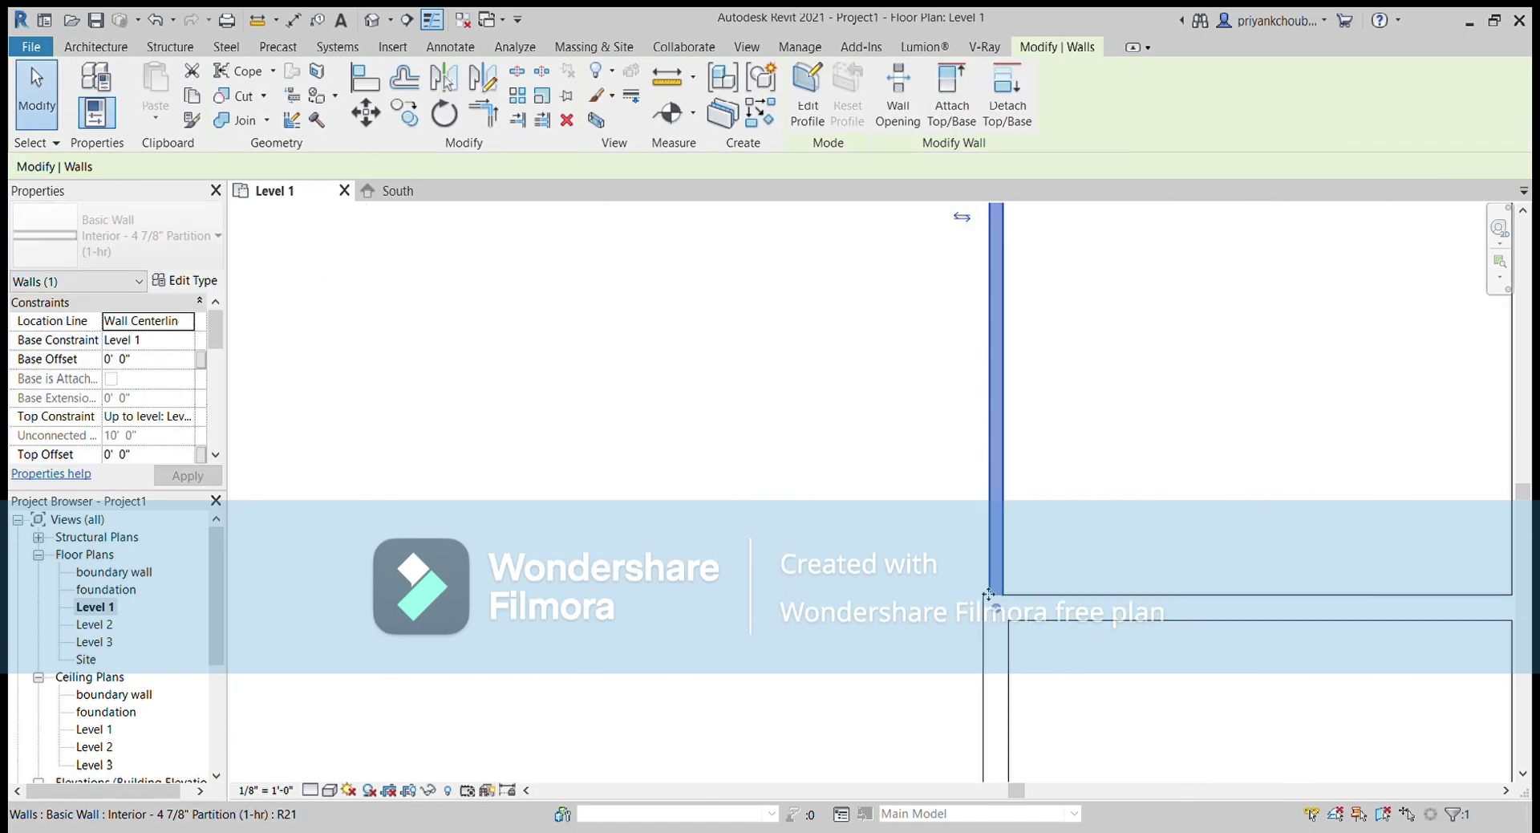
left_click(1128, 450)
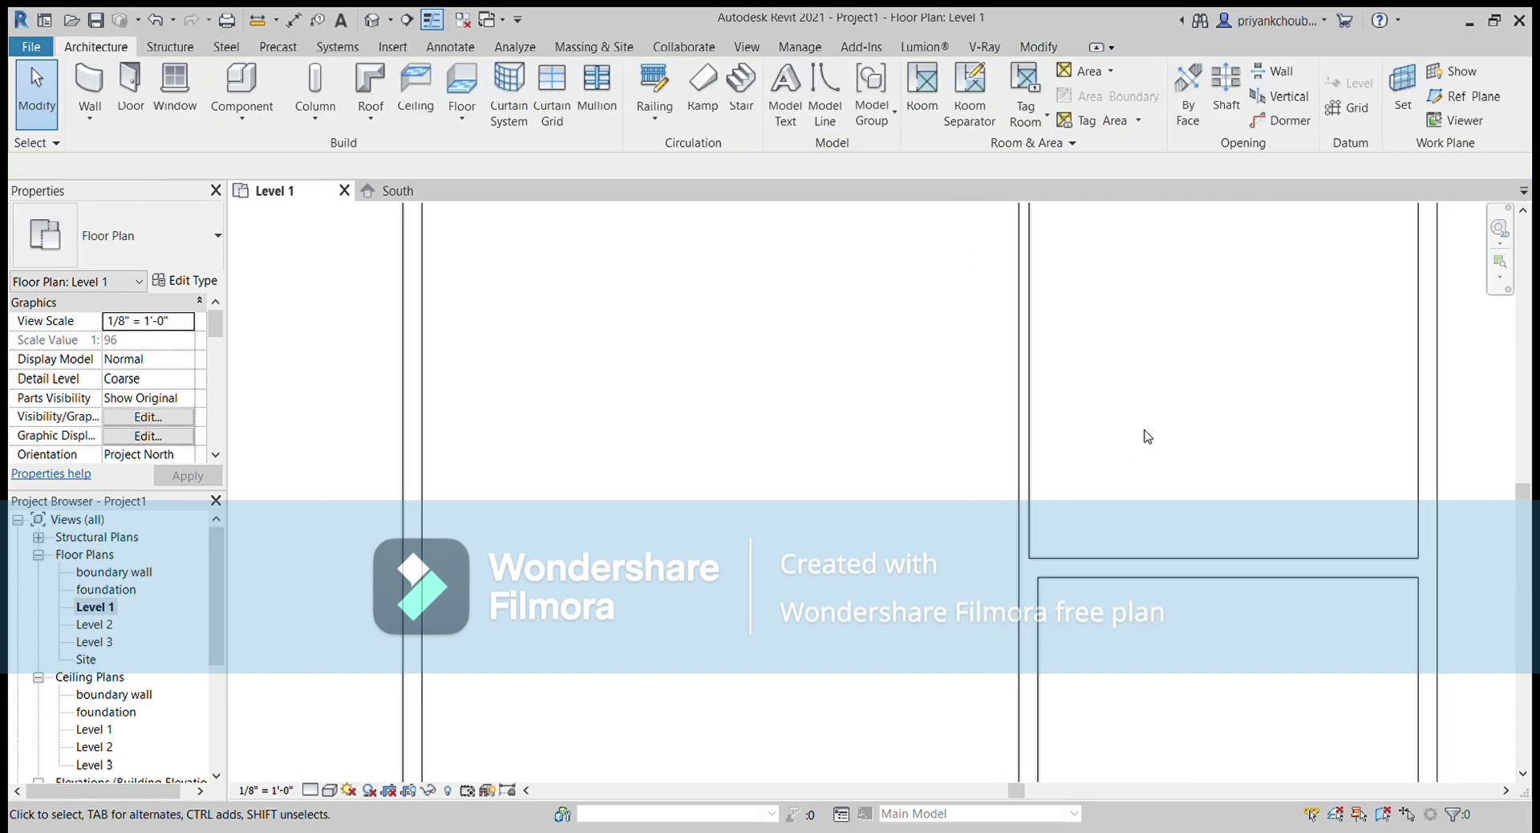
middle_click_drag(1145, 434, 959, 560)
left_click(85, 76)
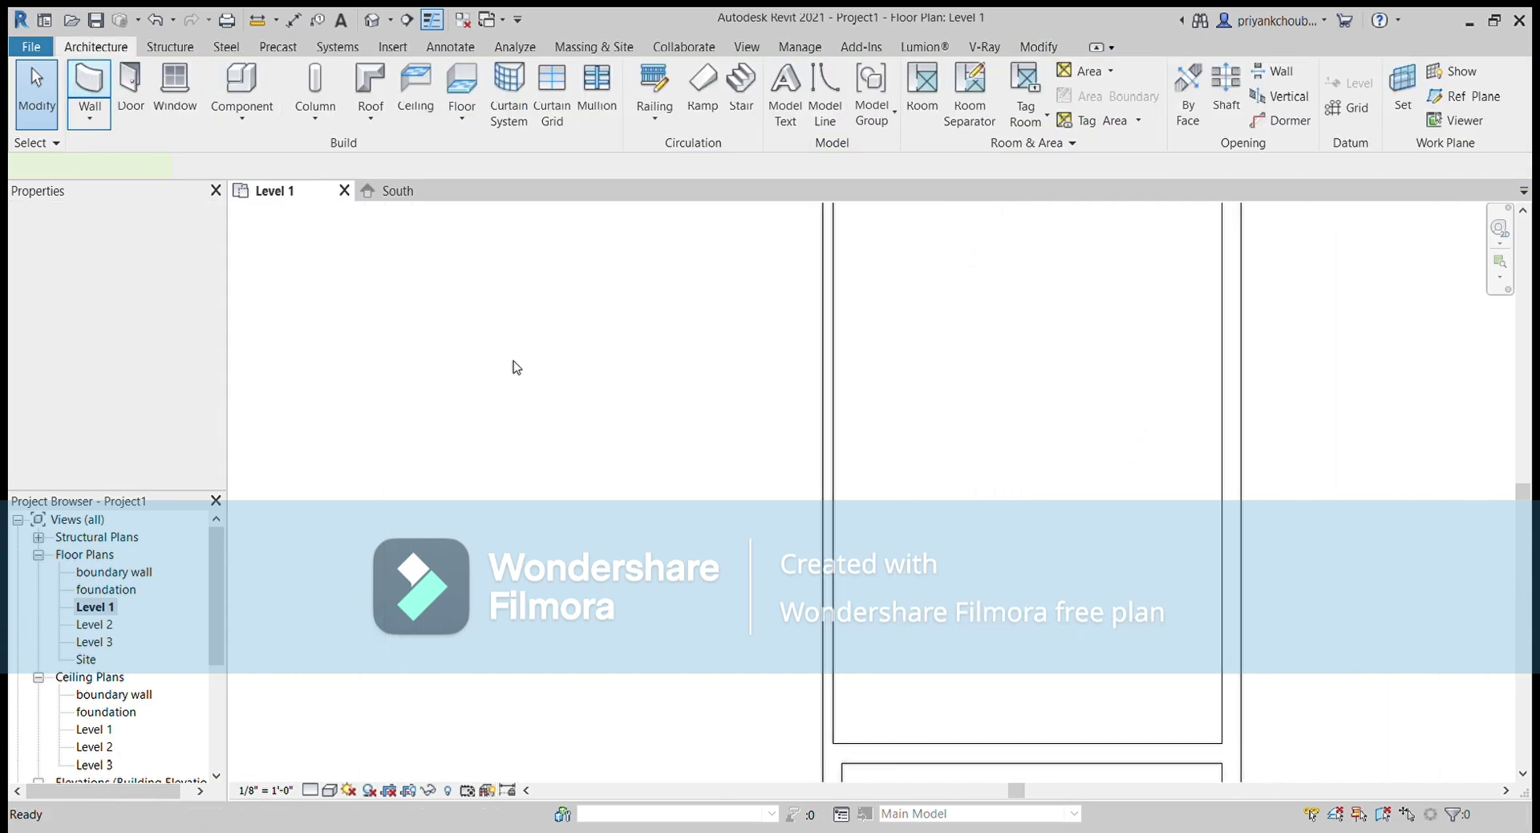
Draw a horizontal partition across the right-hand room from its left wall to the right wall
left_click(835, 398)
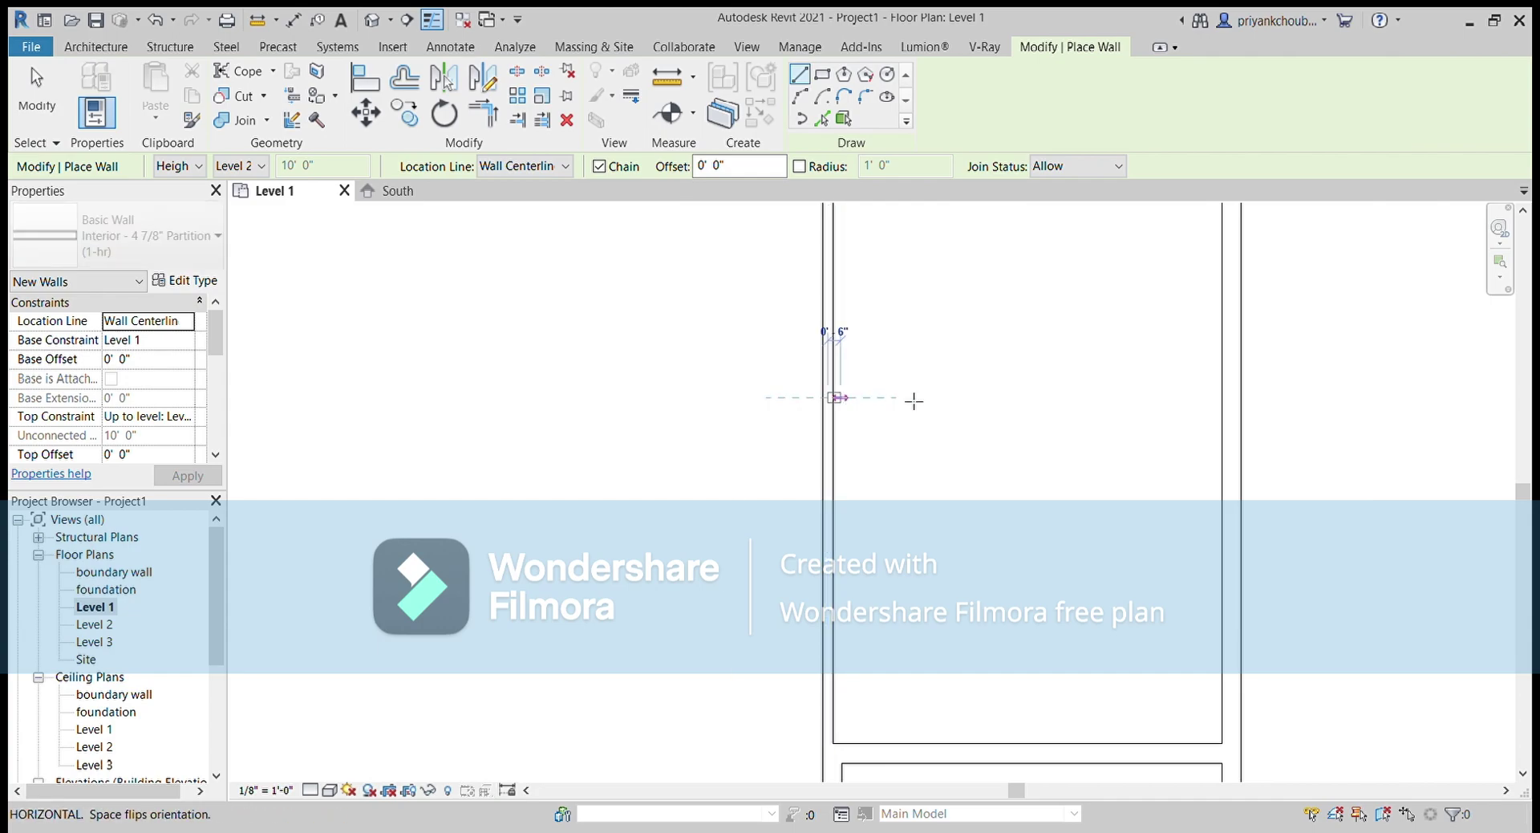
left_click(1222, 393)
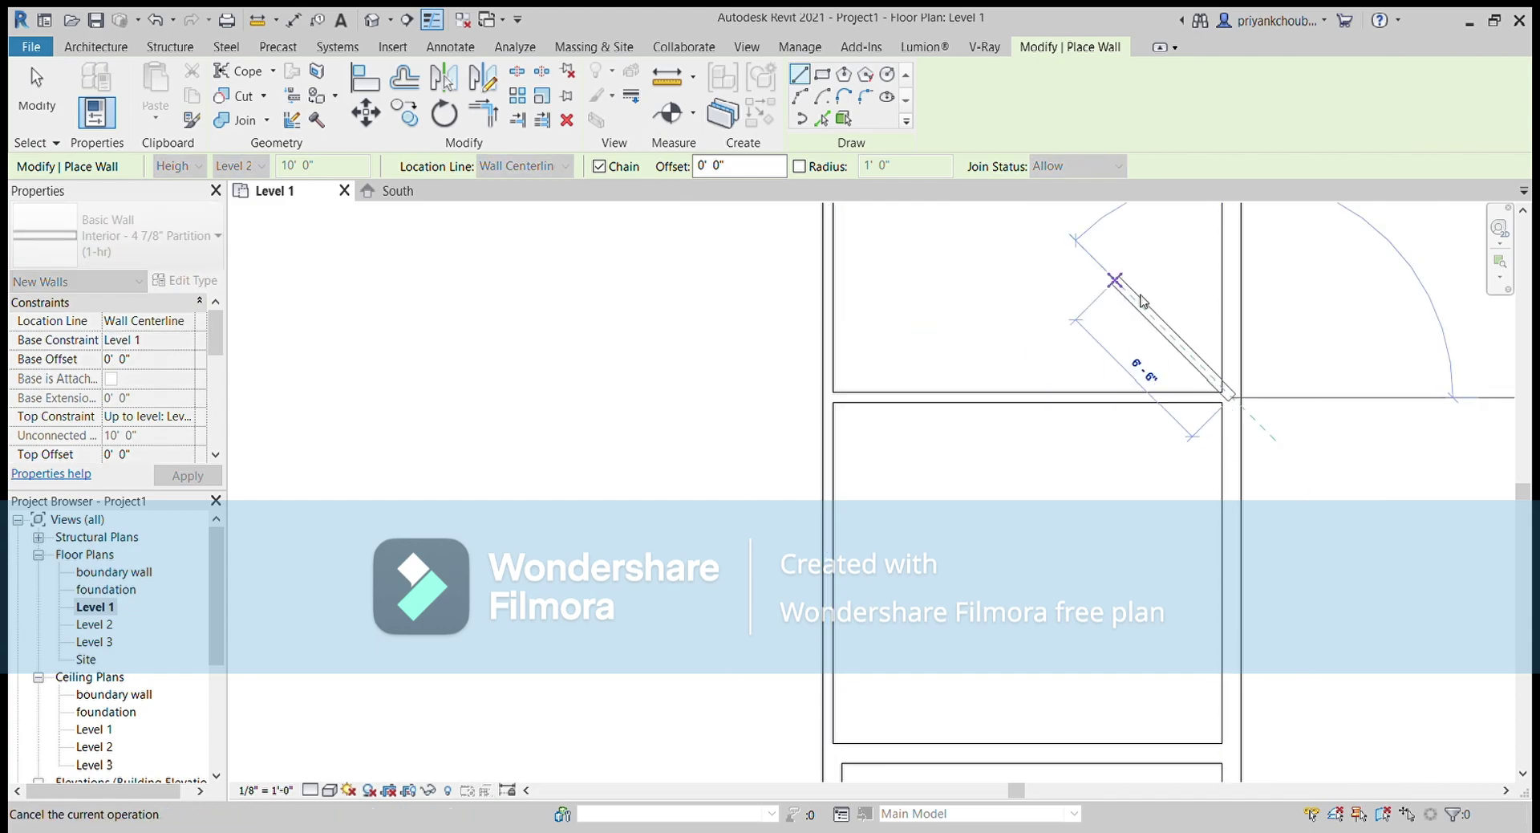
key("Escape")
key("Escape")
middle_click_drag(1124, 337, 1047, 517)
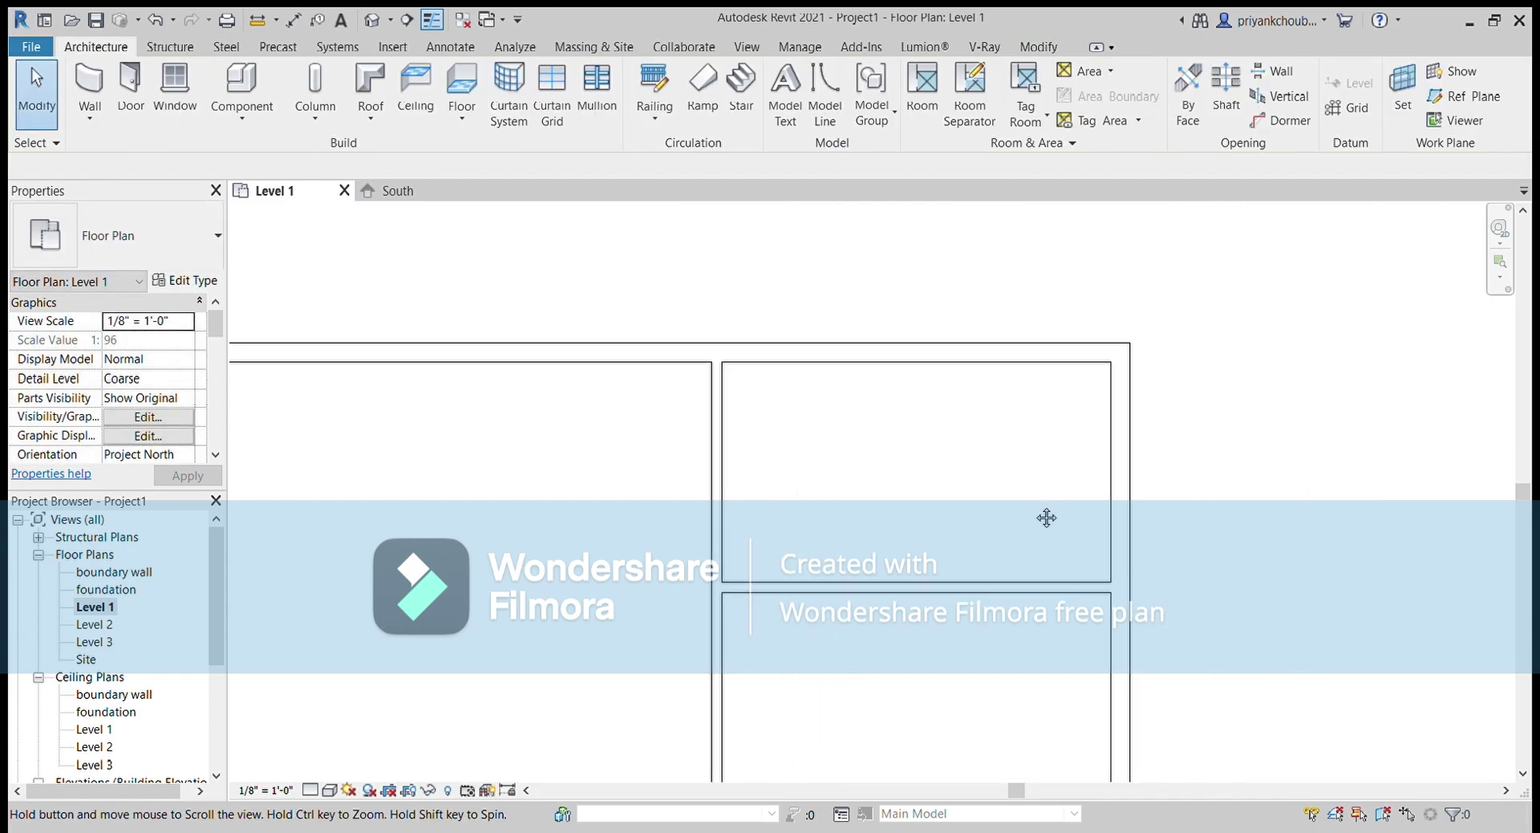
Shift the horizontal partition upward so it sits 8'-2 1/16" below the top wall's inner face
left_click(922, 584)
middle_click_drag(923, 572, 877, 443)
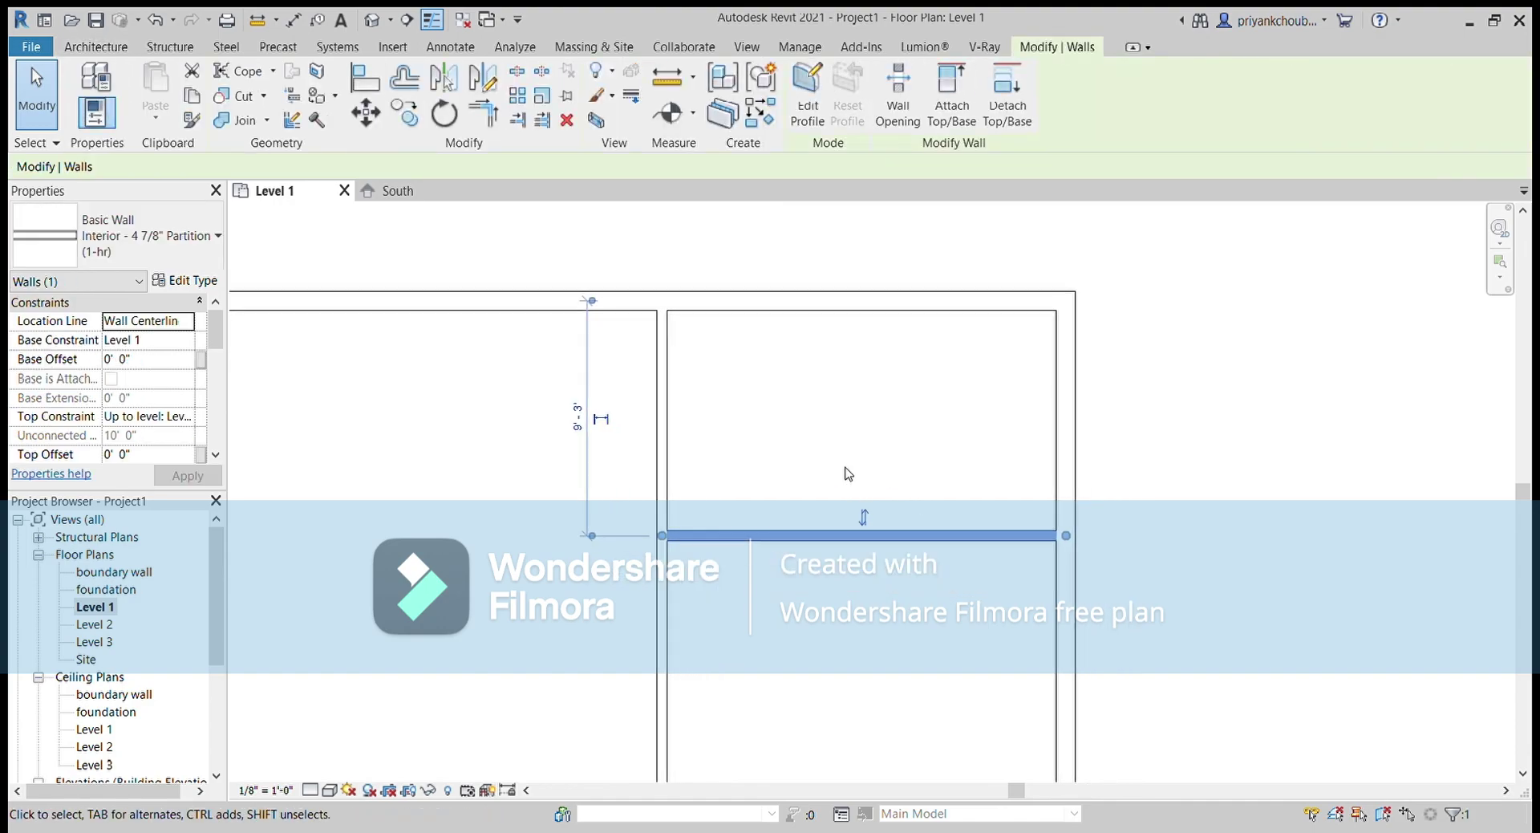
left_click(592, 534)
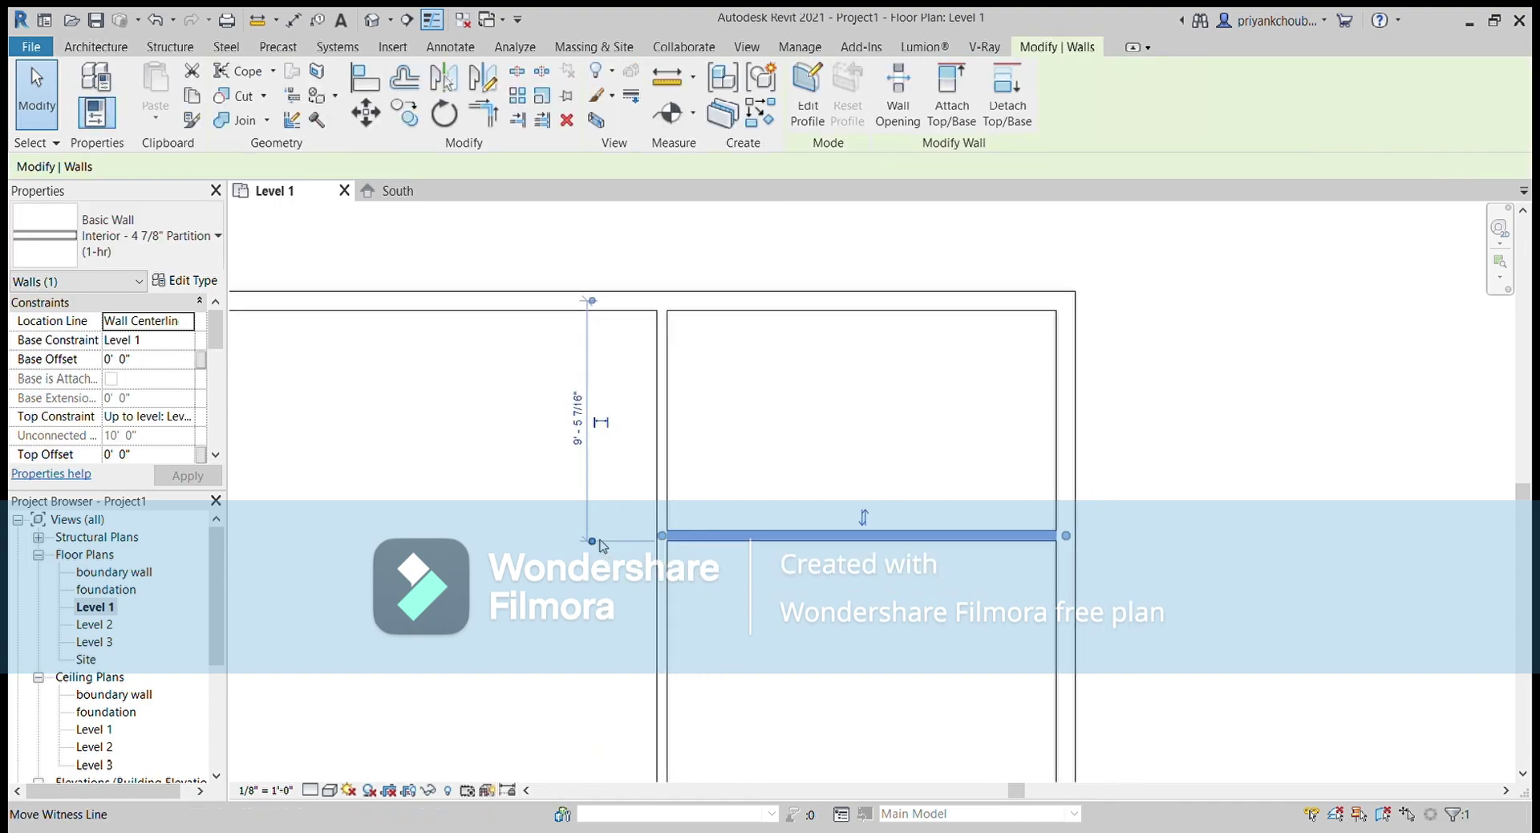
left_click(599, 310)
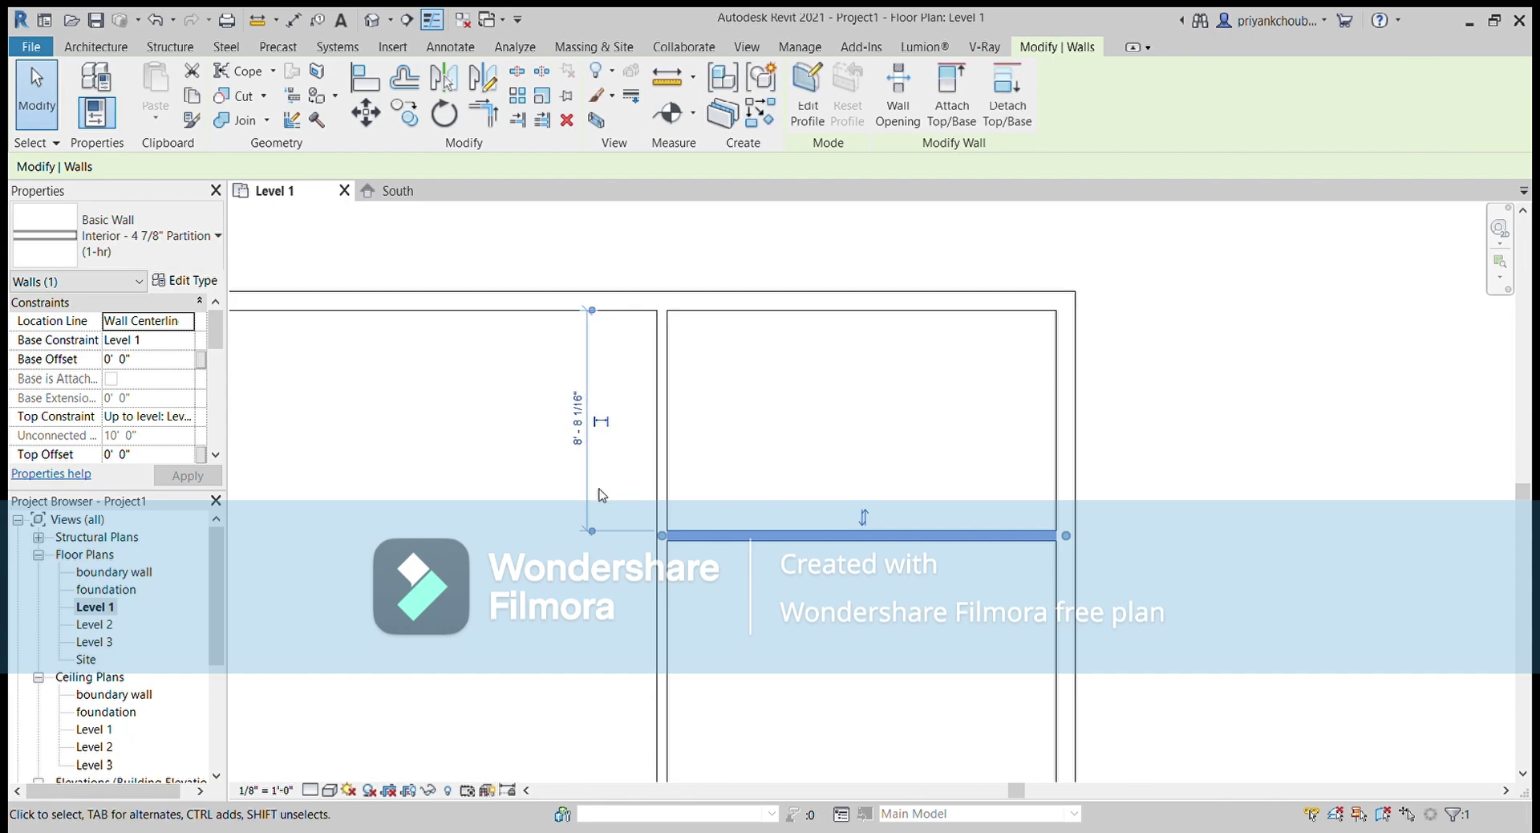
key("Up")
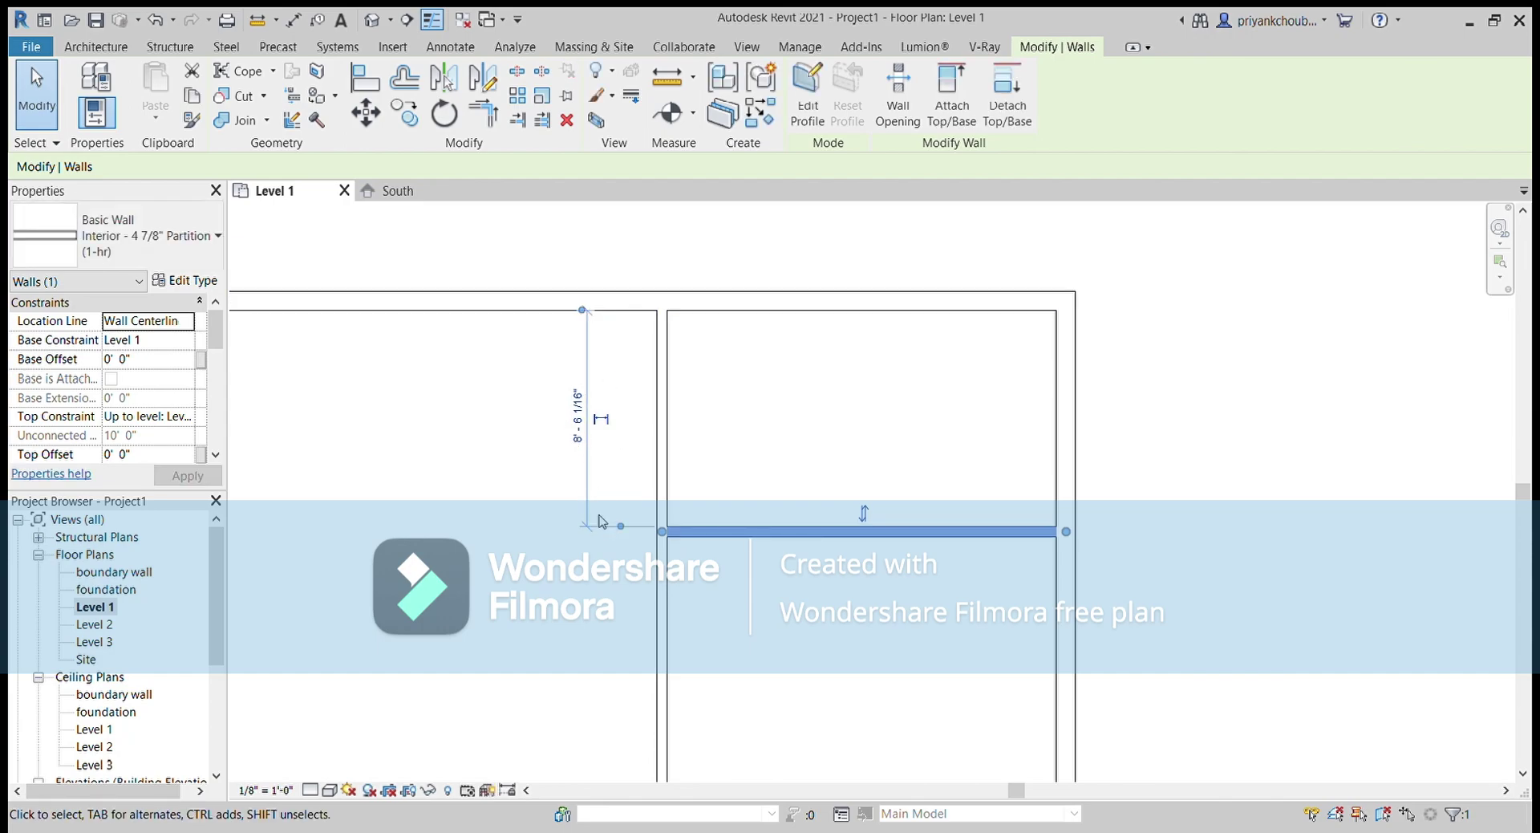
key("Up")
key("Up")
key("Escape")
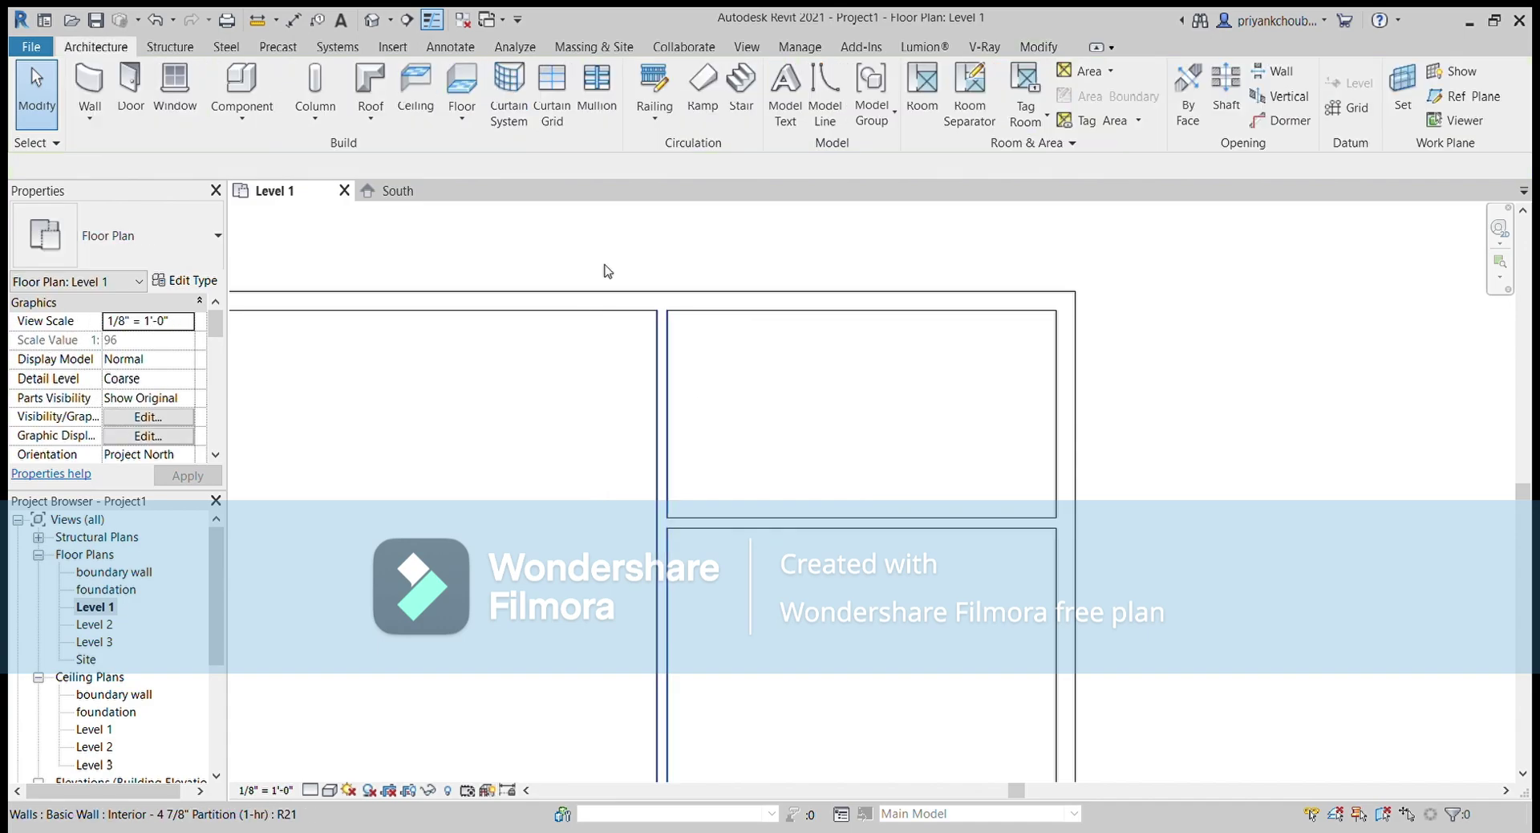
key("w")
key("a")
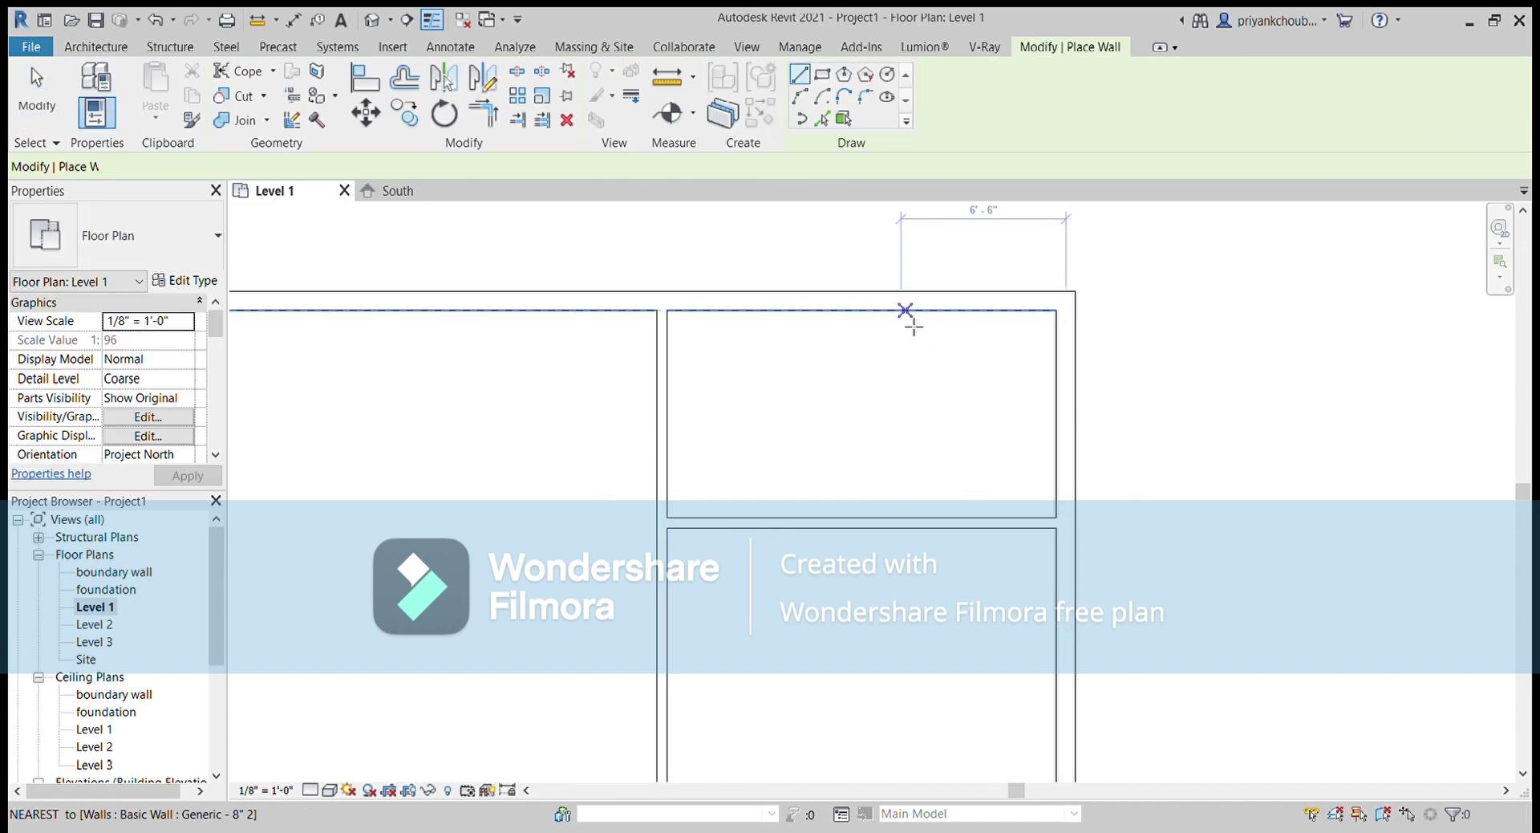
Draw a vertical partition from the top wall to the horizontal partition, leaving a 6'-0" room
scroll(894, 327, "down", 3)
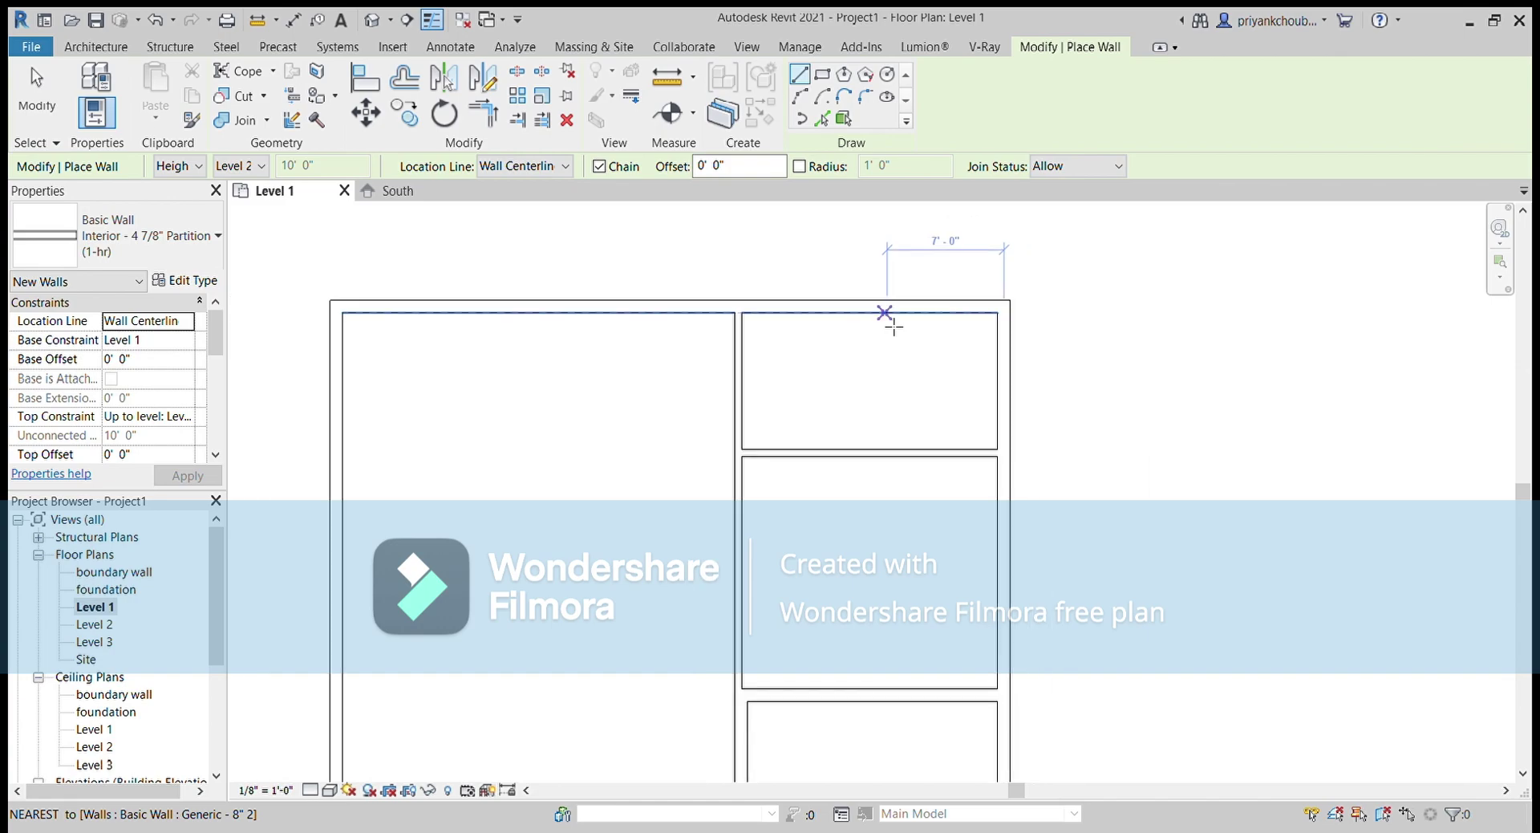
middle_click_drag(888, 317, 838, 456)
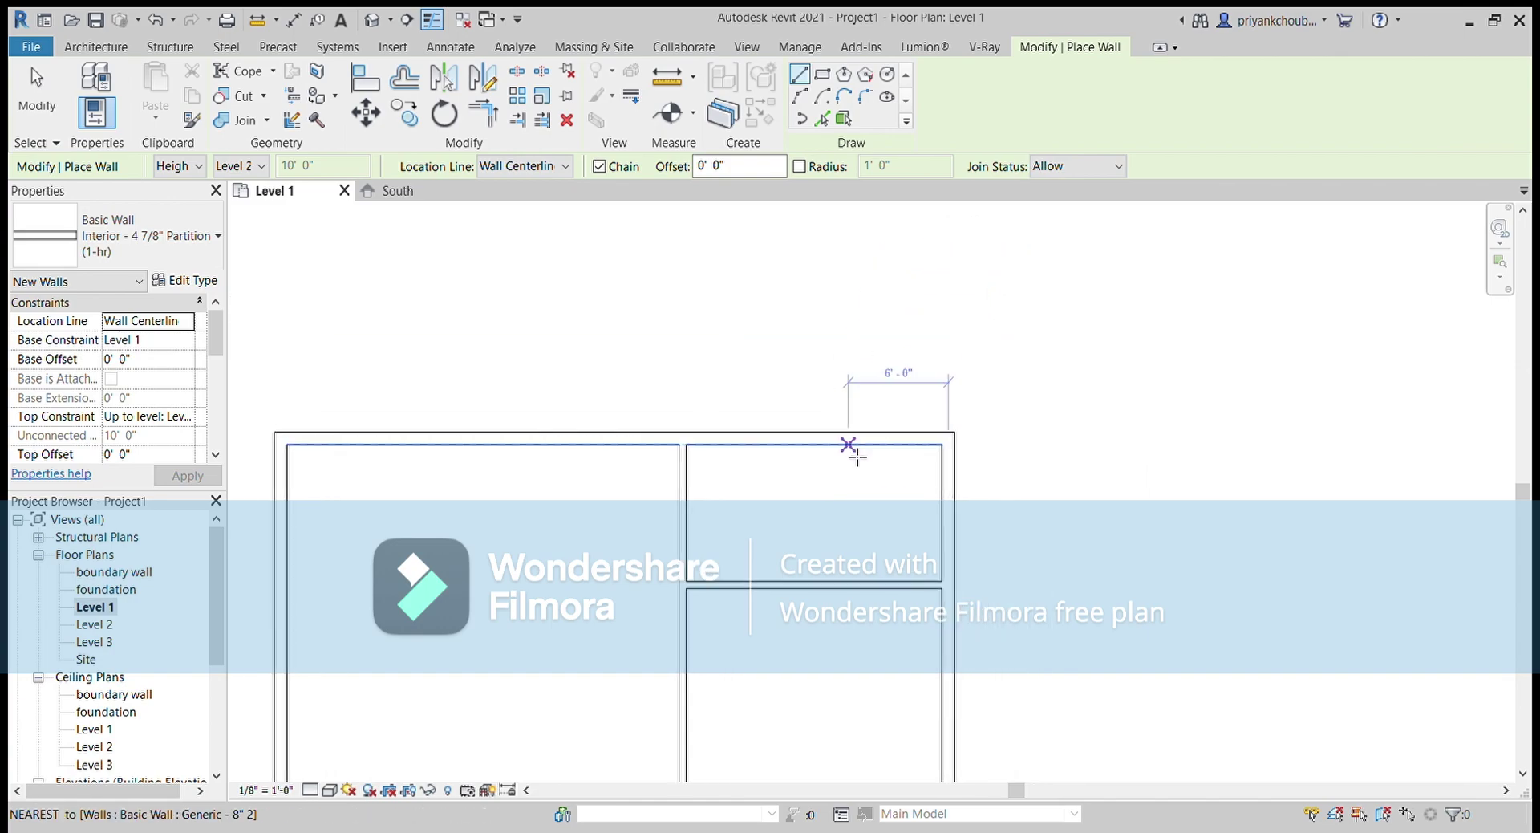
left_click(857, 454)
left_click(848, 581)
key("Escape")
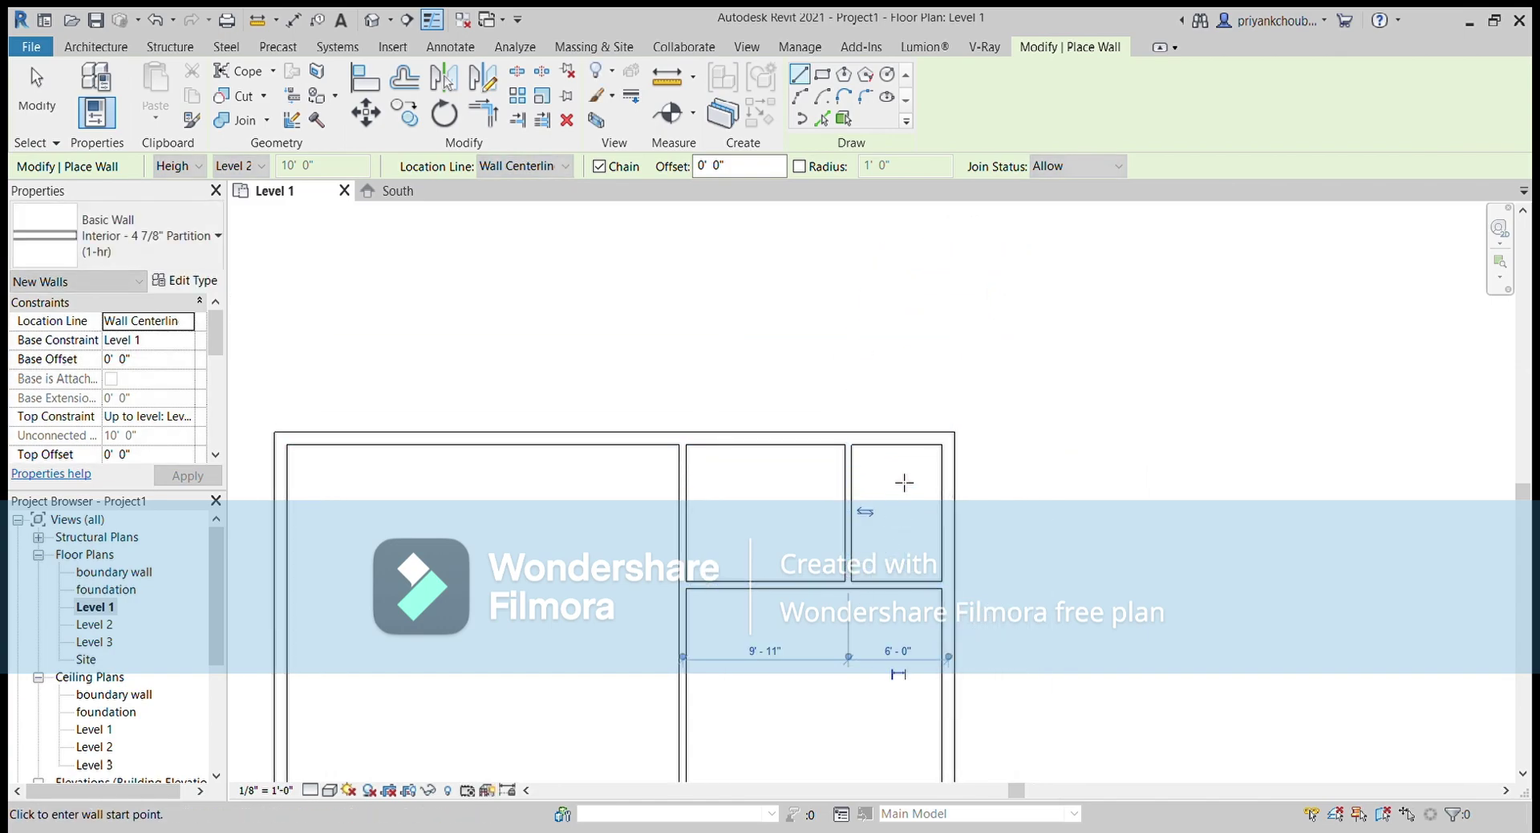
key("Escape")
Start and cancel a mirror (DM) on the long vertical partition, then select the horizontal partition
middle_click_drag(784, 540, 746, 568)
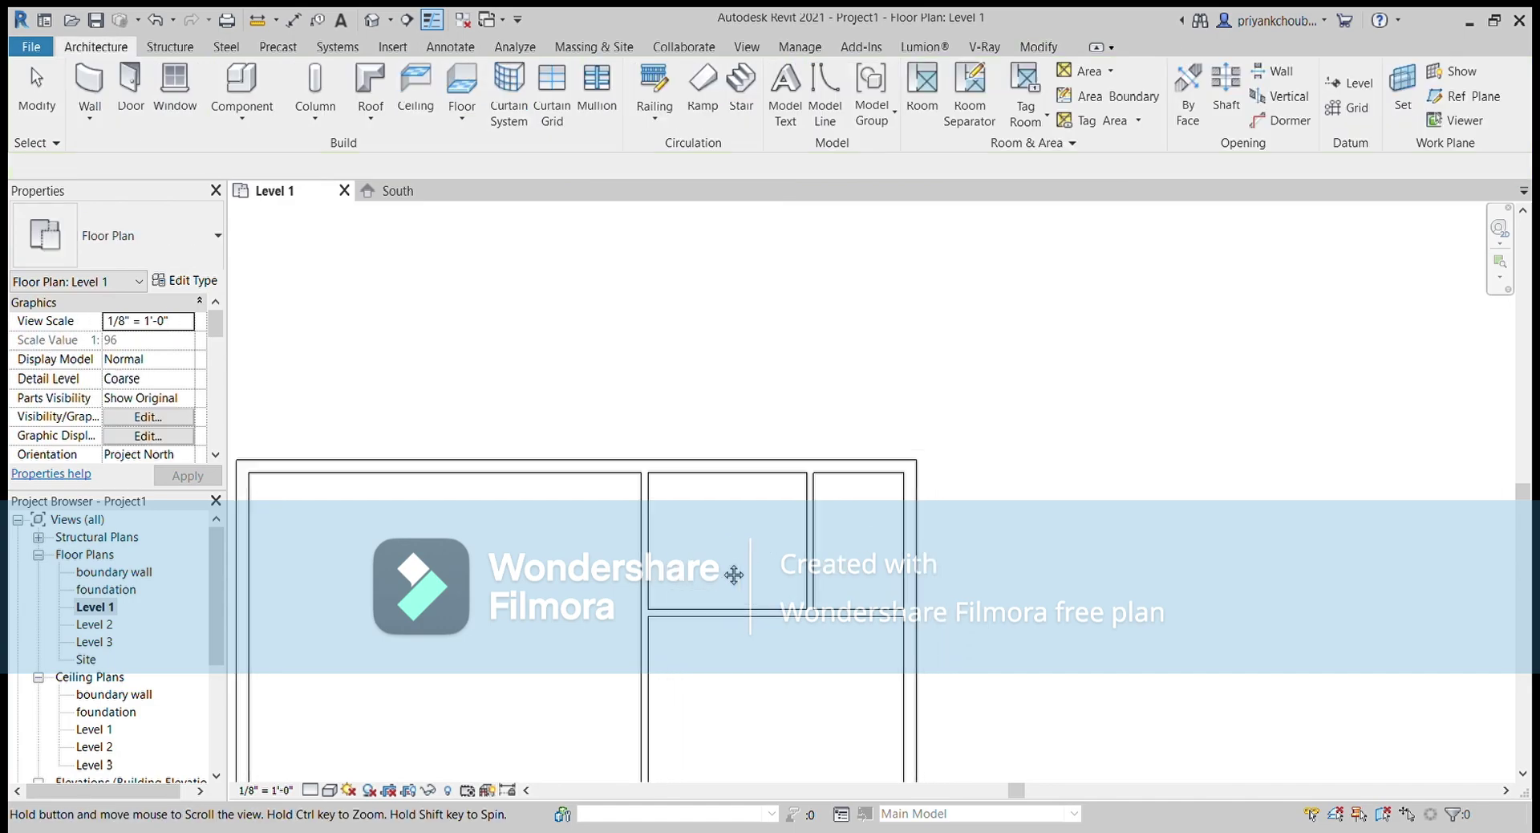
left_click(646, 526)
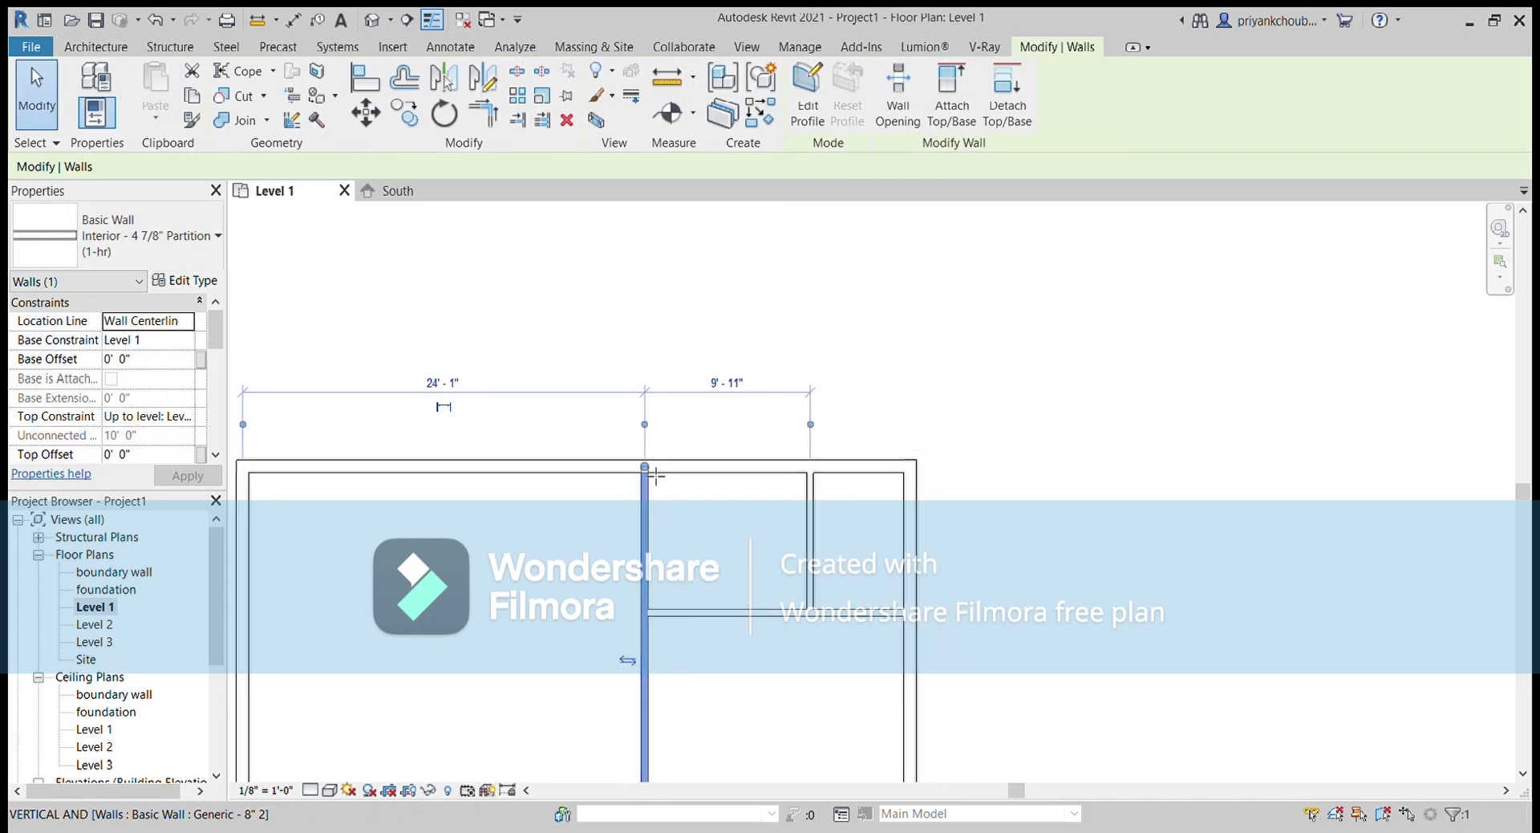
key("d")
key("m")
key("Escape")
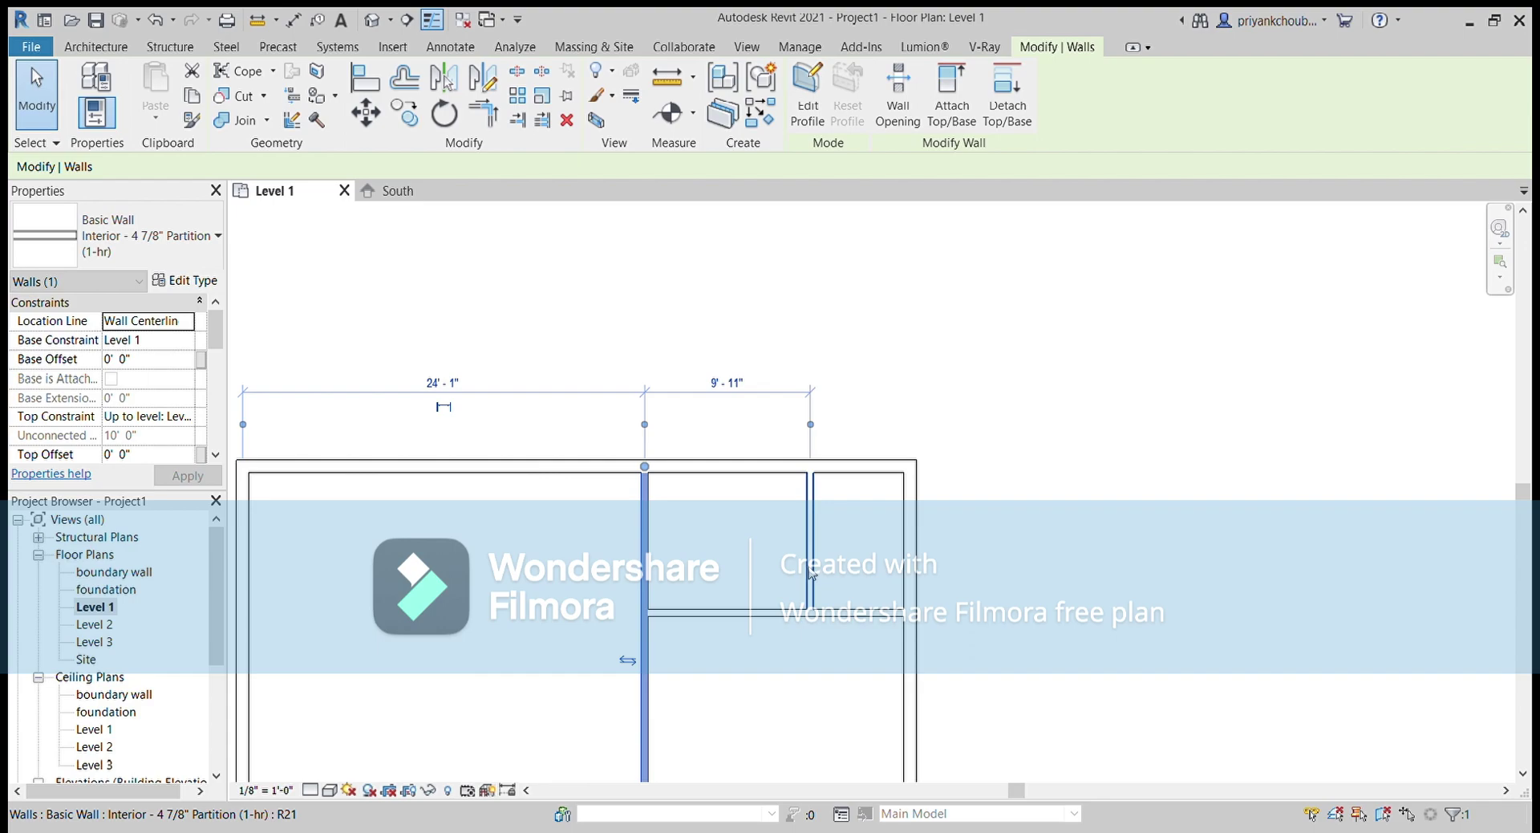
left_click(766, 613)
middle_click_drag(770, 682, 694, 399)
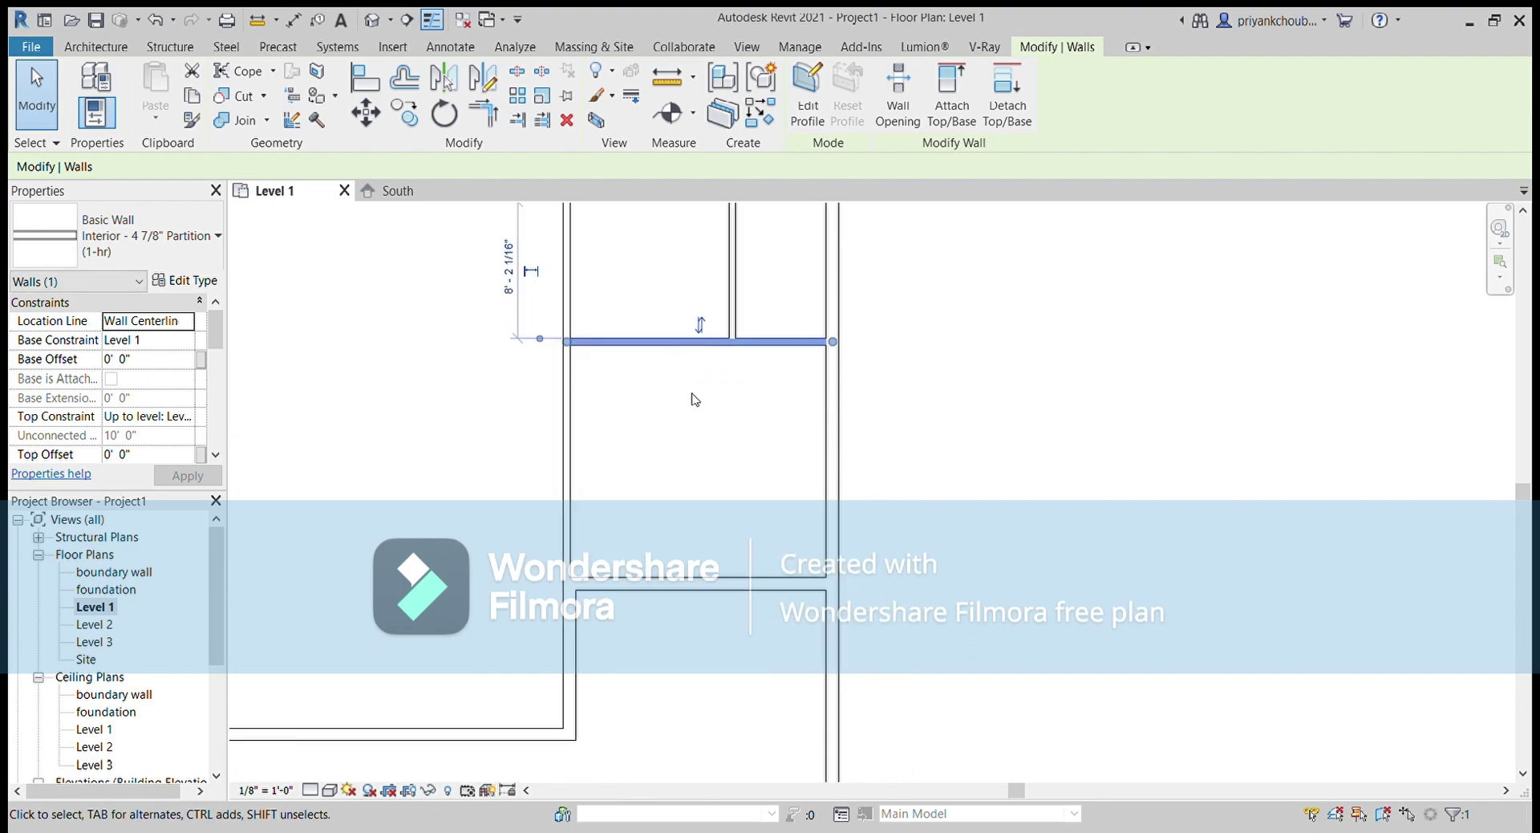
left_click(664, 80)
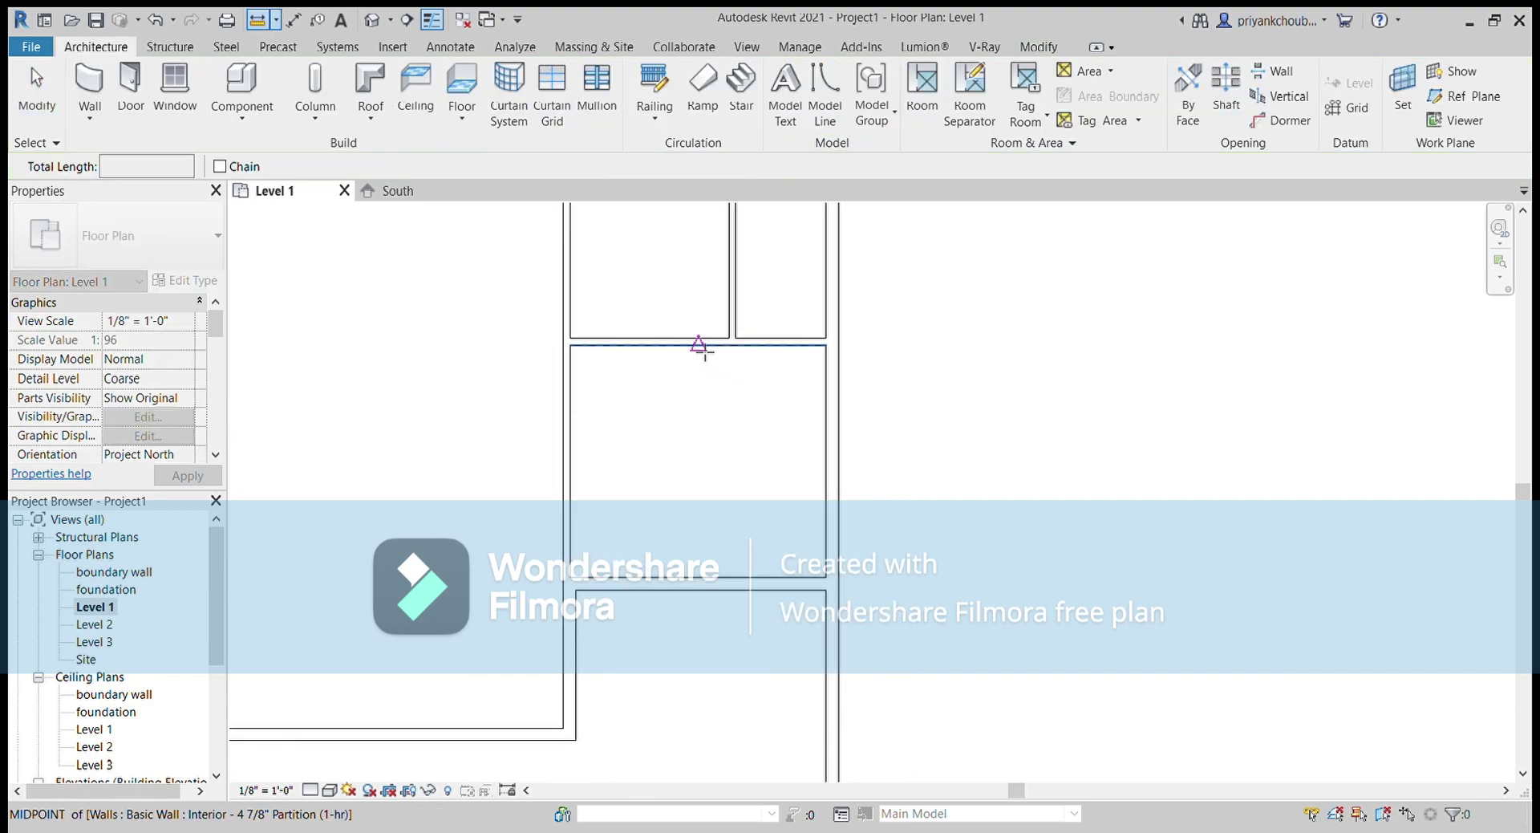
left_click(698, 345)
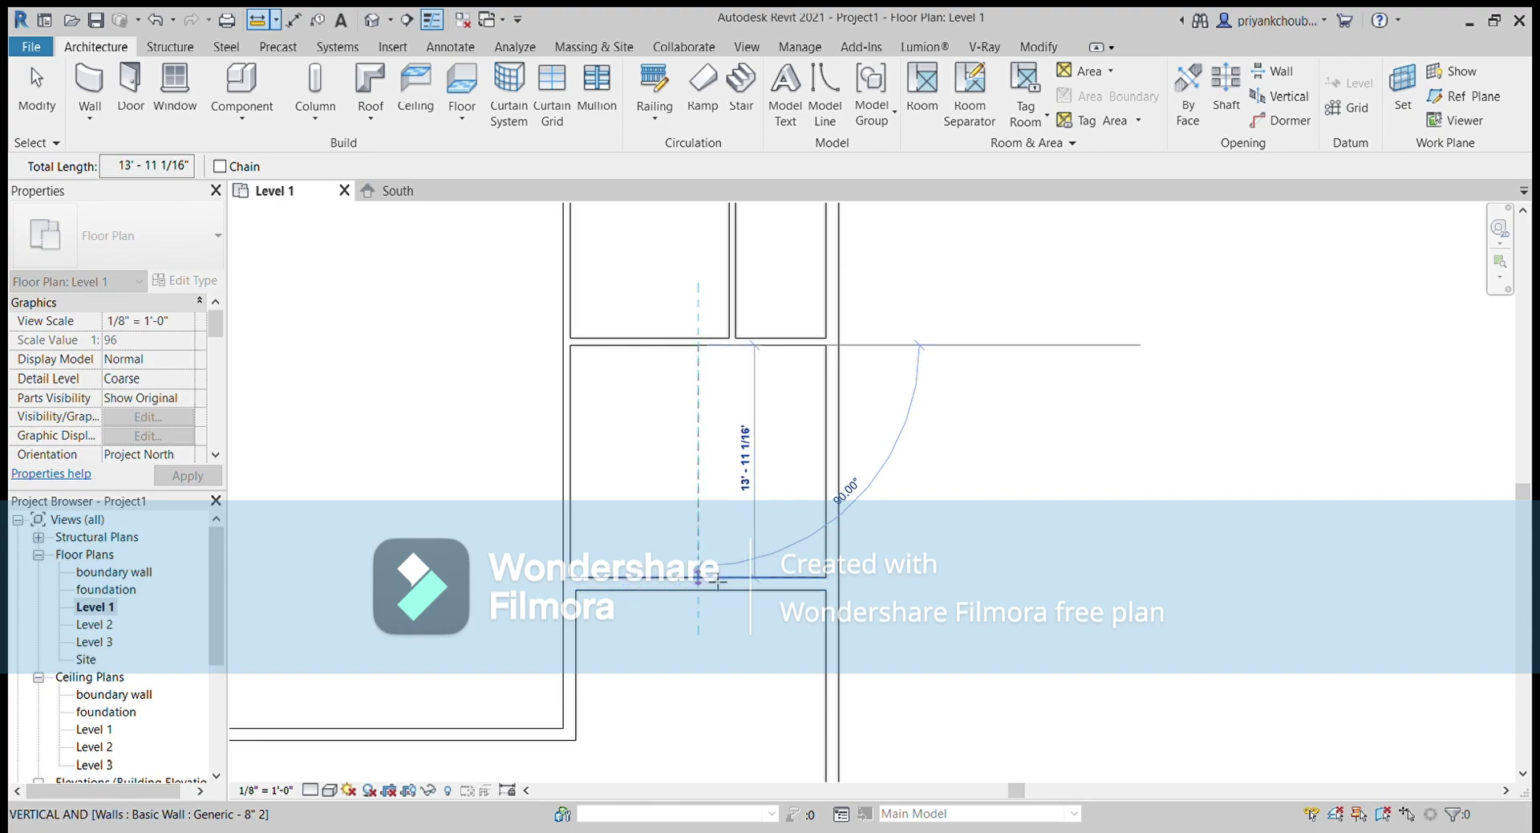
left_click(716, 580)
left_click(571, 459)
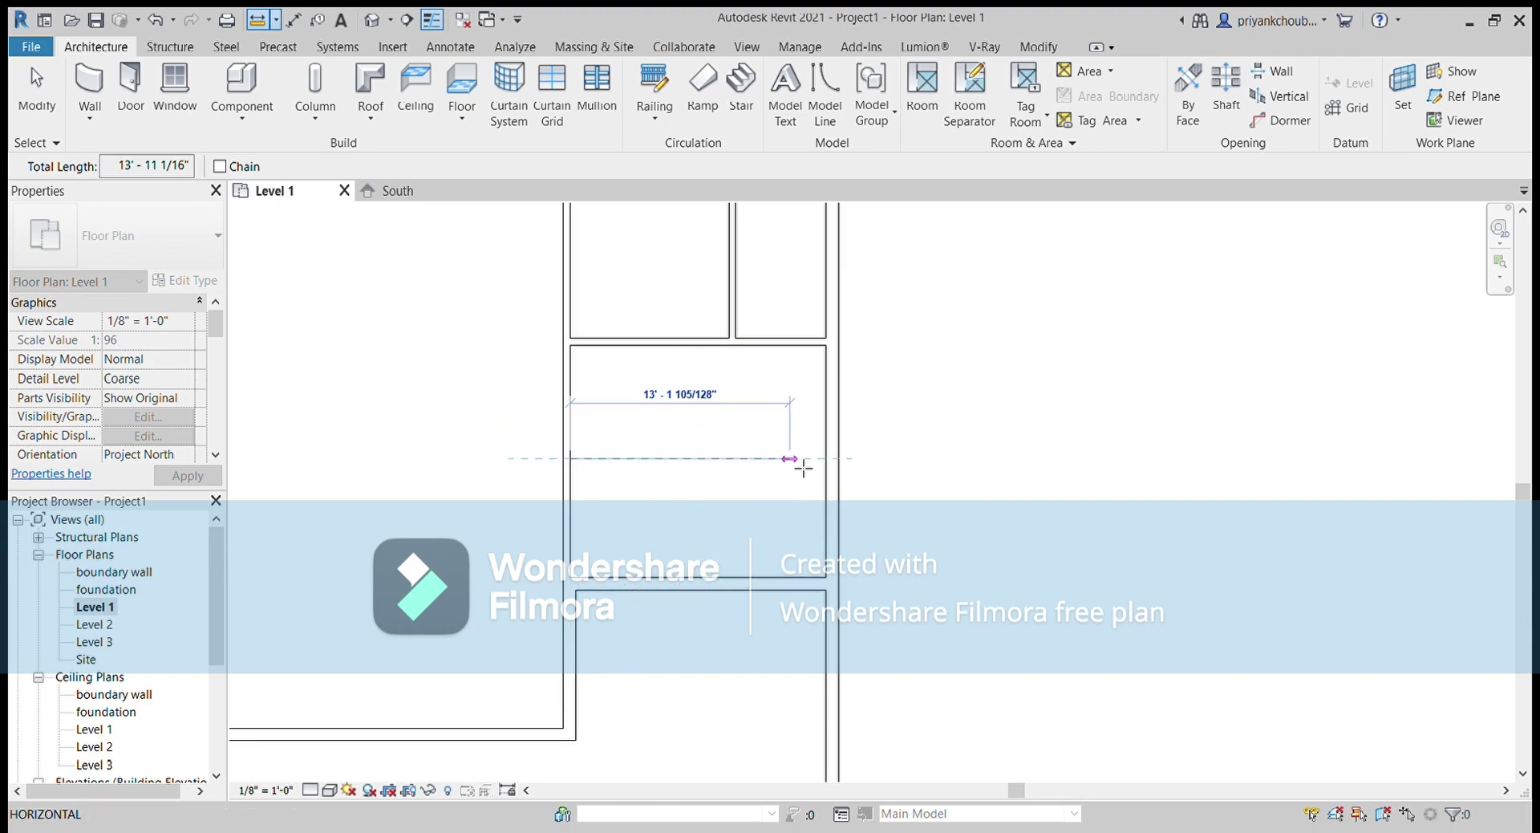
left_click(839, 463)
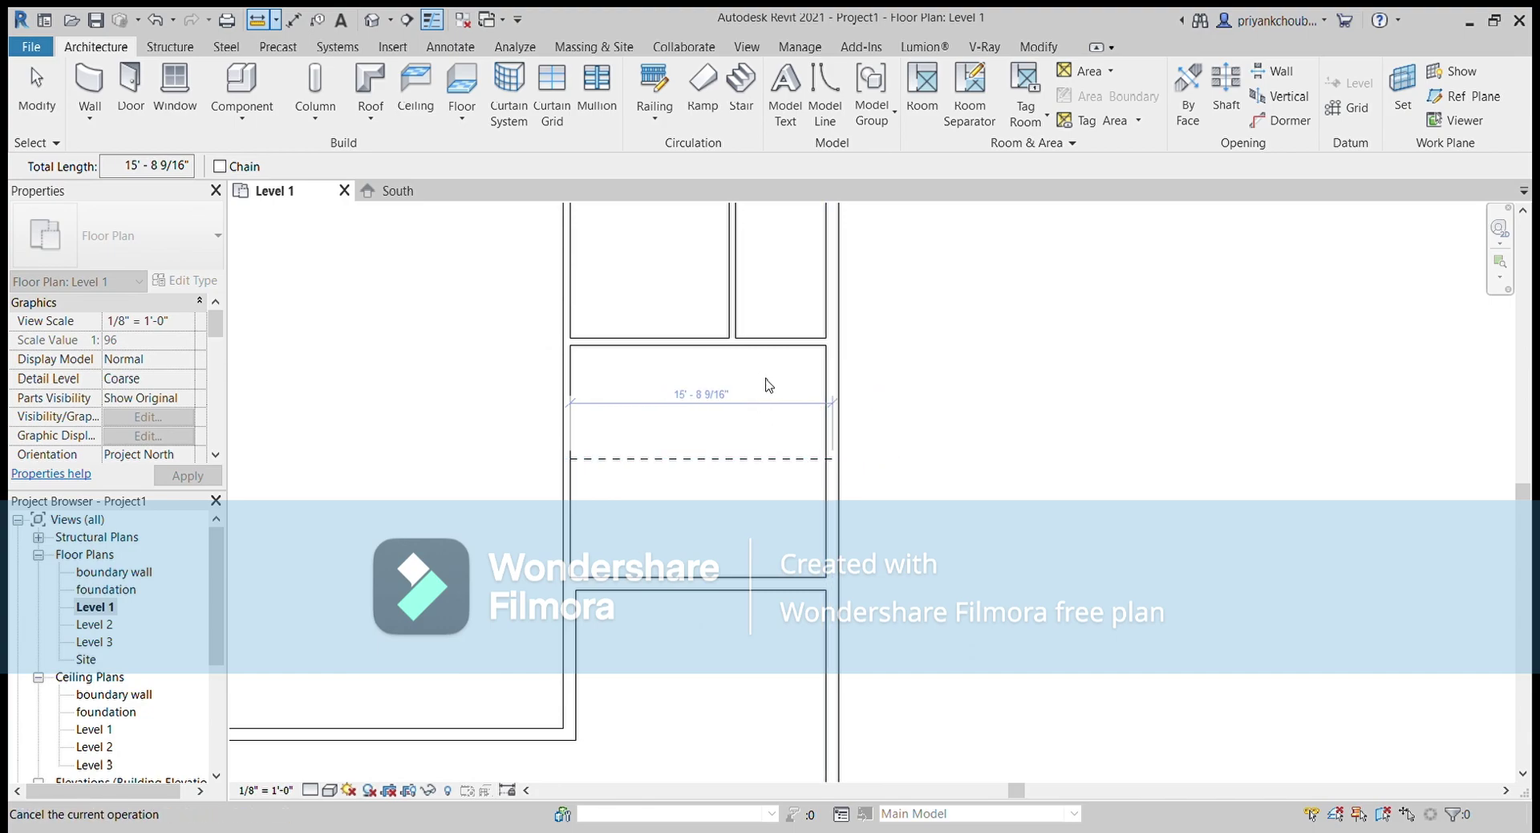
key("Escape")
key("Escape")
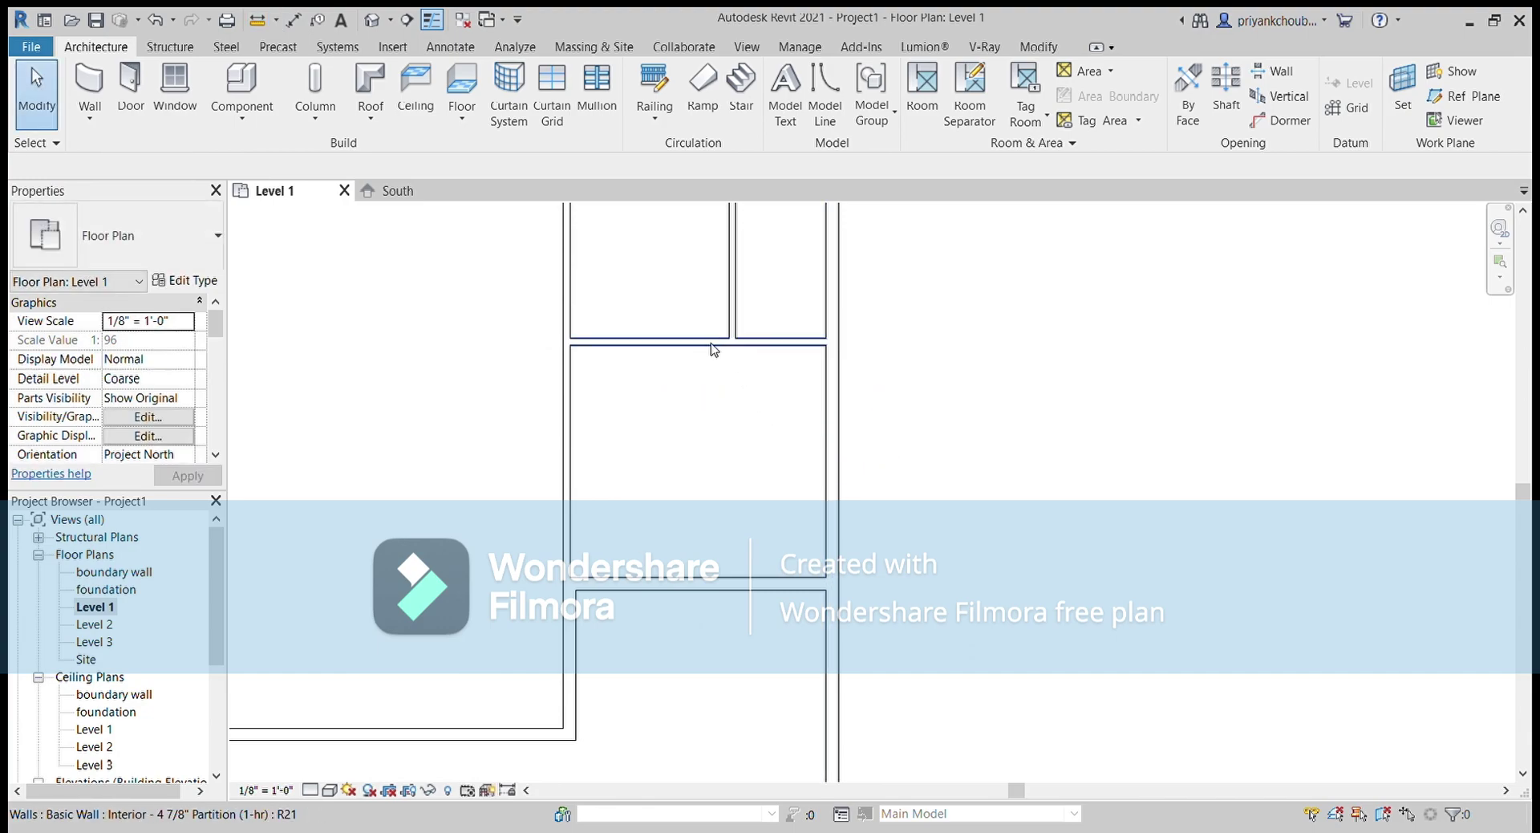
left_click(714, 347)
Set the central room's depth to 13' between wall faces using the partition's temporary dimension
middle_click_drag(684, 427, 630, 532)
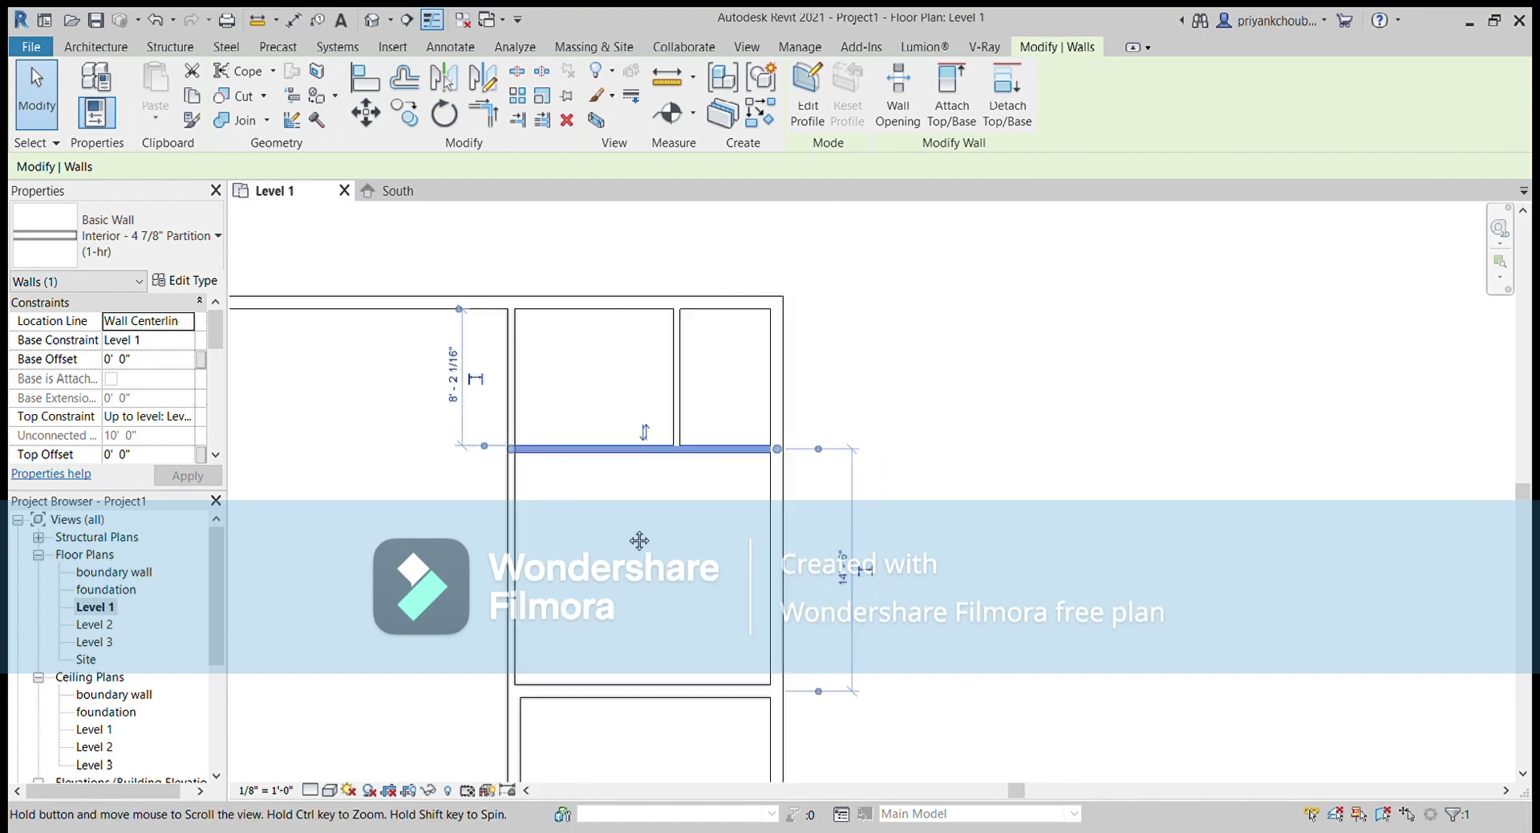
left_click(818, 450)
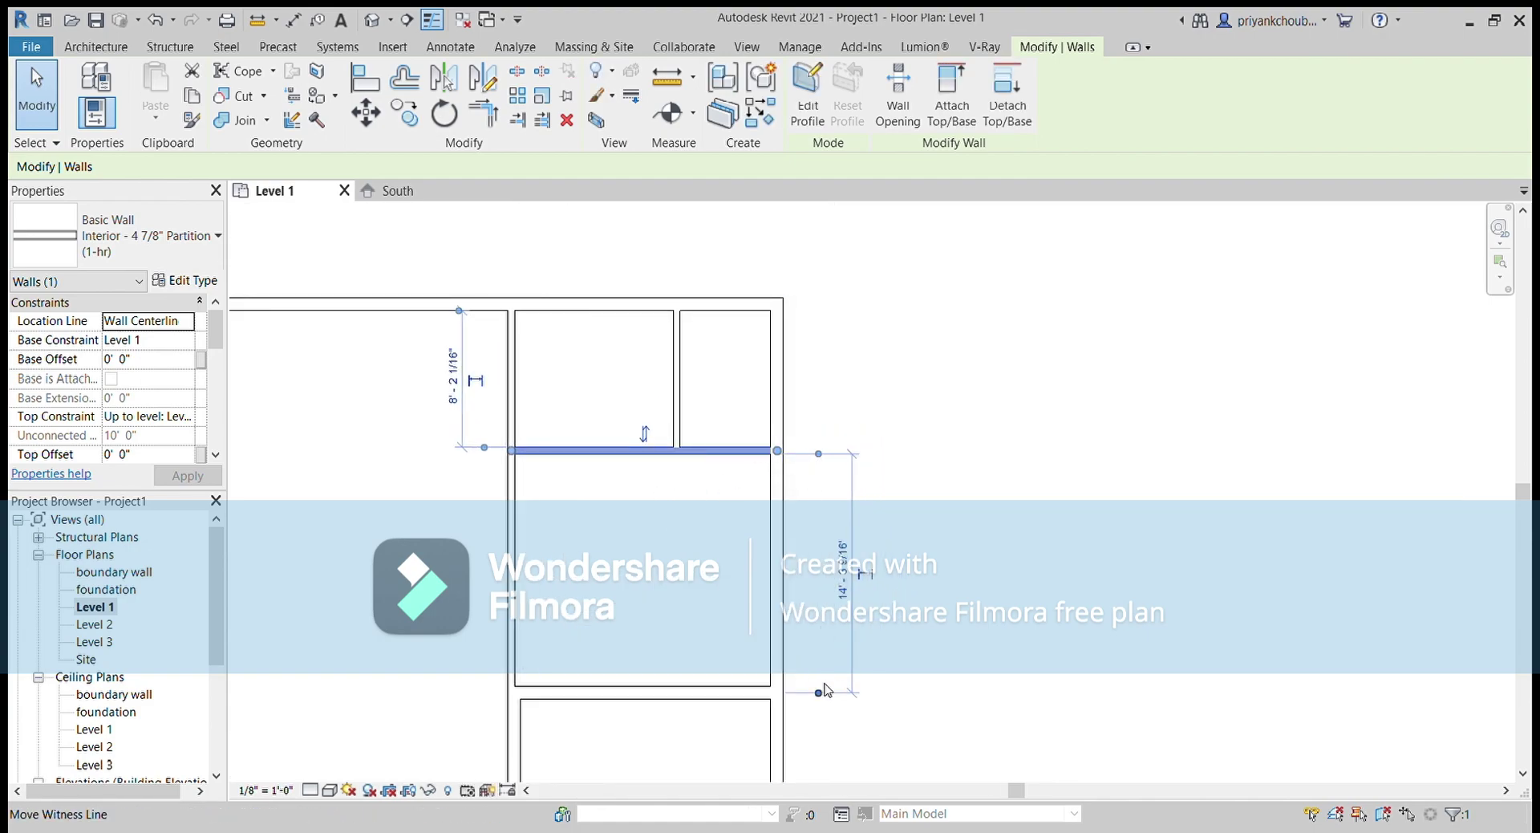
left_click_drag(816, 687, 821, 698)
left_click(853, 589)
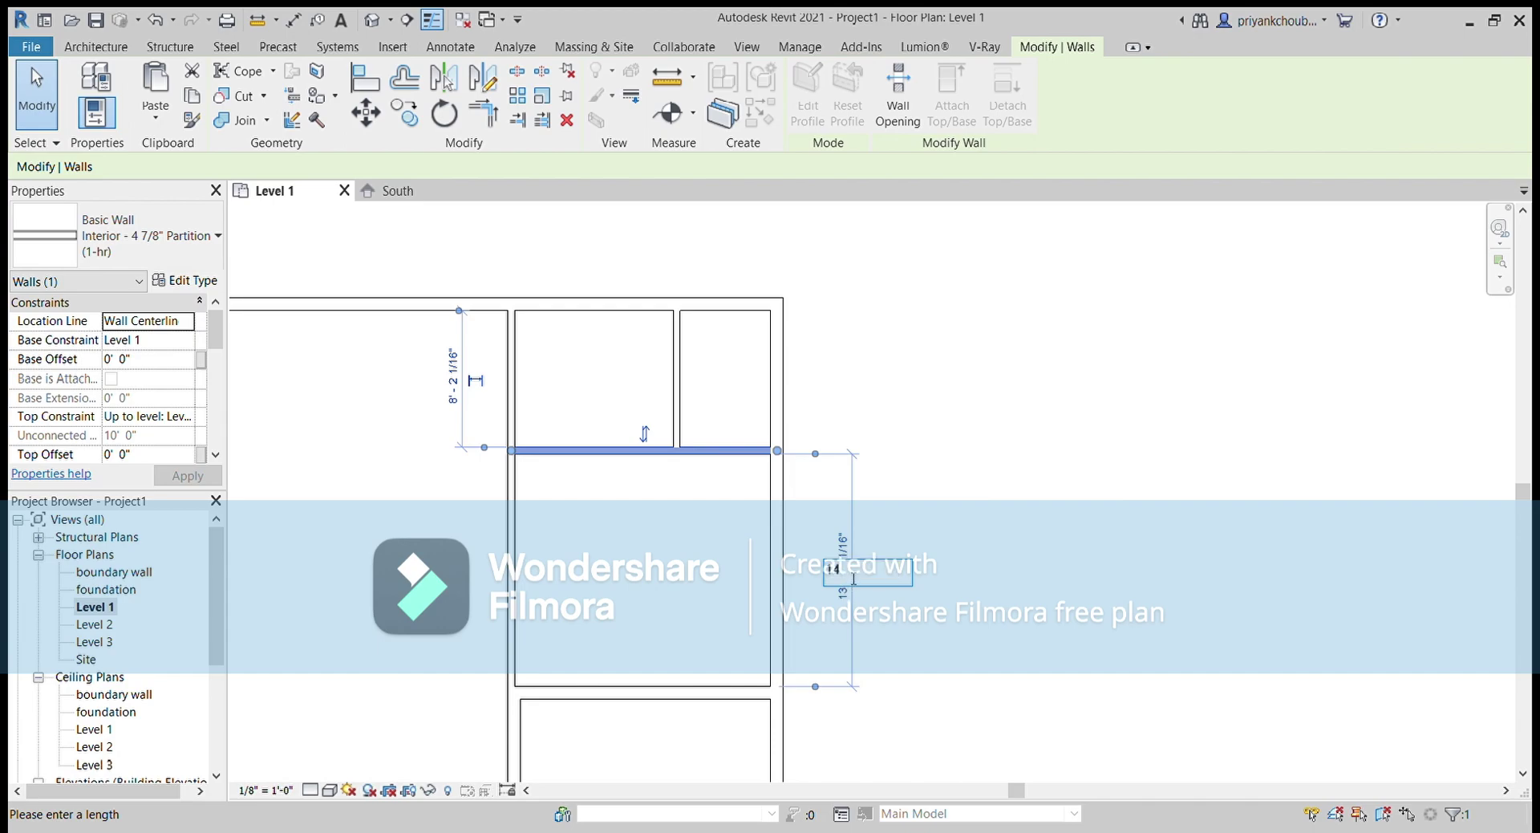
key("Return")
key("Escape")
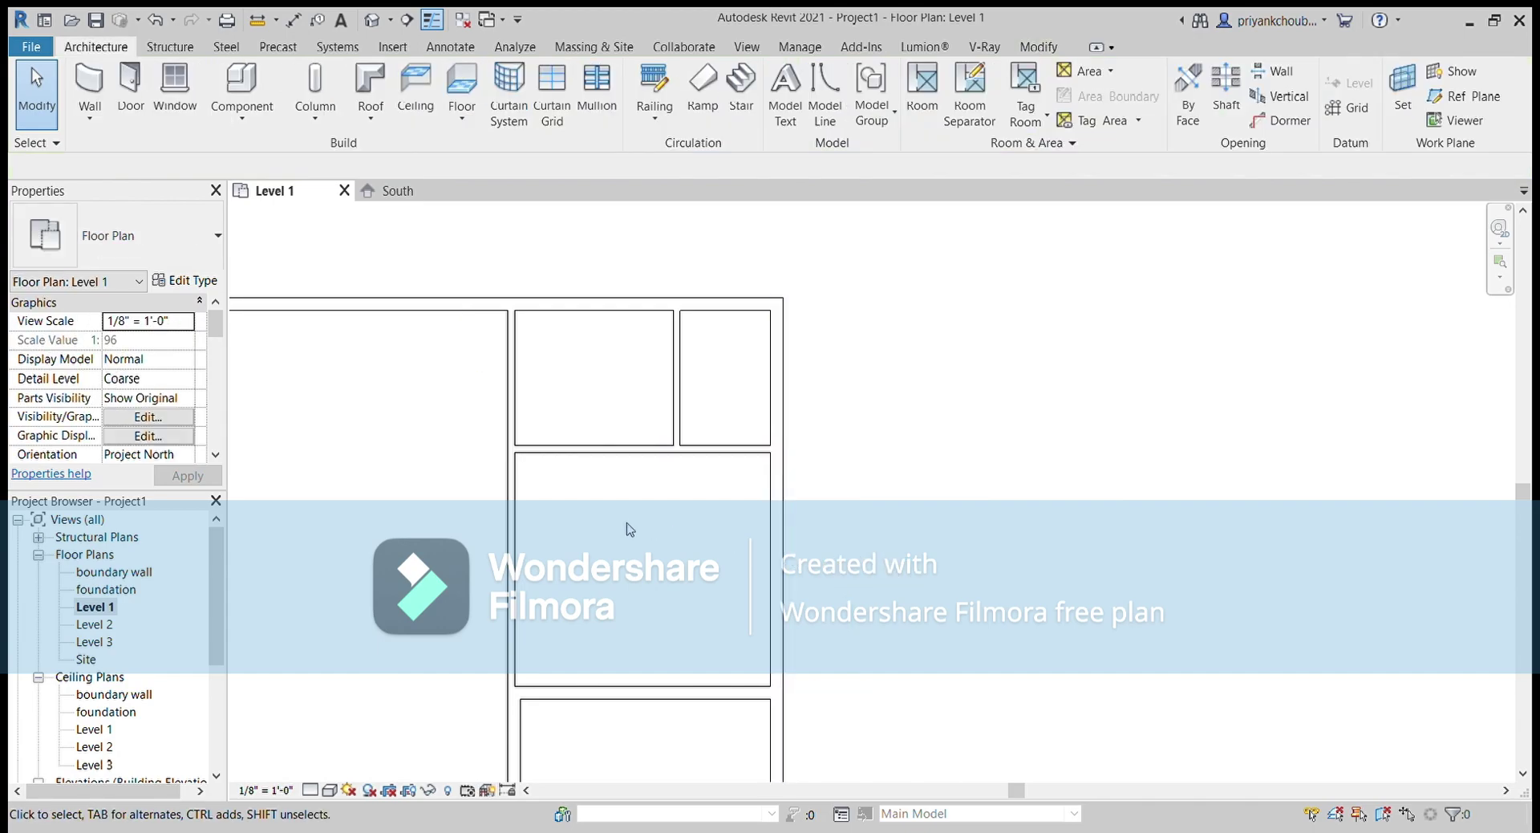
Pan and zoom out to centre the whole Level 1 house plan in view
middle_click_drag(562, 377, 674, 478)
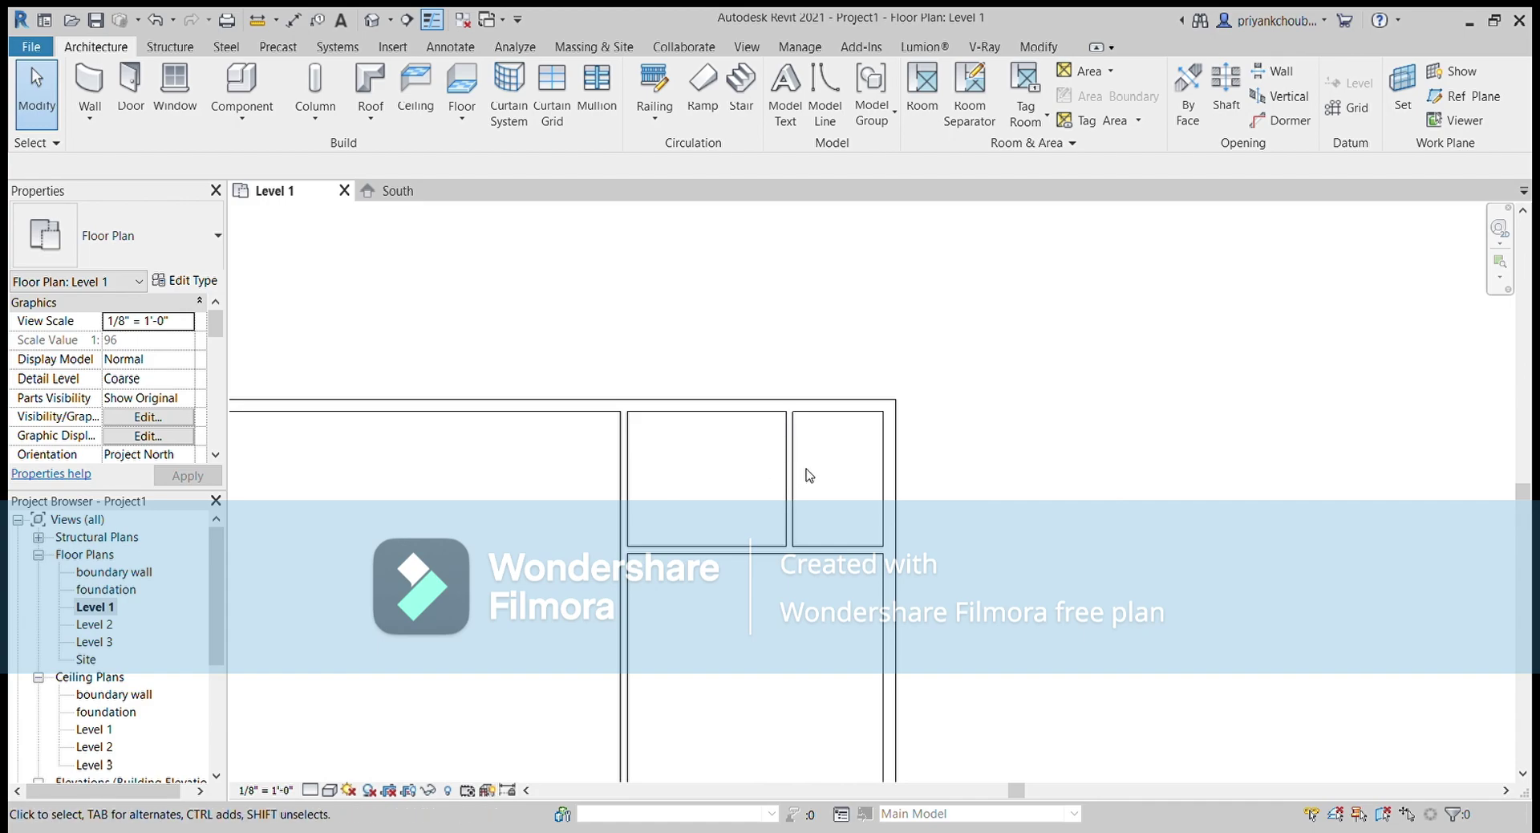
scroll(666, 465, "down", 1)
scroll(663, 473, "down", 1)
scroll(690, 486, "down", 1)
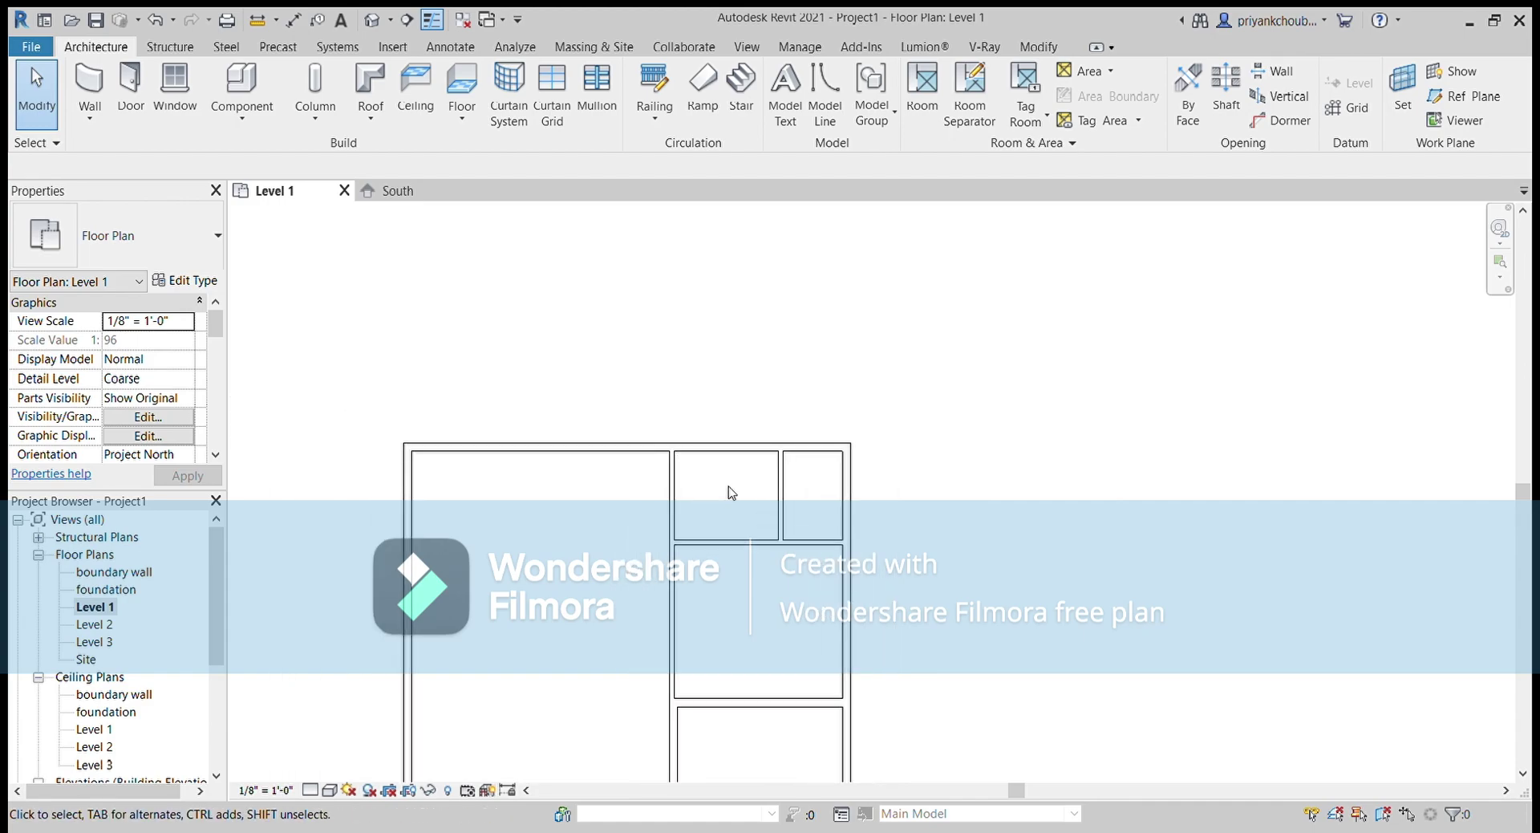
middle_click_drag(749, 508, 770, 319)
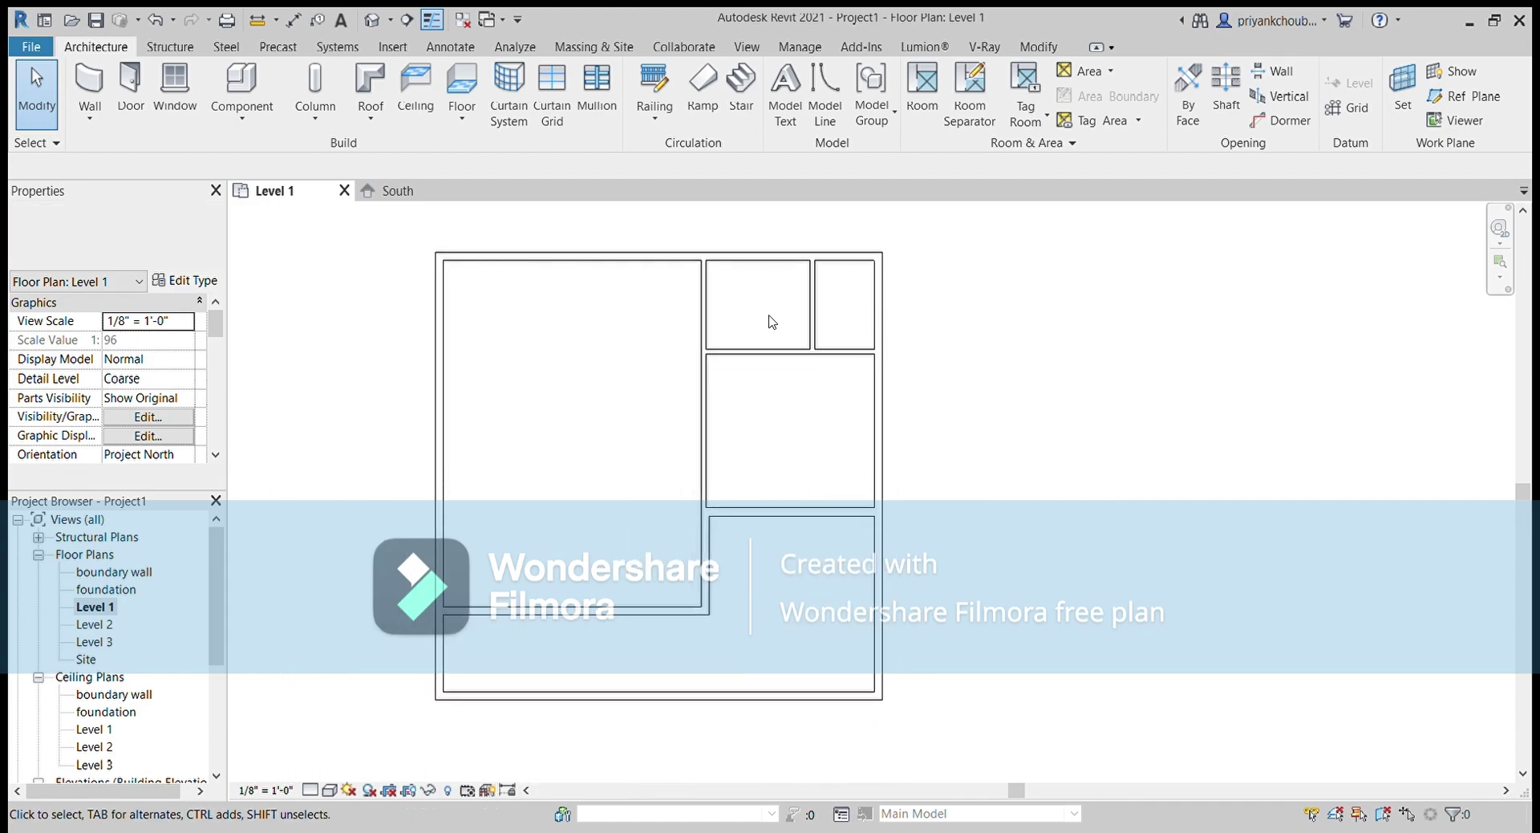
middle_click_drag(702, 426, 761, 425)
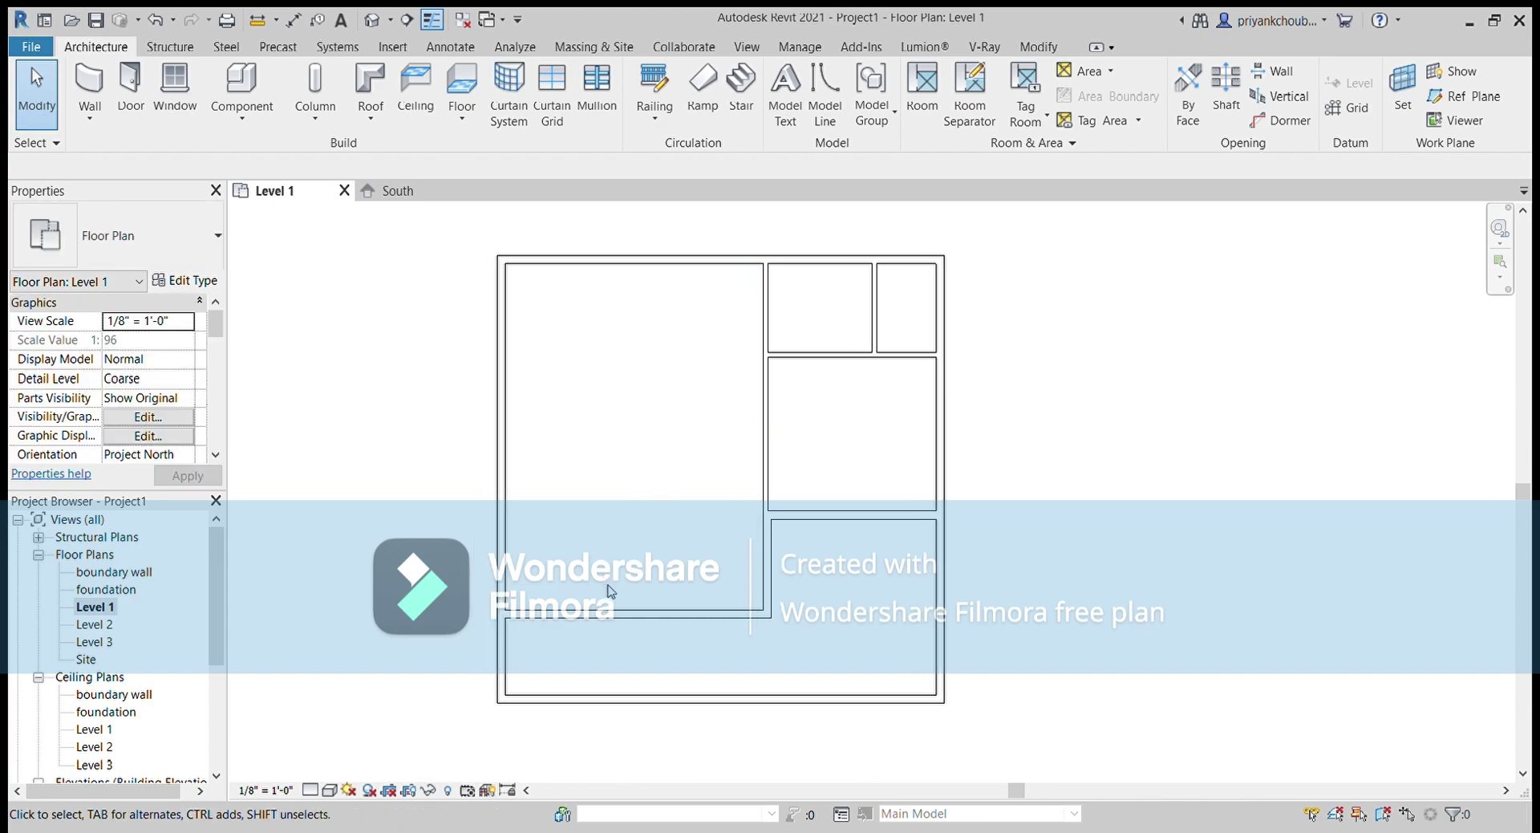
middle_click_drag(571, 473, 586, 522)
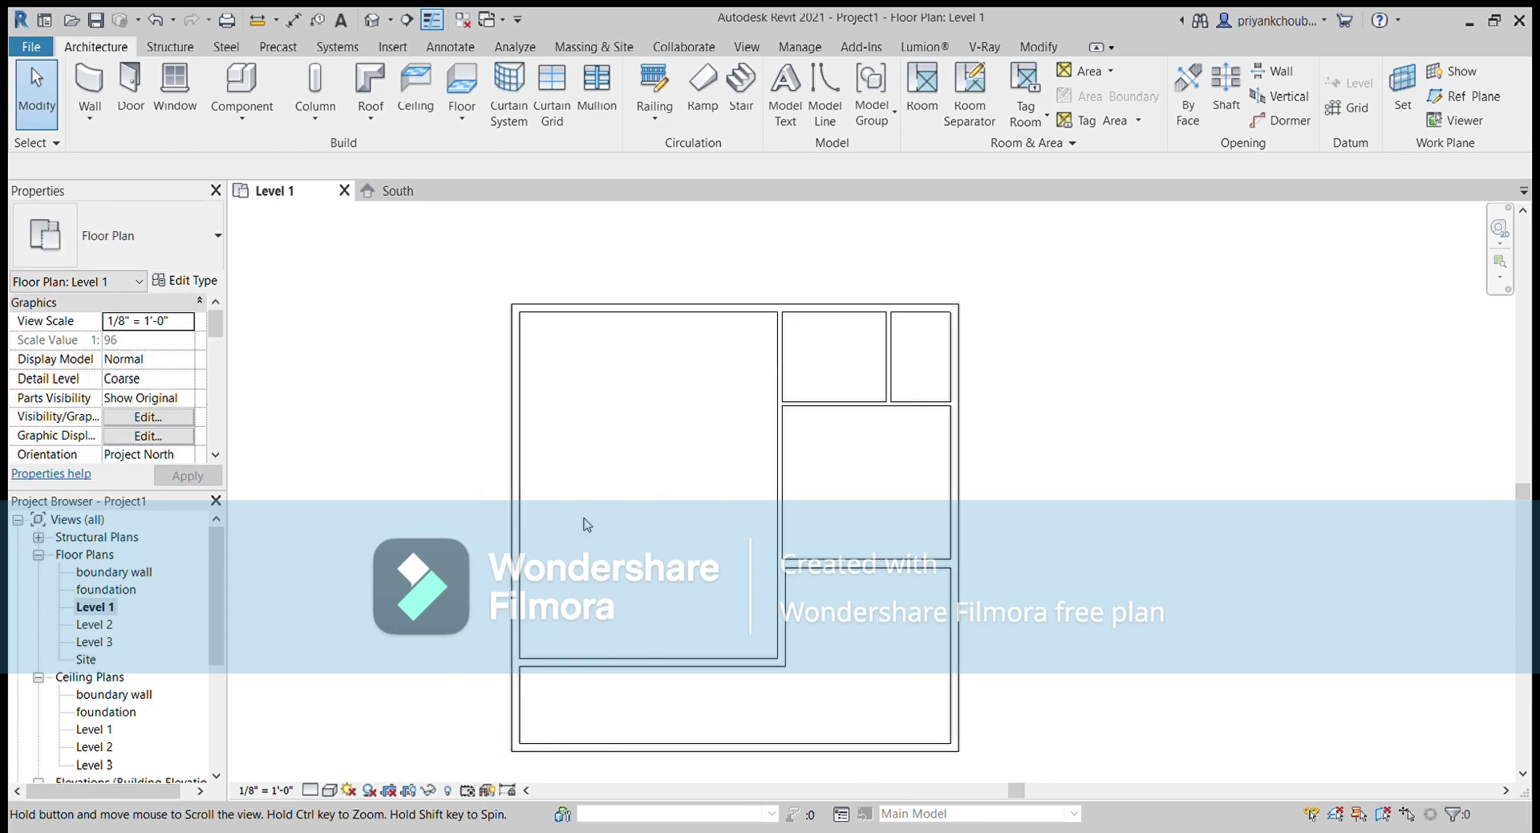
left_click(742, 88)
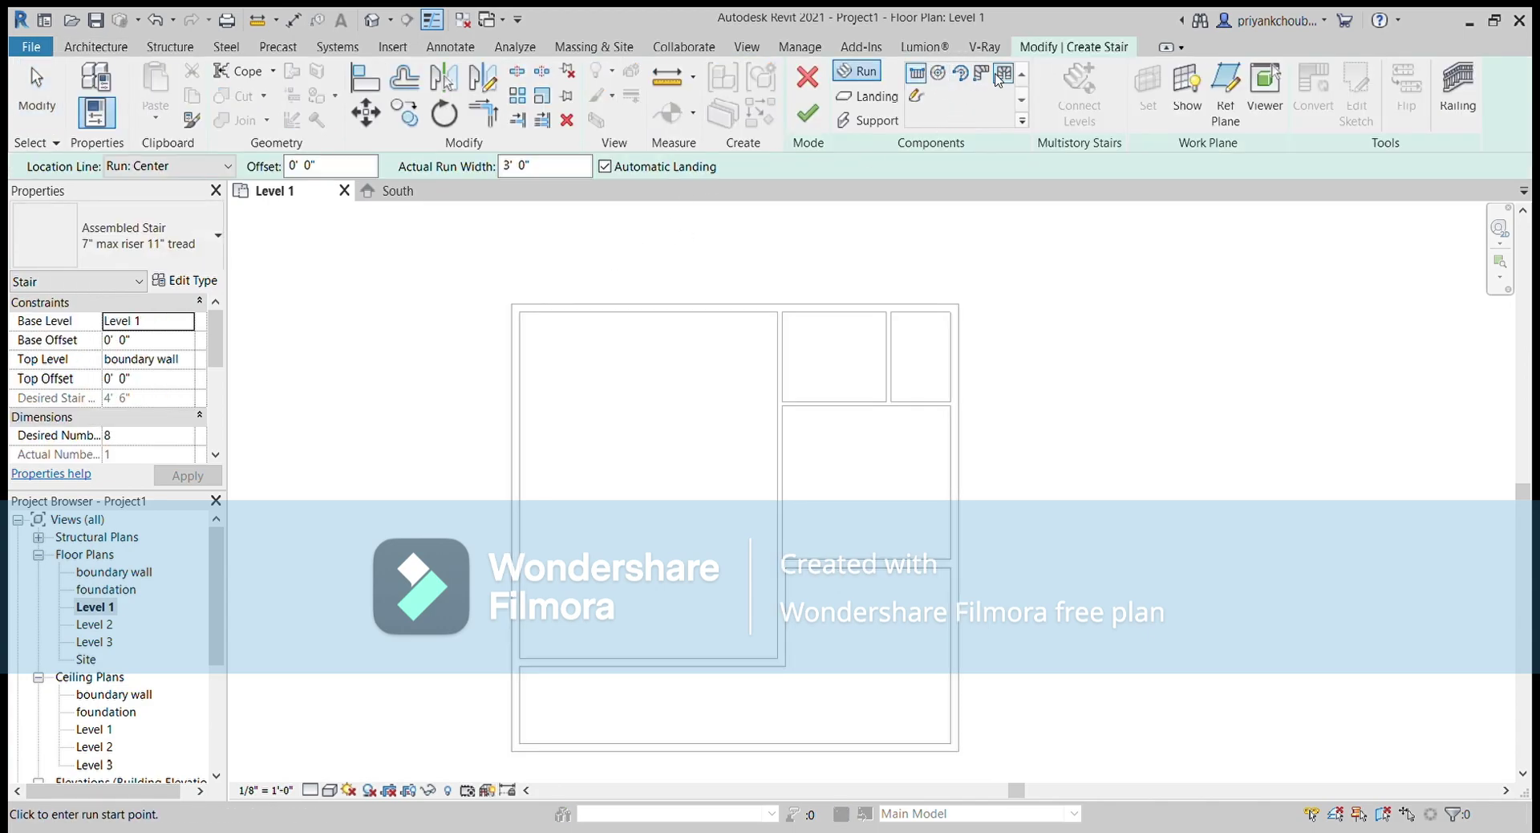
left_click(999, 78)
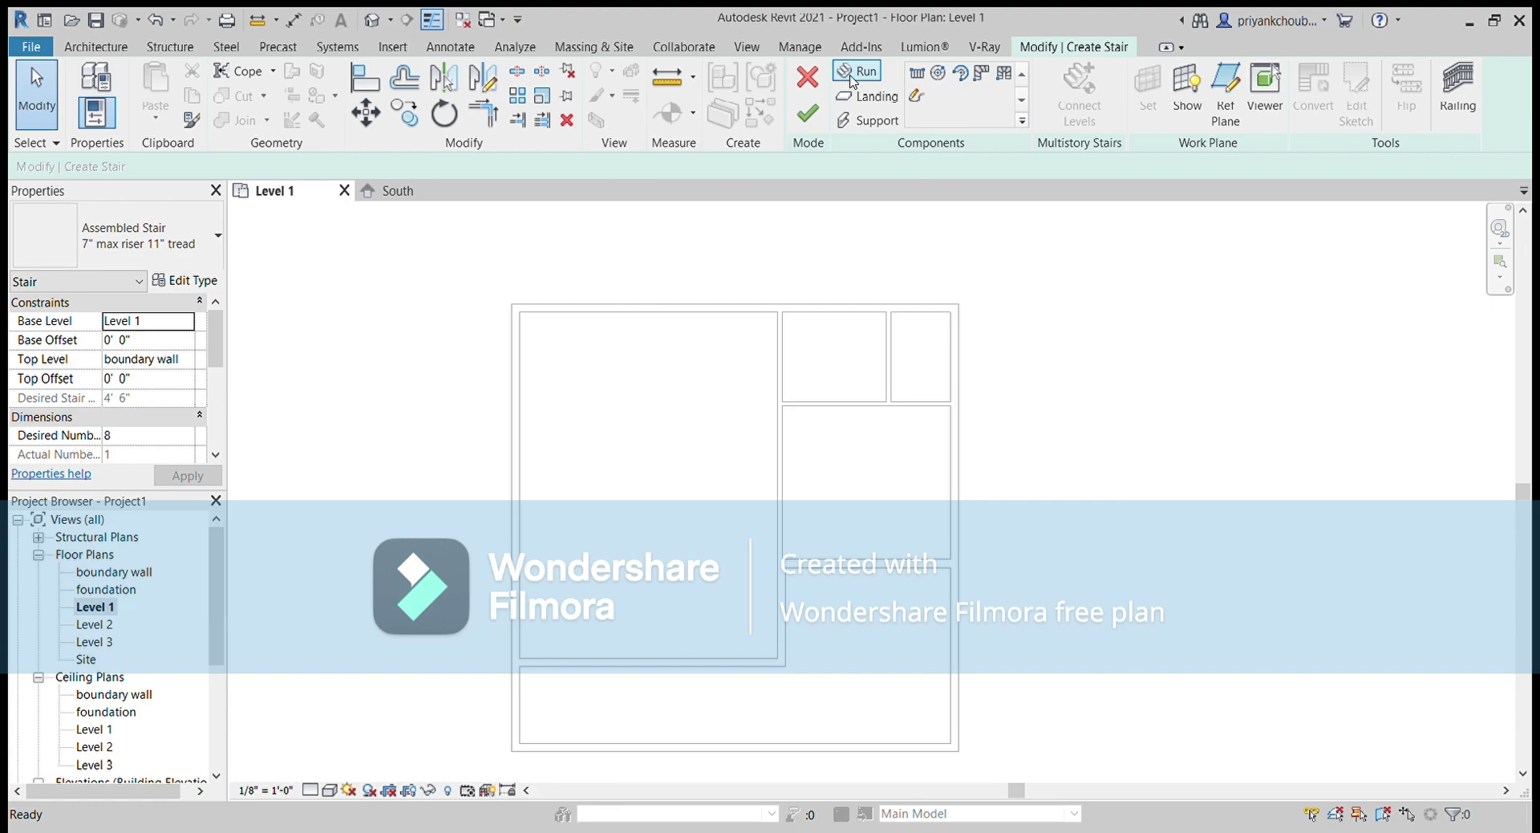
left_click(852, 74)
scroll(680, 399, "up", 2)
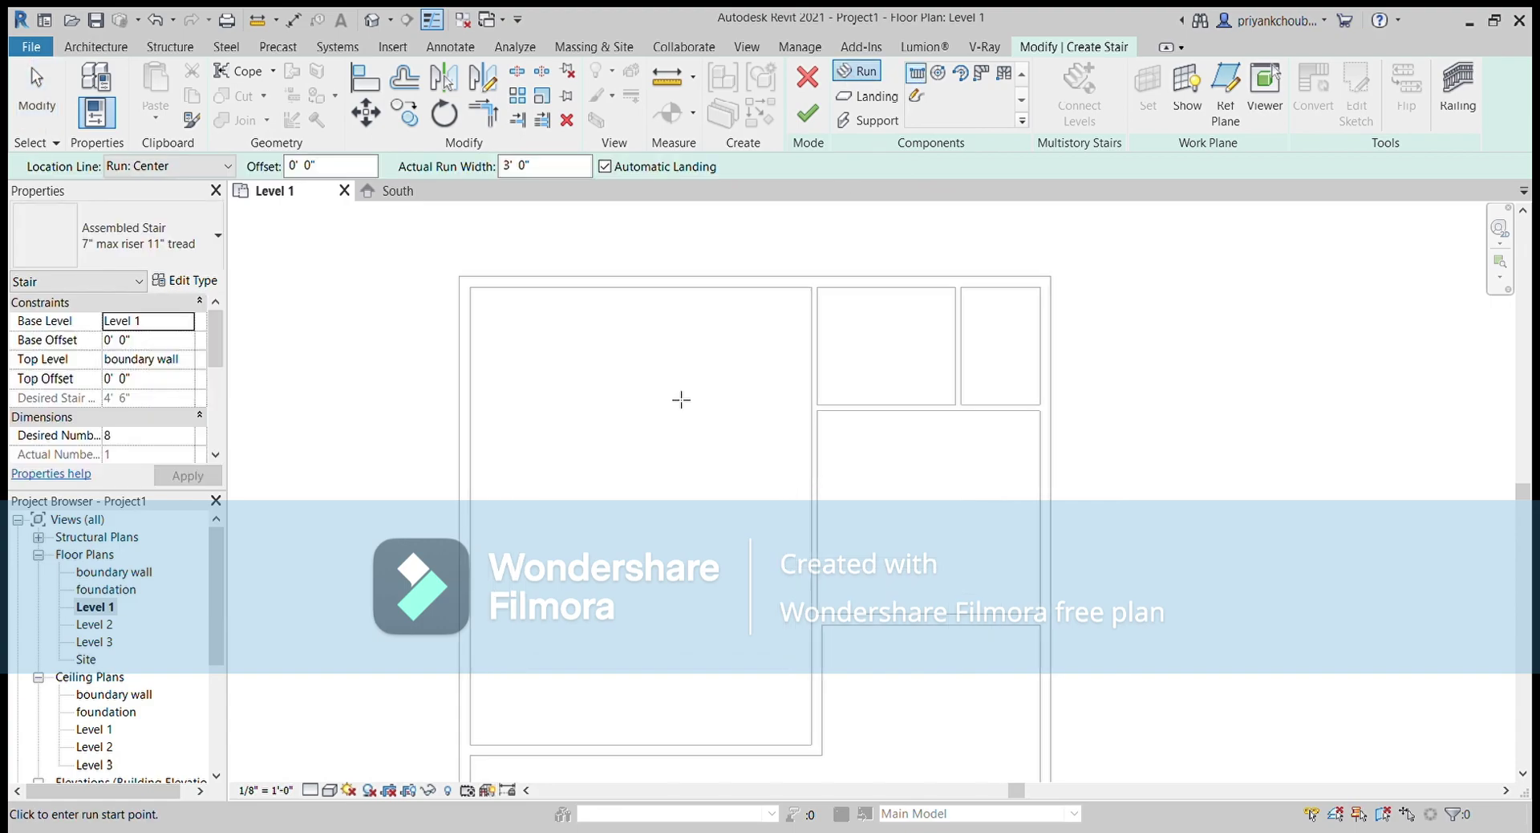
left_click(669, 411)
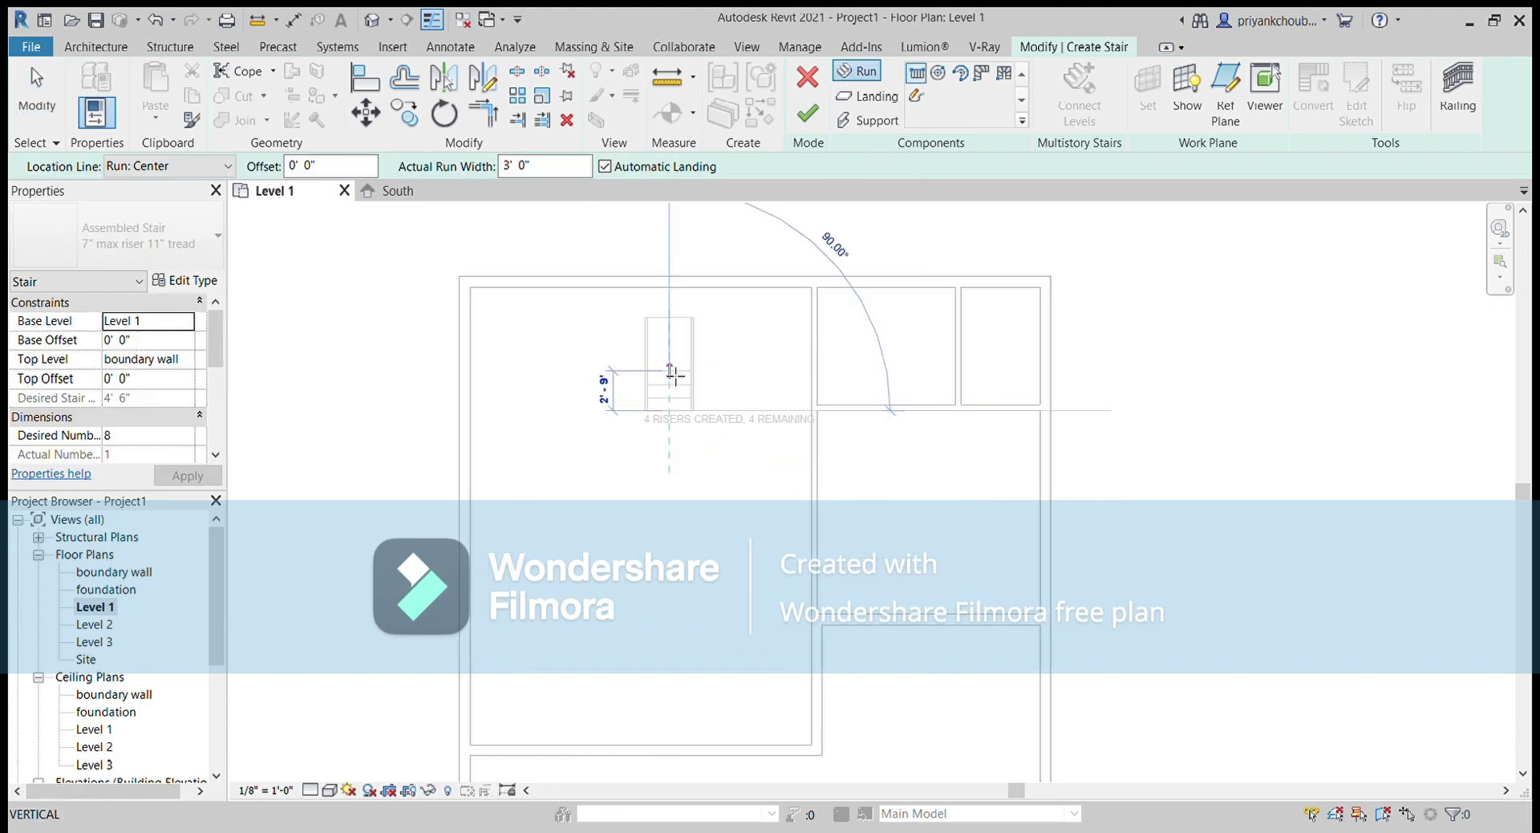
left_click(670, 318)
scroll(672, 321, "up", 1)
scroll(666, 327, "up", 1)
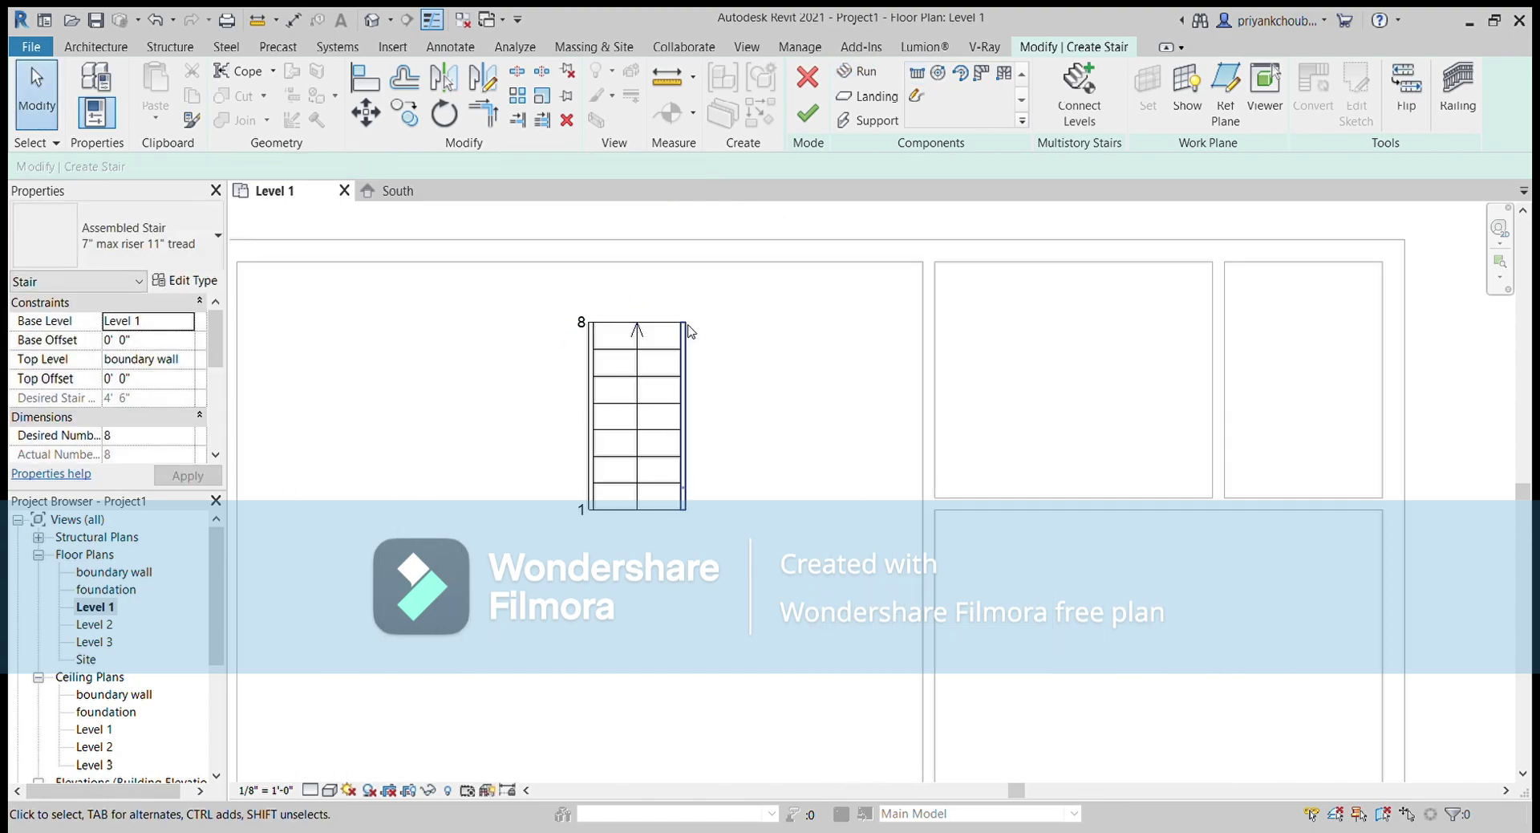
key("Escape")
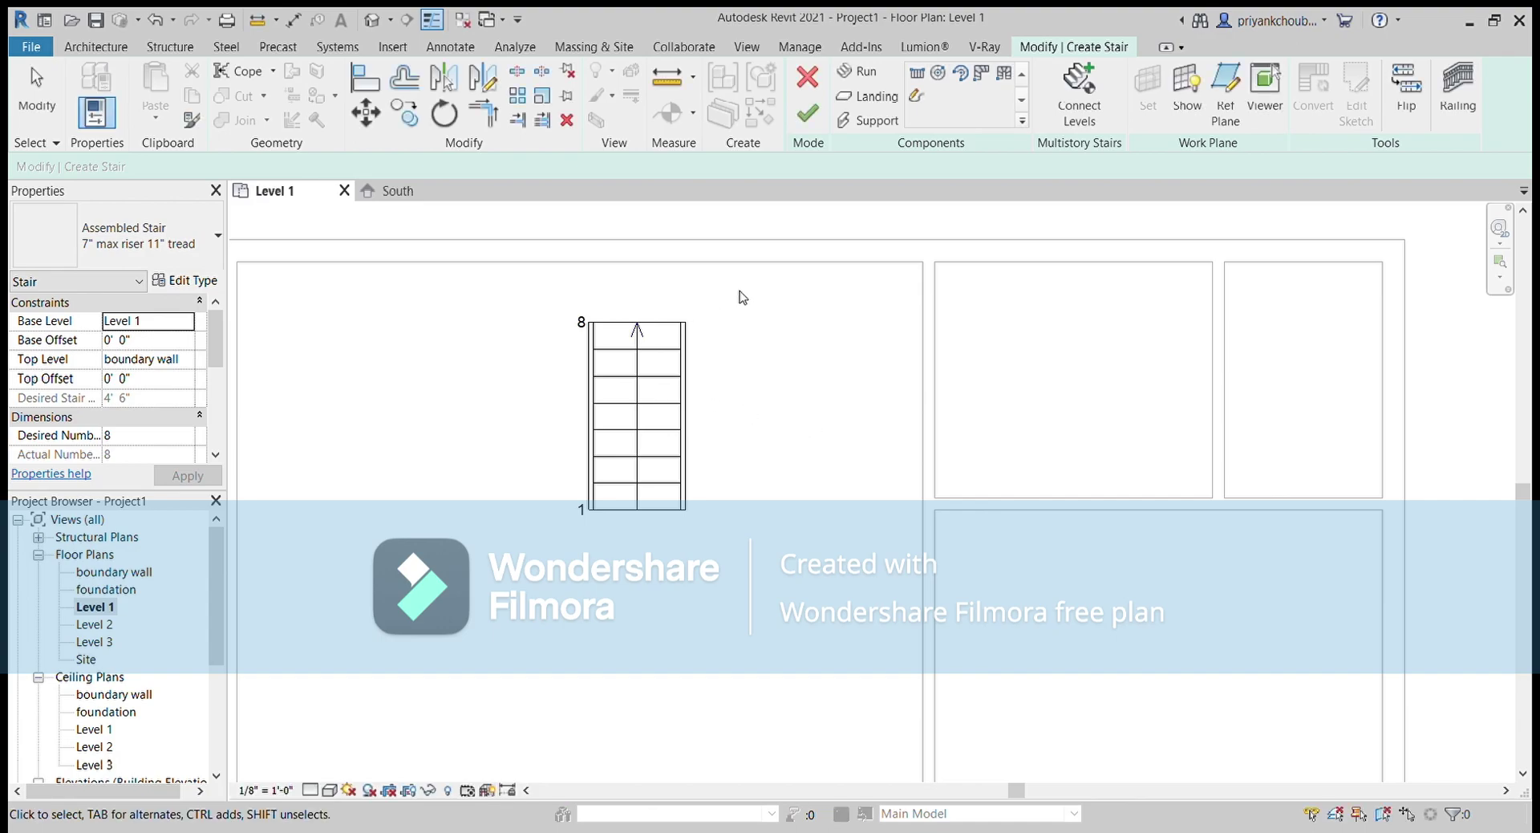
mouse_move(738, 290)
left_mouse_down()
mouse_move(536, 561)
mouse_move(550, 544)
left_mouse_up()
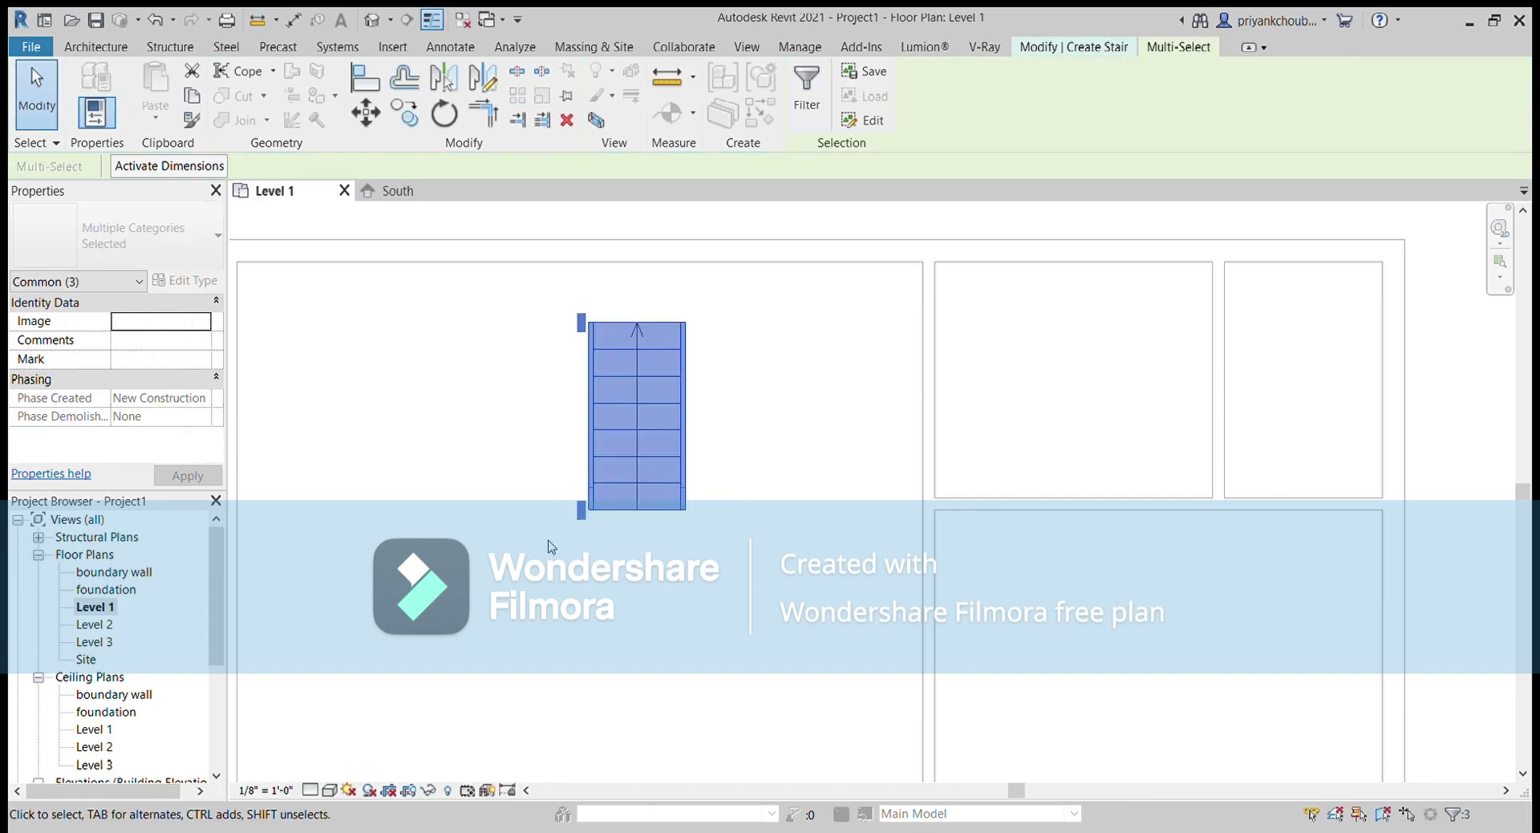
key("Delete")
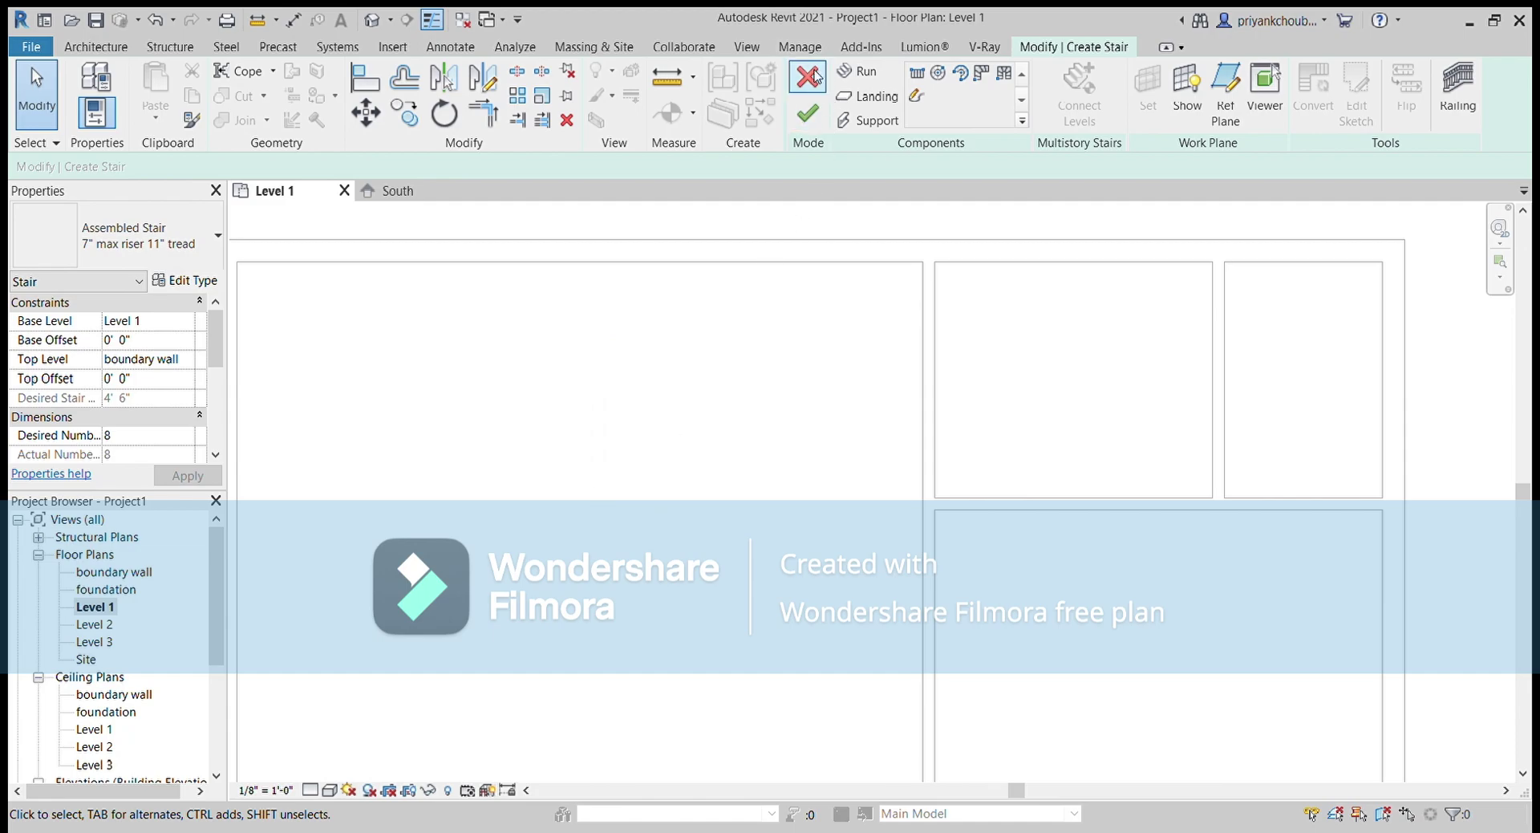
left_click(810, 77)
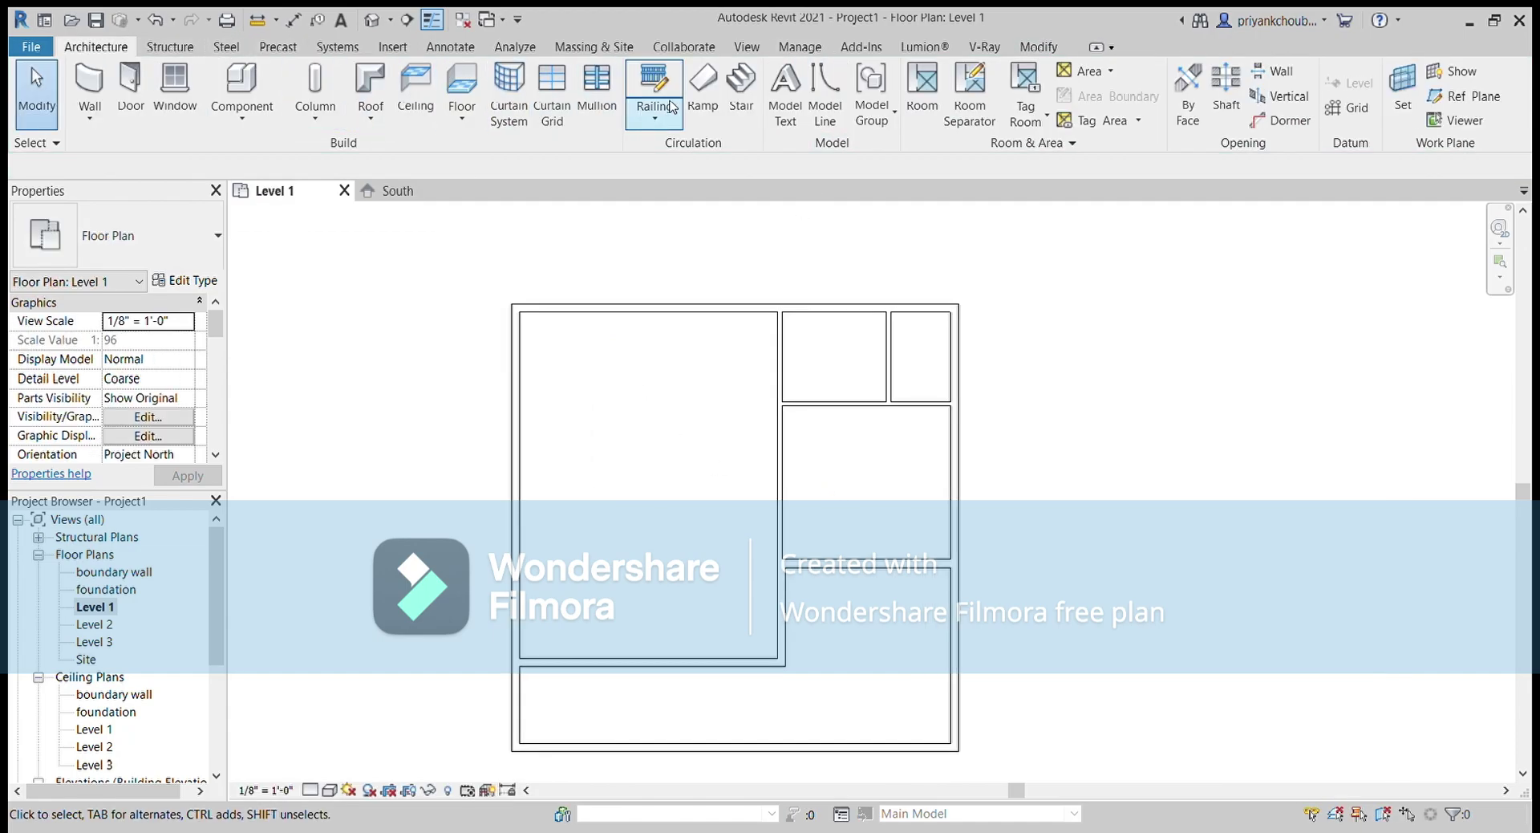
Draw model lines outlining the stair box and a small rectangle against the top wall
left_click(824, 89)
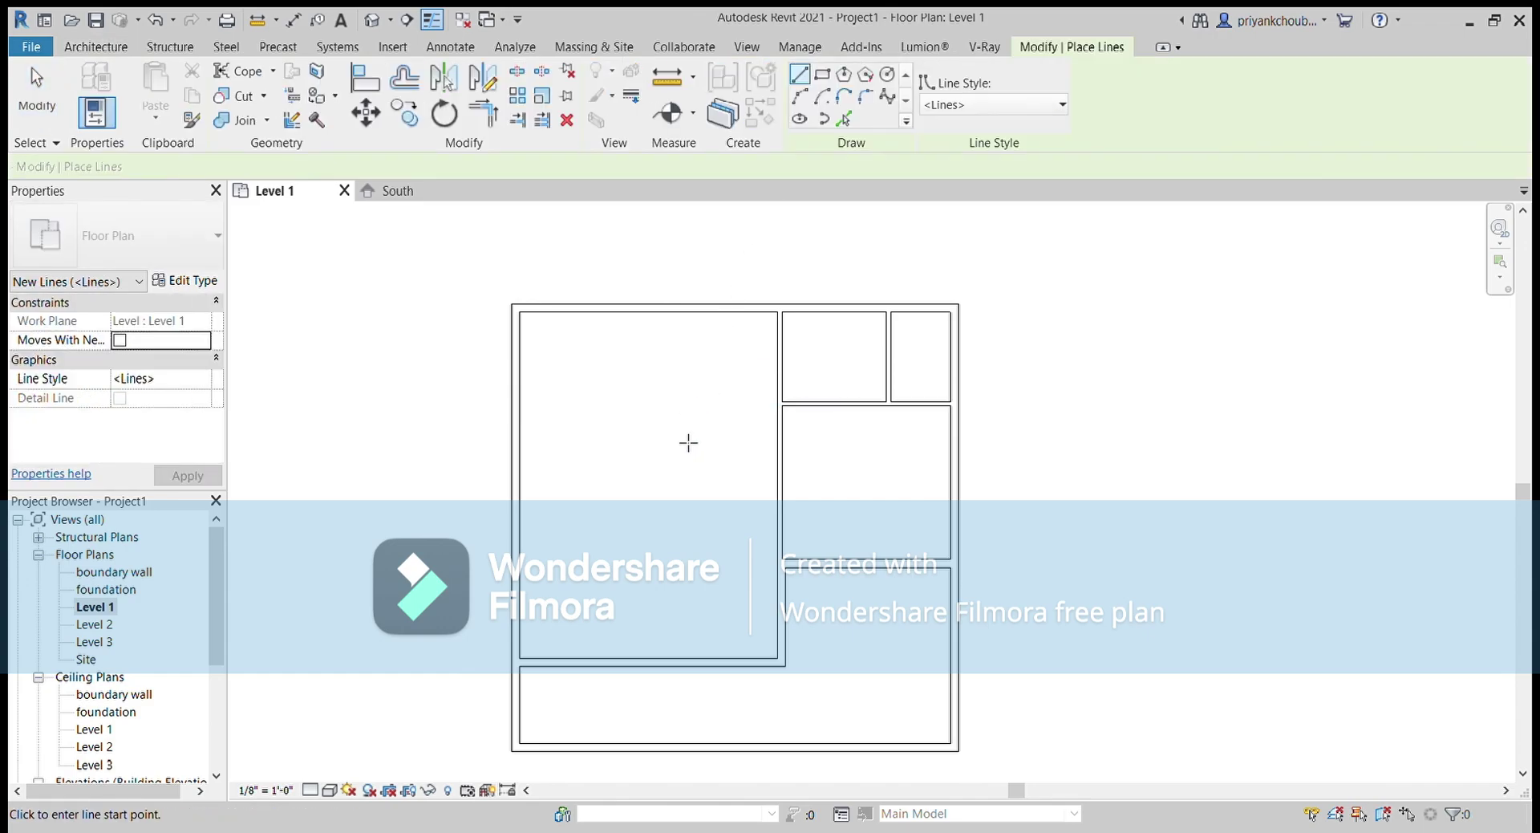
scroll(690, 395, "up", 2)
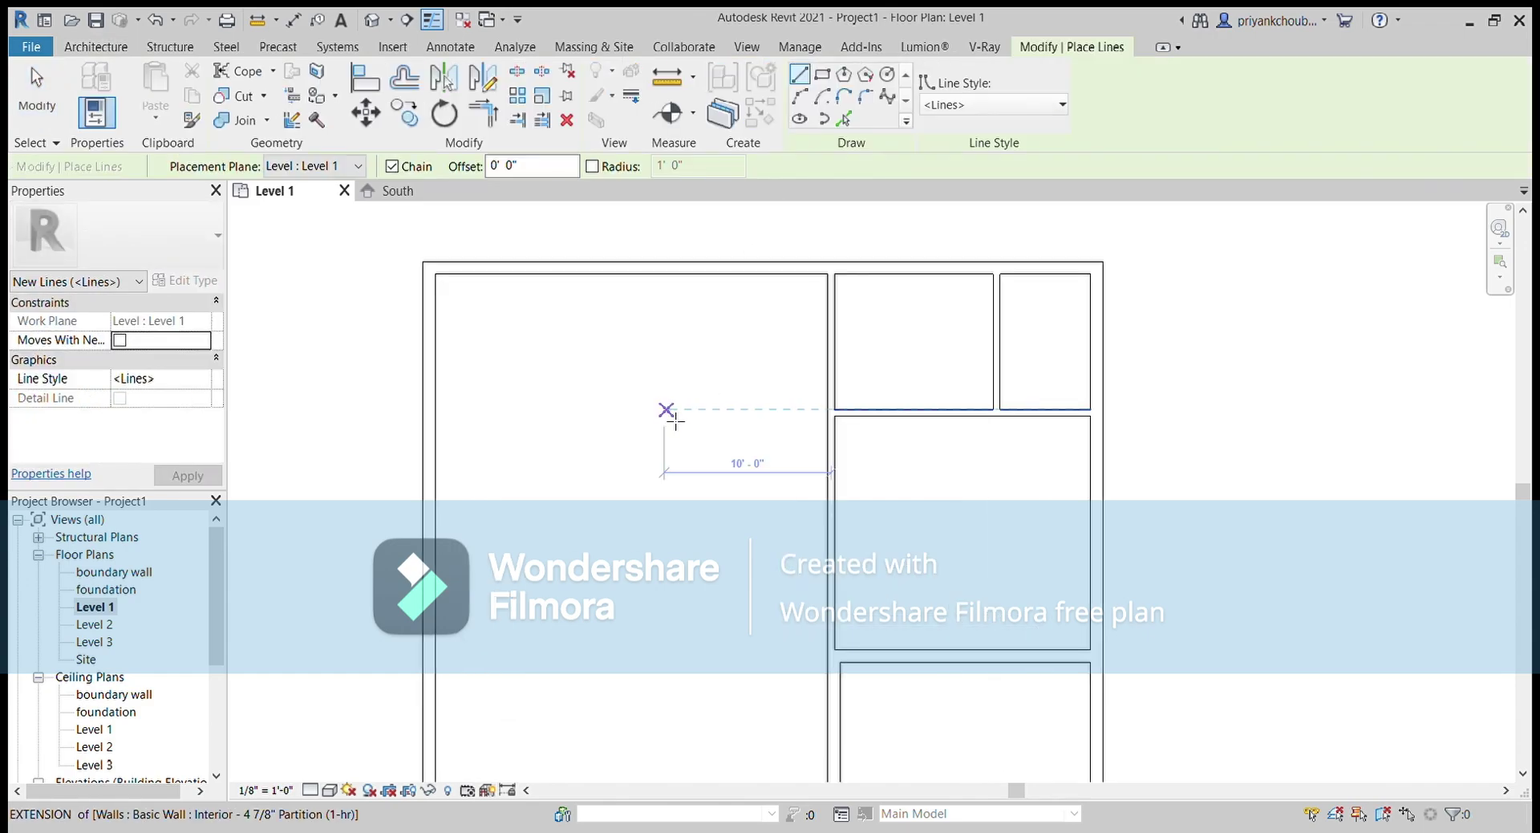
left_click(678, 417)
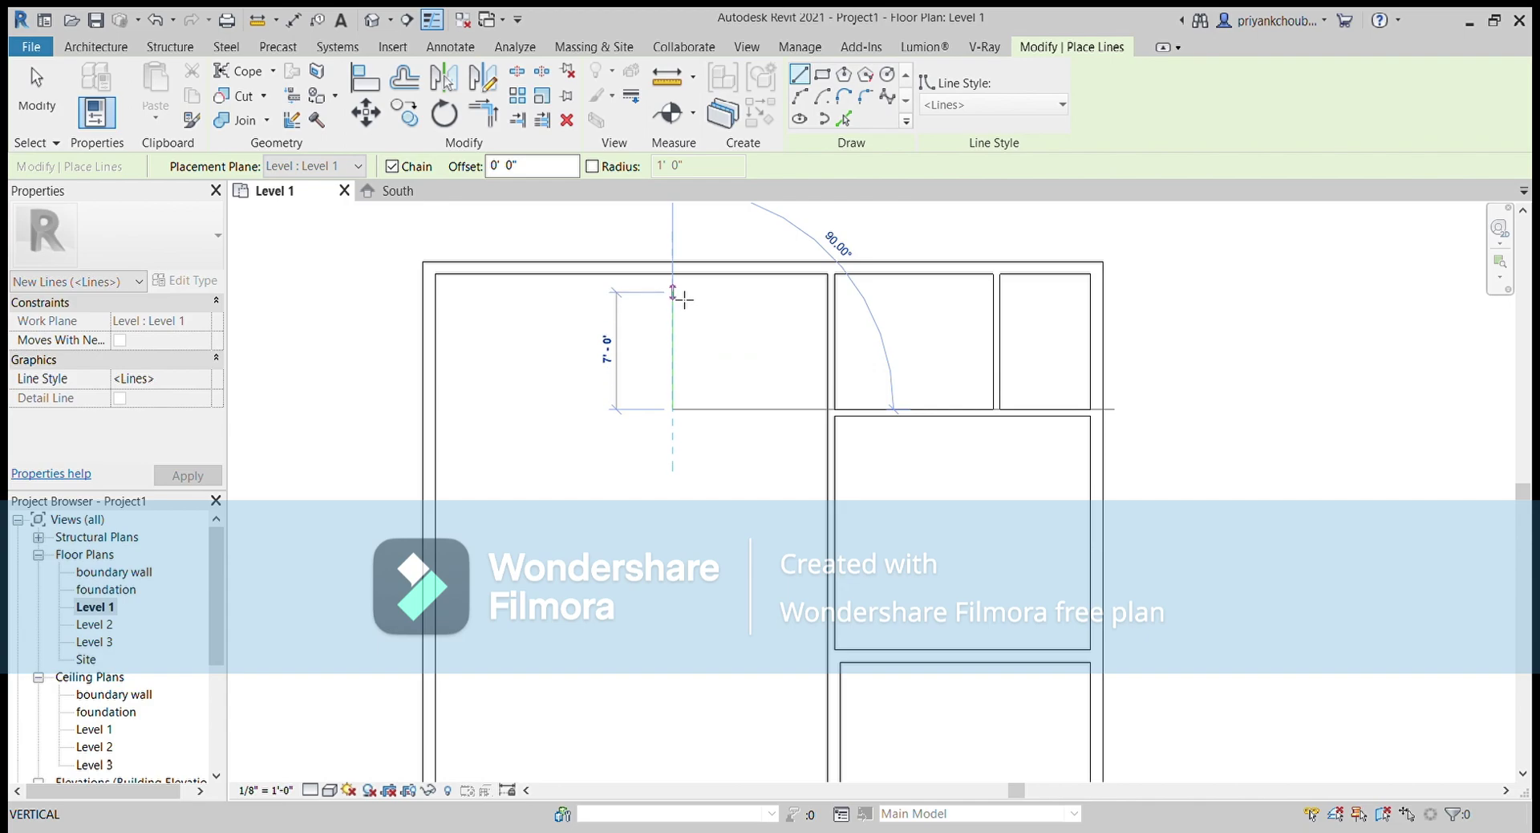
left_click(673, 277)
scroll(711, 281, "up", 2)
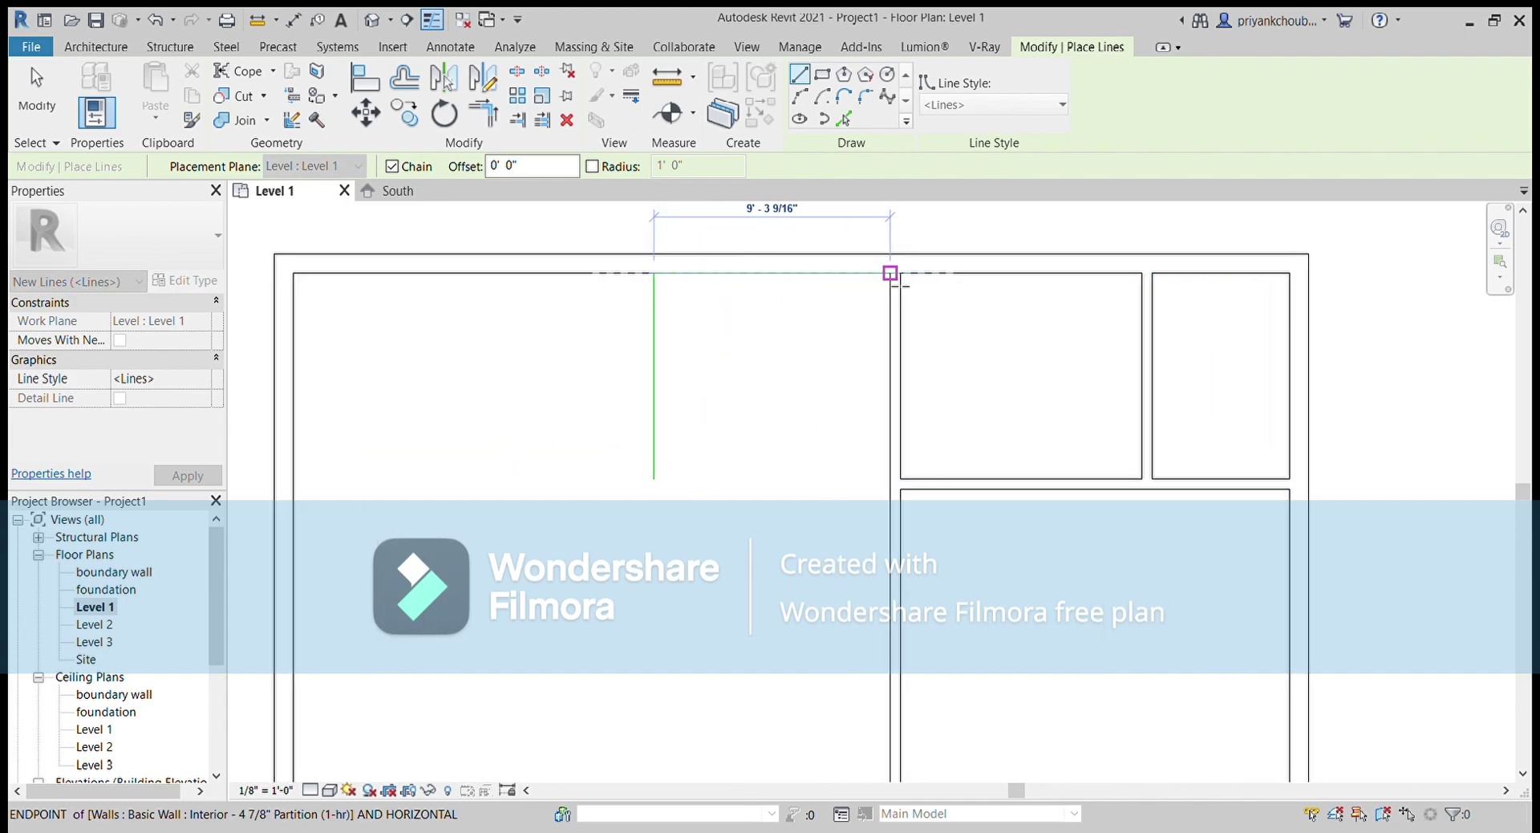
left_click(891, 273)
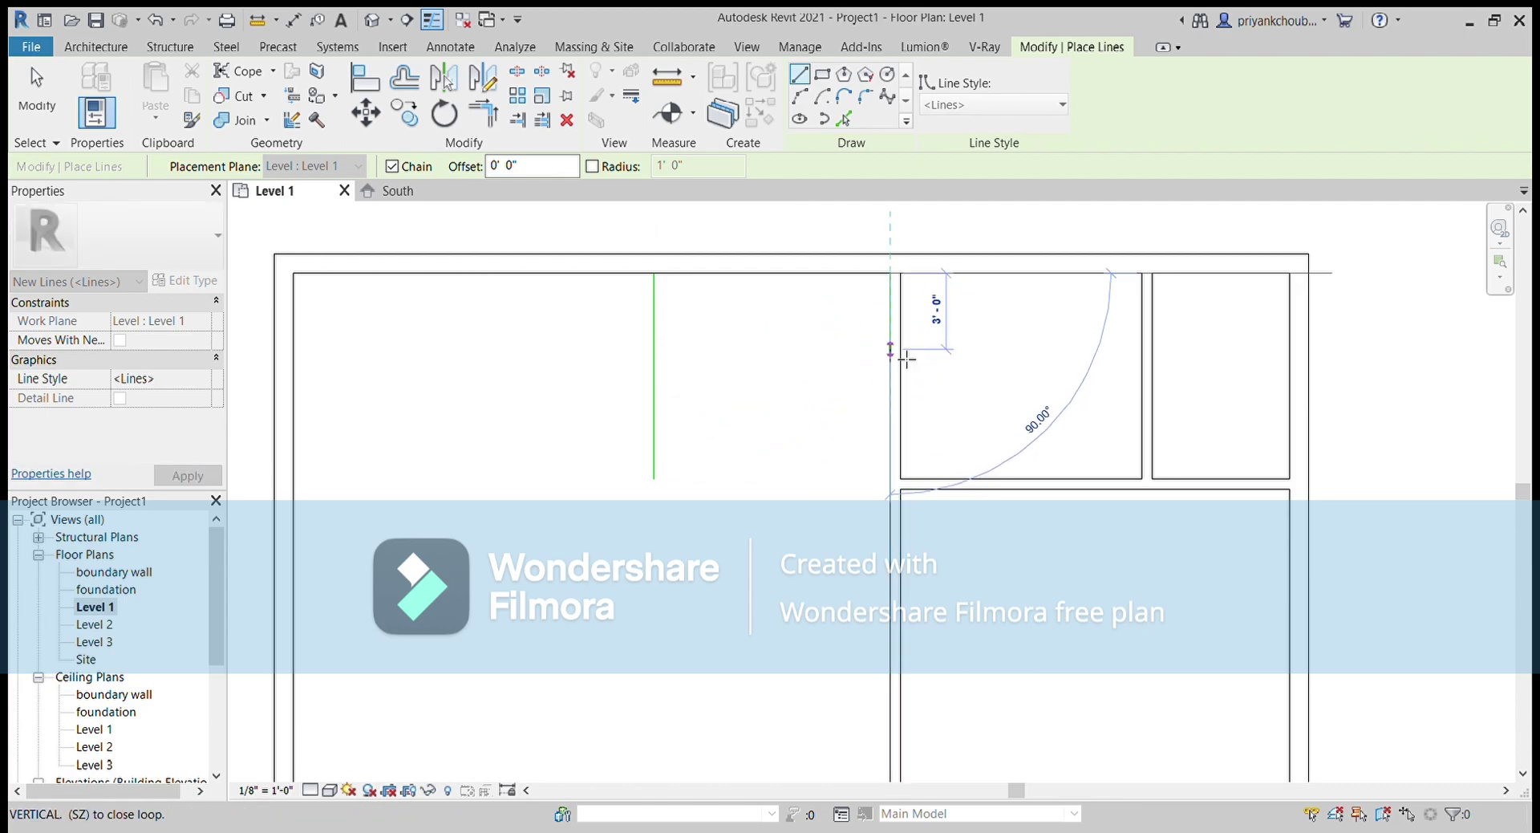
left_click(890, 349)
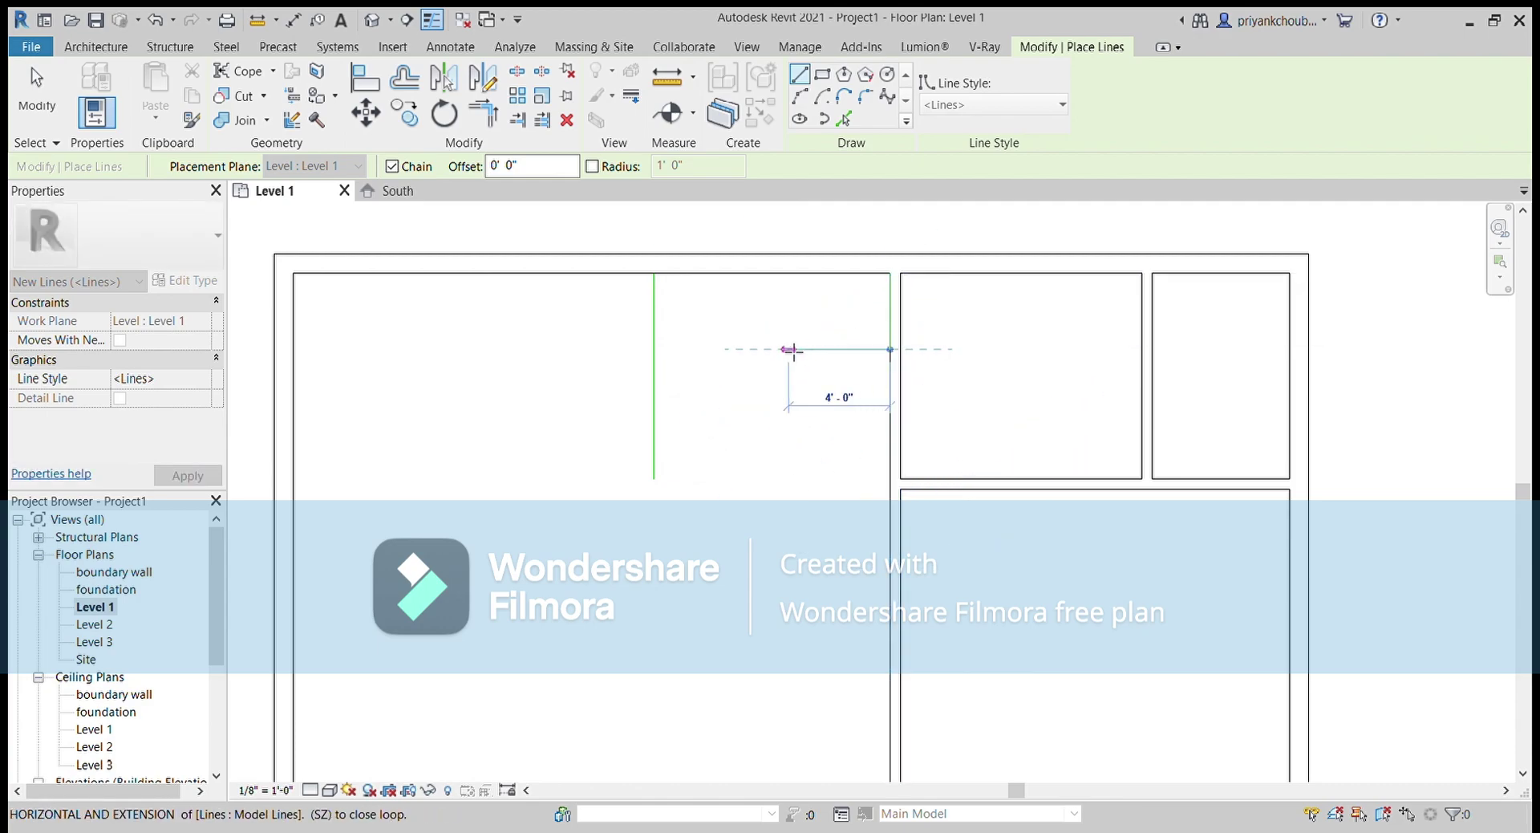
left_click(739, 349)
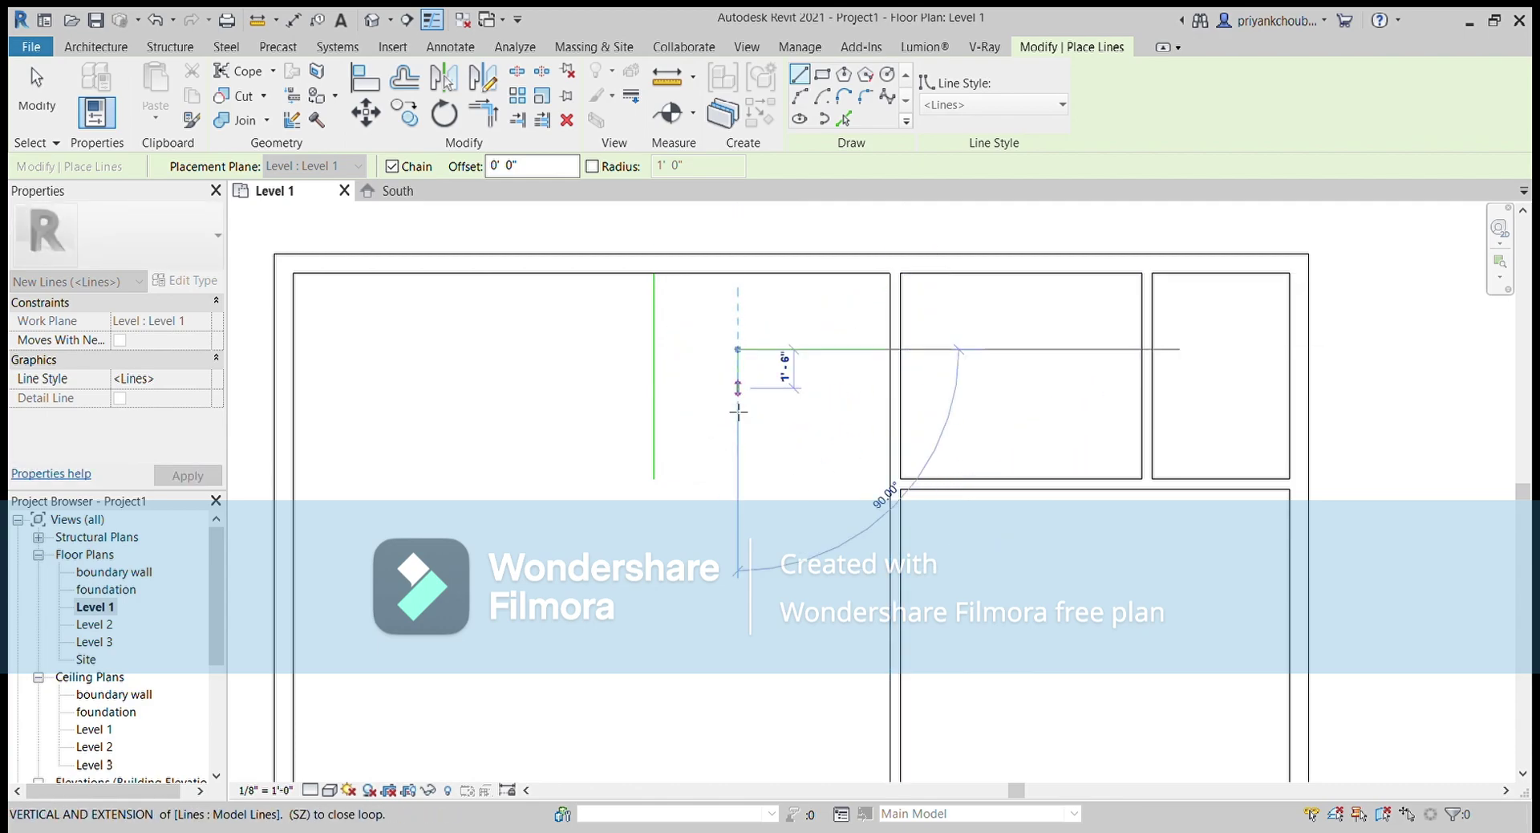
left_click(738, 479)
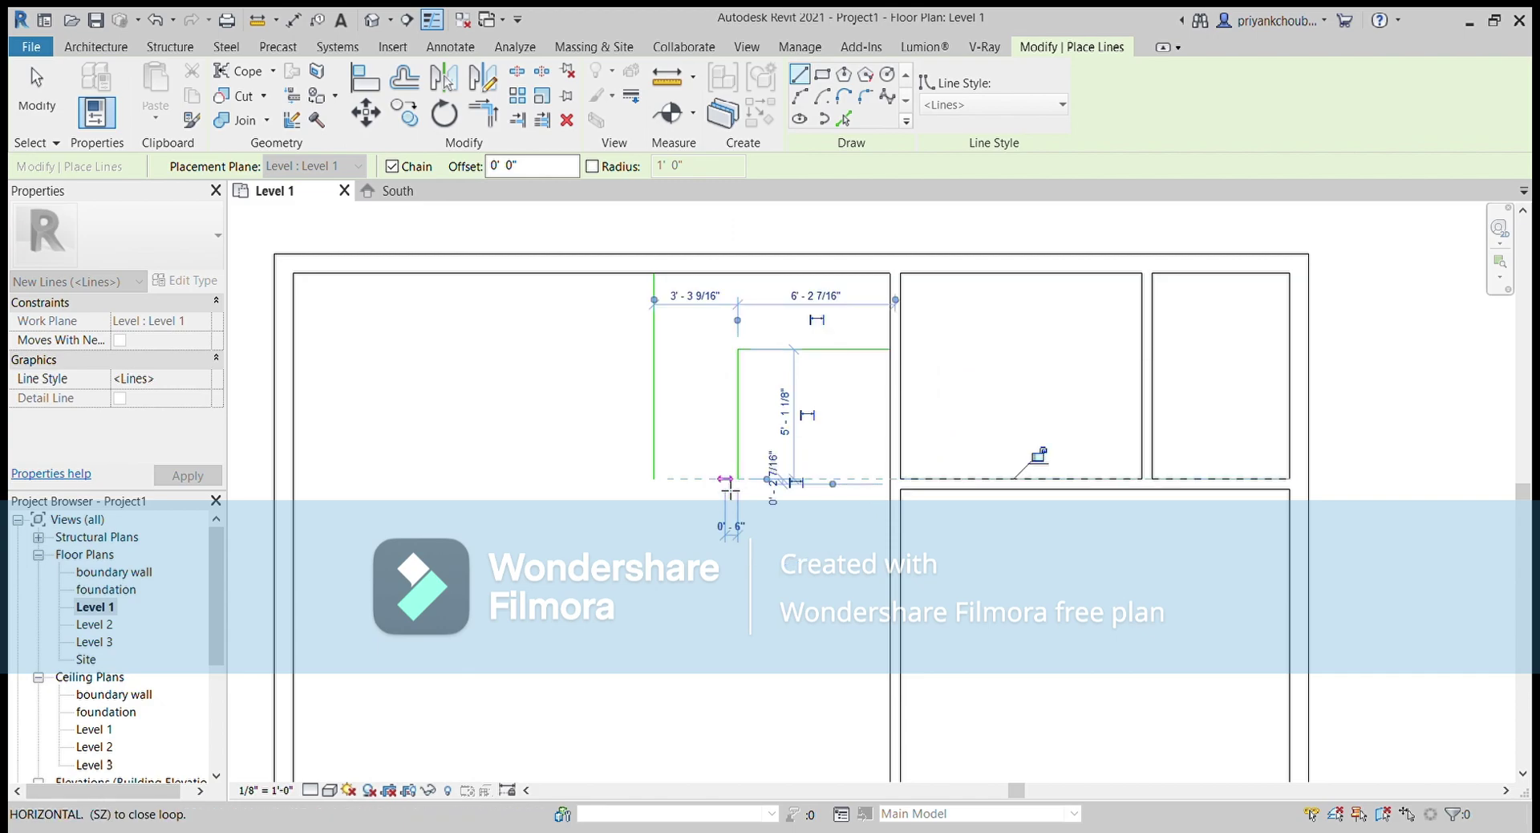
left_click(654, 479)
left_click(738, 349)
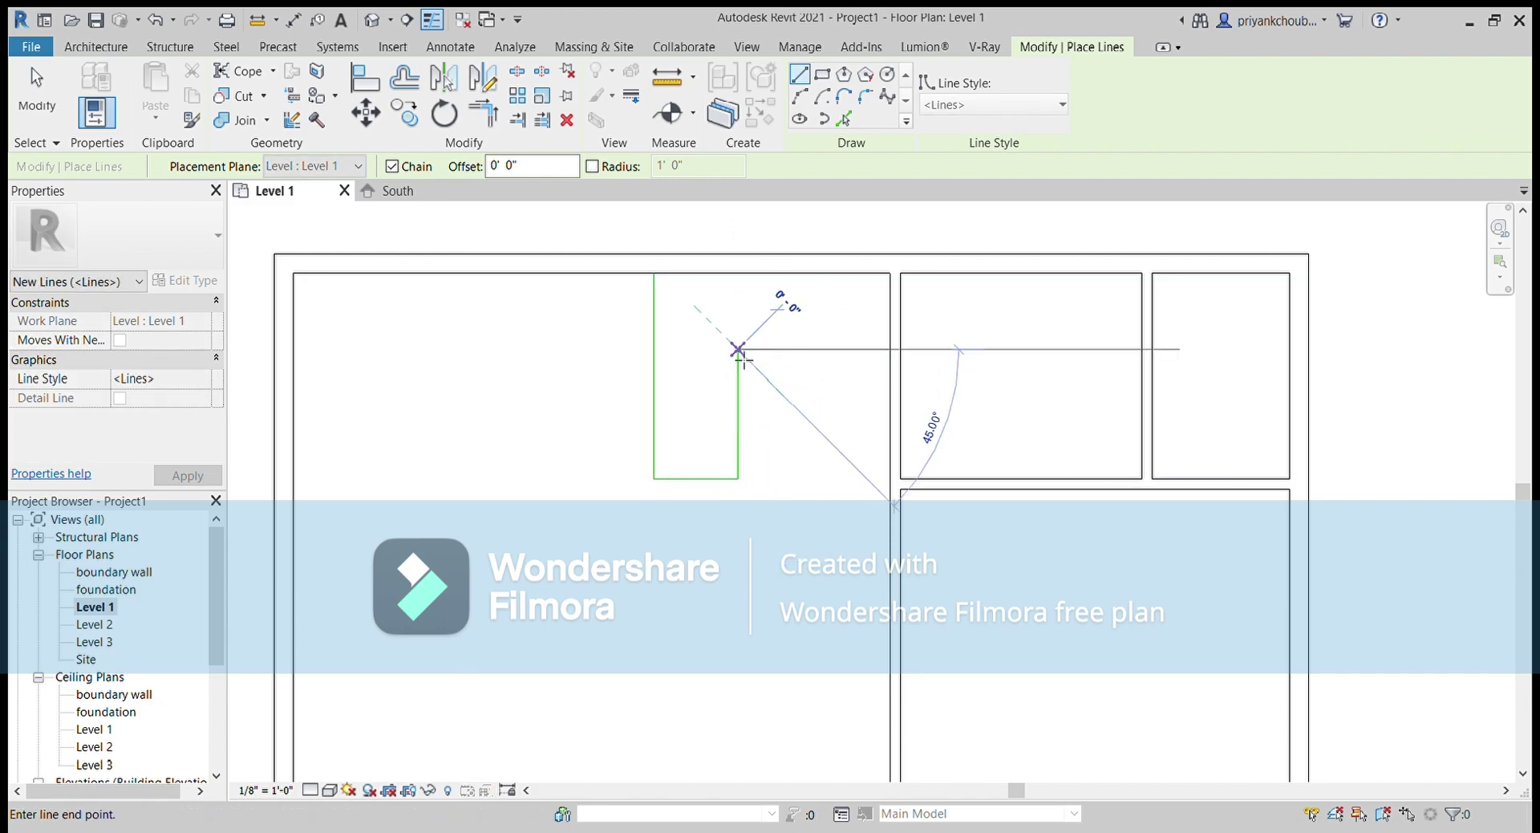
left_click(653, 349)
Add vertical divider lines from the rectangle's top edge up to the top wall
left_click(738, 349)
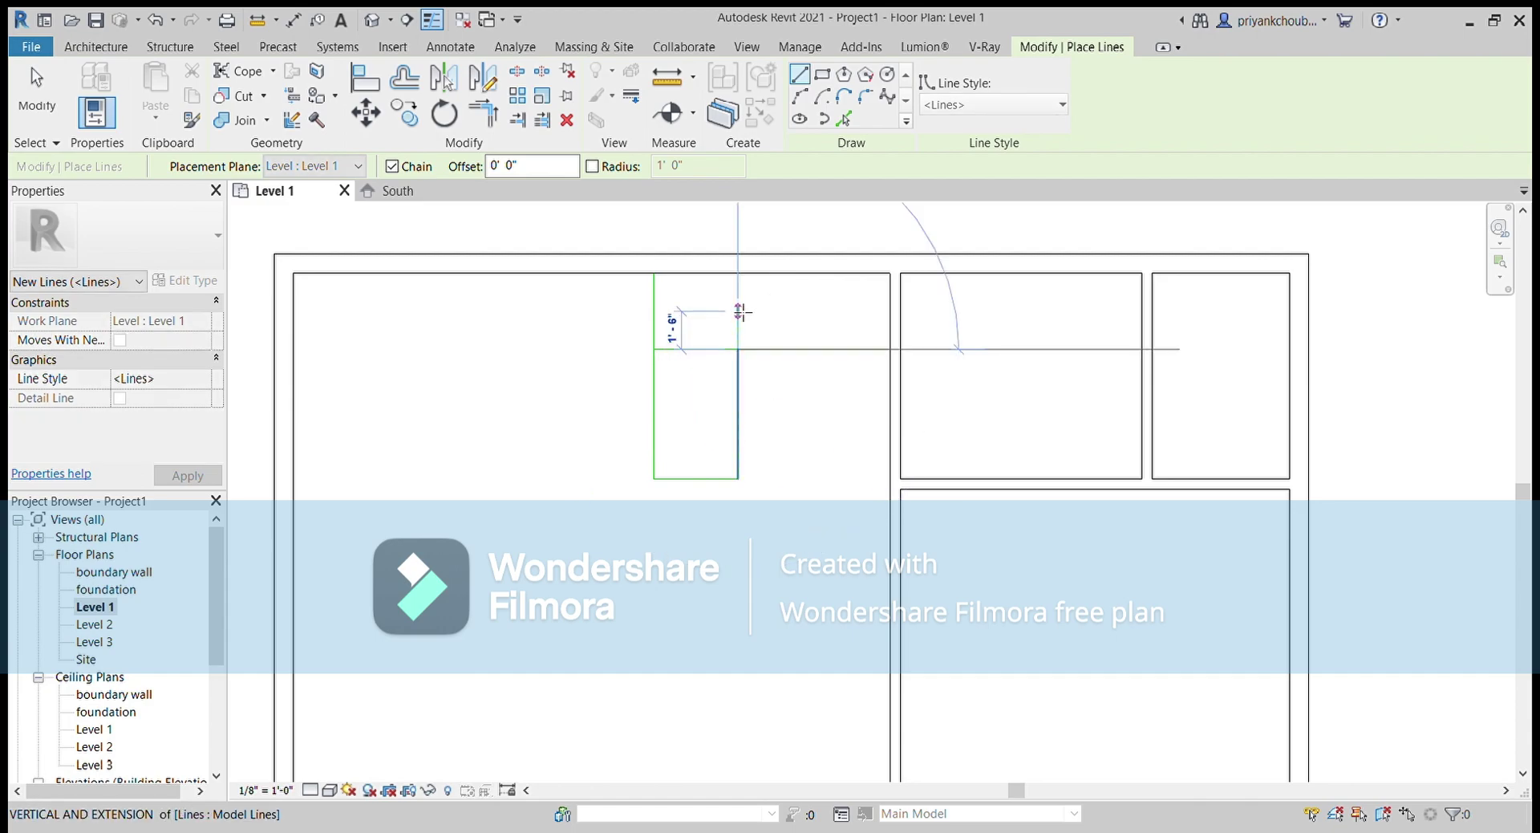
left_click(738, 273)
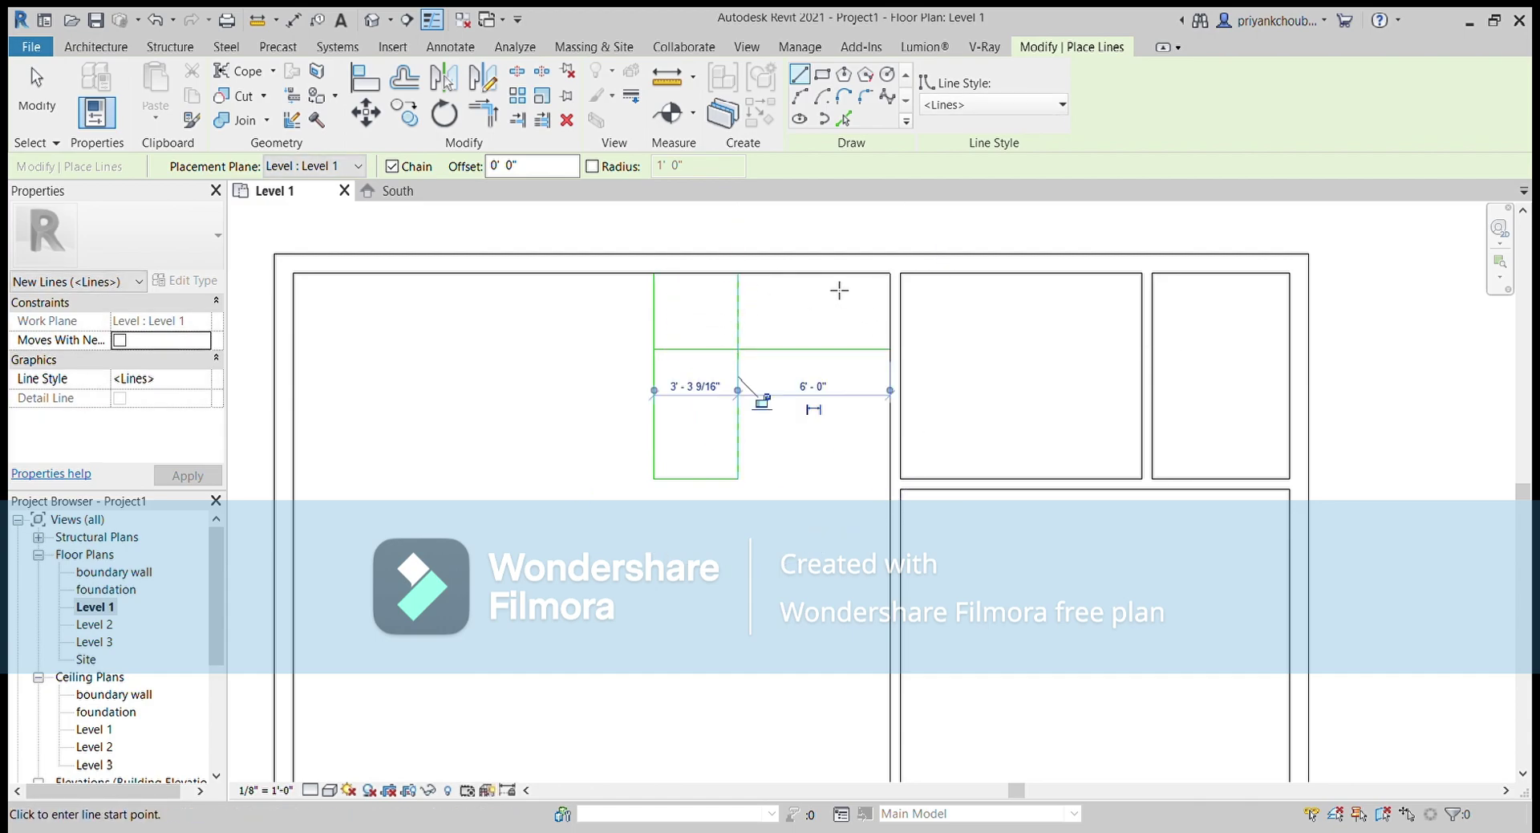
left_click(814, 272)
left_click(814, 349)
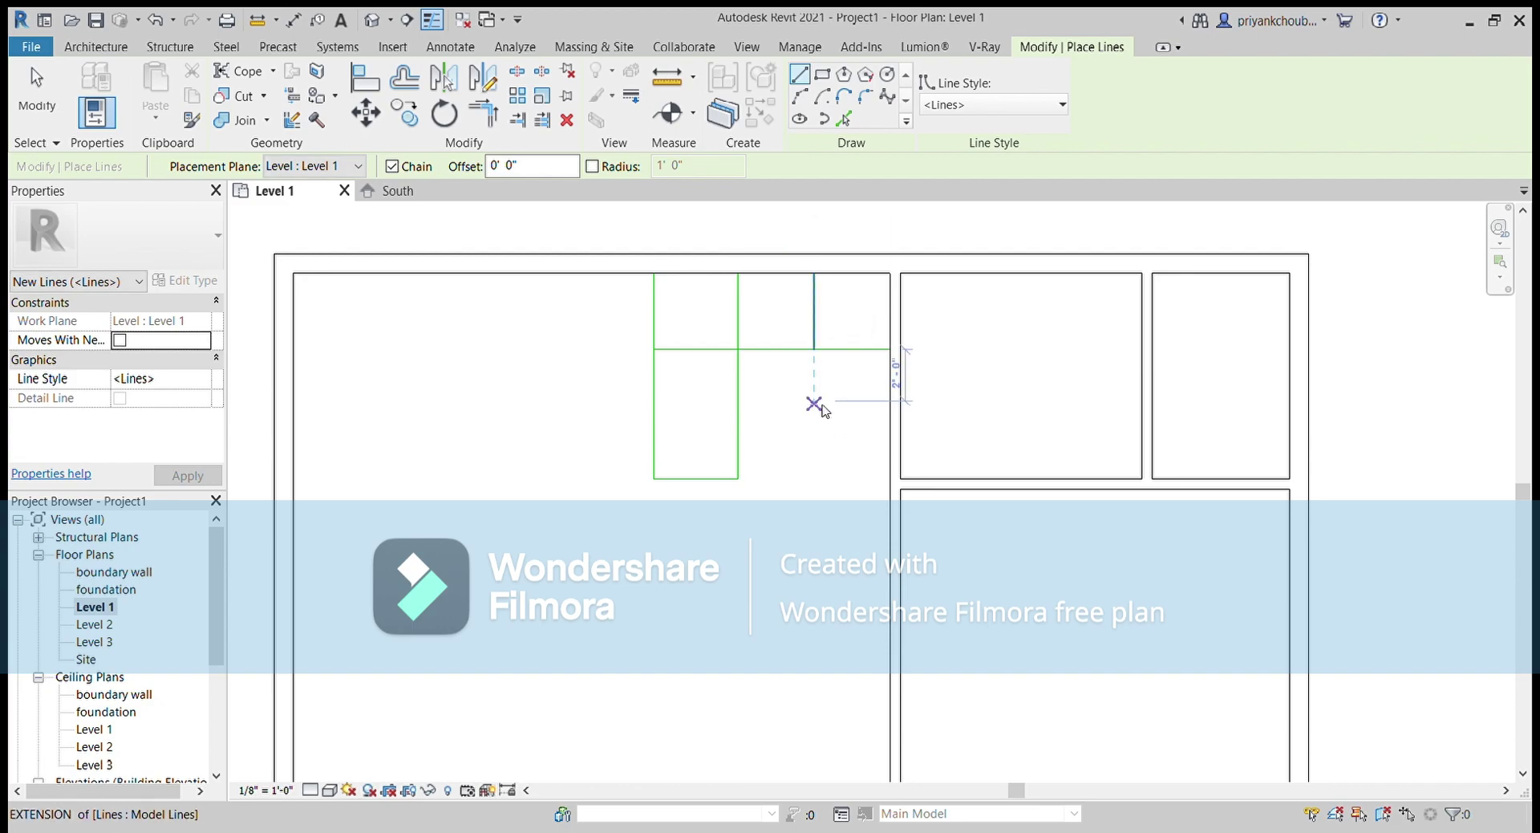
key("Escape")
key("Escape")
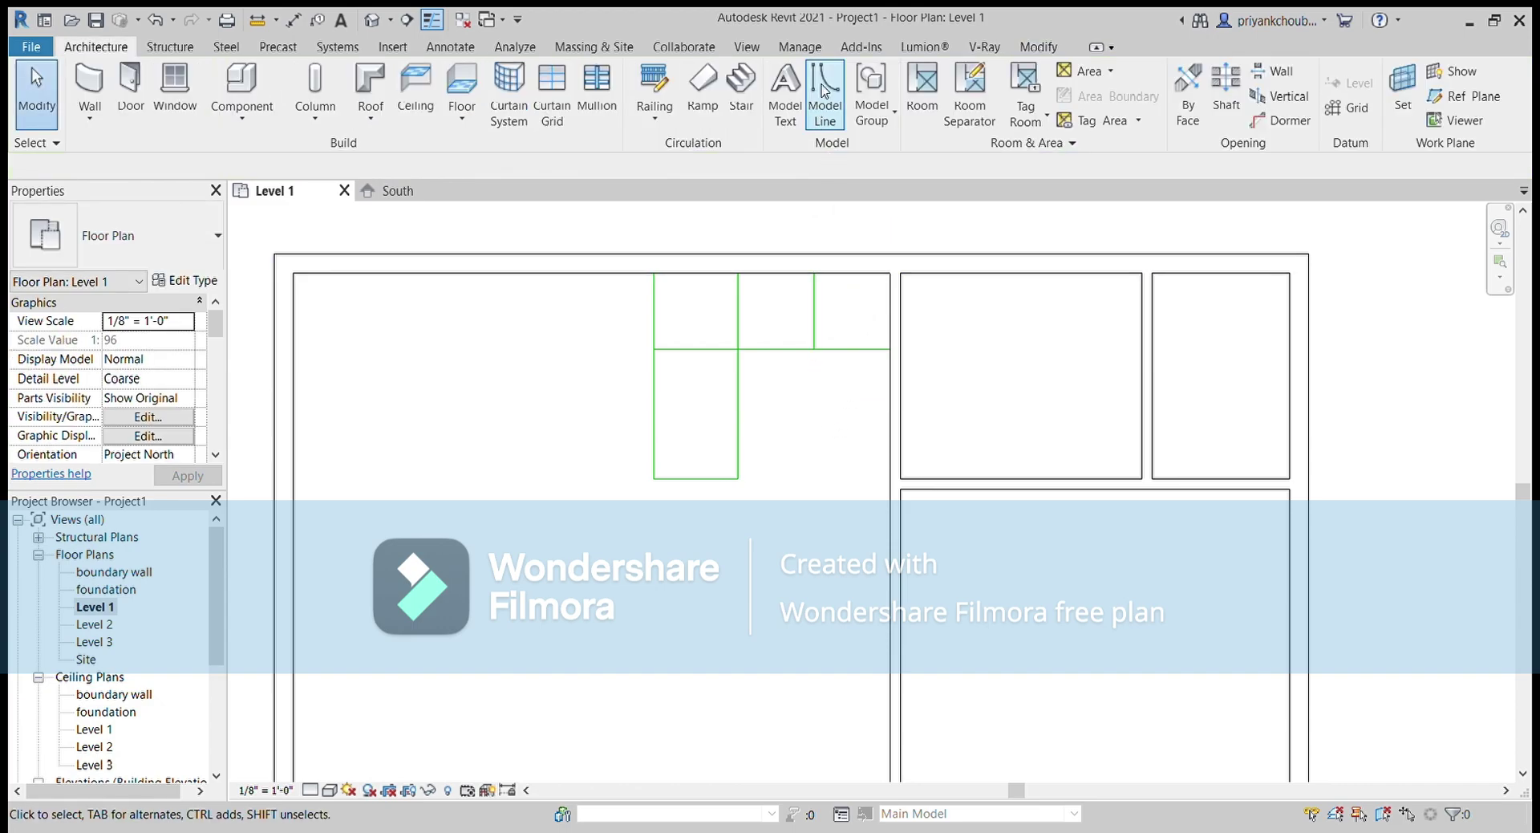
Add midpoint guide lines: one vertical from the box's bottom midpoint, one horizontal to the right edge
left_click(825, 90)
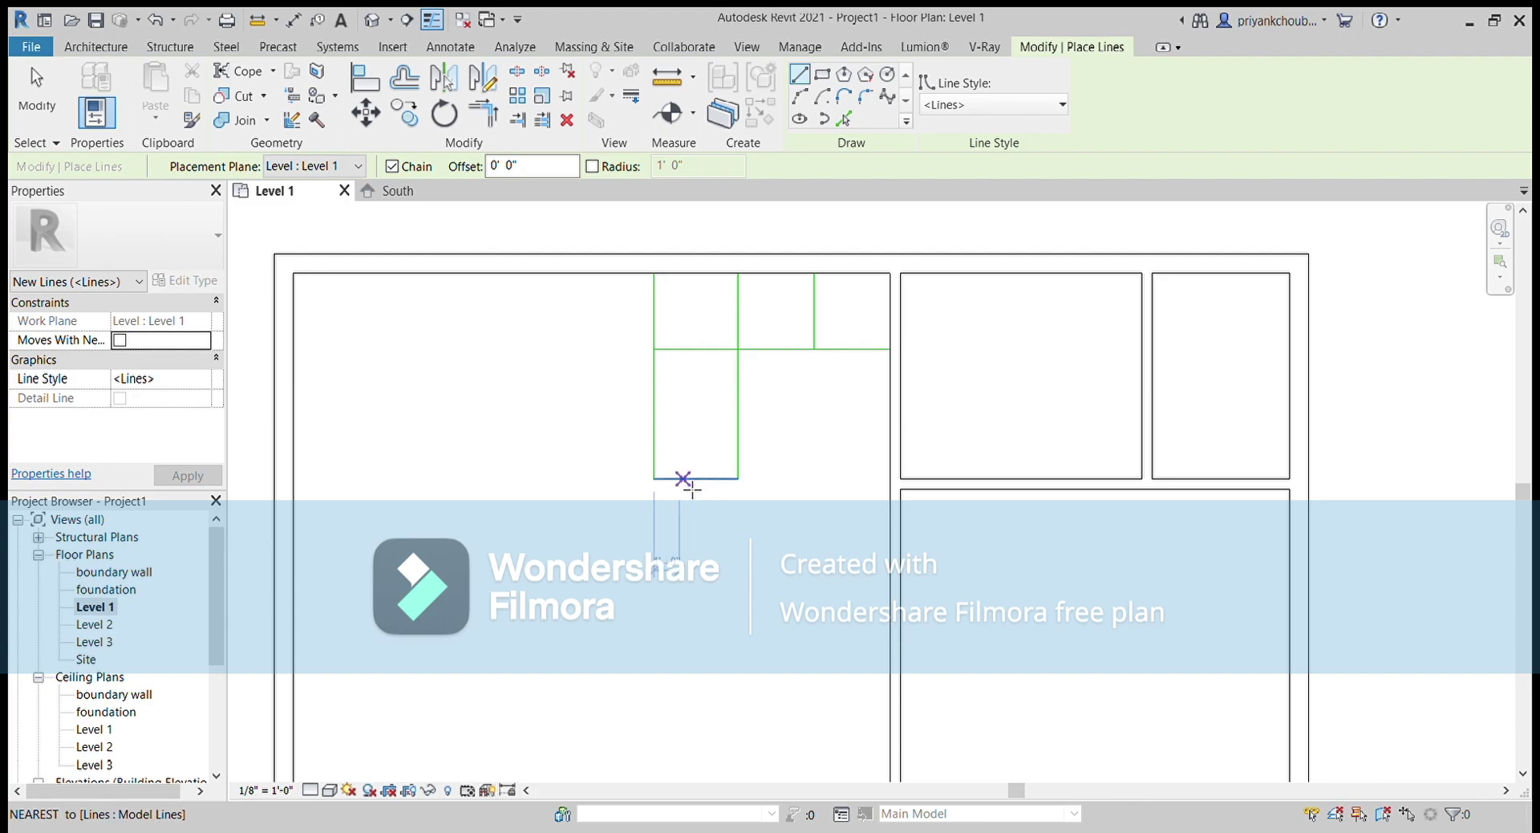
left_click(696, 479)
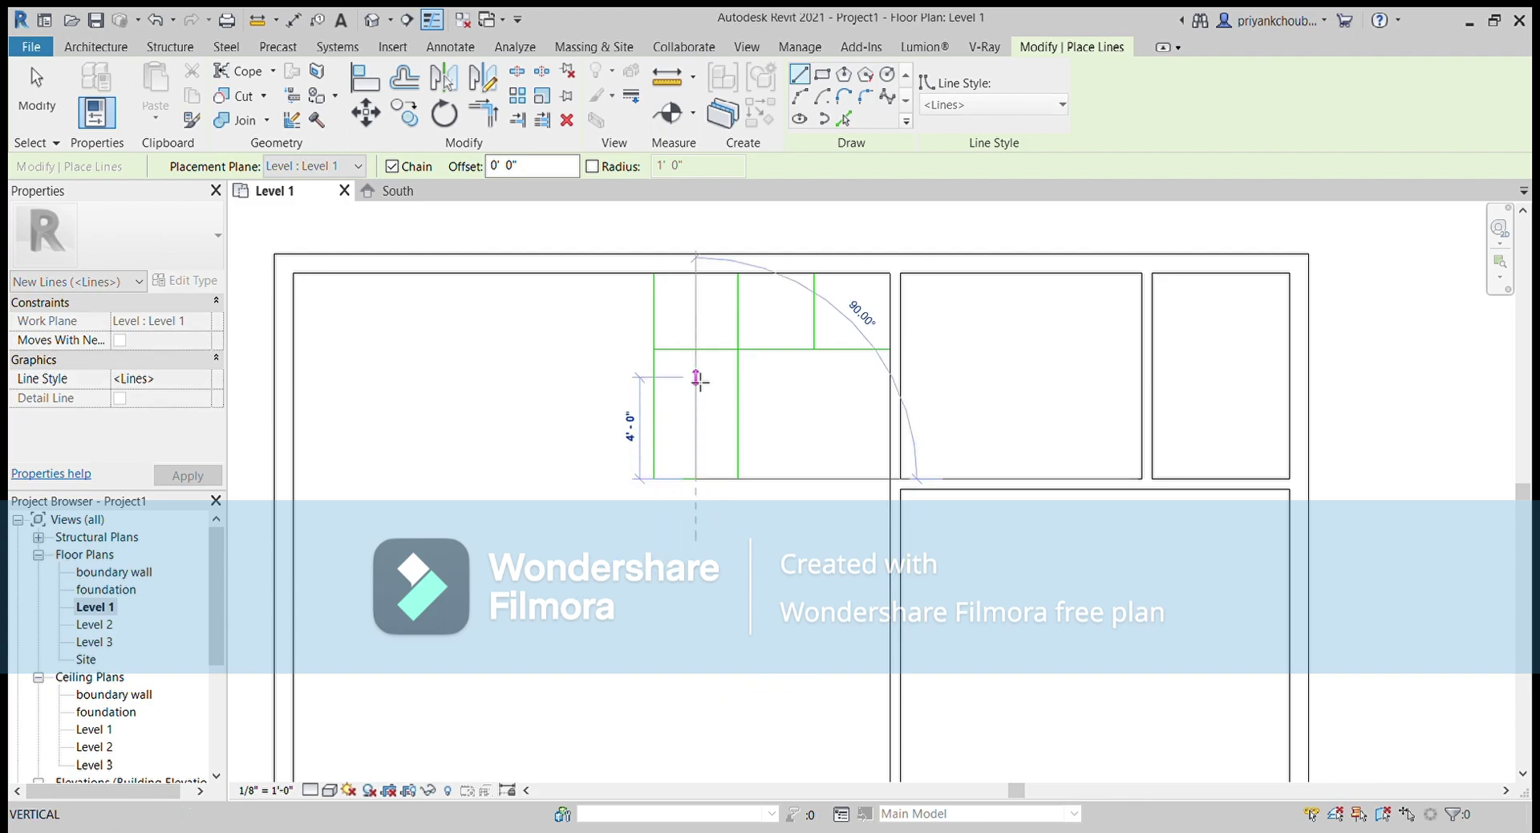
left_click(697, 350)
key("Escape")
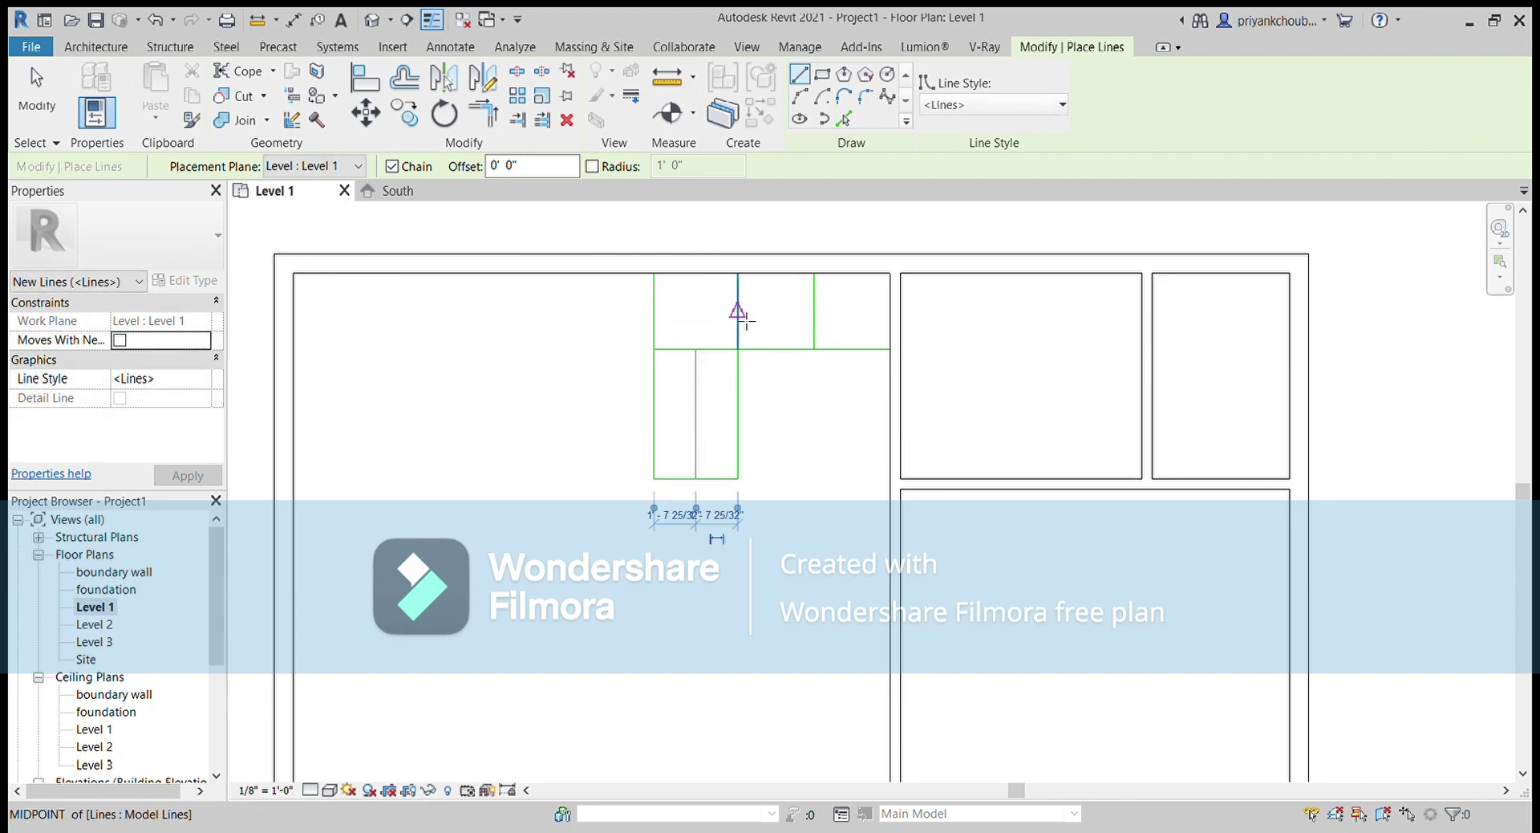
left_click(739, 312)
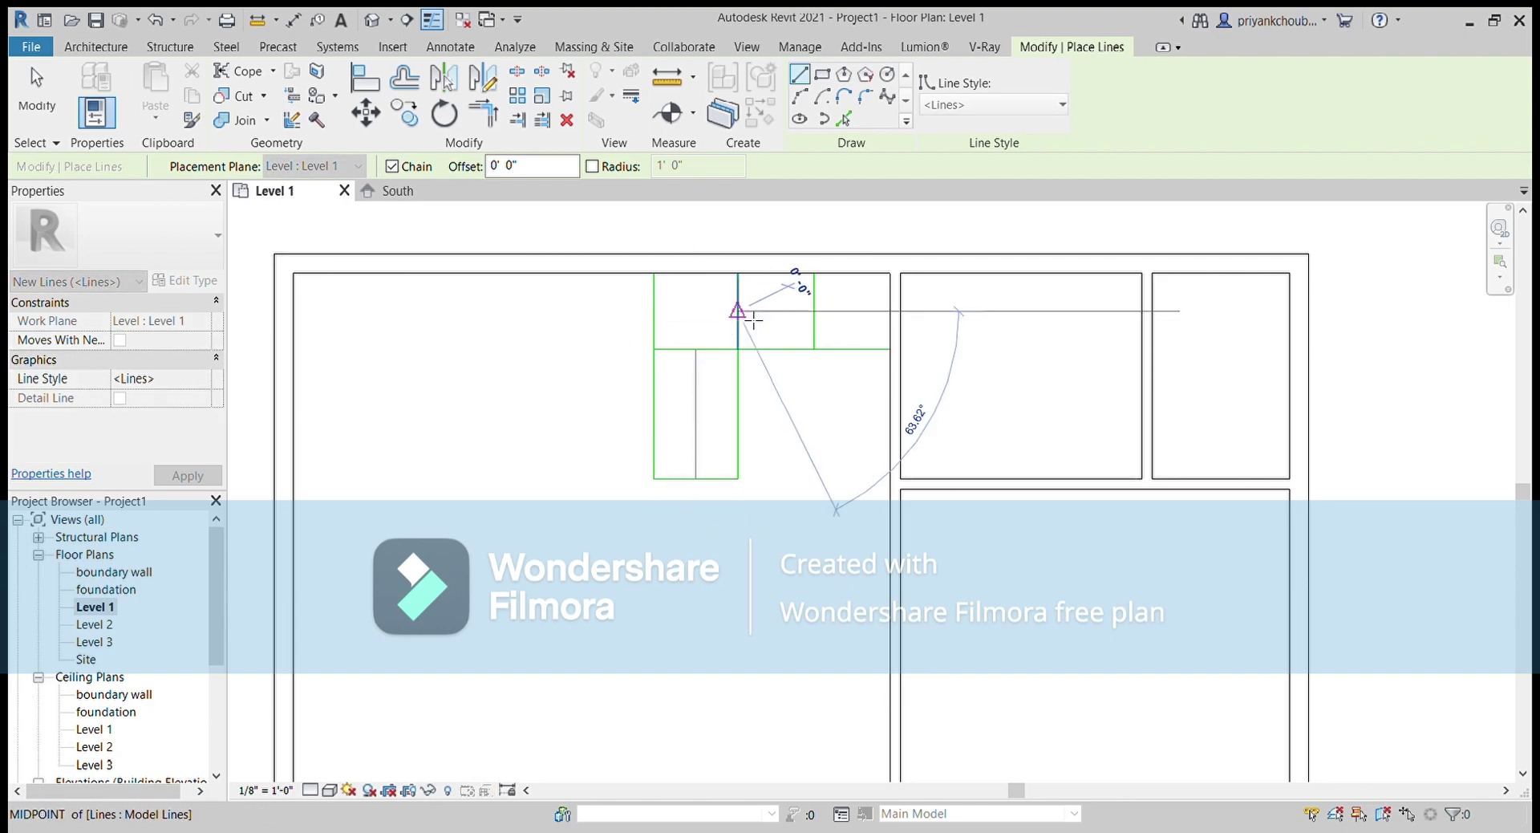
left_click(814, 311)
key("Escape")
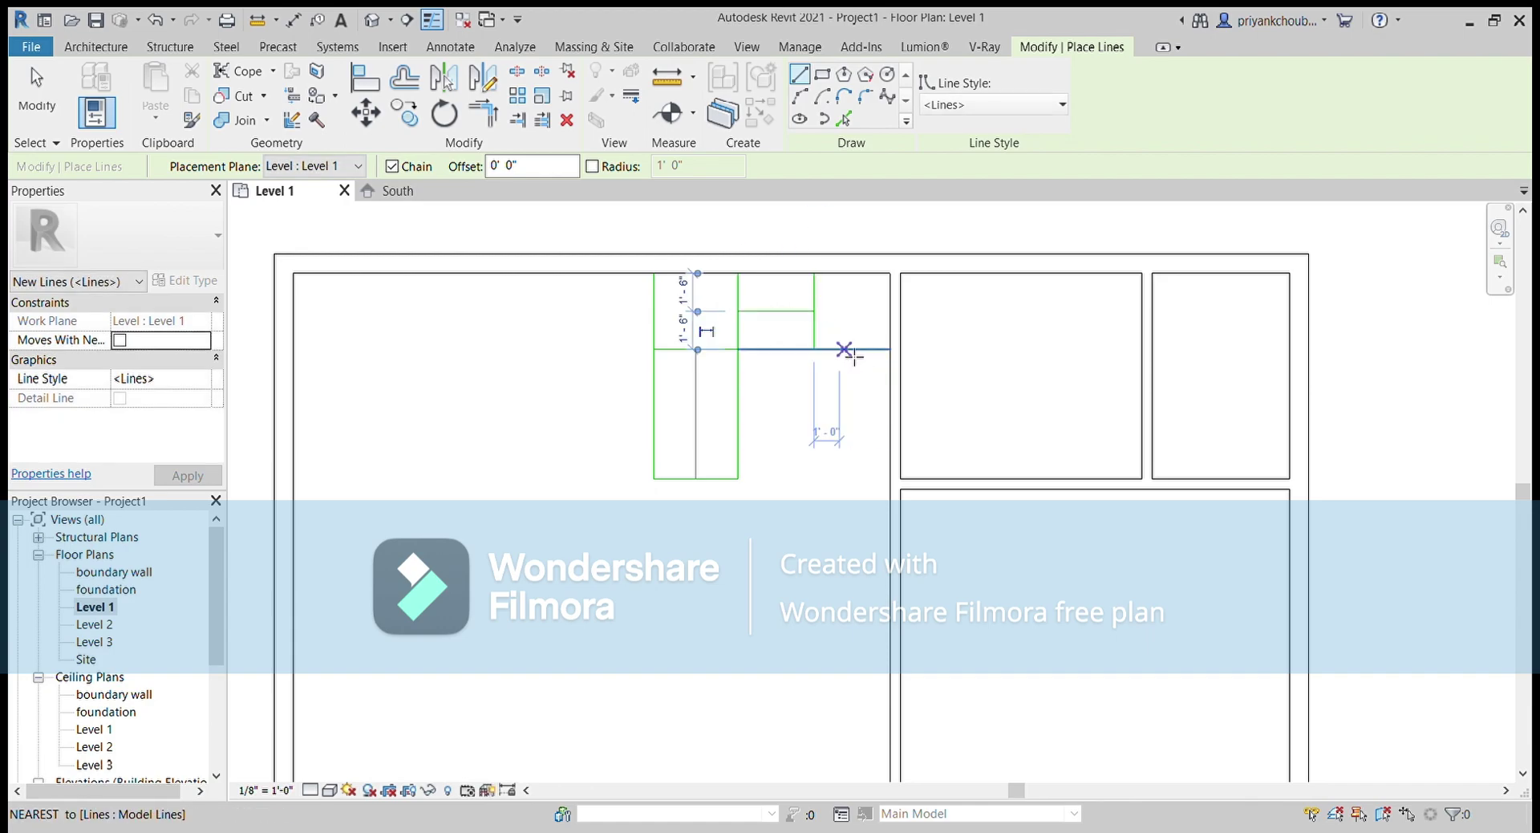
left_click(844, 349)
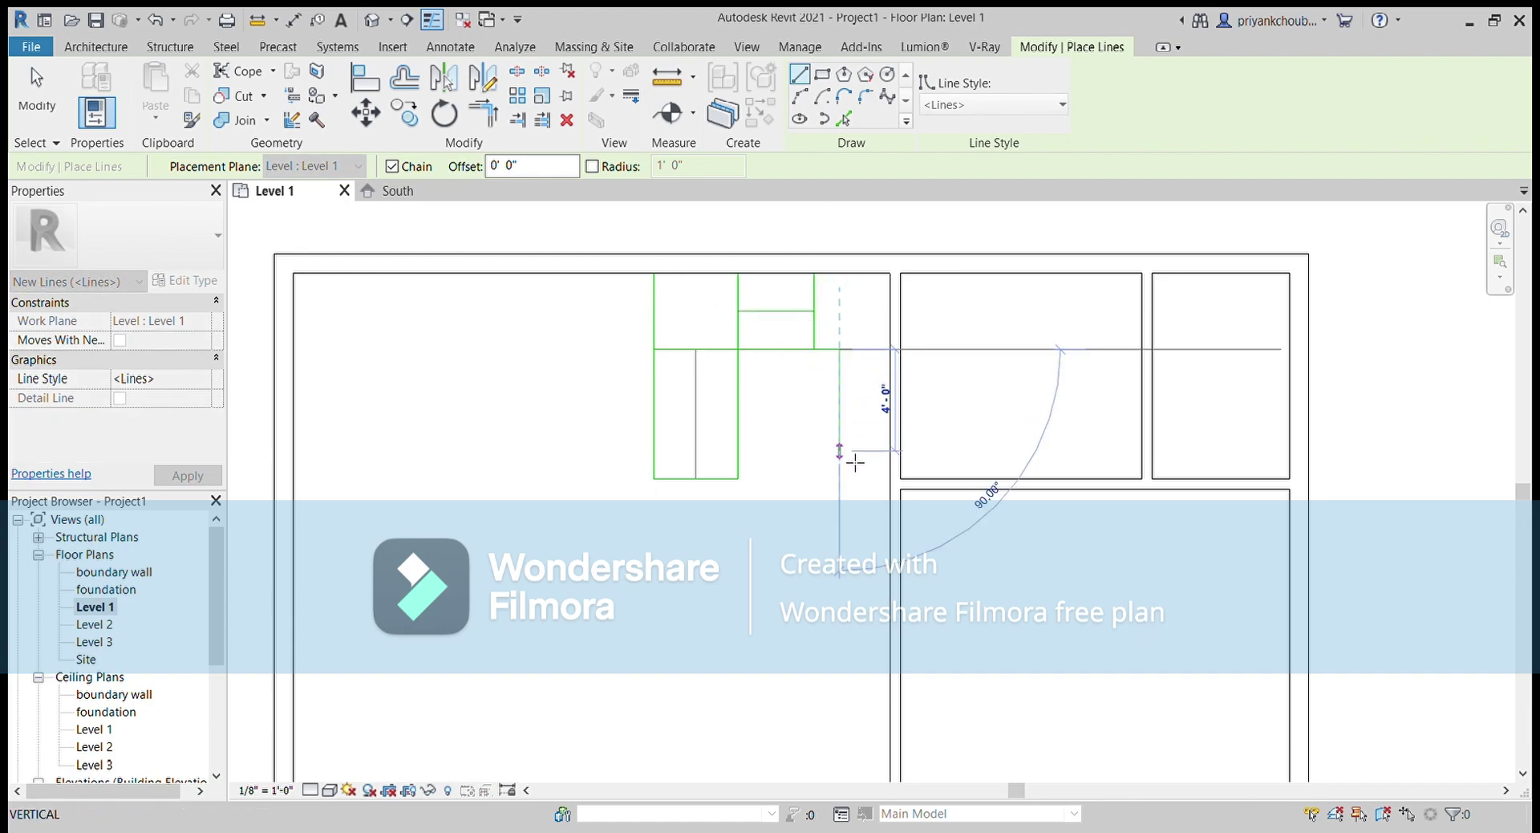
key("Escape")
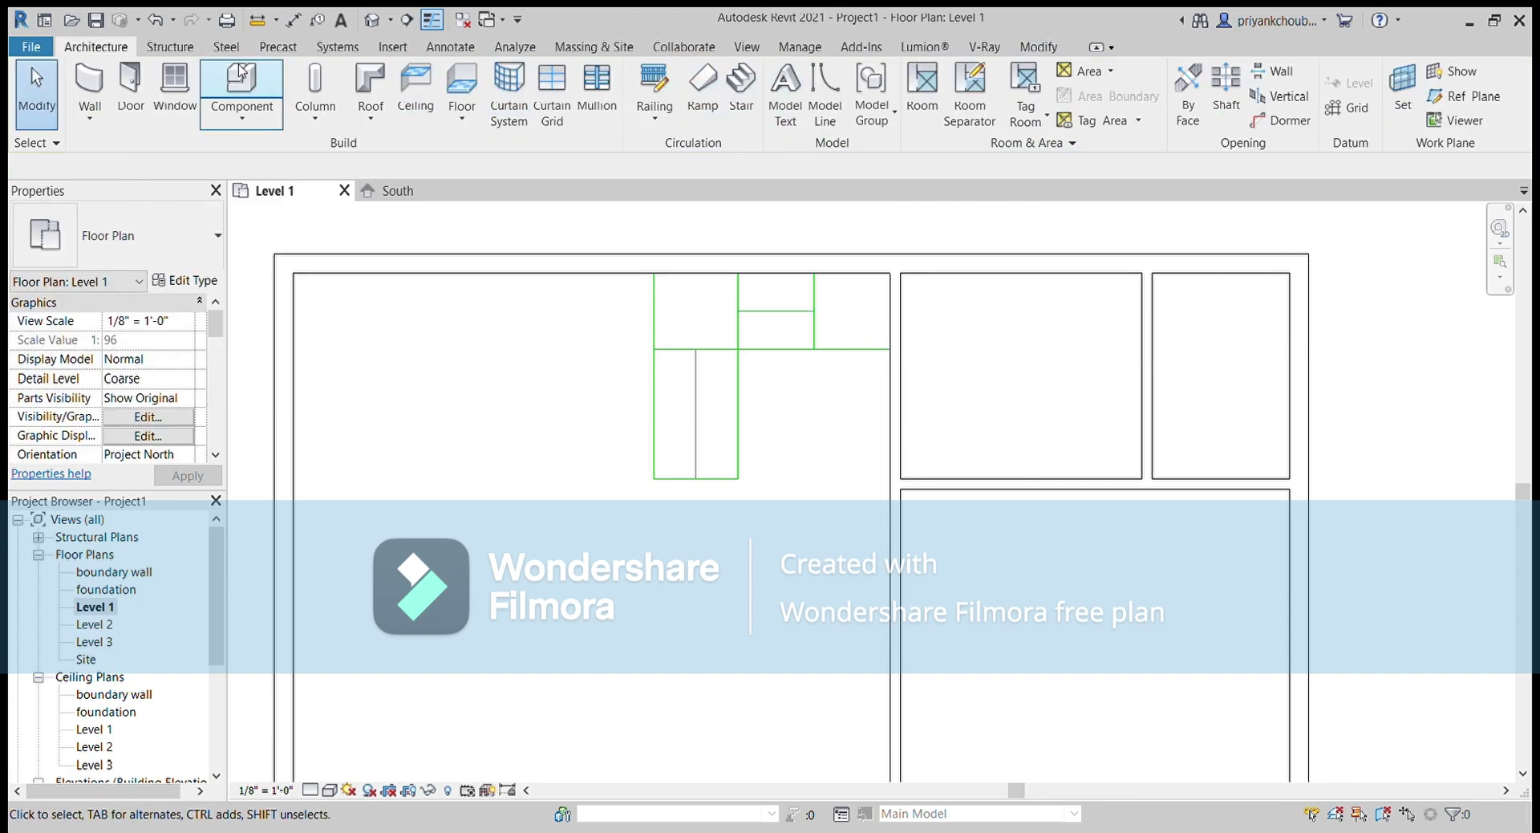
Draw the first six-riser stair run and a second run joined by a landing along the guide lines
left_click(742, 88)
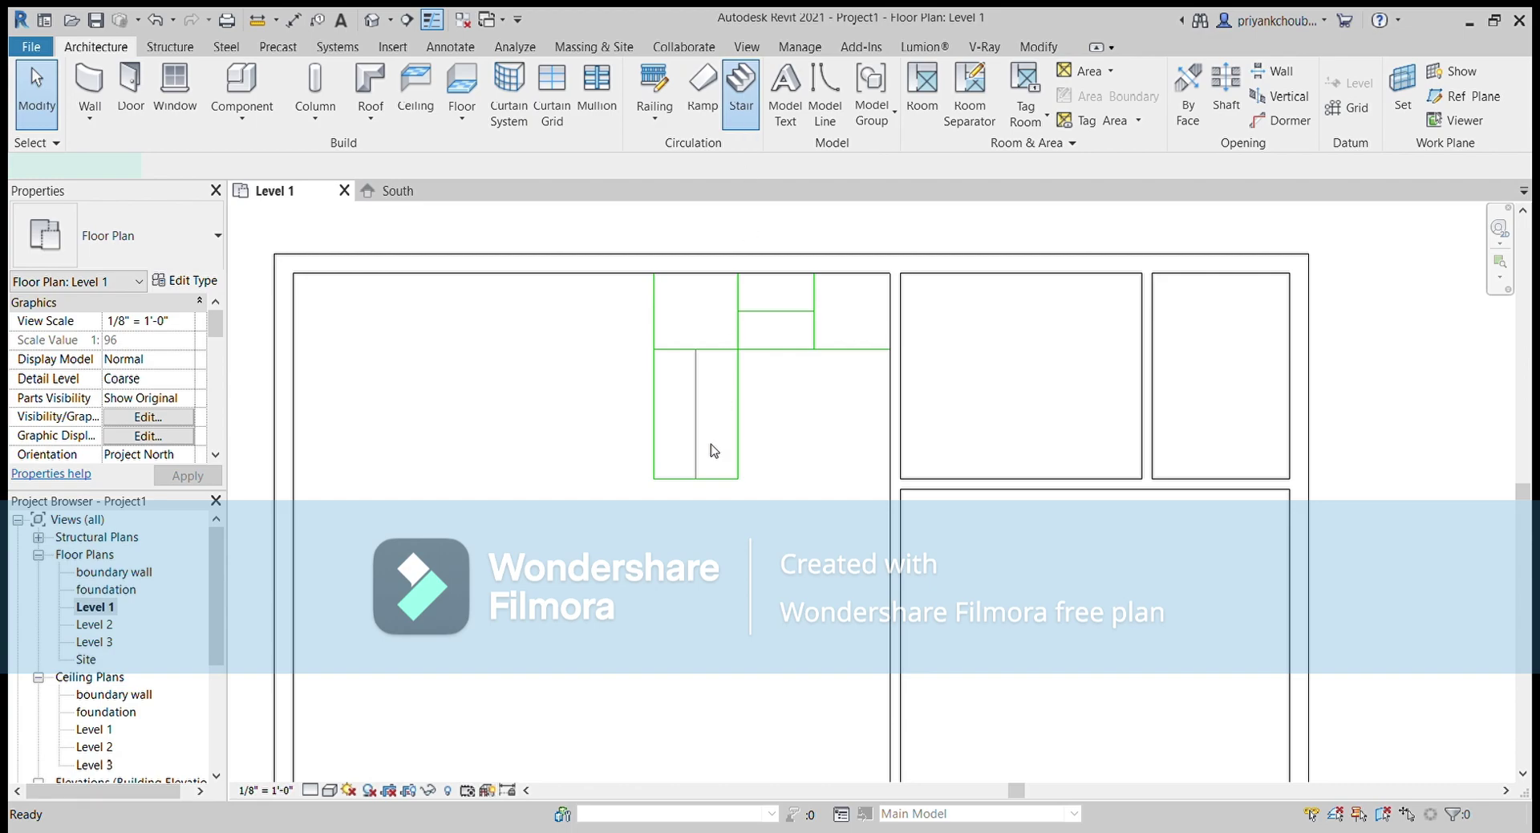
left_click(696, 479)
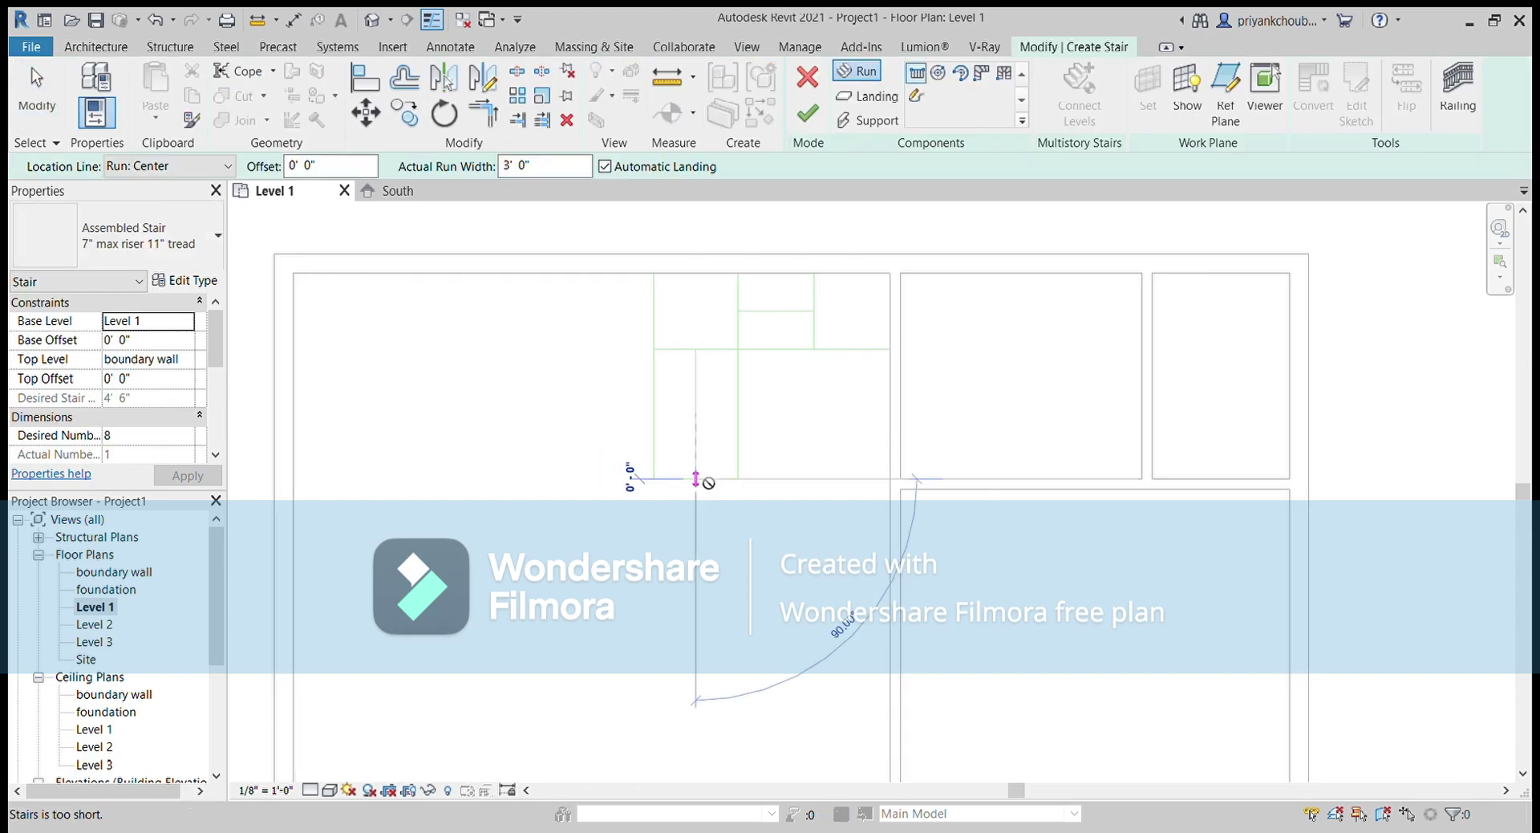
scroll(703, 367, "up", 2)
left_click(705, 381)
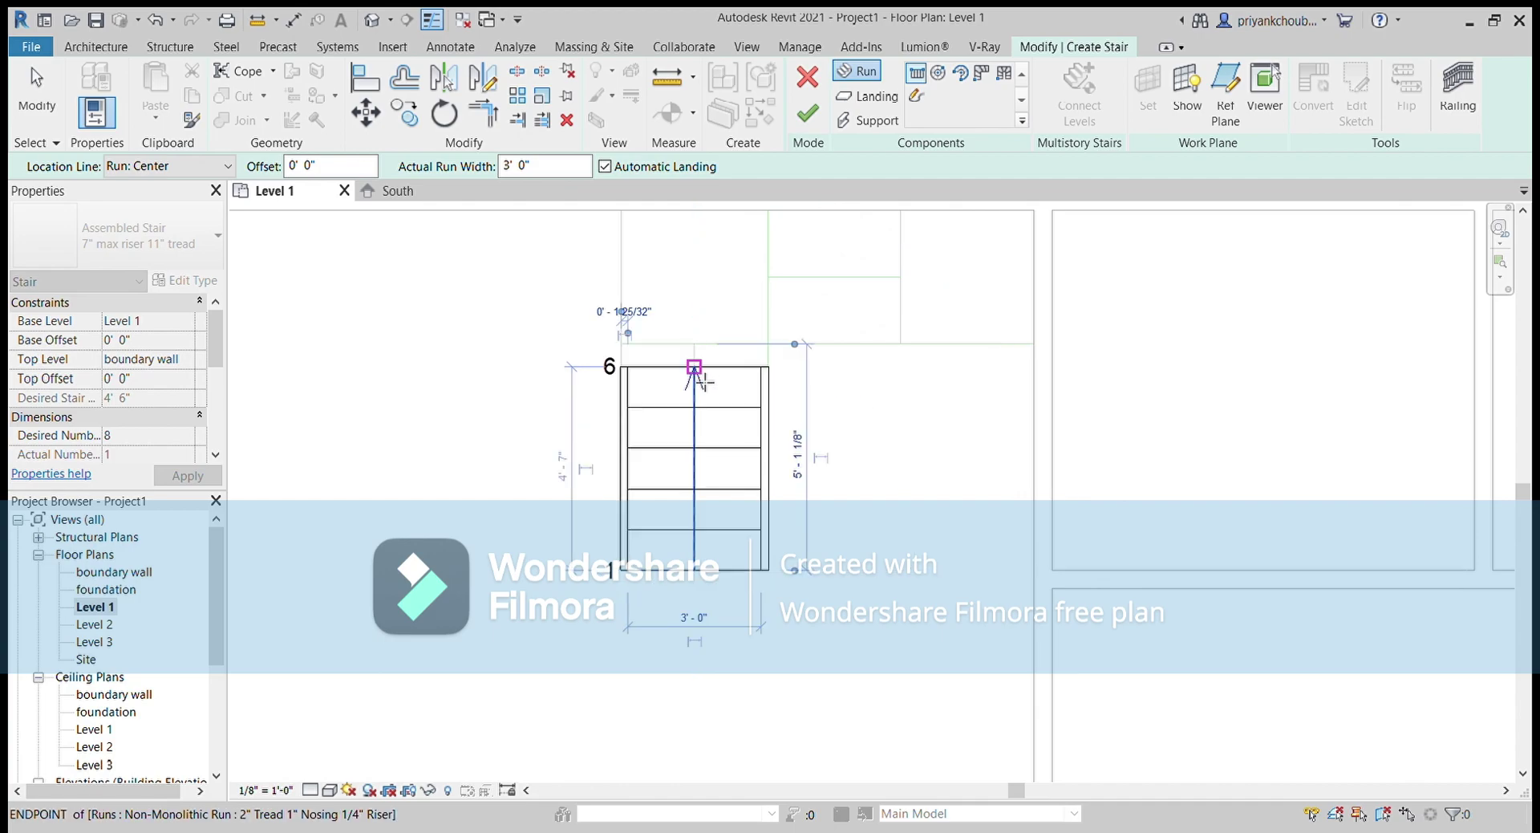
left_click(776, 288)
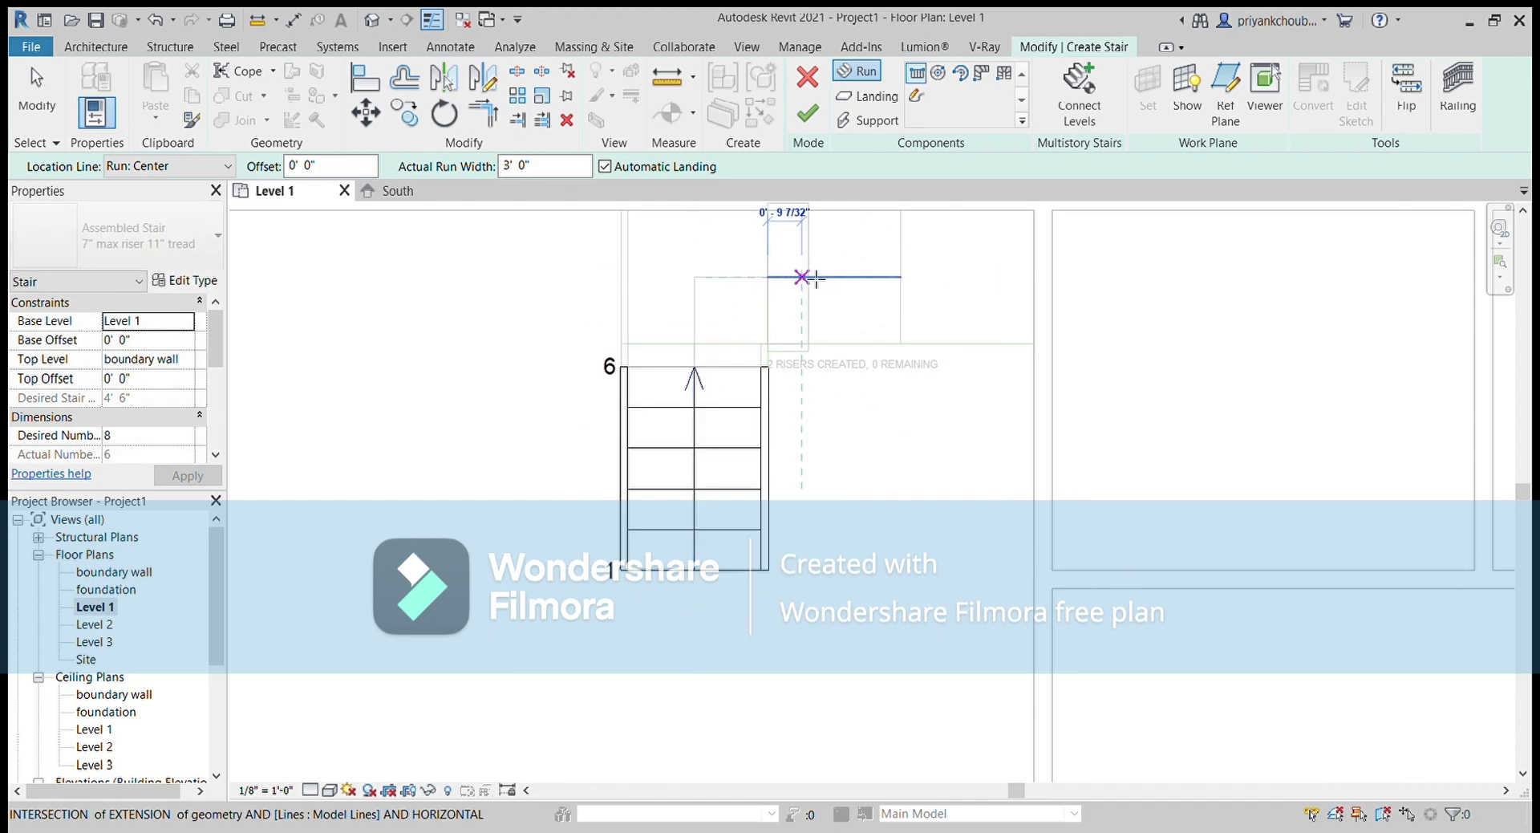
left_click(910, 277)
key("Escape")
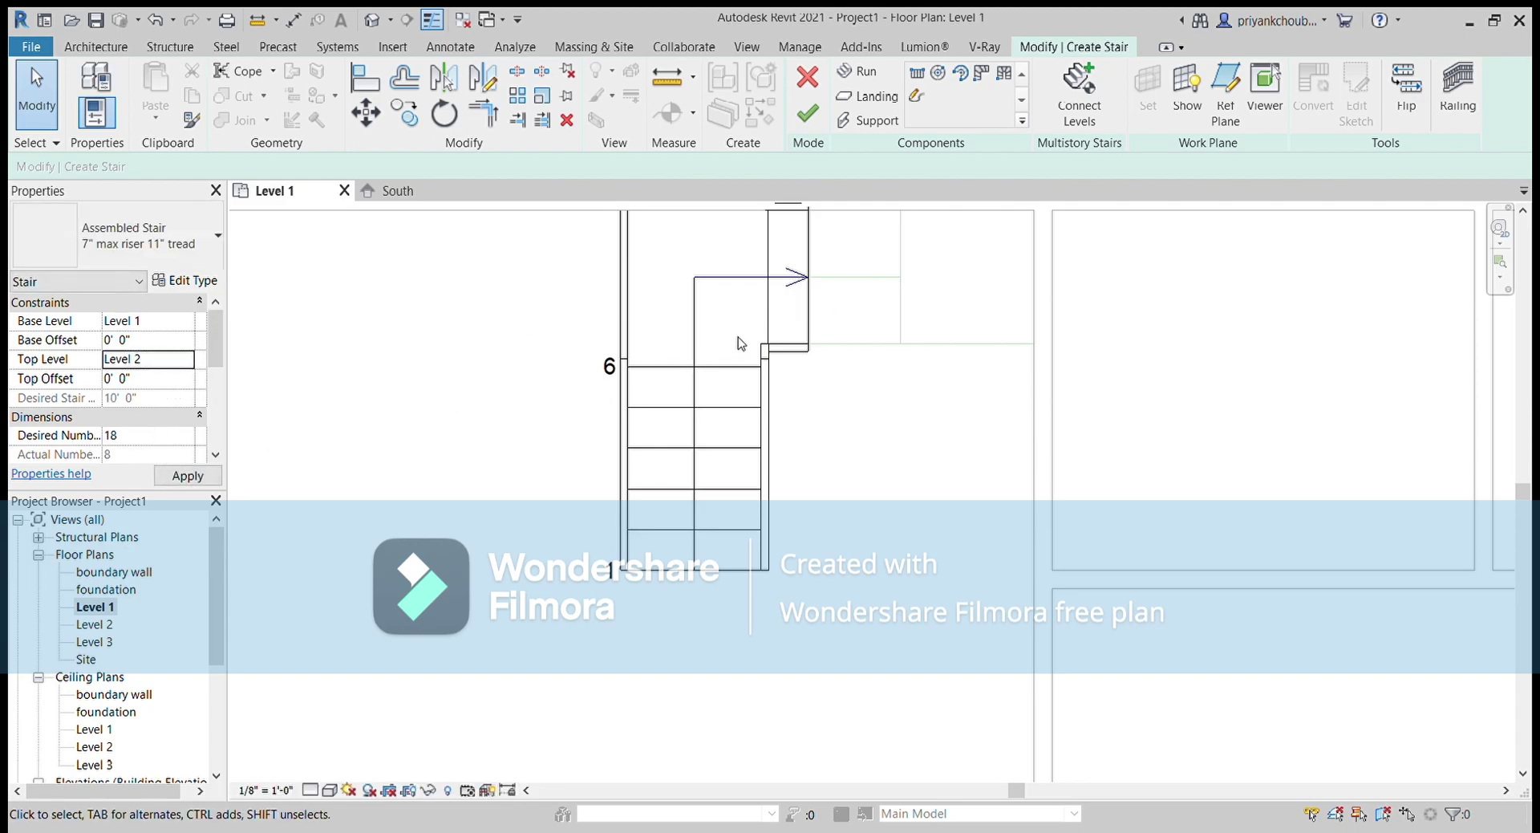
Select the second stair run, starting and cancelling an LI guide line along the way
left_click(802, 285)
key("l")
key("i")
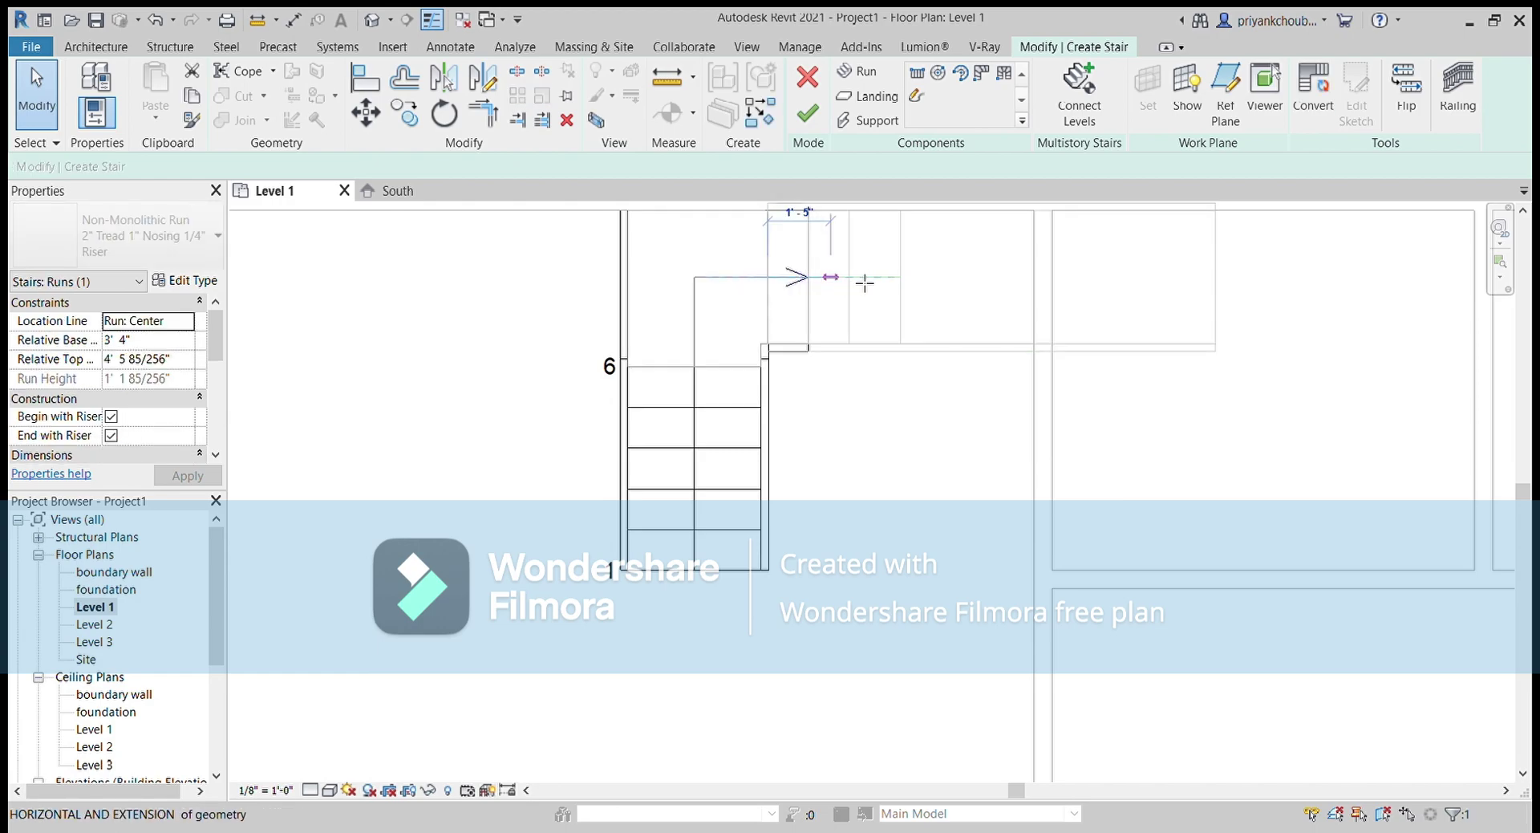
left_click(901, 278)
key("Escape")
key("Escape")
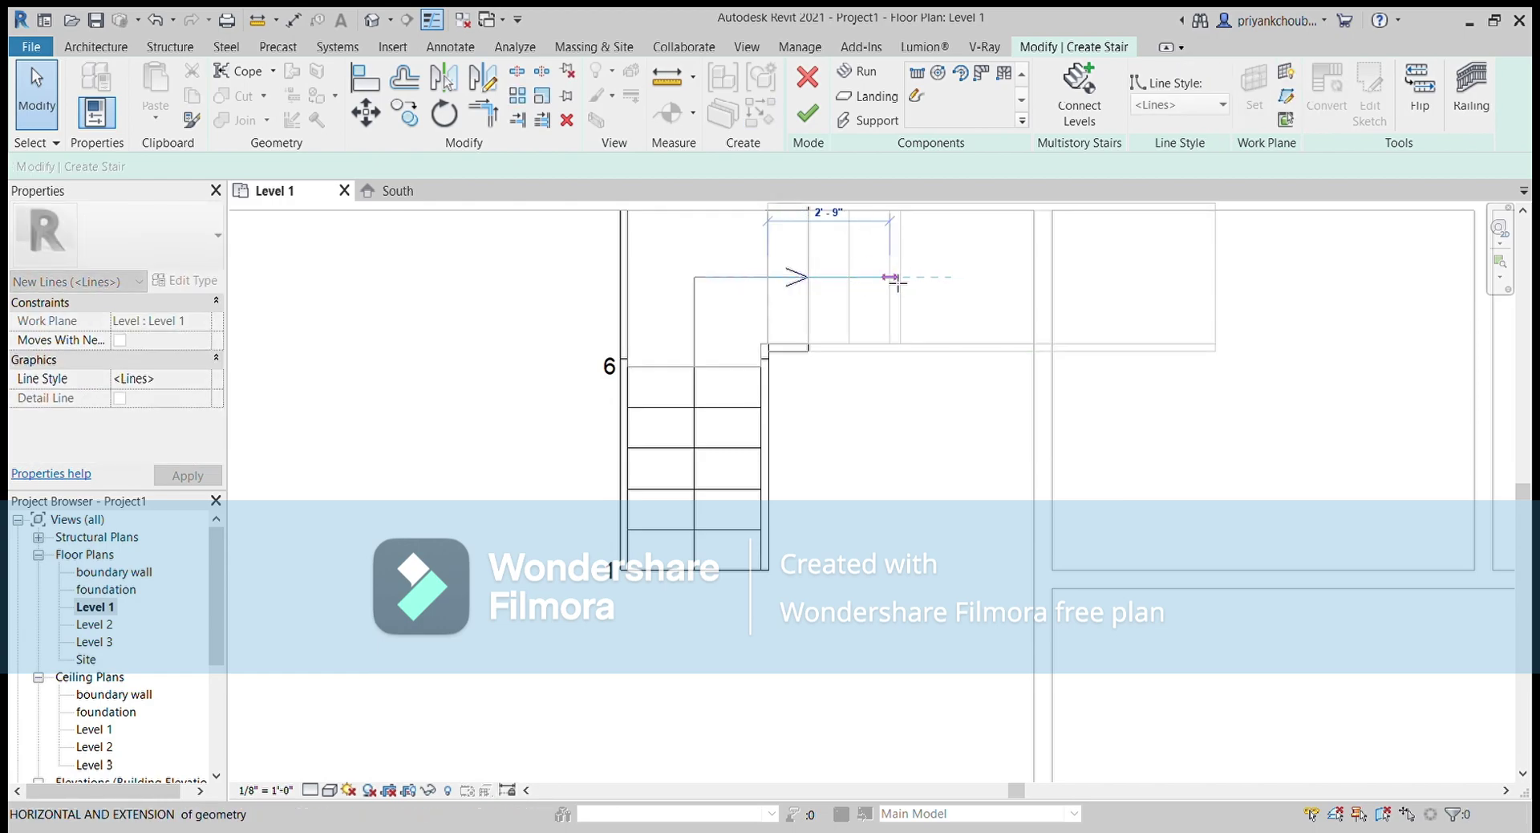
left_click(911, 287)
key("Escape")
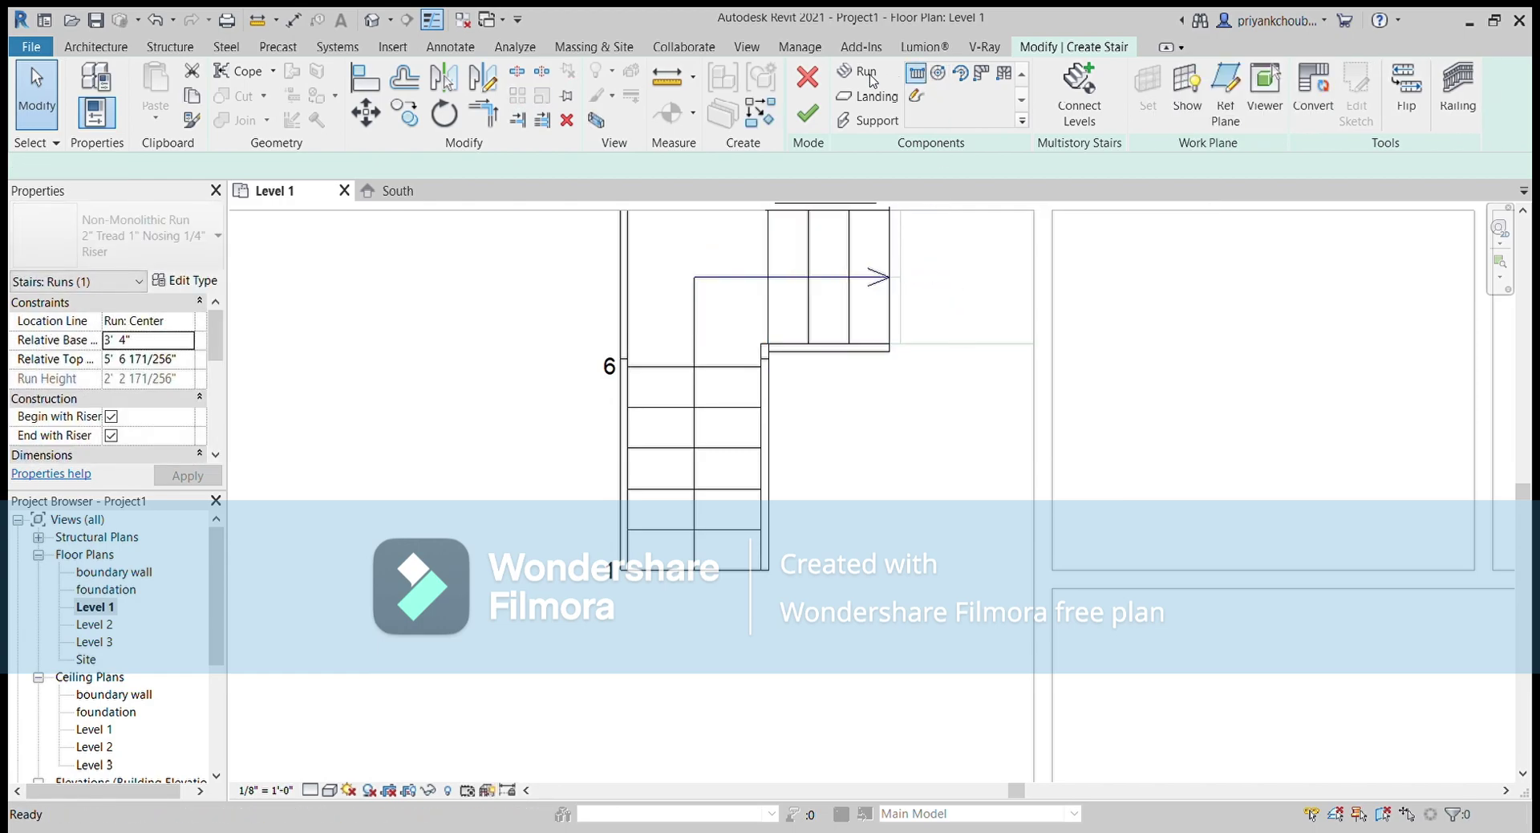
Add the third stair run from the landing edge down to riser 18
left_click(957, 353)
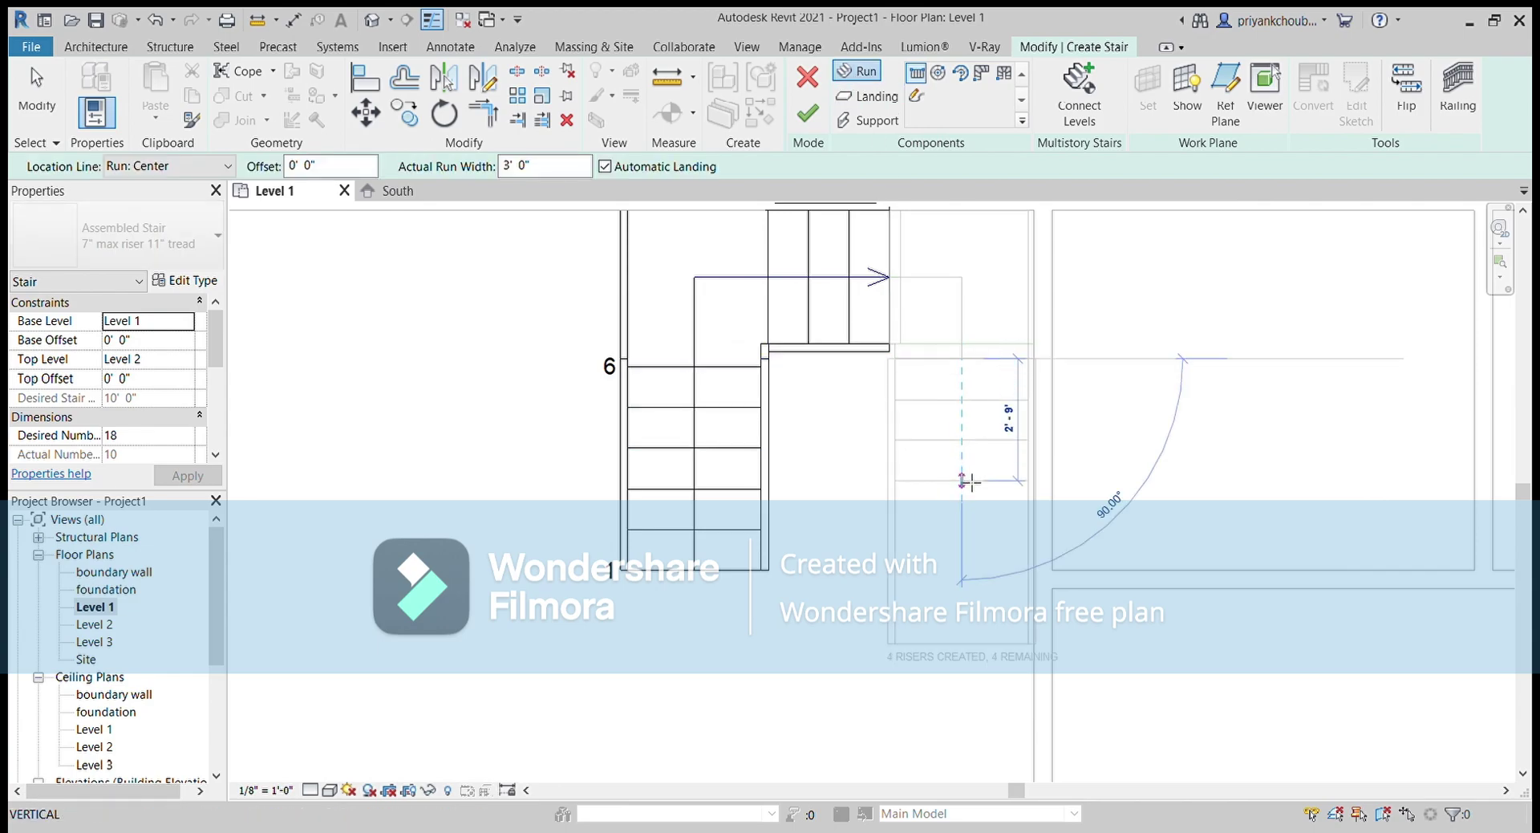
left_click(960, 645)
key("Escape")
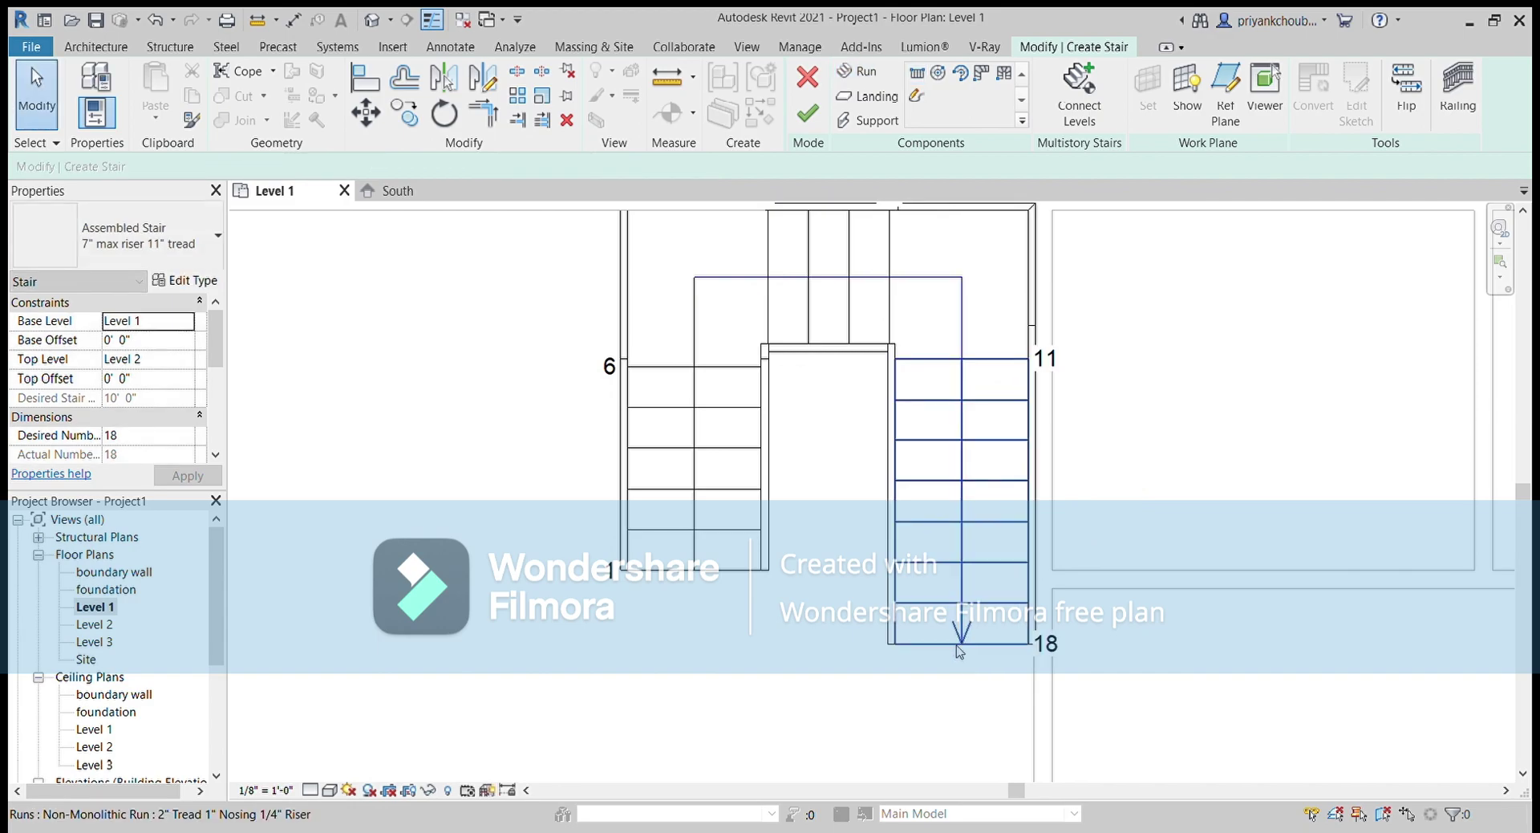
middle_click_drag(882, 449, 852, 507)
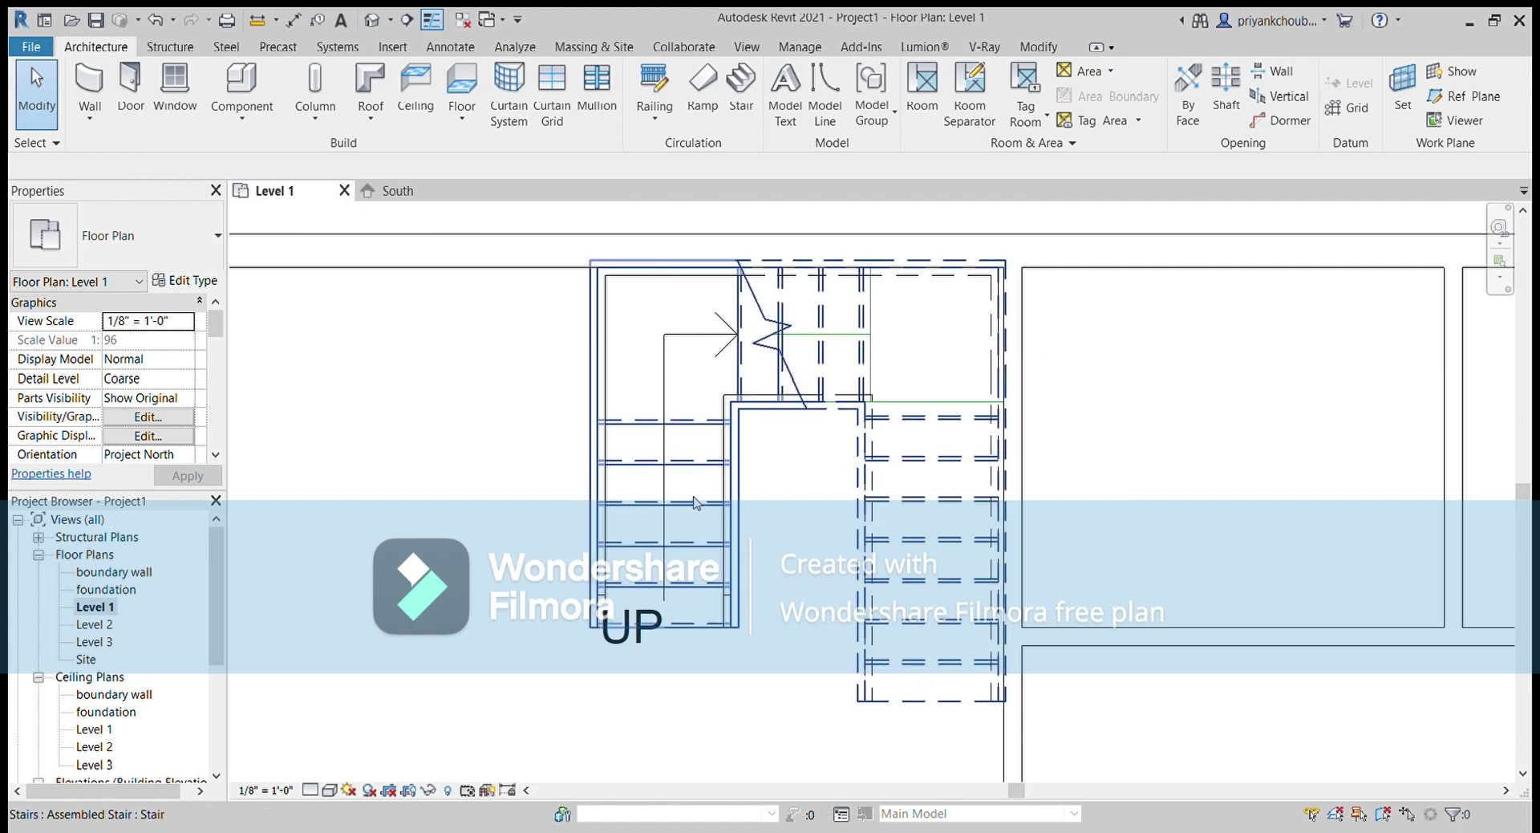
Pan and zoom out to bring the whole Level 1 plan with the U-shaped stair into view
scroll(694, 503, "down", 3)
scroll(784, 568, "down", 1)
mouse_move(784, 568)
middle_mouse_down()
mouse_move(811, 427)
mouse_move(766, 556)
middle_mouse_up()
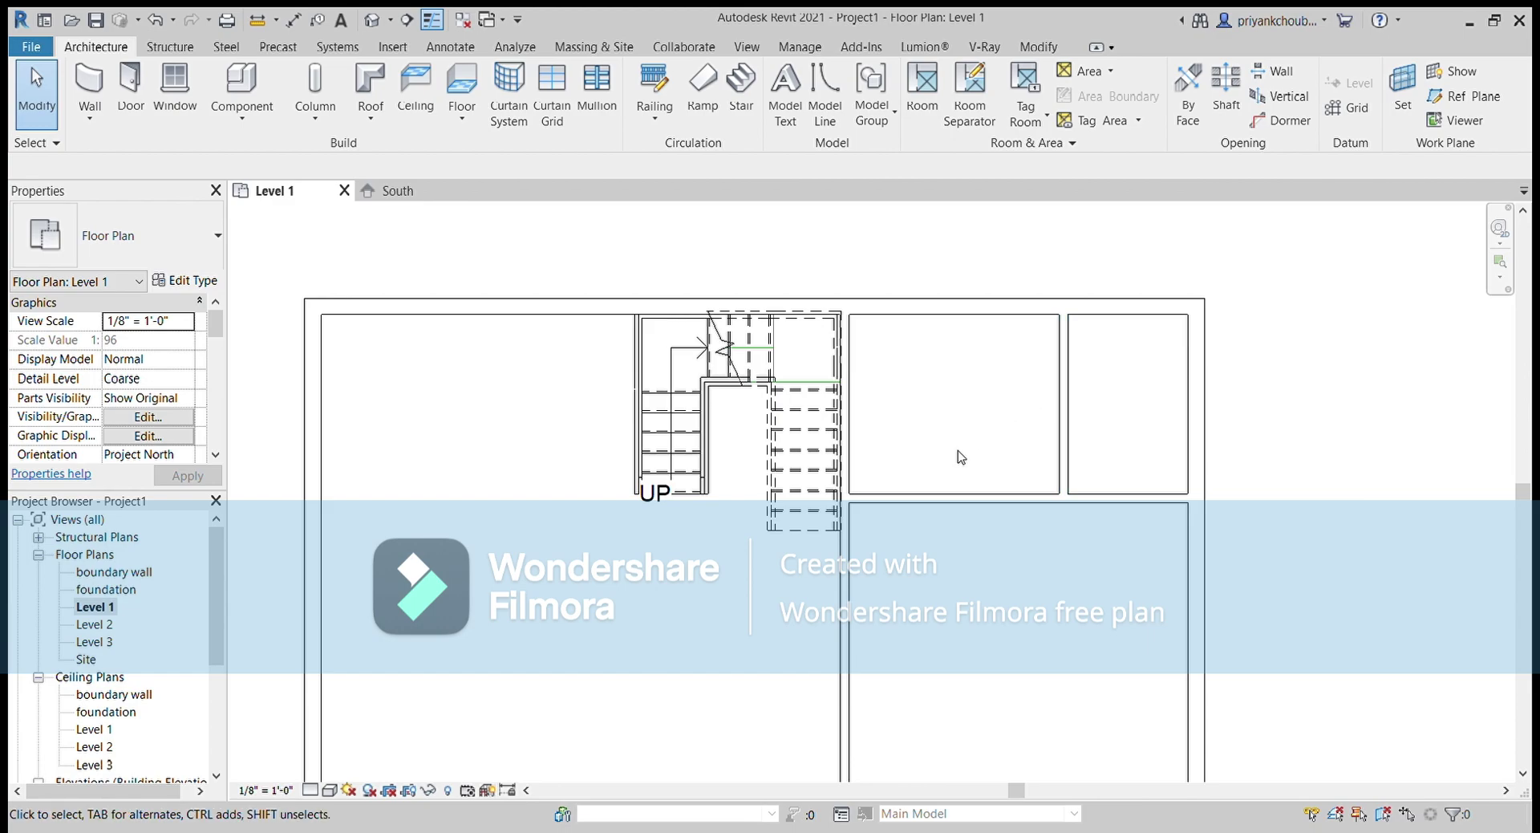
middle_click_drag(960, 455, 921, 468)
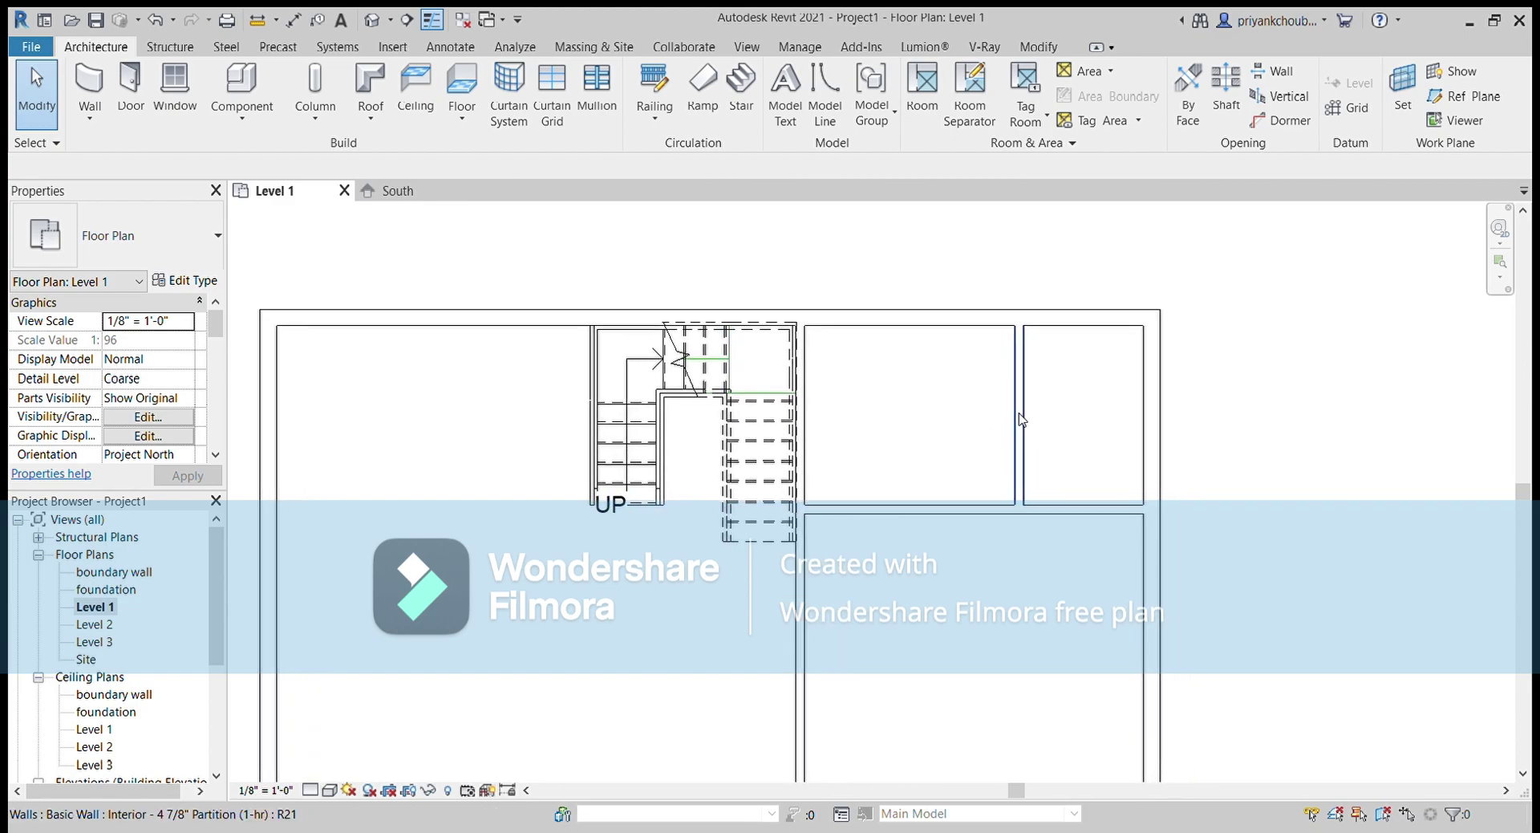
middle_click_drag(867, 437, 942, 460)
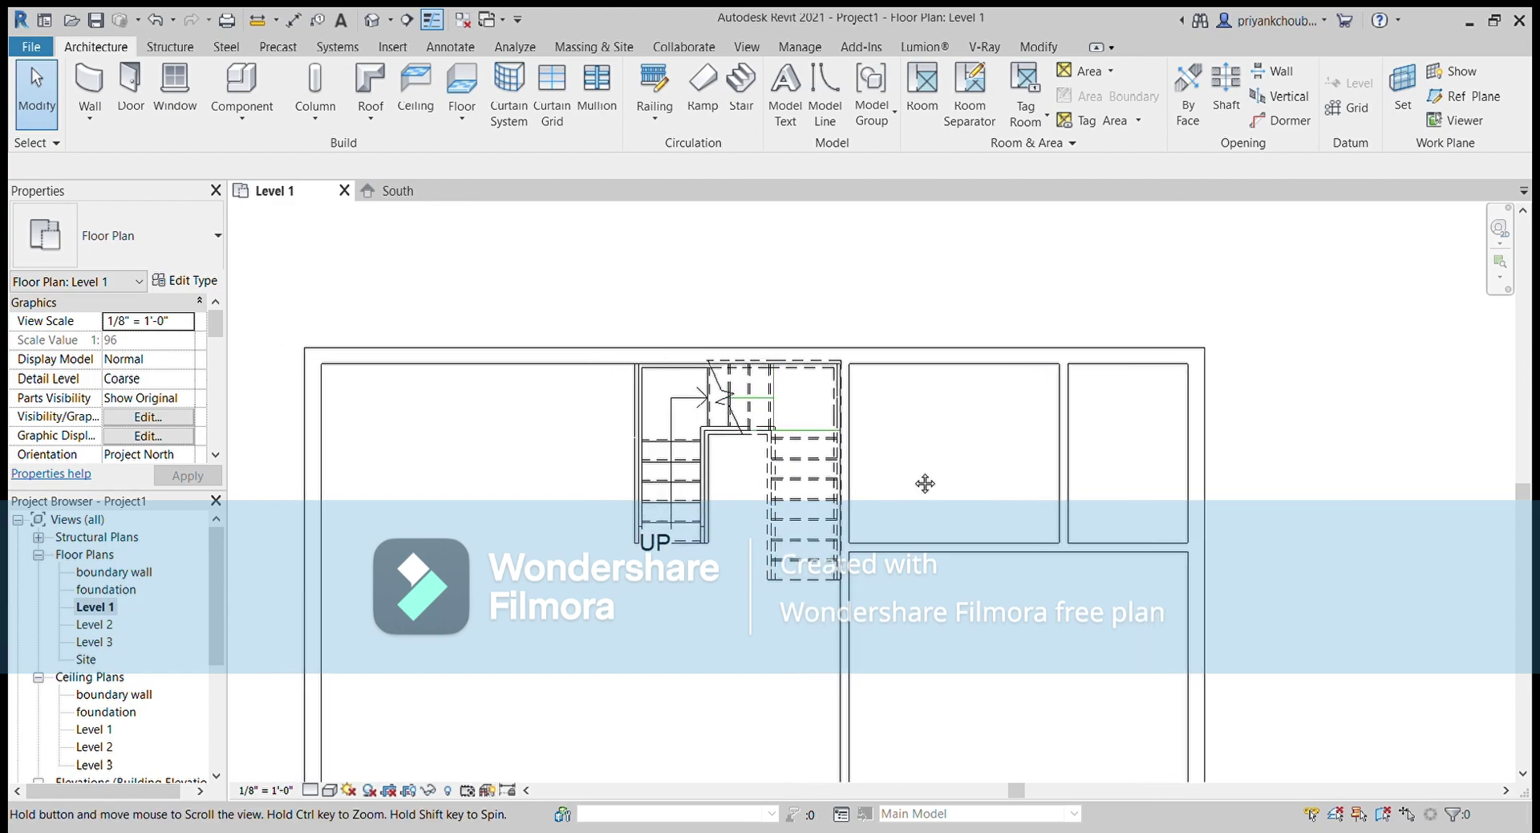
scroll(942, 460, "down", 2)
middle_click_drag(677, 533, 677, 447)
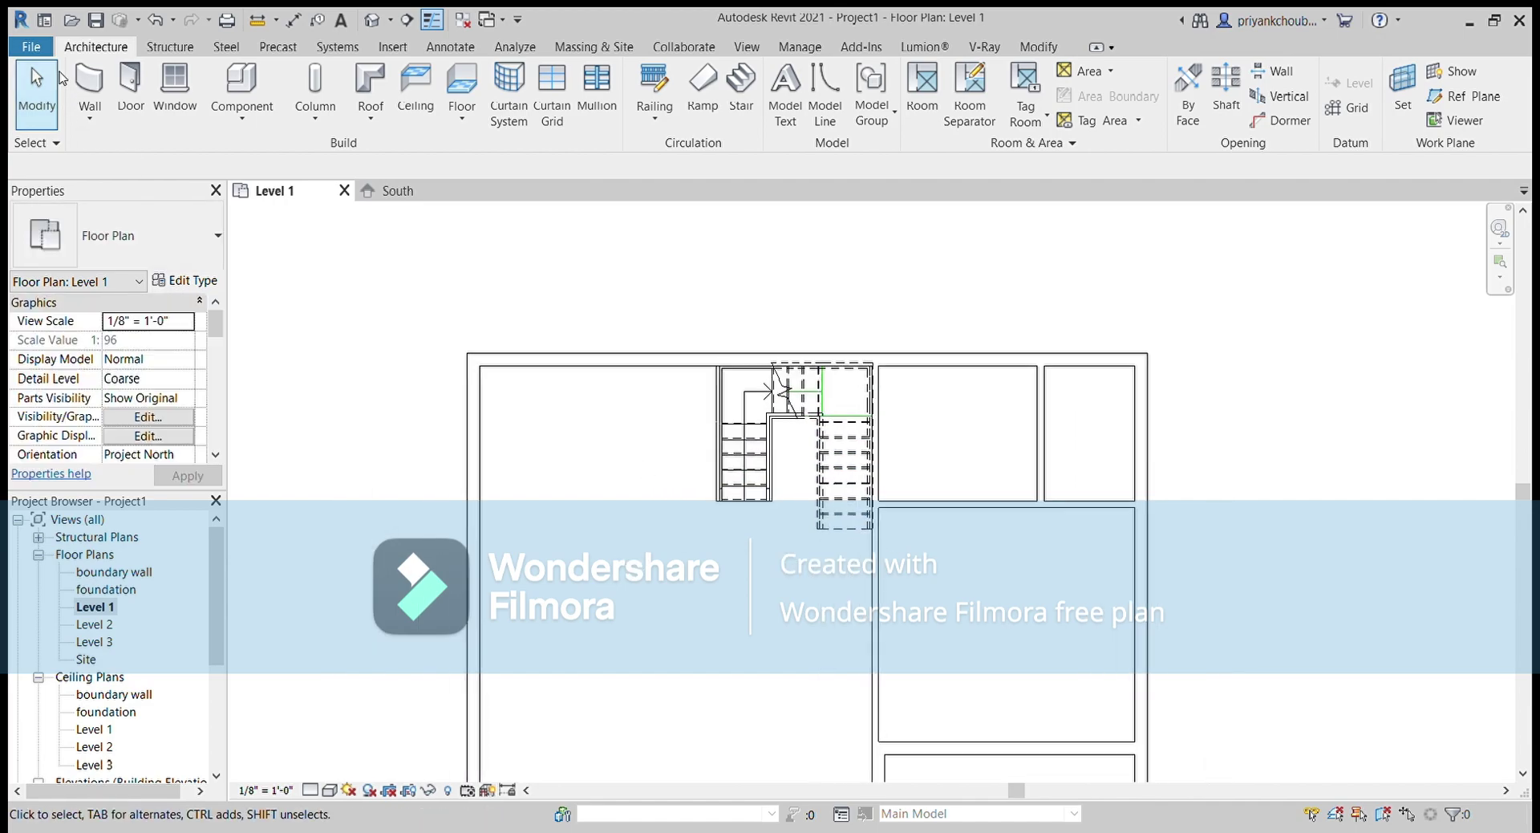
Draw an interior partition from the stair's corner down below the stair, then across with a bottom wall
left_click(89, 80)
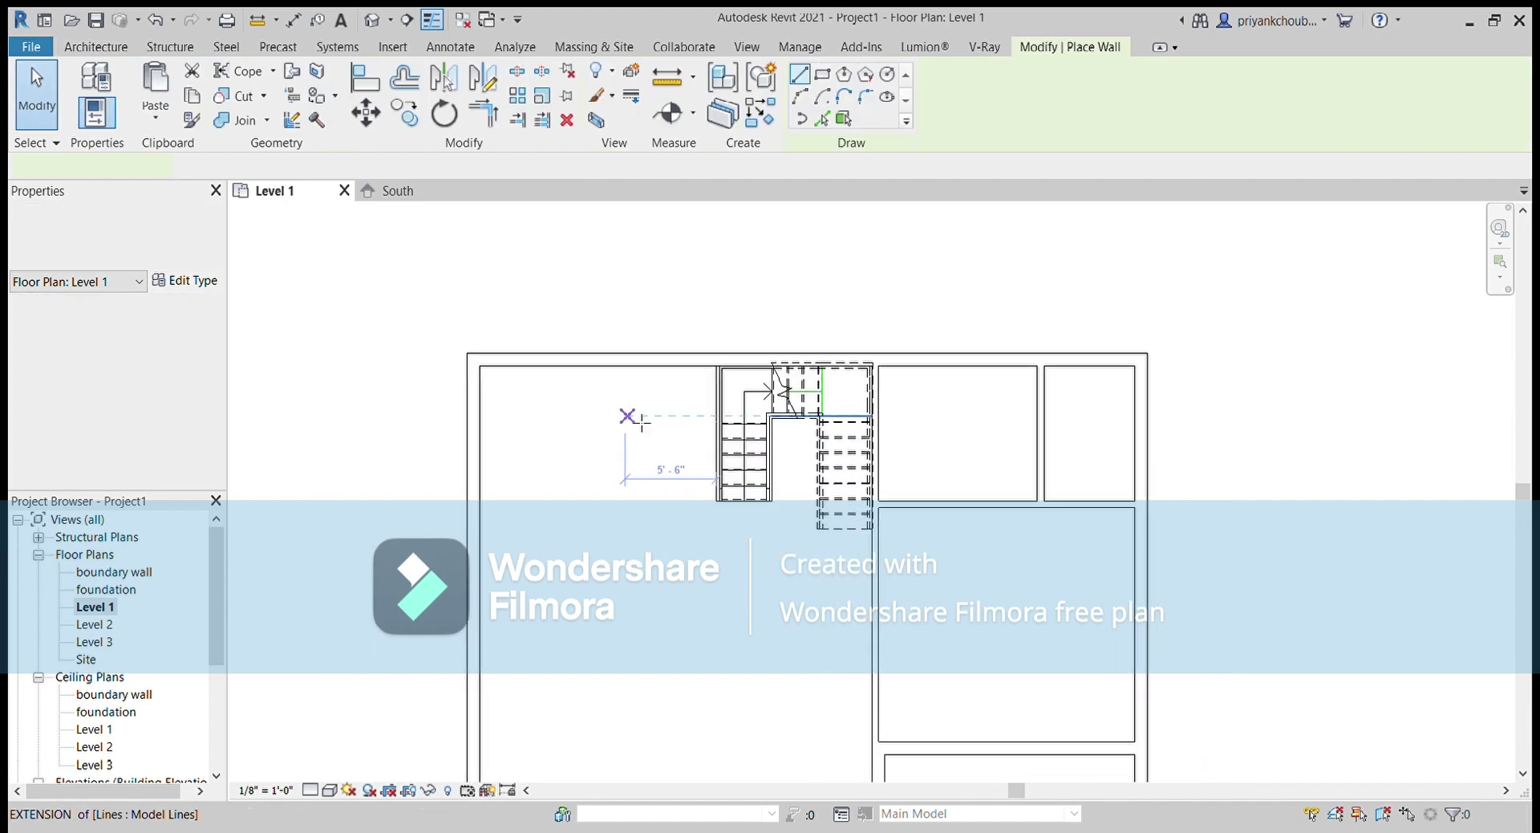
scroll(721, 380, "up", 1)
scroll(717, 369, "up", 3)
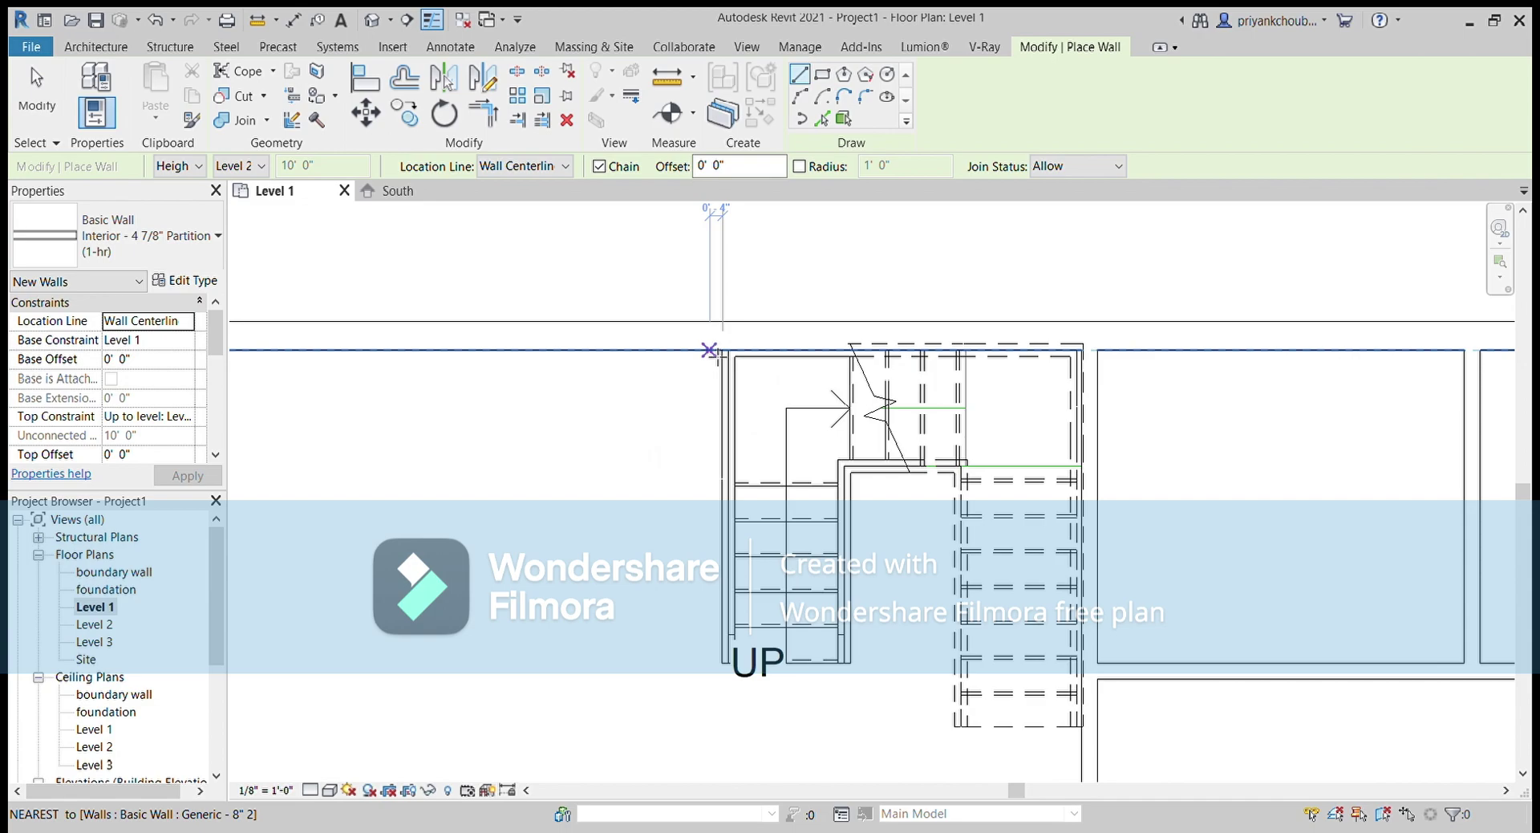
left_click(722, 350)
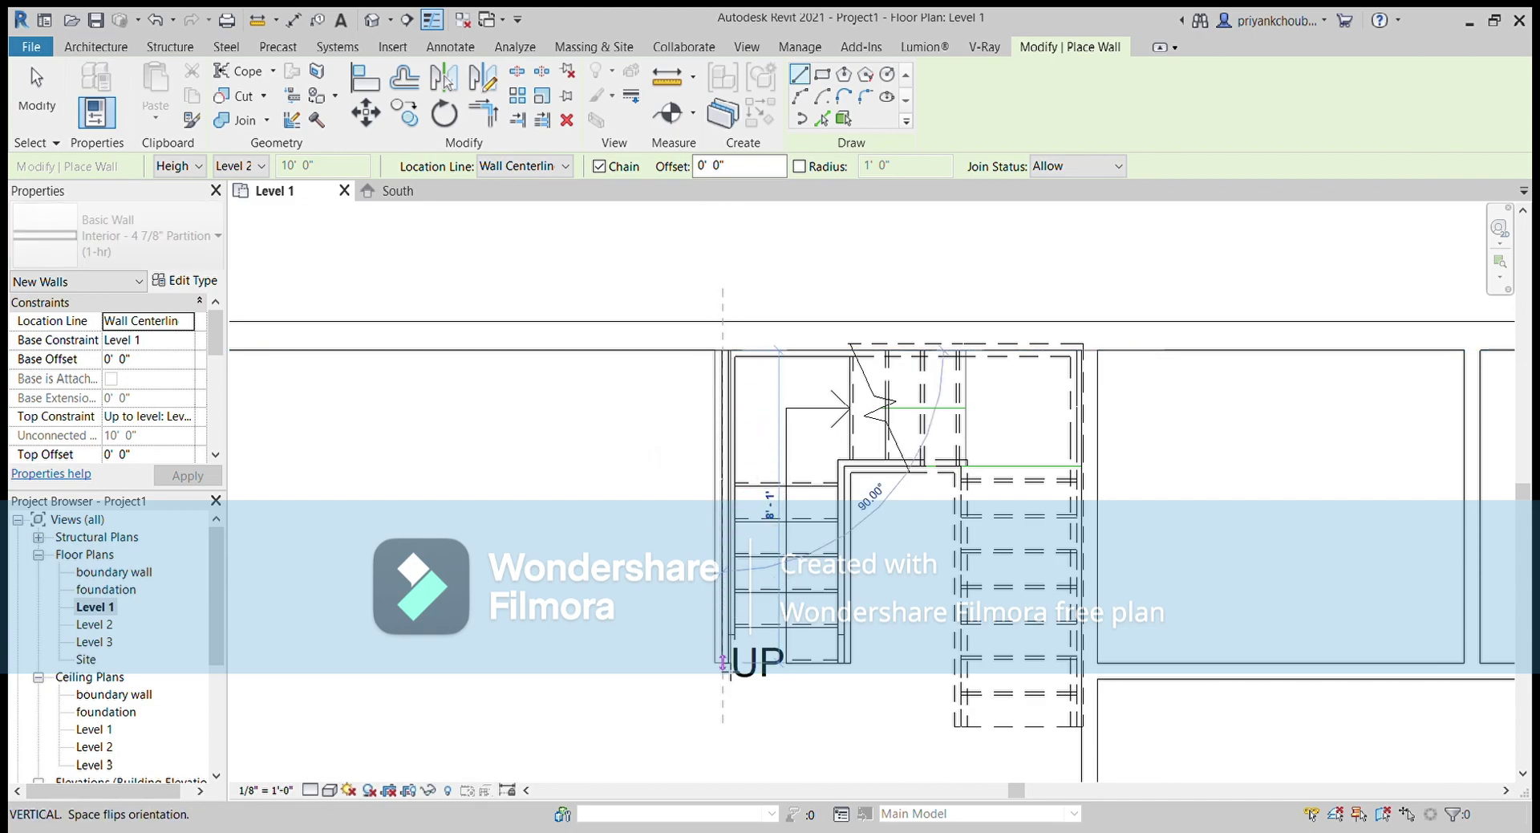
middle_click_drag(722, 662, 756, 433)
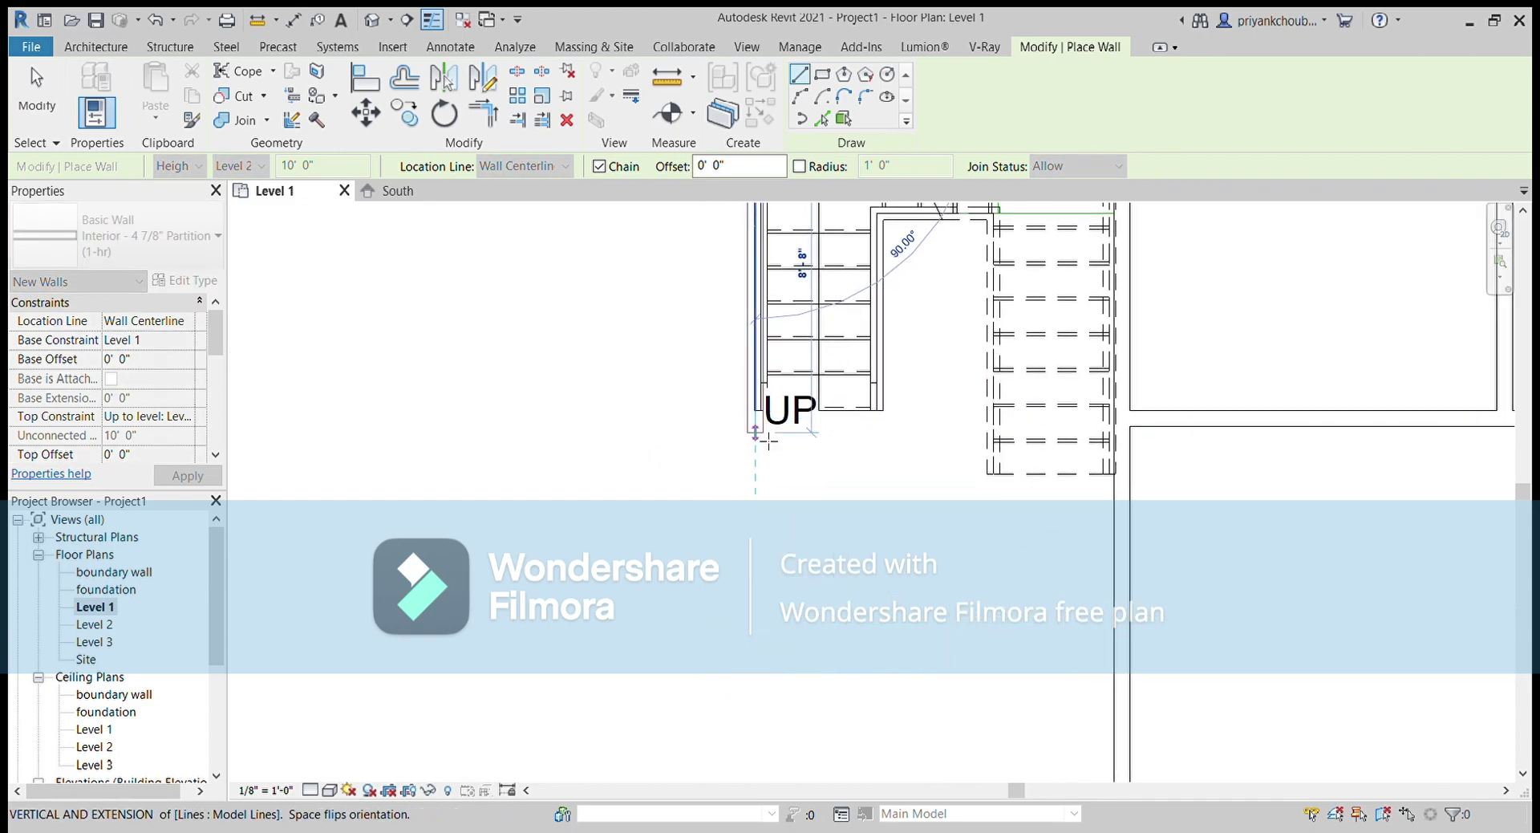
scroll(768, 441, "down", 2)
scroll(766, 450, "down", 1)
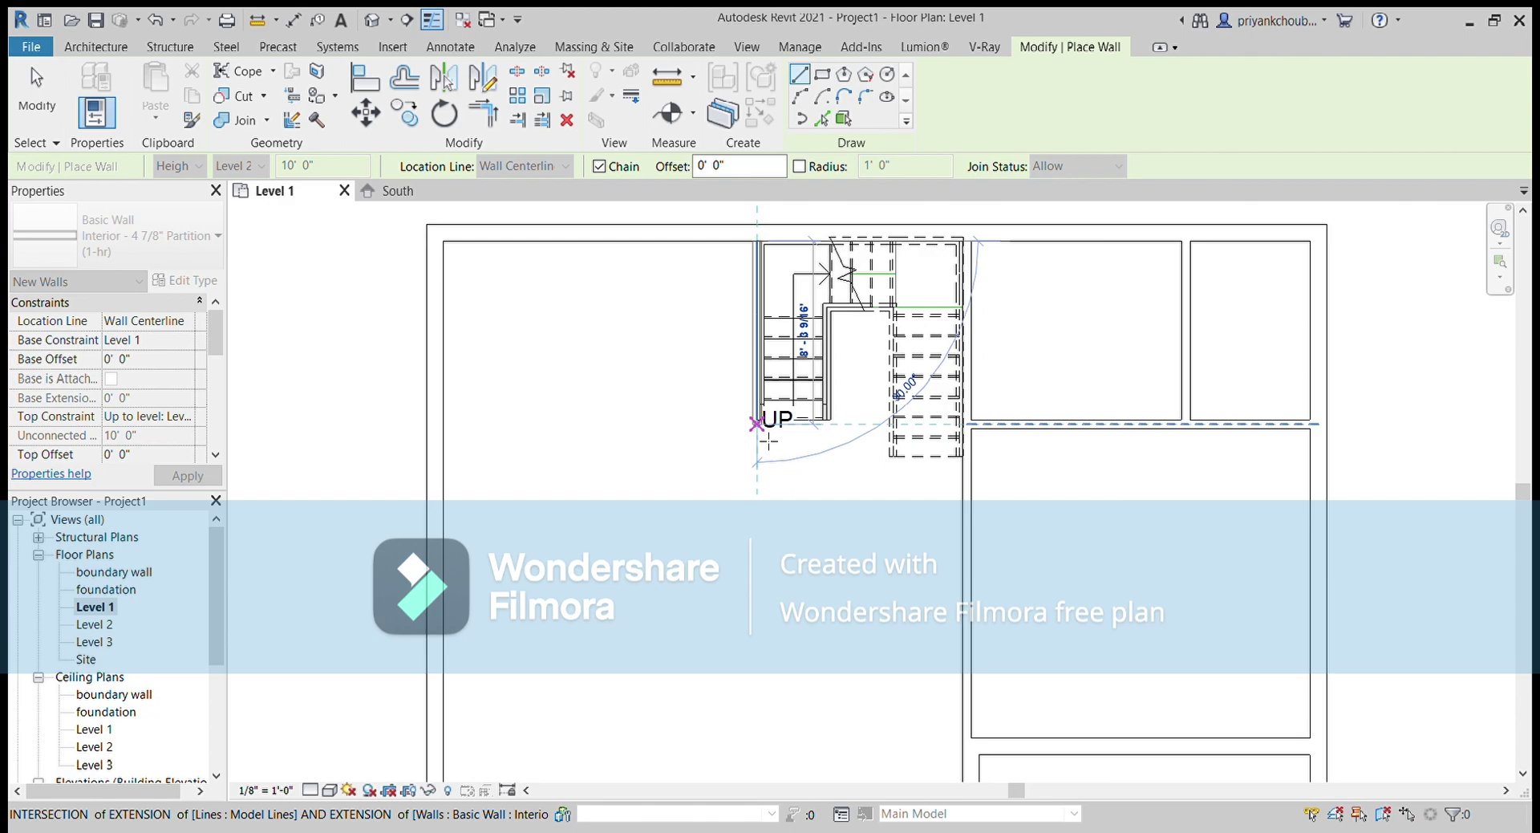
left_click(769, 487)
left_click(435, 484)
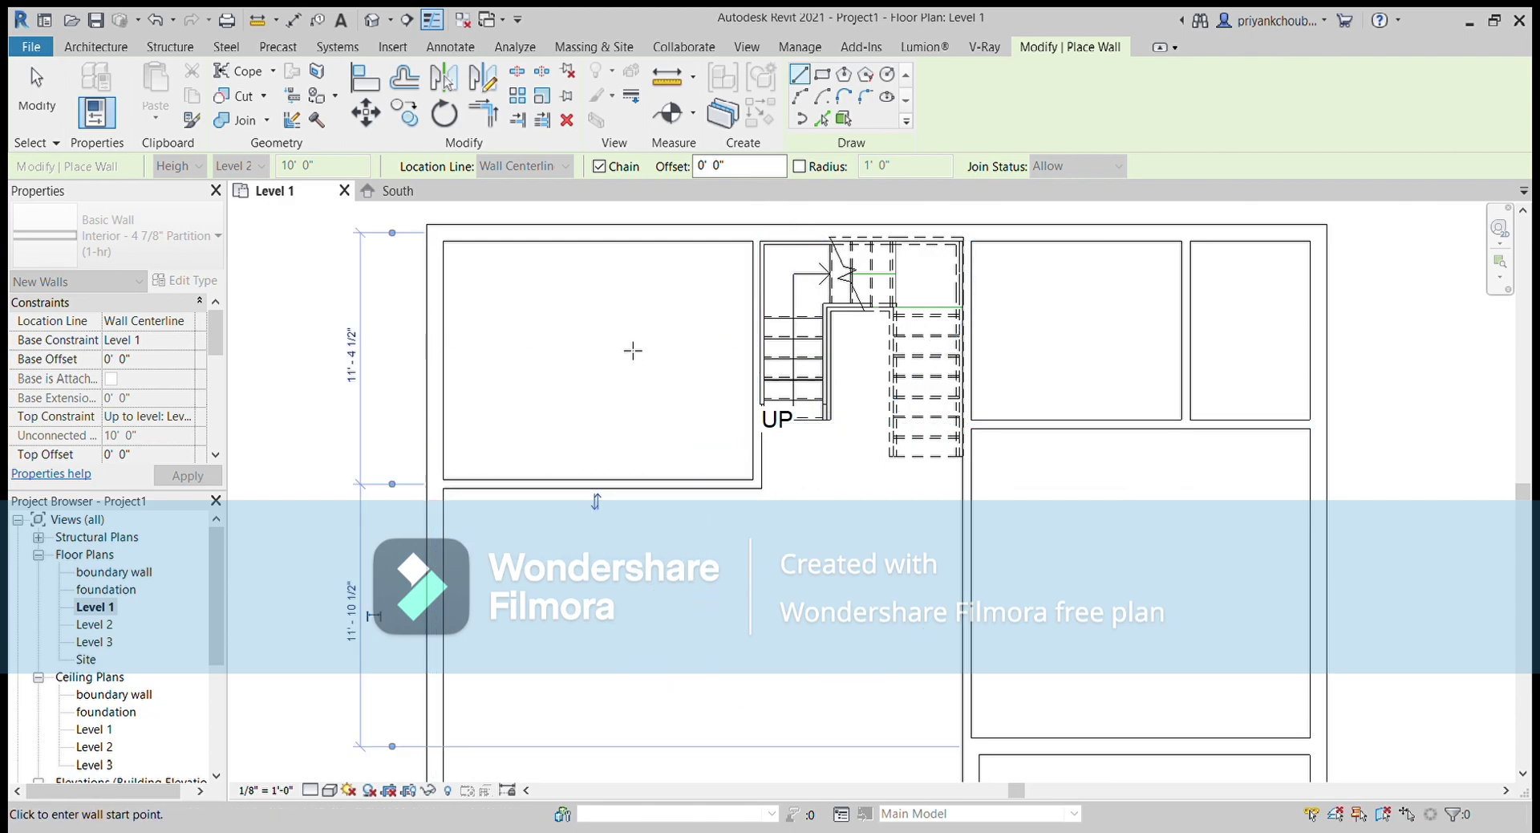
middle_click_drag(627, 382, 612, 171)
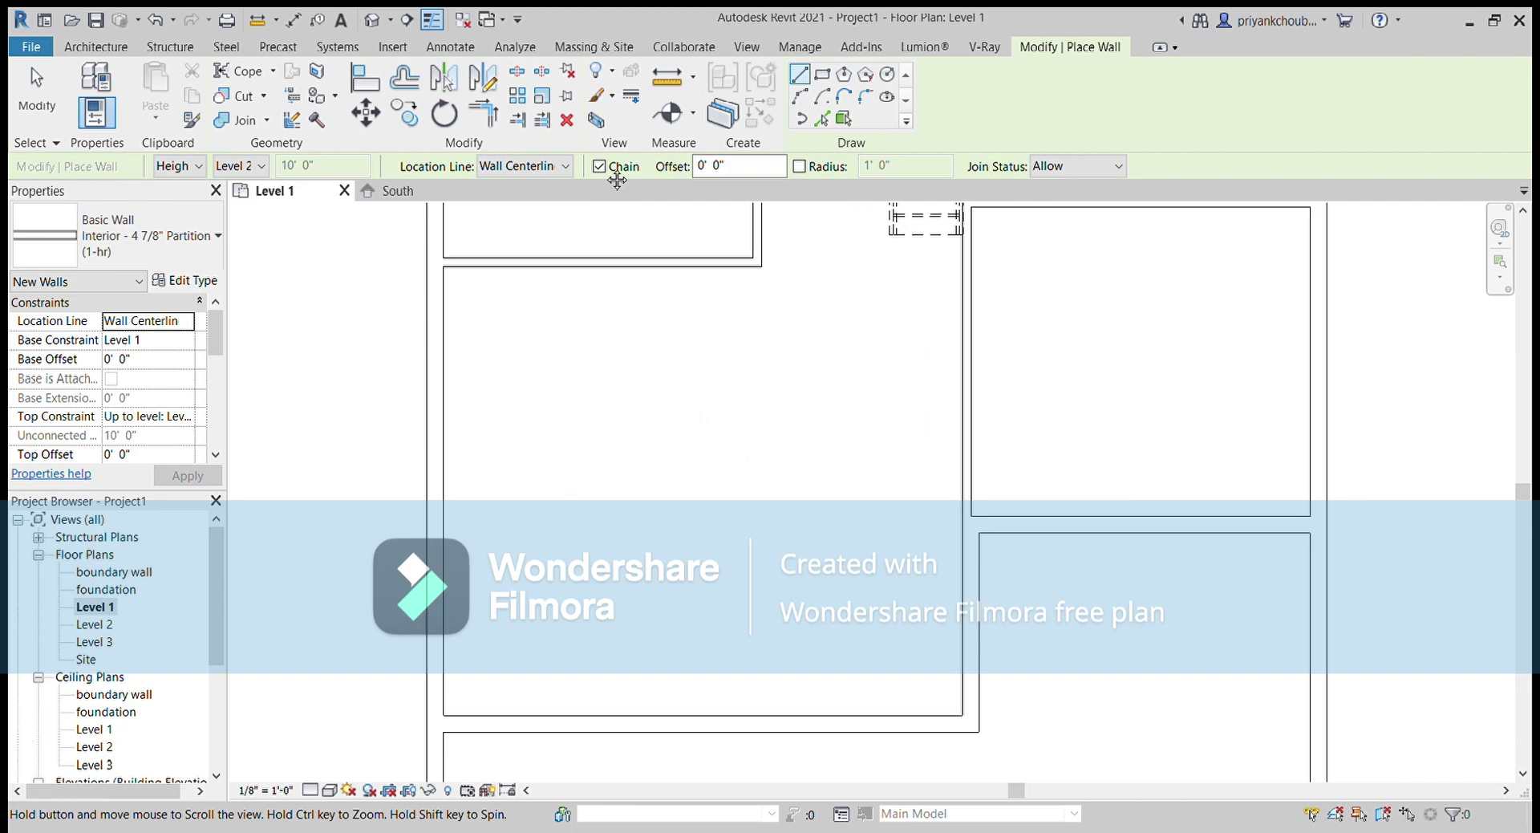
Draw an L-shaped partition down from below the top-left room and left to the exterior wall
middle_click_drag(671, 457, 754, 452)
scroll(754, 451, "down", 2)
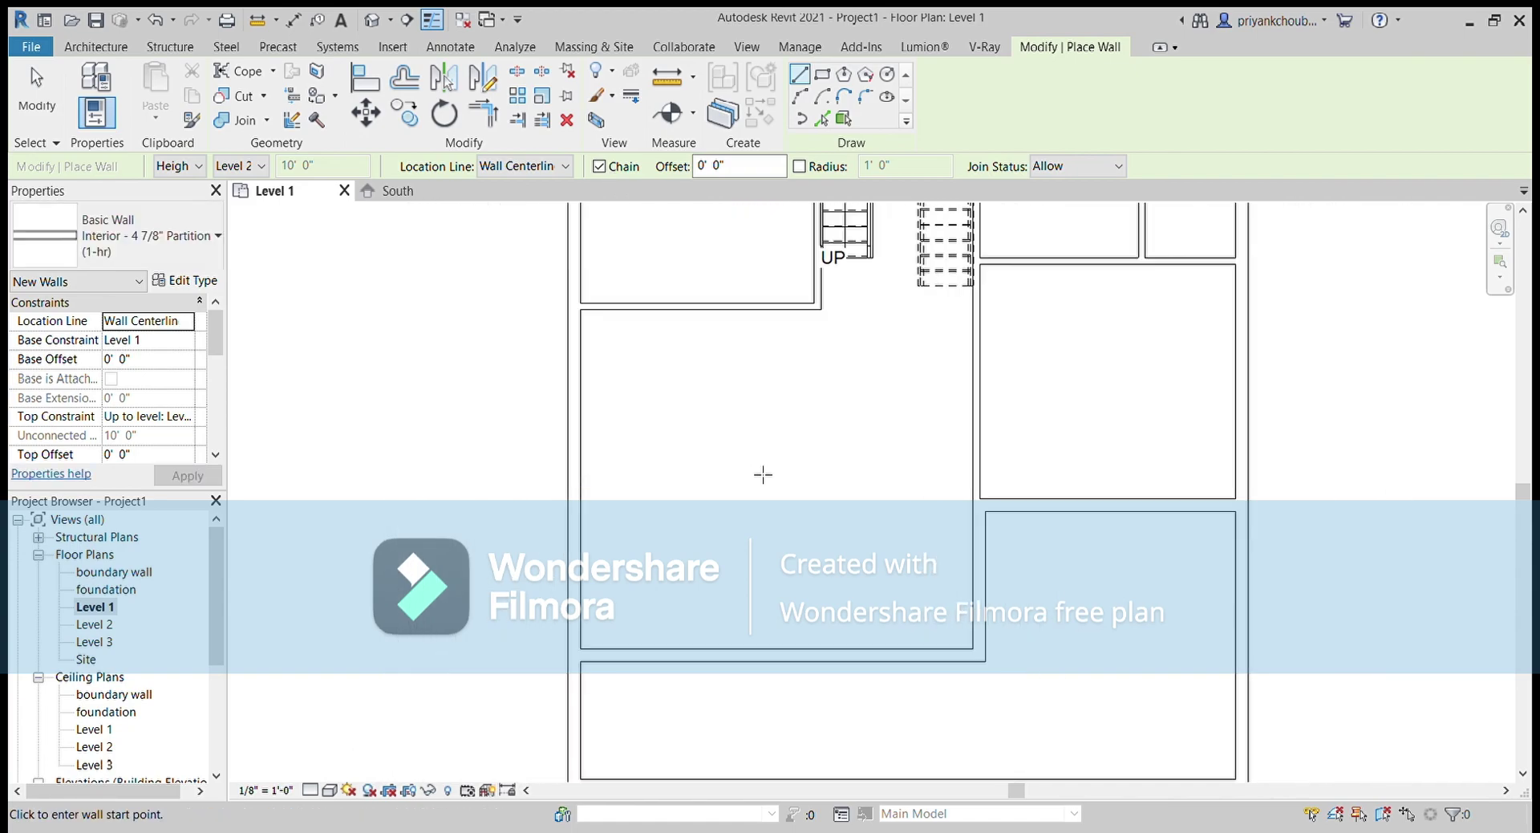
scroll(763, 475, "down", 2)
scroll(763, 478, "down", 2)
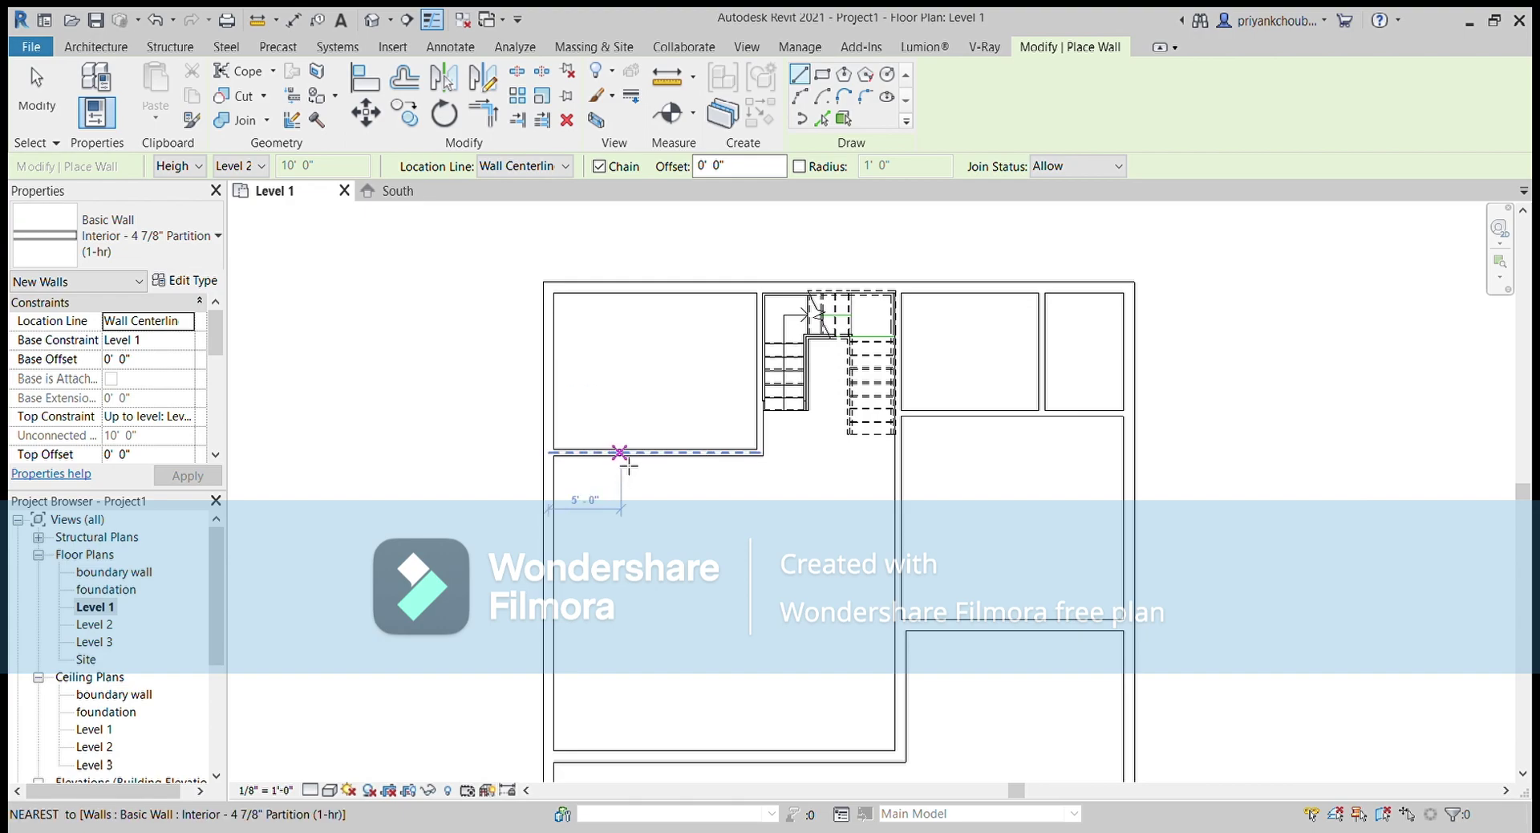
scroll(629, 465, "up", 2)
left_click(653, 471)
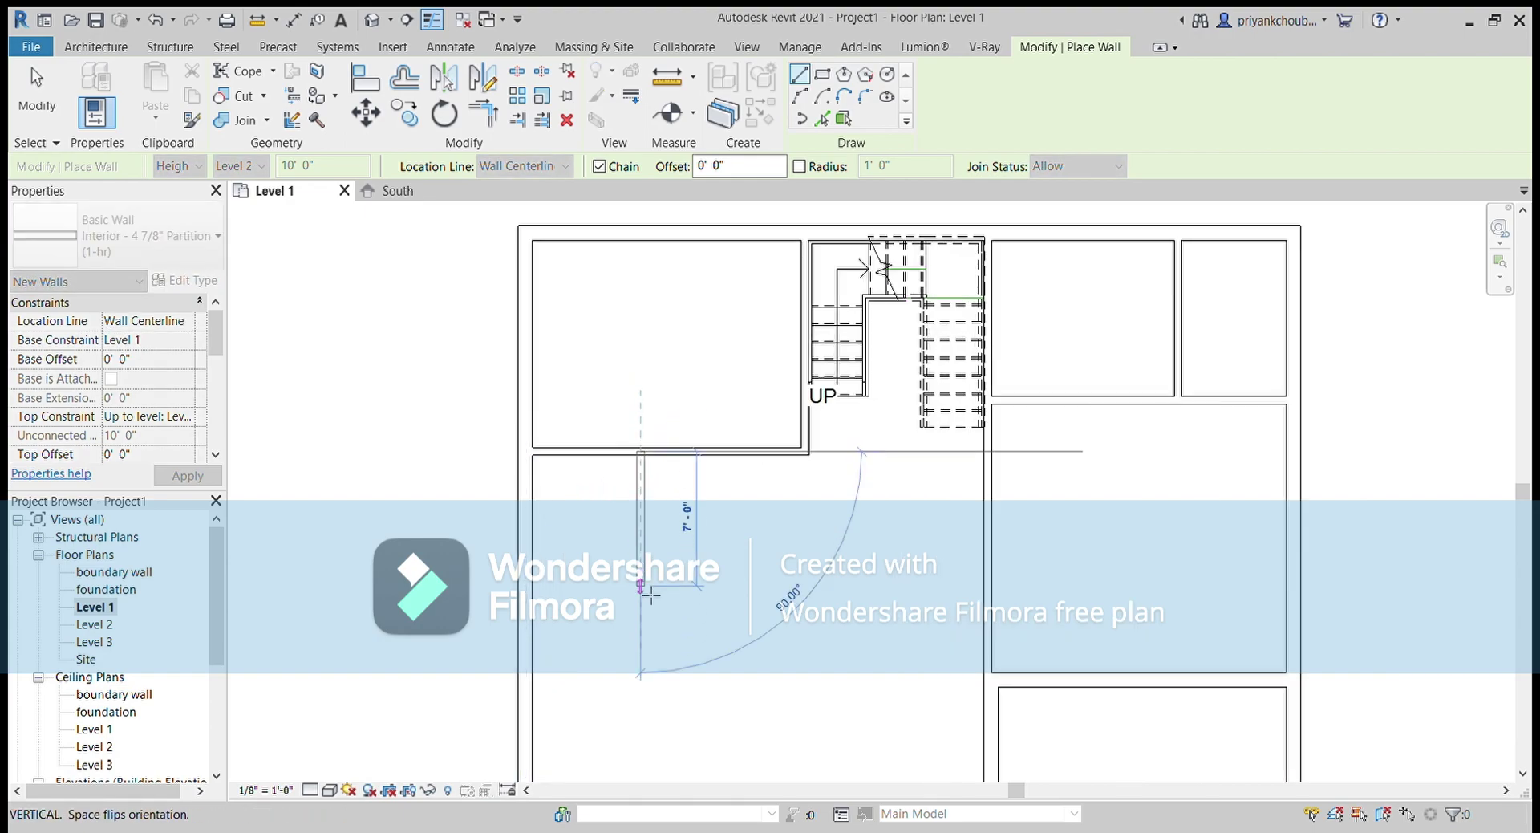
left_click(651, 592)
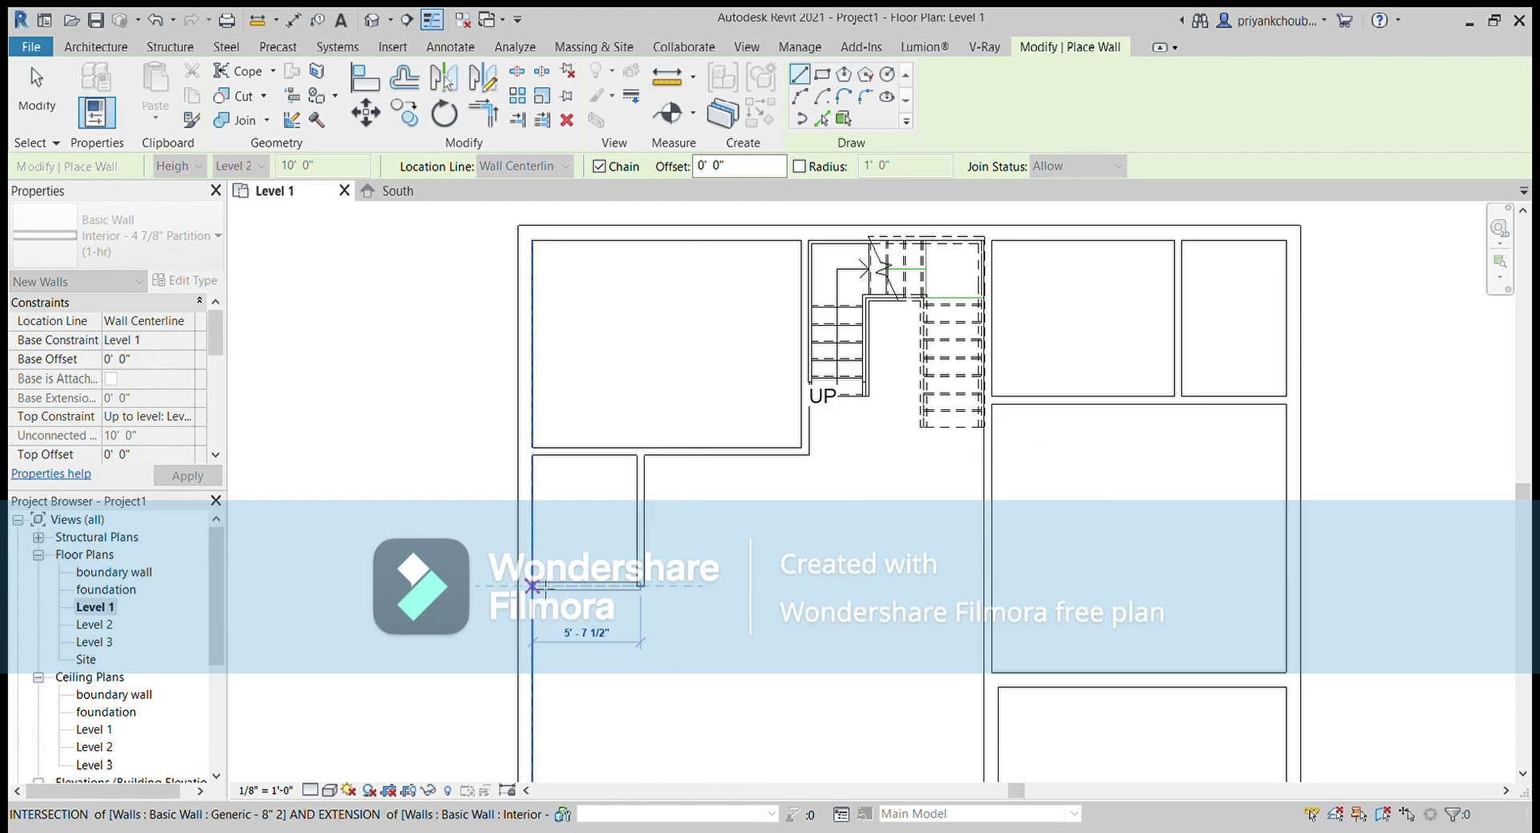
left_click(532, 588)
key("Escape")
key("Escape")
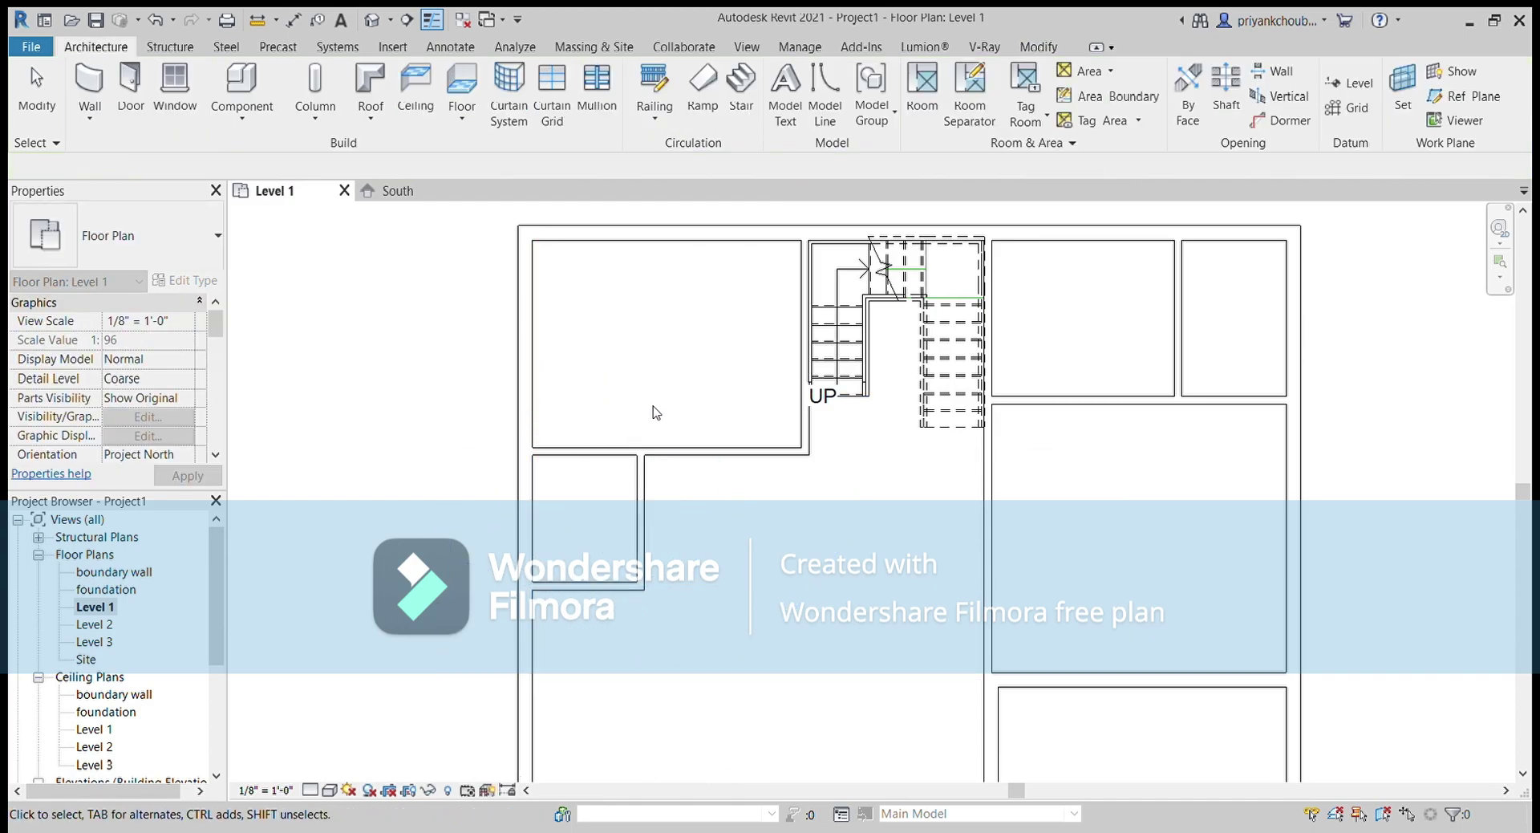
Crossing-select the new walls enclosing the small room
scroll(664, 383, "down", 1)
scroll(671, 359, "down", 1)
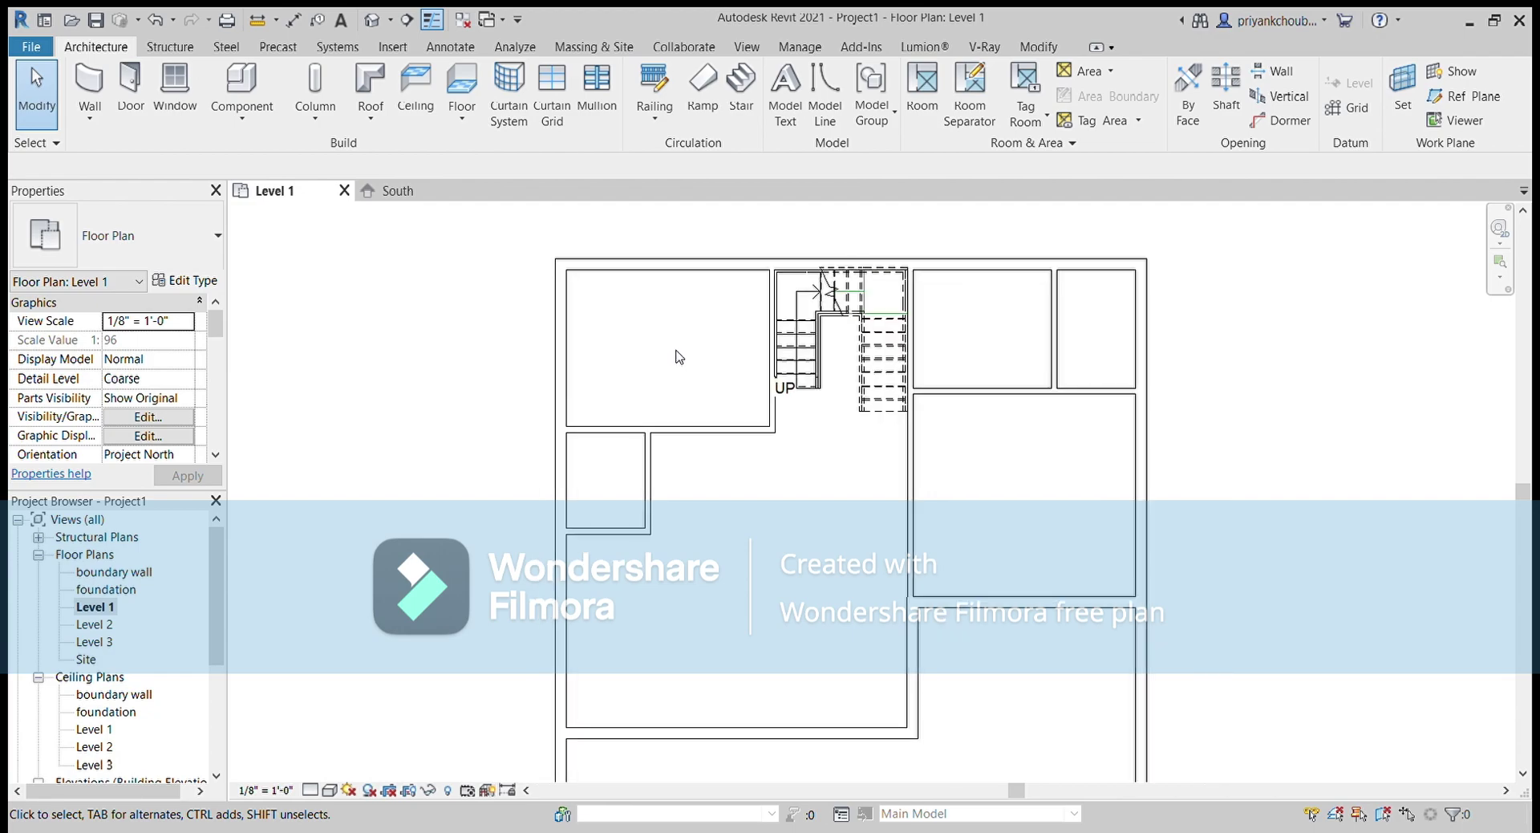
scroll(665, 385, "down", 1)
left_click_drag(670, 506, 613, 465)
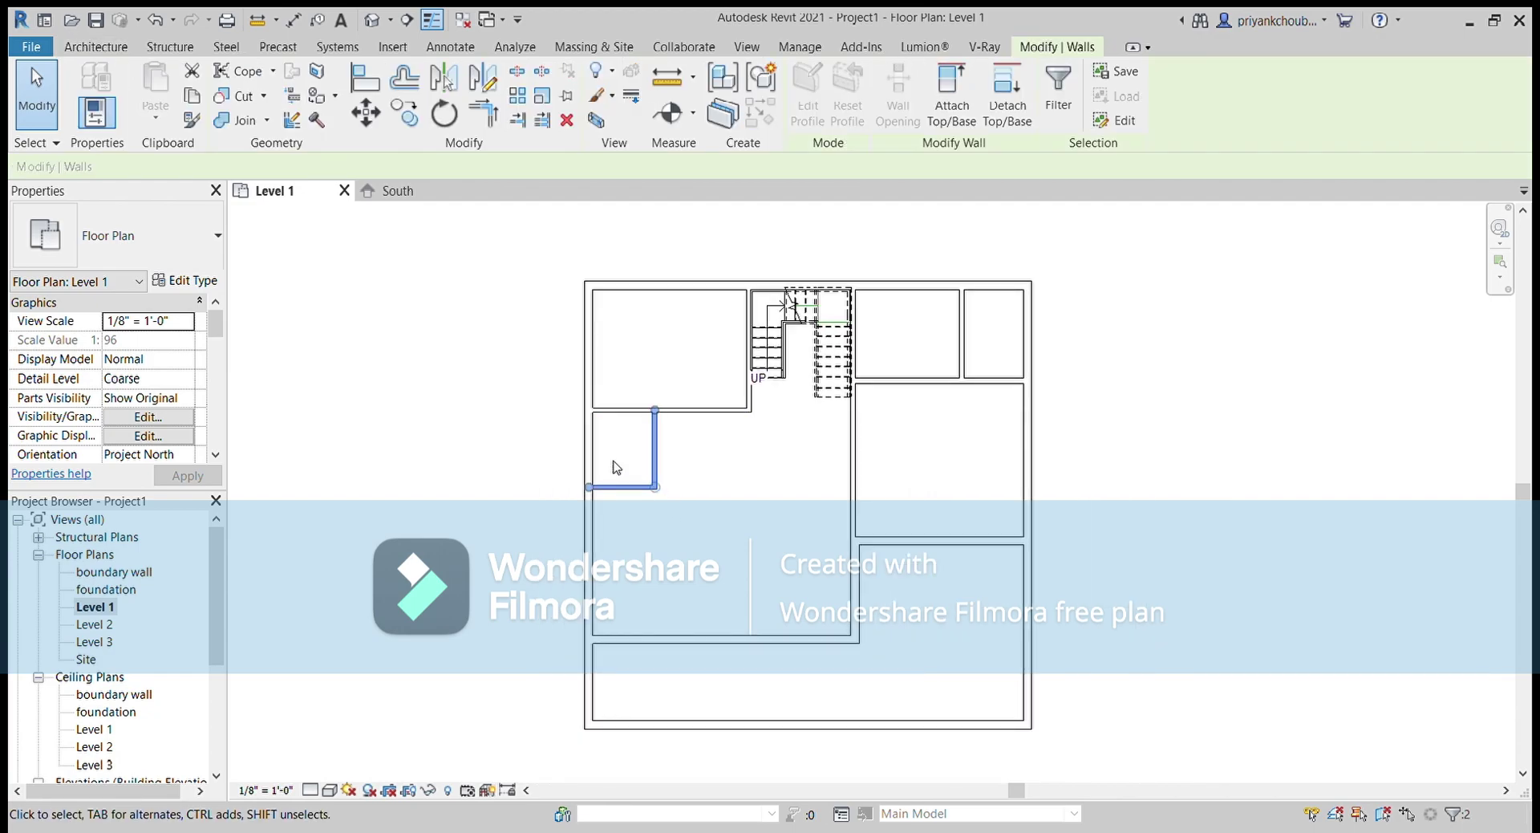
Delete the small room's walls and drag the wall below the top-left room further down
key("Delete")
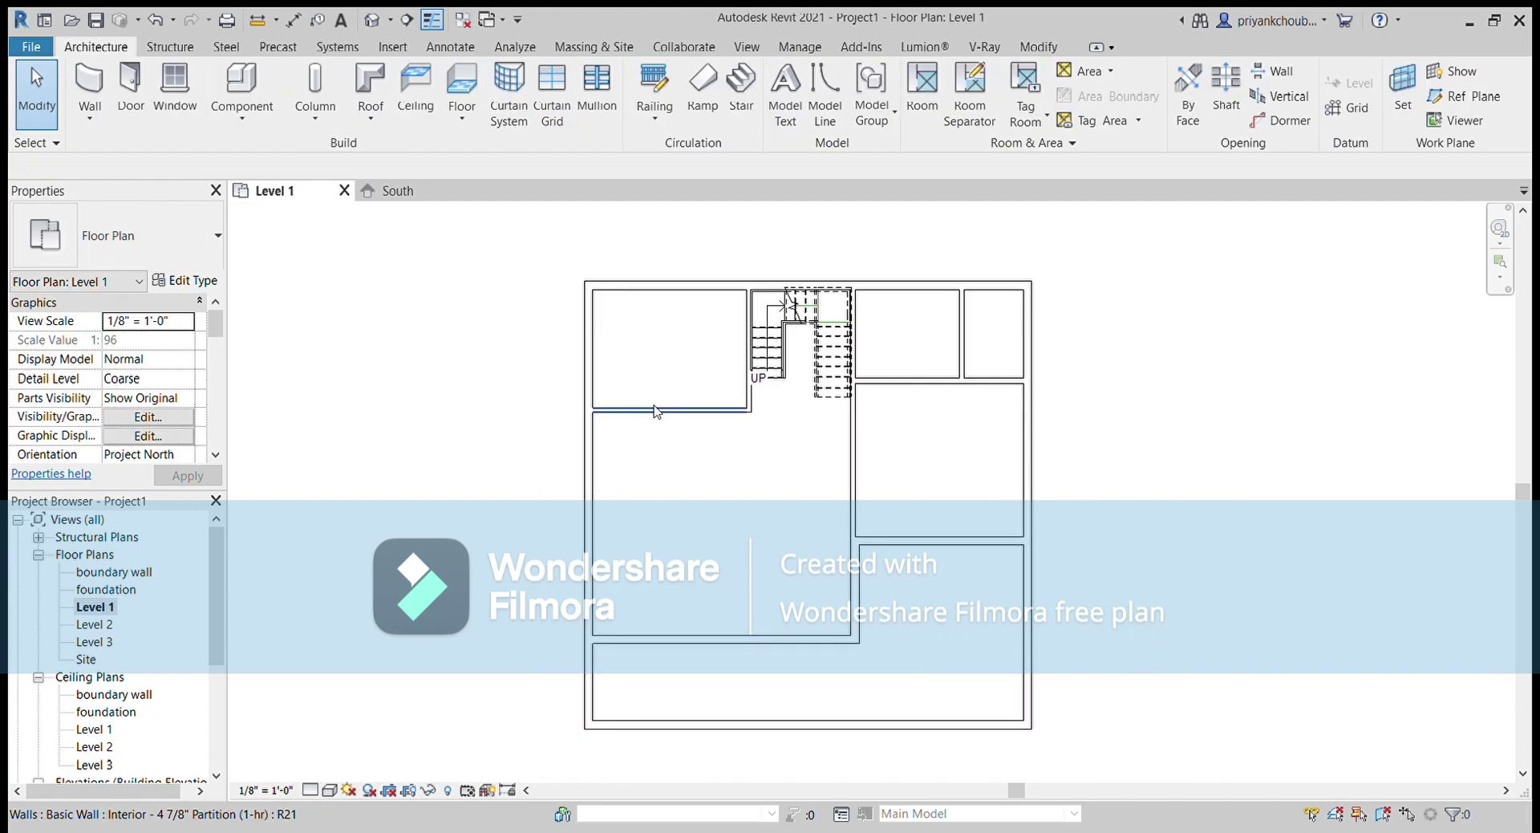
left_click(646, 408)
left_click_drag(645, 408, 652, 482)
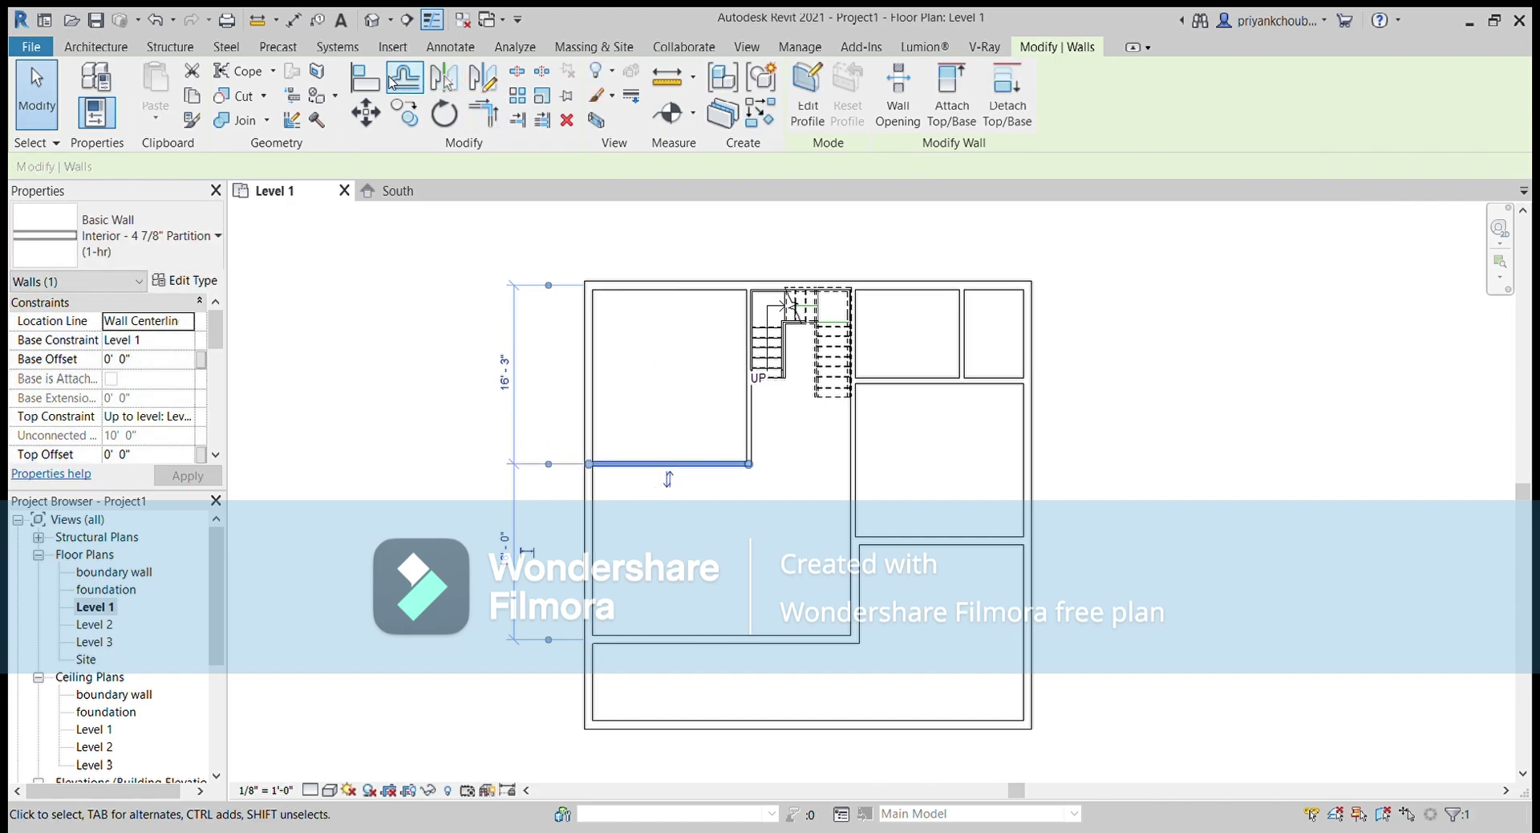
Draw a horizontal wall from the stair wall corner to the left exterior wall
left_click(109, 54)
left_click(105, 77)
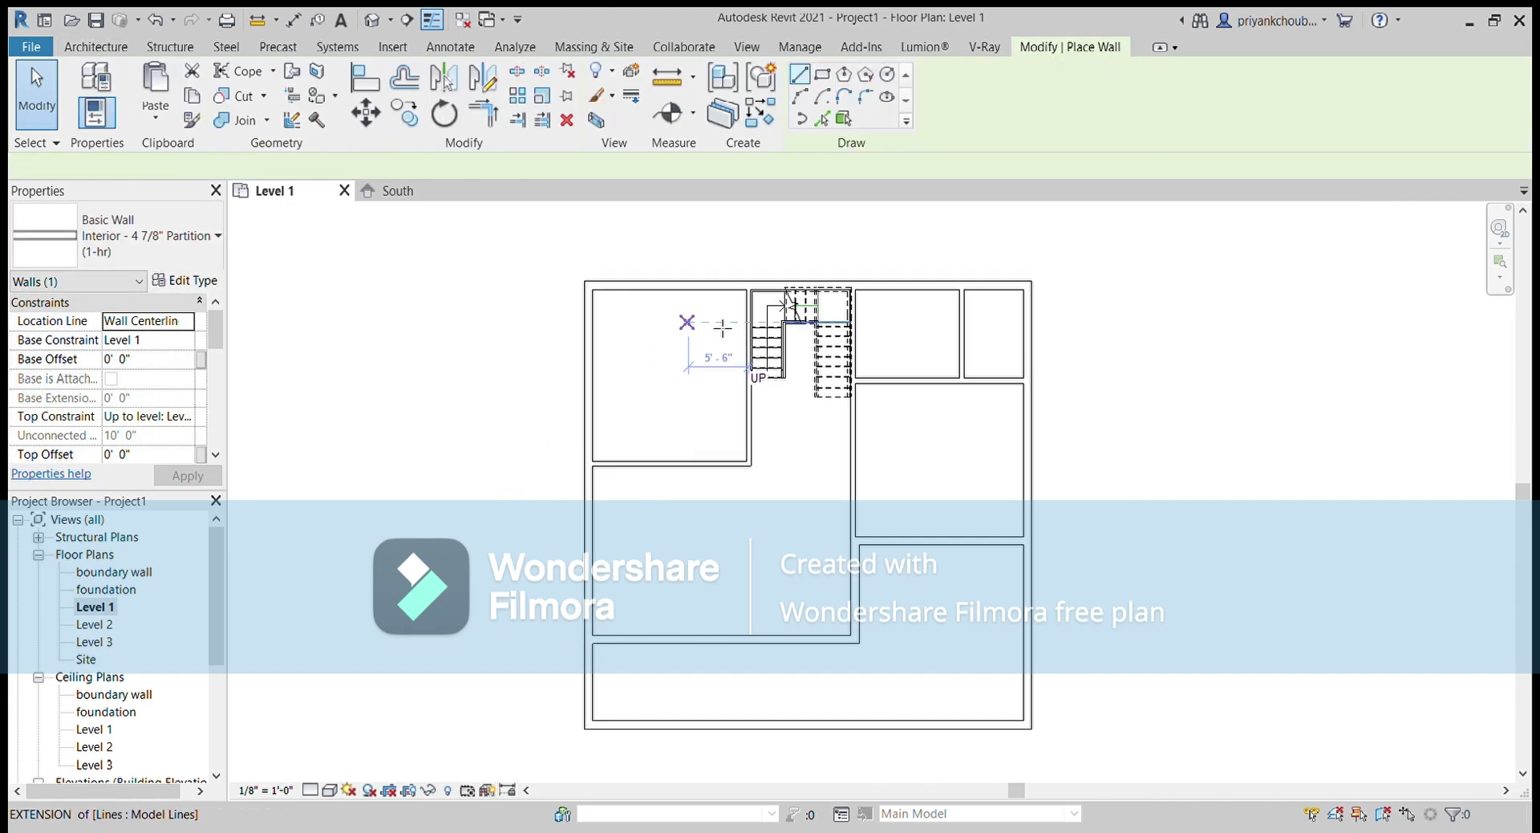
scroll(744, 320, "up", 2)
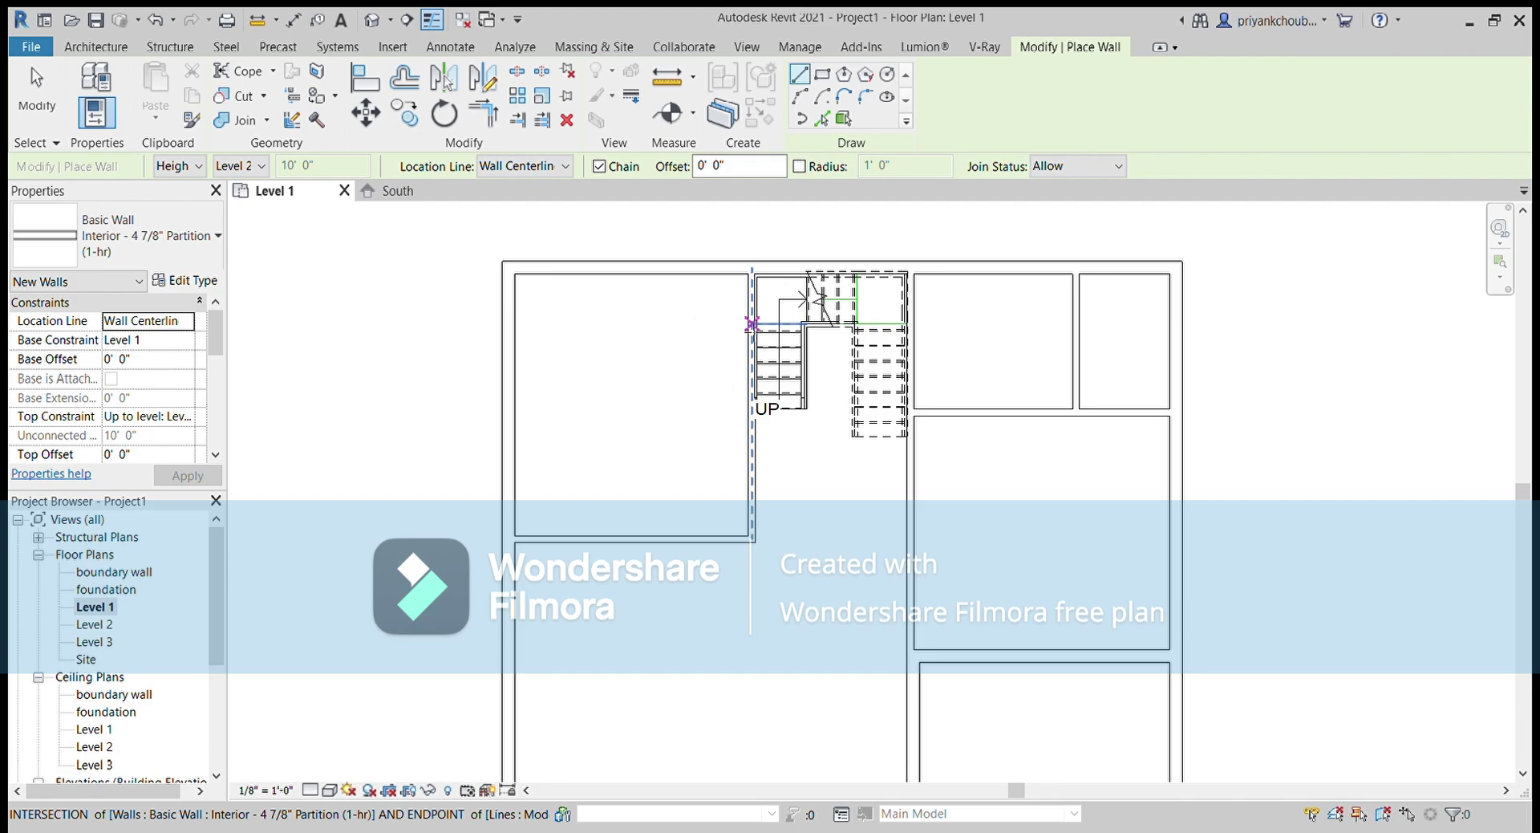
left_click(751, 323)
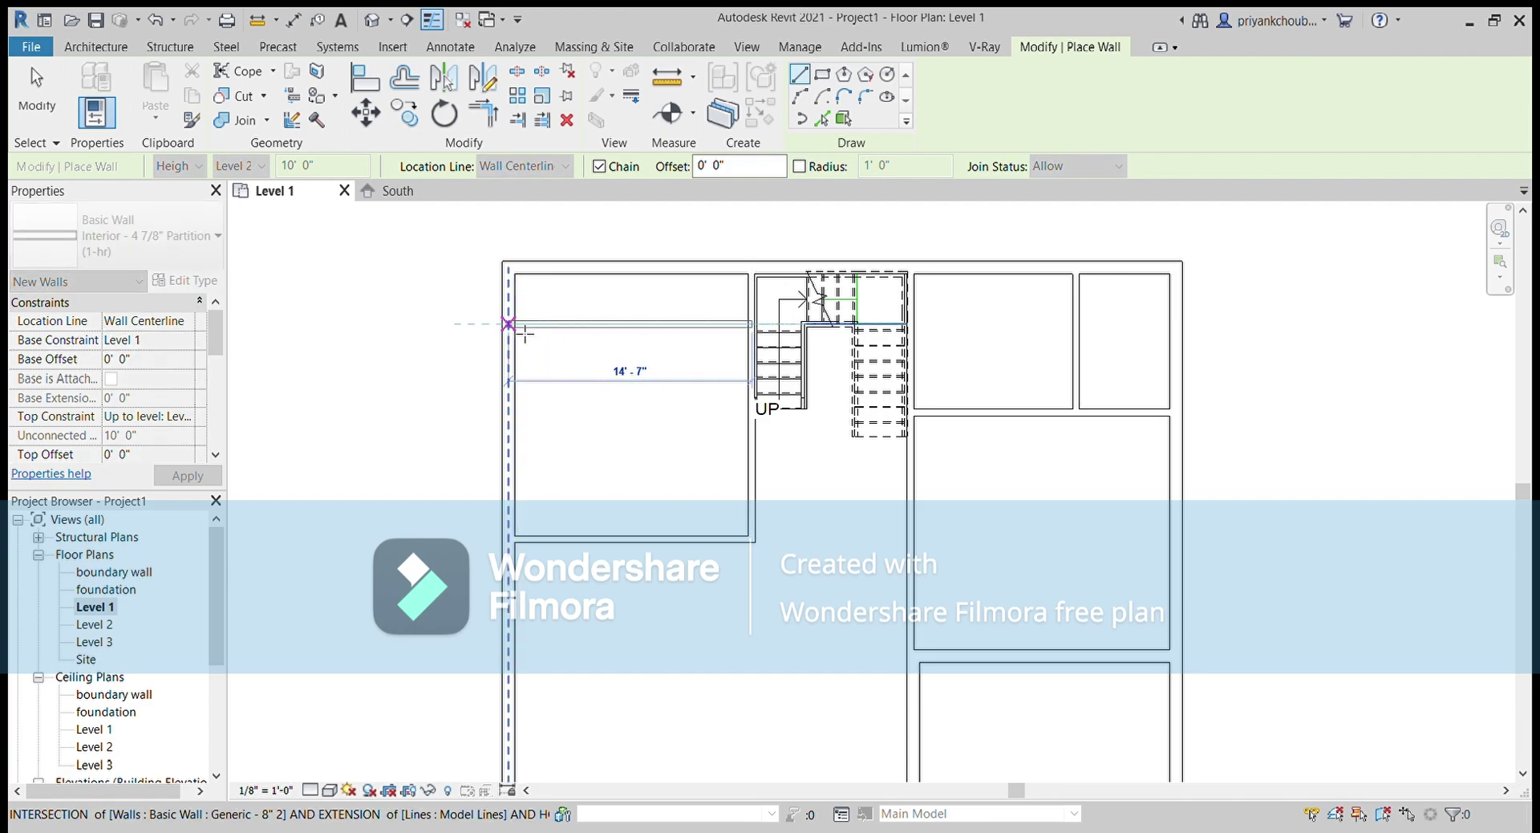
left_click(584, 309)
key("Escape")
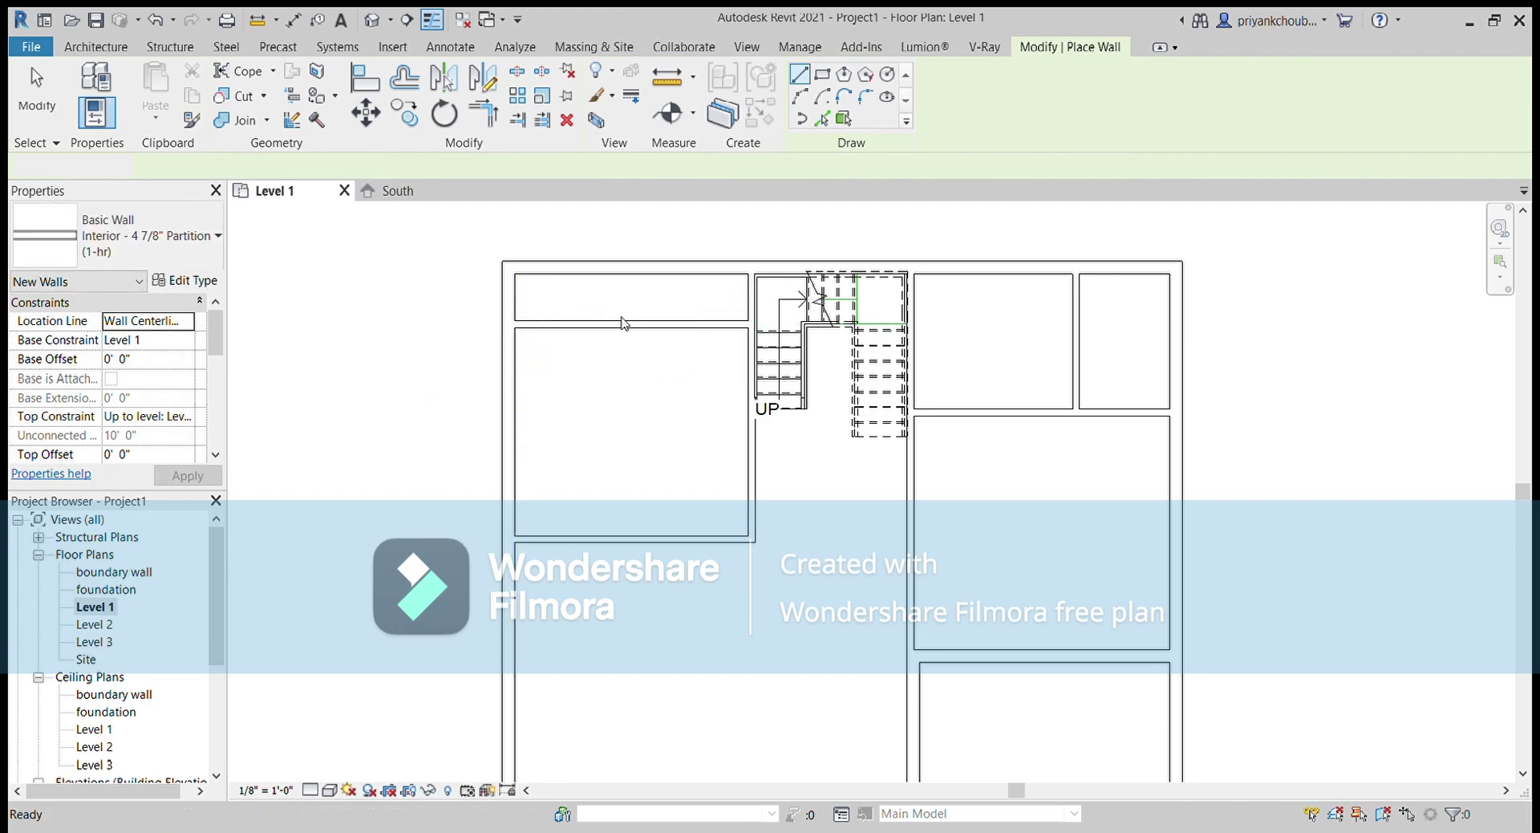
key("Escape")
Nudge the new horizontal wall slightly down
left_click(637, 329)
scroll(632, 341, "up", 2)
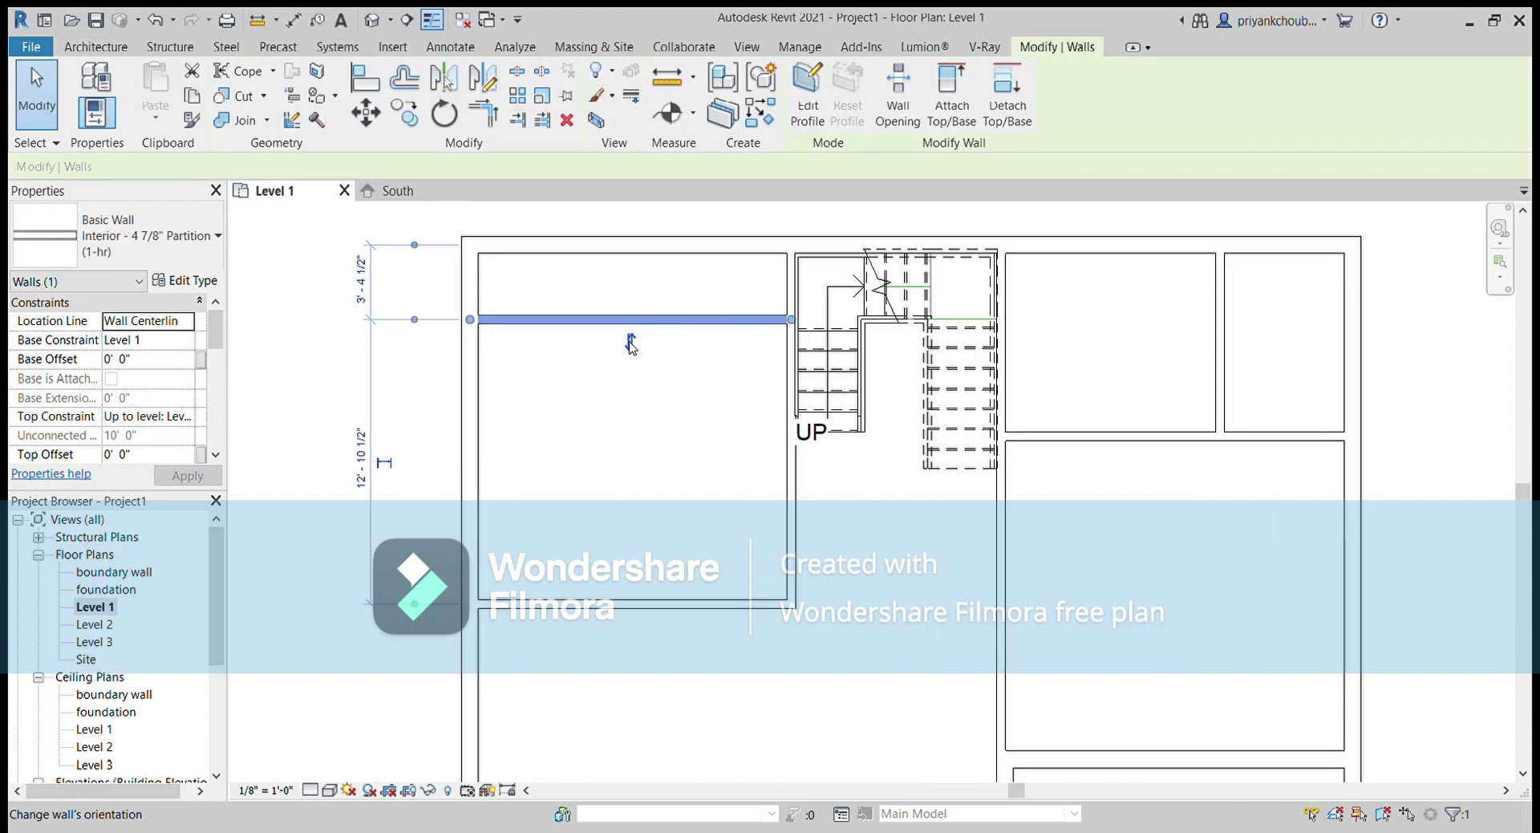
key("Down")
key("Down")
key("Down")
key("Down")
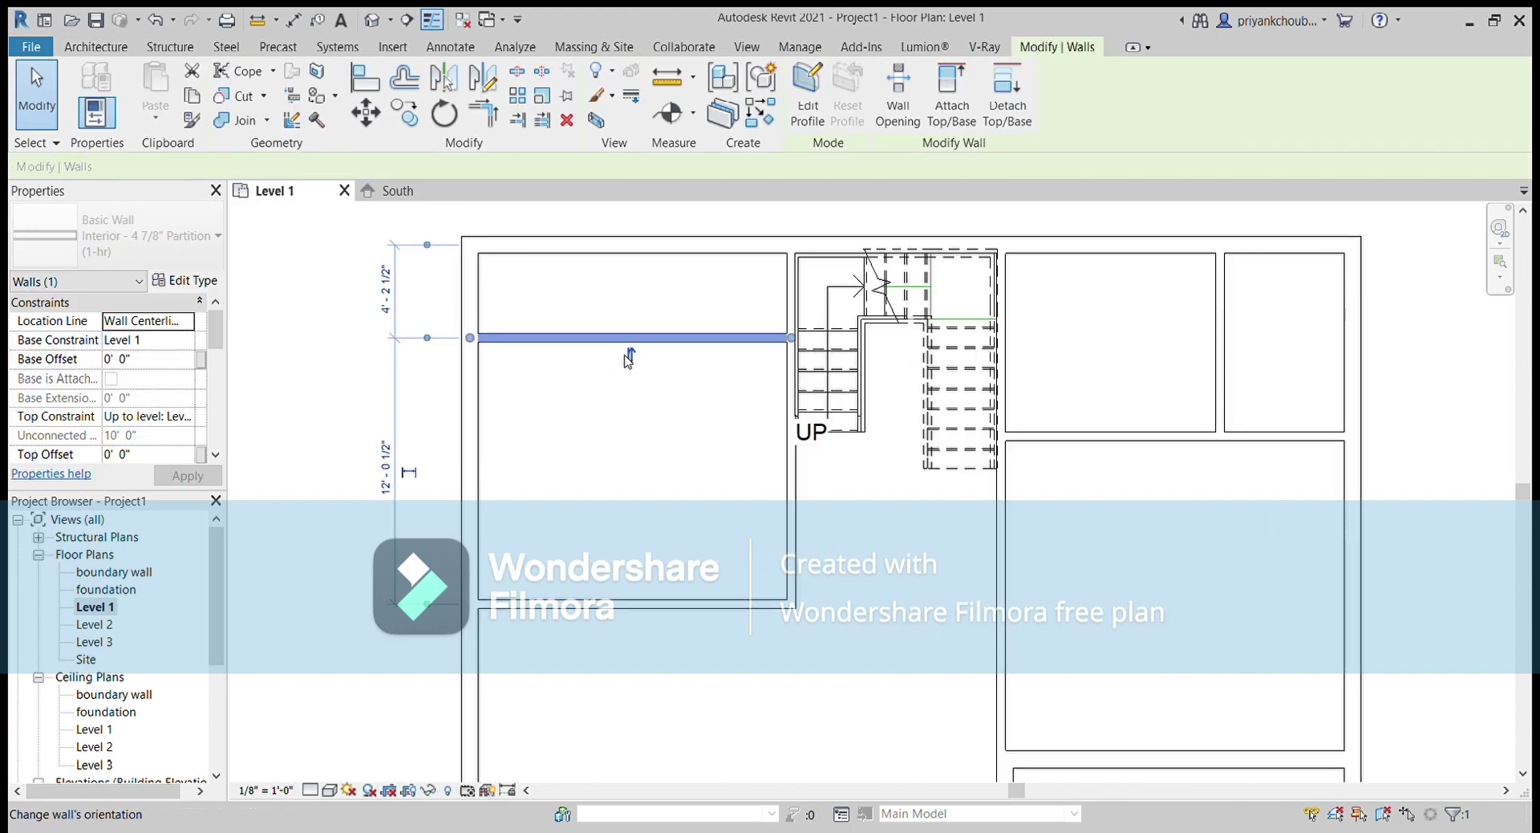
key("Down")
key("Down")
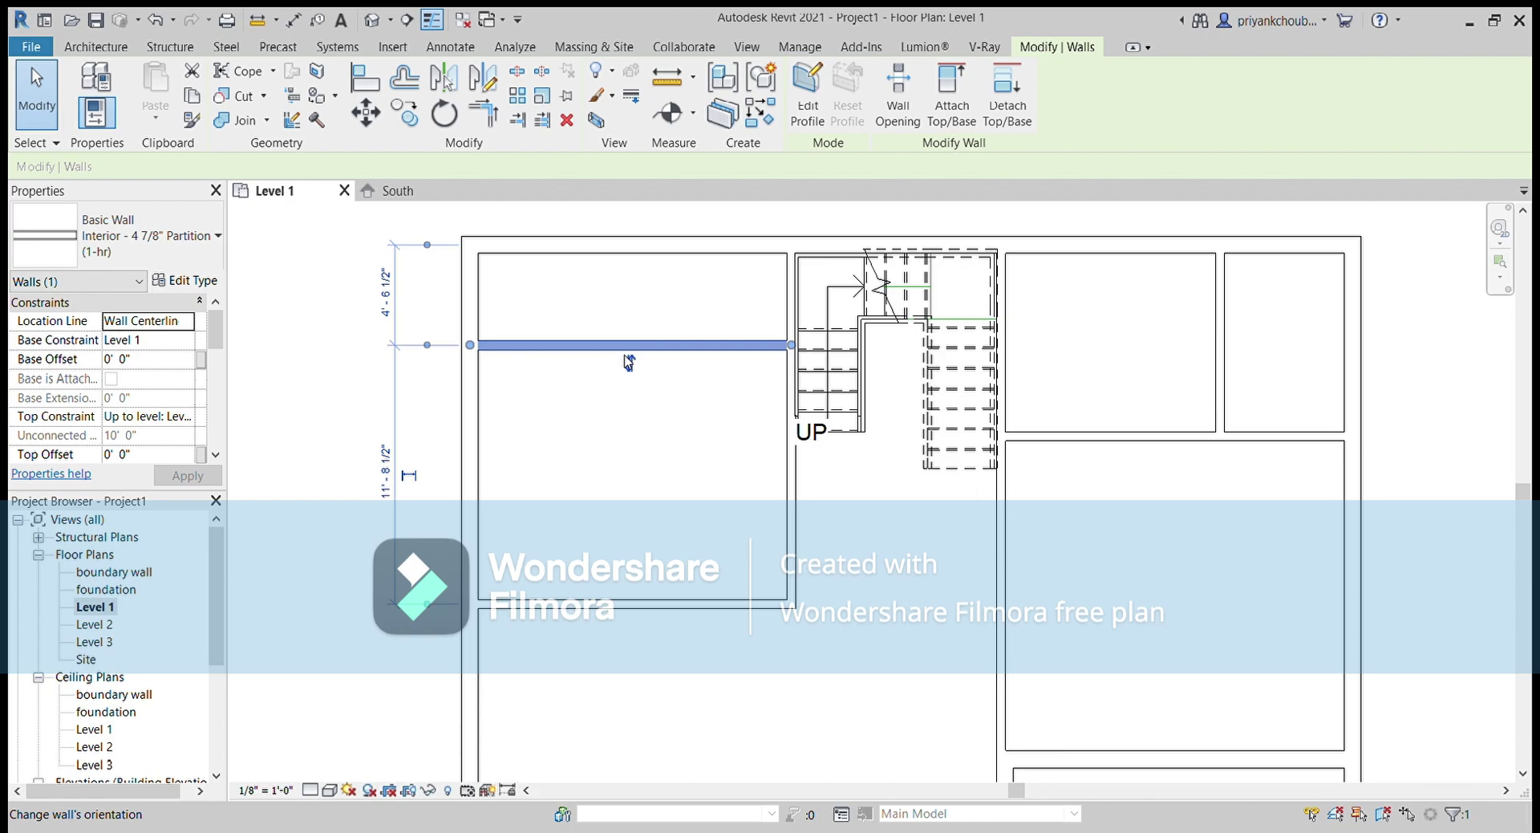
key("Escape")
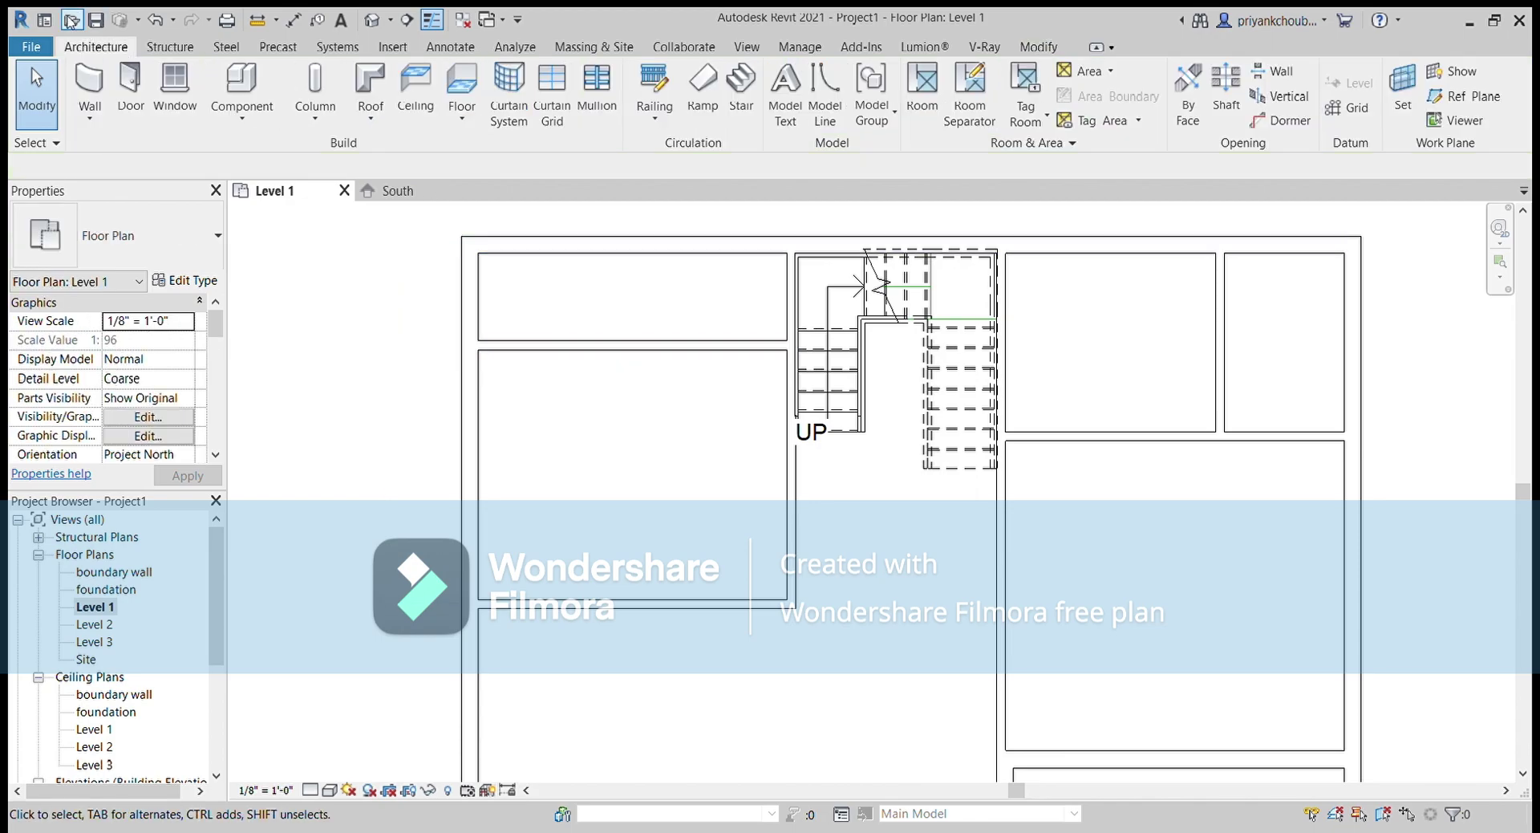
Draw a vertical wall from the top exterior wall down to the horizontal partition
left_click(87, 84)
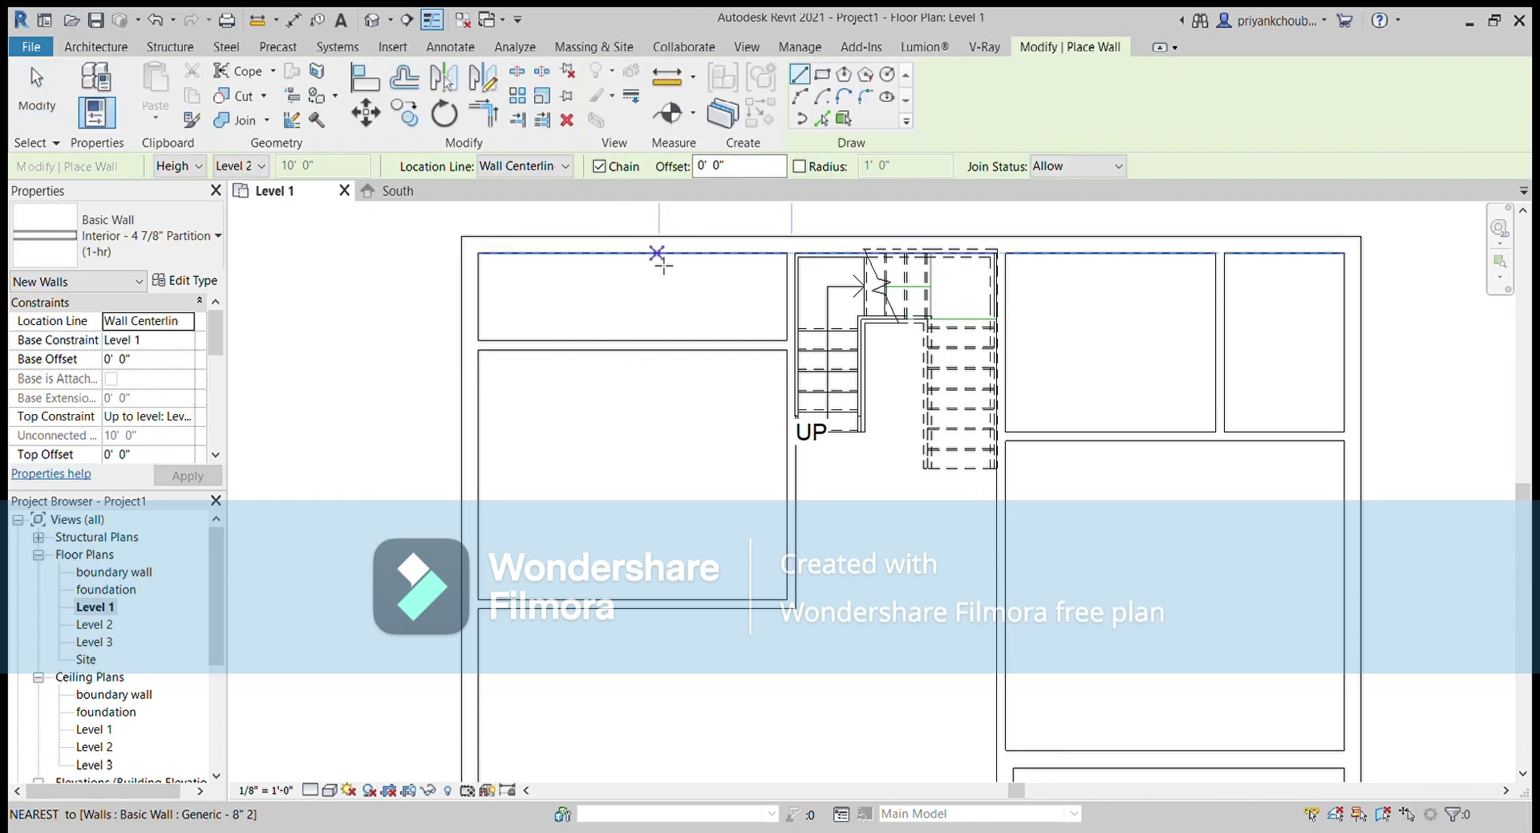
left_click(649, 254)
left_click(649, 341)
key("Escape")
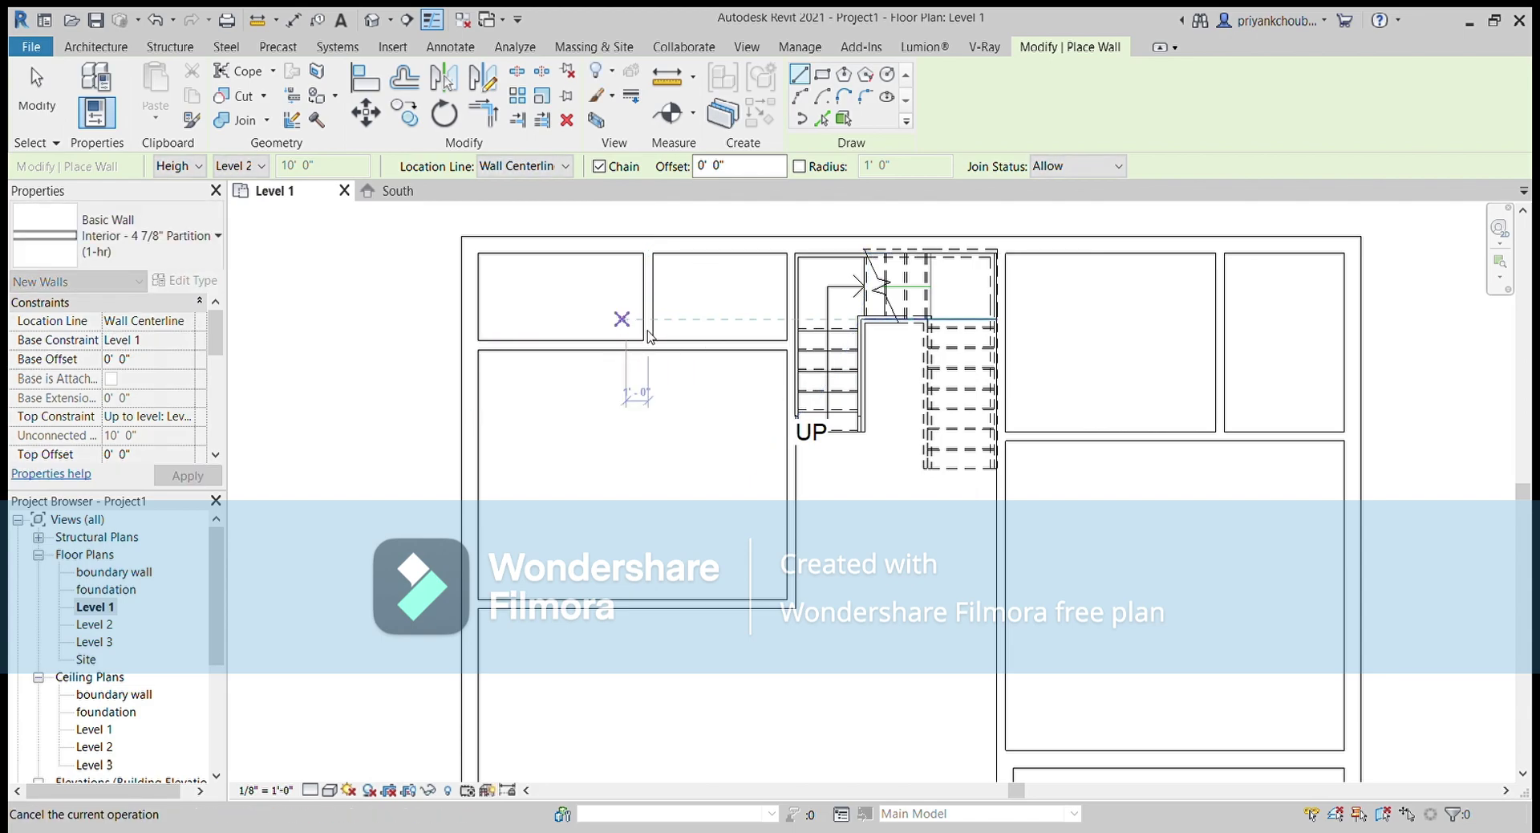
key("Escape")
Place the horizontal partition 4'-0" from the top wall's face
left_click(578, 345)
scroll(557, 345, "up", 1)
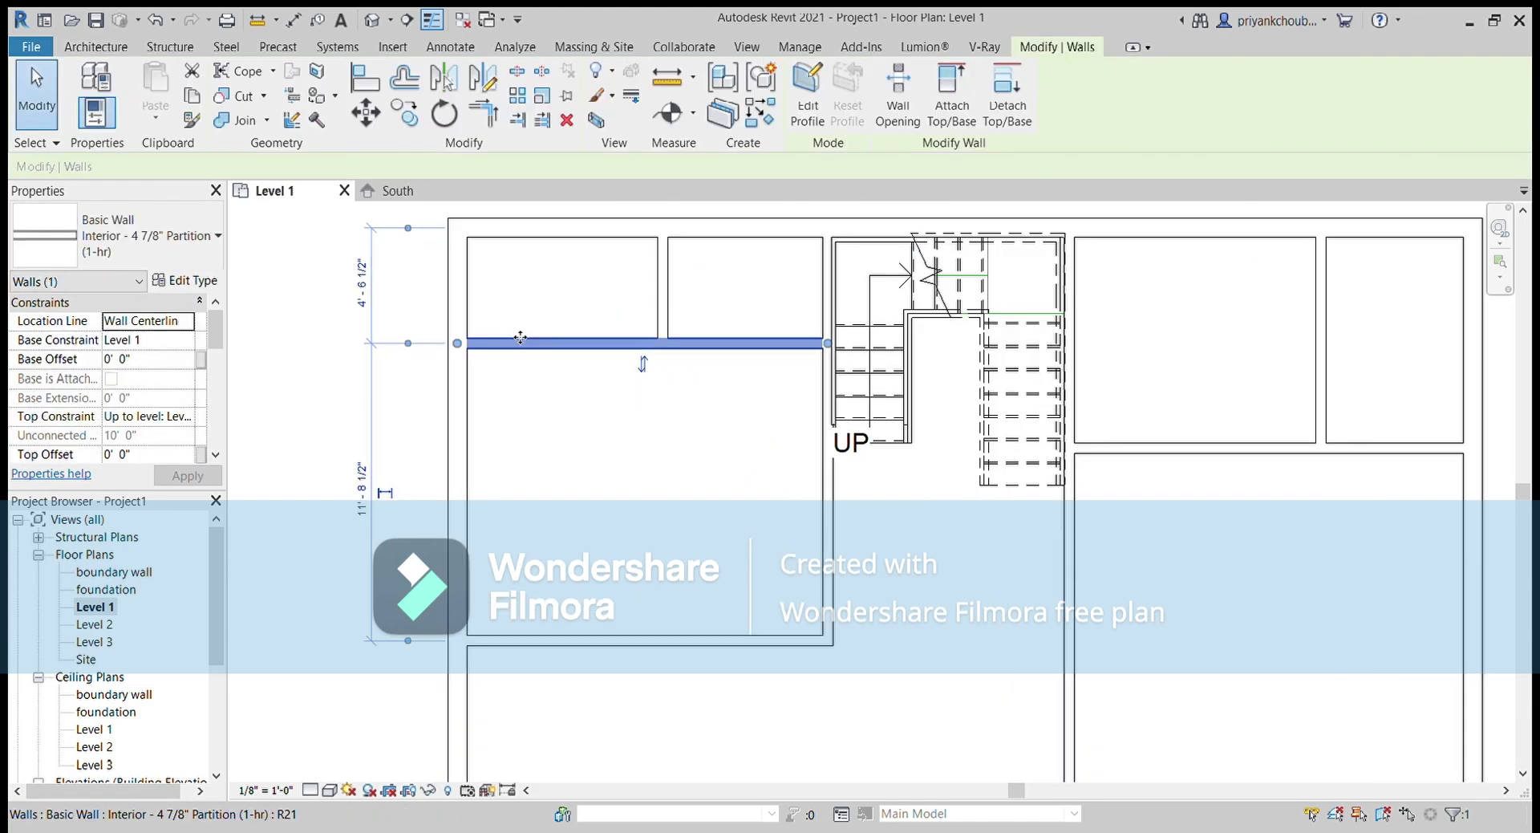
middle_click_drag(520, 338, 515, 384)
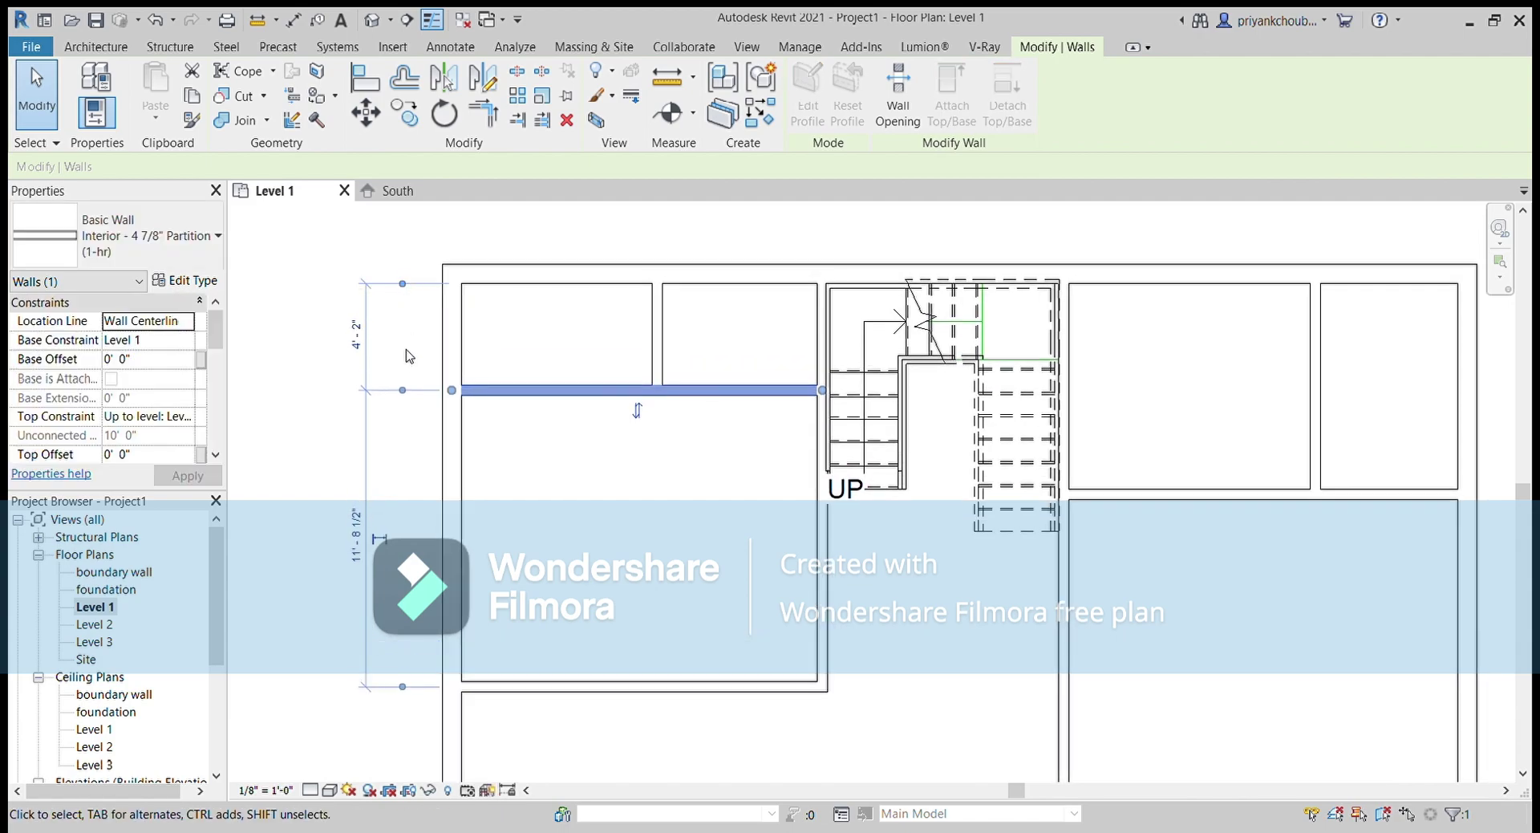
left_click(402, 390)
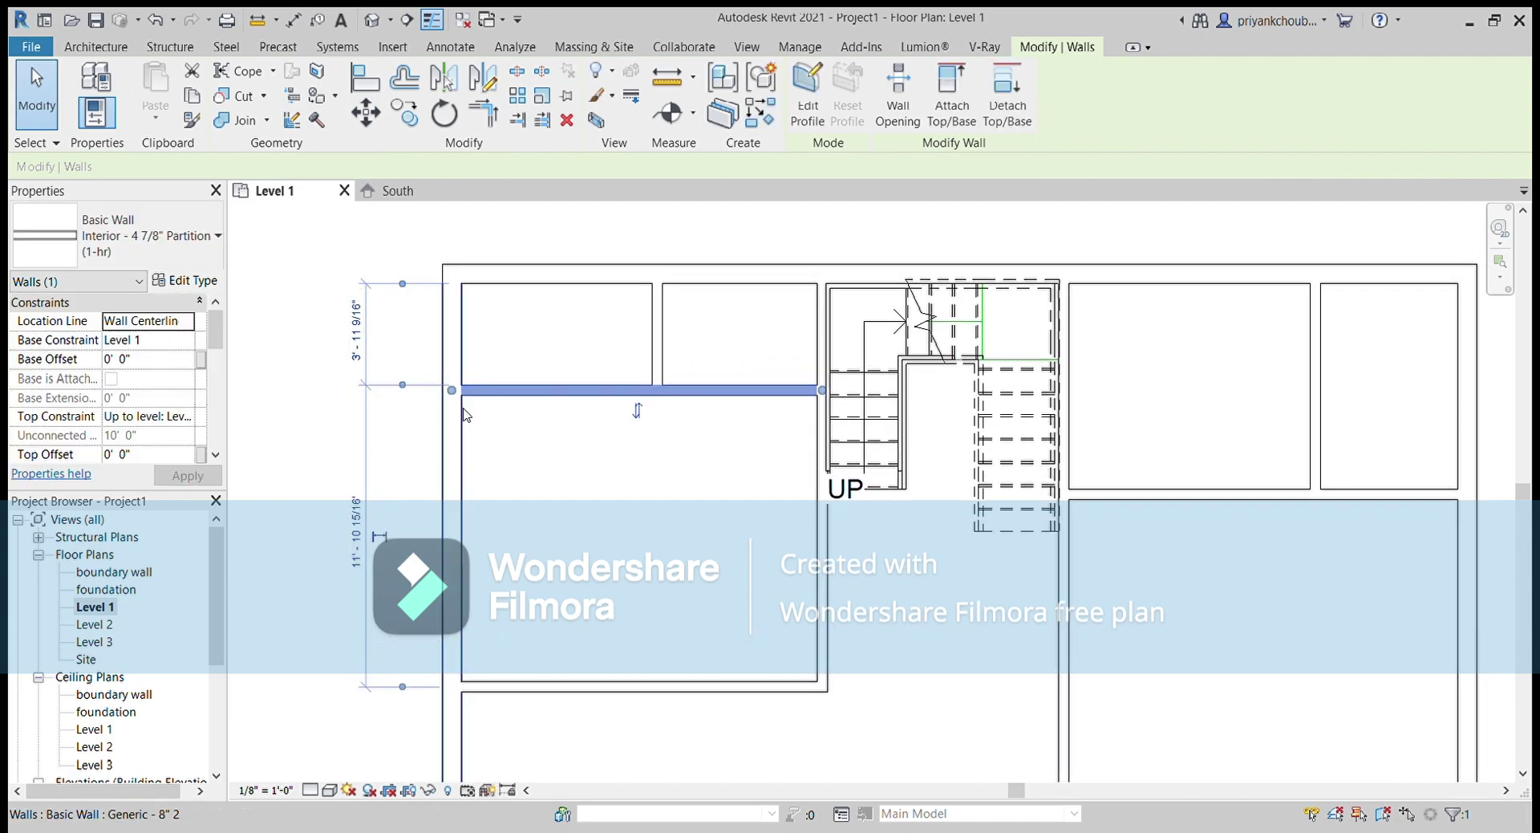
left_click(358, 332)
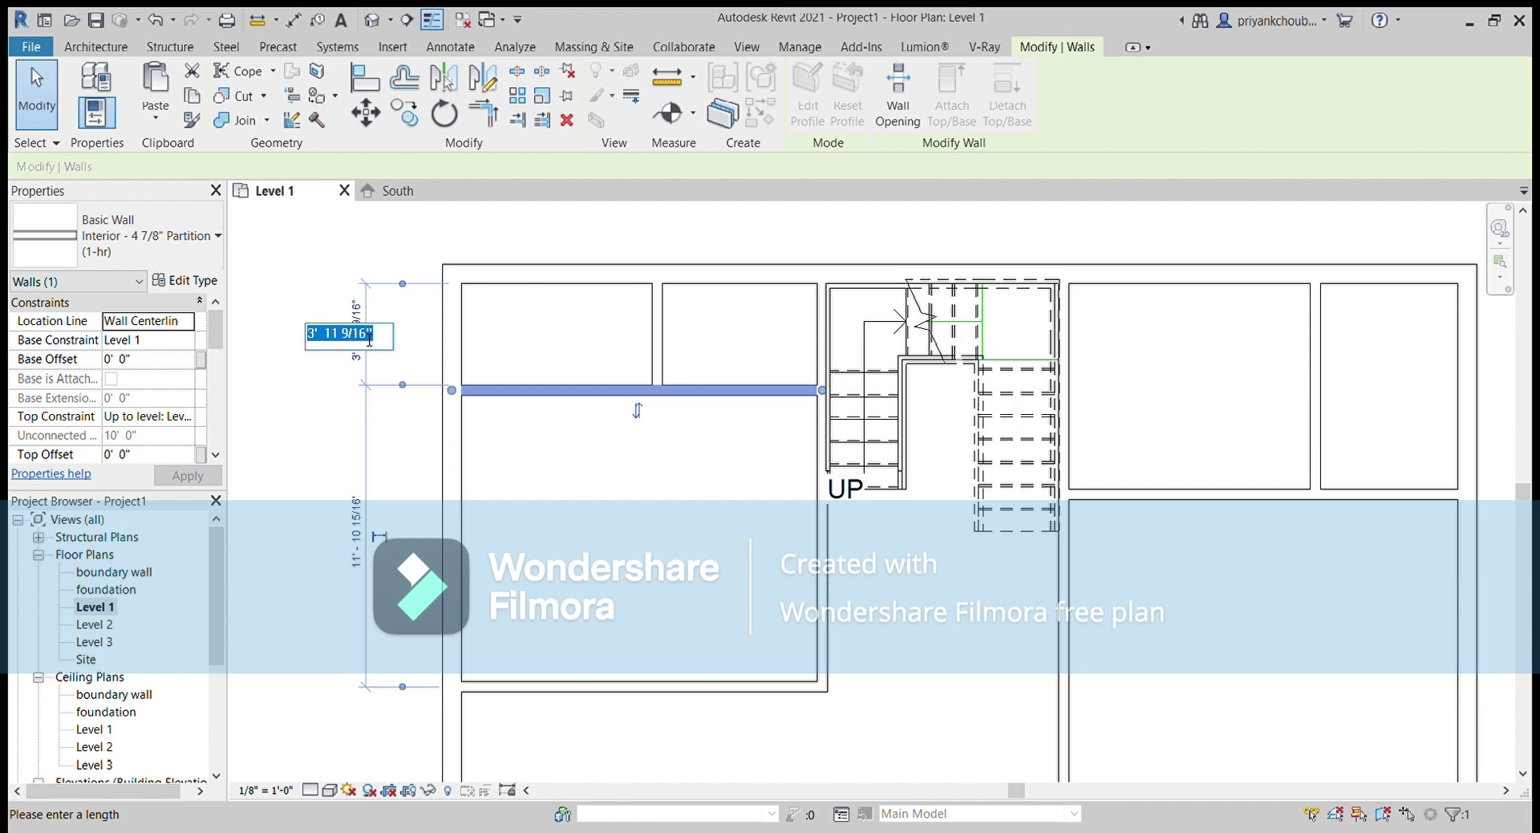
type("4' - 0")
key("Return")
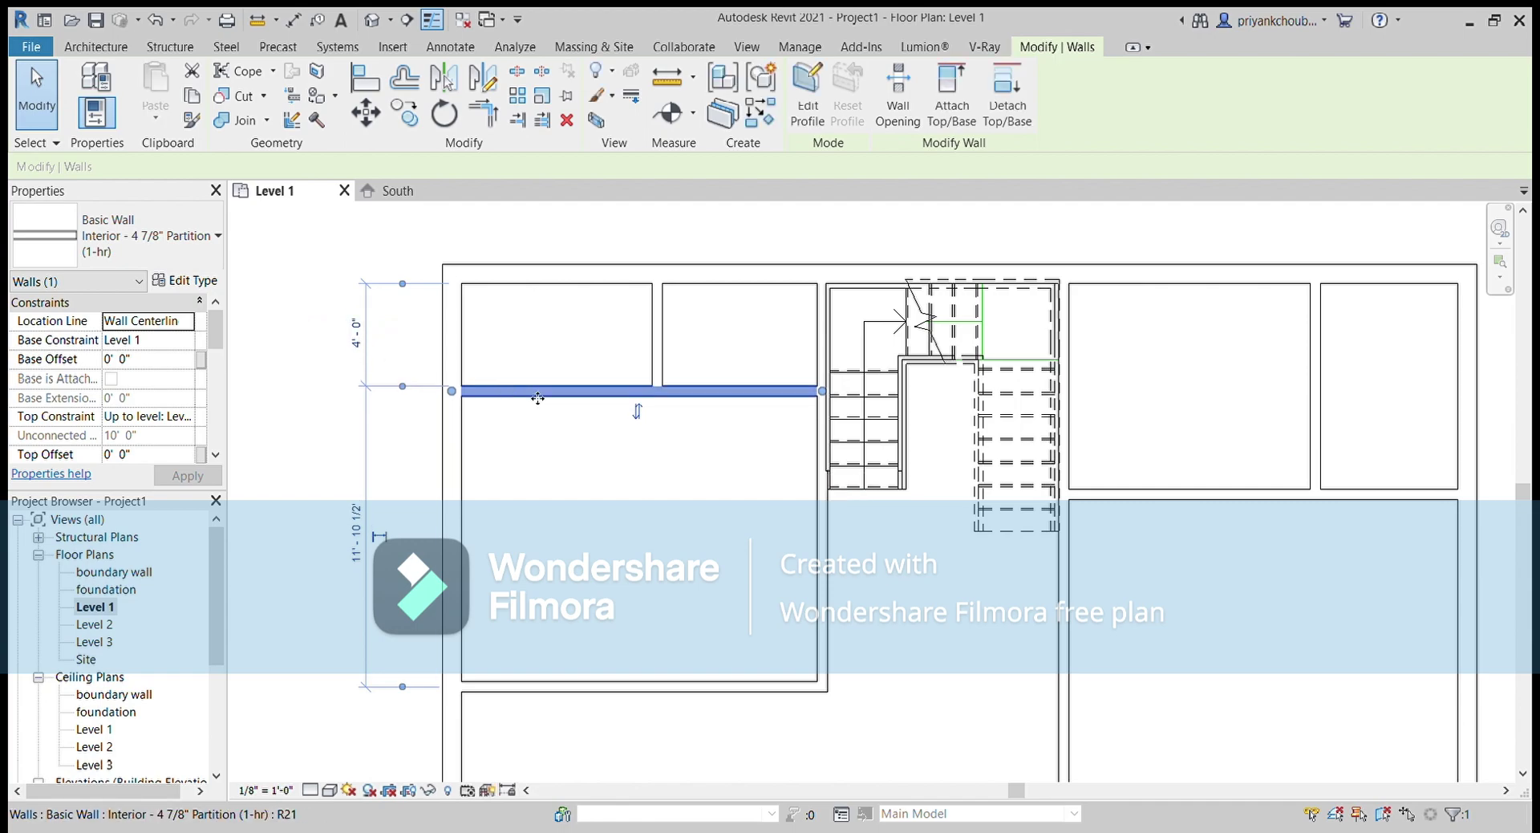
Place the vertical divider 7'-6" from the left wall's face
left_click(657, 337)
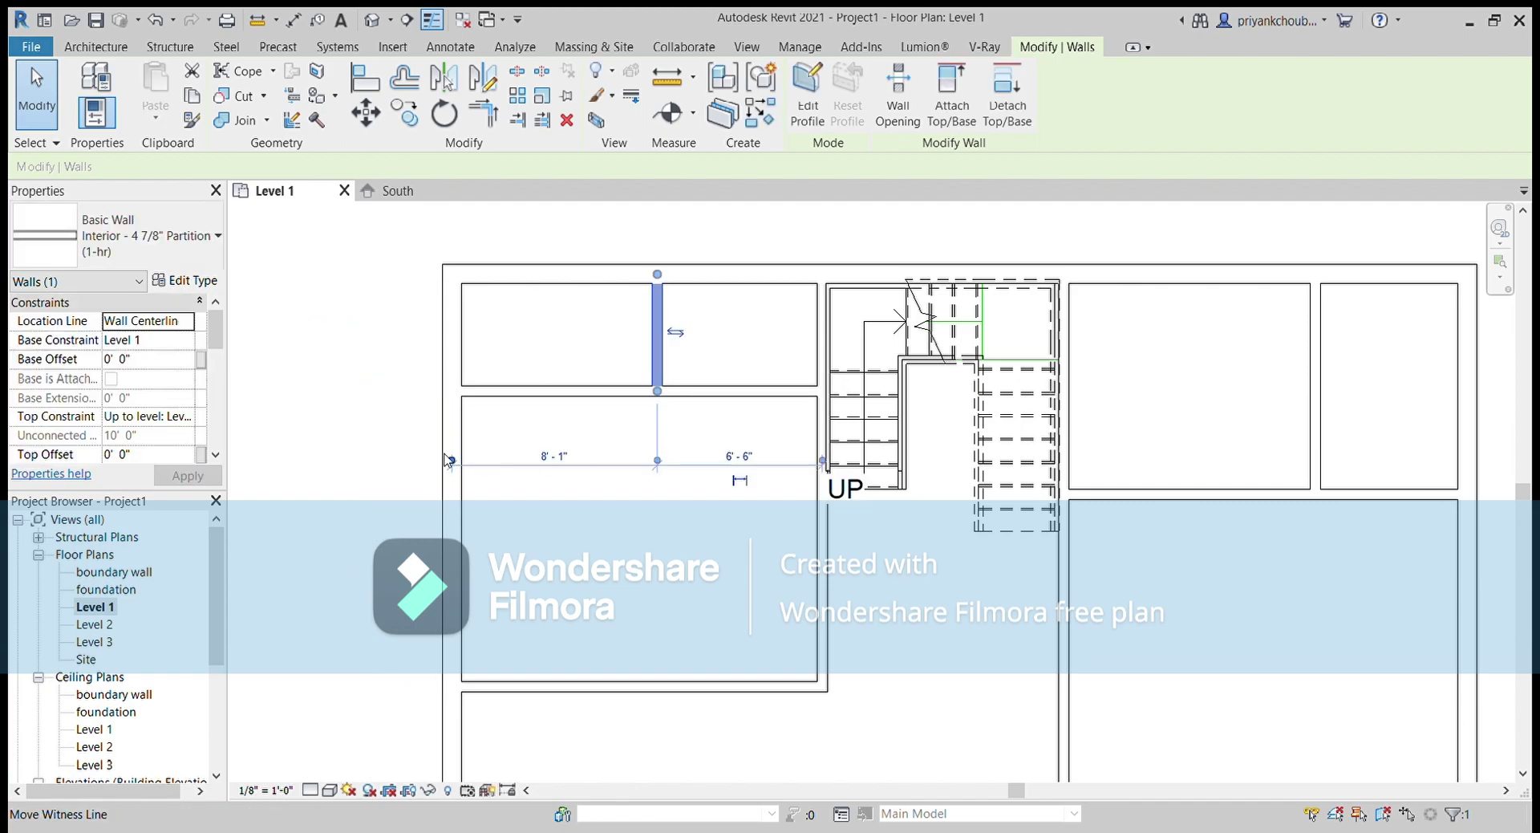
left_click_drag(450, 462, 461, 462)
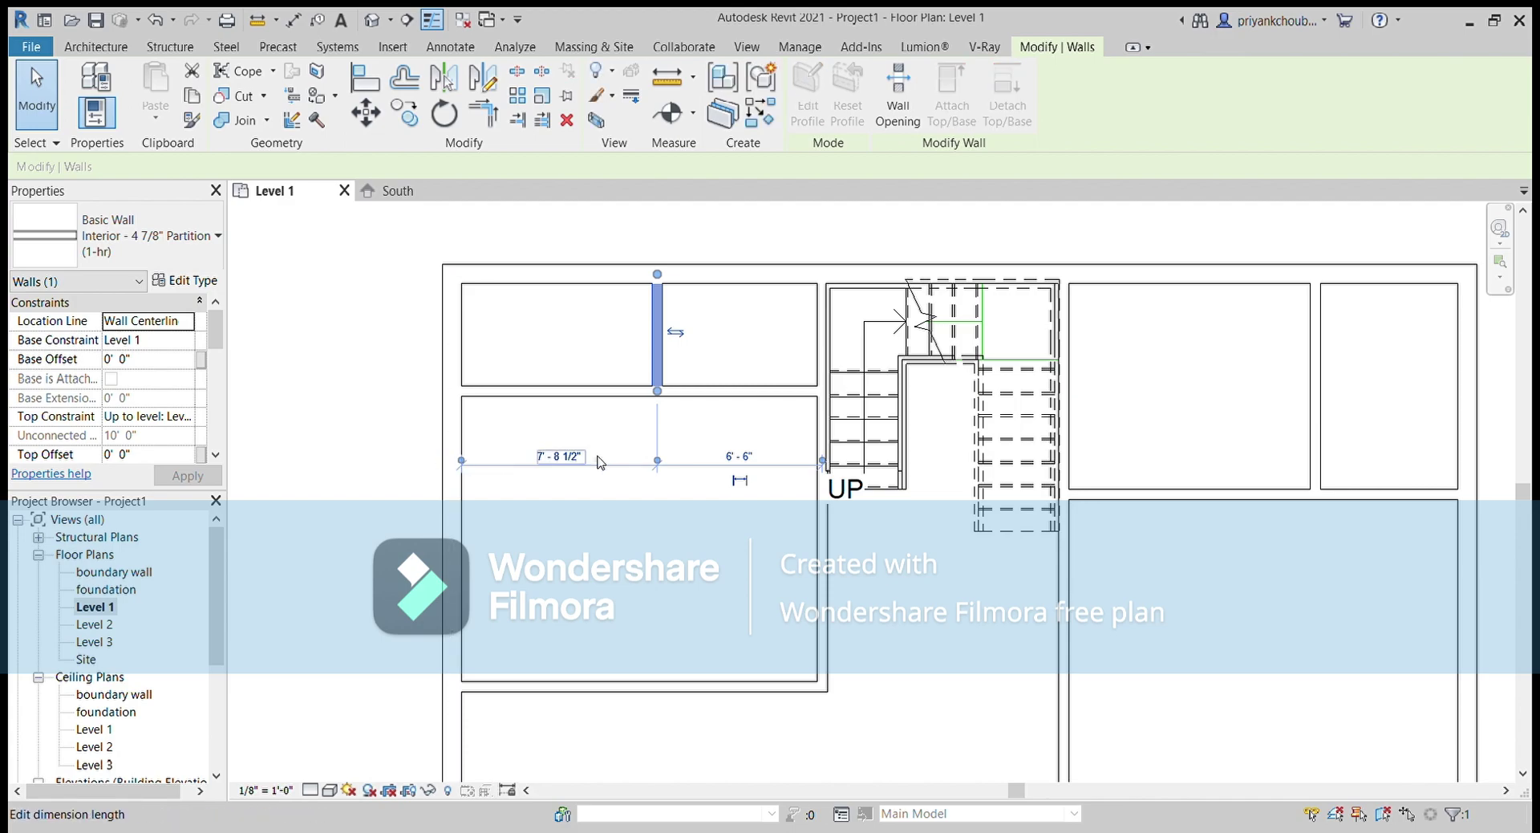
left_click(657, 460)
left_click(559, 456)
type("7'6\"")
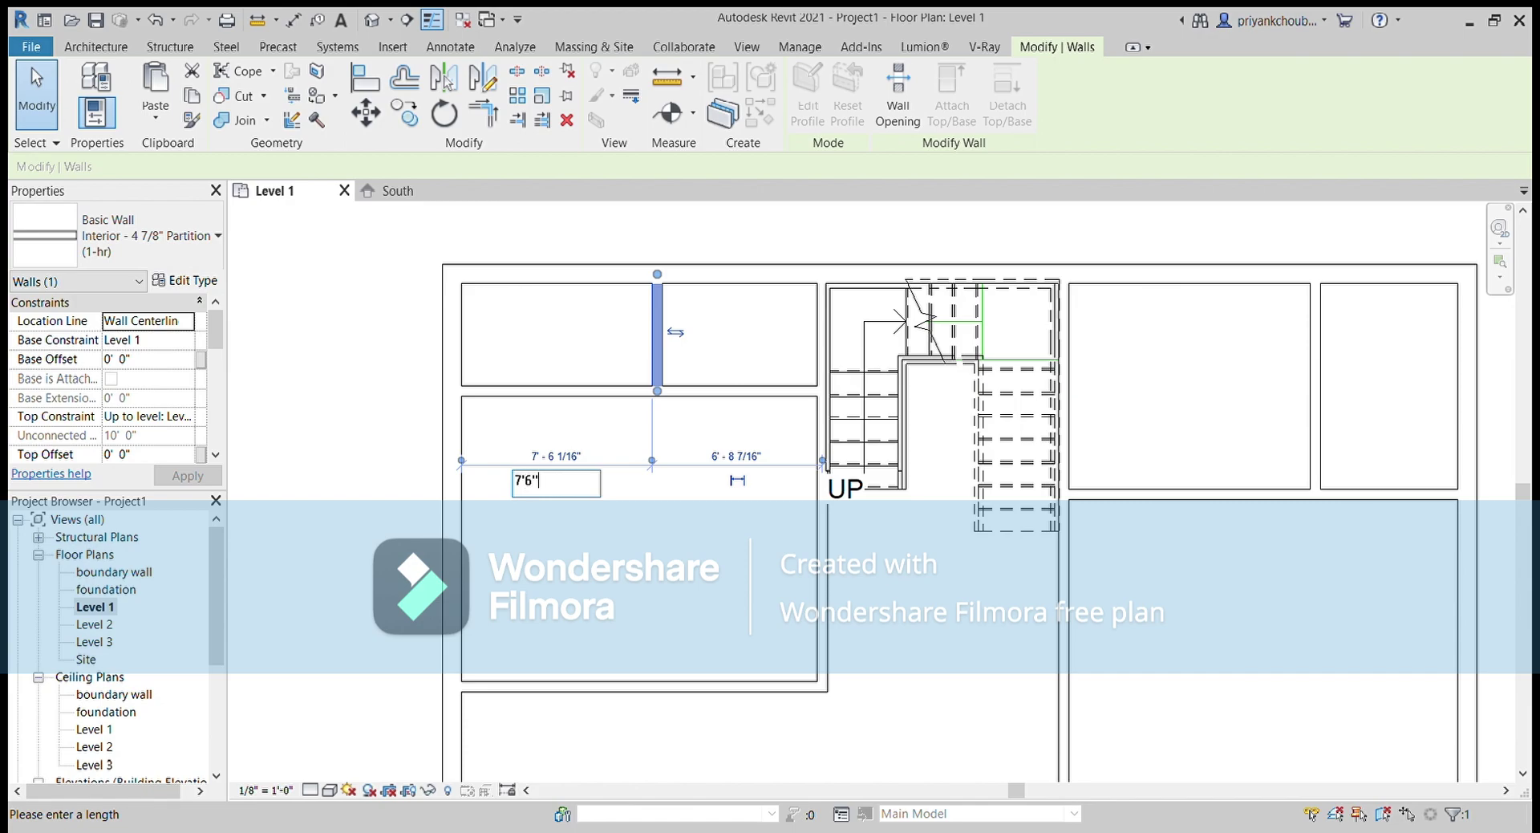
key("Return")
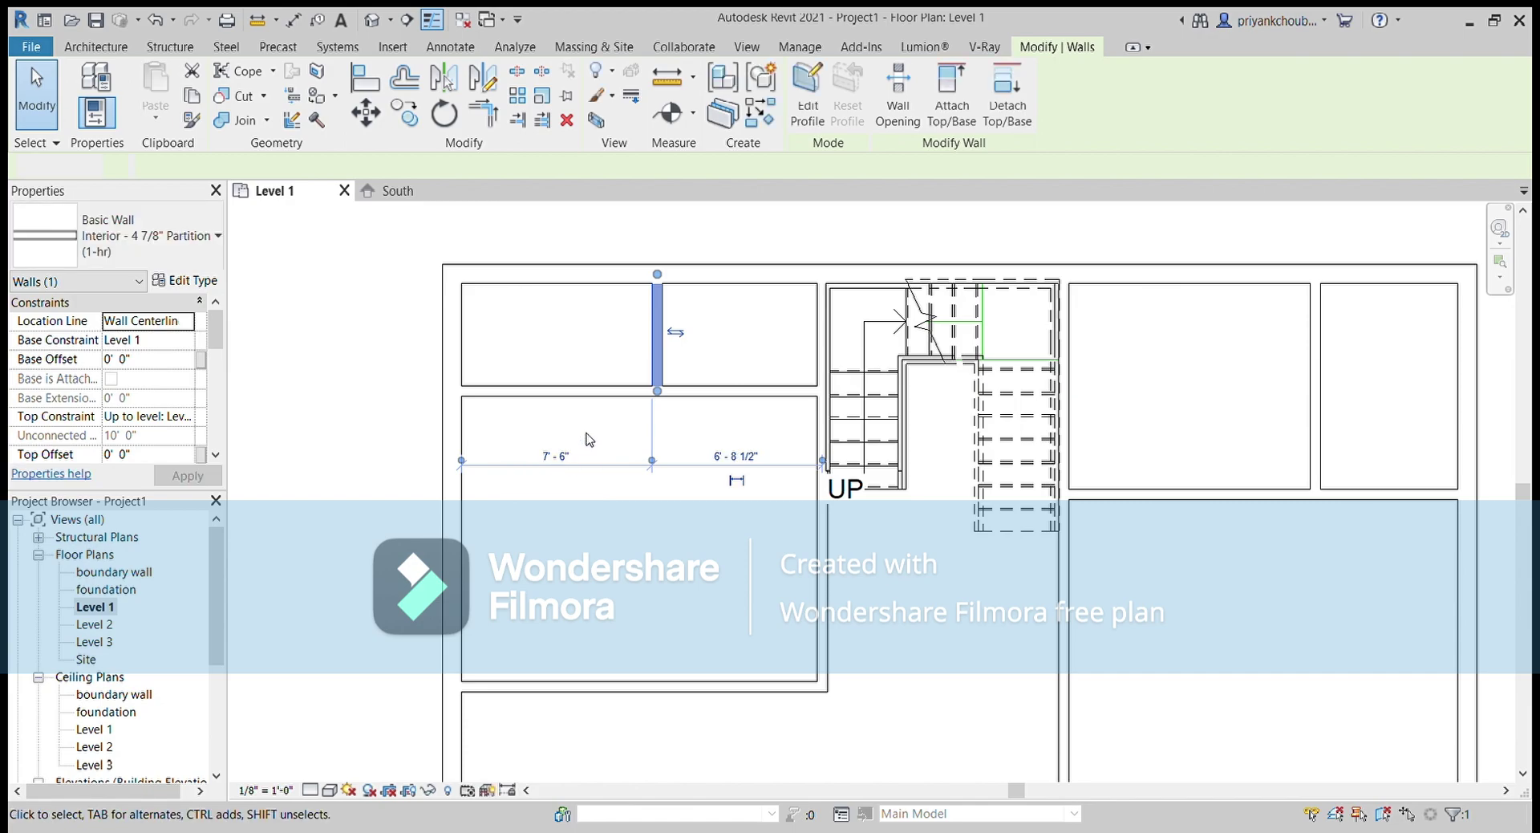
left_click(585, 440)
middle_click_drag(622, 455, 670, 454)
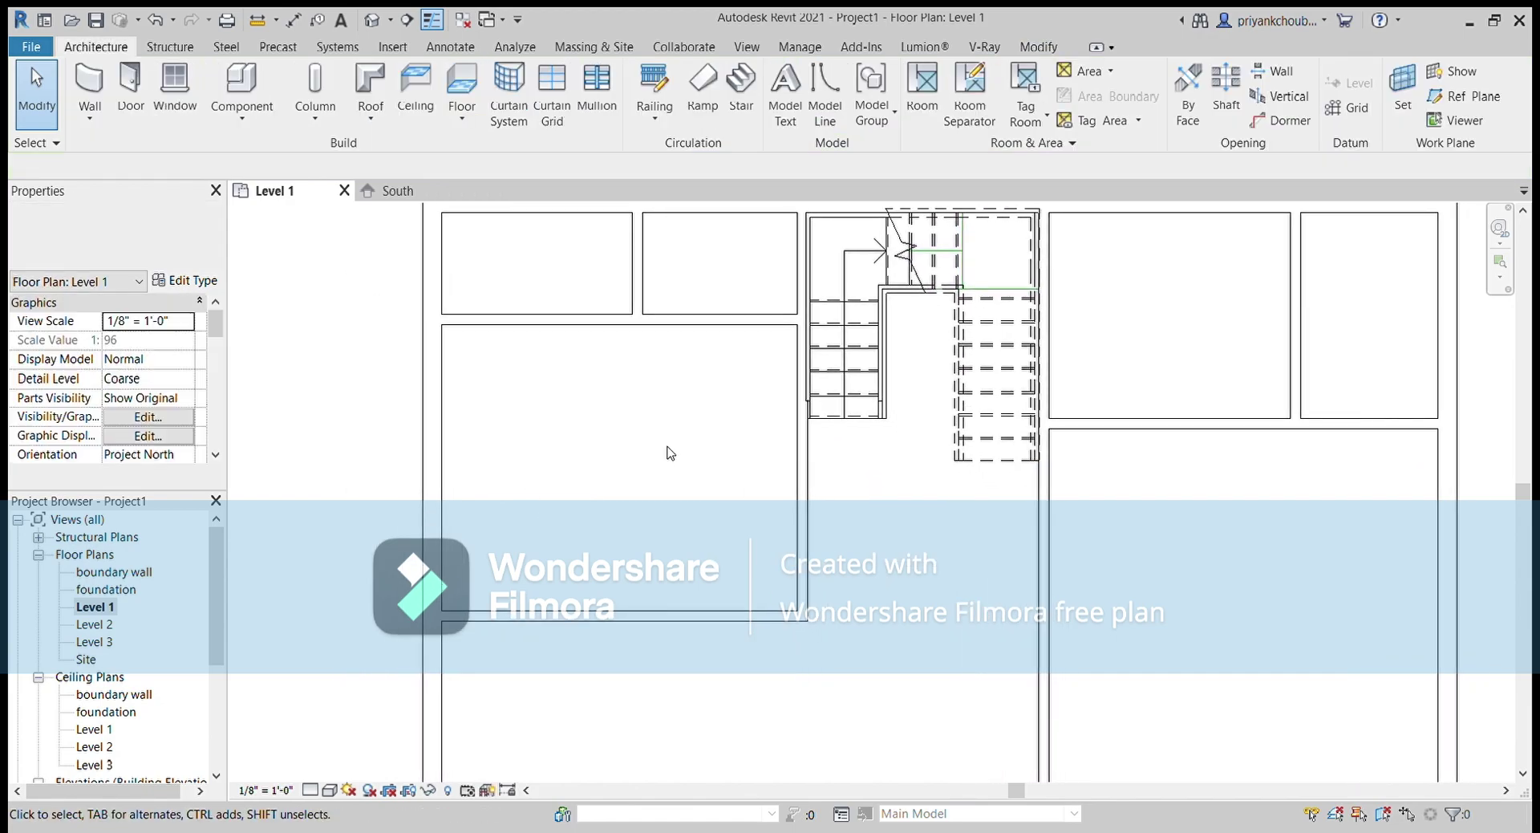
Move the lower partition so it sits 12'-0" below the upper wall
left_click(603, 617)
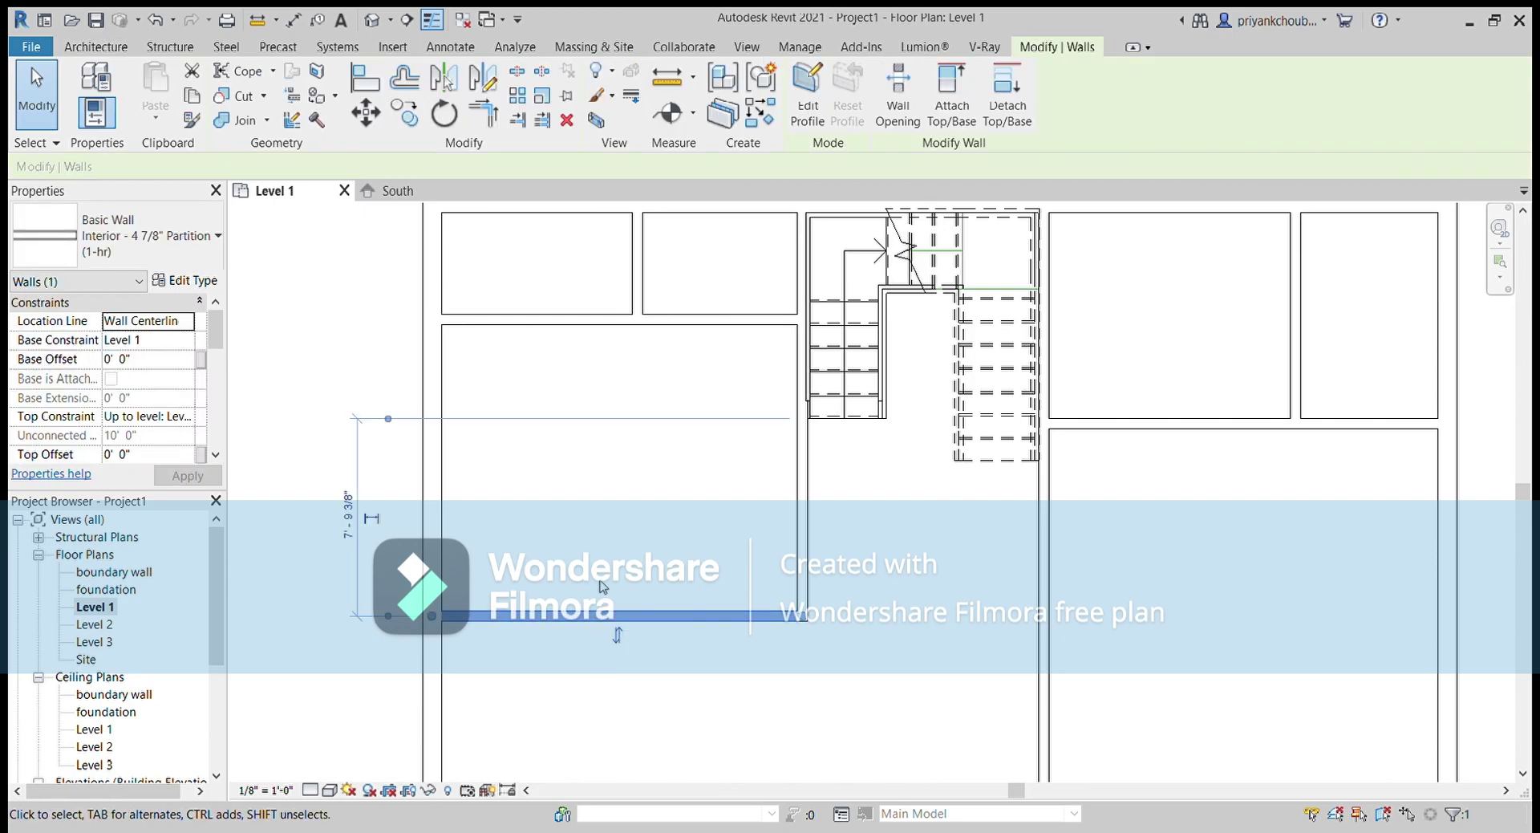
left_click_drag(472, 361, 393, 328)
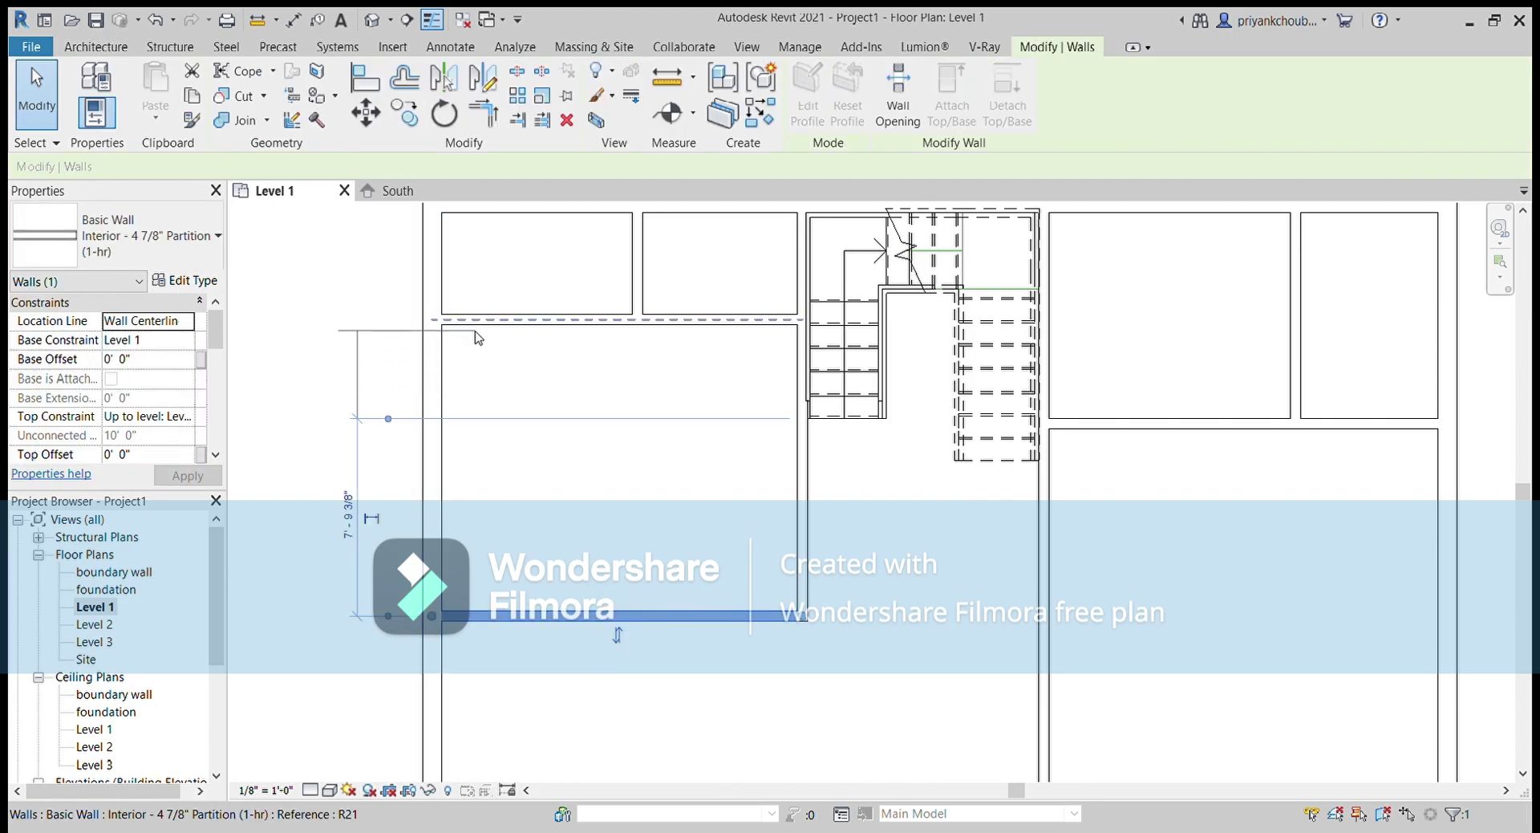
left_click(391, 322)
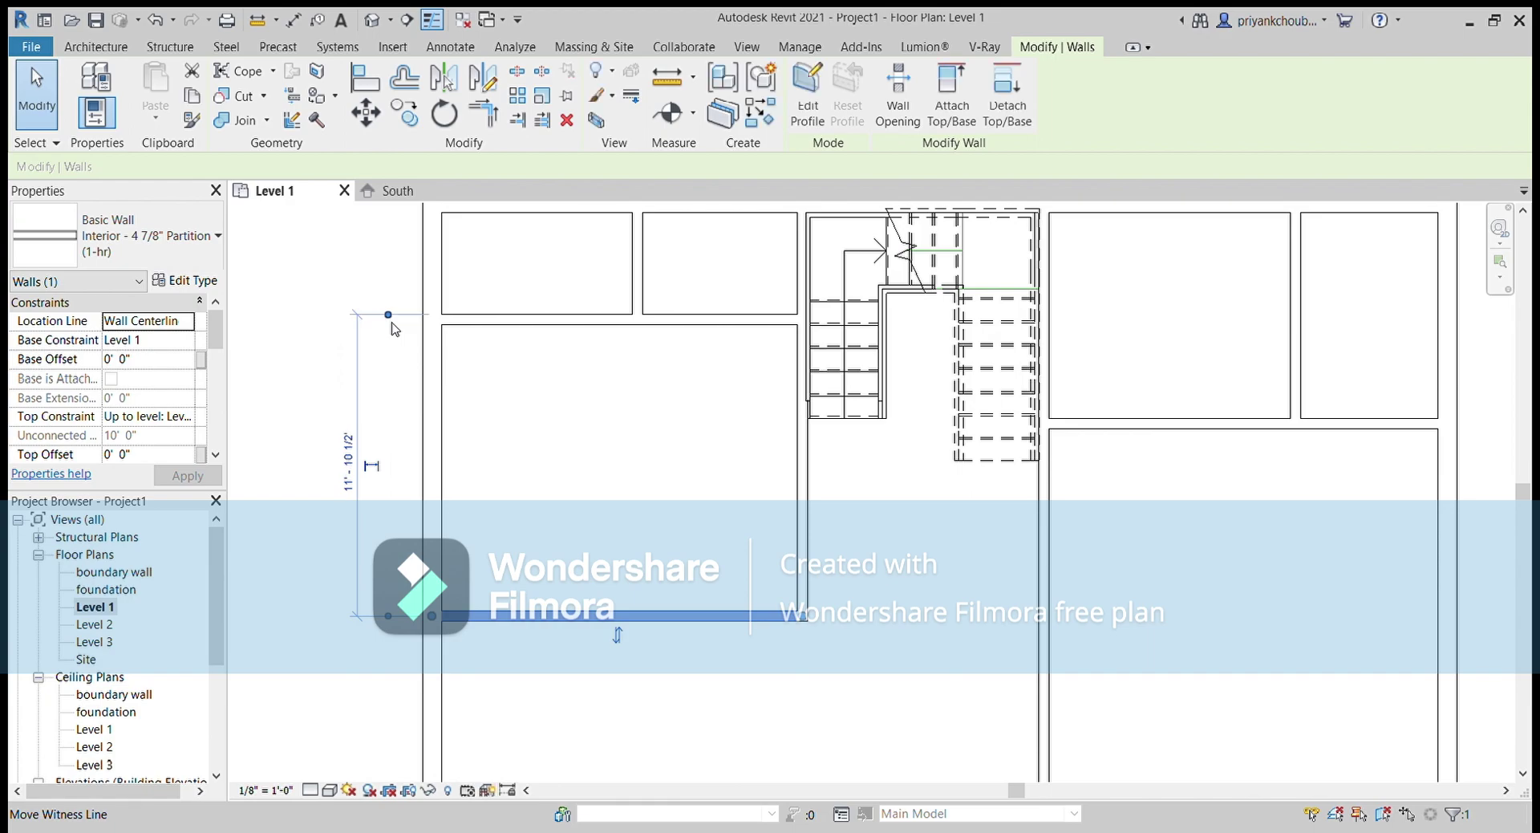
left_click(393, 615)
left_click(345, 469)
type("12'")
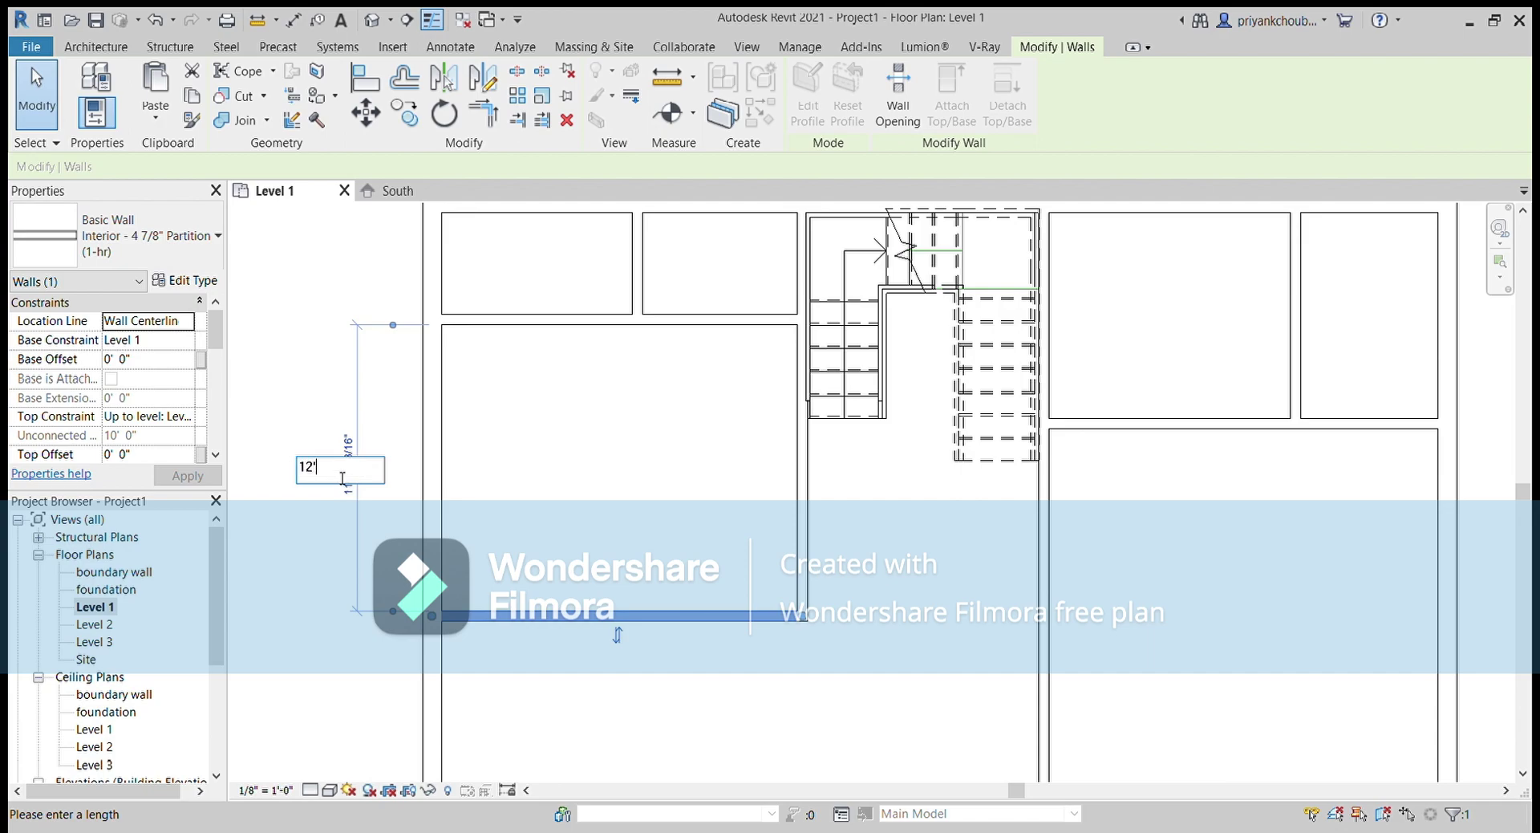
key("Return")
Start measuring a distance in the plan with the ME command
key("m")
key("e")
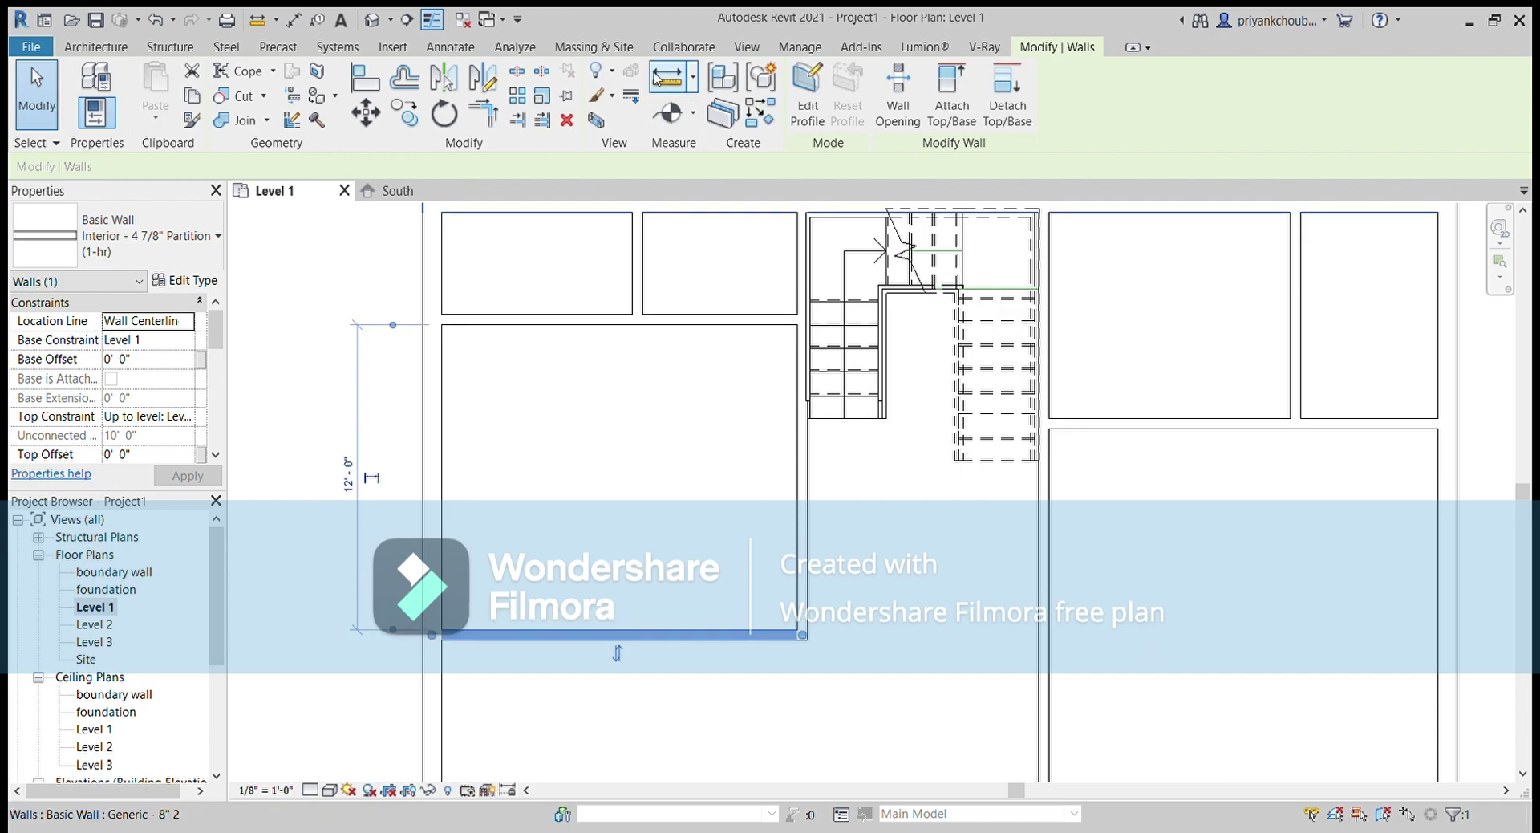
left_click(798, 526)
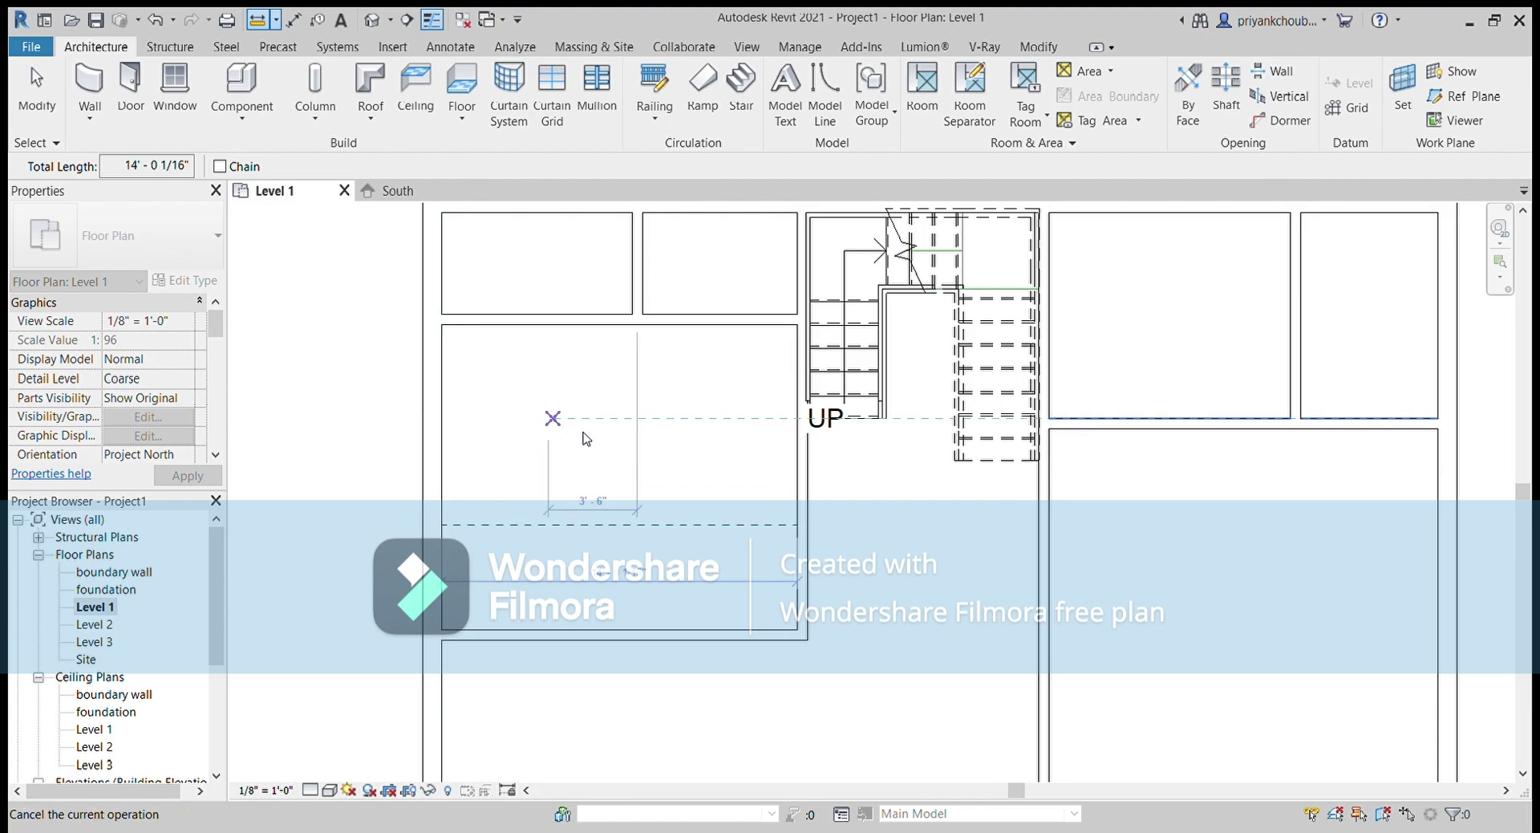
middle_click_drag(591, 457, 525, 331)
scroll(524, 331, "down", 2)
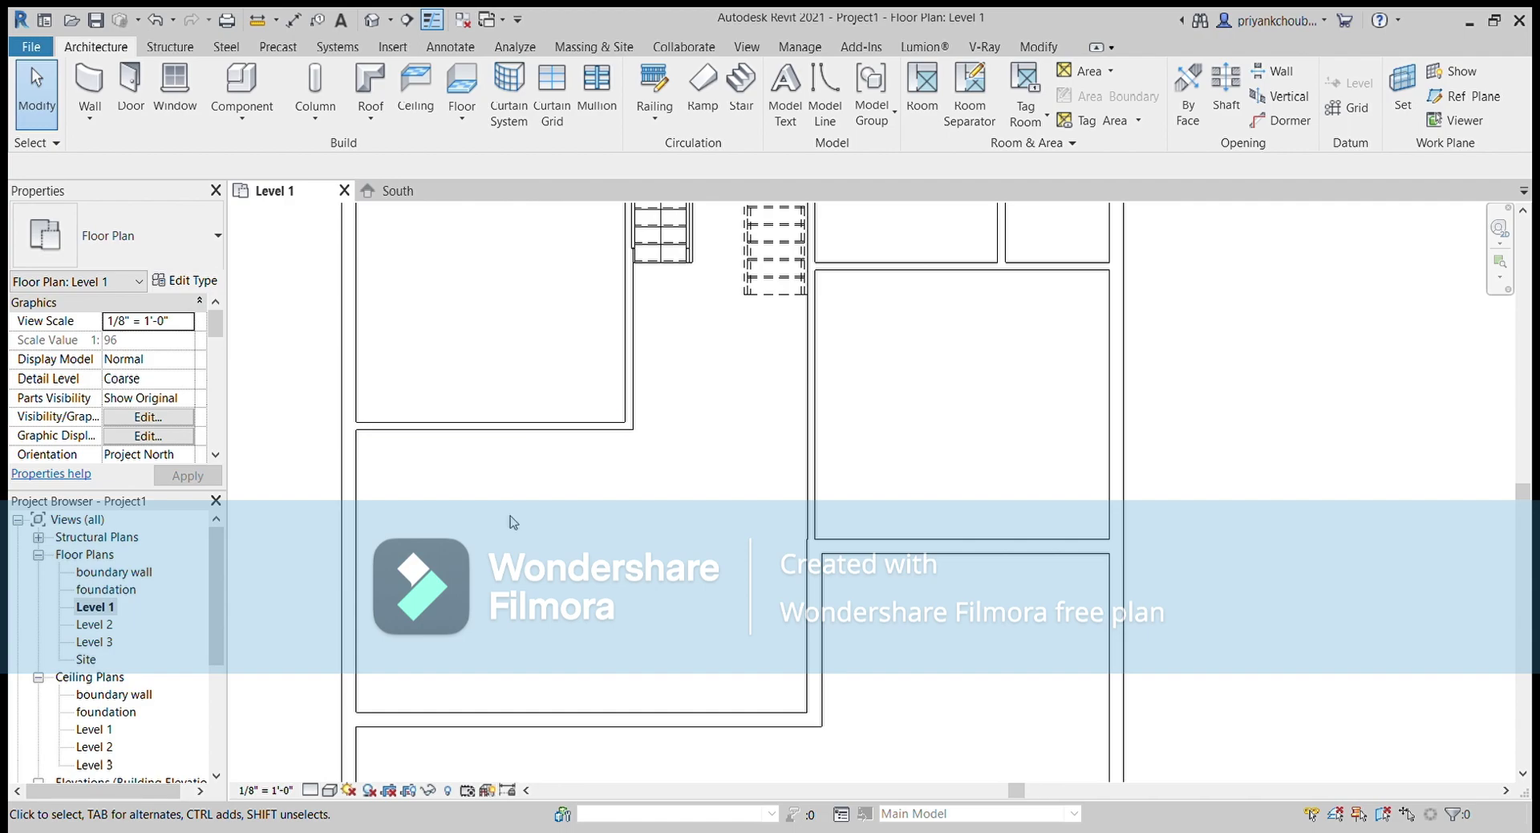
middle_click_drag(521, 566, 466, 464)
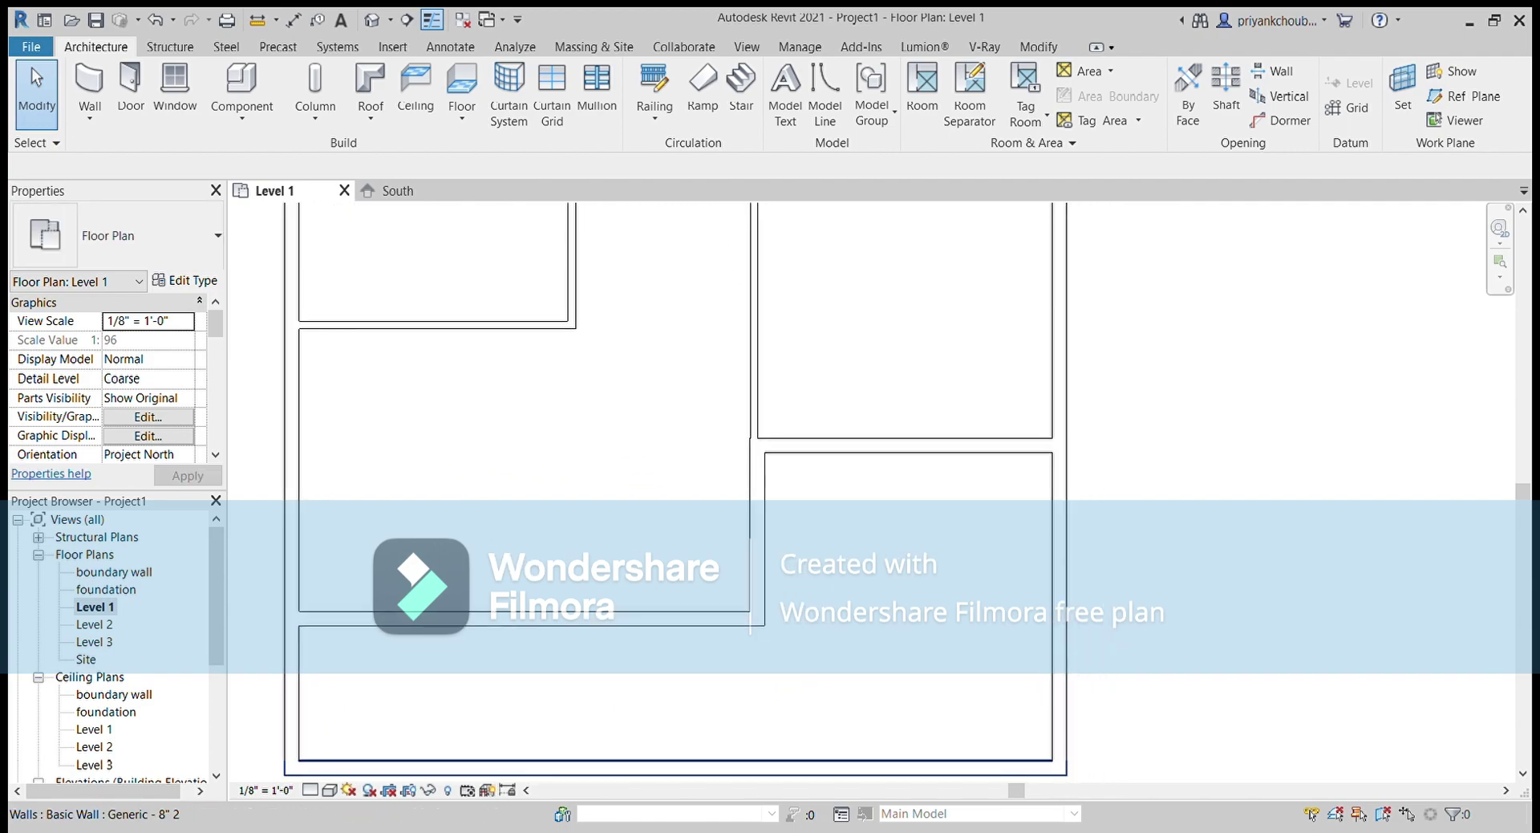
scroll(787, 725, "down", 2)
middle_click_drag(610, 509, 559, 491)
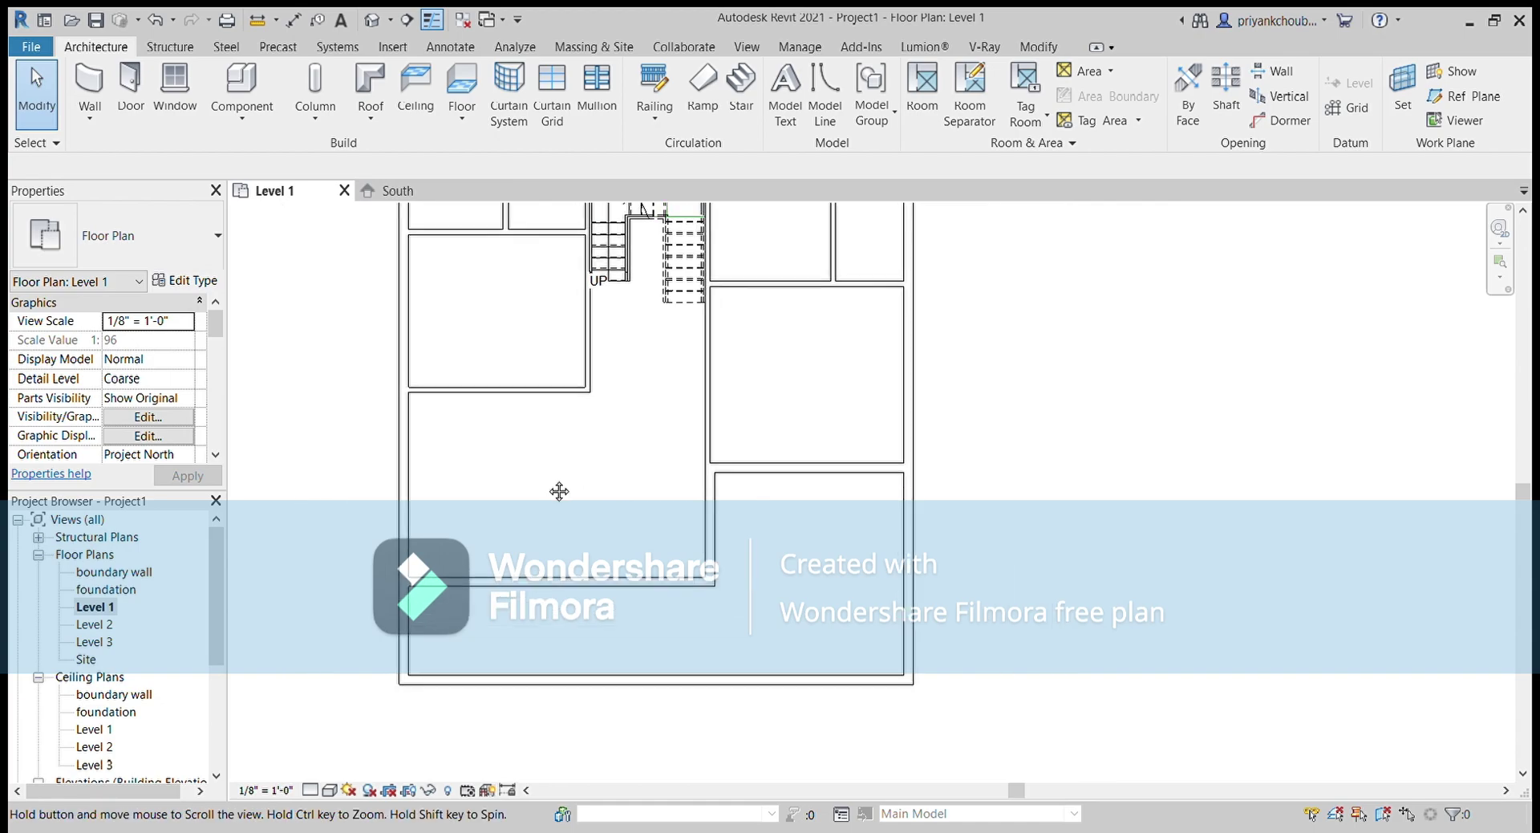
scroll(559, 491, "down", 4)
scroll(570, 489, "down", 2)
scroll(571, 489, "down", 2)
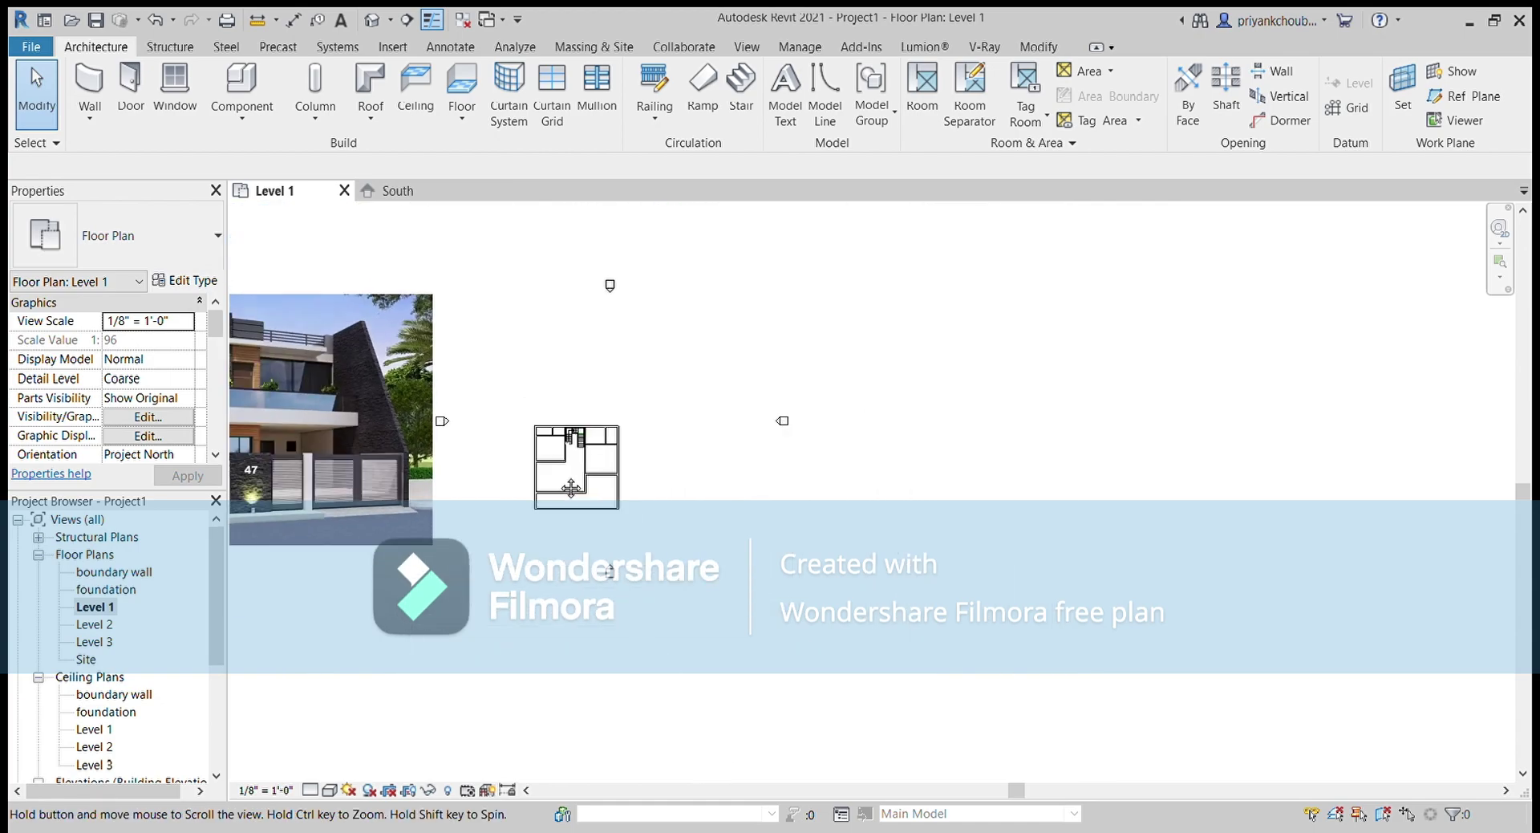
scroll(571, 487, "down", 1)
middle_click_drag(571, 487, 745, 503)
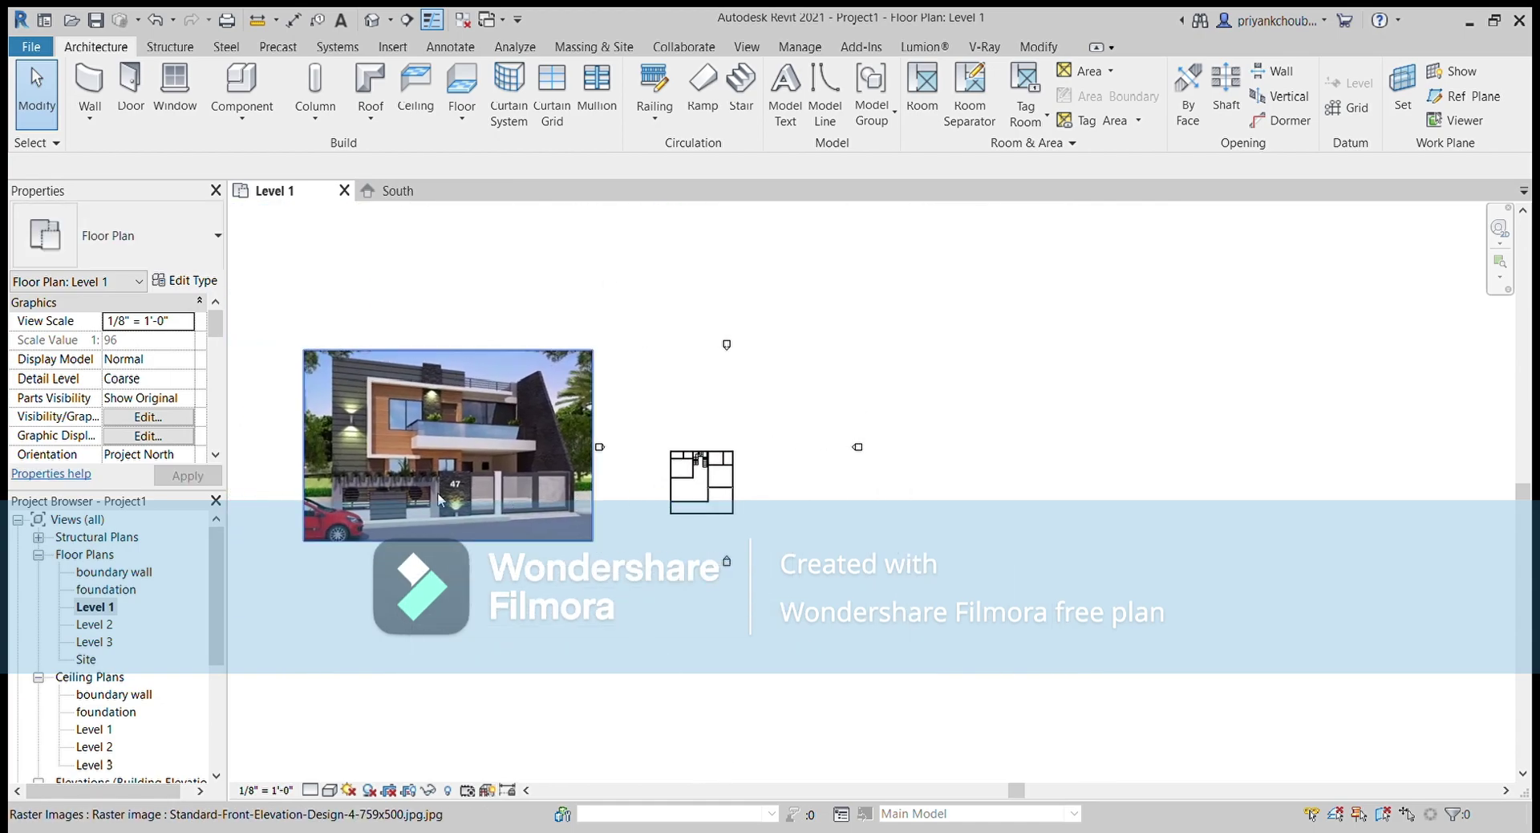
scroll(390, 475, "up", 2)
scroll(391, 474, "up", 1)
scroll(392, 474, "up", 2)
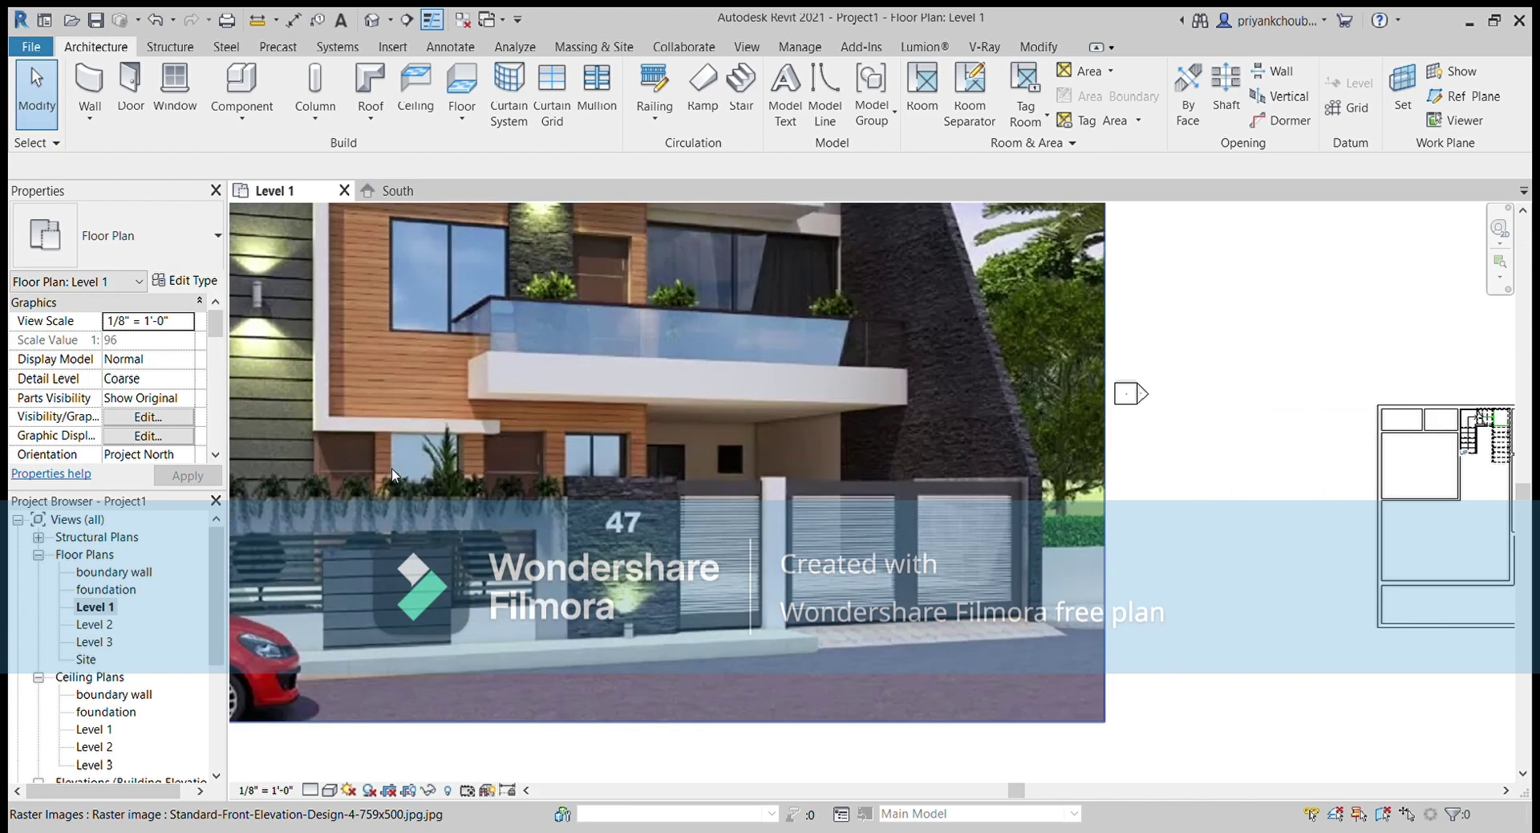
scroll(393, 473, "up", 1)
scroll(393, 475, "down", 4)
middle_click_drag(935, 478, 473, 478)
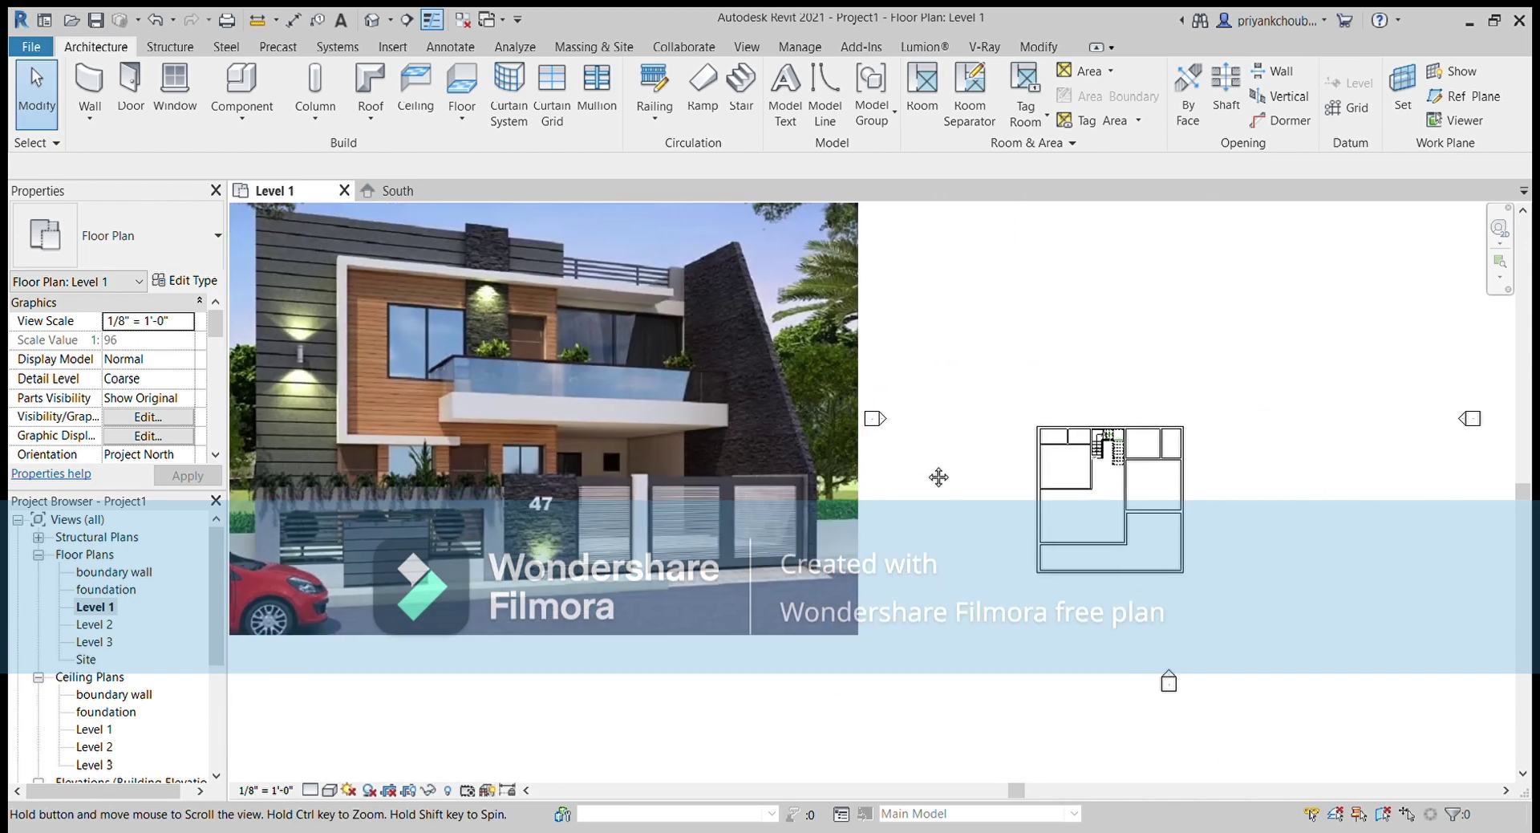
scroll(625, 537, "up", 2)
scroll(626, 537, "up", 2)
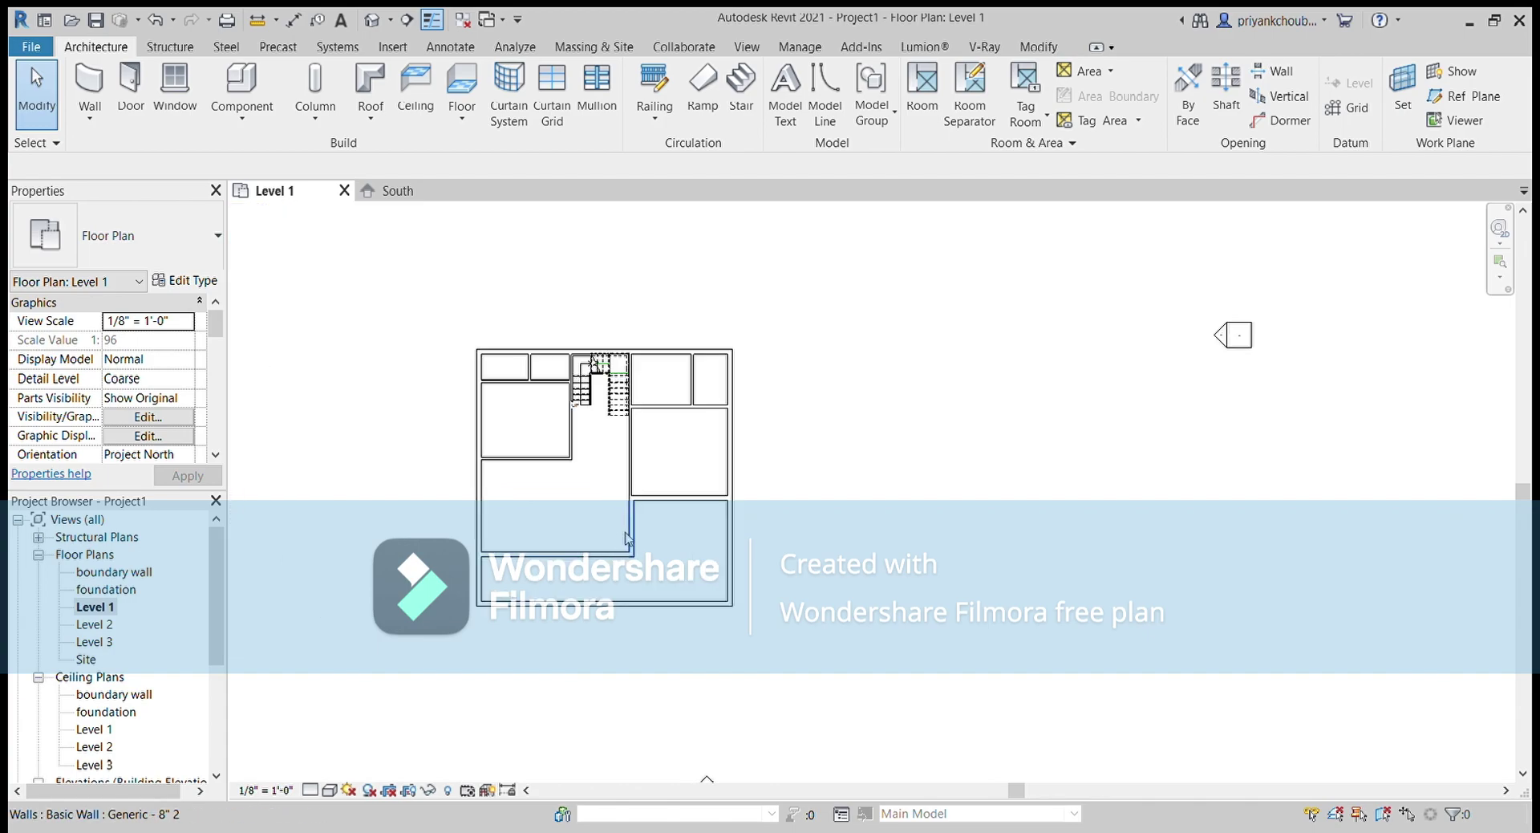
scroll(626, 538, "up", 2)
Draw a vertical wall from the lower wall's midpoint up to the wall above
left_click(96, 76)
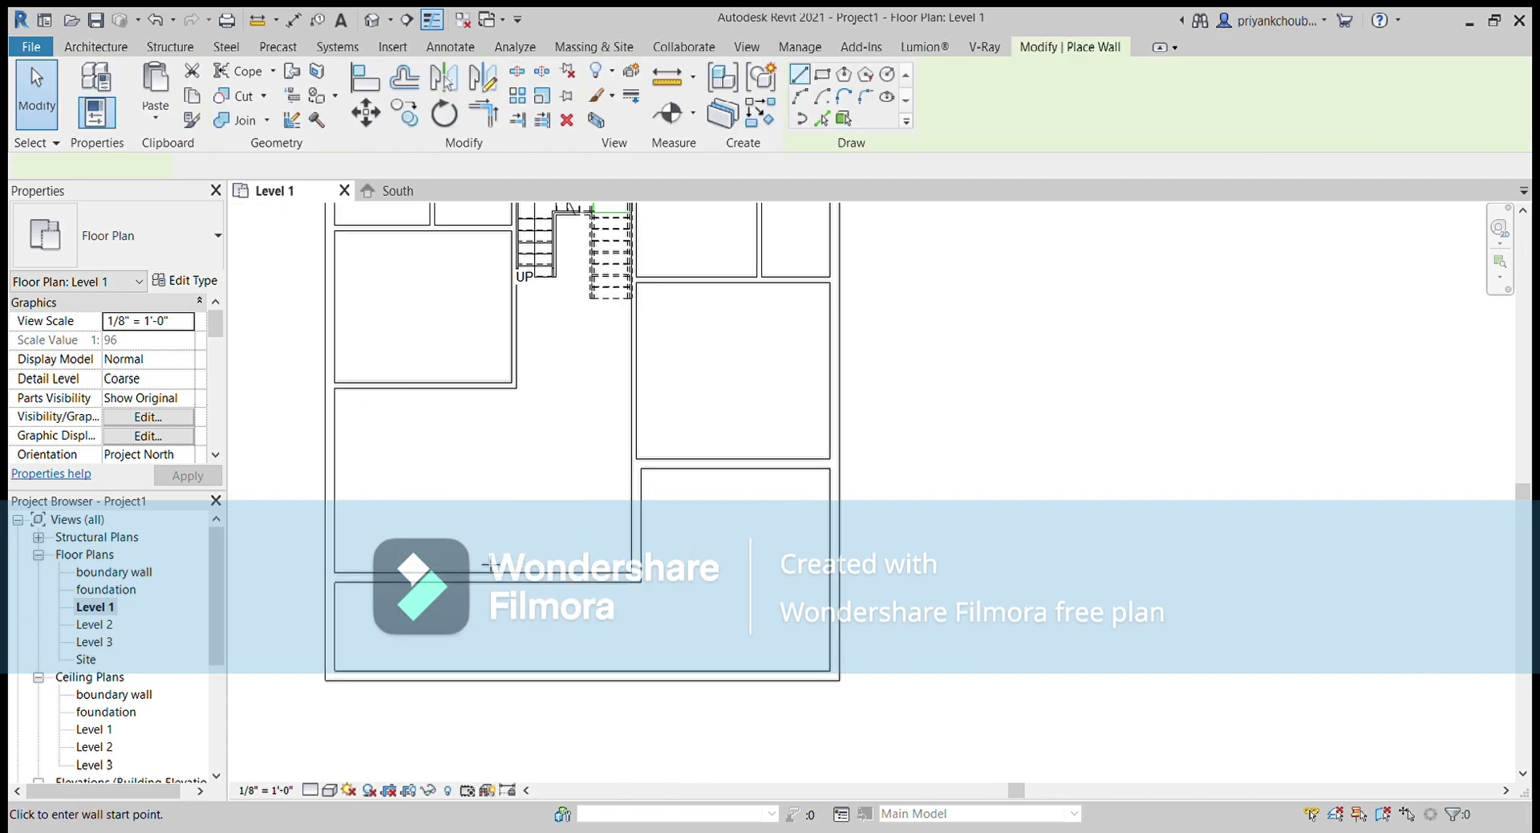
scroll(510, 565, "up", 2)
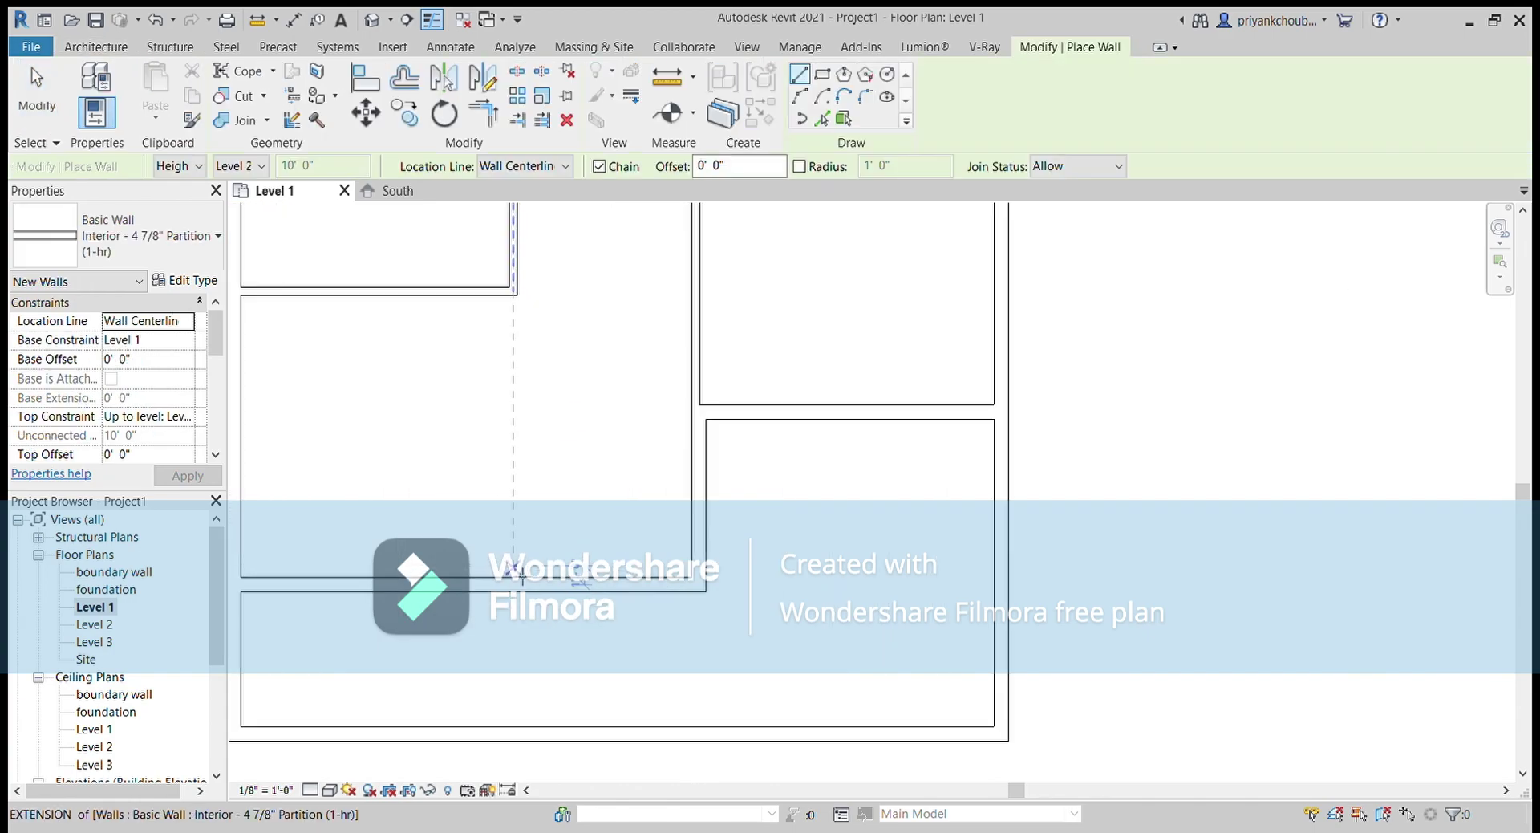
left_click(468, 577)
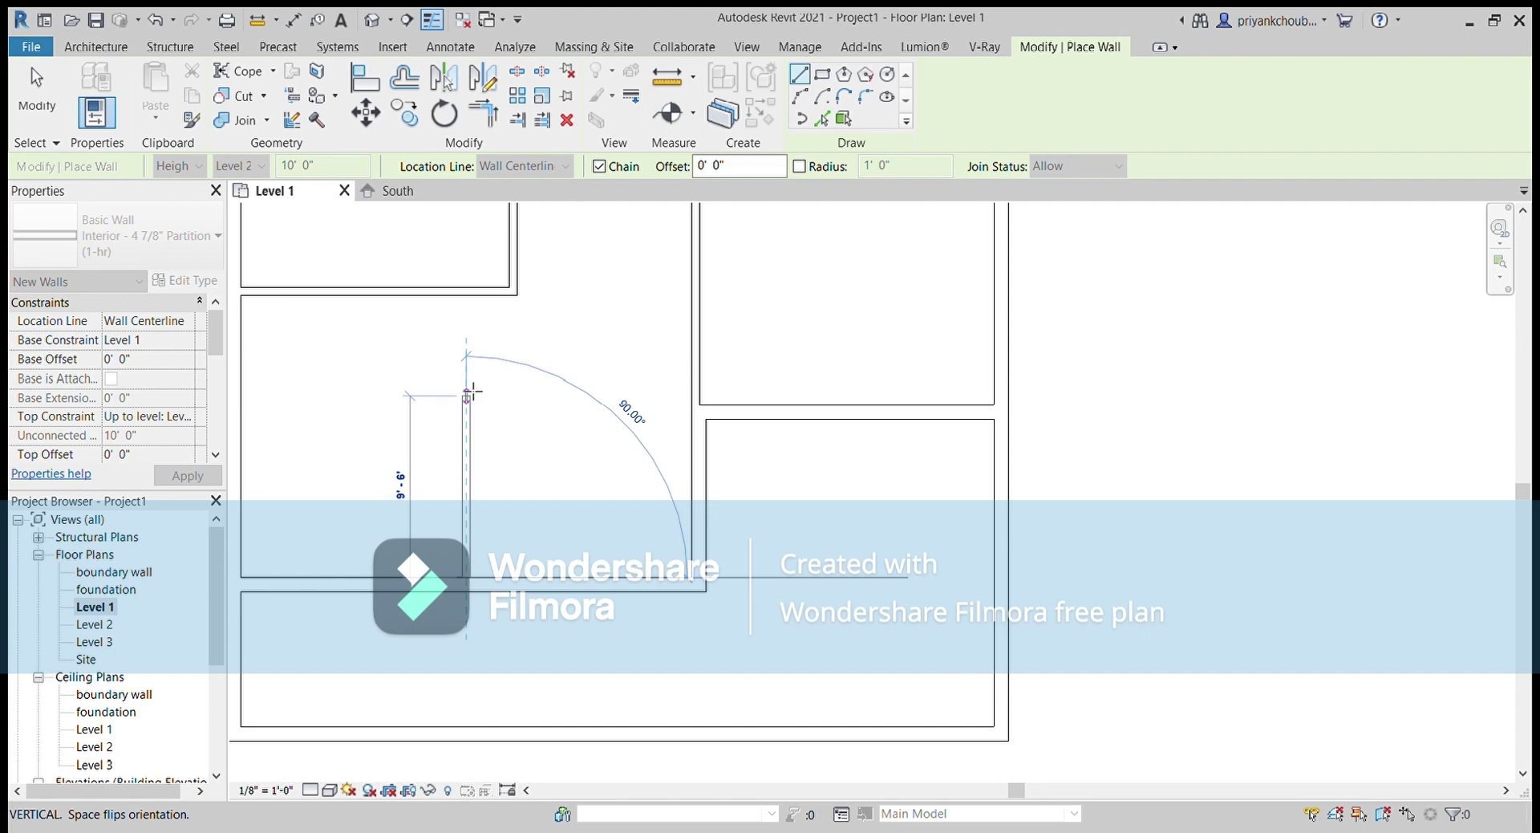
left_click(466, 296)
key("Escape")
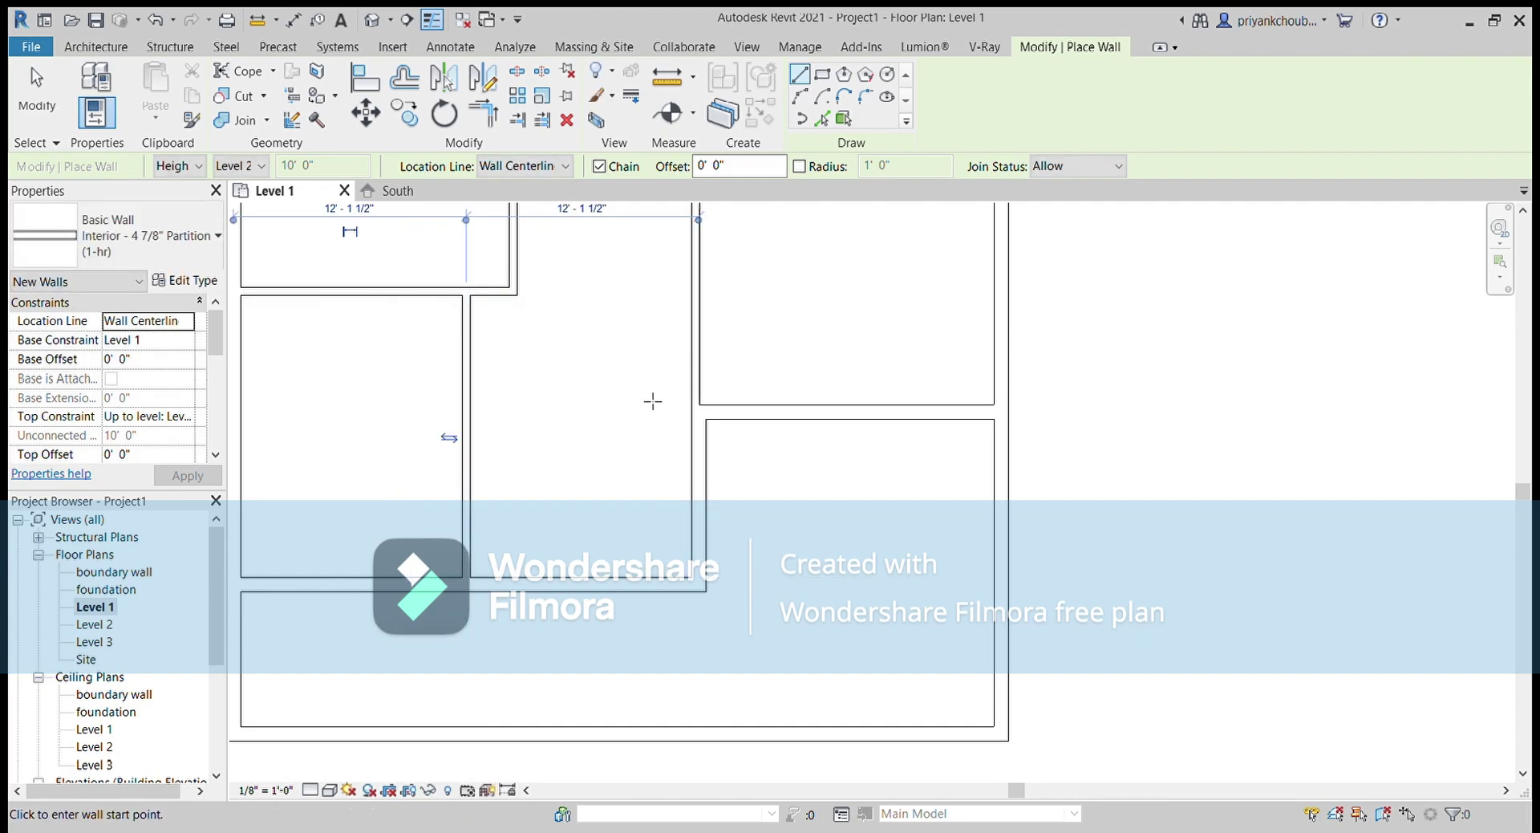
Draw a horizontal wall from the right-hand wall to the new vertical partition
left_click(696, 374)
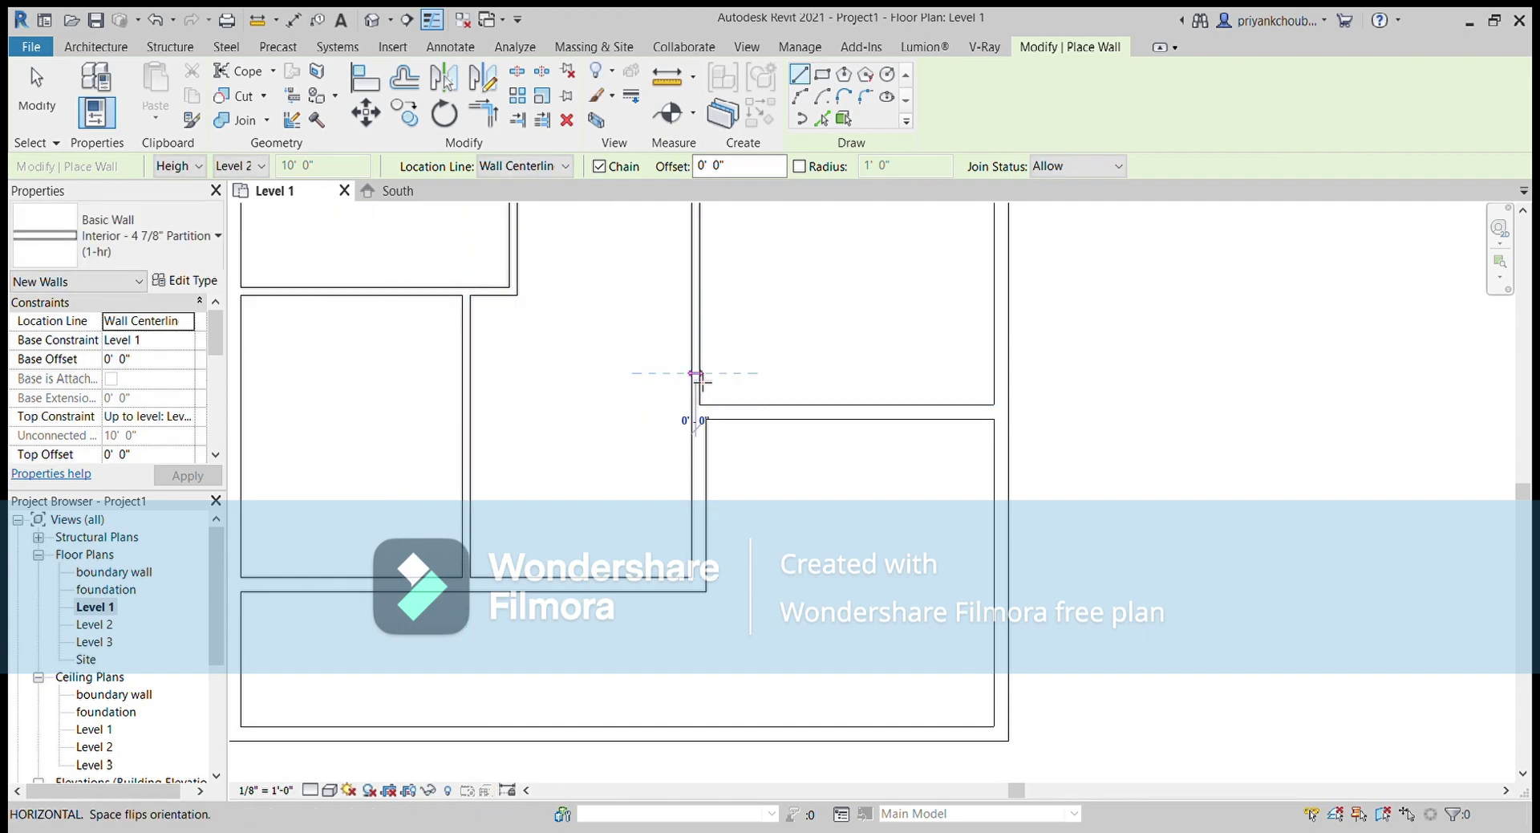
left_click(486, 387)
key("Escape")
key("Escape")
mouse_move(619, 340)
middle_mouse_down()
mouse_move(678, 446)
mouse_move(719, 454)
mouse_move(715, 643)
mouse_move(651, 562)
middle_mouse_up()
Frame the whole Level 1 plan and start placing Single-Flush 36" x 84" doors
scroll(612, 385, "up", 1)
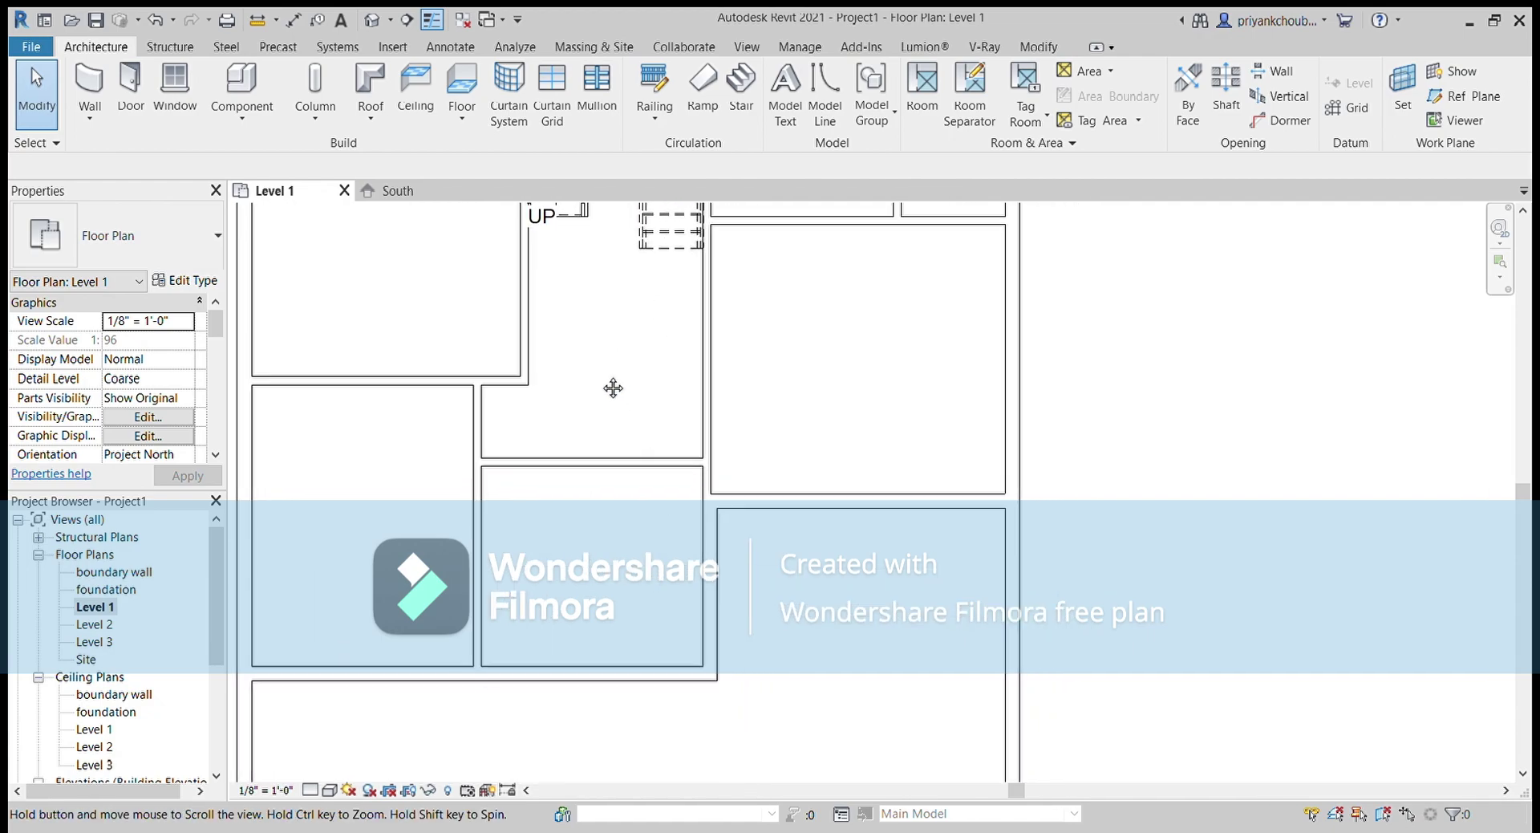
mouse_move(629, 364)
middle_mouse_down()
mouse_move(484, 471)
mouse_move(710, 480)
mouse_move(630, 446)
mouse_move(605, 371)
mouse_move(729, 430)
mouse_move(729, 513)
mouse_move(674, 516)
middle_mouse_up()
scroll(710, 480, "down", 2)
scroll(729, 430, "down", 1)
scroll(729, 513, "down", 1)
mouse_move(843, 426)
middle_mouse_down()
mouse_move(819, 512)
mouse_move(717, 506)
middle_mouse_up()
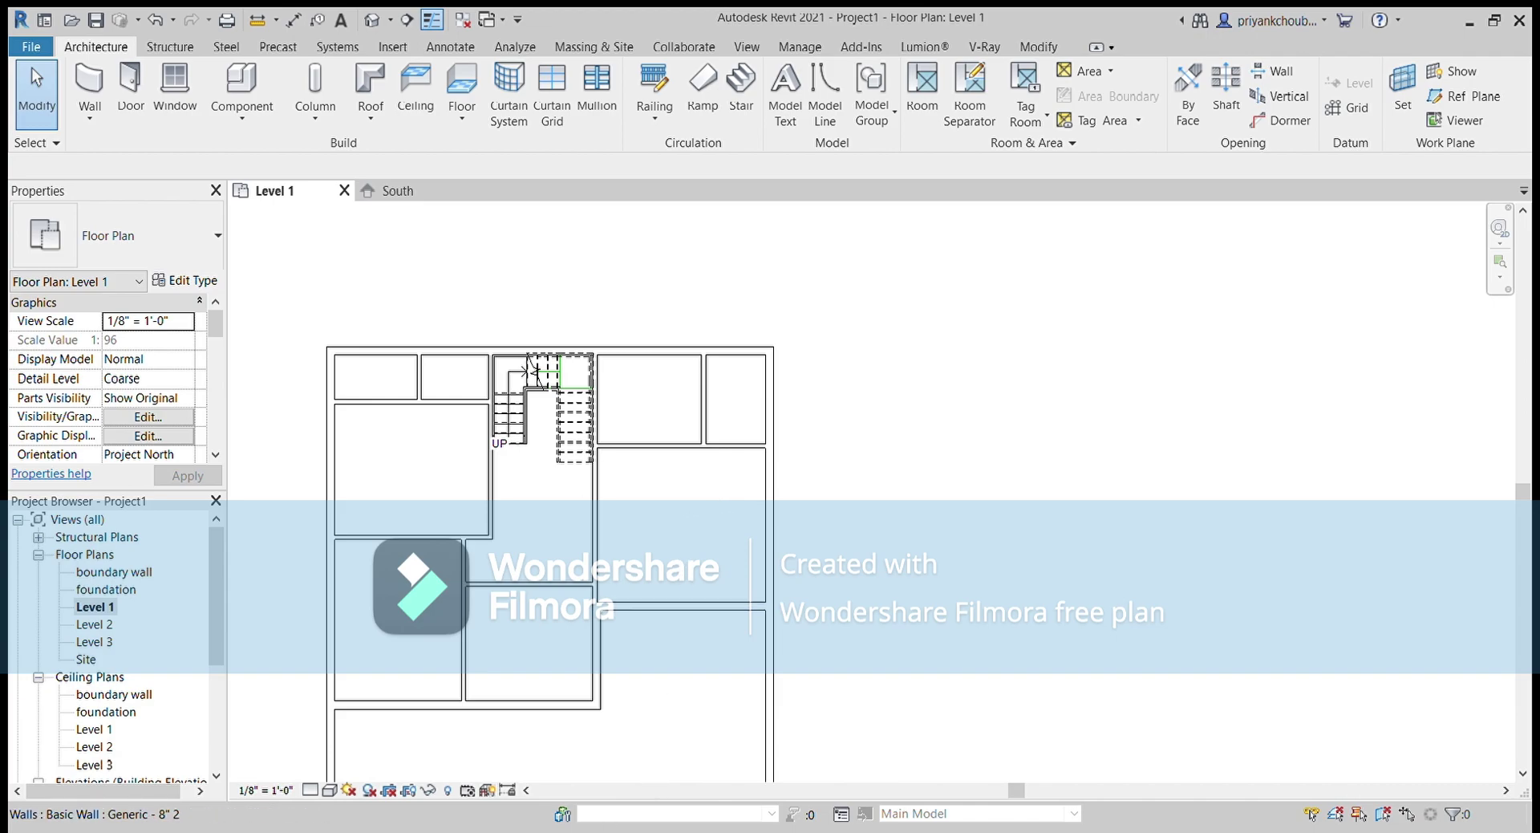
scroll(489, 569, "down", 3)
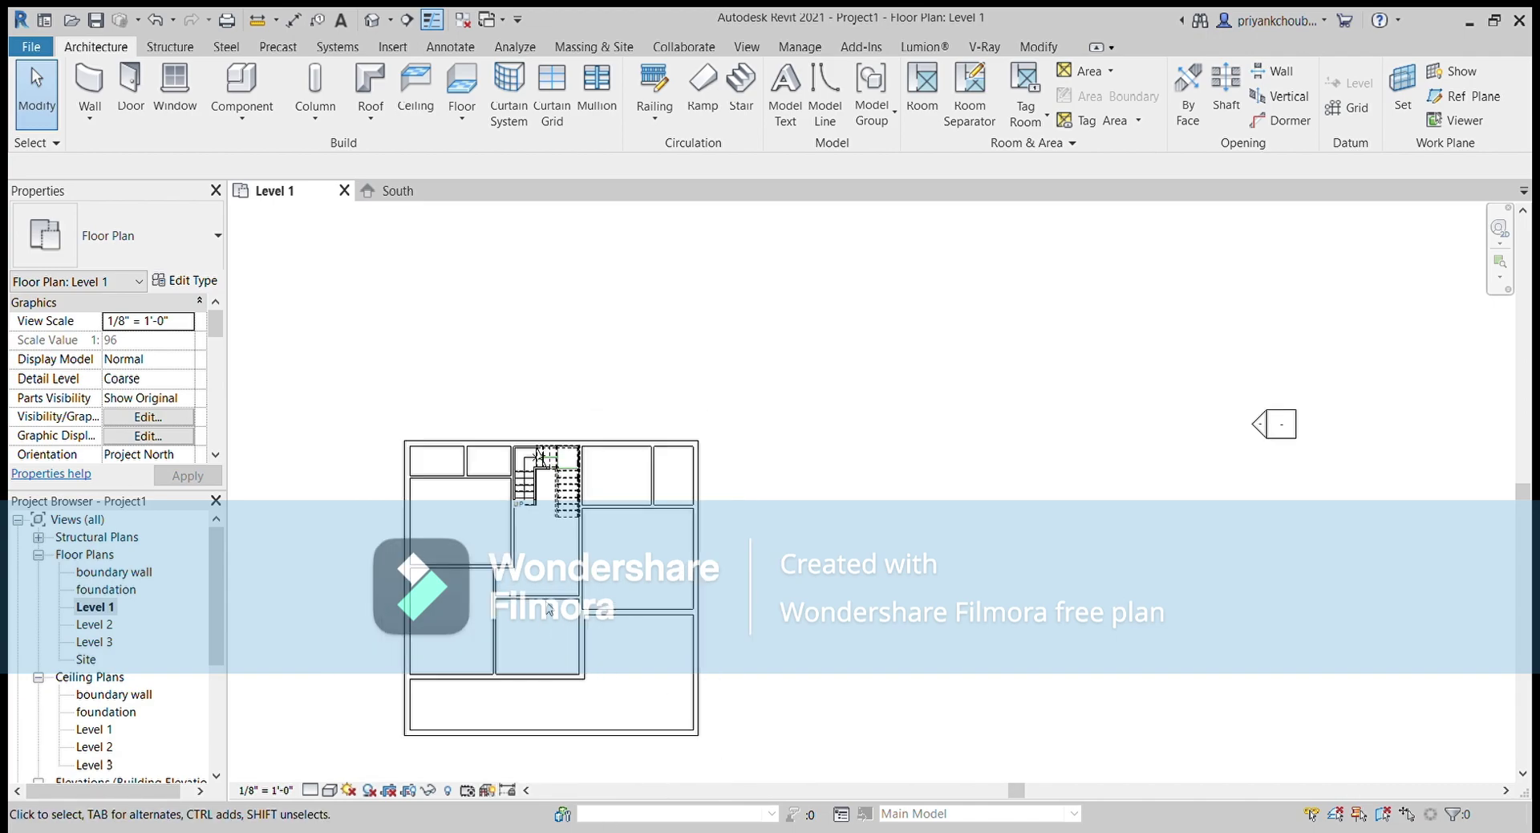
mouse_move(594, 465)
middle_mouse_down()
mouse_move(1299, 568)
mouse_move(1386, 612)
middle_mouse_up()
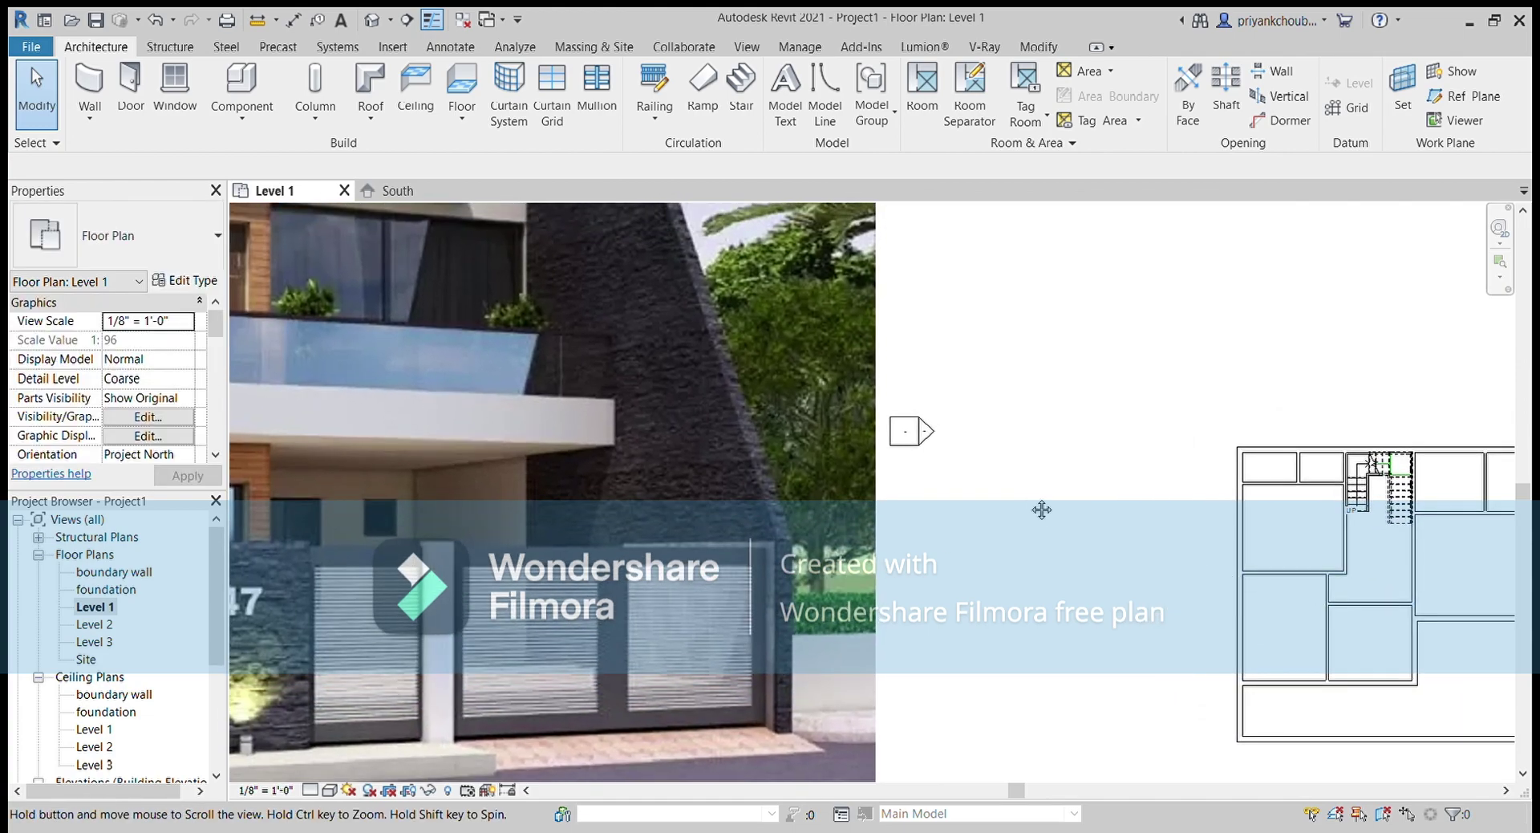
mouse_move(1041, 509)
middle_mouse_down()
mouse_move(1228, 496)
mouse_move(547, 499)
middle_mouse_up()
scroll(984, 564, "up", 3)
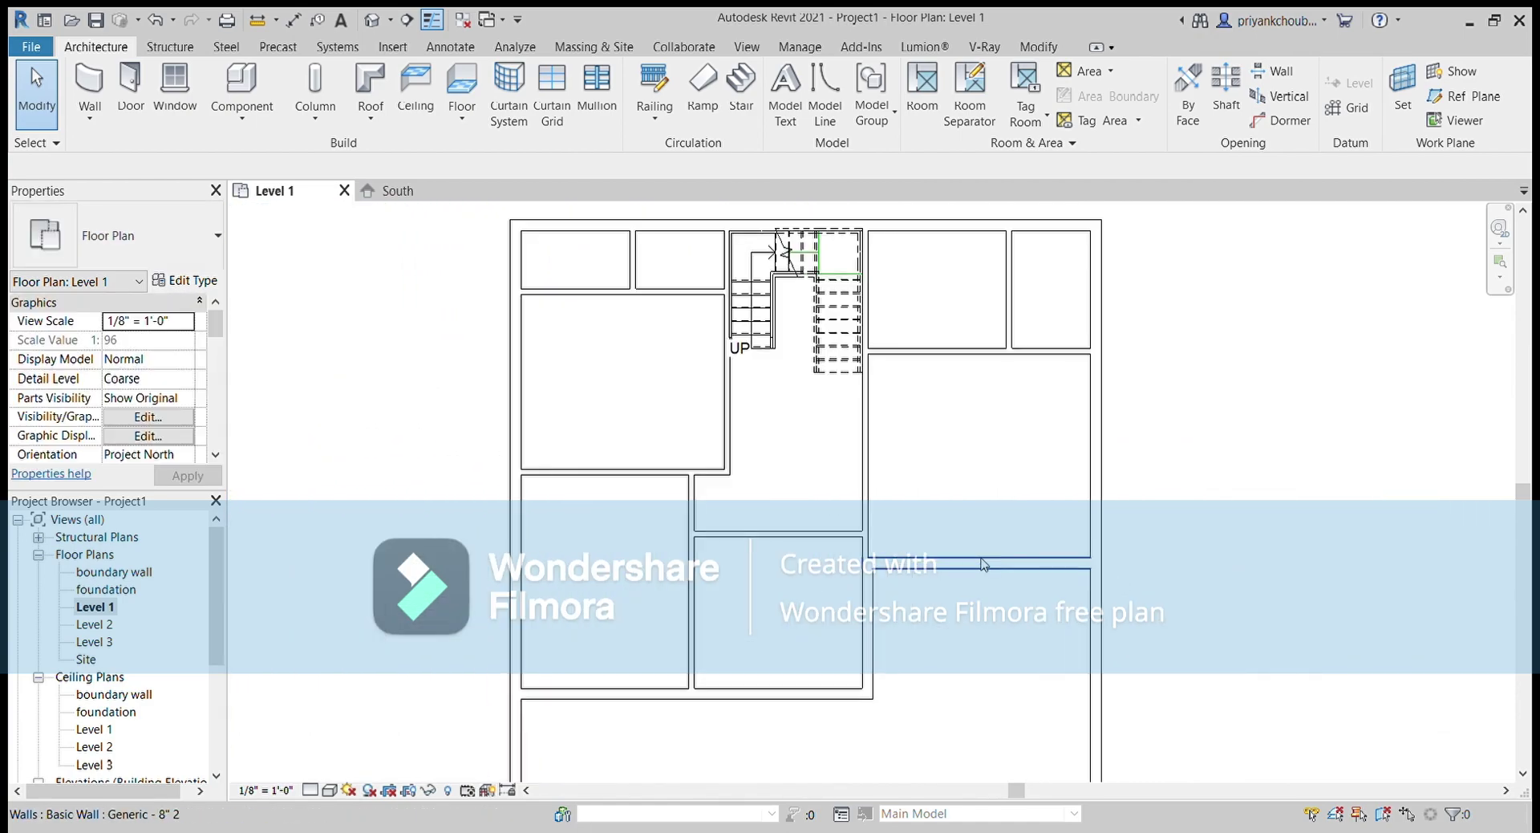
left_click(121, 72)
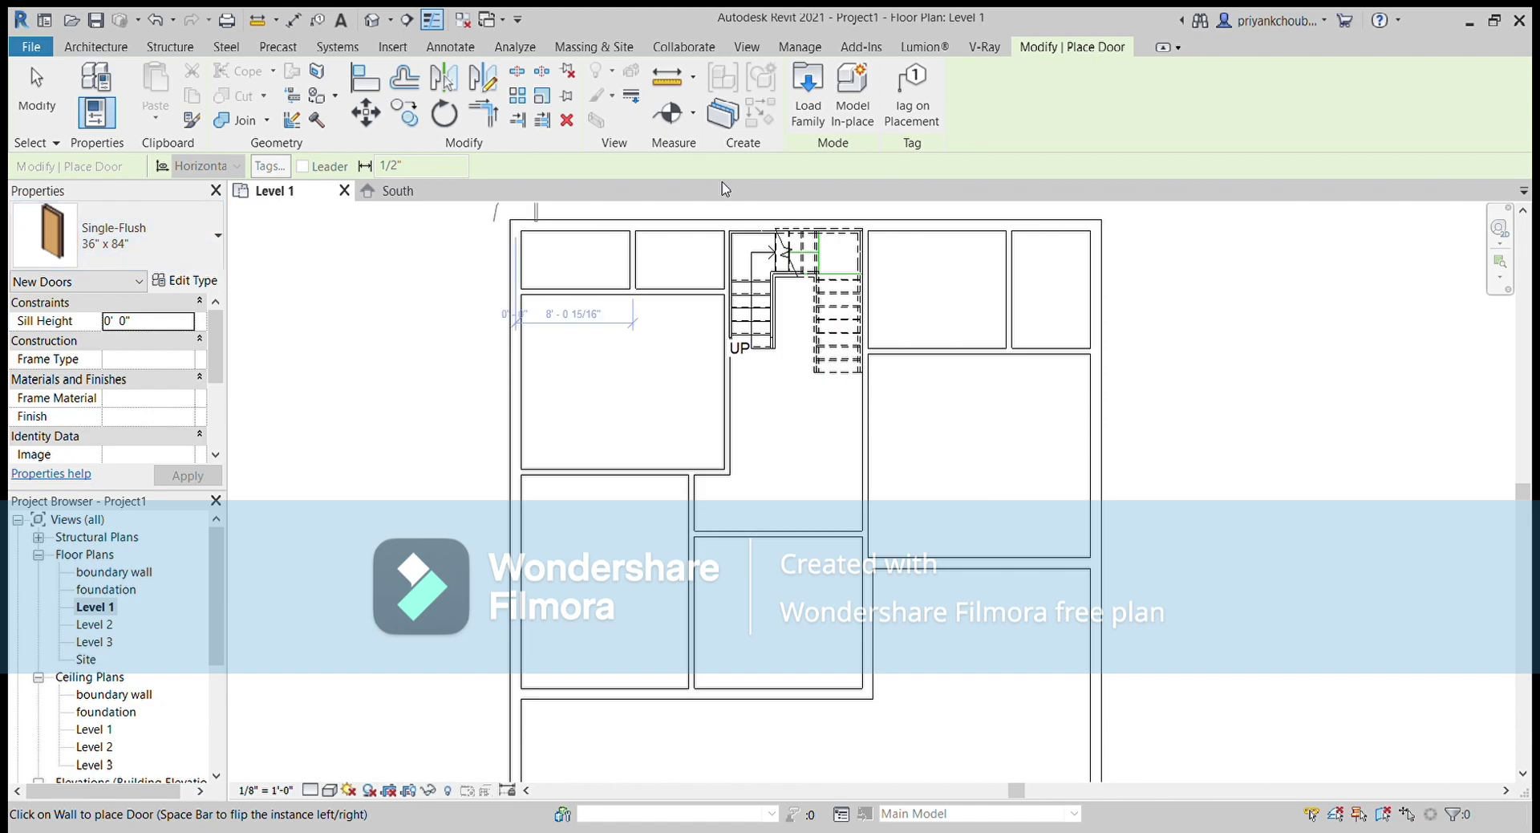
Cancel and restart door placement, then choose Load Family for another door family
left_click(94, 46)
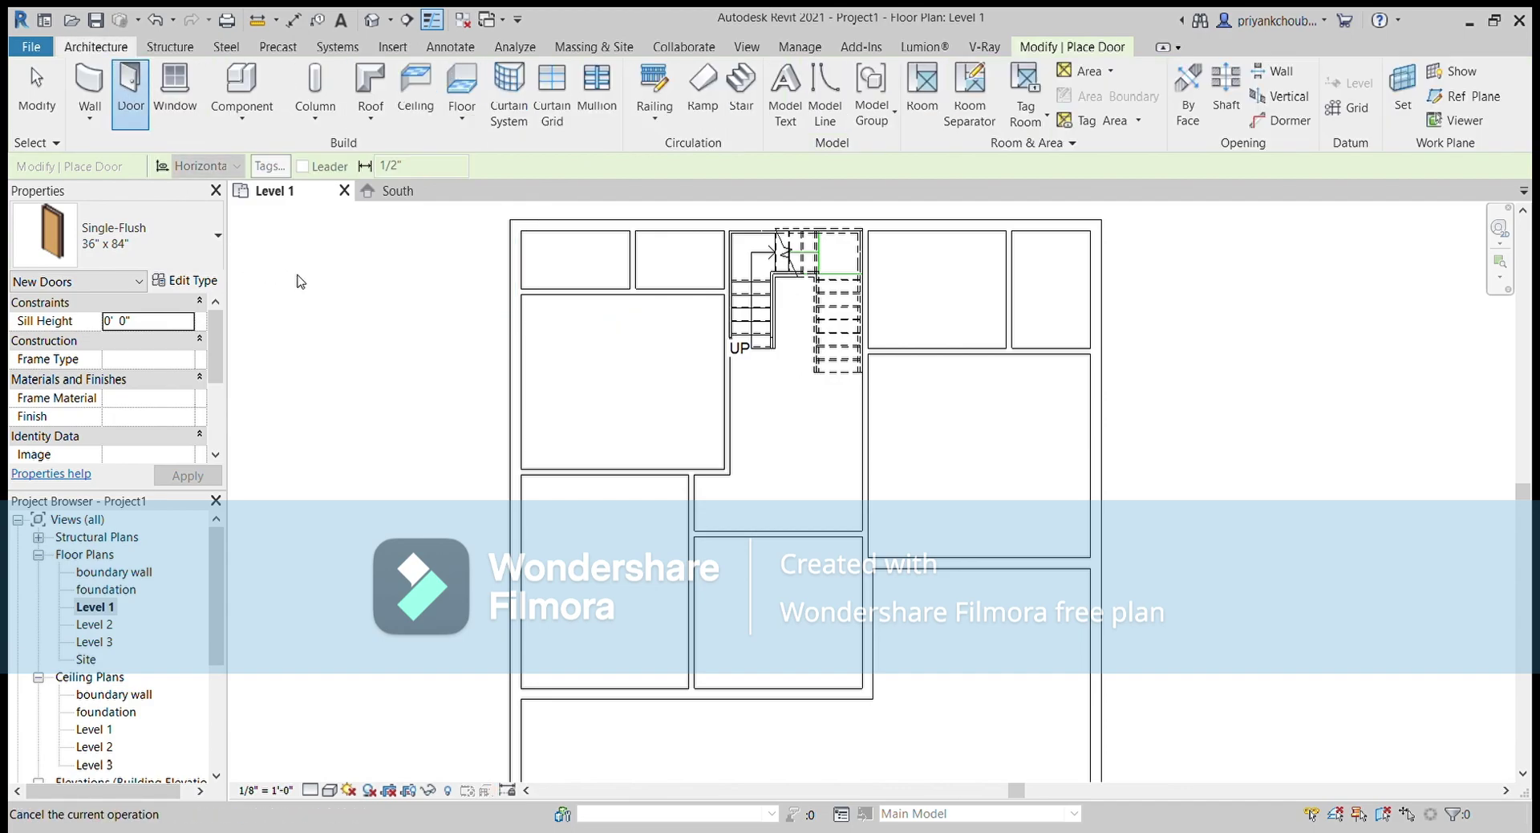
key("Escape")
left_click(130, 88)
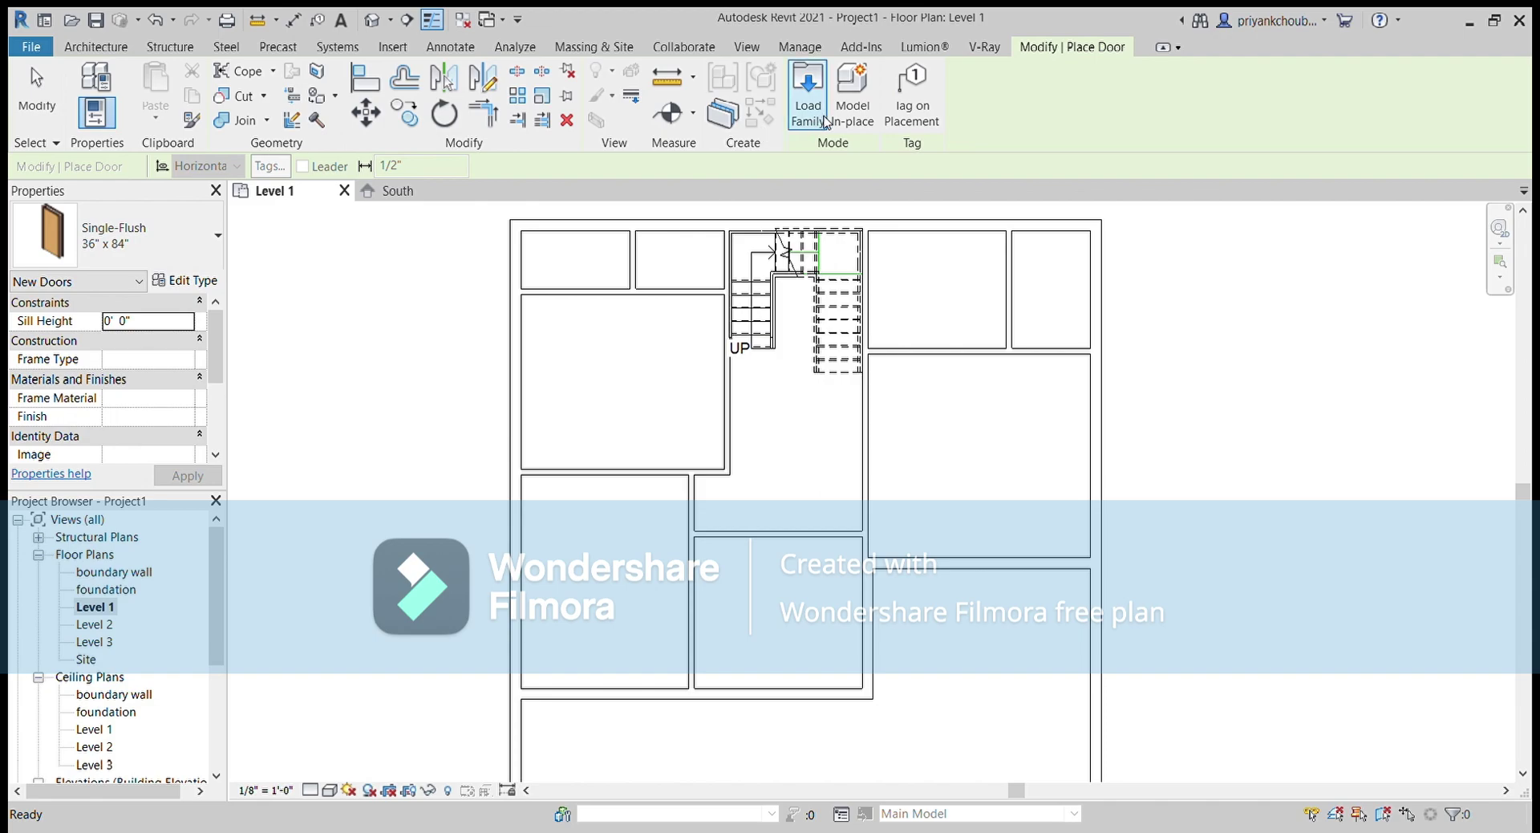
left_click(810, 95)
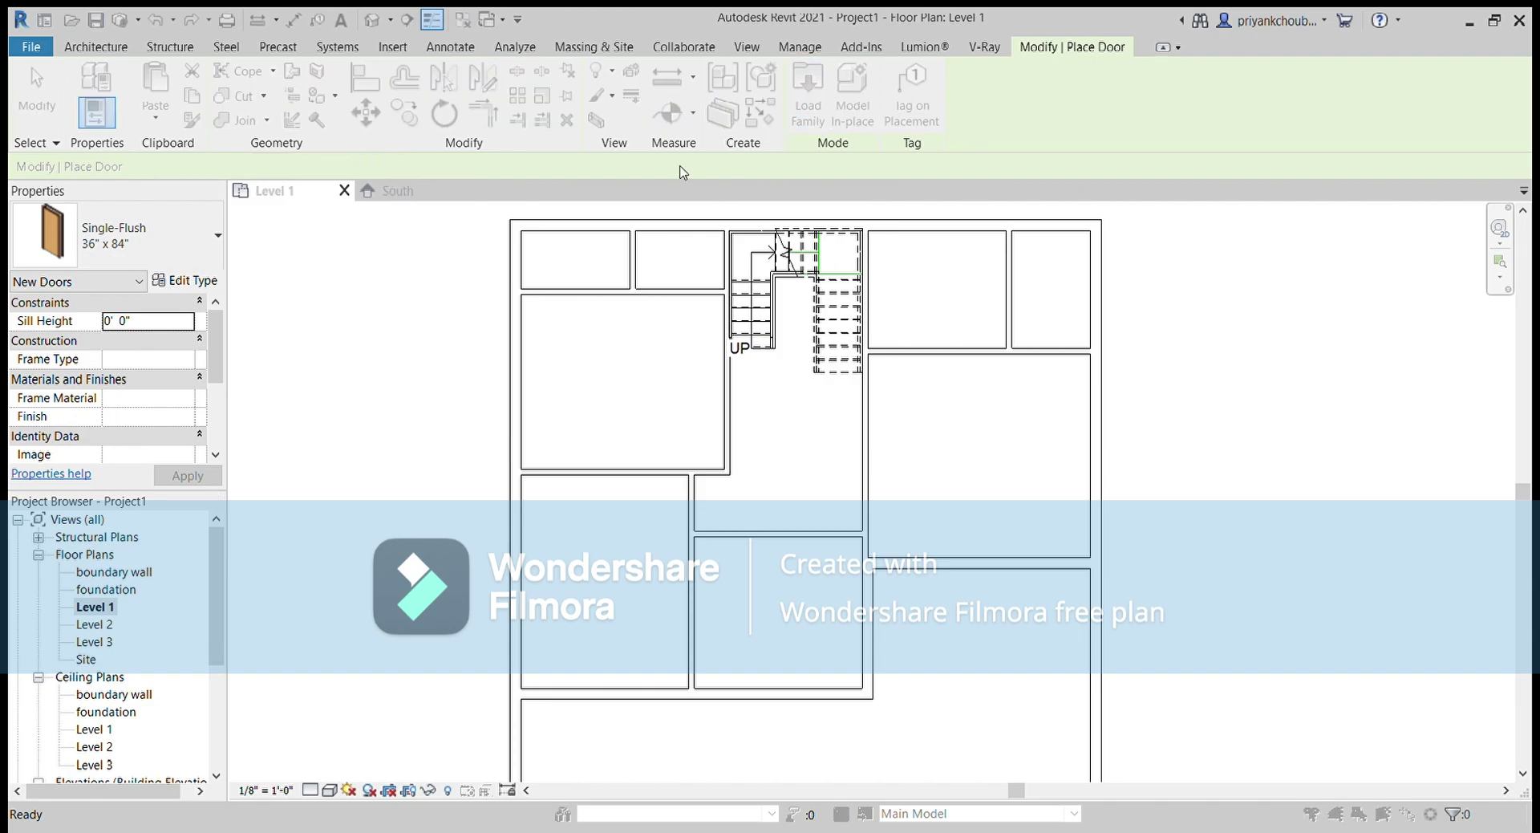
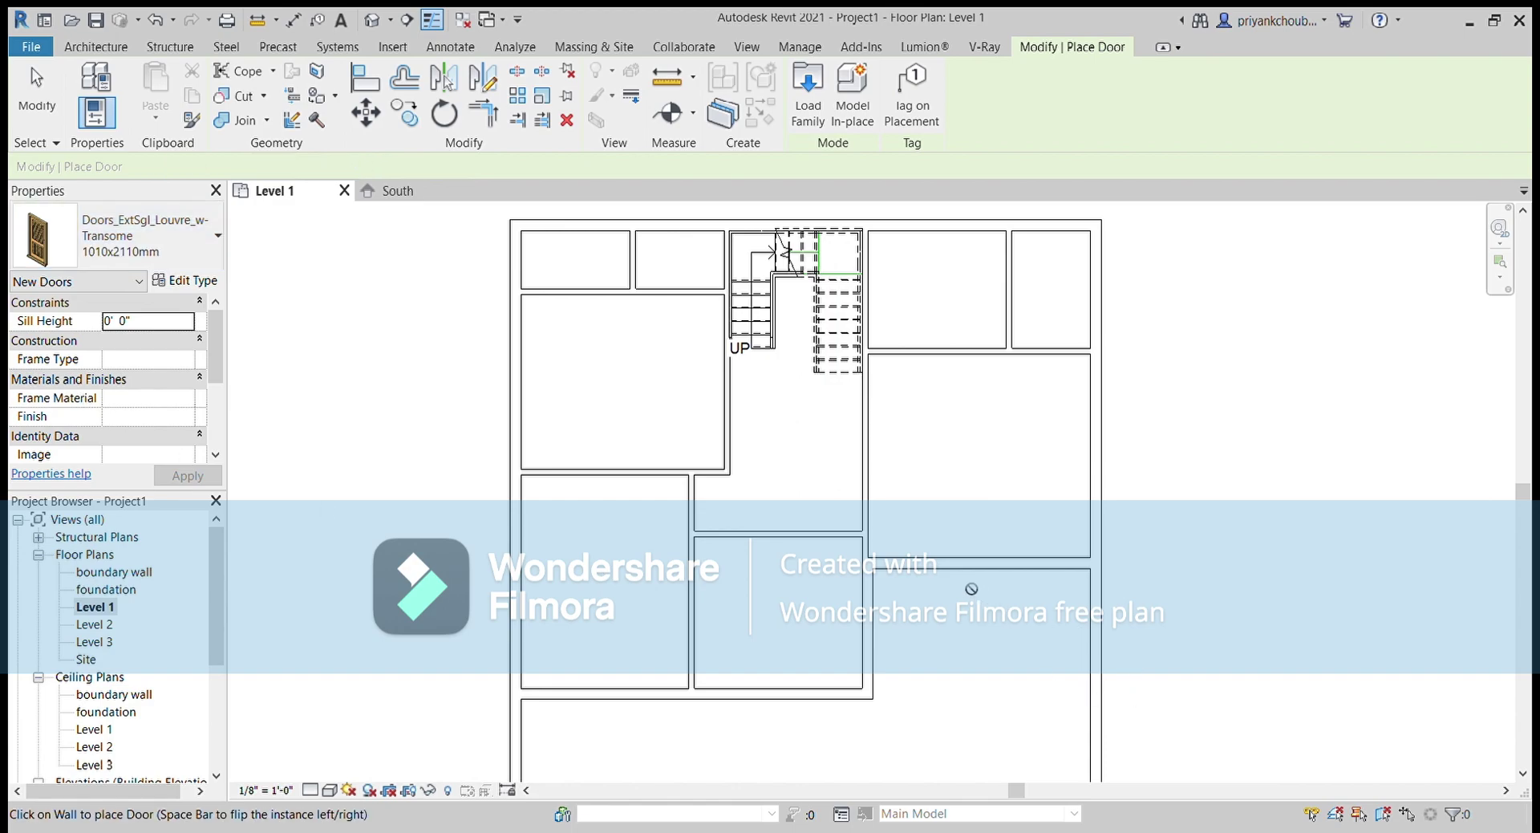
Place a louvred door in the bottom wall of the small central room
scroll(915, 609, "up", 2)
scroll(910, 594, "up", 3)
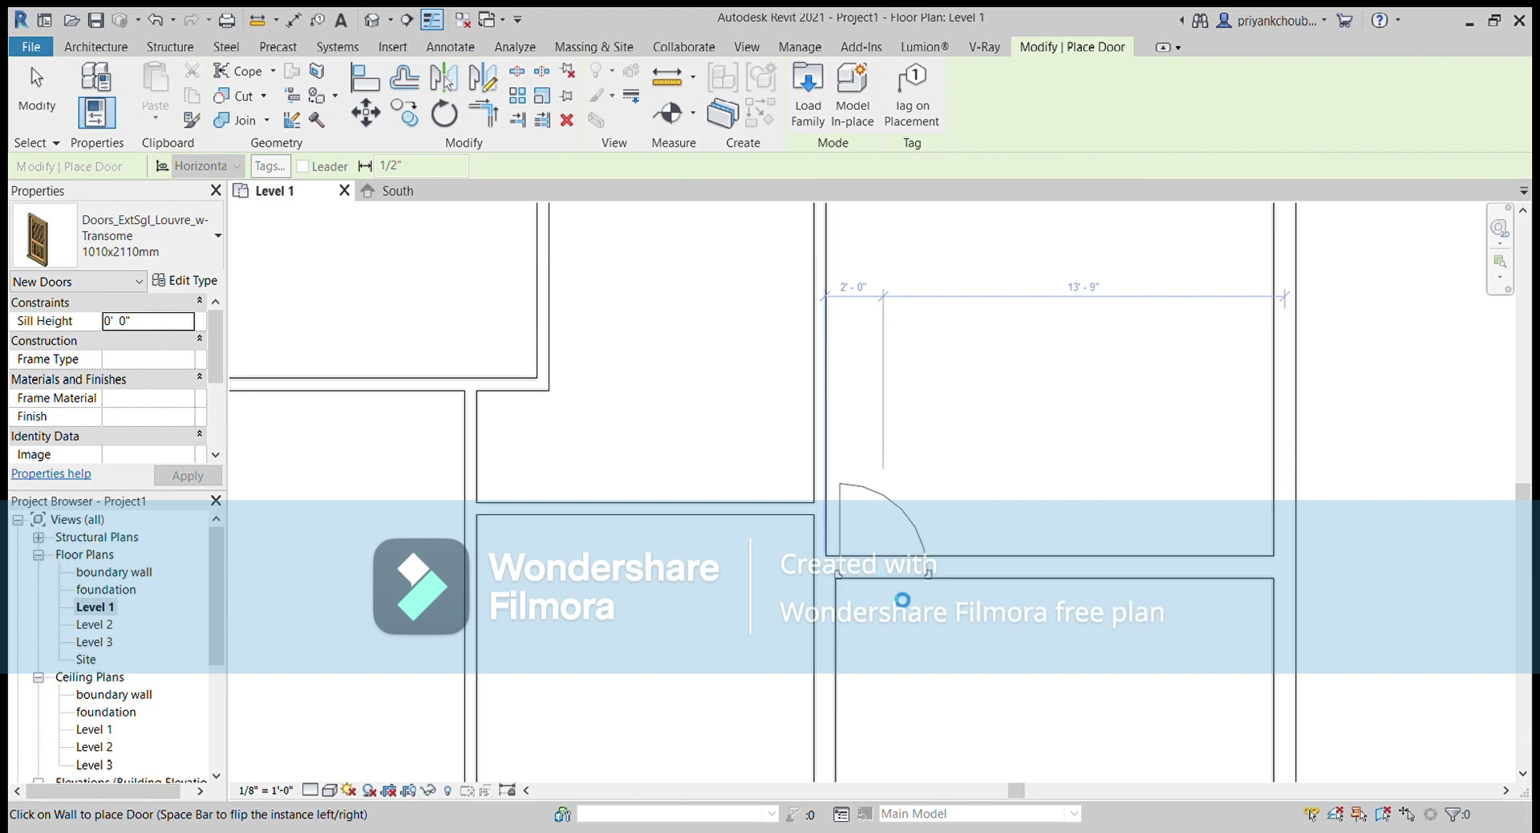
scroll(903, 600, "down", 3)
mouse_move(959, 396)
middle_mouse_down()
mouse_move(996, 373)
mouse_move(977, 506)
mouse_move(1061, 378)
middle_mouse_up()
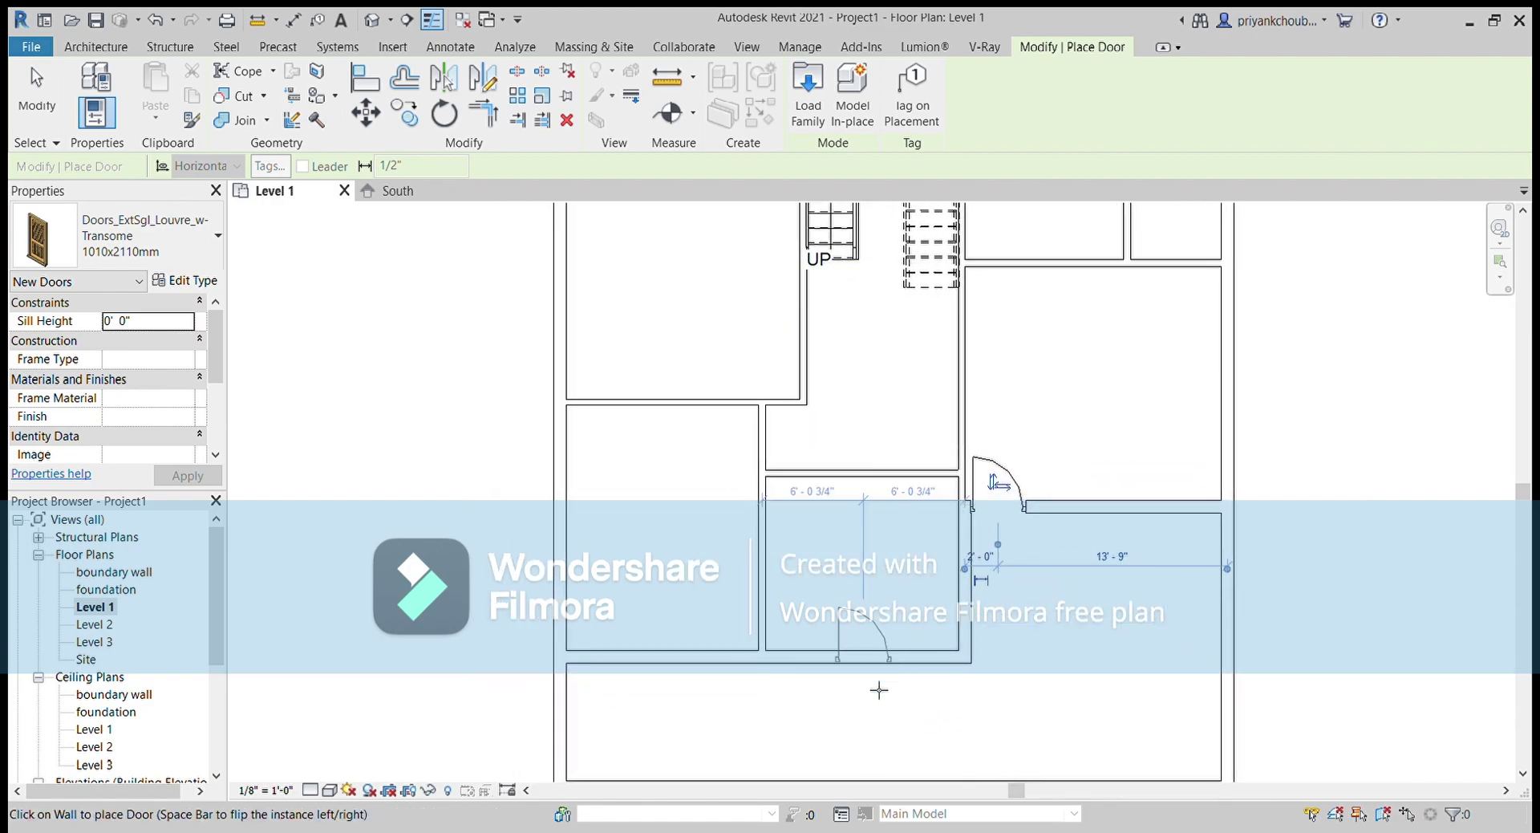
scroll(594, 561, "down", 2)
scroll(601, 523, "down", 3)
middle_click_drag(565, 519, 931, 521)
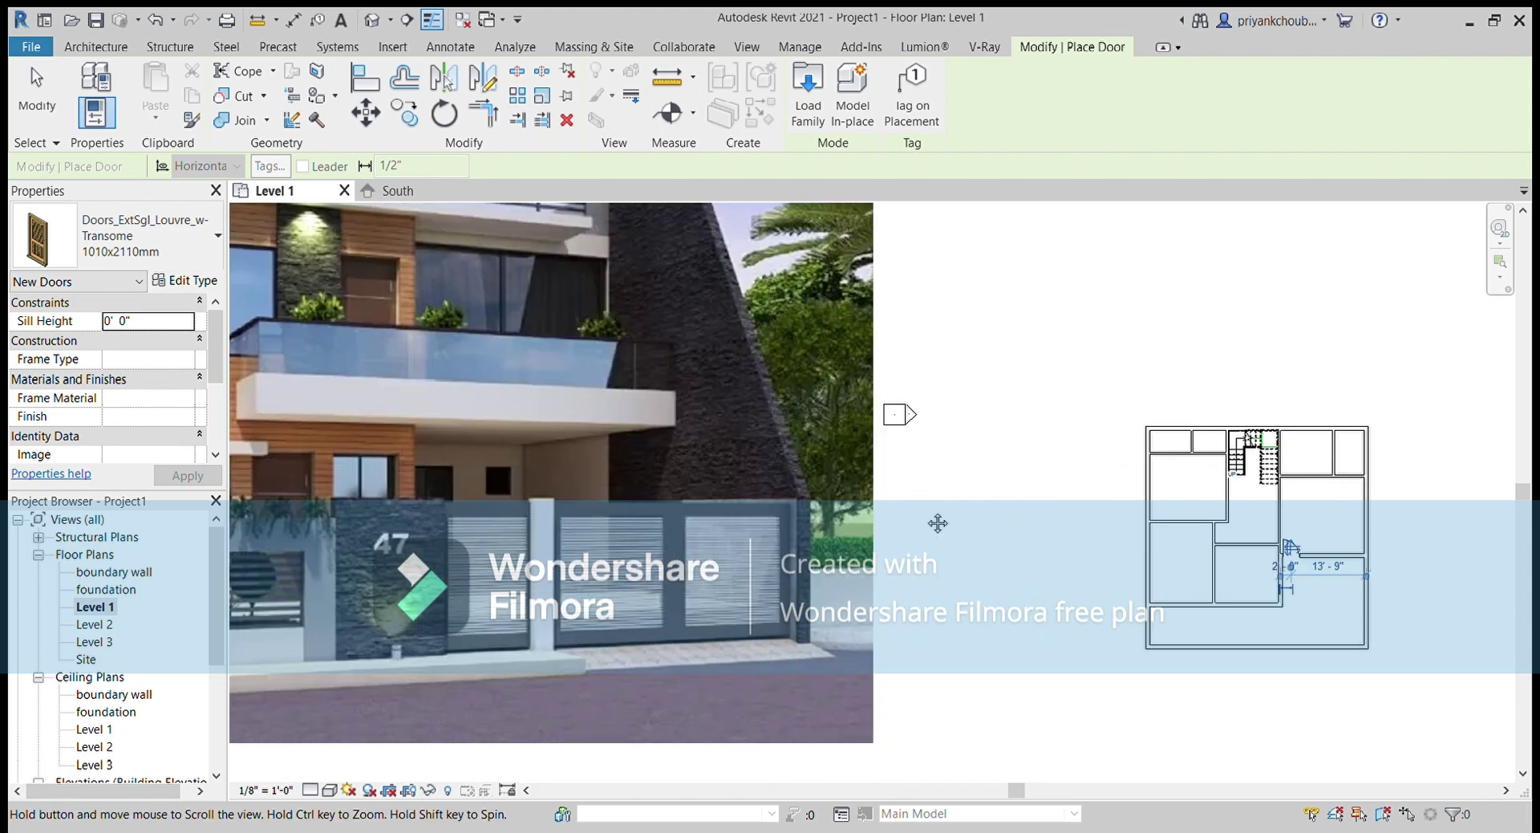
scroll(931, 521, "down", 2)
scroll(814, 523, "down", 2)
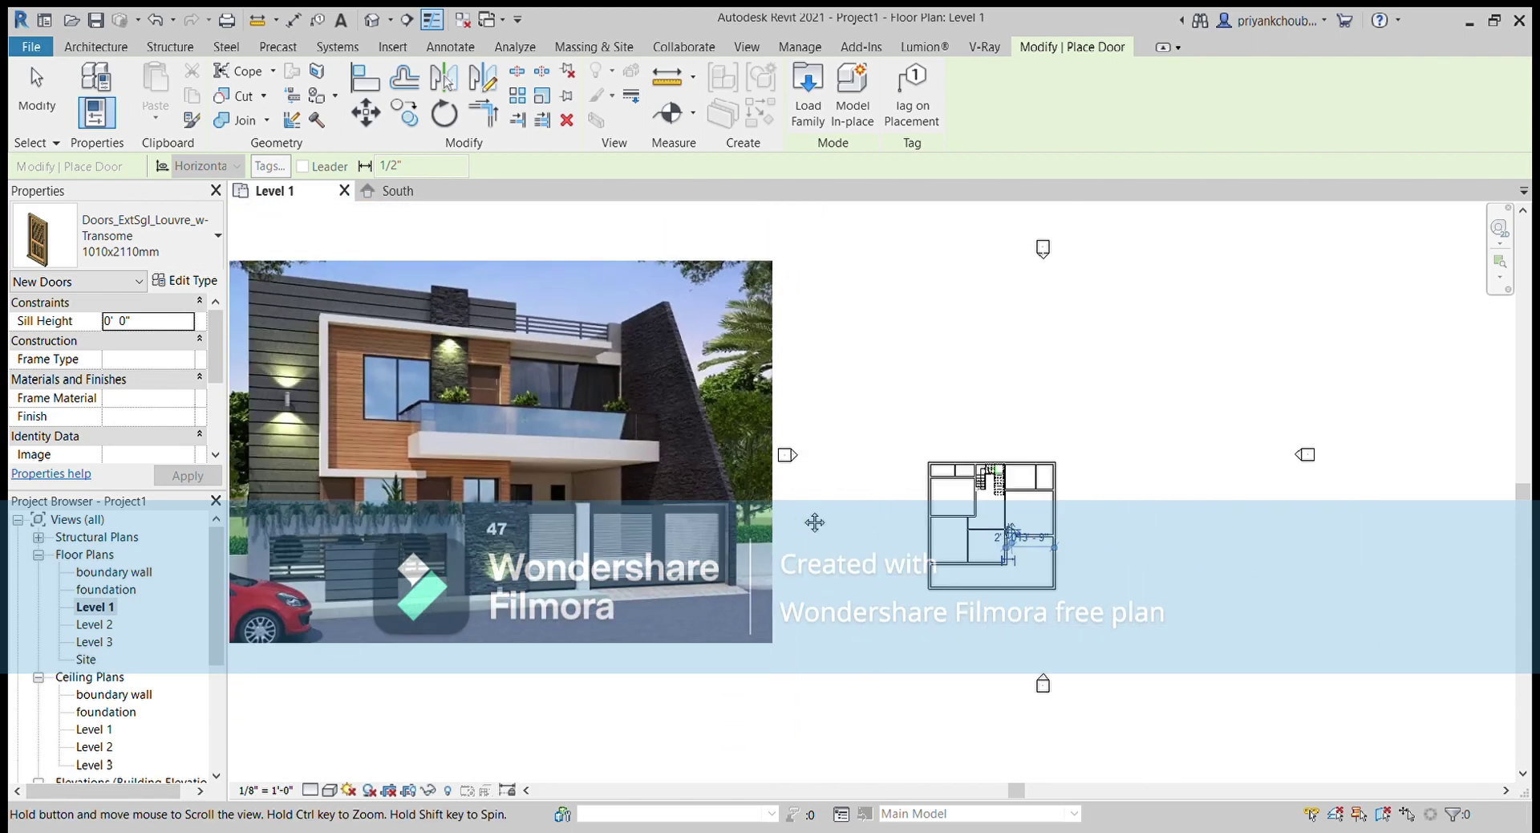
scroll(842, 622, "up", 2)
scroll(869, 622, "up", 1)
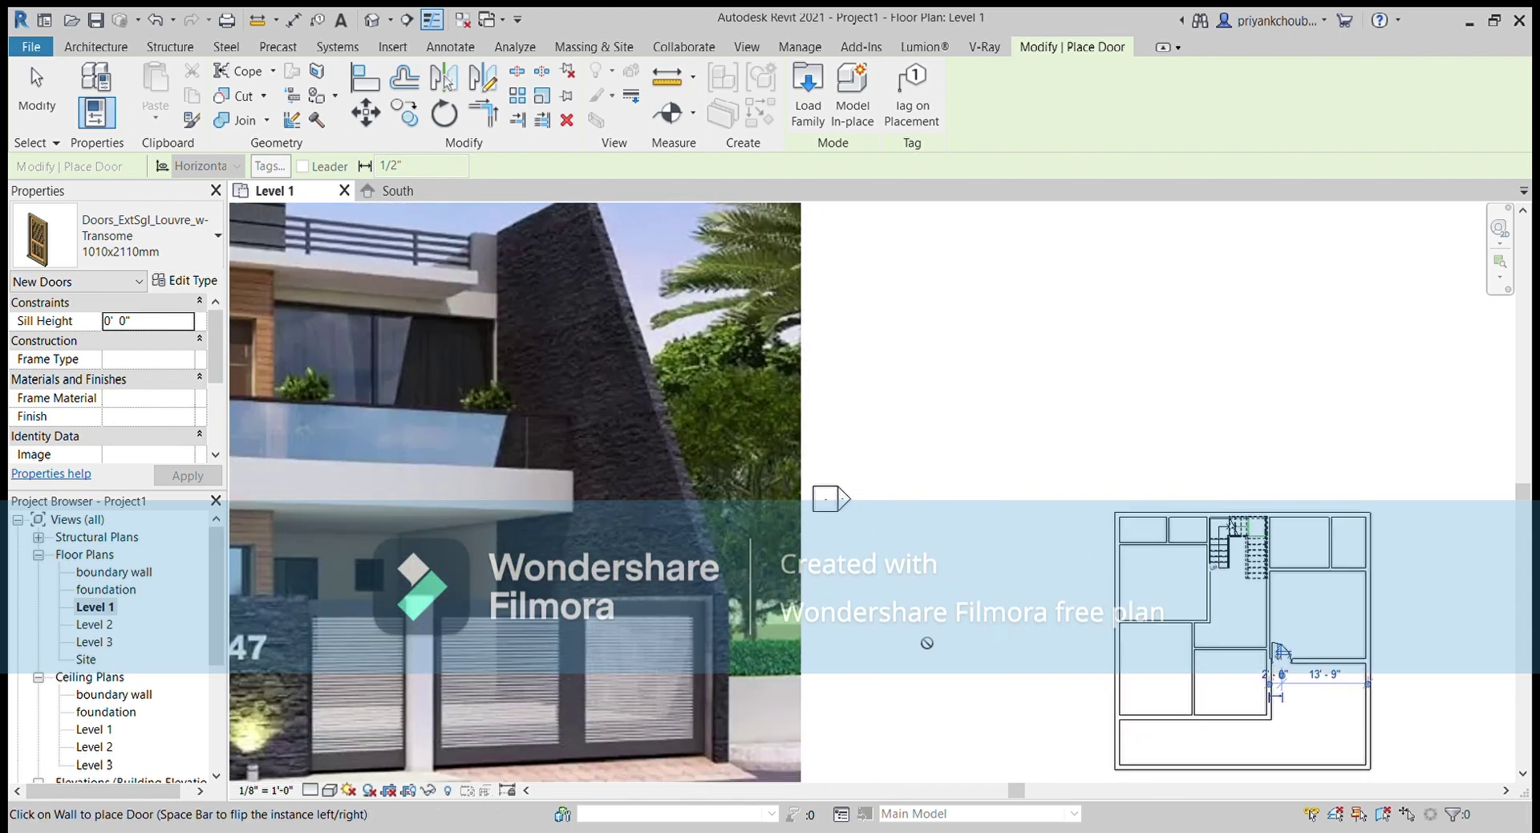
middle_click_drag(1117, 645, 838, 521)
scroll(839, 553, "up", 3)
scroll(837, 566, "up", 2)
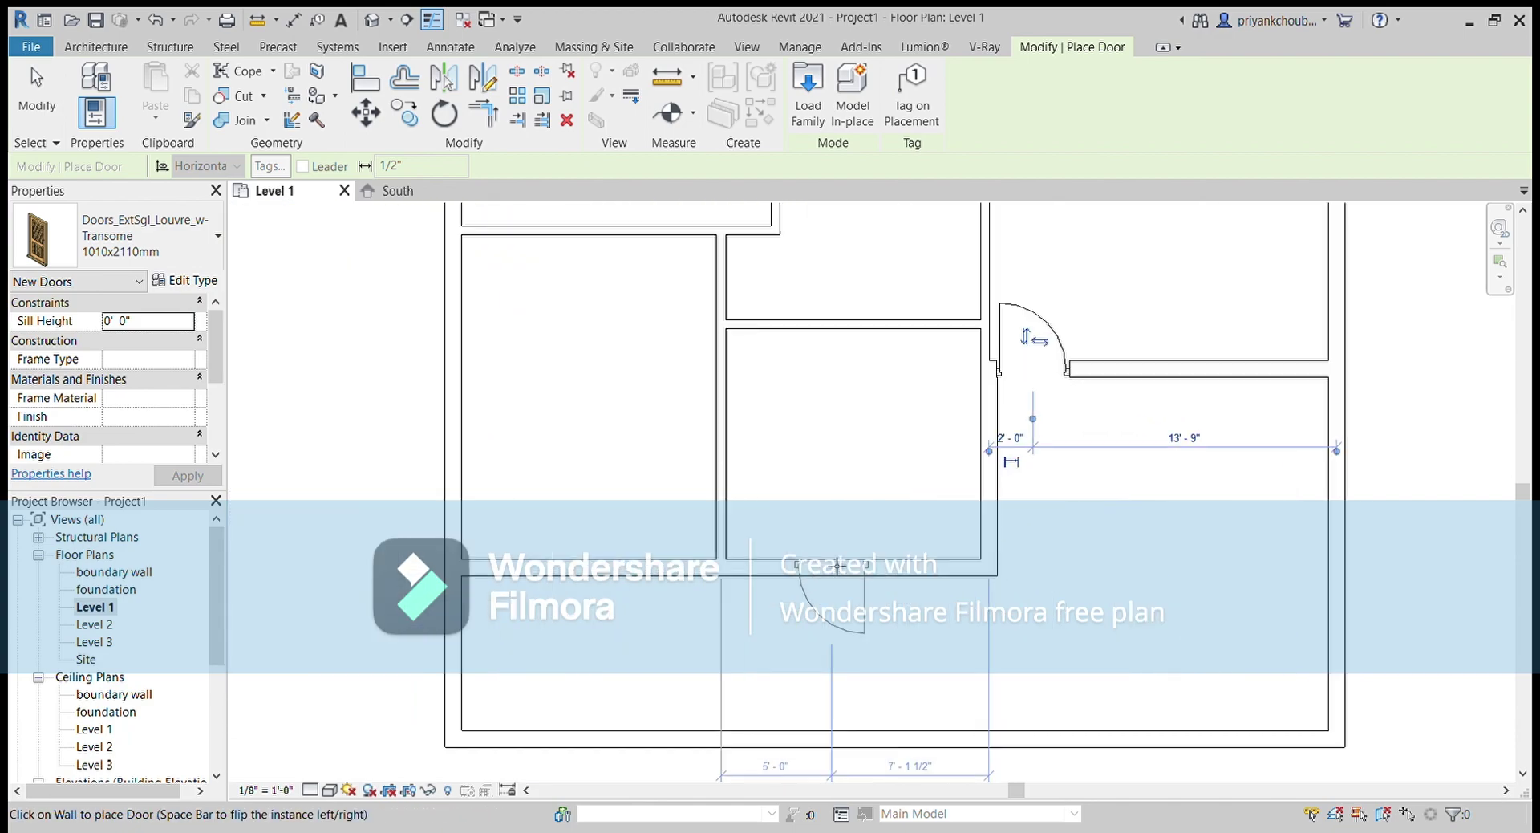
left_click(774, 583)
Place two more louvred doors in the vertical interior wall near the stairs
middle_click_drag(853, 457, 815, 590)
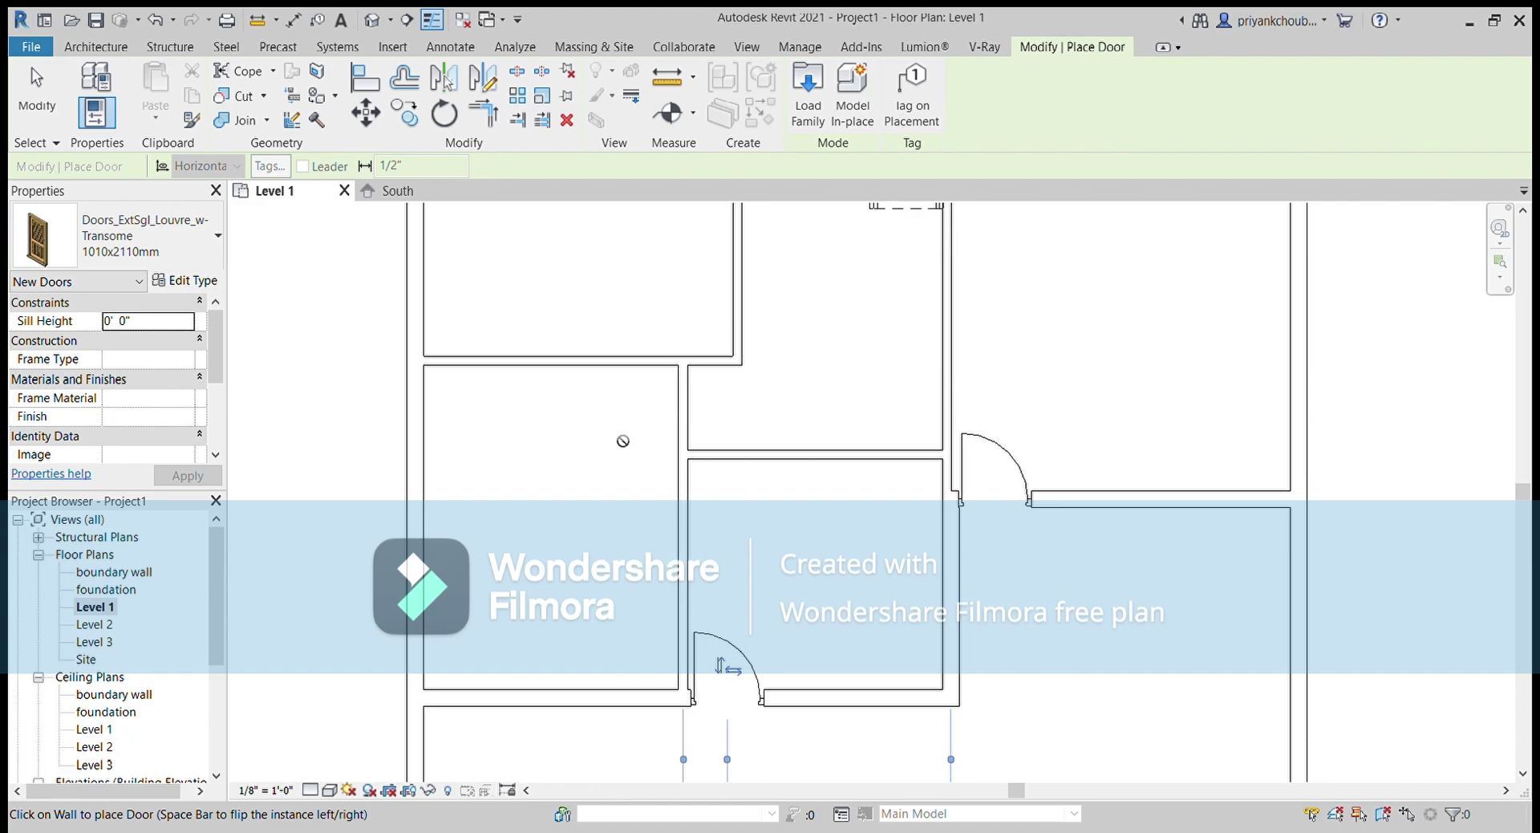
scroll(667, 417, "up", 1)
scroll(668, 418, "up", 1)
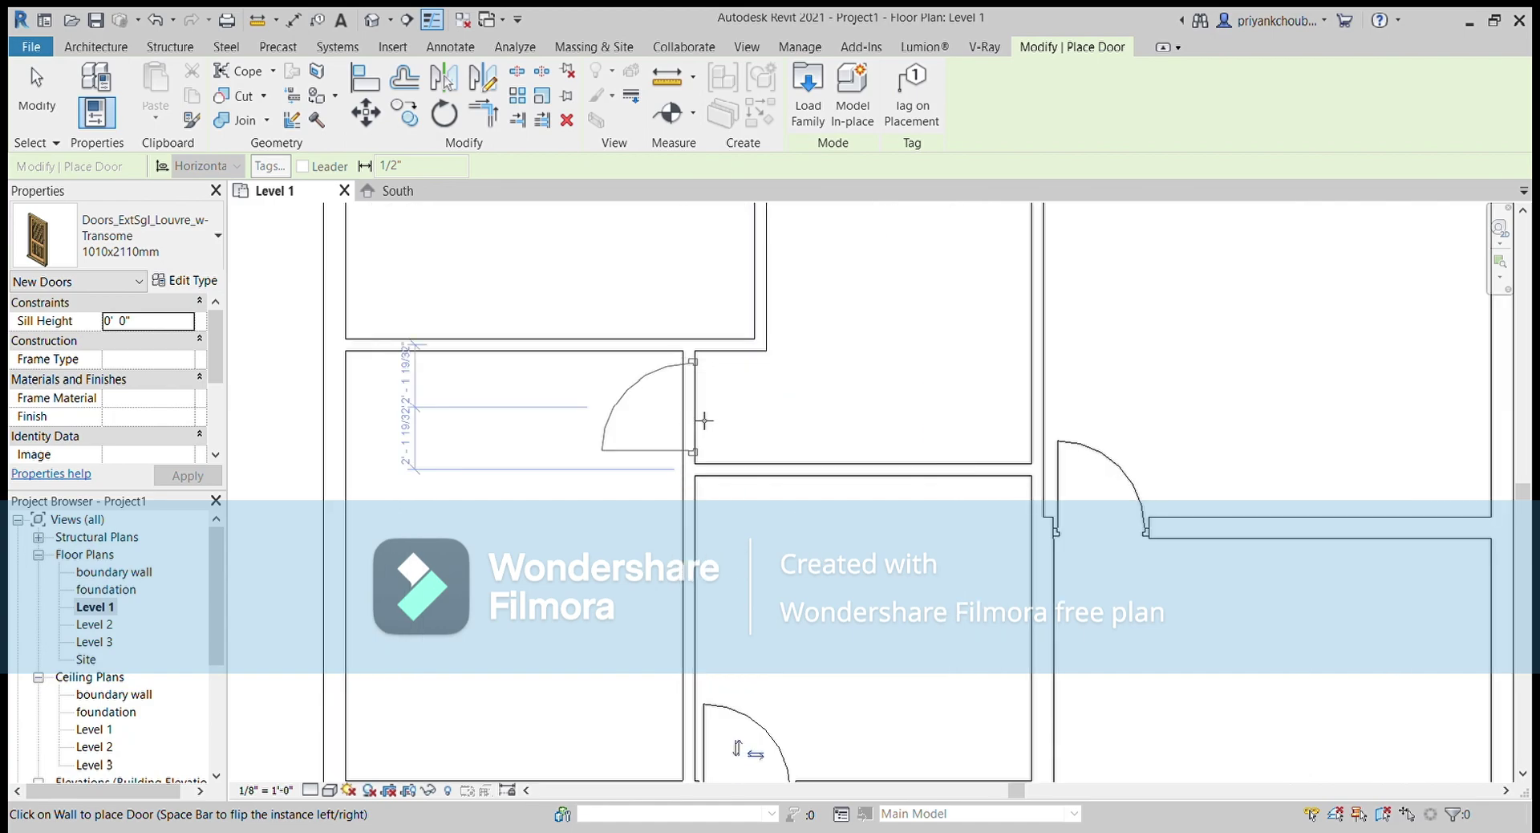
left_click(658, 414)
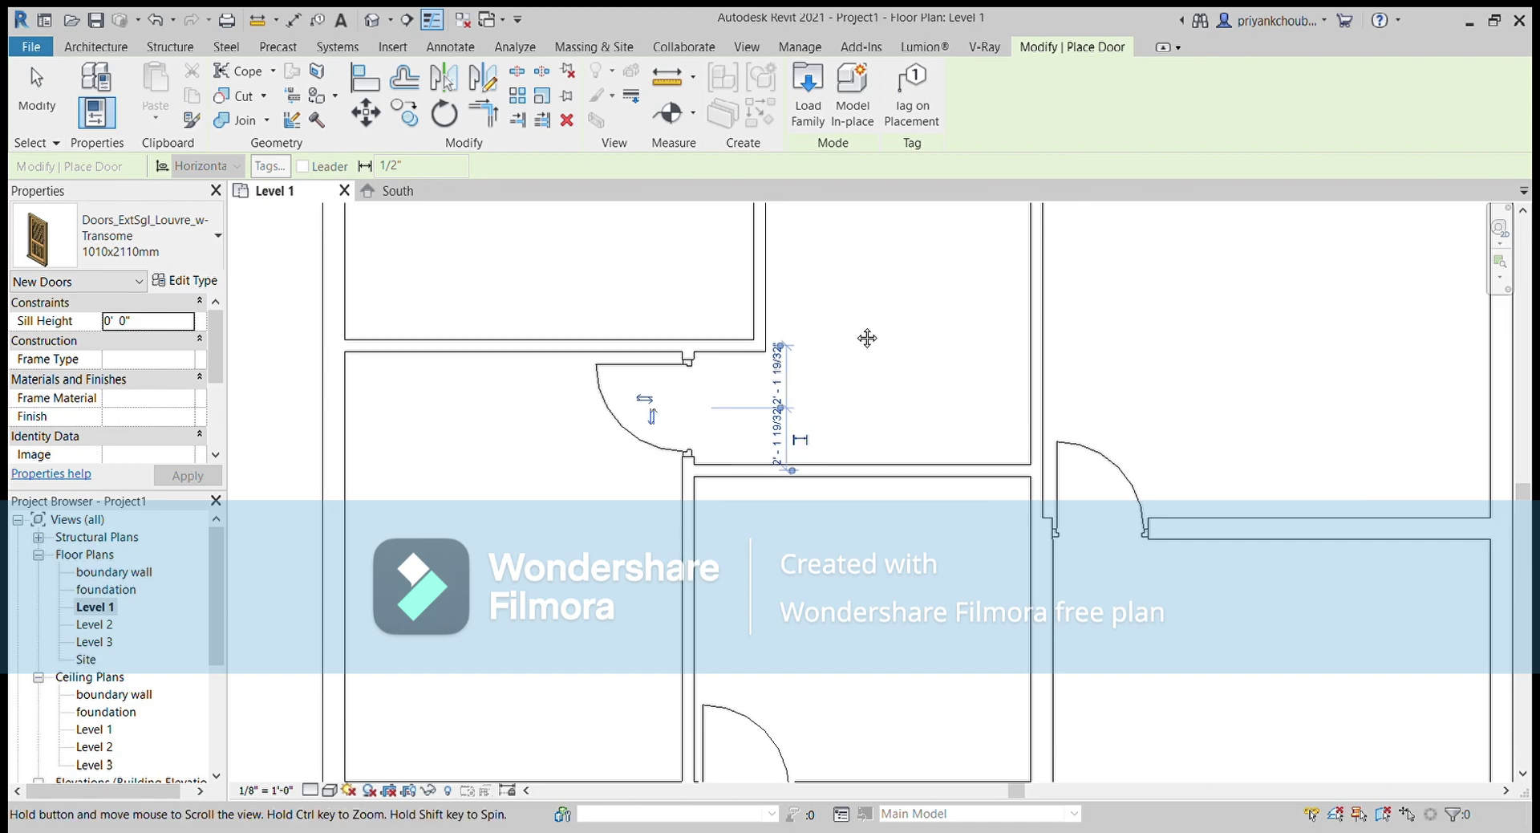
middle_click_drag(870, 336, 802, 610)
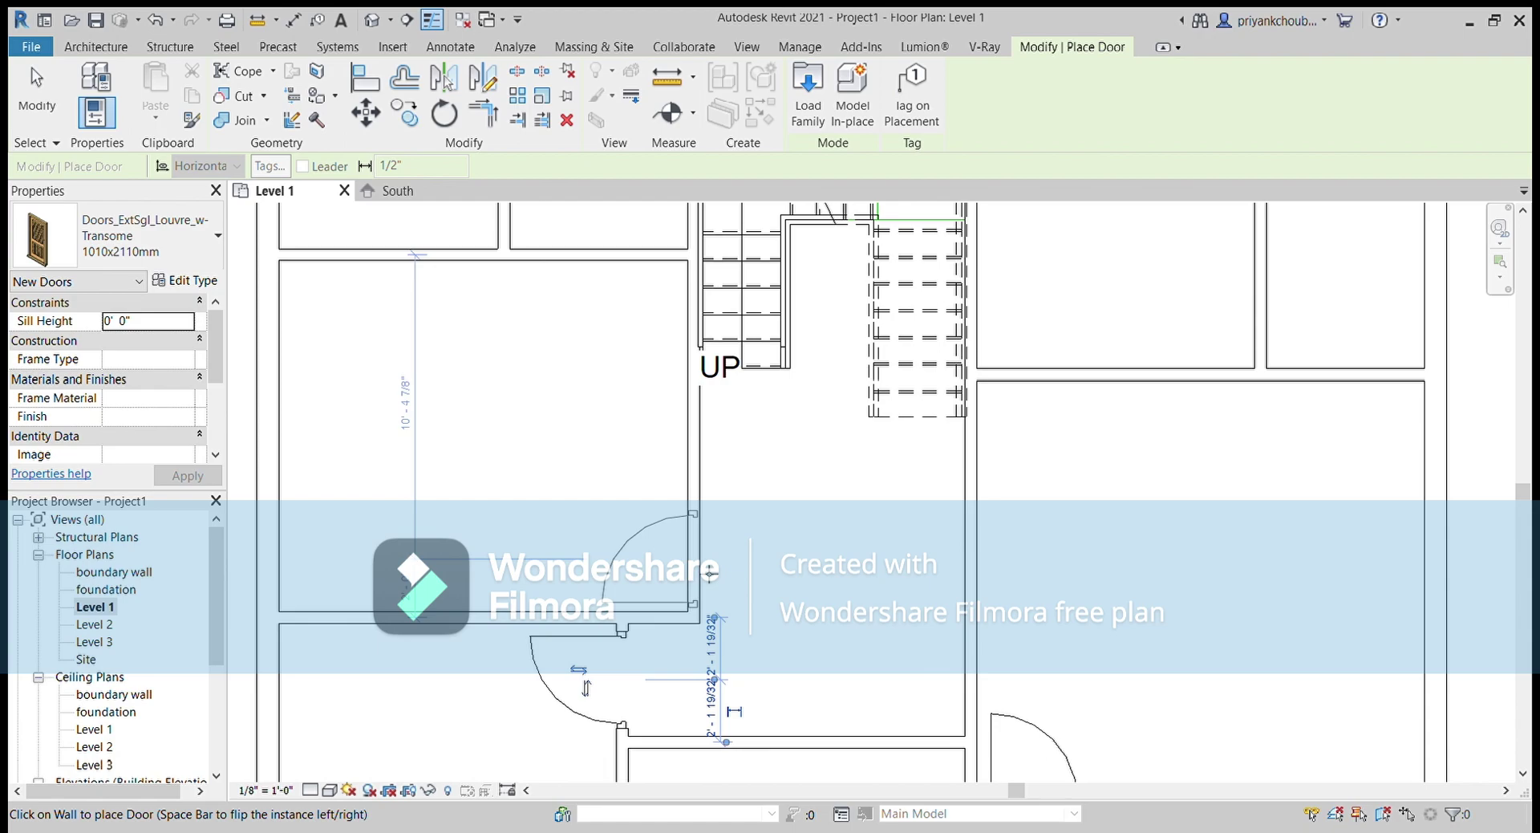
left_click(710, 570)
Place a door with flipped swing in the upper-right room's wall
middle_click_drag(902, 605, 604, 756)
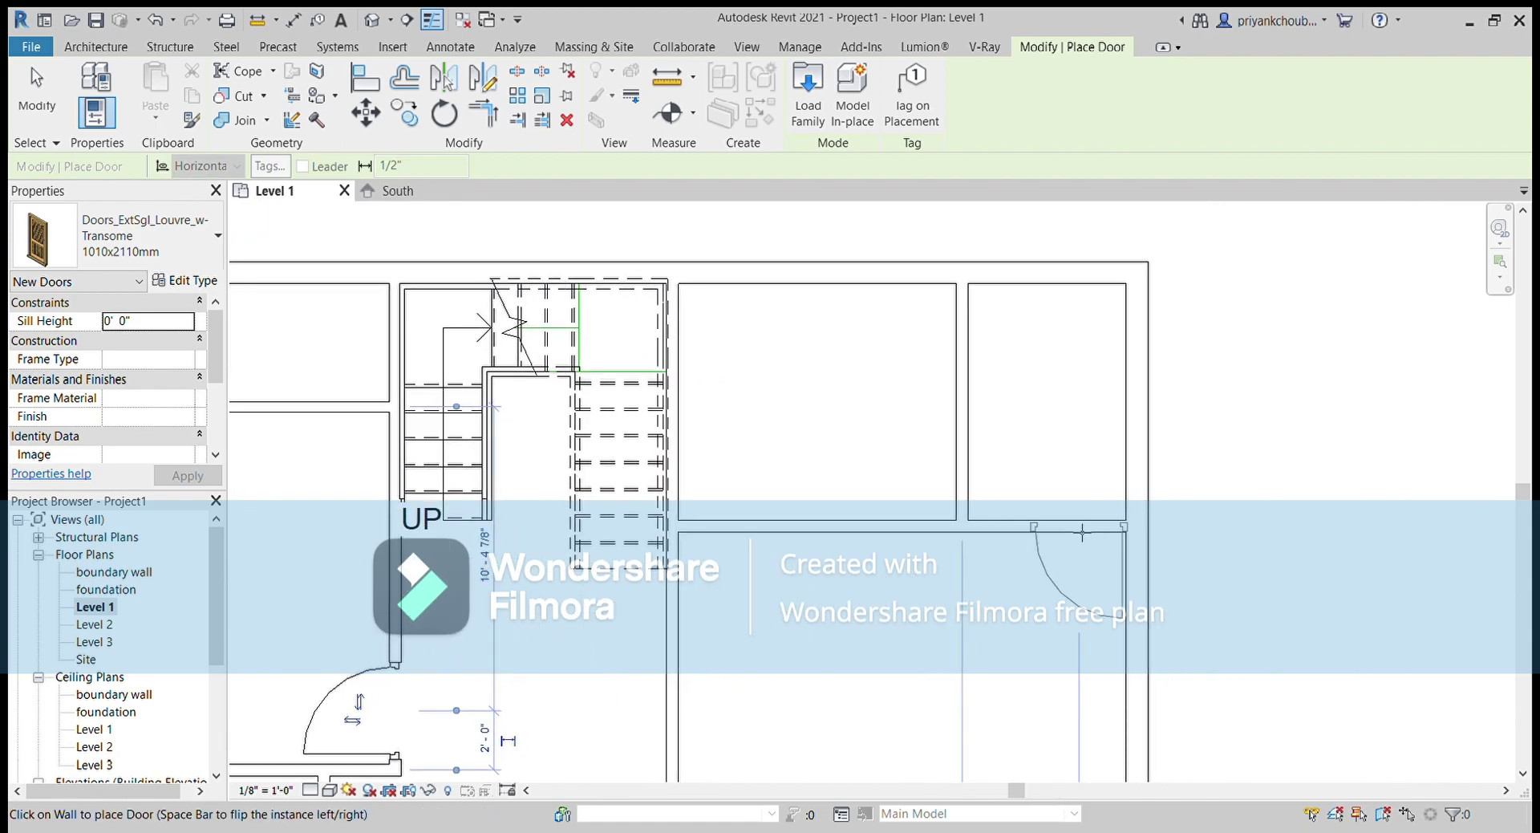
key("space")
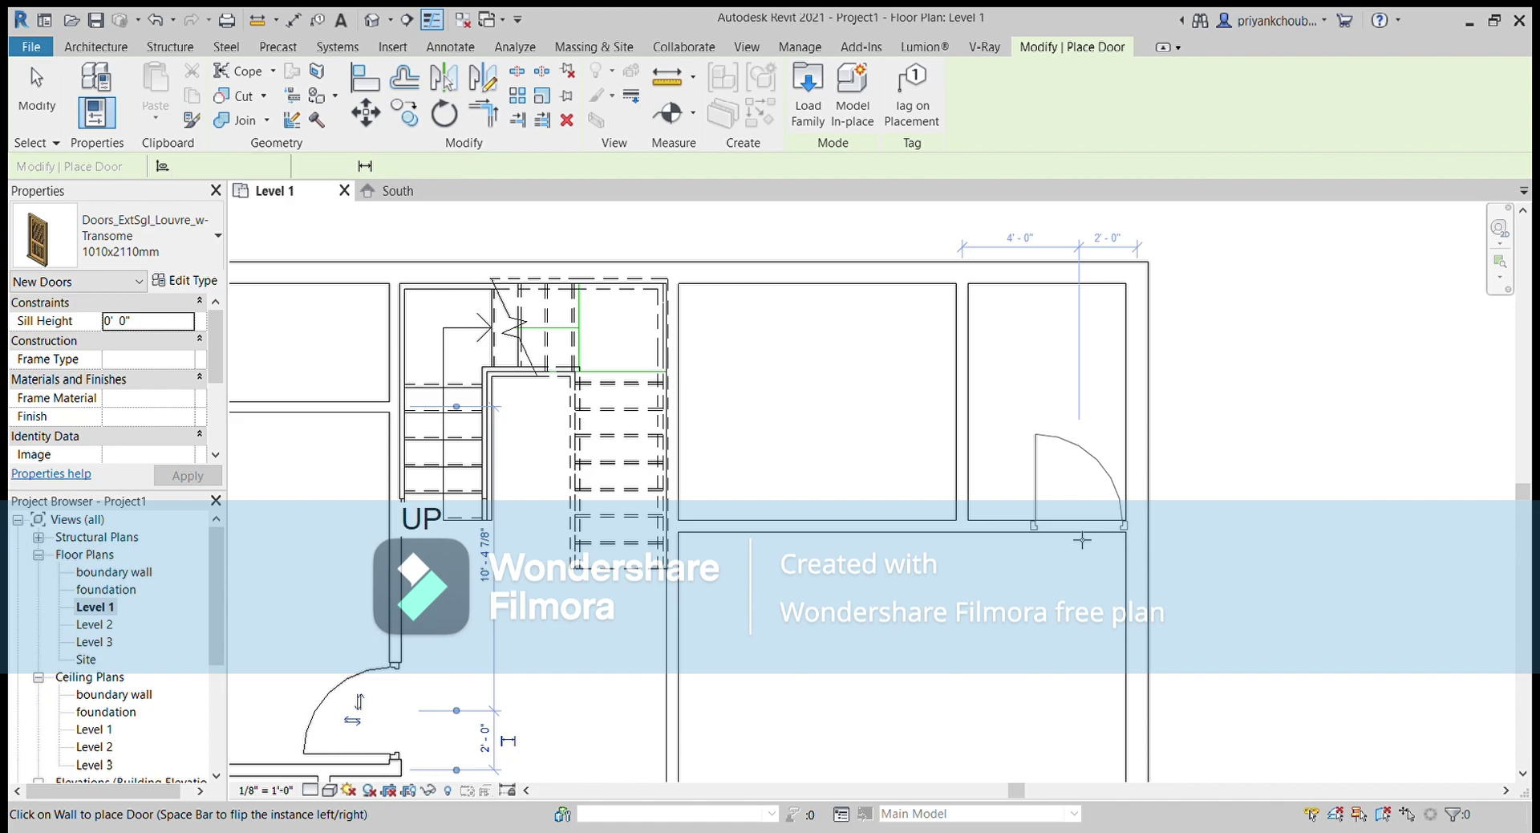
left_click(1081, 541)
key("space")
Place a louvred door in the wall beside the stairs and select it
scroll(1020, 523, "down", 2)
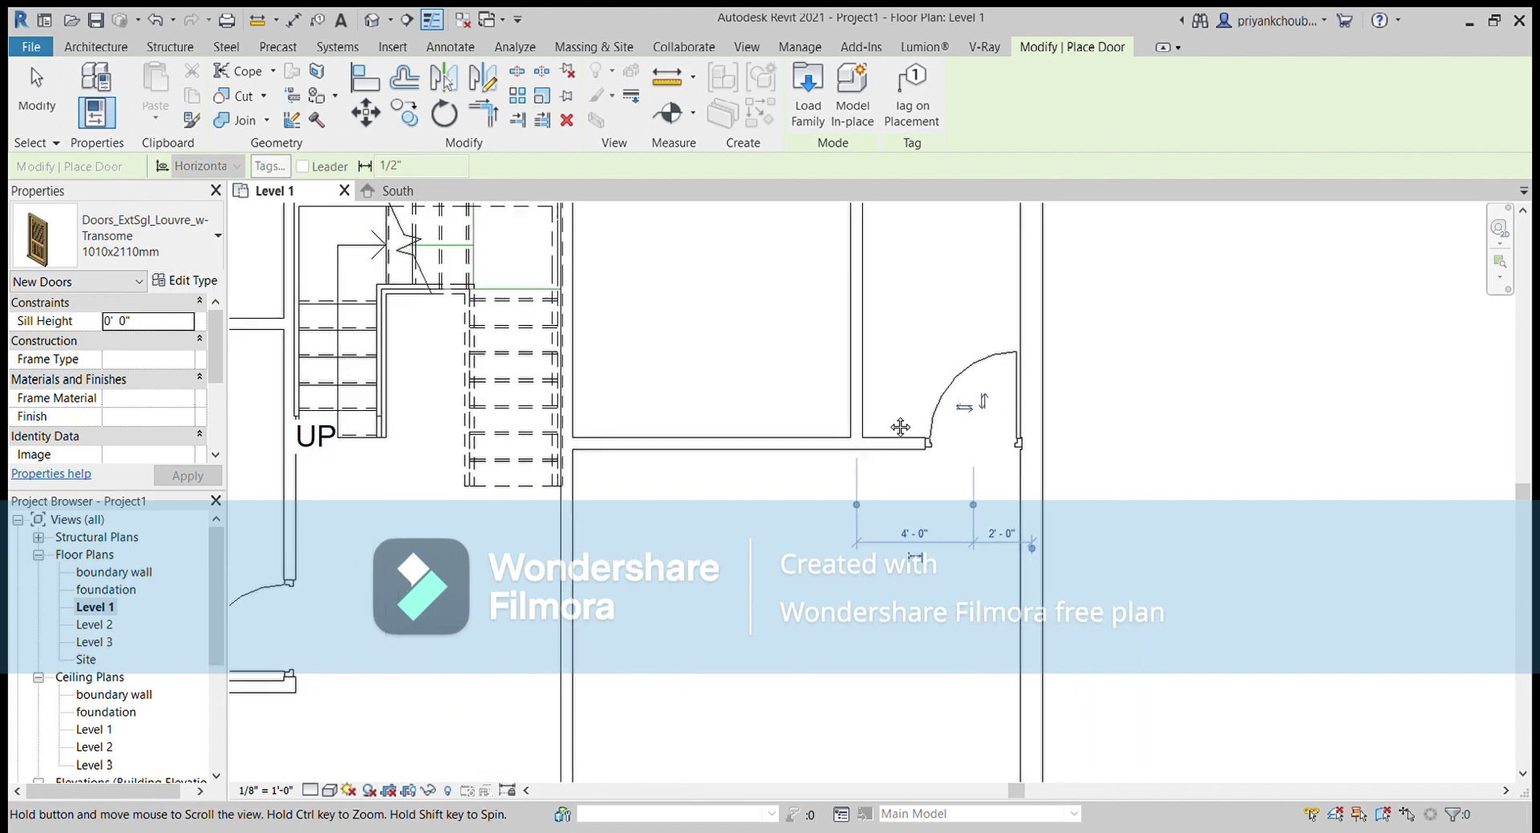
mouse_move(1021, 523)
middle_mouse_down()
mouse_move(795, 533)
mouse_move(743, 451)
middle_mouse_up()
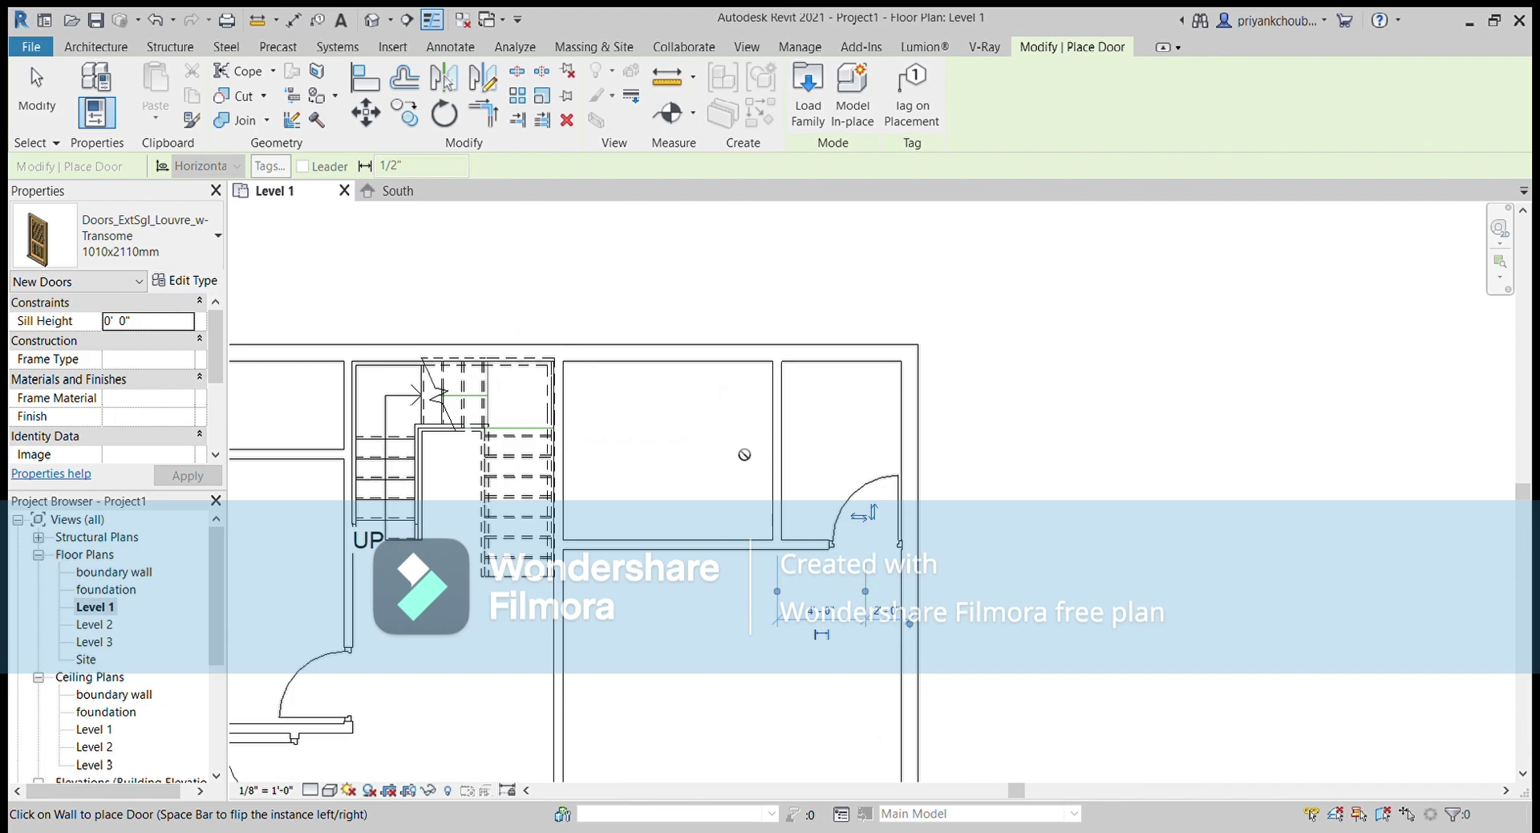
scroll(749, 478, "down", 2)
middle_click_drag(793, 553, 763, 378)
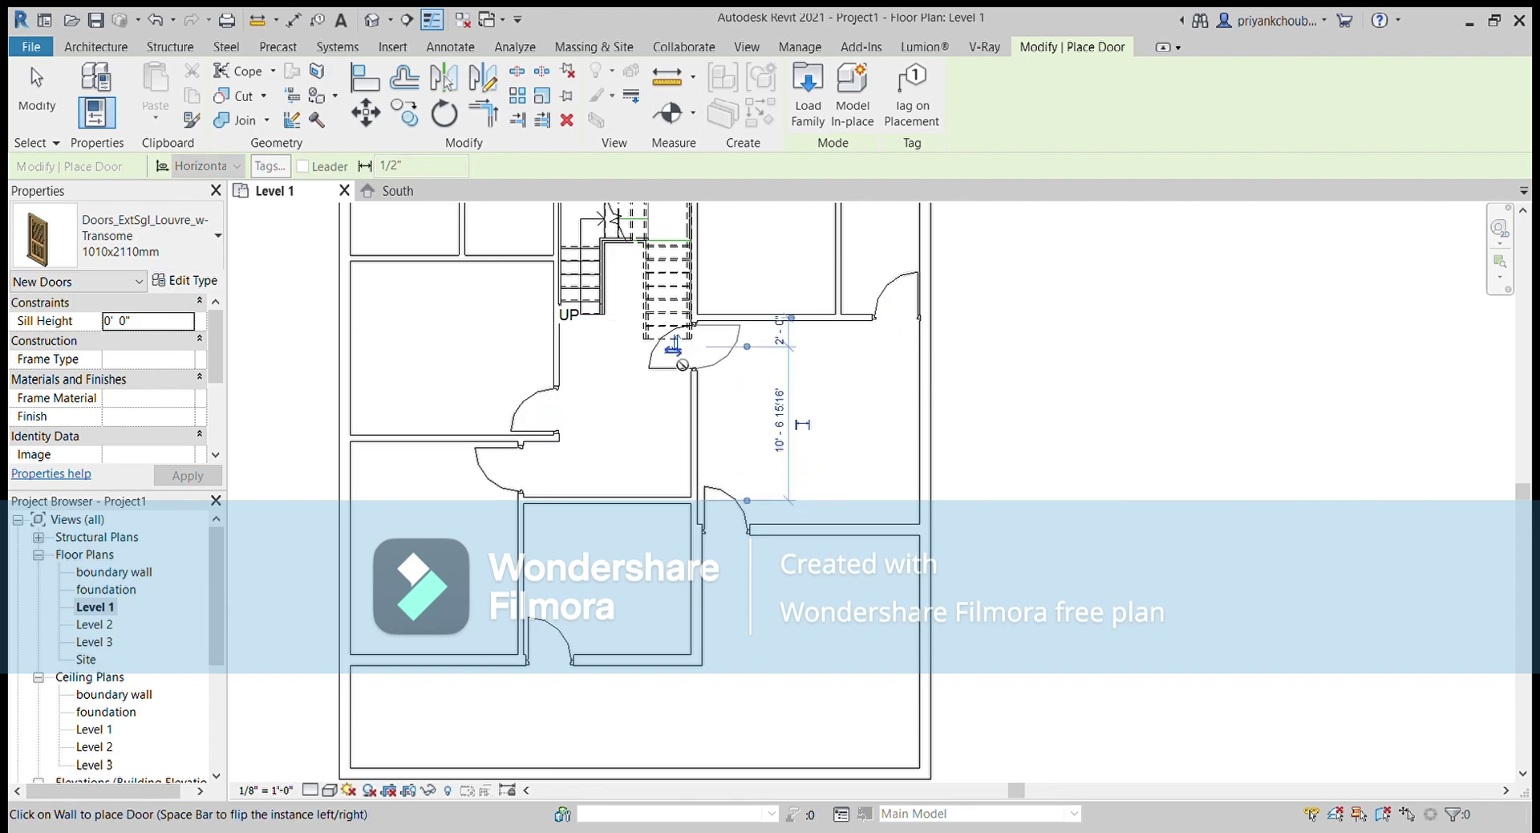
left_click(684, 360)
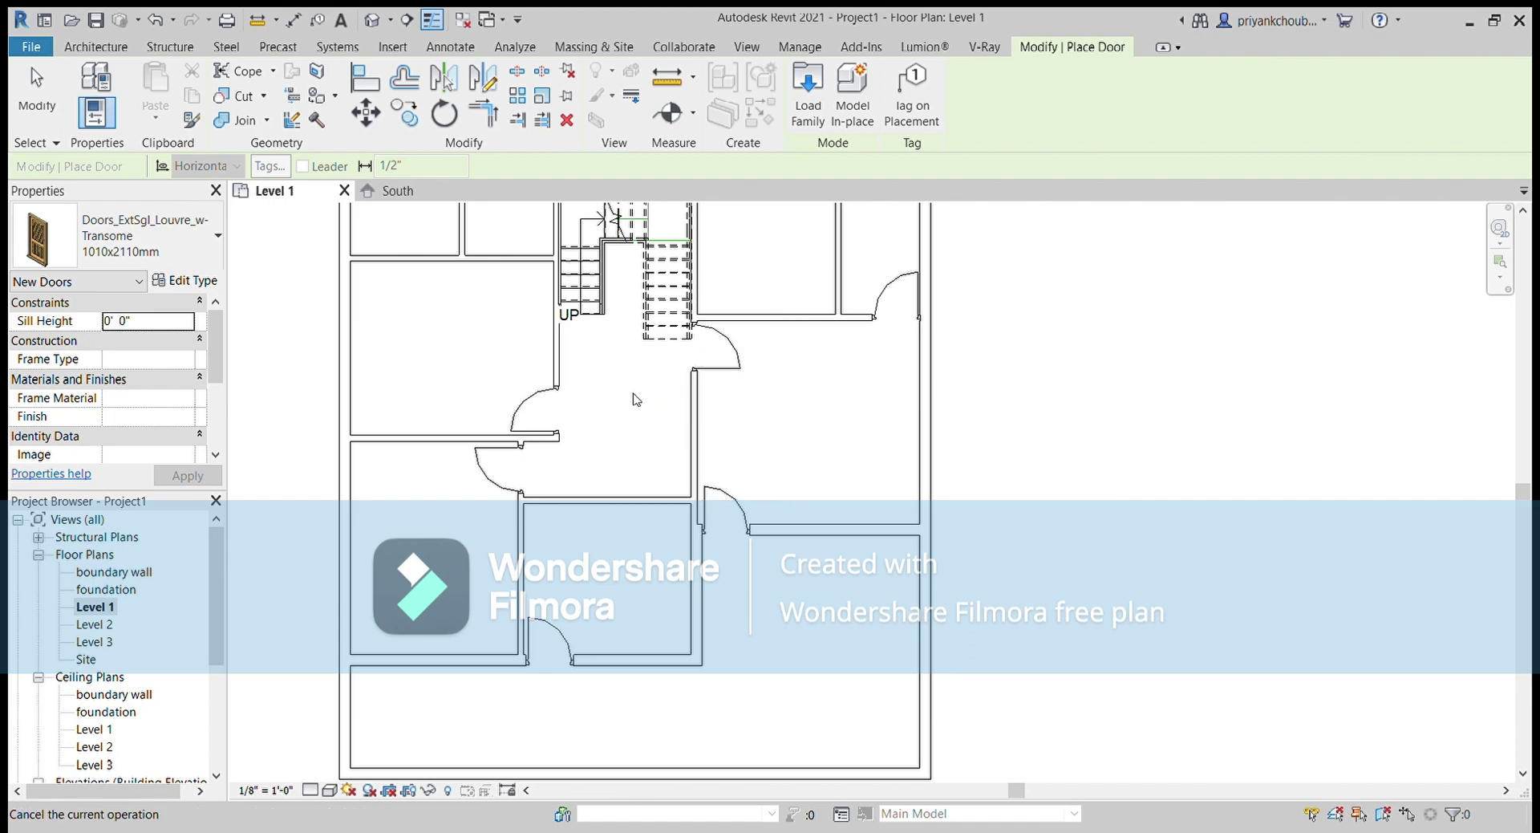
key("Escape")
scroll(646, 419, "down", 1)
left_click(707, 356)
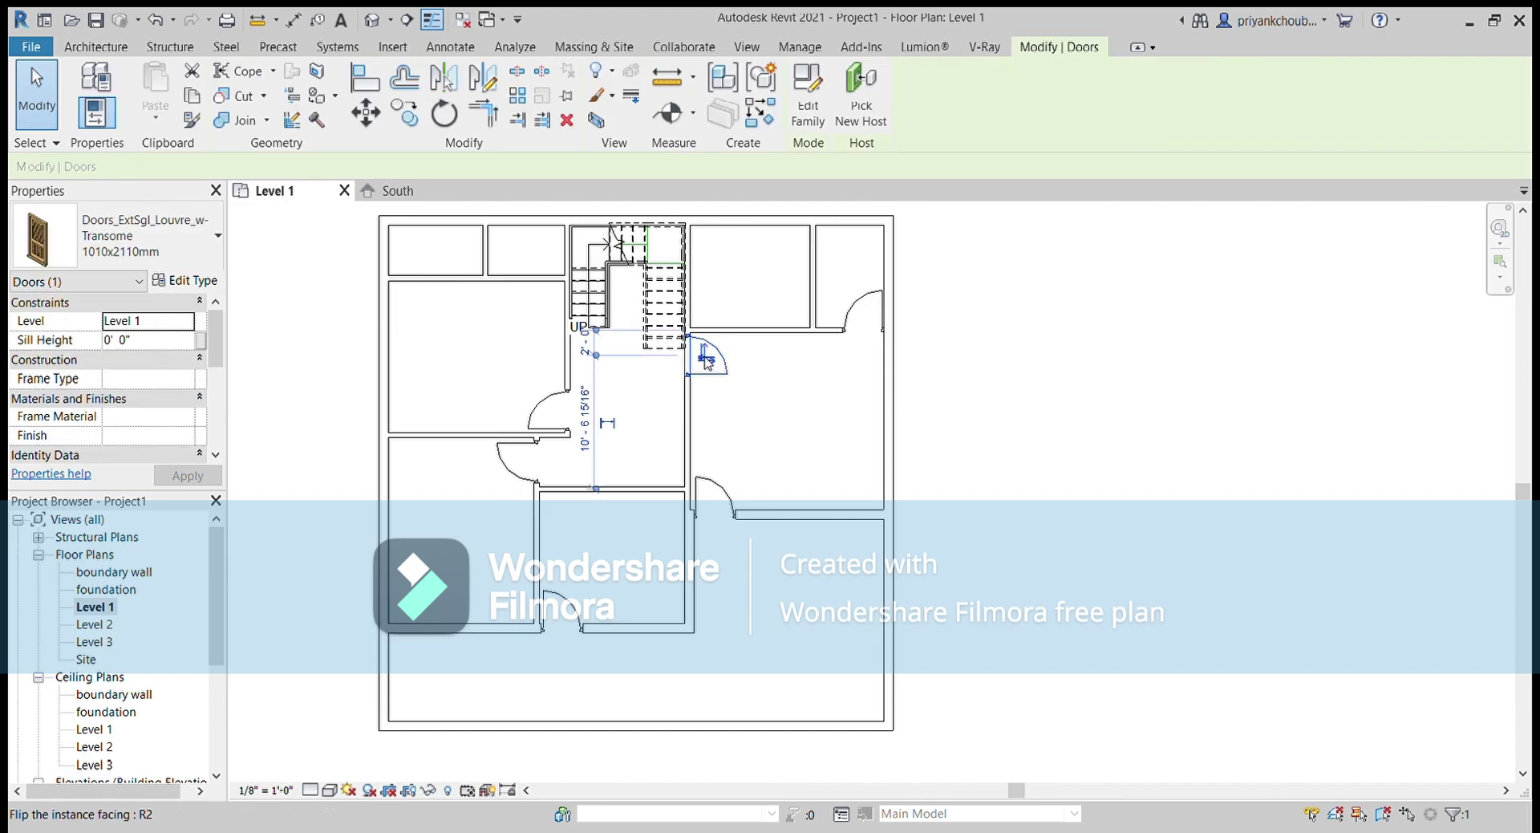
middle_click_drag(740, 450, 720, 518)
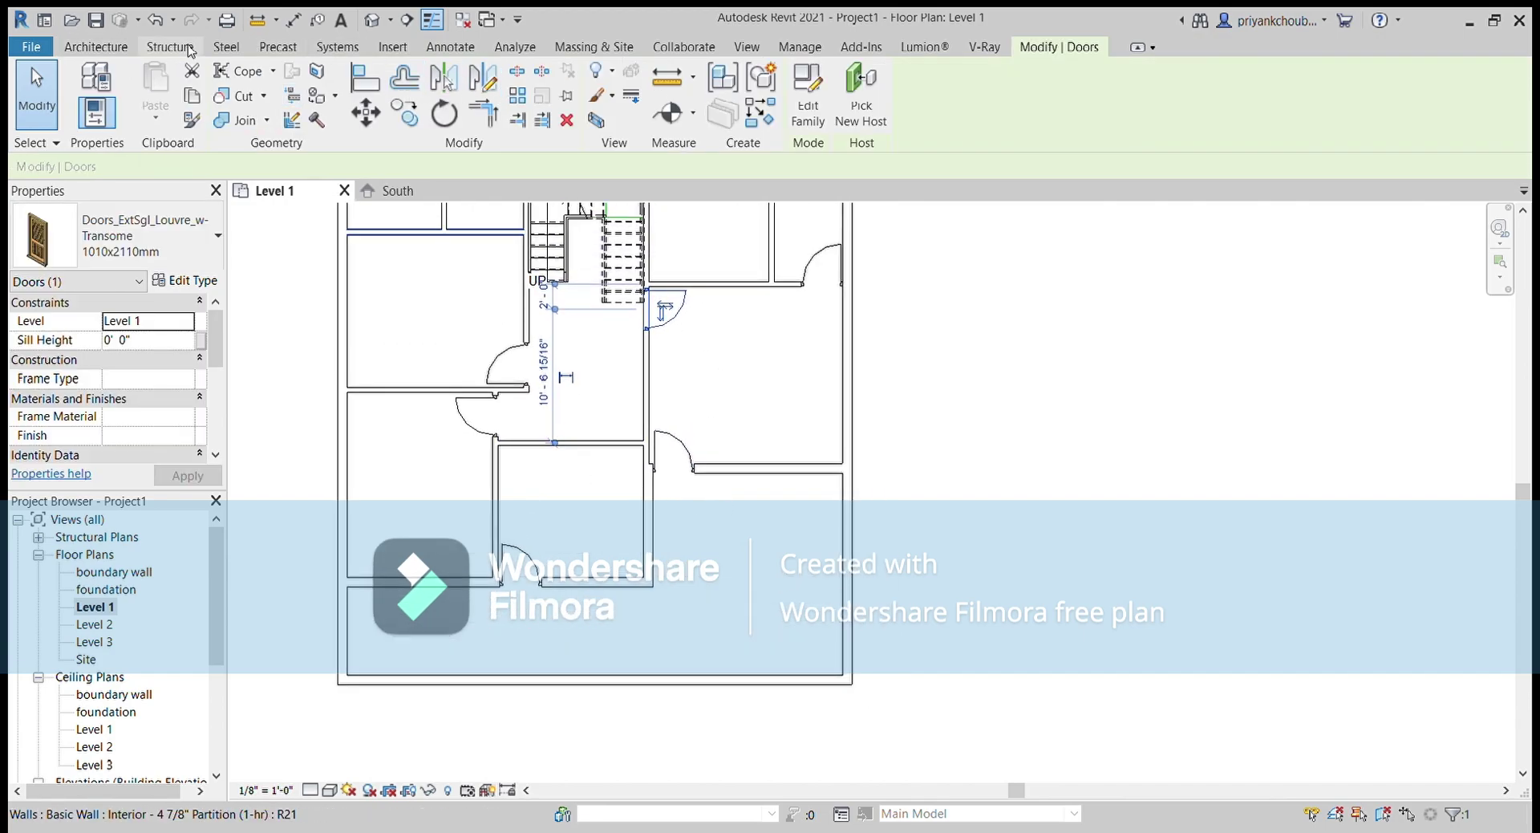
Add another louvred door to the lower room's wall using Architecture > Door
left_click(126, 49)
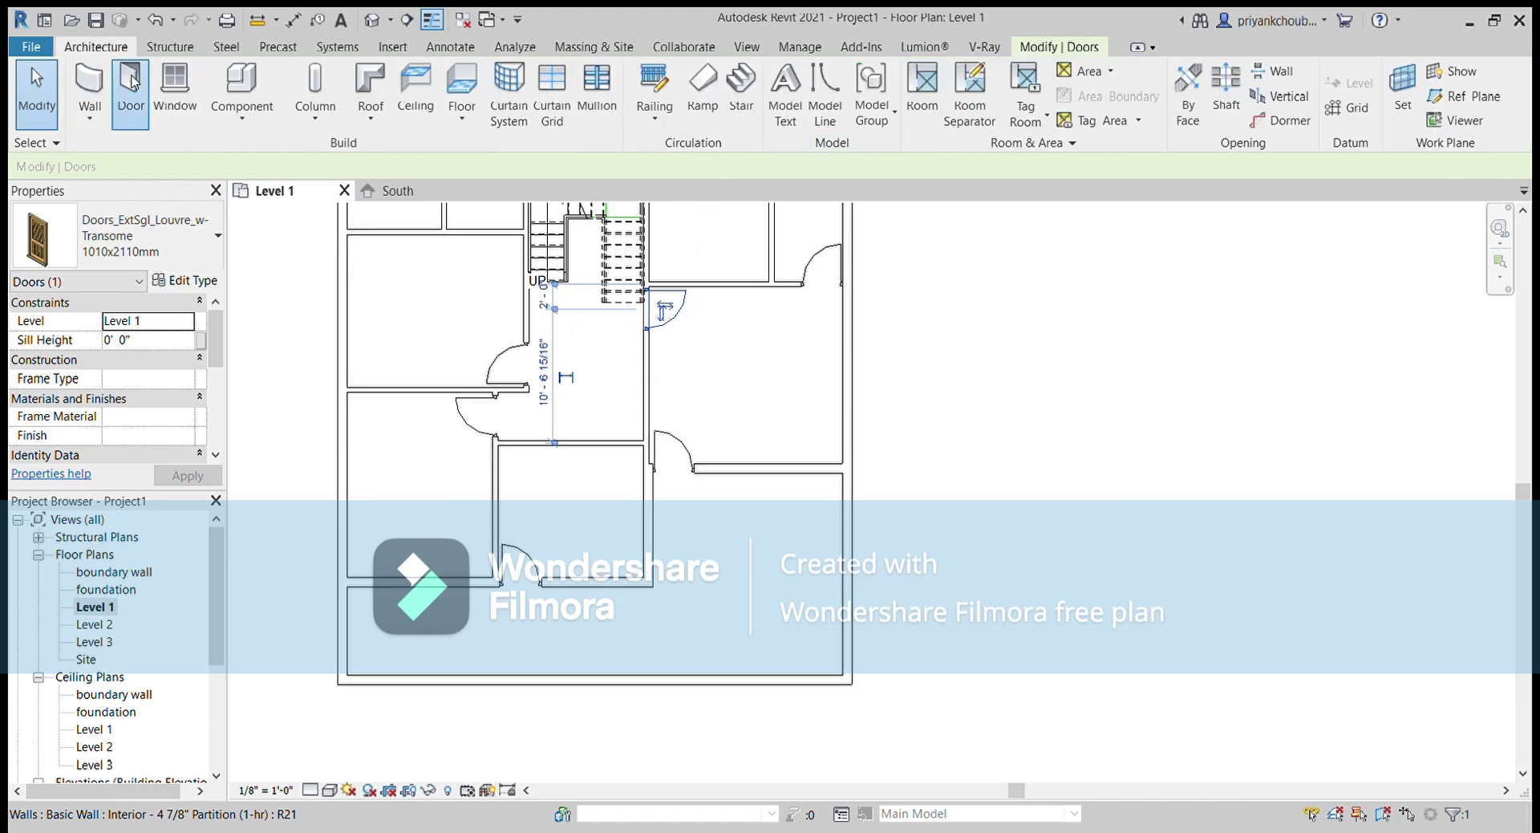
left_click(131, 80)
scroll(628, 443, "up", 2)
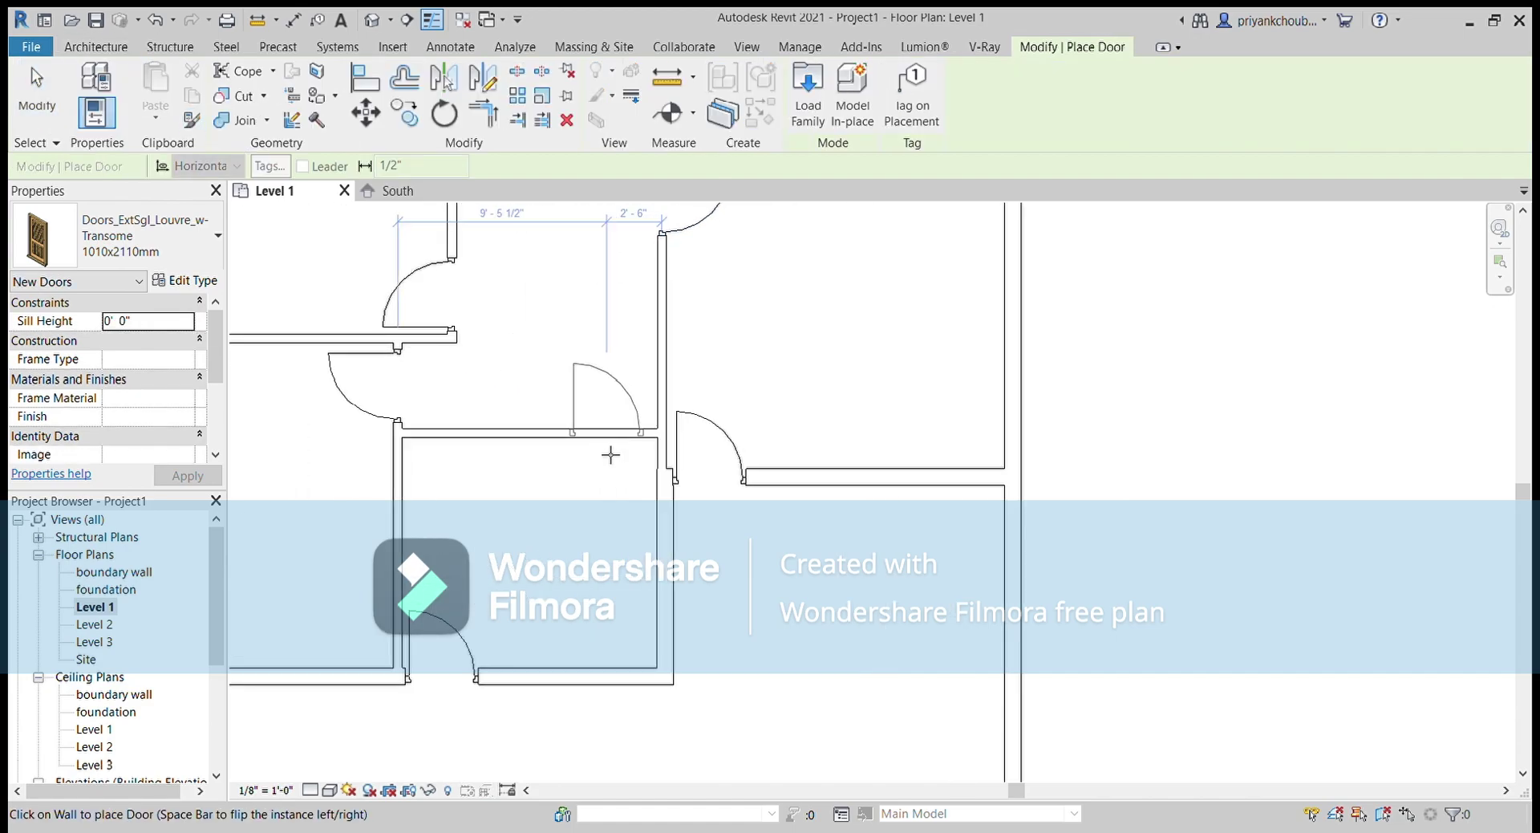
left_click(629, 431)
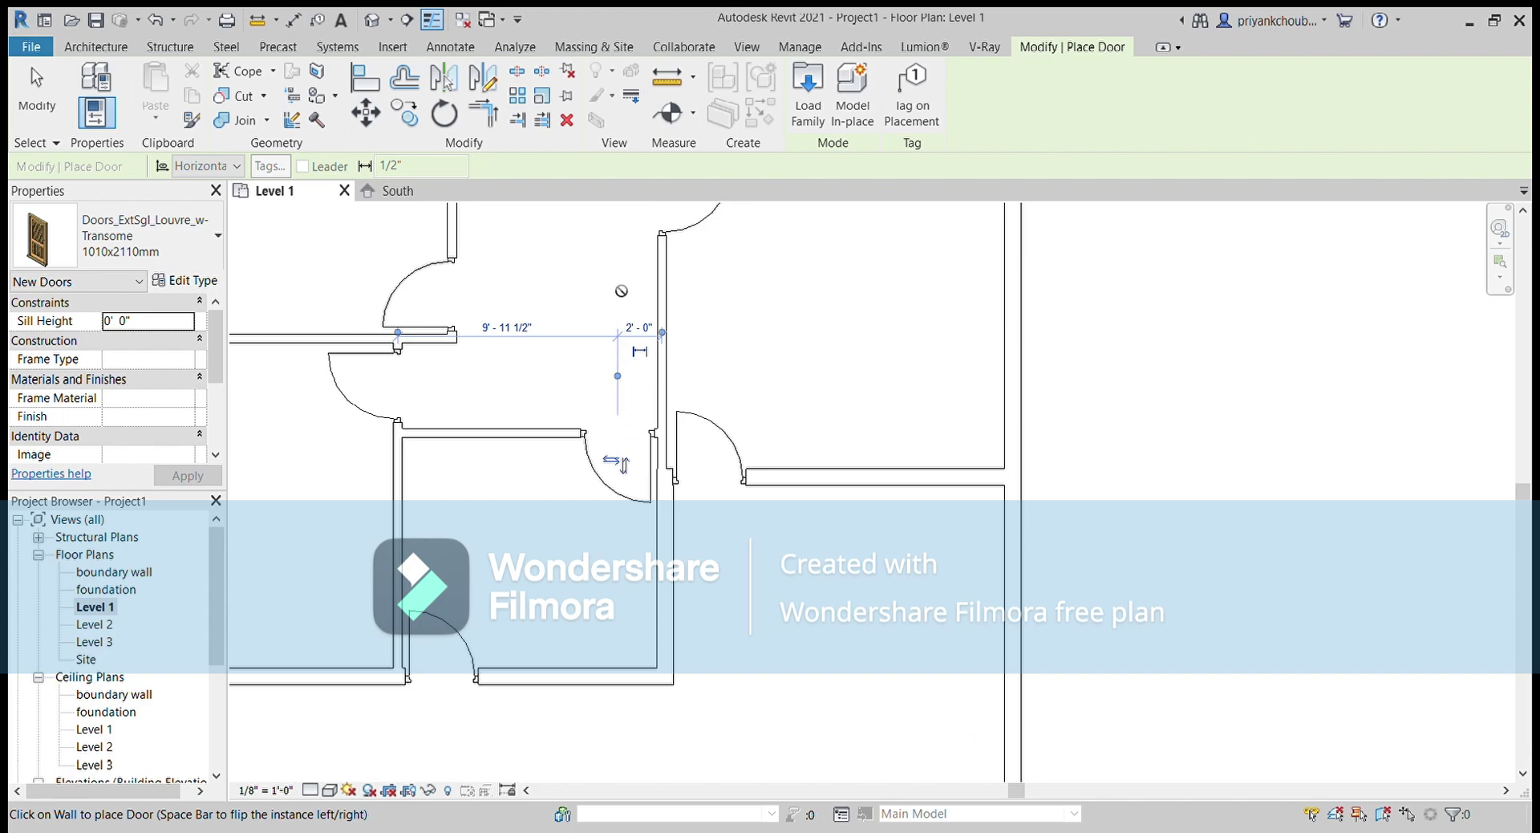
key("Escape")
key("Escape")
mouse_move(633, 313)
middle_mouse_down()
mouse_move(595, 447)
mouse_move(449, 269)
middle_mouse_up()
middle_click_drag(701, 512, 692, 404)
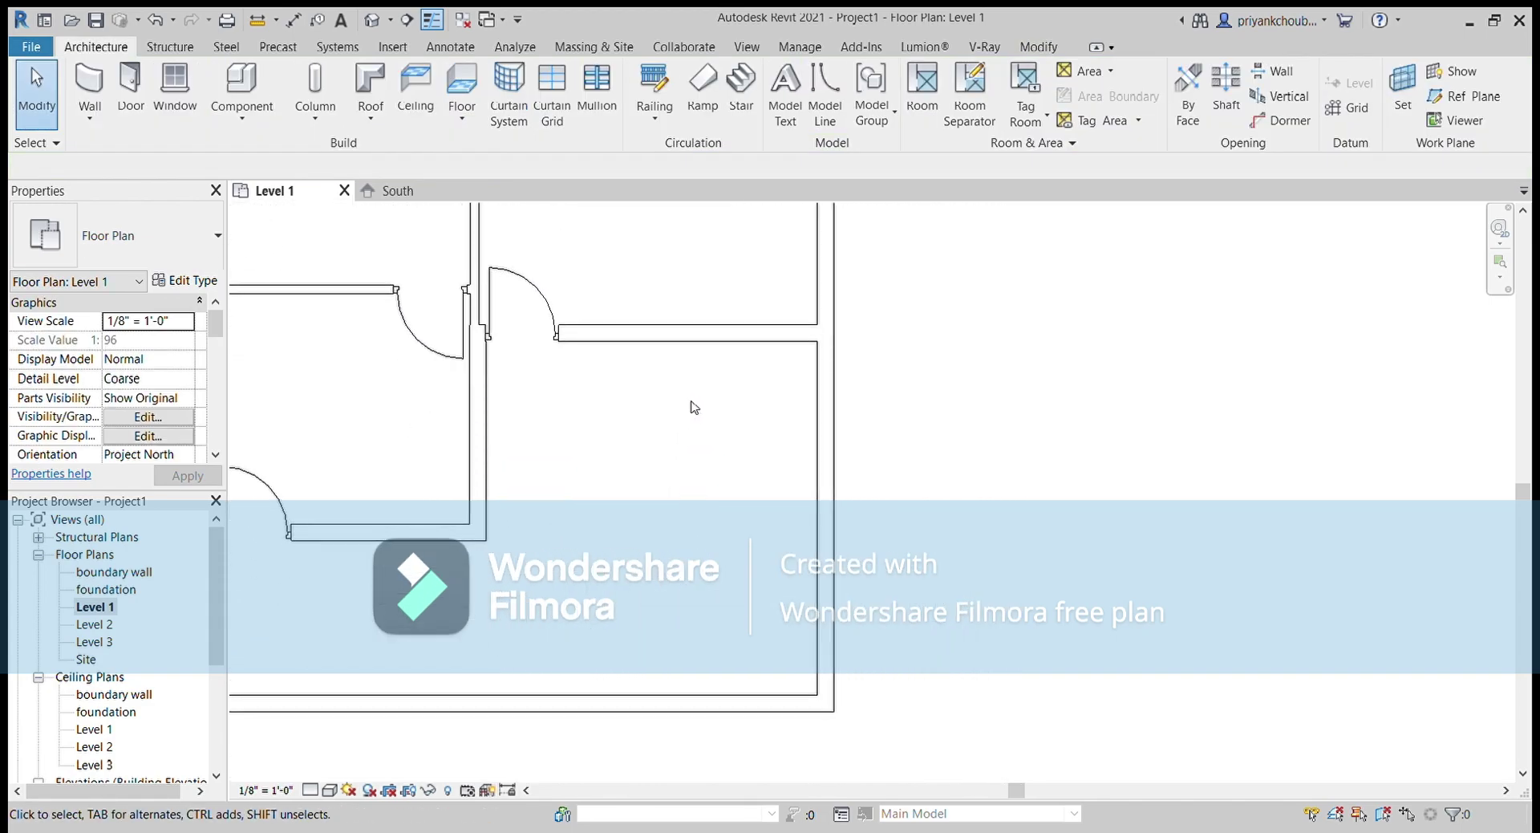
Load the Windows_Dbl_All_Bars 1360x1210mm family into the Window tool from the library
left_click(163, 90)
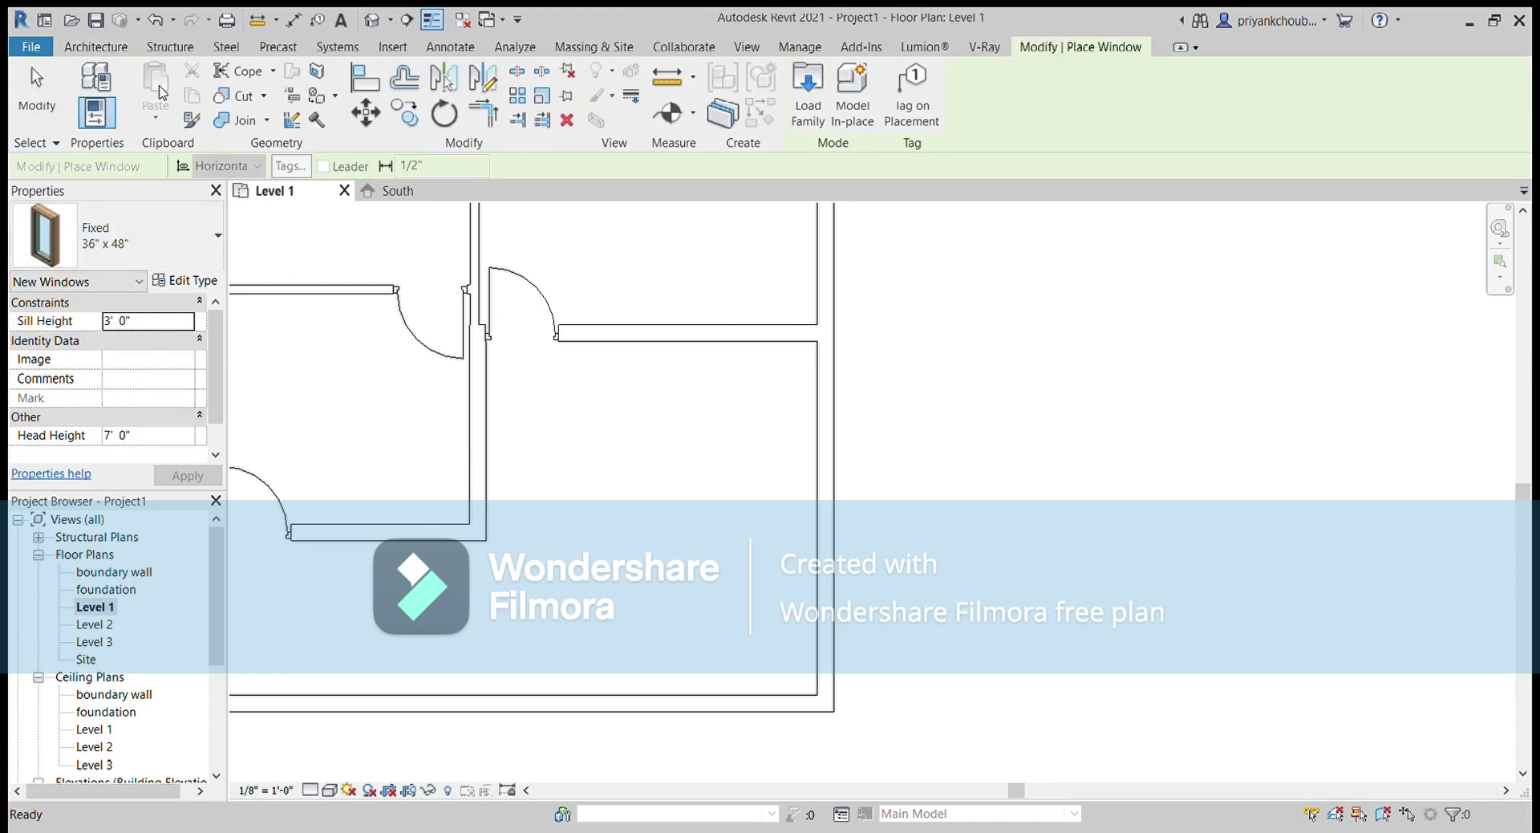
left_click(820, 97)
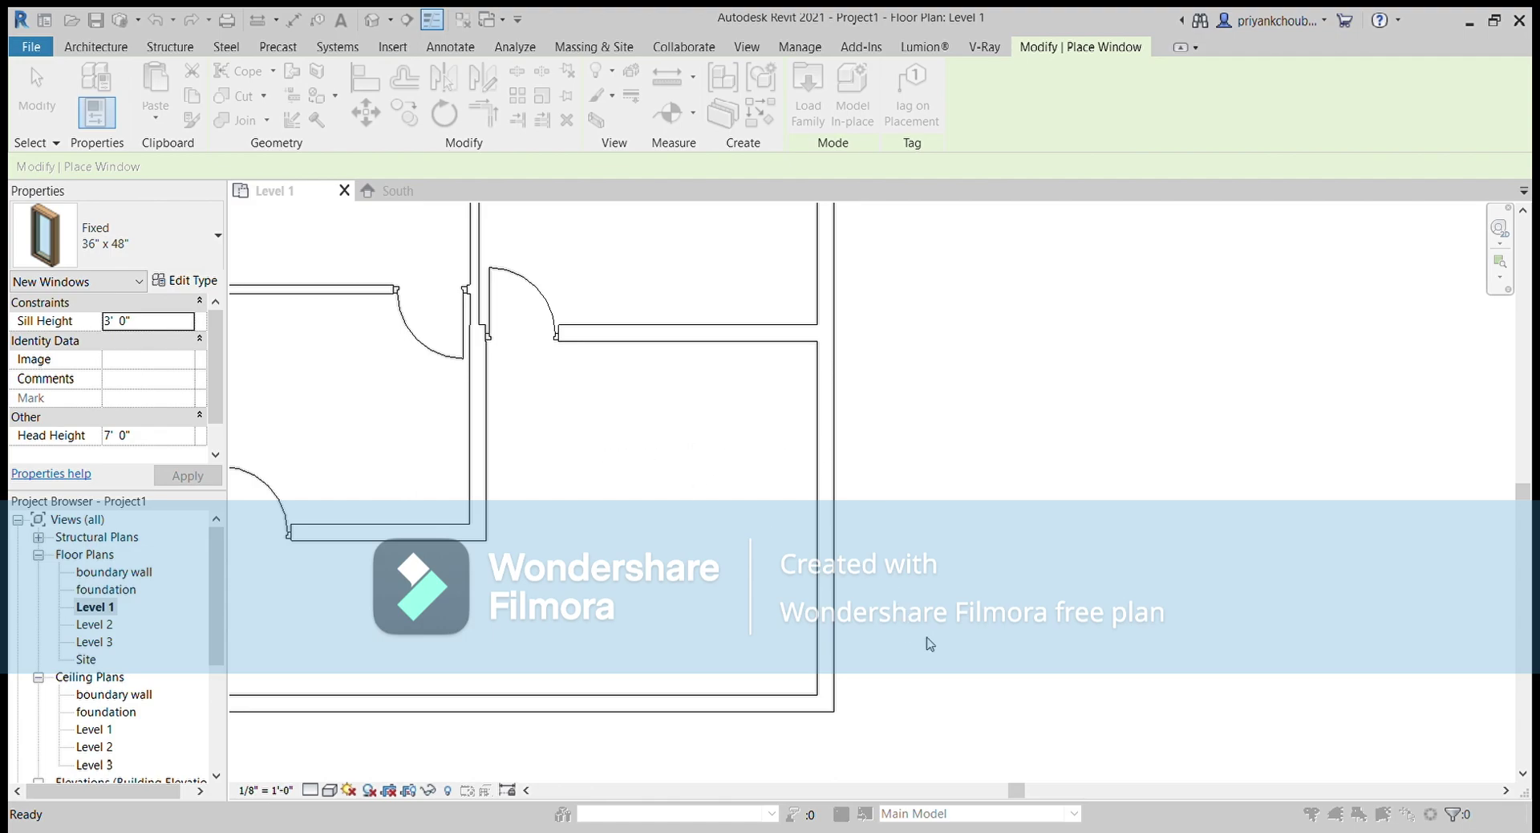
left_click(155, 276)
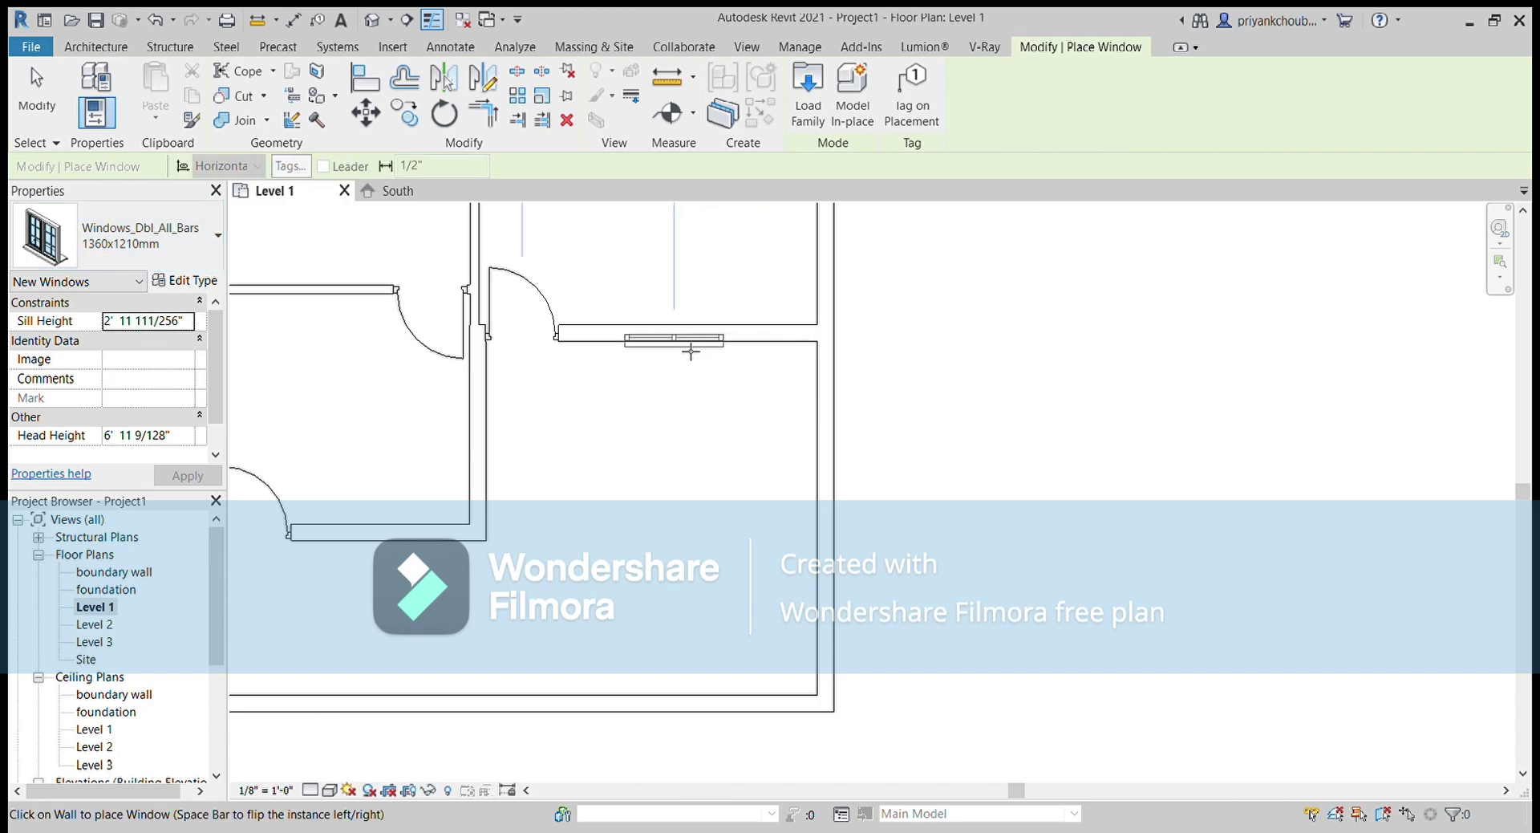
Place windows in a room's horizontal wall and in the lower-left room's wall
left_click(380, 533)
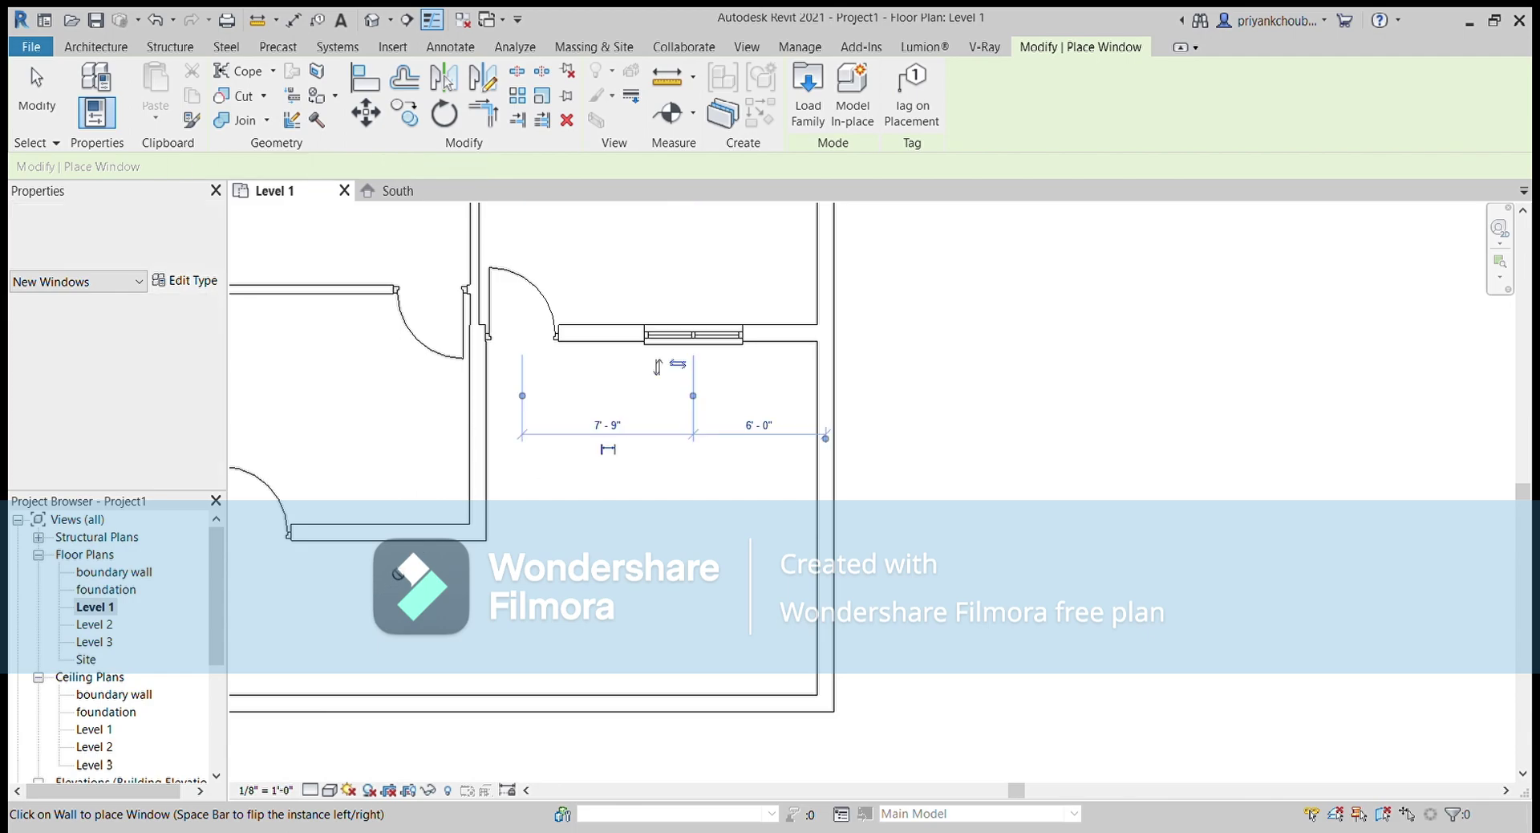
middle_click_drag(670, 507, 1066, 479)
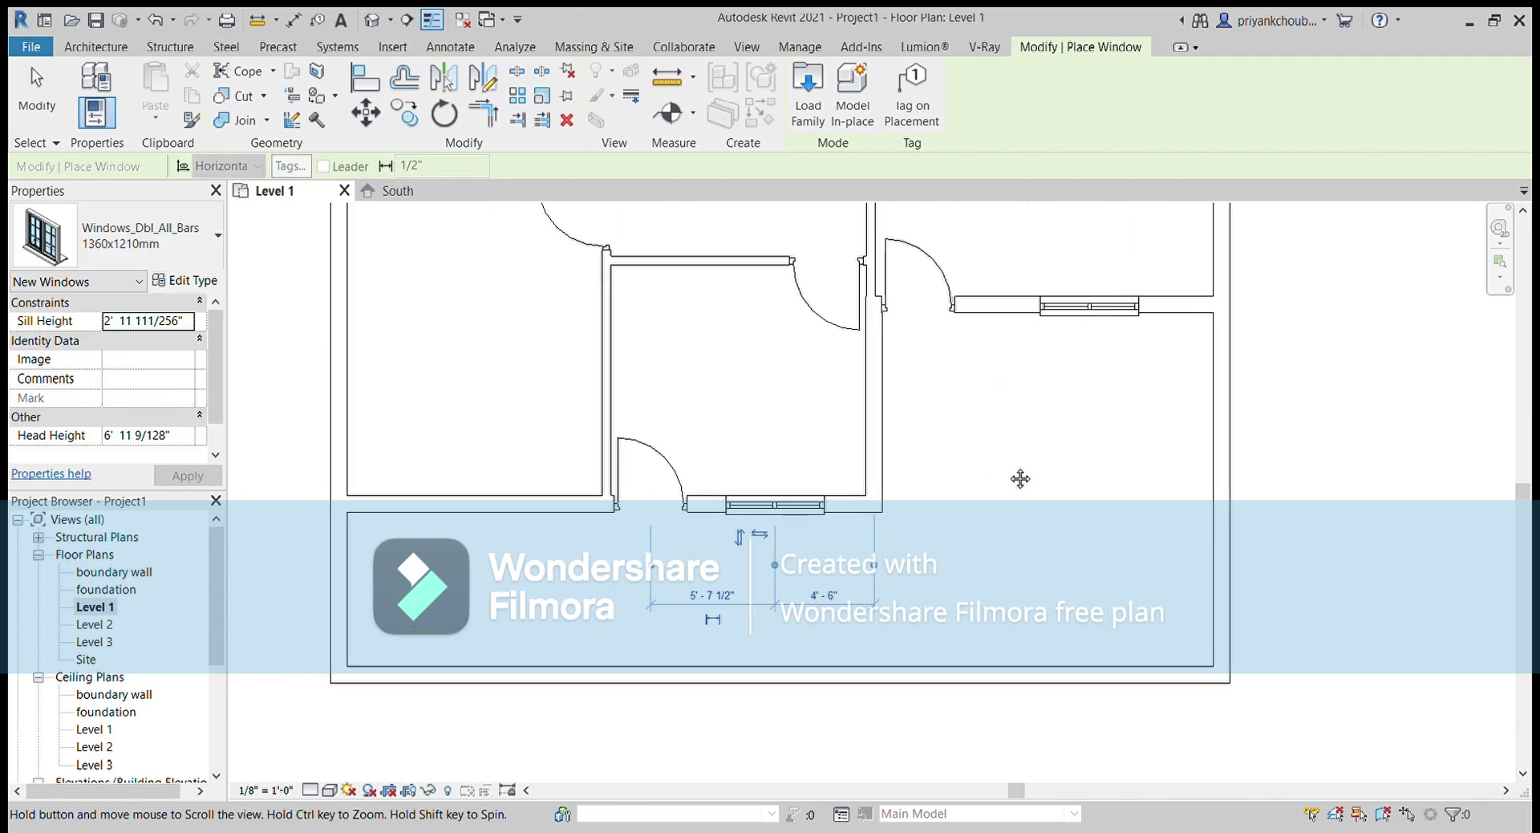
left_click(545, 526)
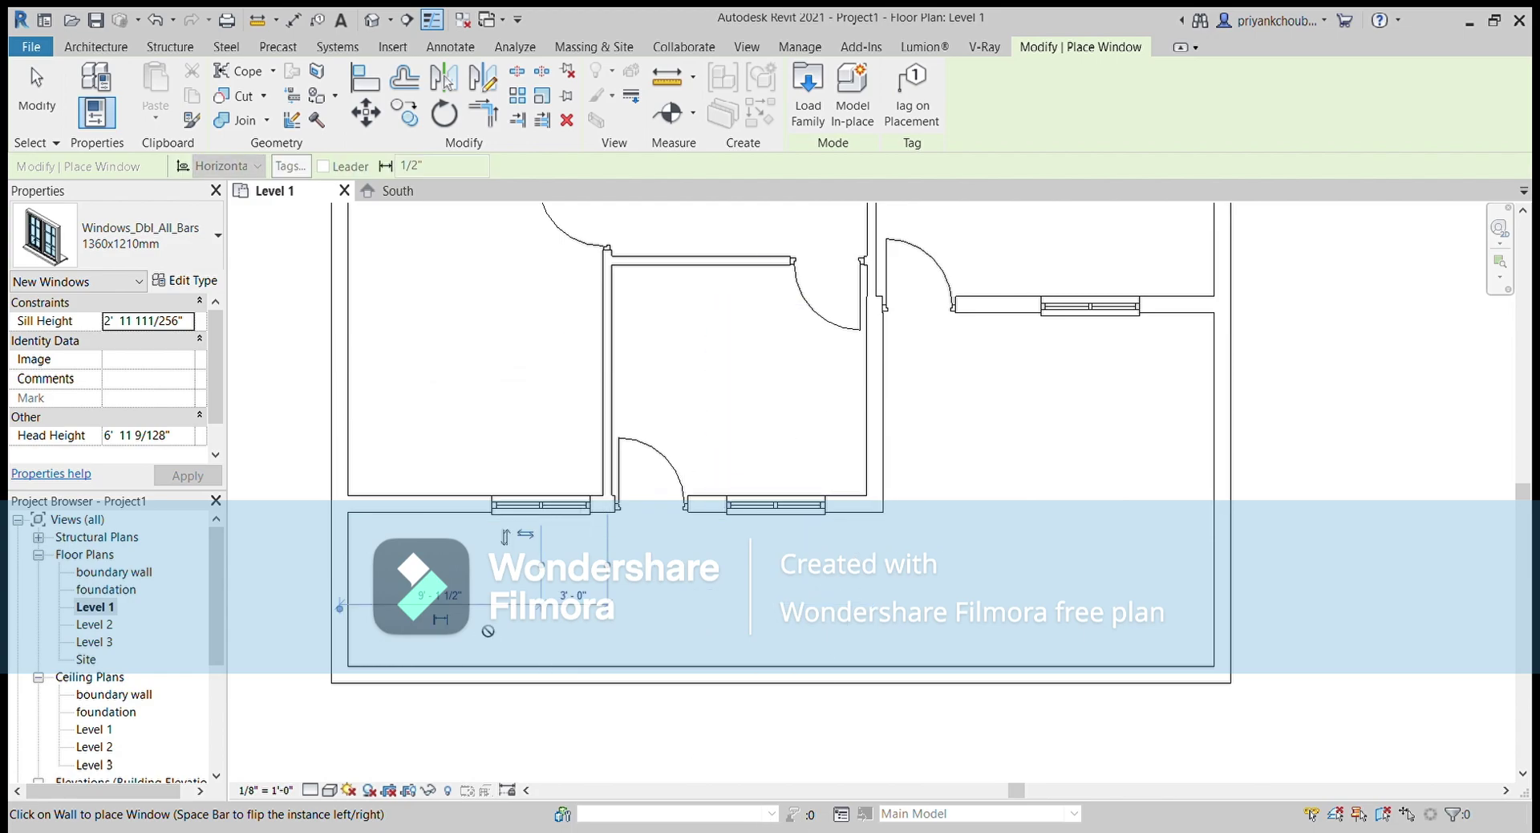
Place a Windows_Dbl_All_Bars window in the wall above the upper-left room
scroll(488, 631, "down", 3)
middle_click_drag(508, 488, 1204, 499)
scroll(870, 450, "down", 2)
scroll(872, 454, "down", 1)
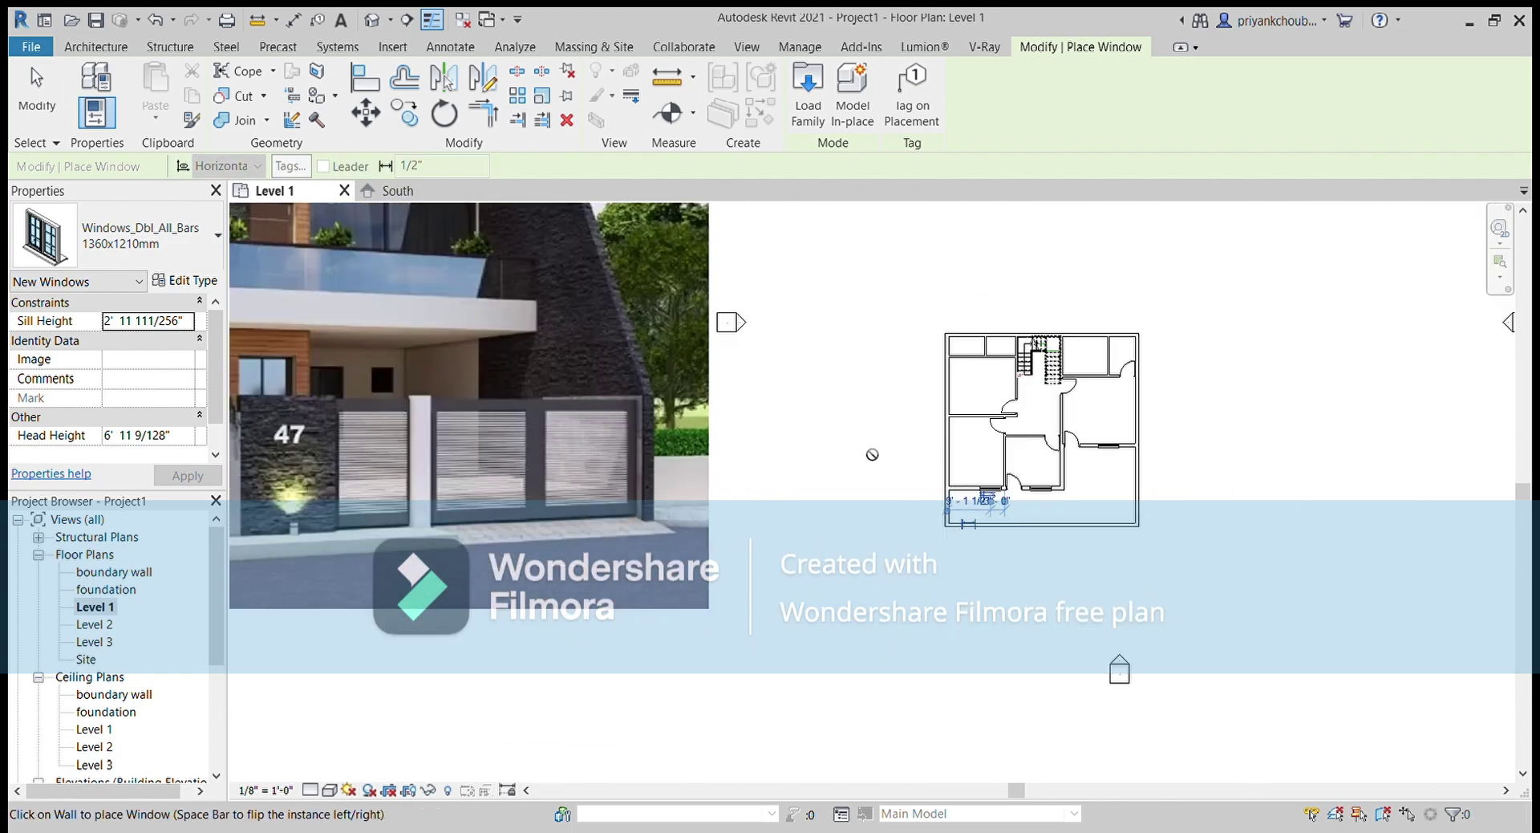
scroll(872, 454, "down", 1)
mouse_move(877, 446)
middle_mouse_down()
mouse_move(821, 483)
mouse_move(619, 442)
middle_mouse_up()
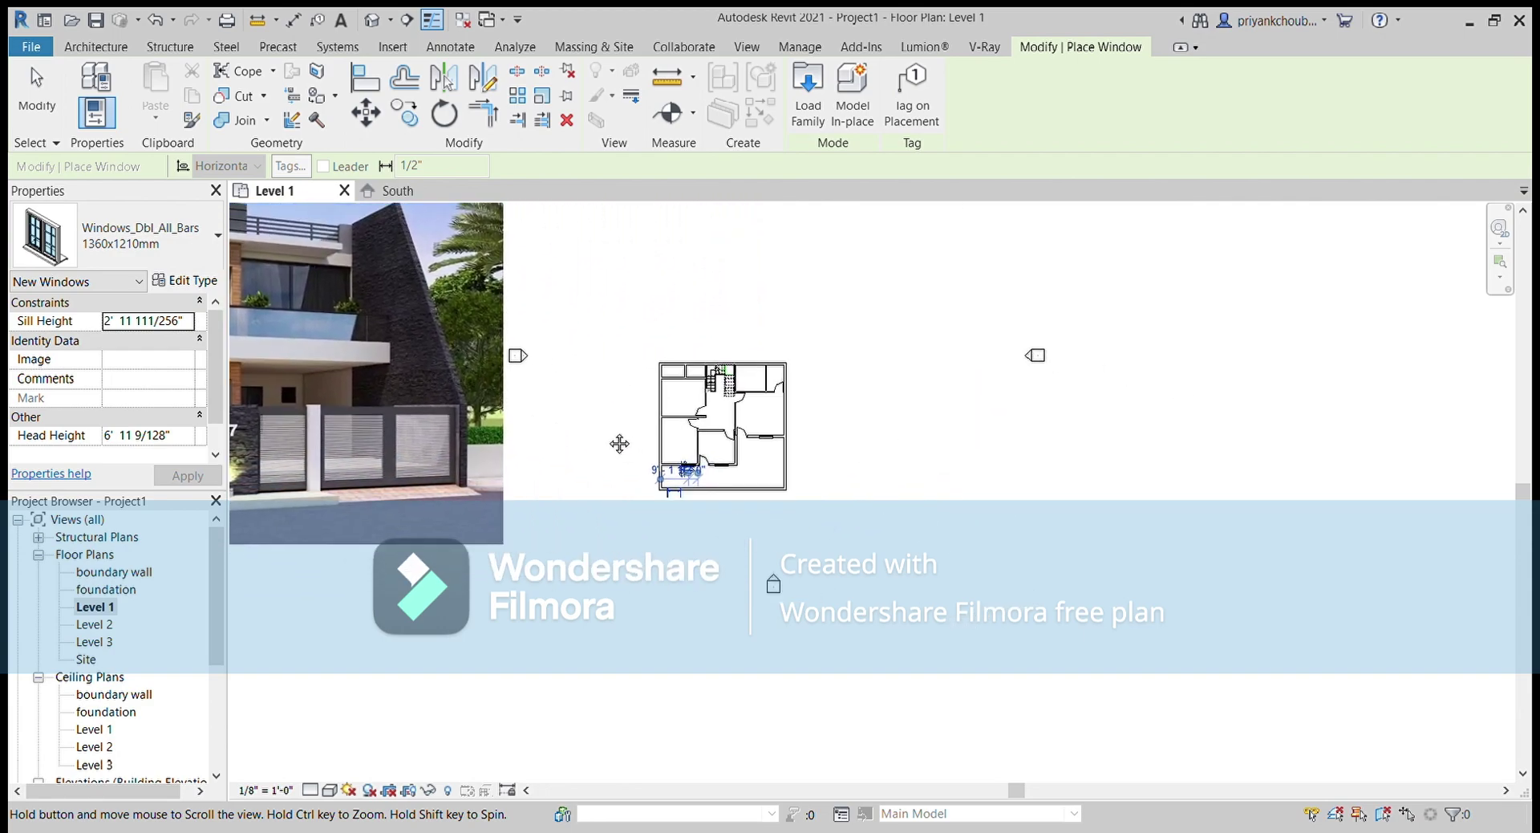
scroll(735, 482, "down", 1)
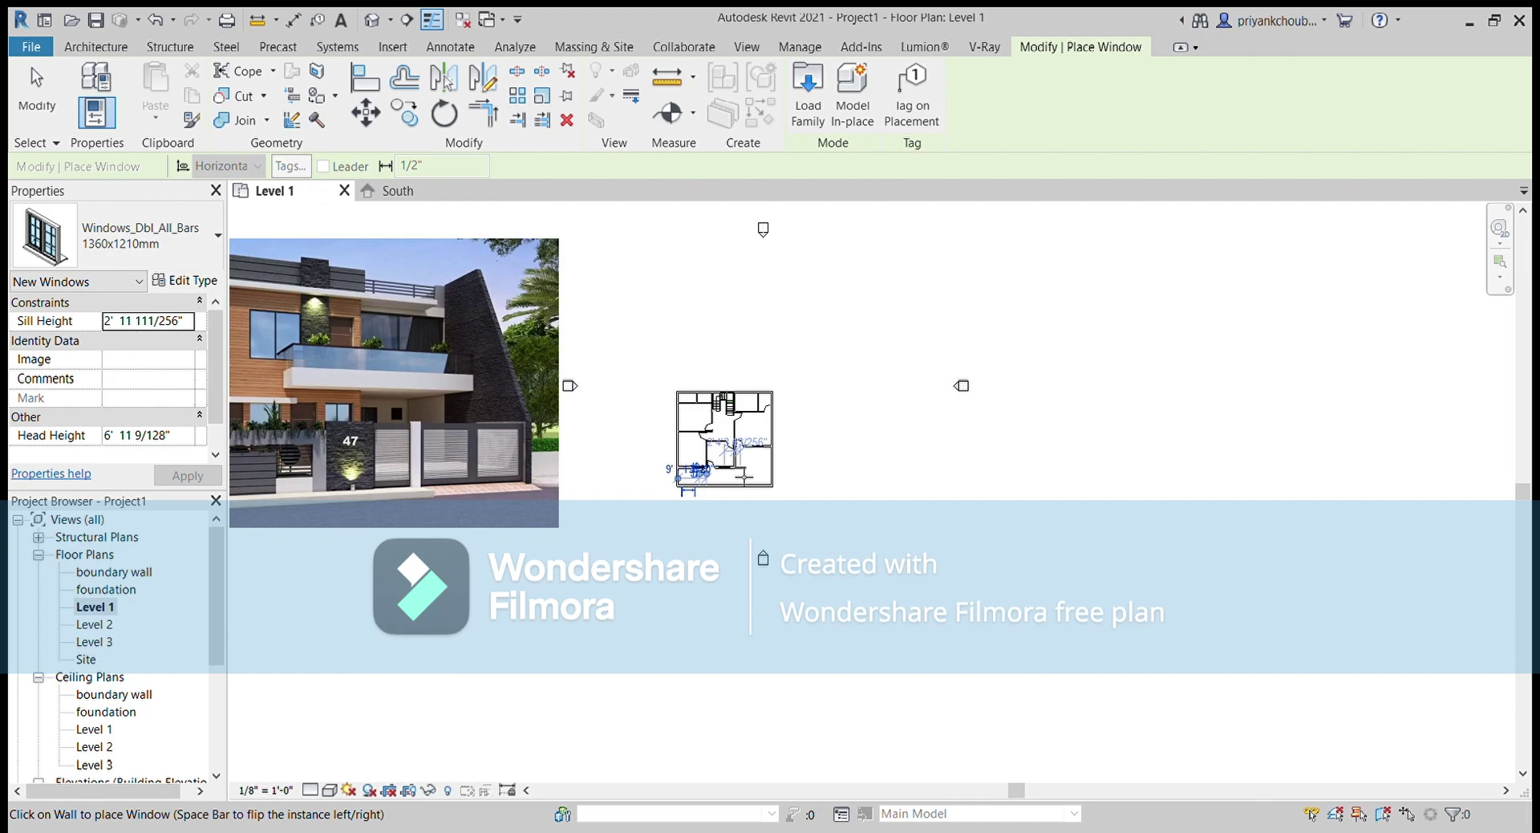
scroll(735, 475, "down", 1)
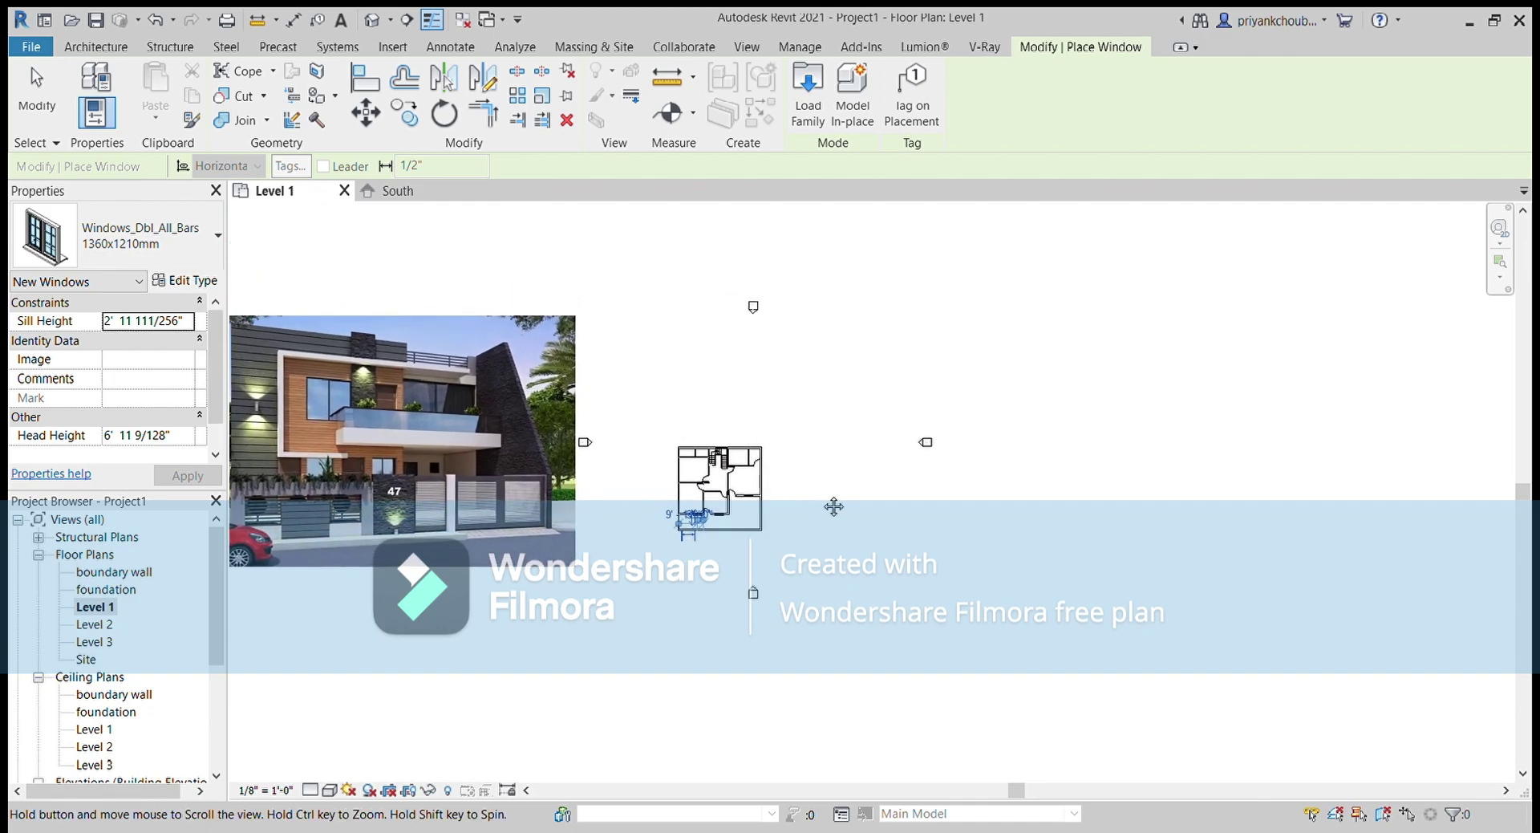
middle_click_drag(806, 498, 832, 507)
scroll(694, 512, "up", 3)
scroll(695, 512, "up", 1)
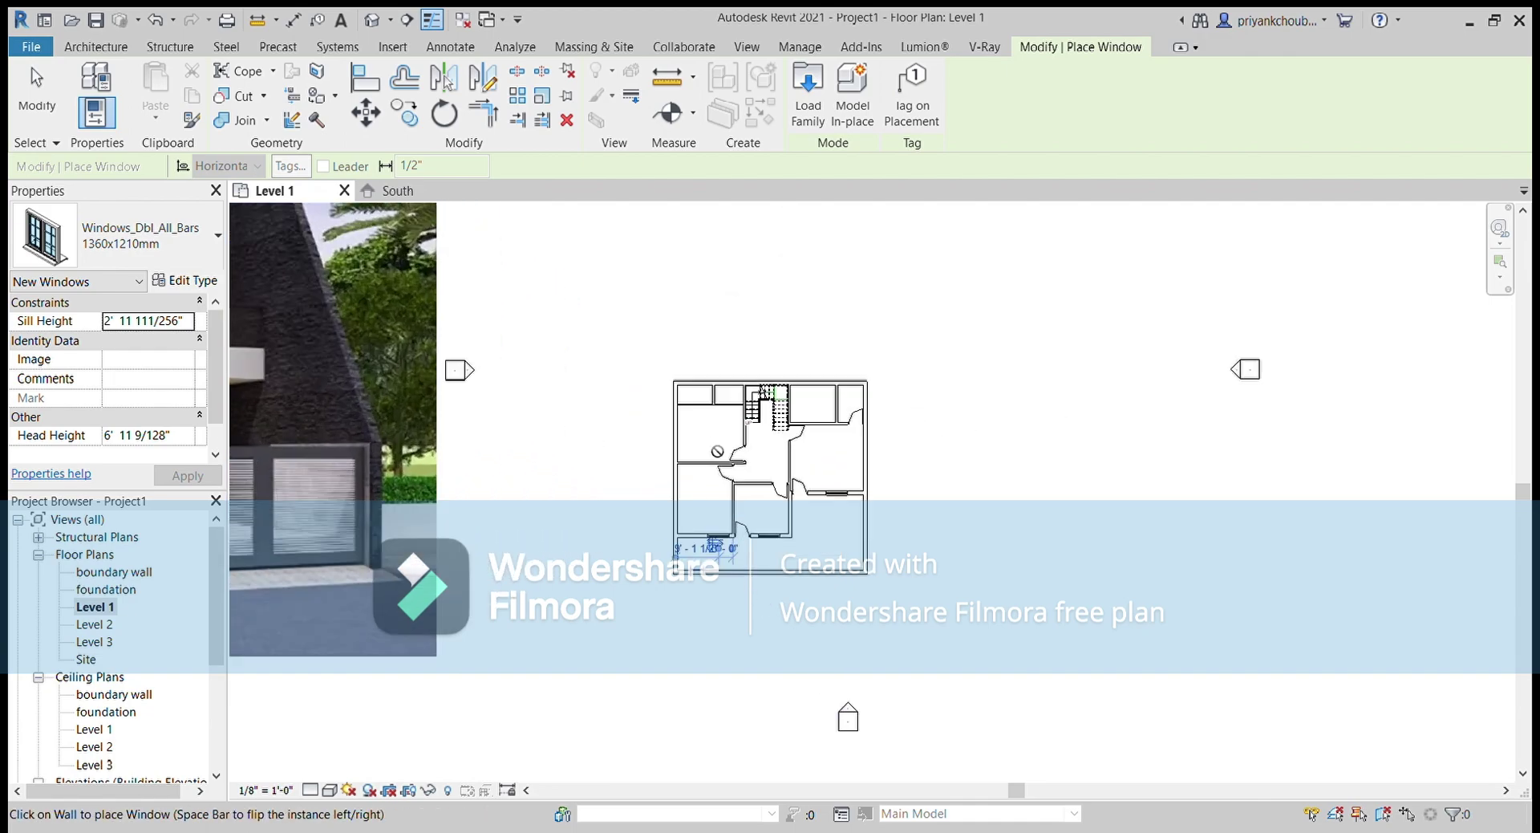
scroll(714, 481, "up", 2)
scroll(747, 425, "up", 2)
scroll(762, 392, "up", 2)
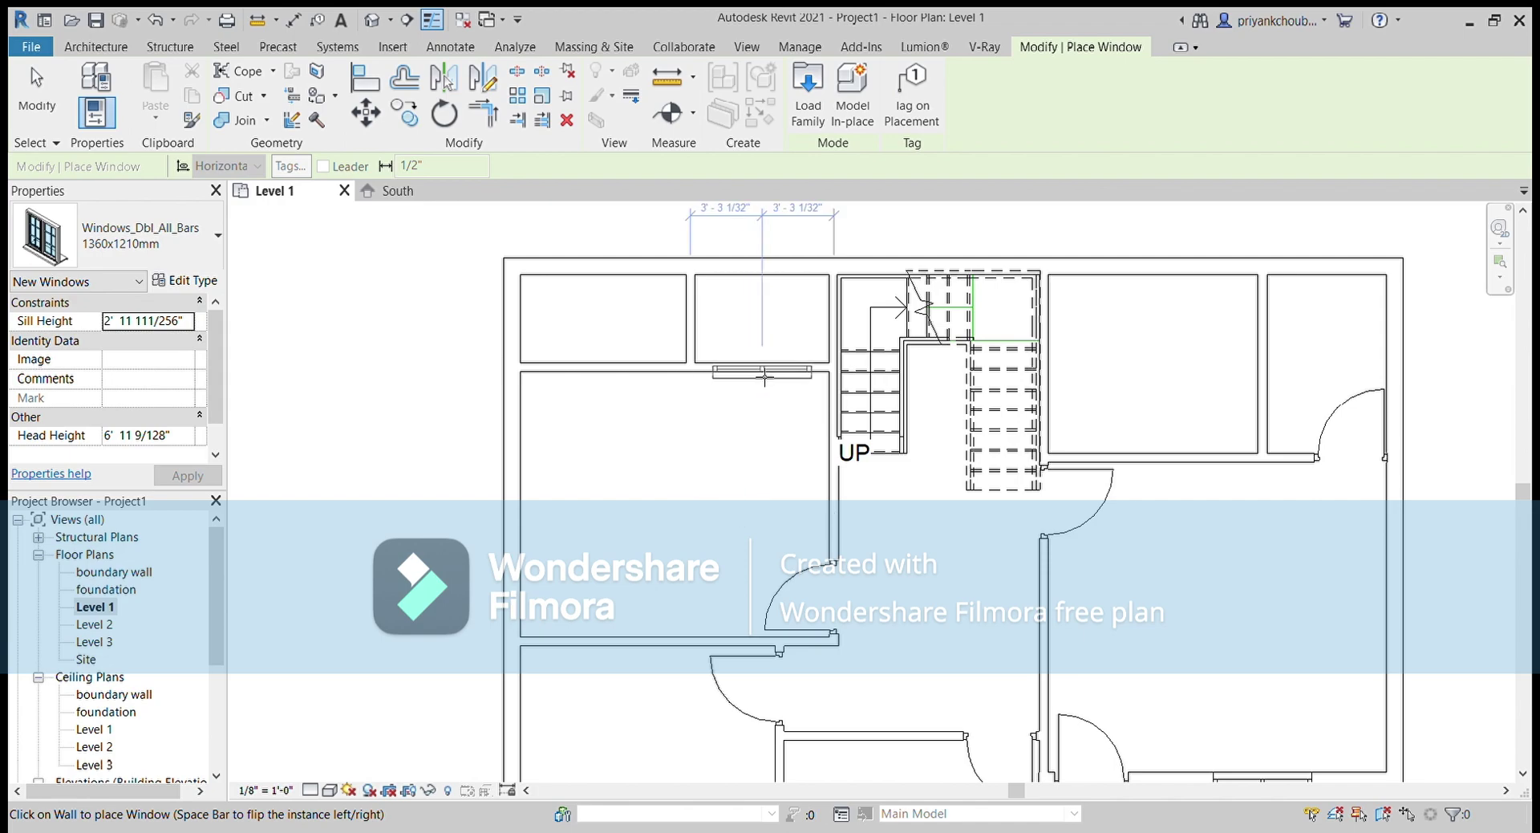
left_click(764, 371)
key("Escape")
key("Escape")
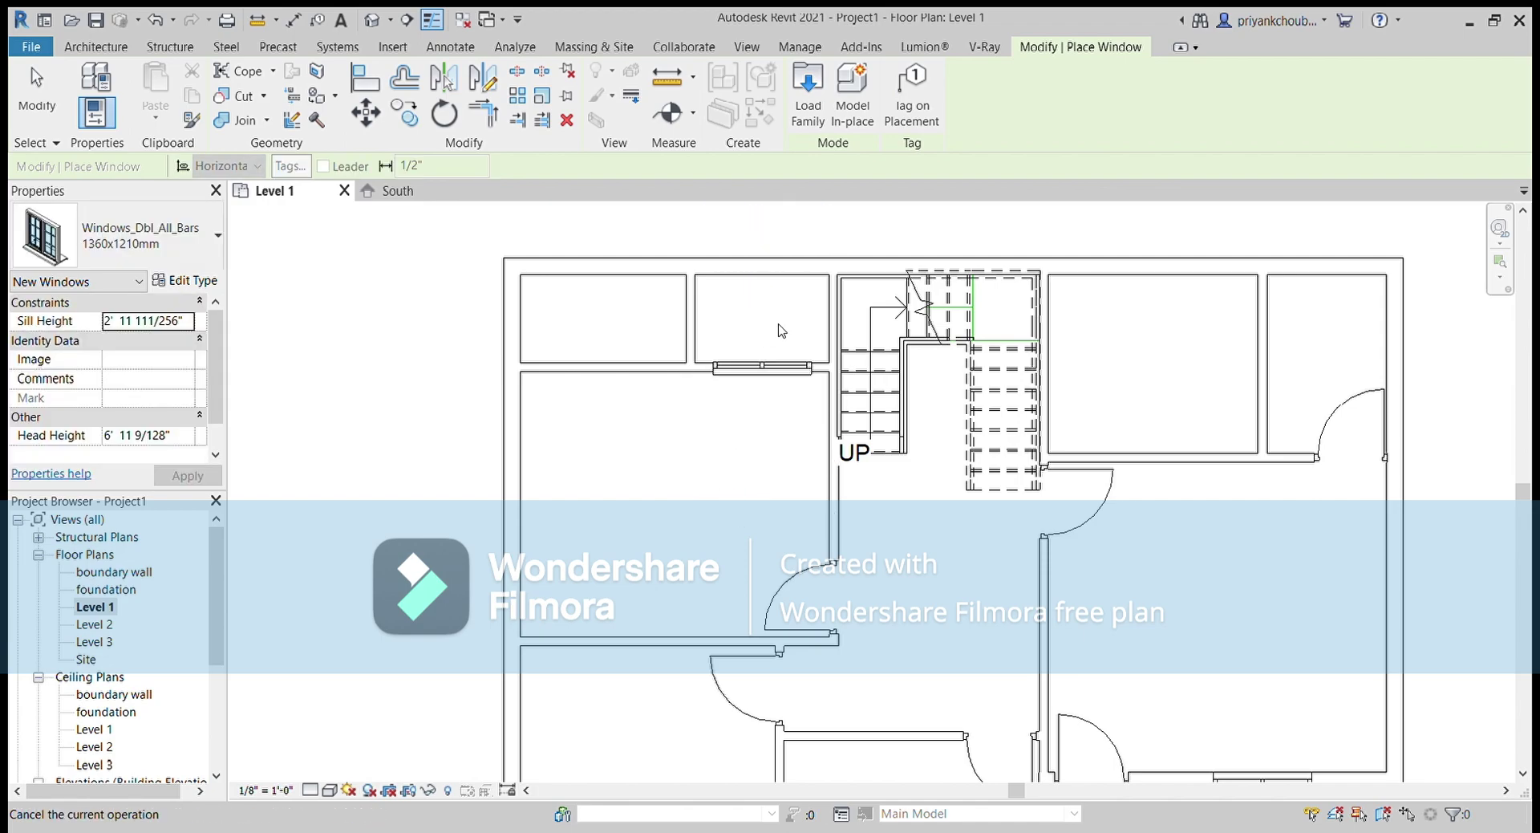
Place a Single-Flush door in the small top-left room's wall
left_click(761, 370)
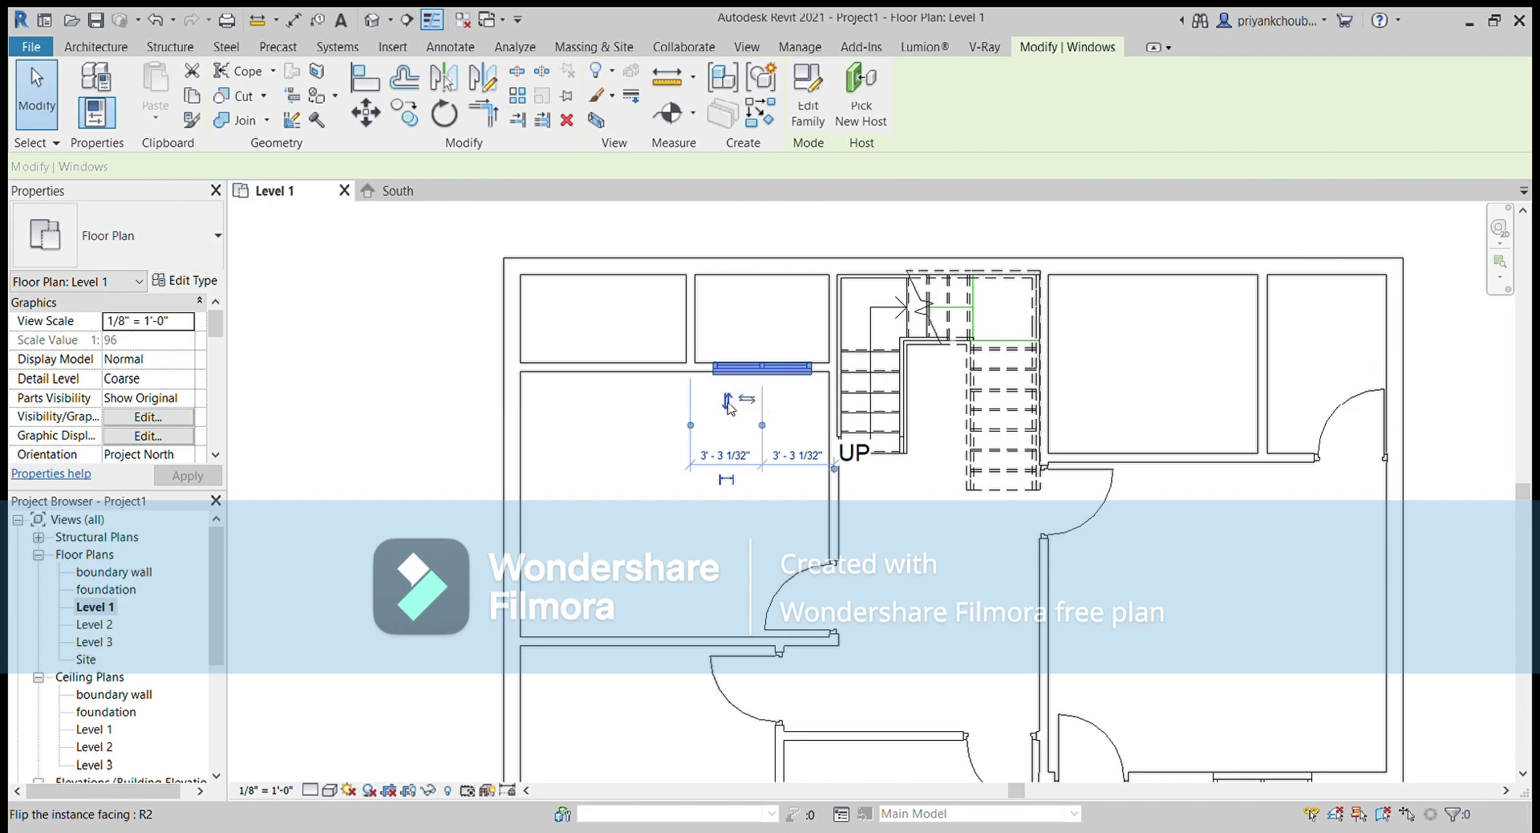
scroll(561, 360, "down", 2)
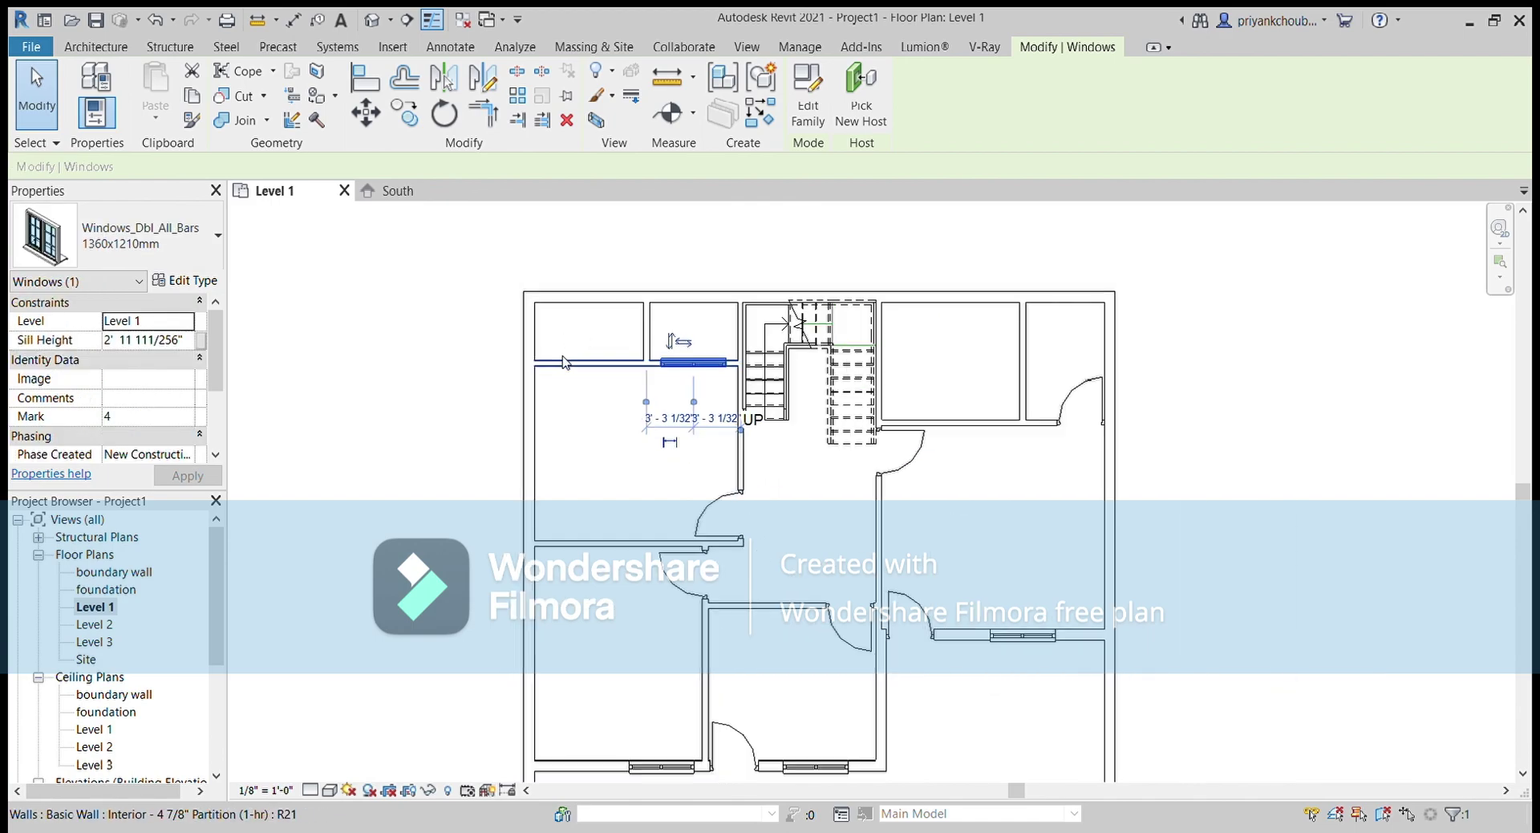
left_click(102, 50)
left_click(130, 88)
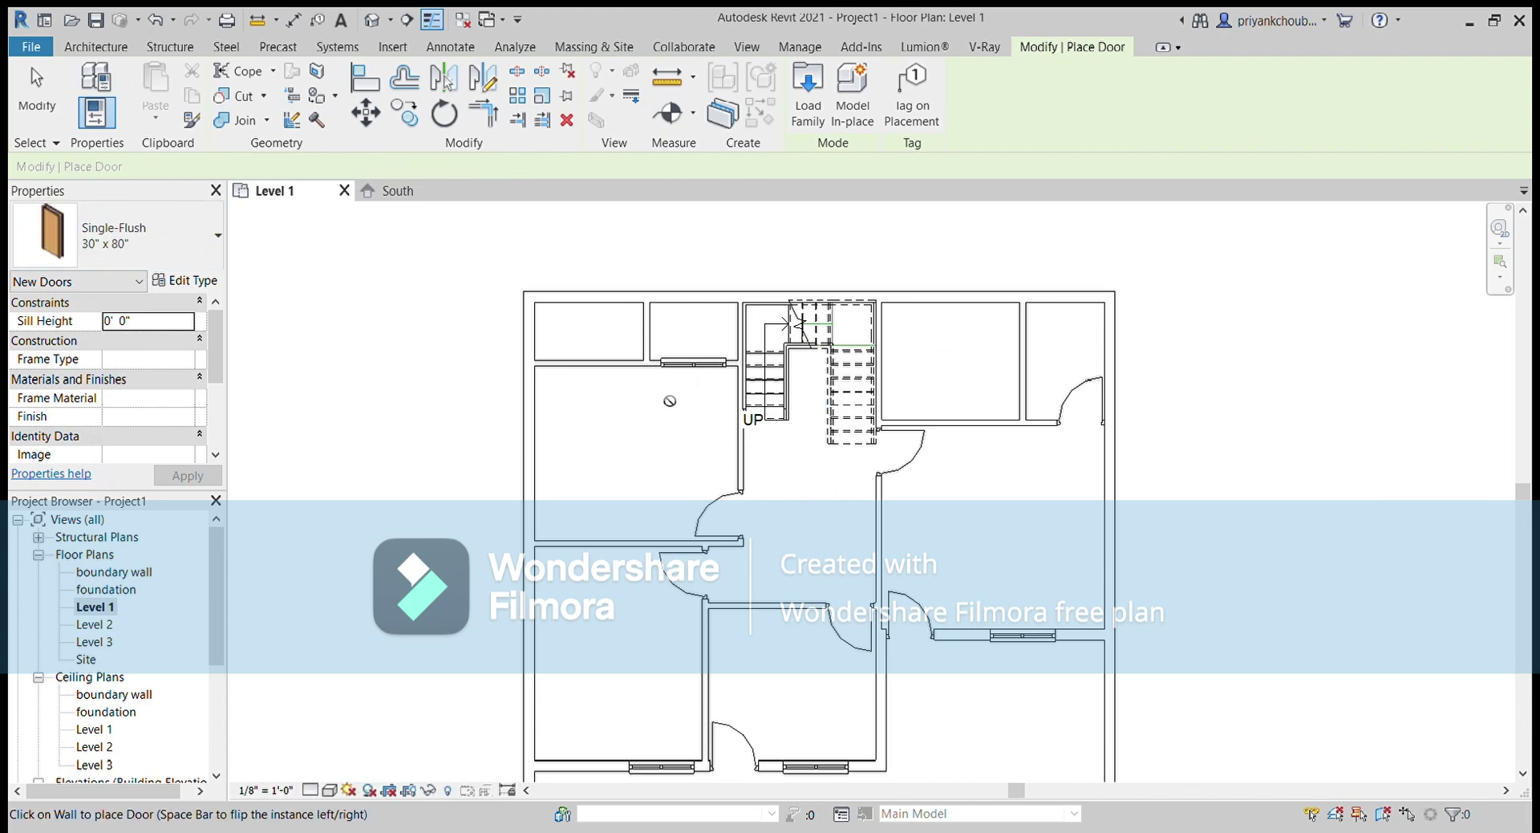
scroll(627, 365, "up", 1)
scroll(627, 365, "up", 2)
left_click(644, 373)
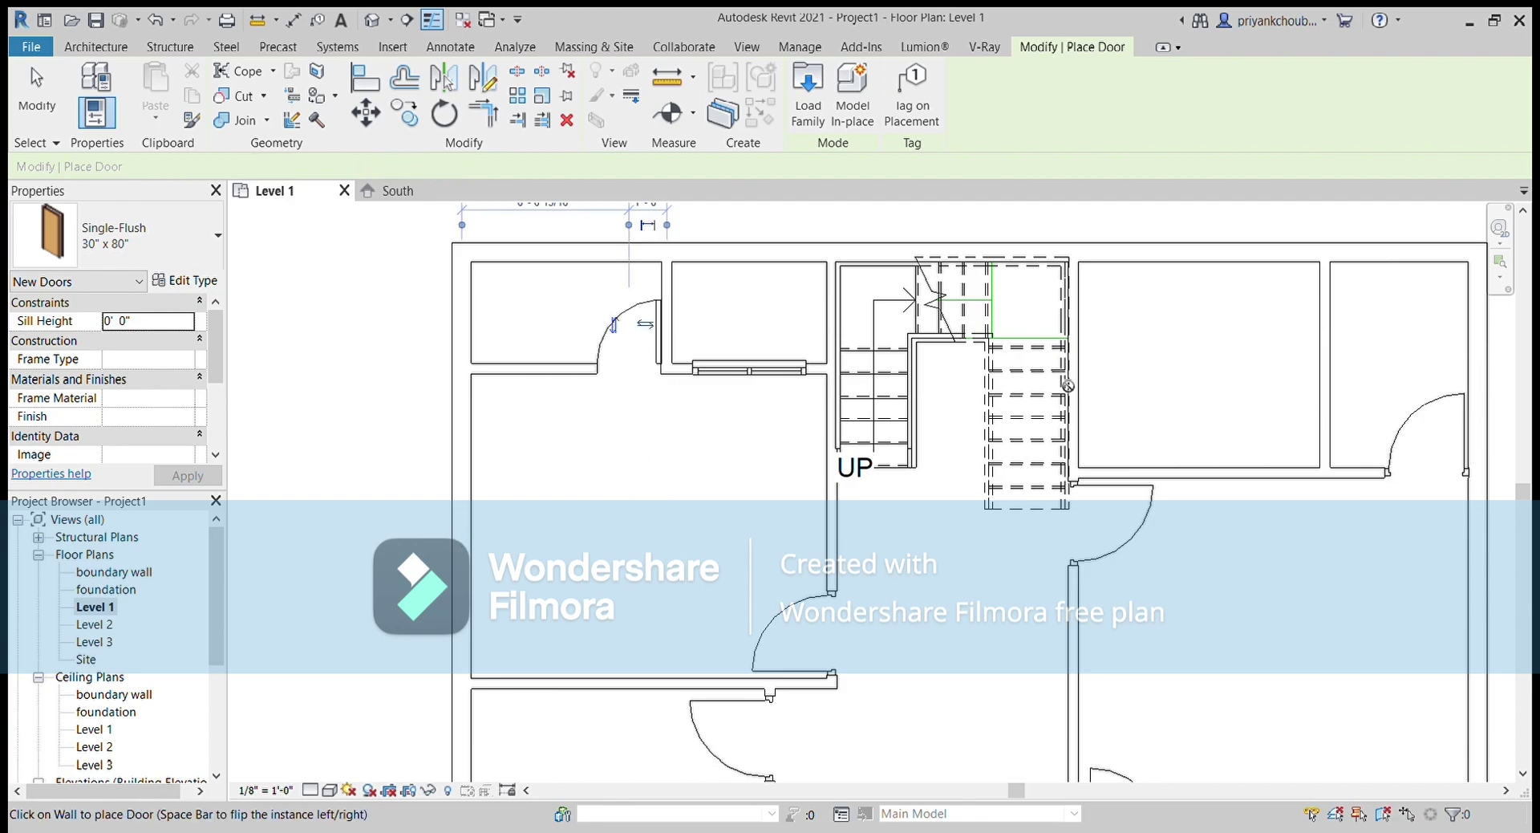
middle_click_drag(1200, 475, 663, 407)
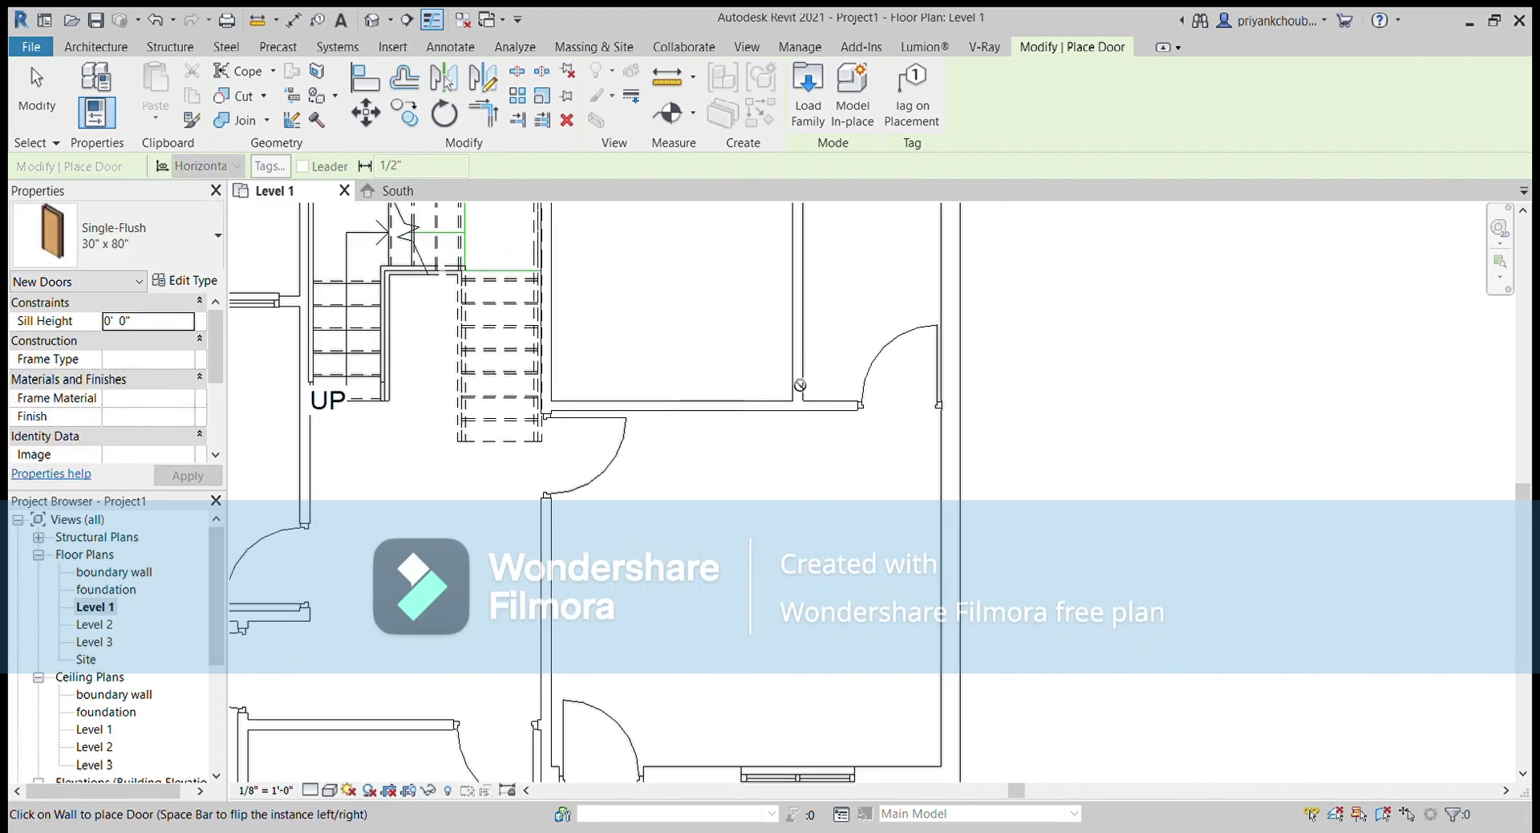
key("Escape")
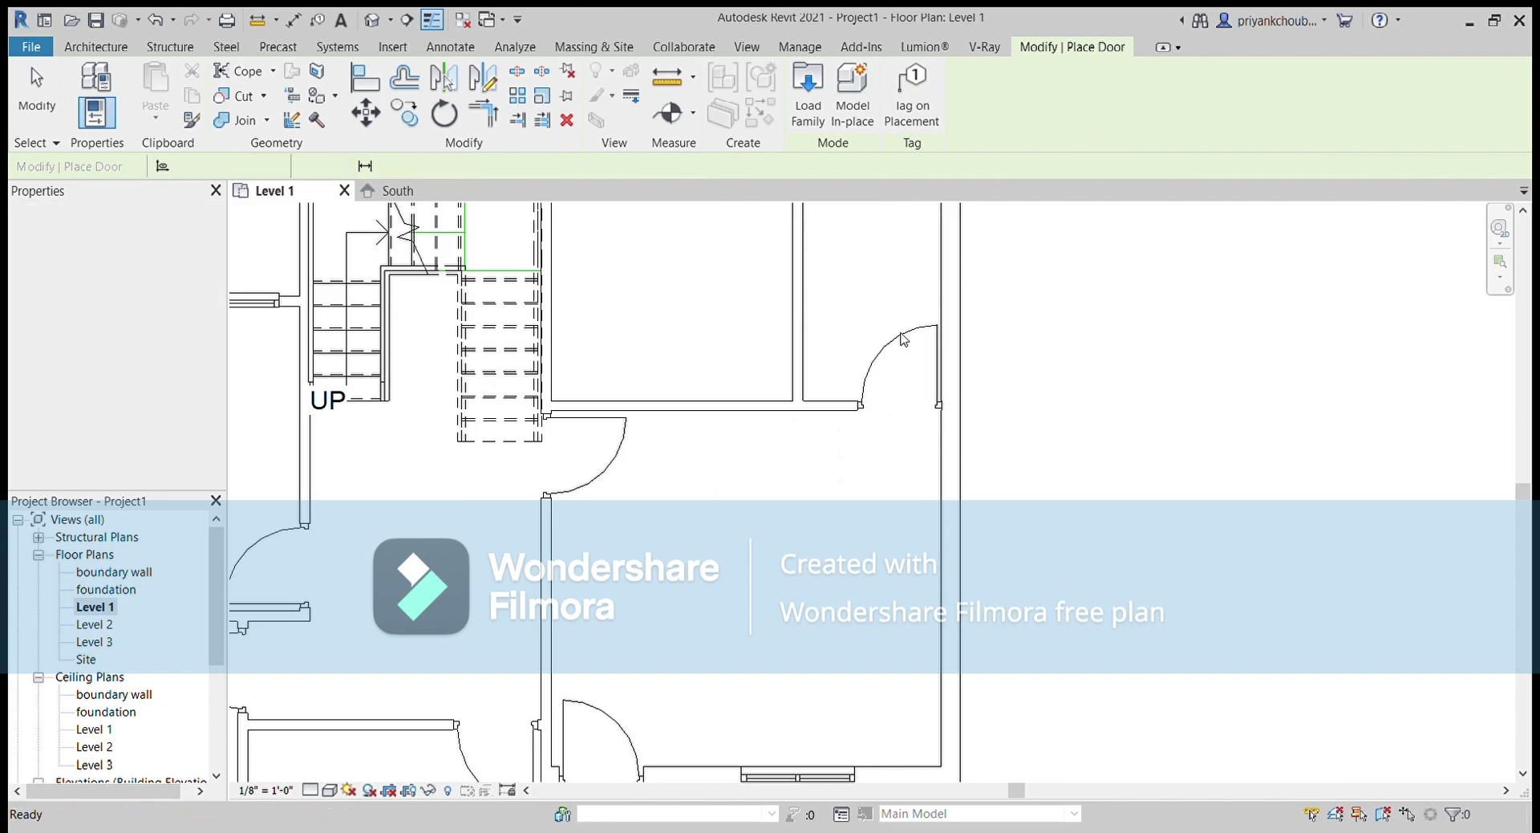
Revert the upper-right room's door to Single-Flush 30" x 80"
left_click(898, 361)
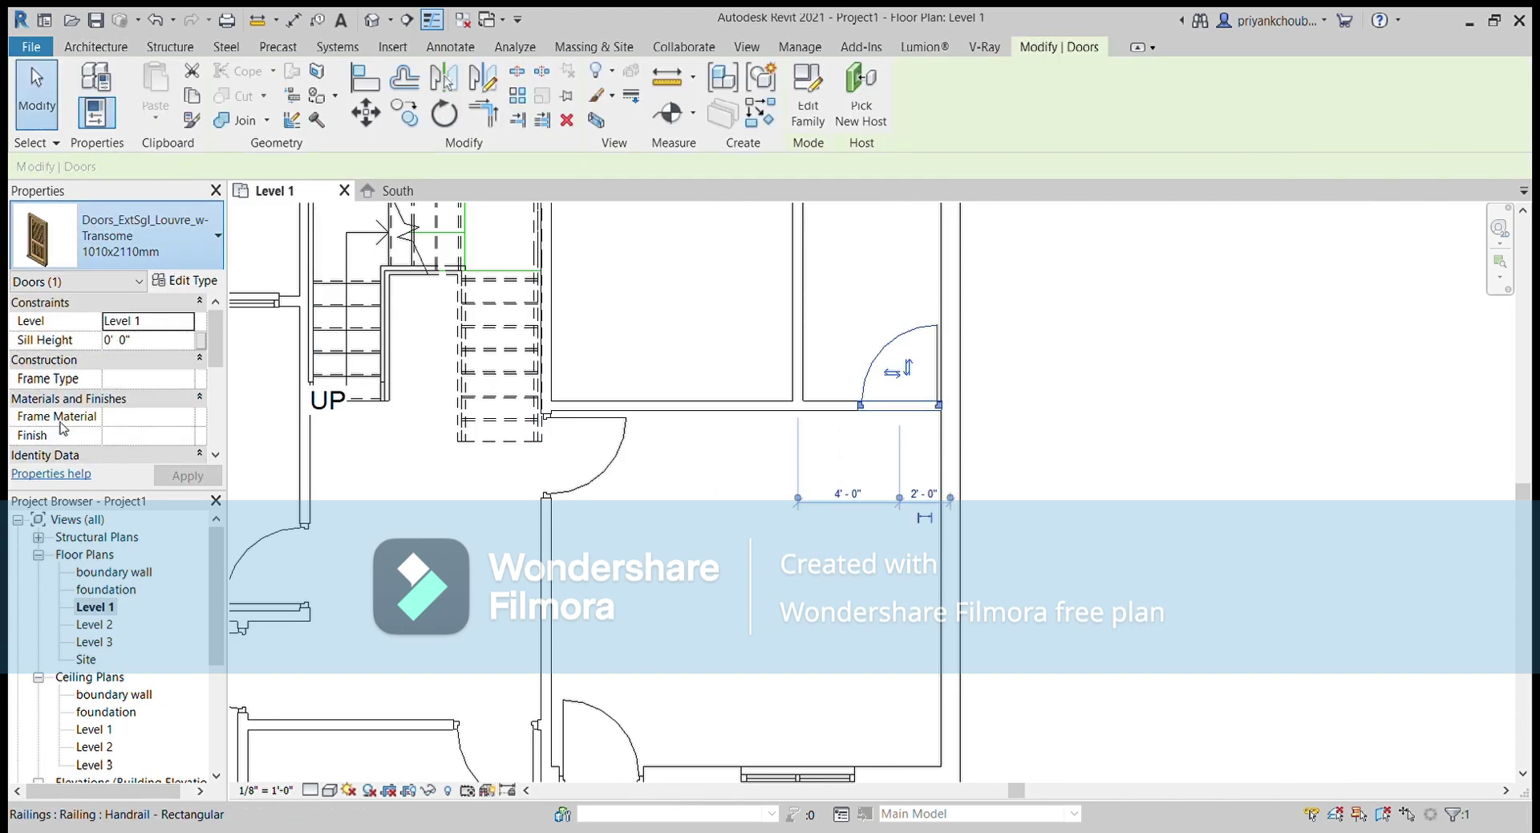
key("ctrl+z")
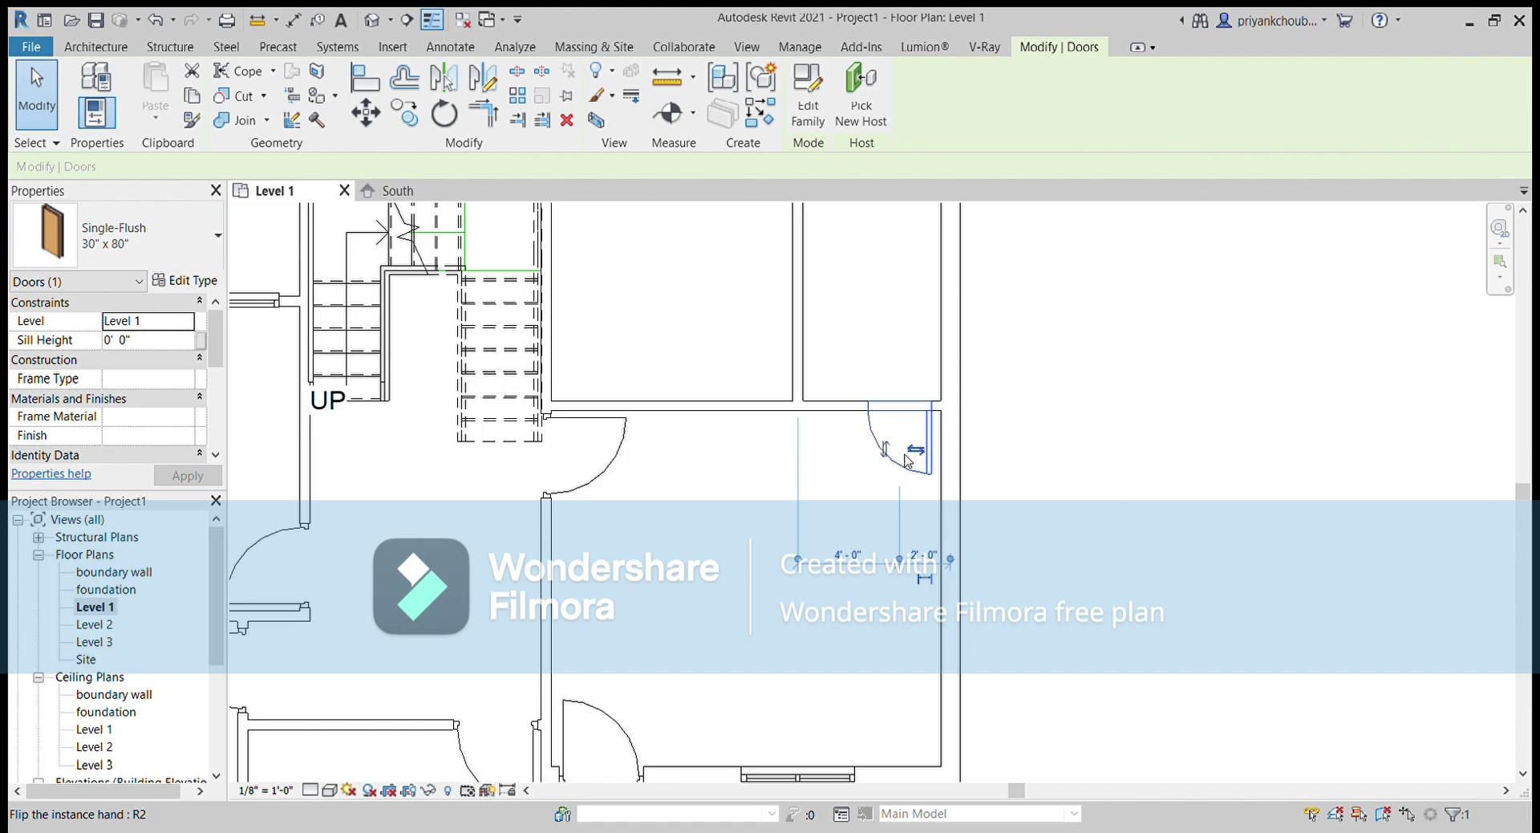
scroll(889, 455, "down", 3)
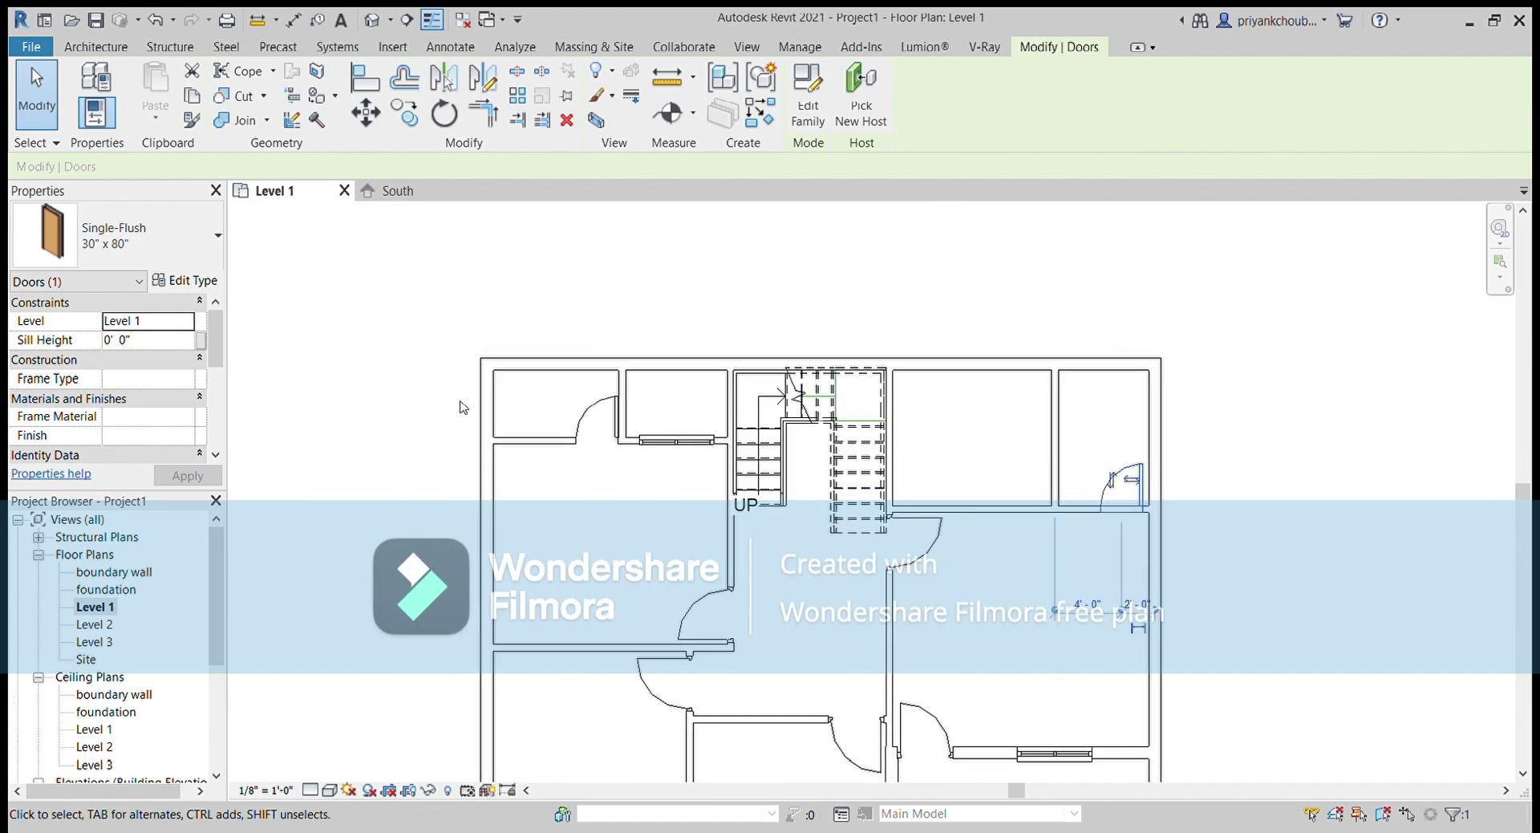
scroll(552, 408, "down", 2)
Keep the top-left door swinging into the upper room and nudge it along the wall
left_click(581, 417)
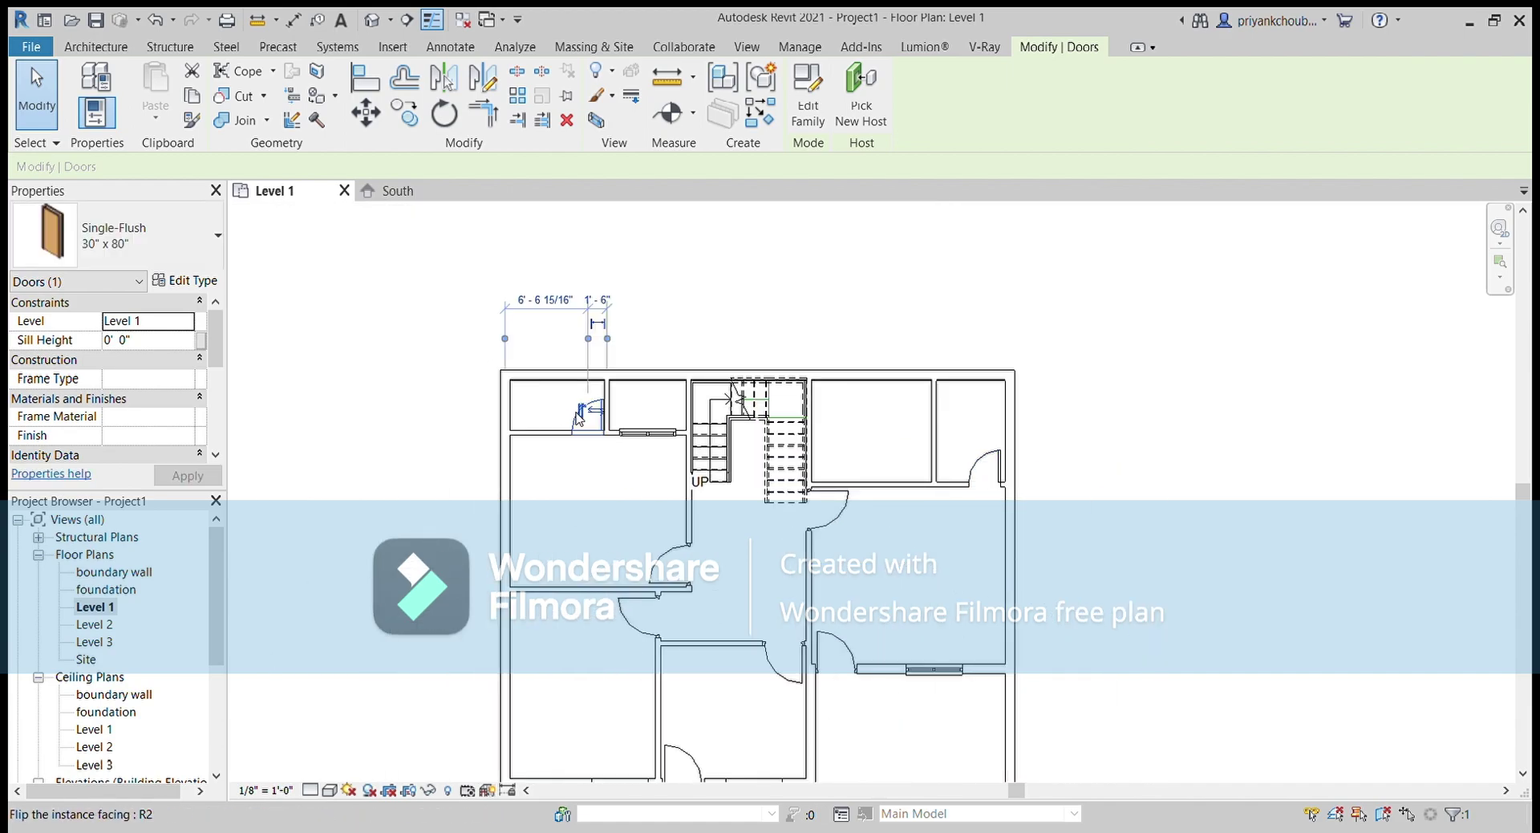
left_click(574, 417)
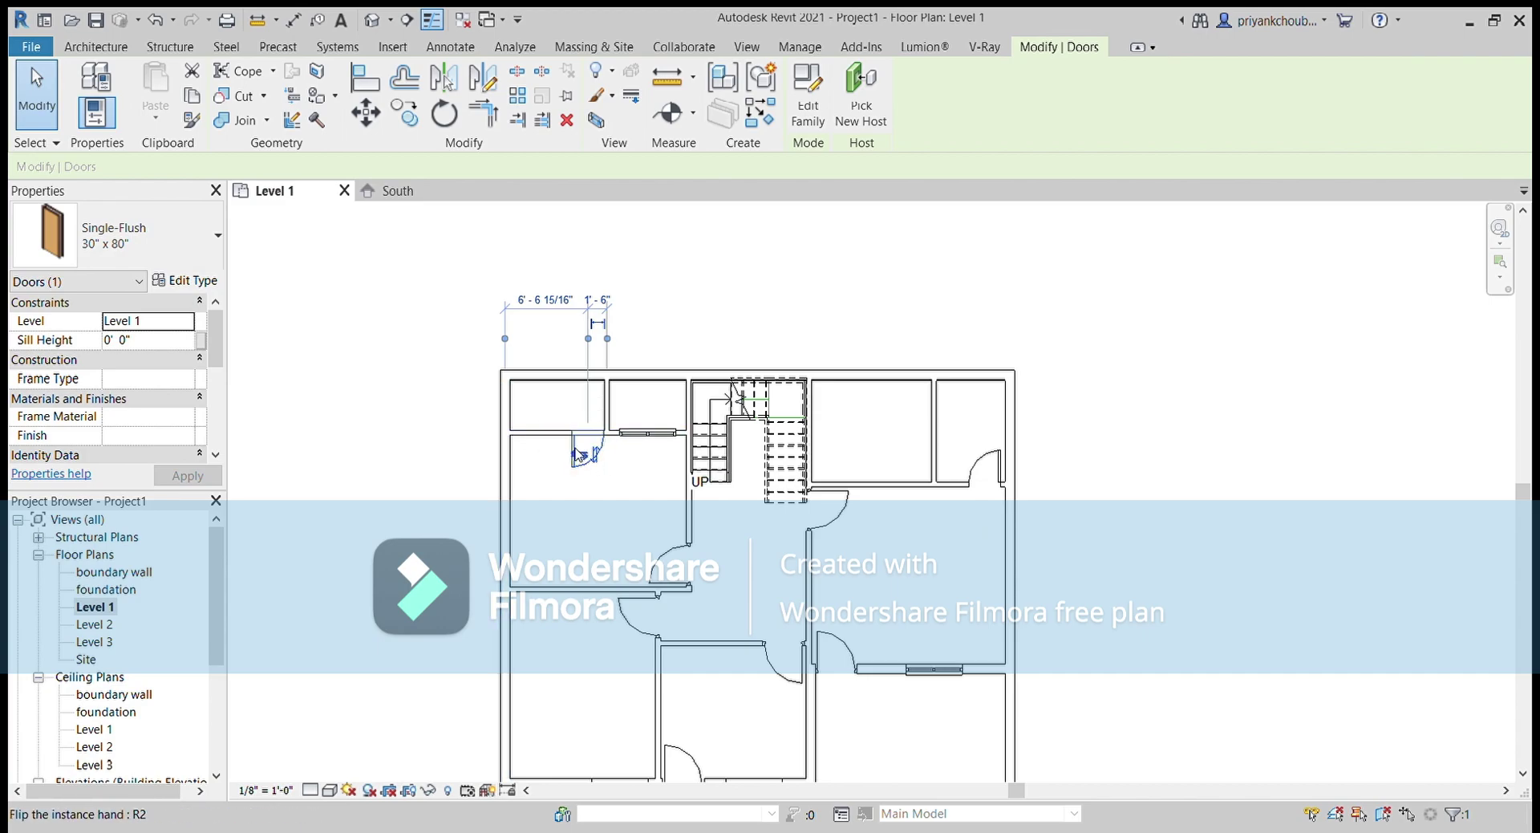
left_click(595, 457)
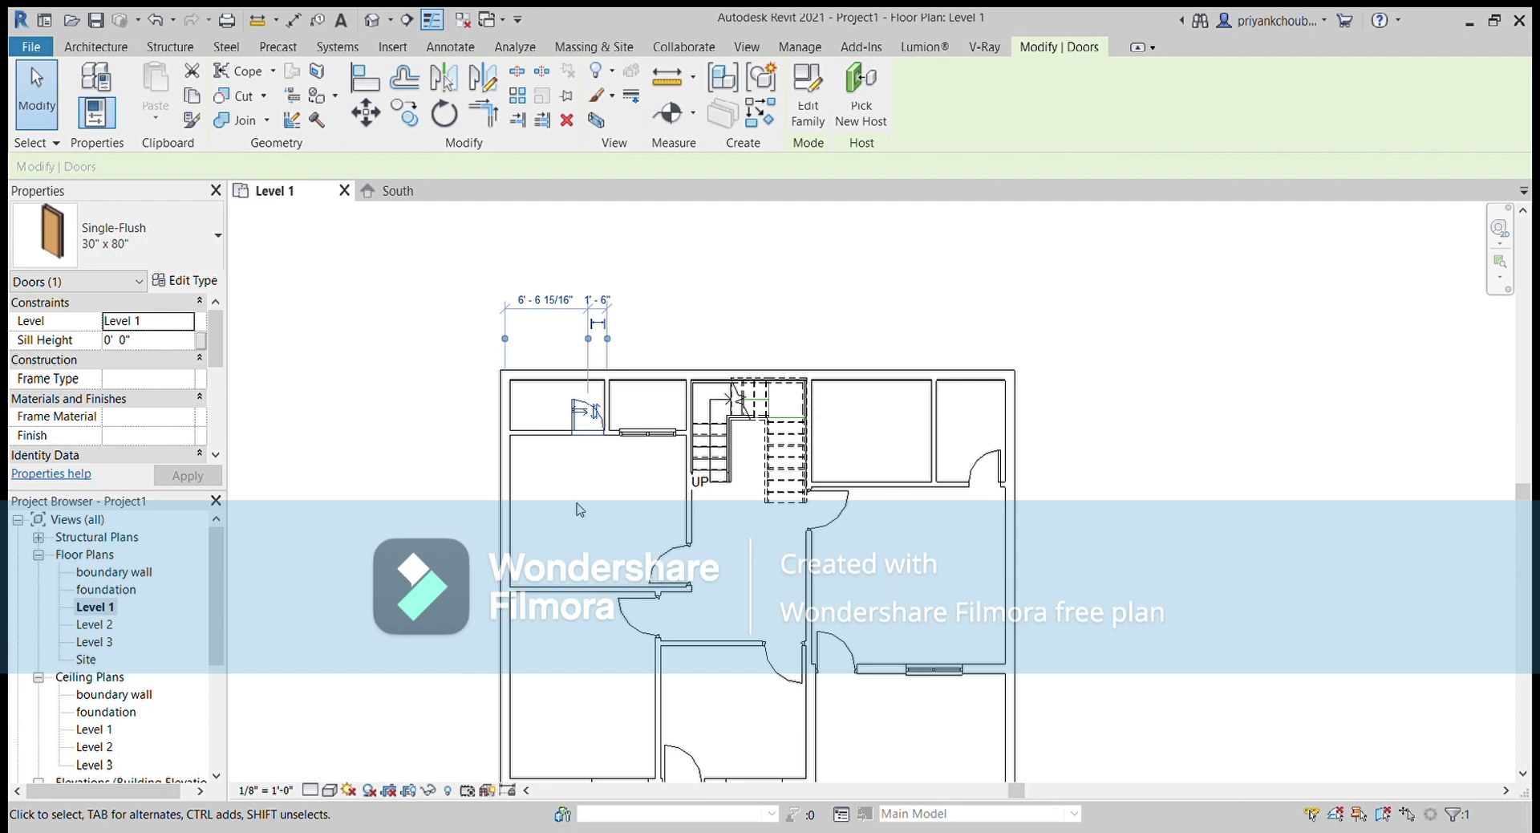
key("Left")
key("Left")
key("Left")
key("Left")
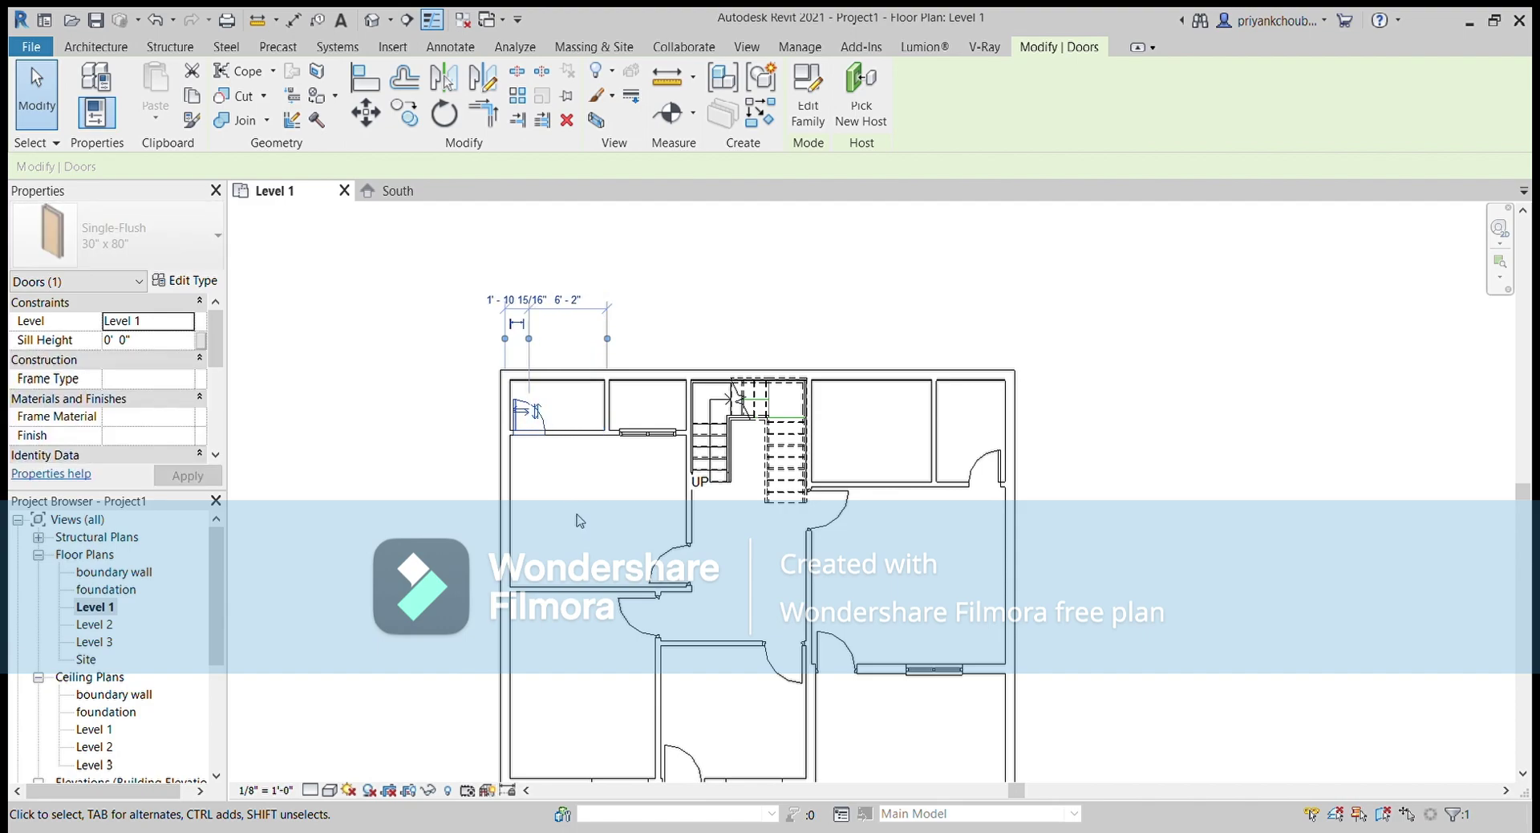
key("Right")
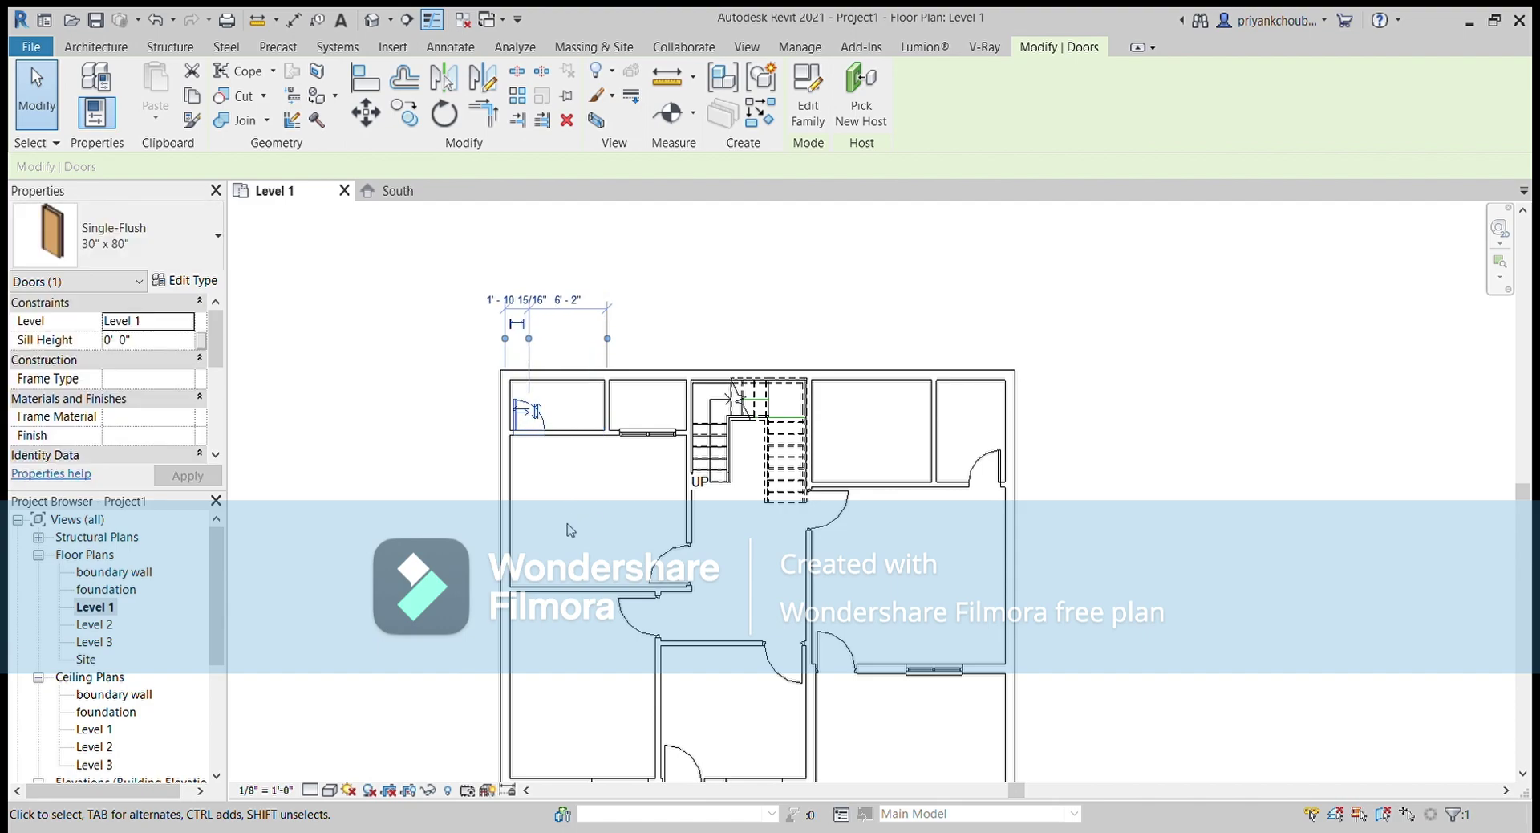
left_click(582, 478)
mouse_move(581, 478)
middle_mouse_down()
mouse_move(570, 385)
mouse_move(482, 301)
middle_mouse_up()
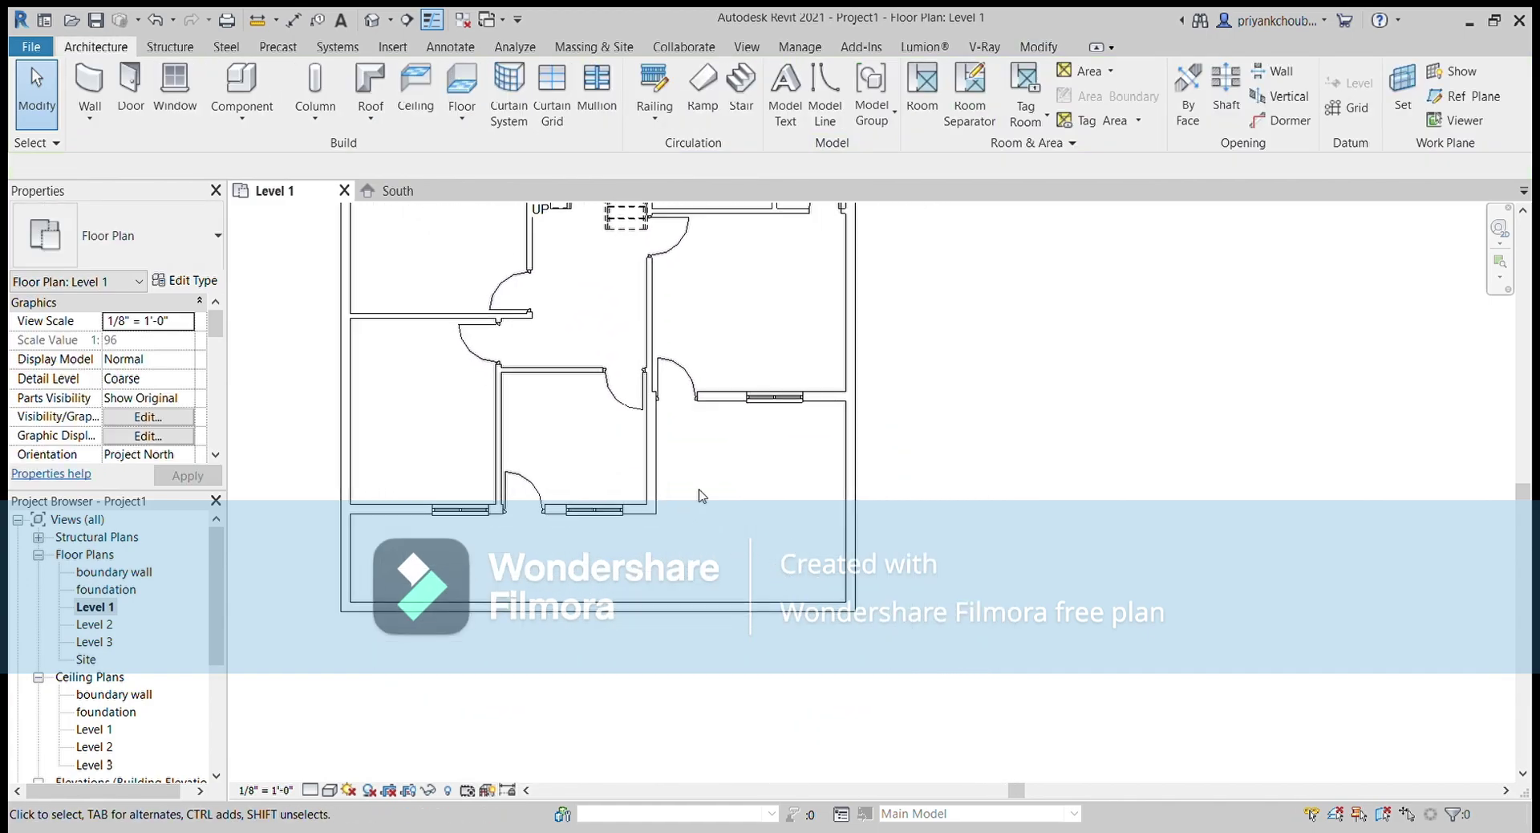
scroll(703, 511, "down", 2)
scroll(739, 348, "down", 1)
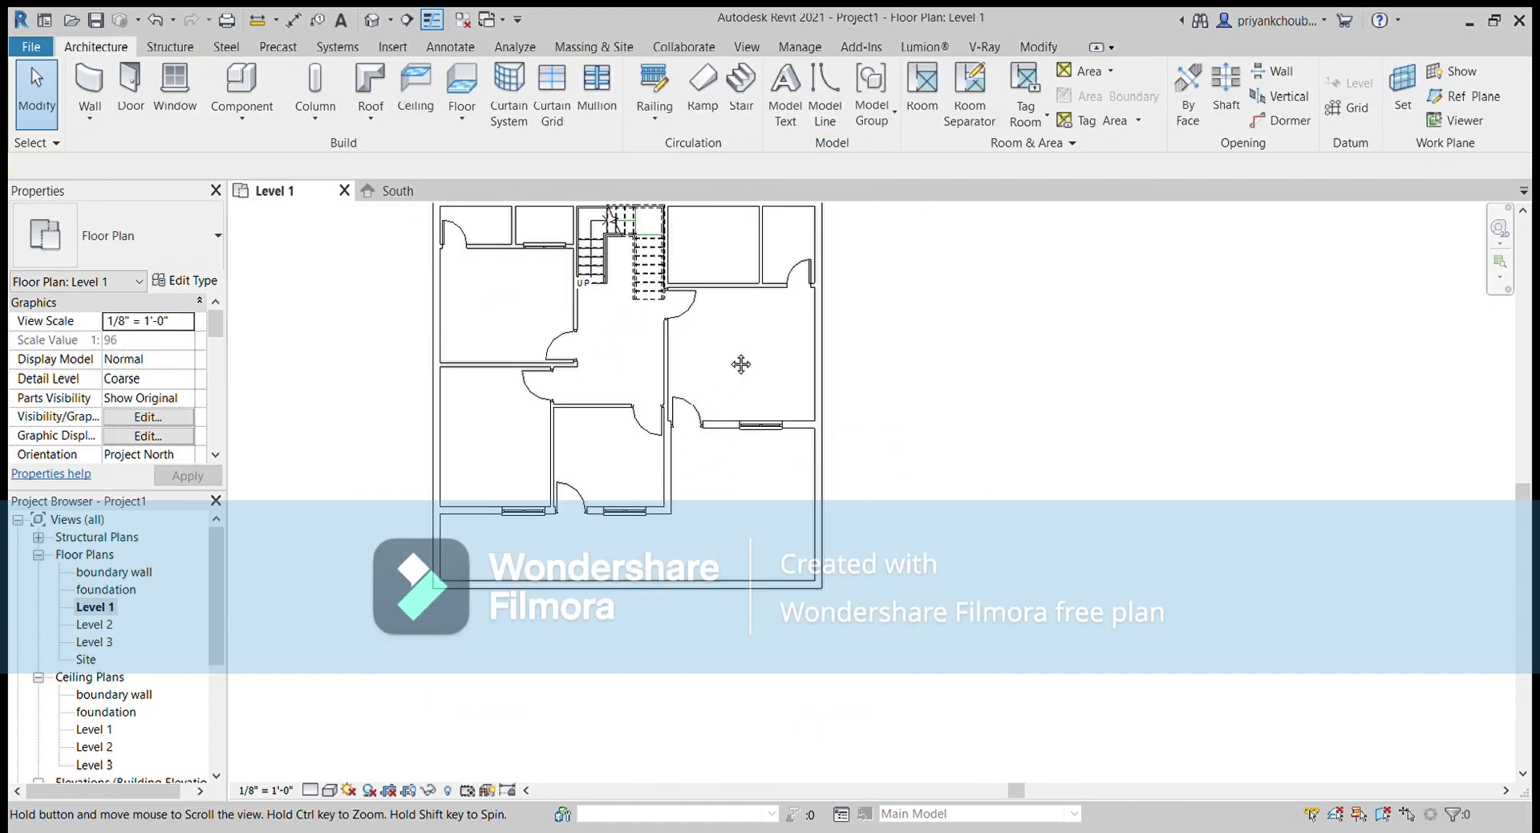
middle_click_drag(738, 348, 787, 483)
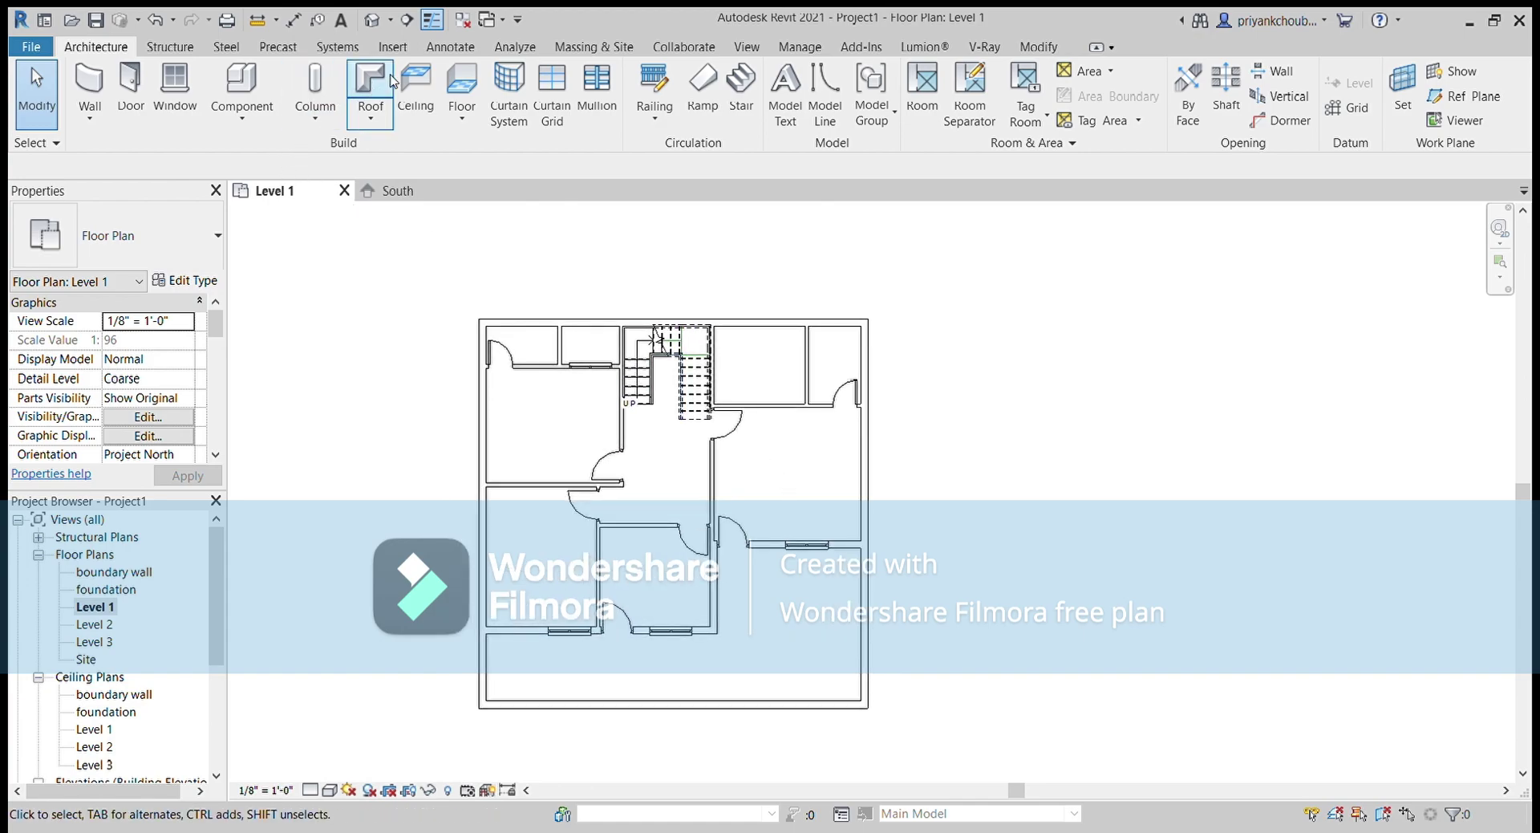
Draw a rectangular floor boundary from the top-left to the bottom-right outer corner
left_click(475, 86)
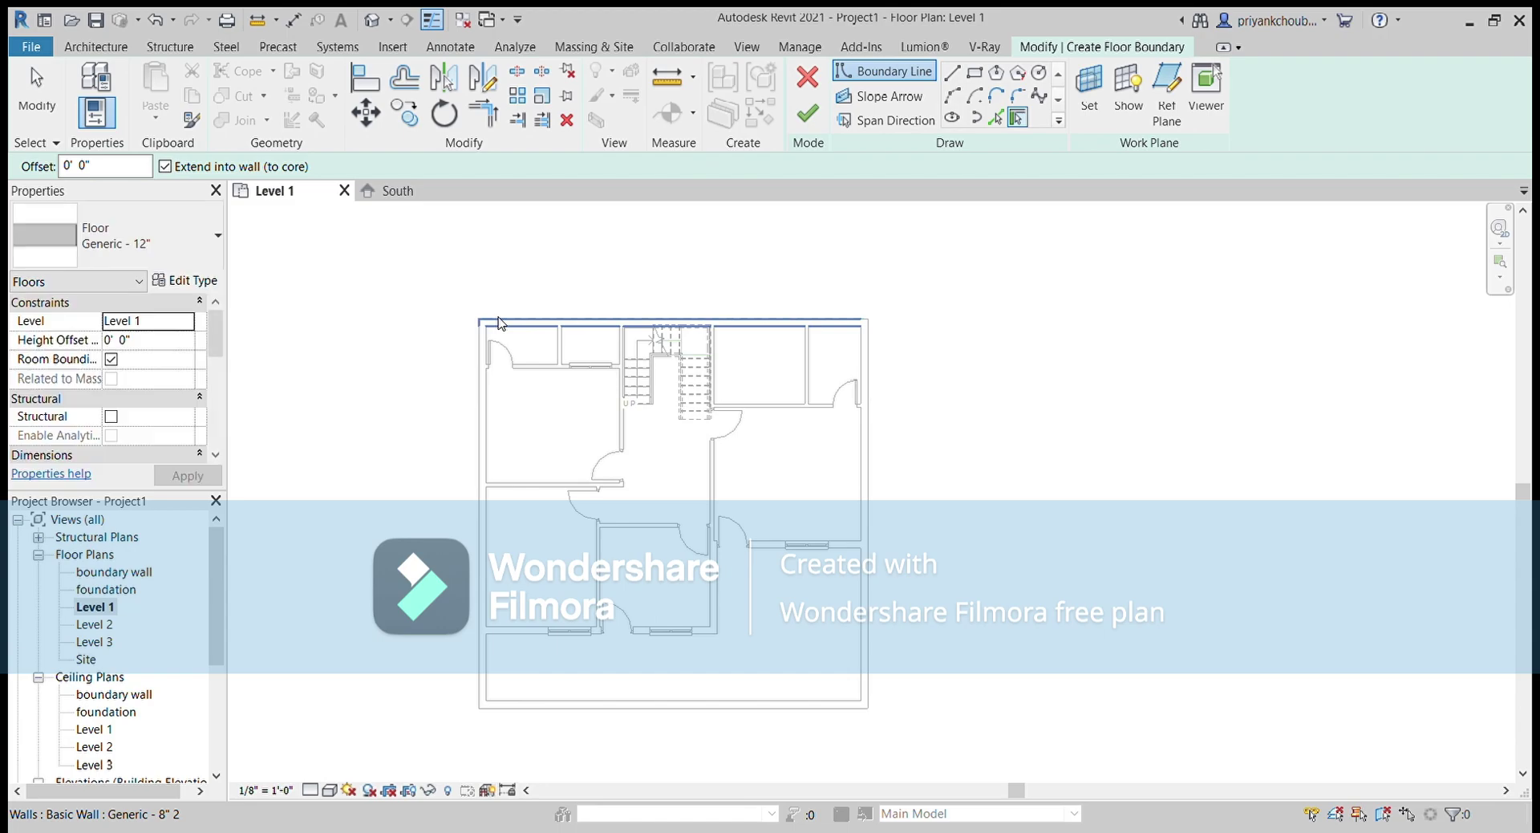
left_click(974, 72)
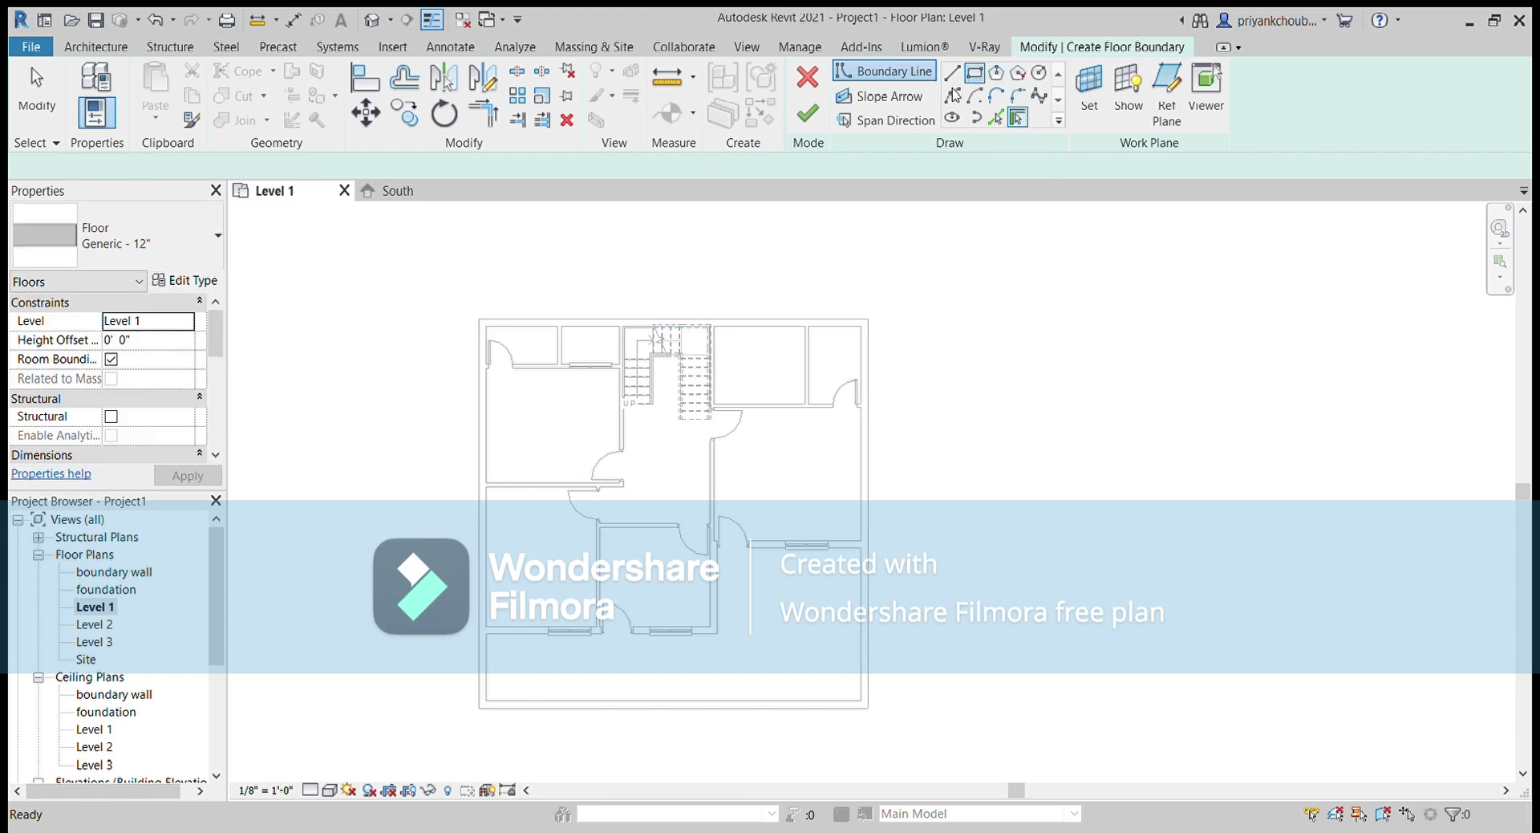
left_click(486, 329)
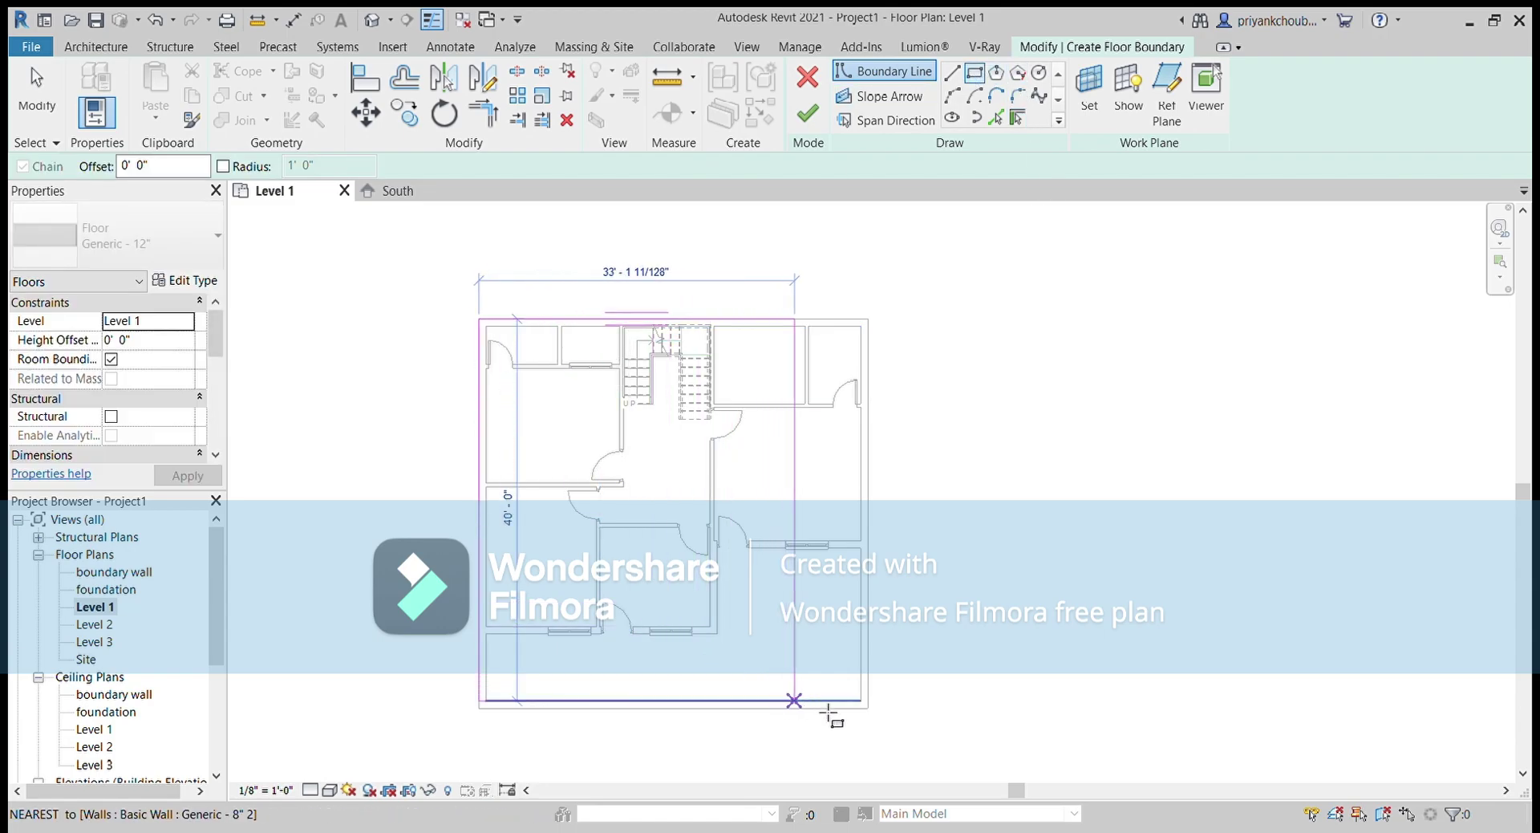
left_click(868, 708)
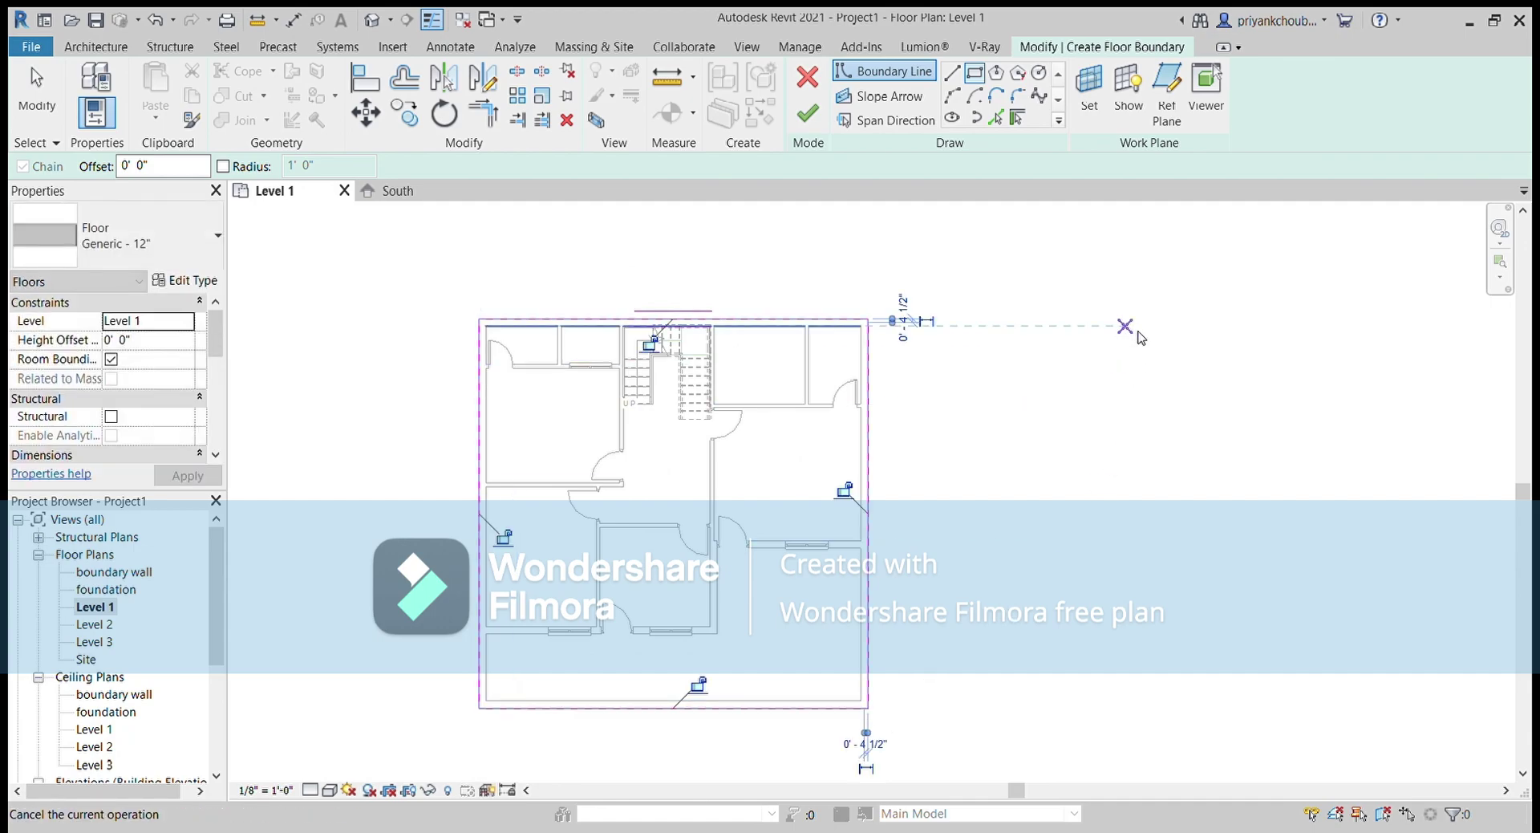
key("Escape")
key("Escape")
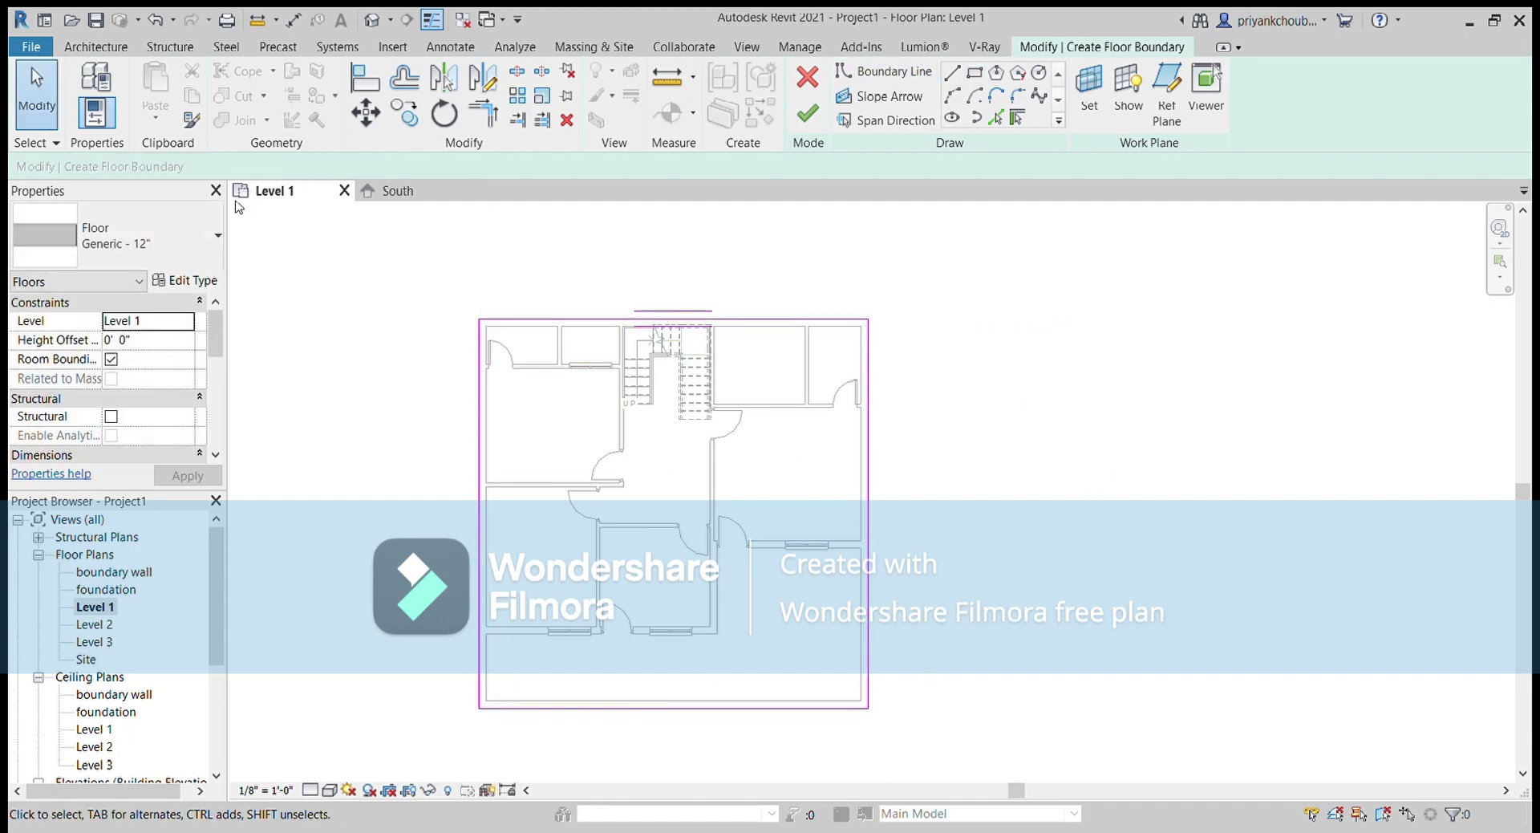
Duplicate the floor type as Generic - 12" 2, finish the floor, and view it in 3D
left_click(186, 279)
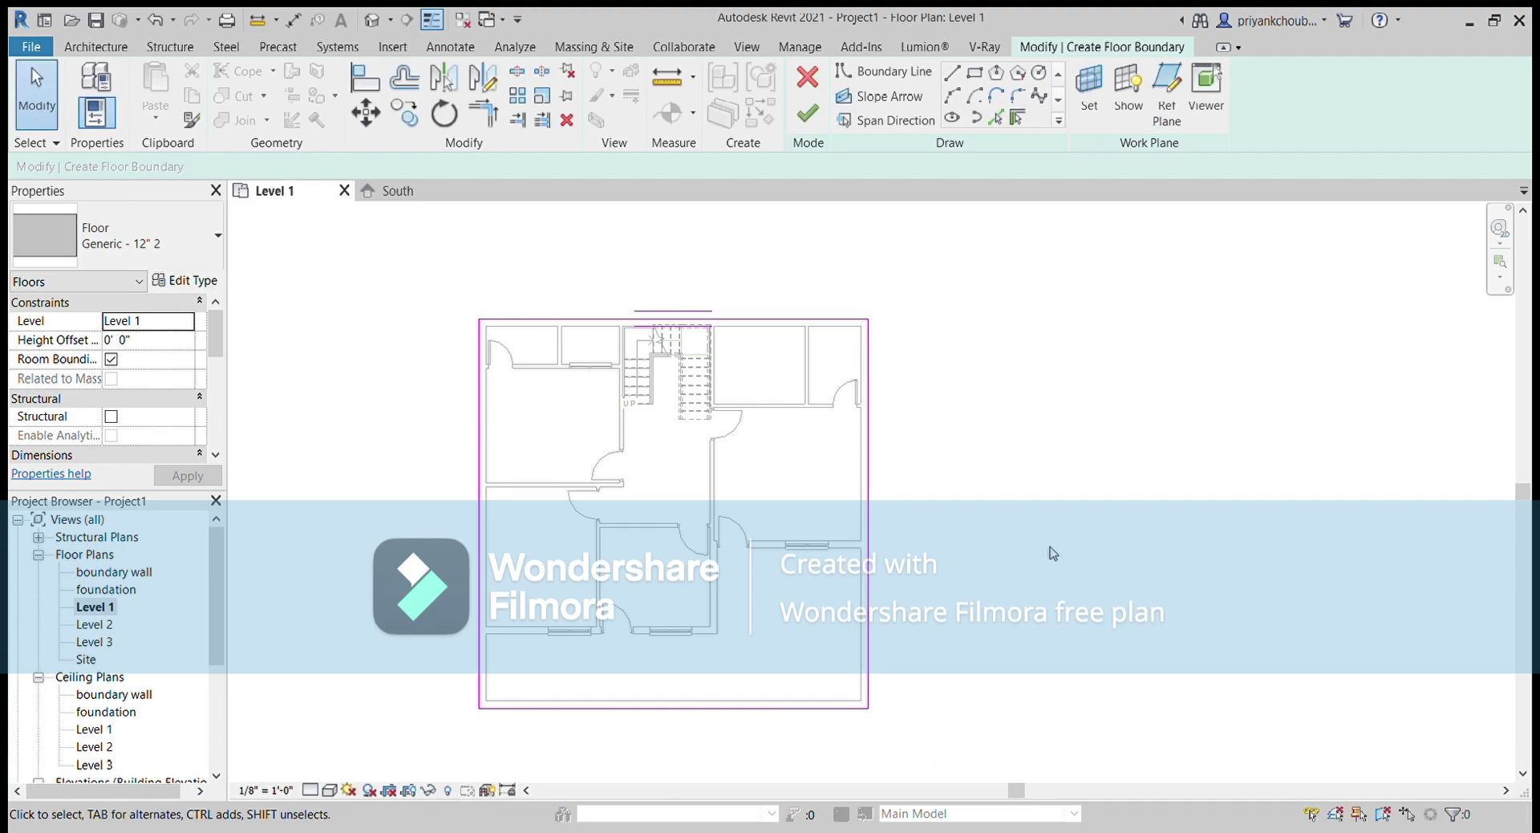
left_click(808, 113)
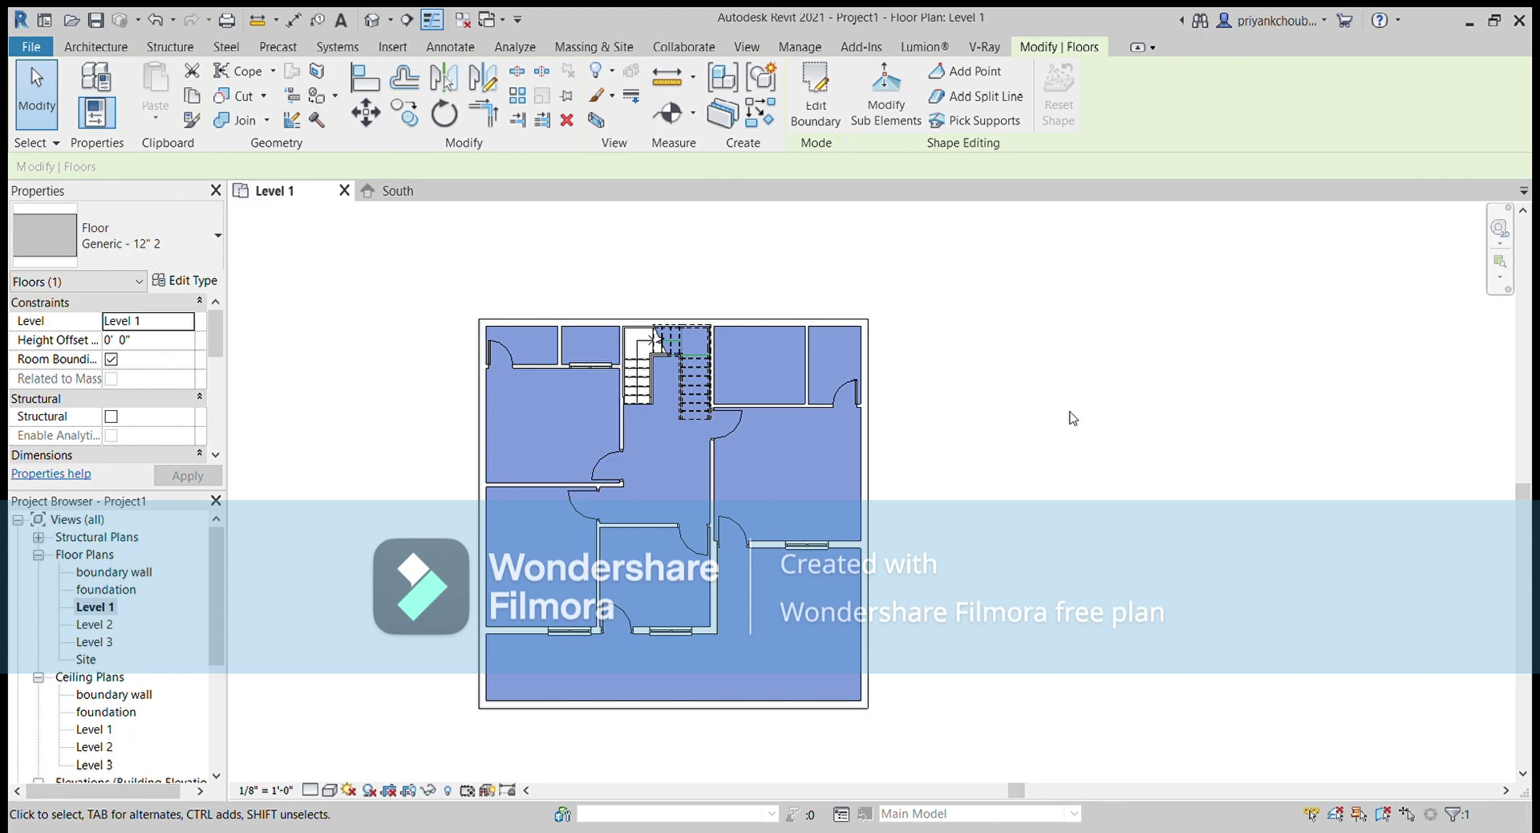
left_click(374, 20)
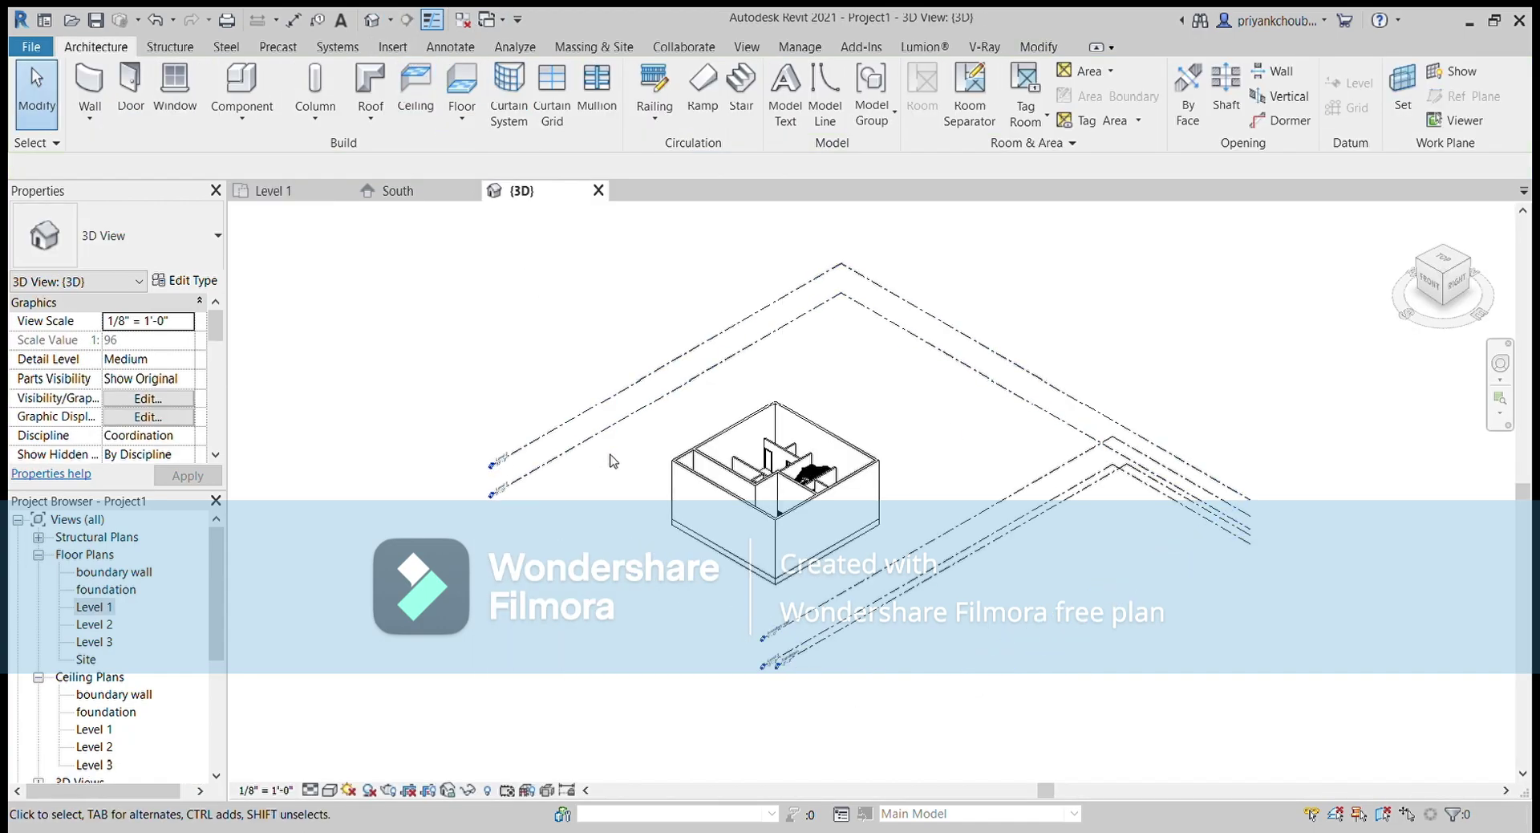
Orbit the 3D house to see its left side, then reopen the Level 1 plan
middle_click_drag(625, 529, 623, 486, "shift")
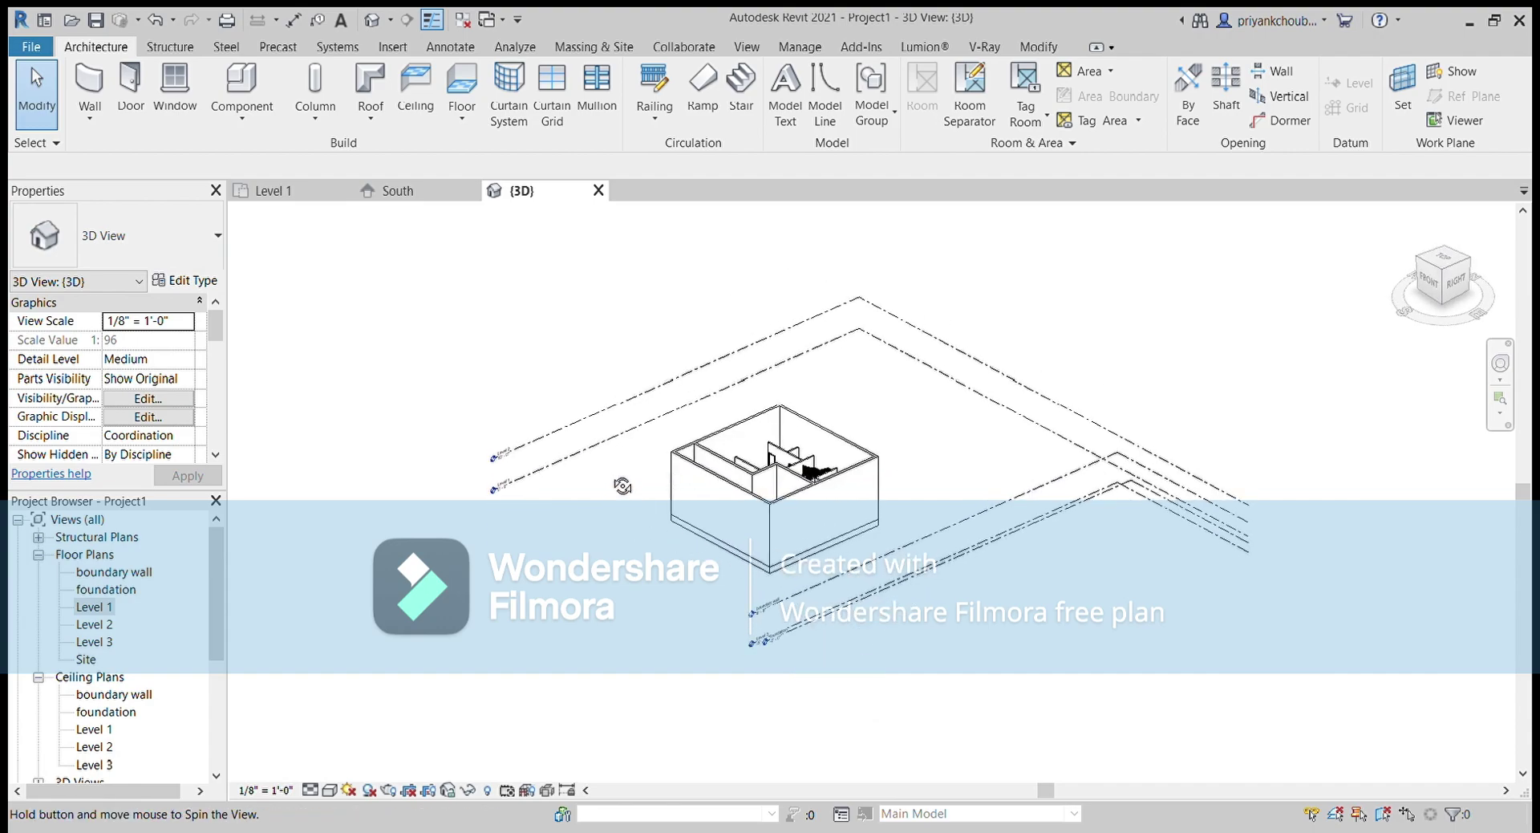
mouse_move(623, 486)
middle_mouse_down("shift")
mouse_move(1037, 561)
mouse_move(942, 641)
mouse_move(816, 590)
middle_mouse_up("shift")
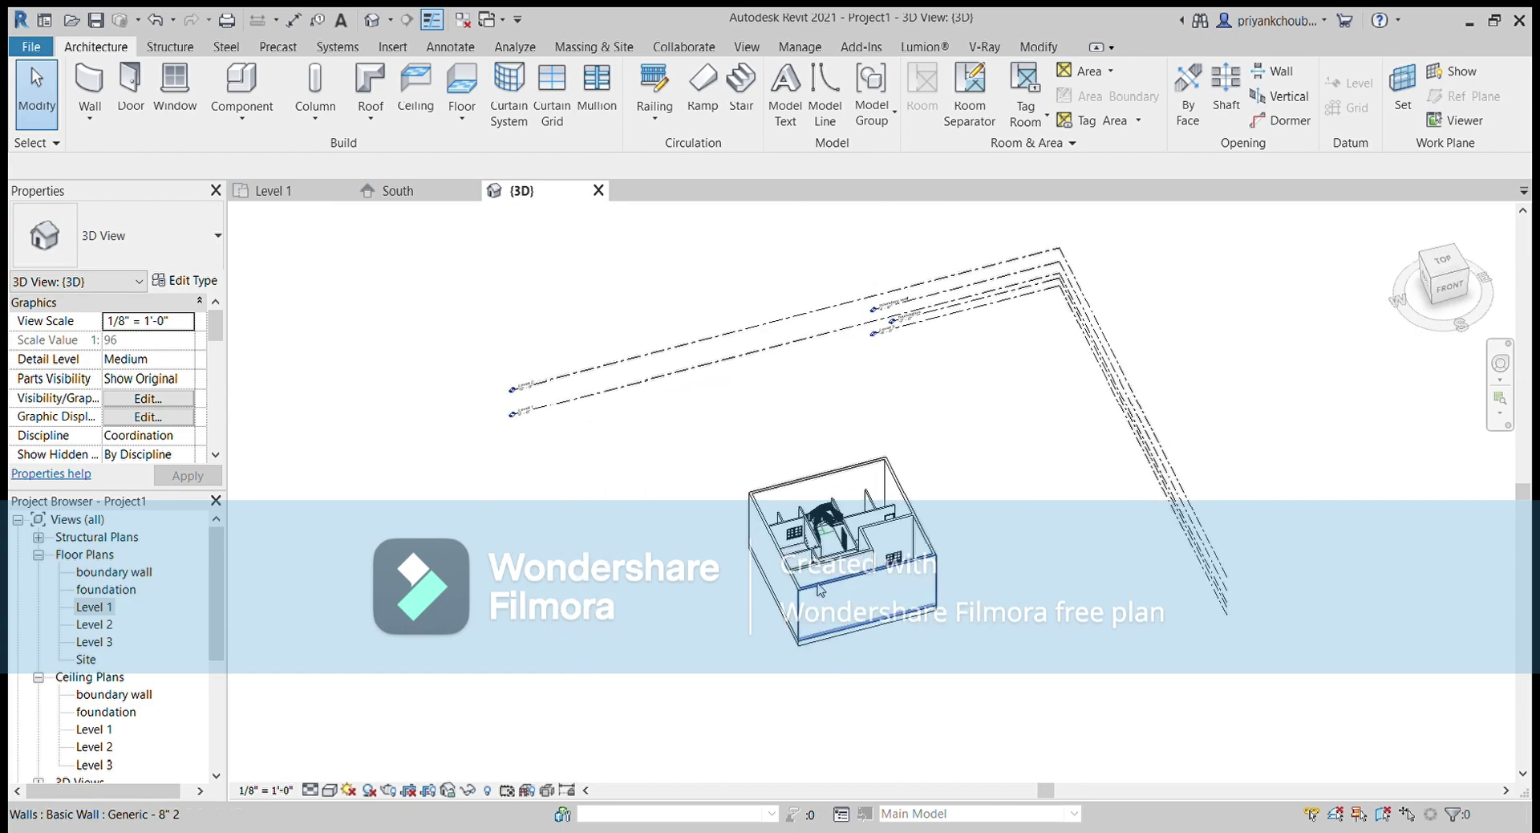
double_click(94, 608)
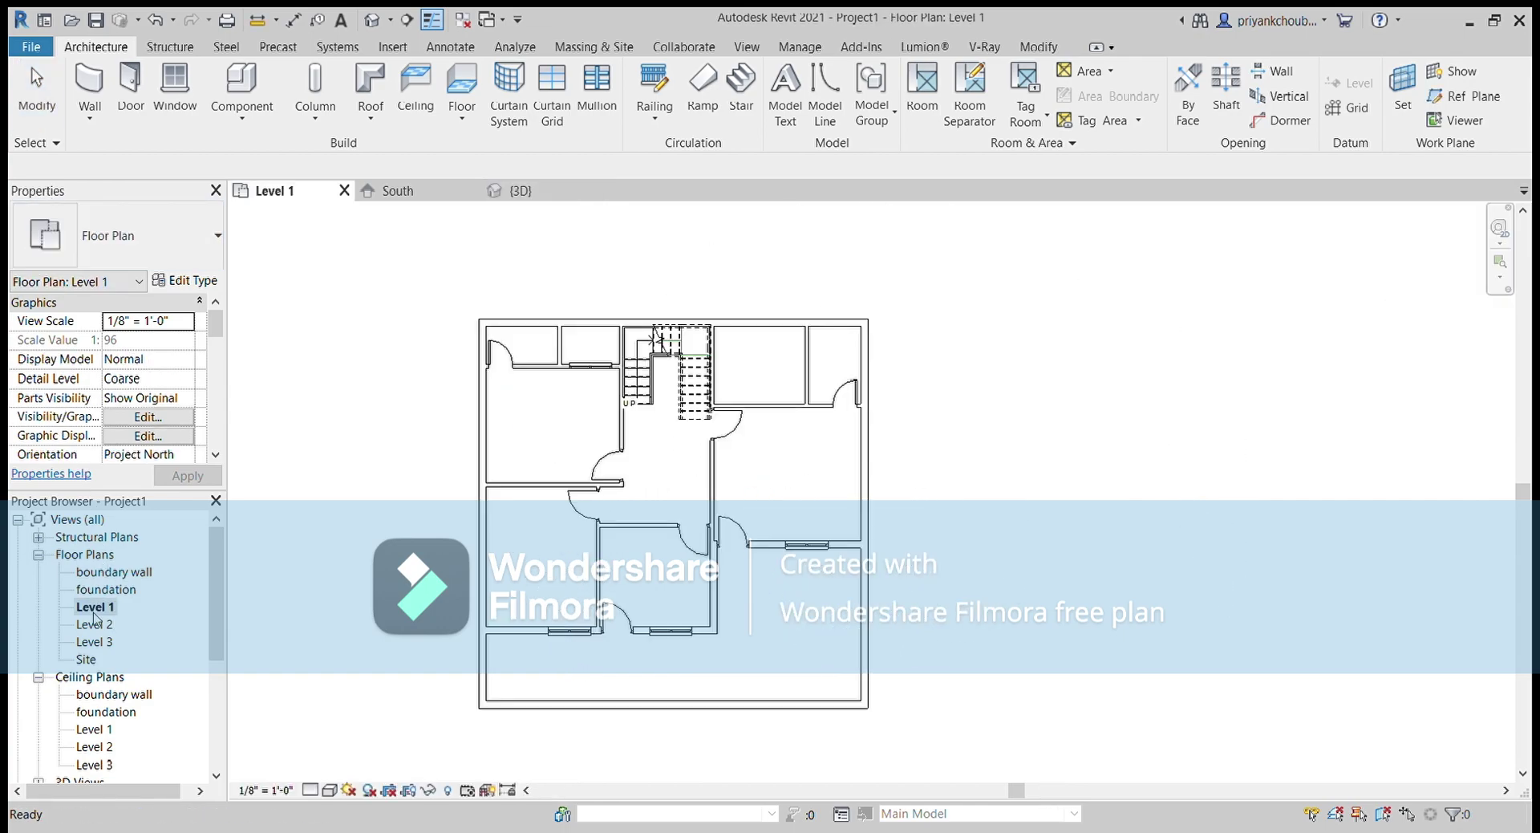
Set the seven chained walls' Top Constraint to Up to level, then show the 3D view
left_click(482, 571)
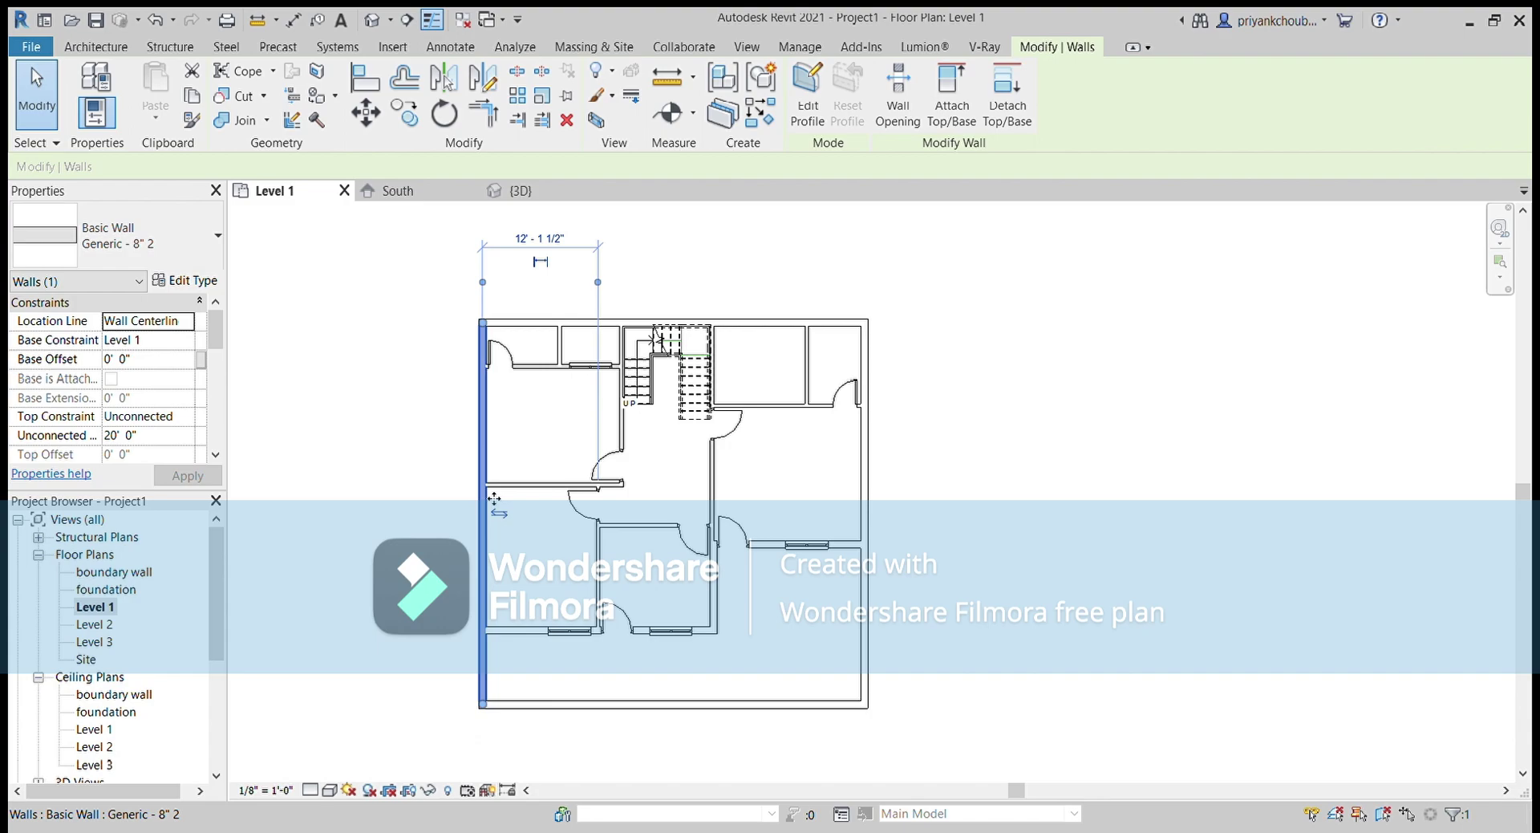
key("Tab")
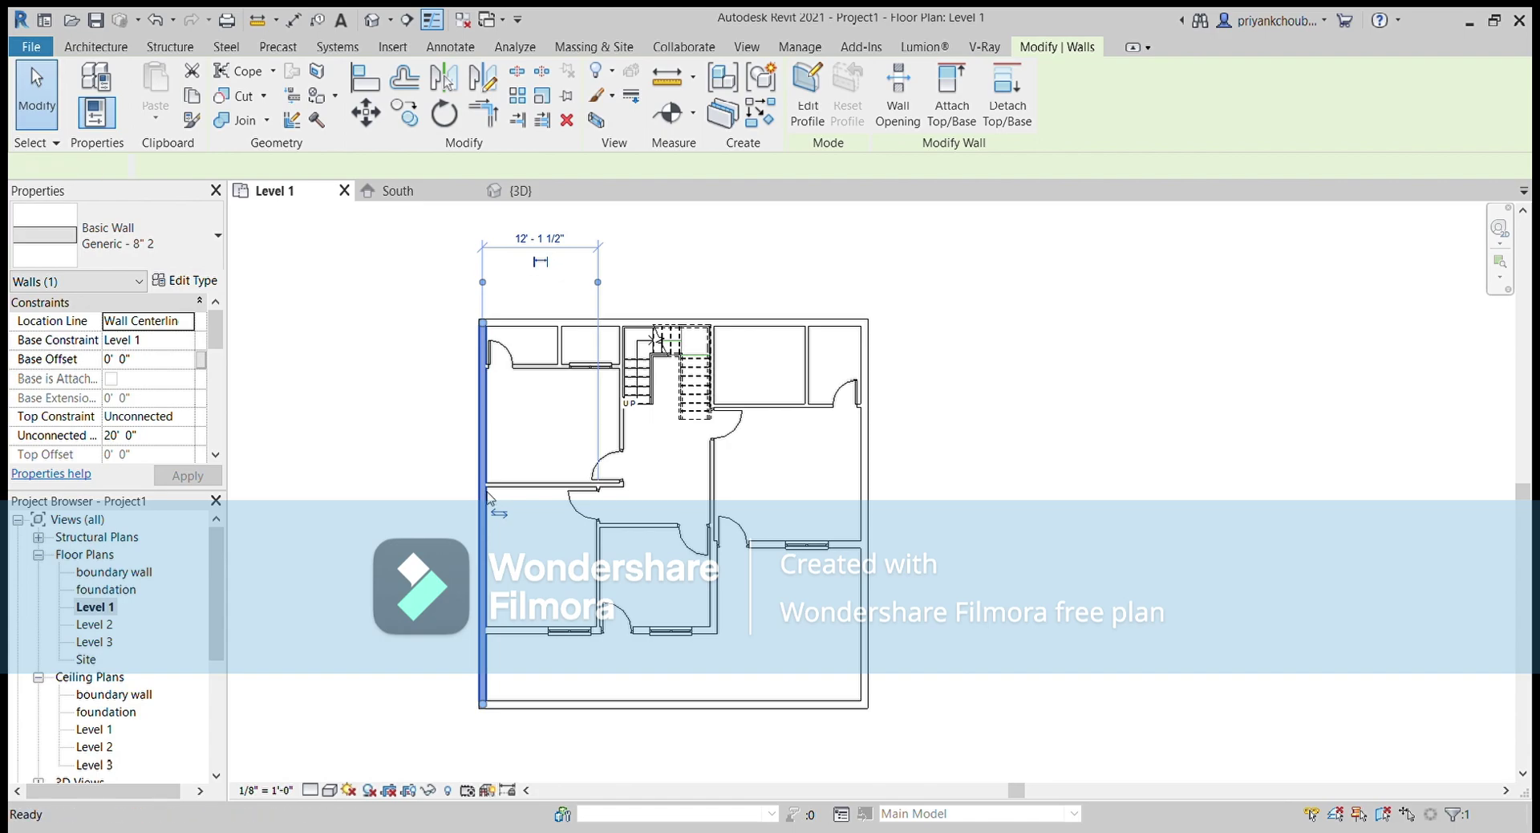
left_click(494, 498)
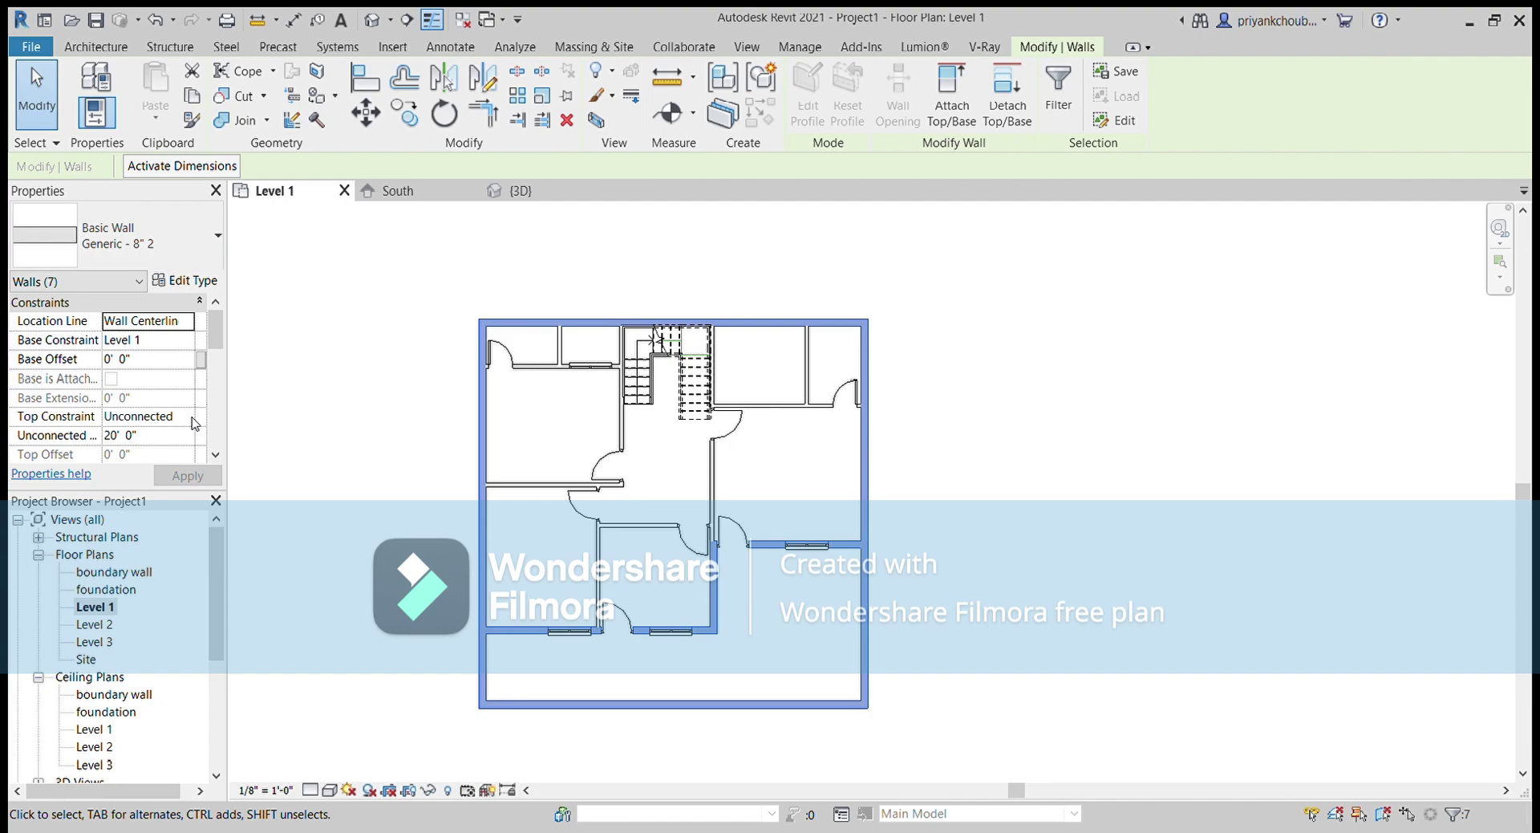
left_click(193, 423)
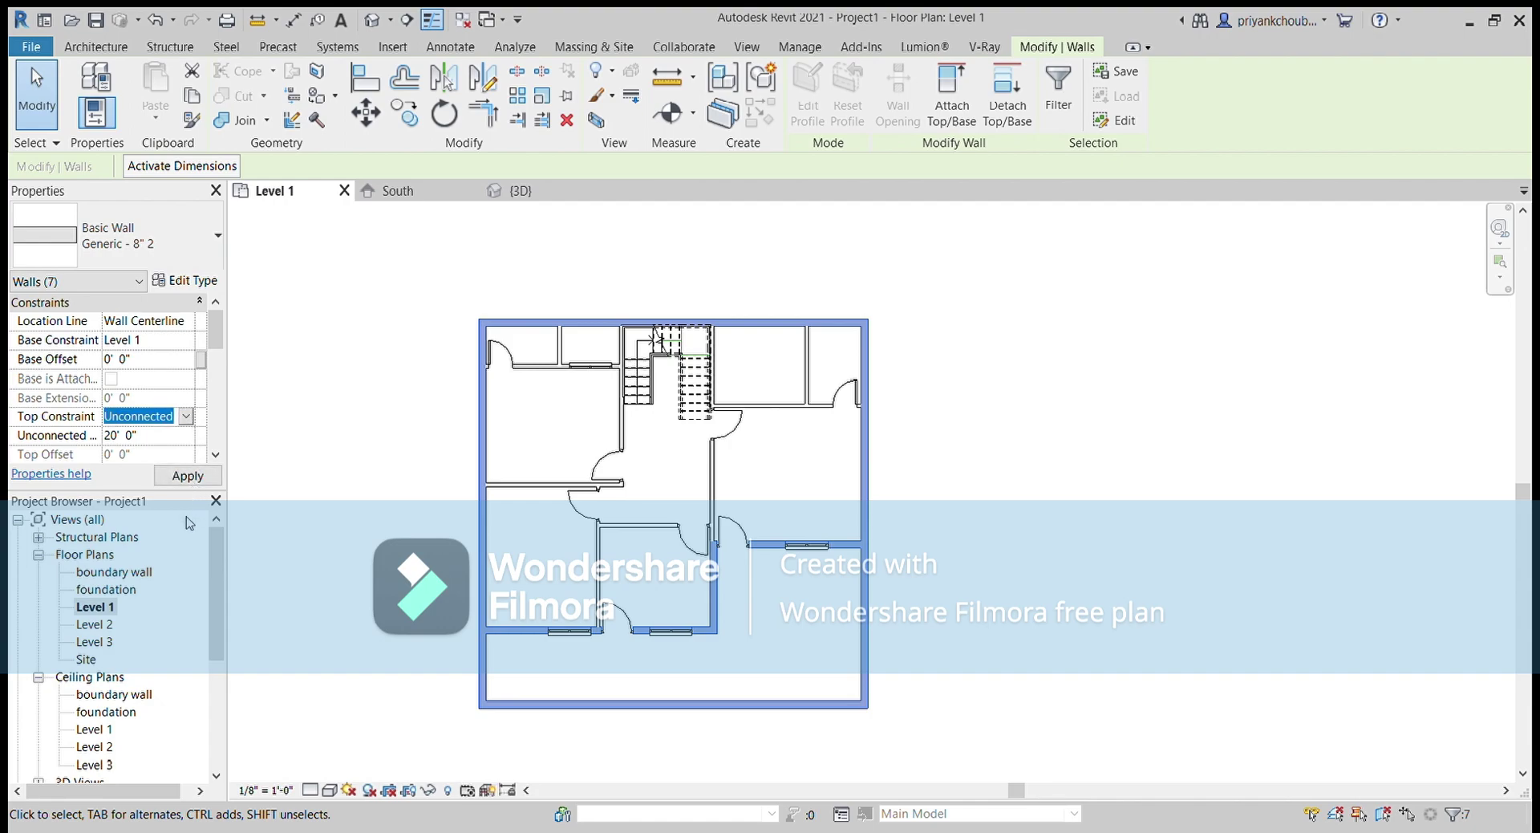
key("Down")
left_click(185, 475)
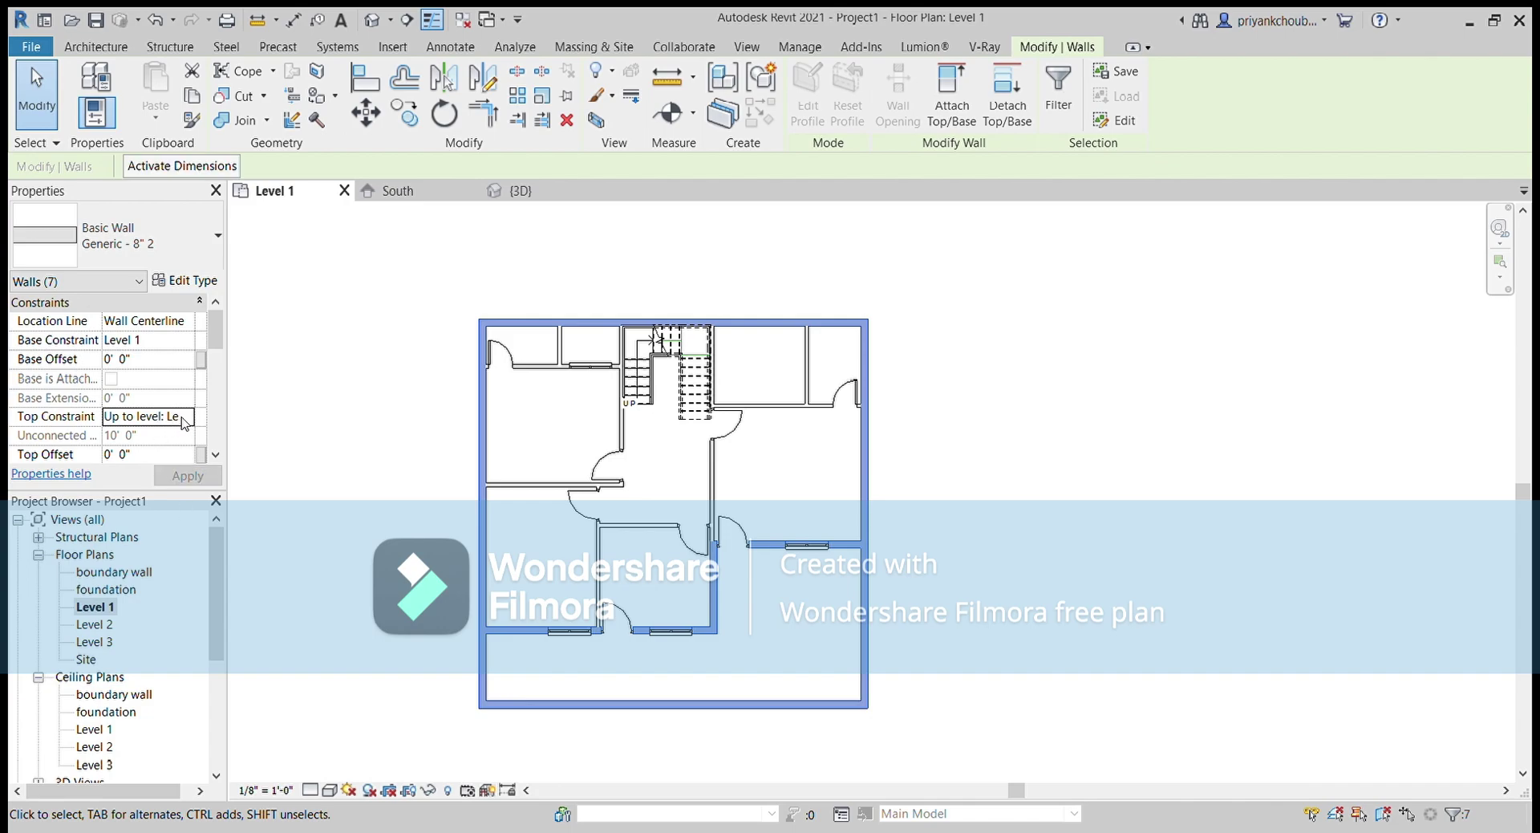
left_click(784, 651)
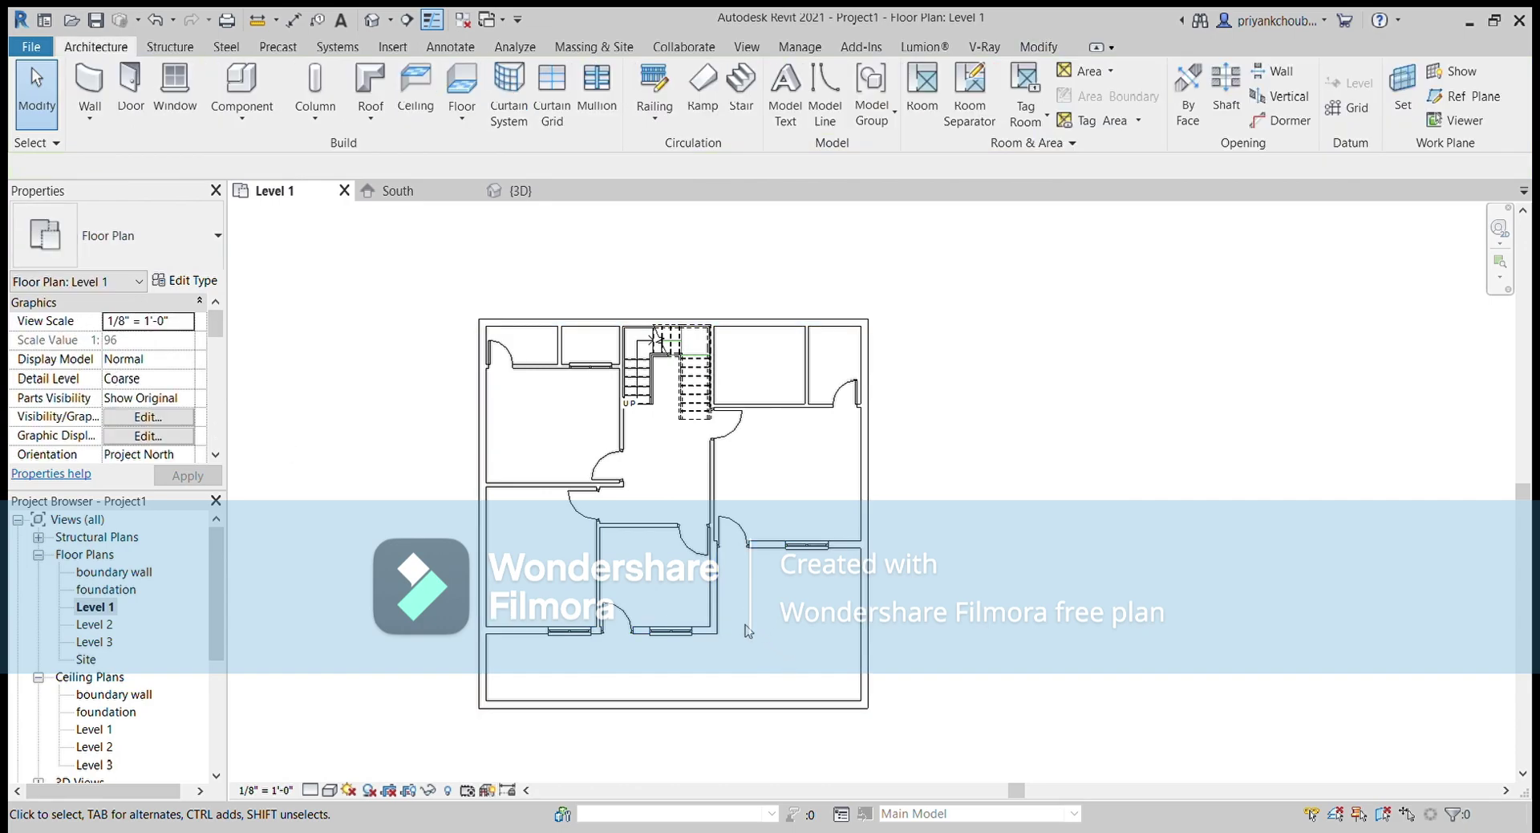
left_click(373, 24)
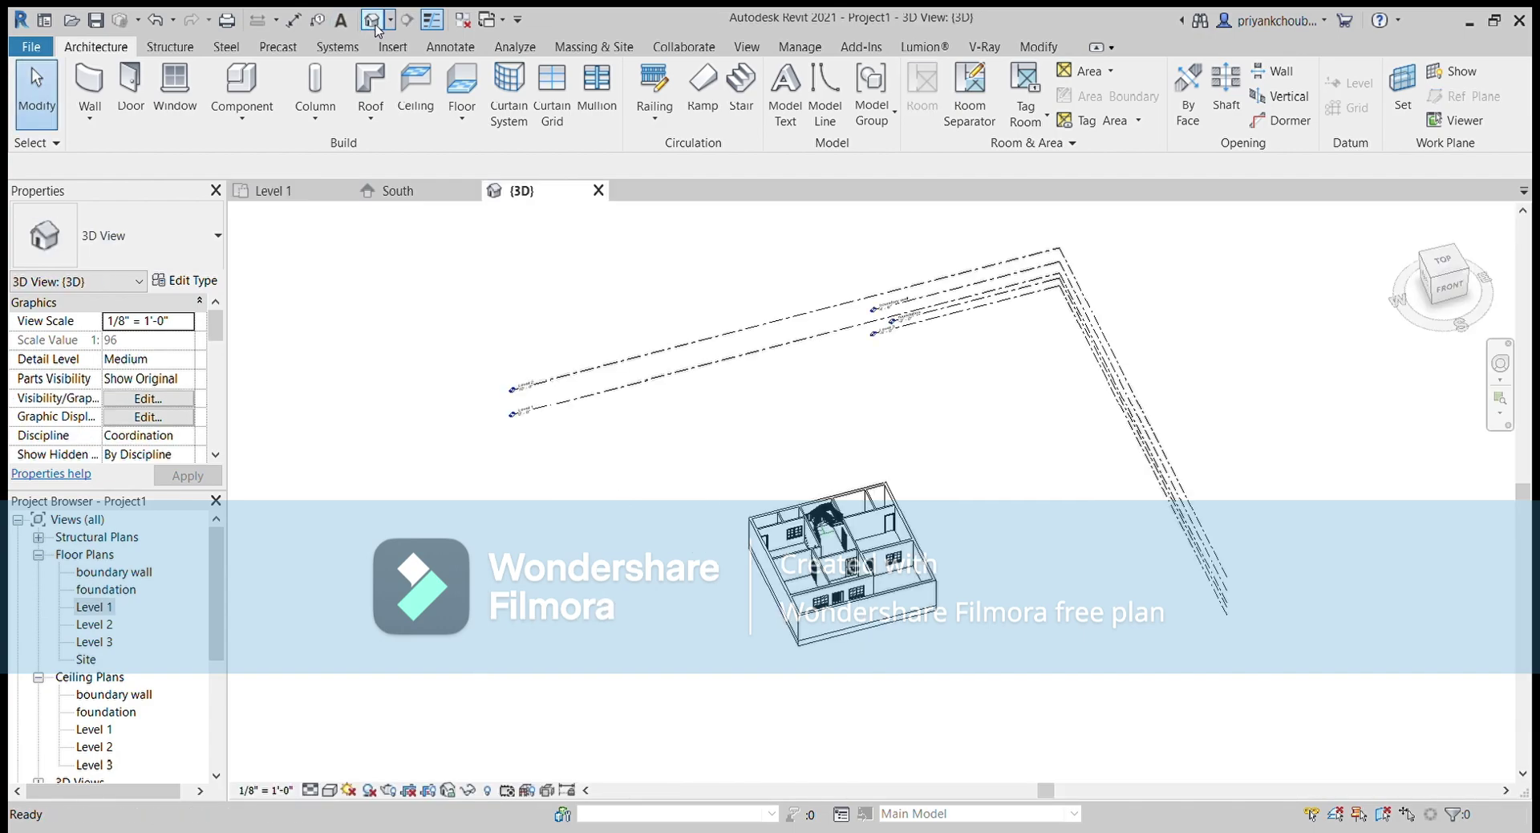
Zoom and orbit the 3D house to inspect another side, then reopen the Level 1 plan
scroll(892, 614, "up", 3)
scroll(892, 614, "up", 2)
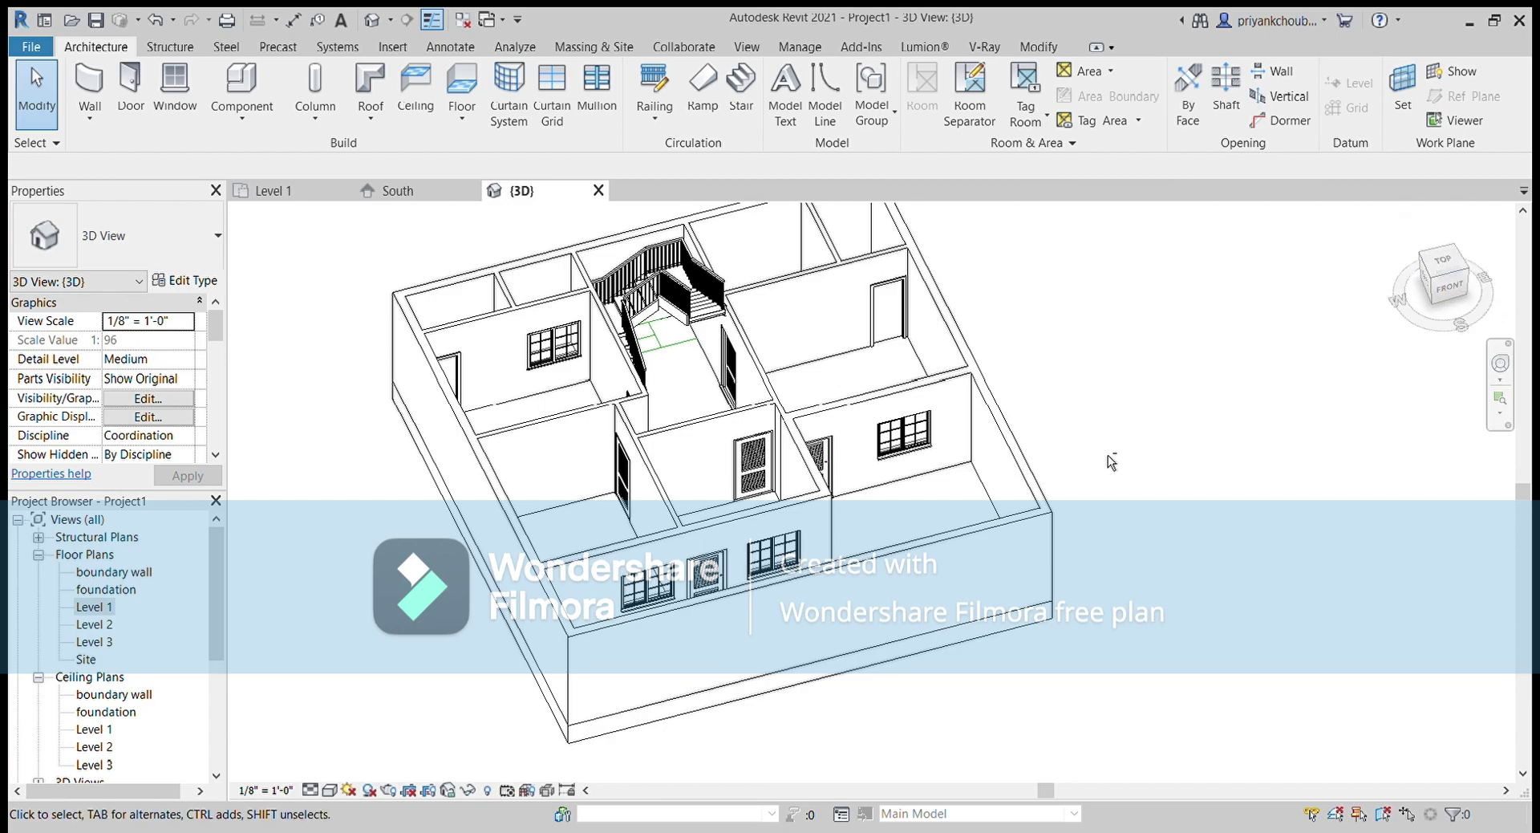
mouse_move(1111, 461)
middle_mouse_down("shift")
mouse_move(1256, 339)
mouse_move(994, 446)
middle_mouse_up("shift")
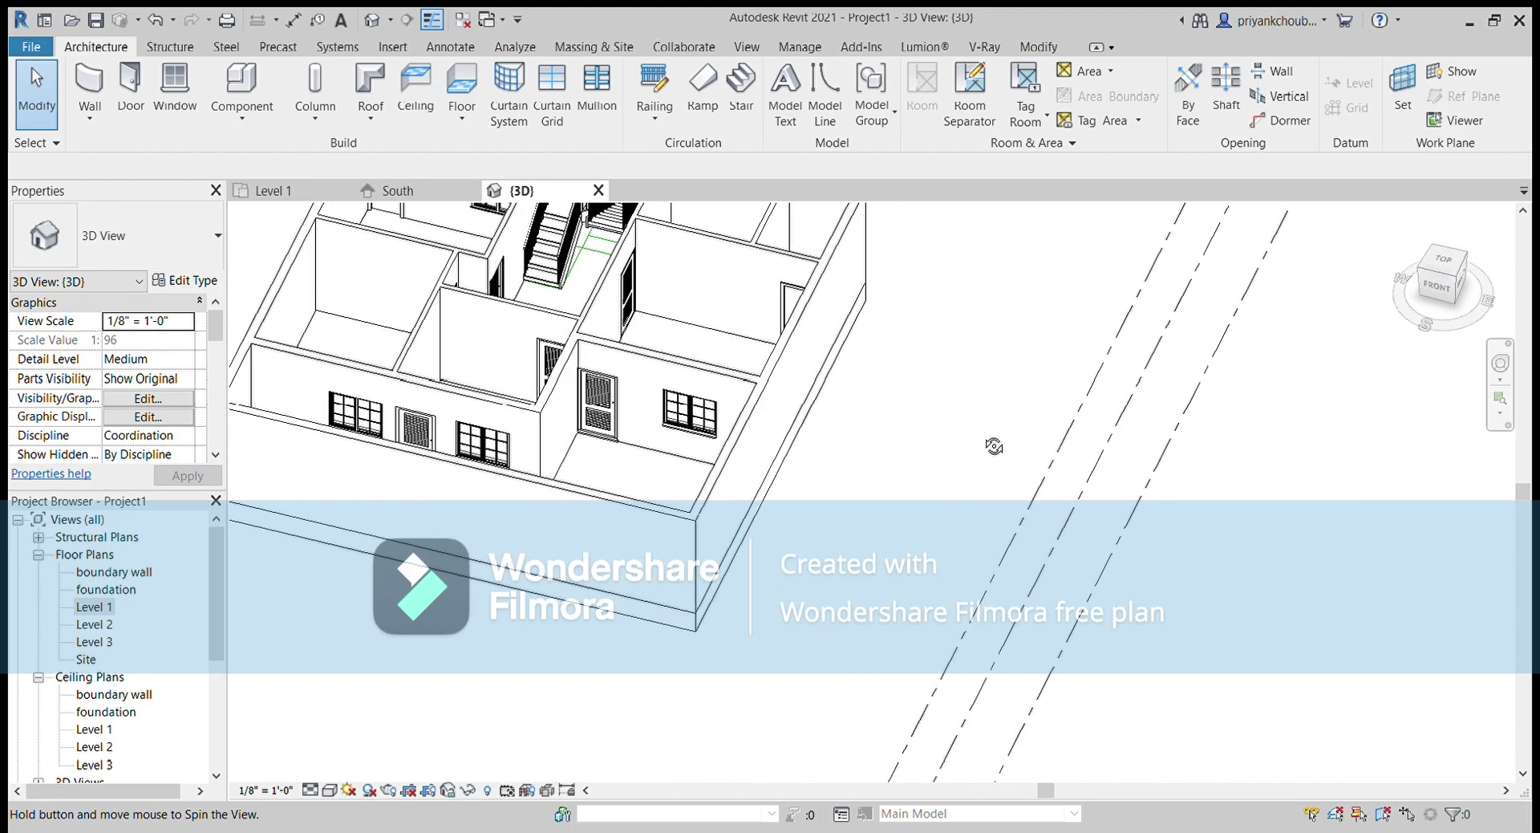
middle_click_drag(994, 446, 935, 430)
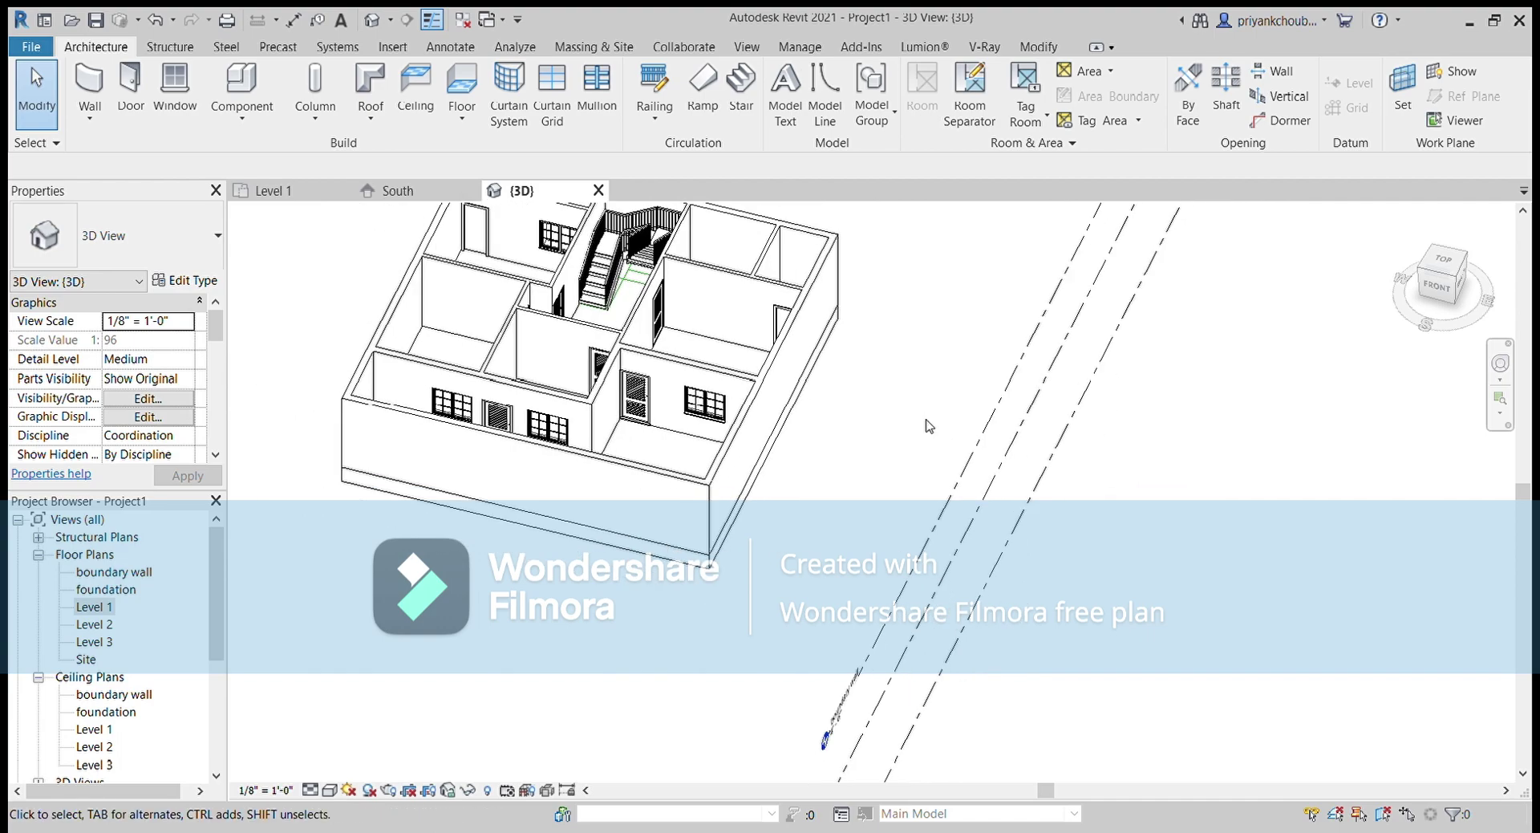
double_click(95, 607)
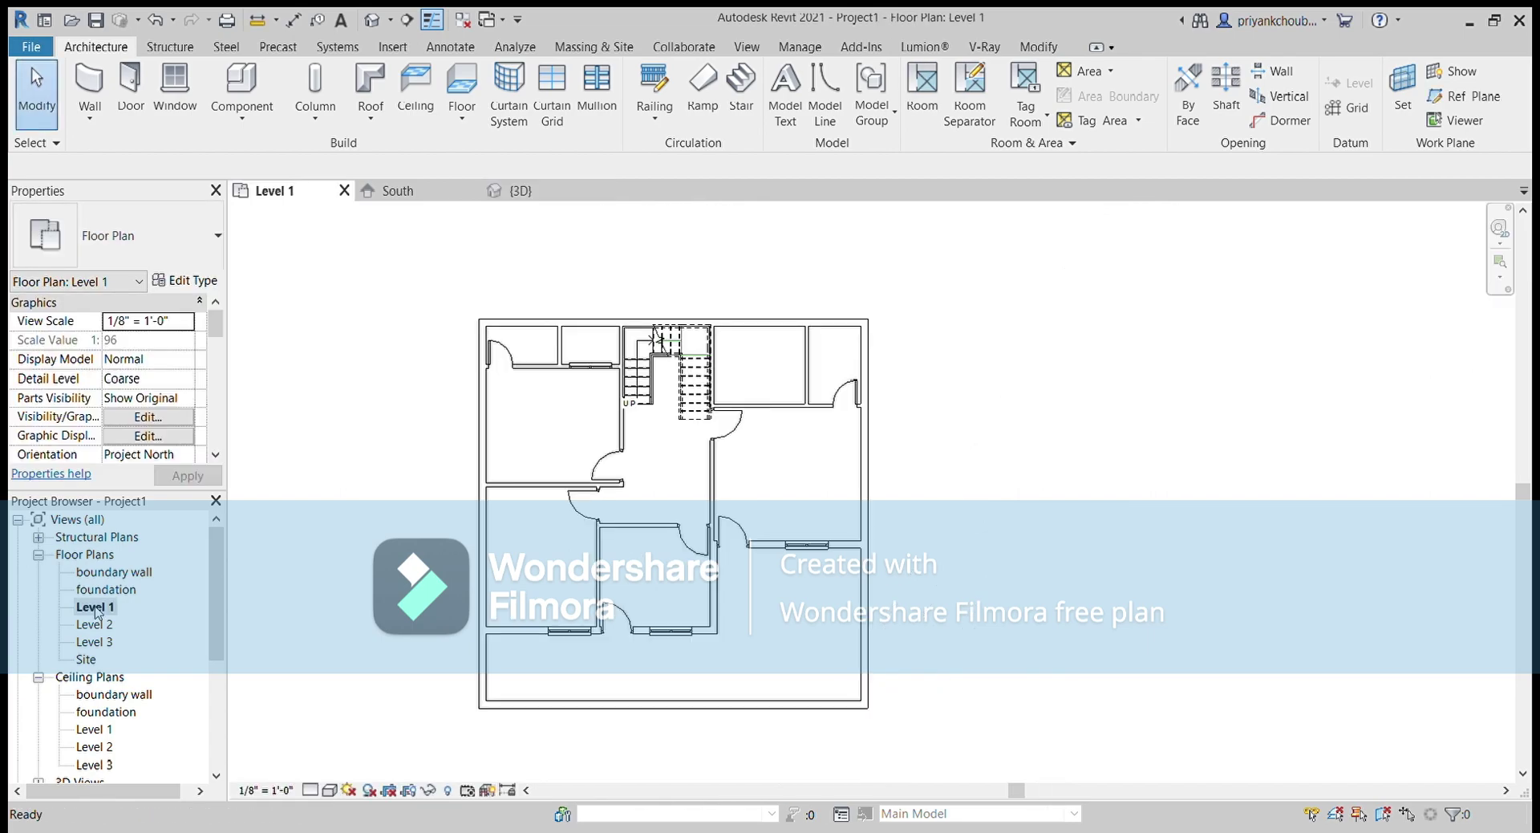
left_click(662, 706)
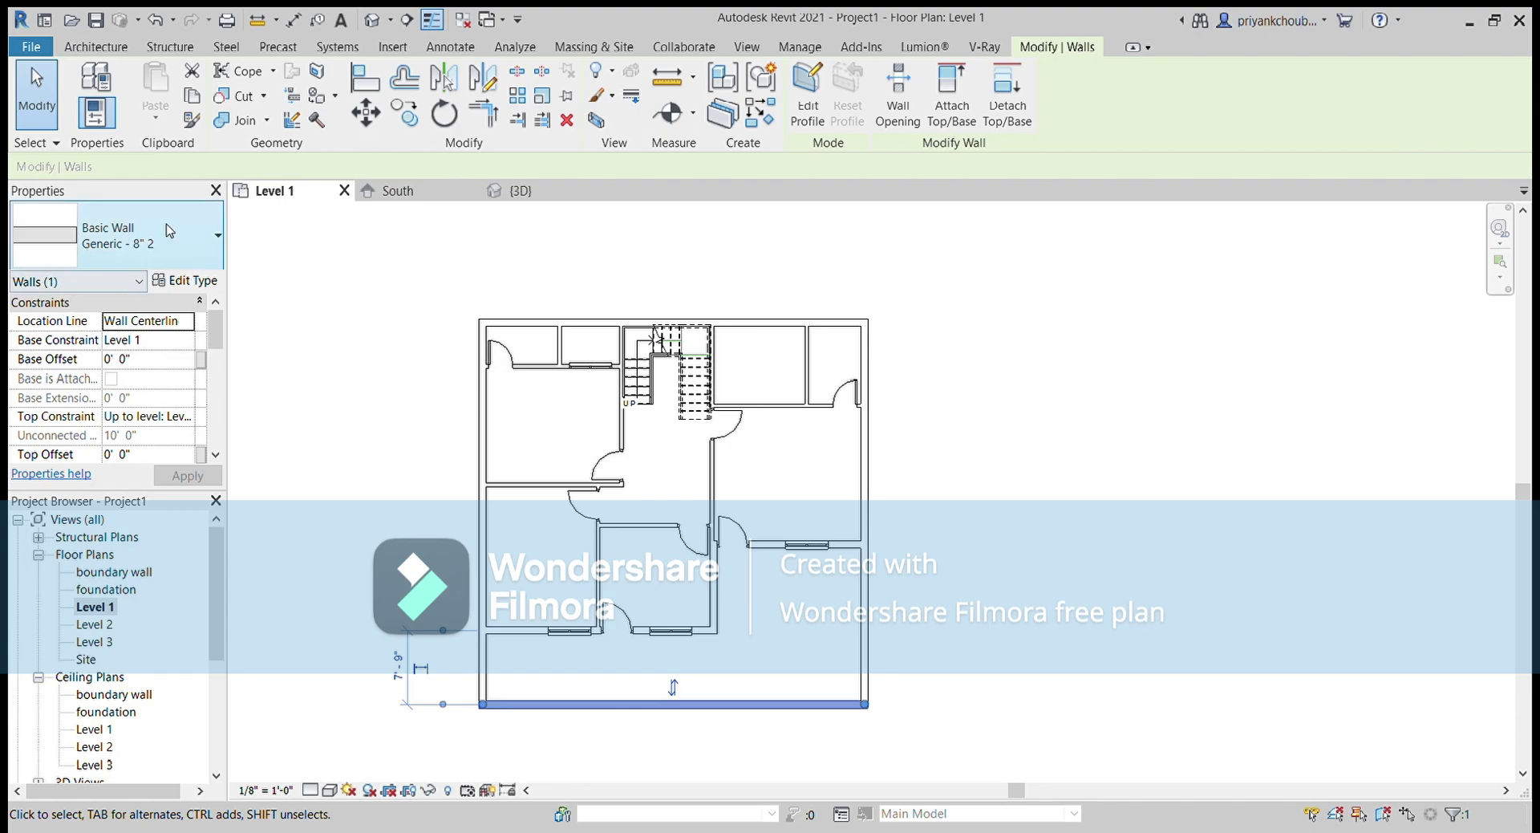
left_click(187, 423)
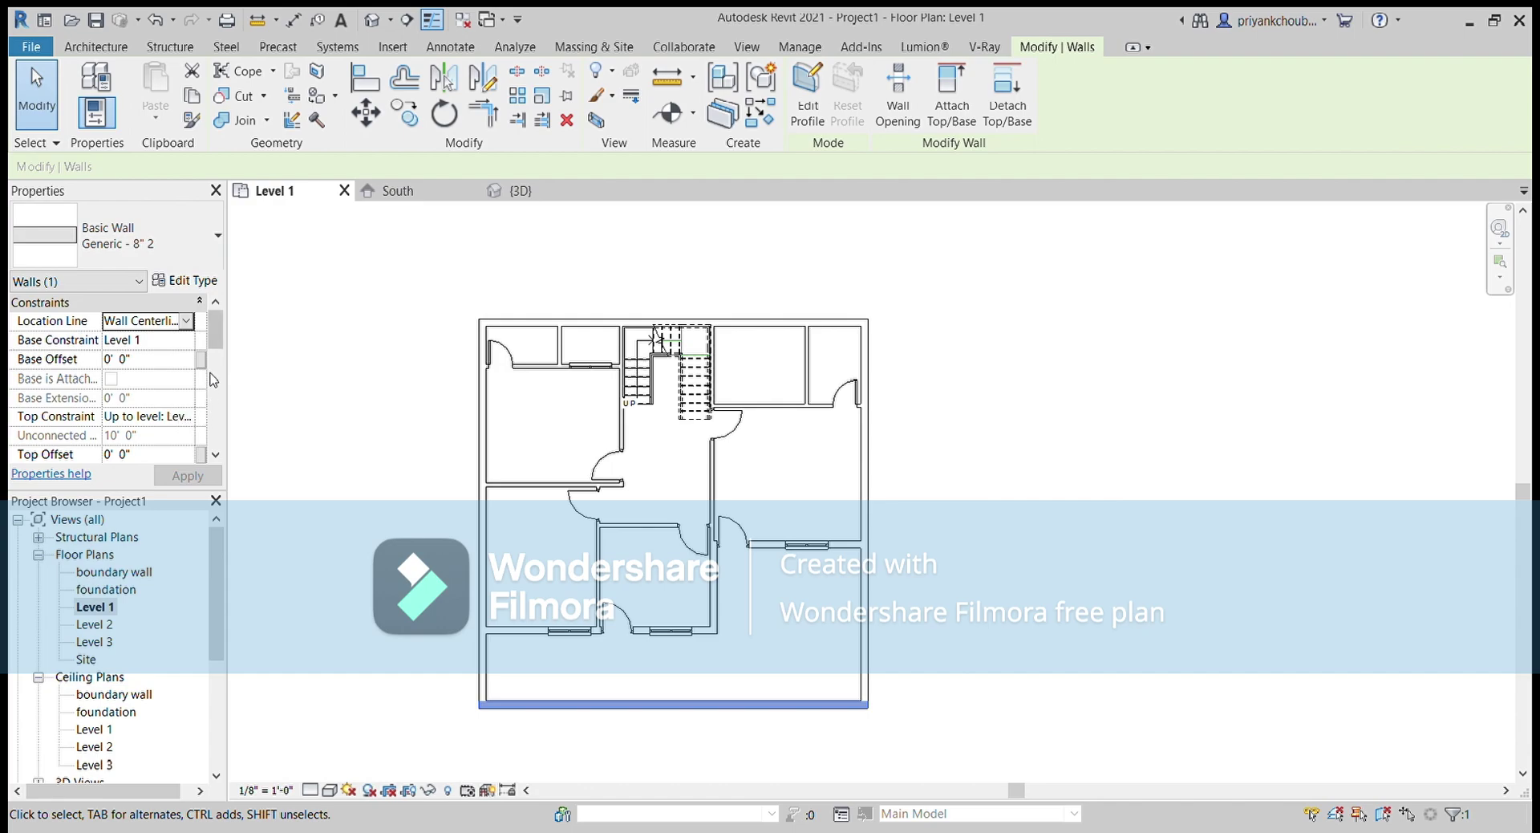
left_click_drag(215, 329, 215, 341)
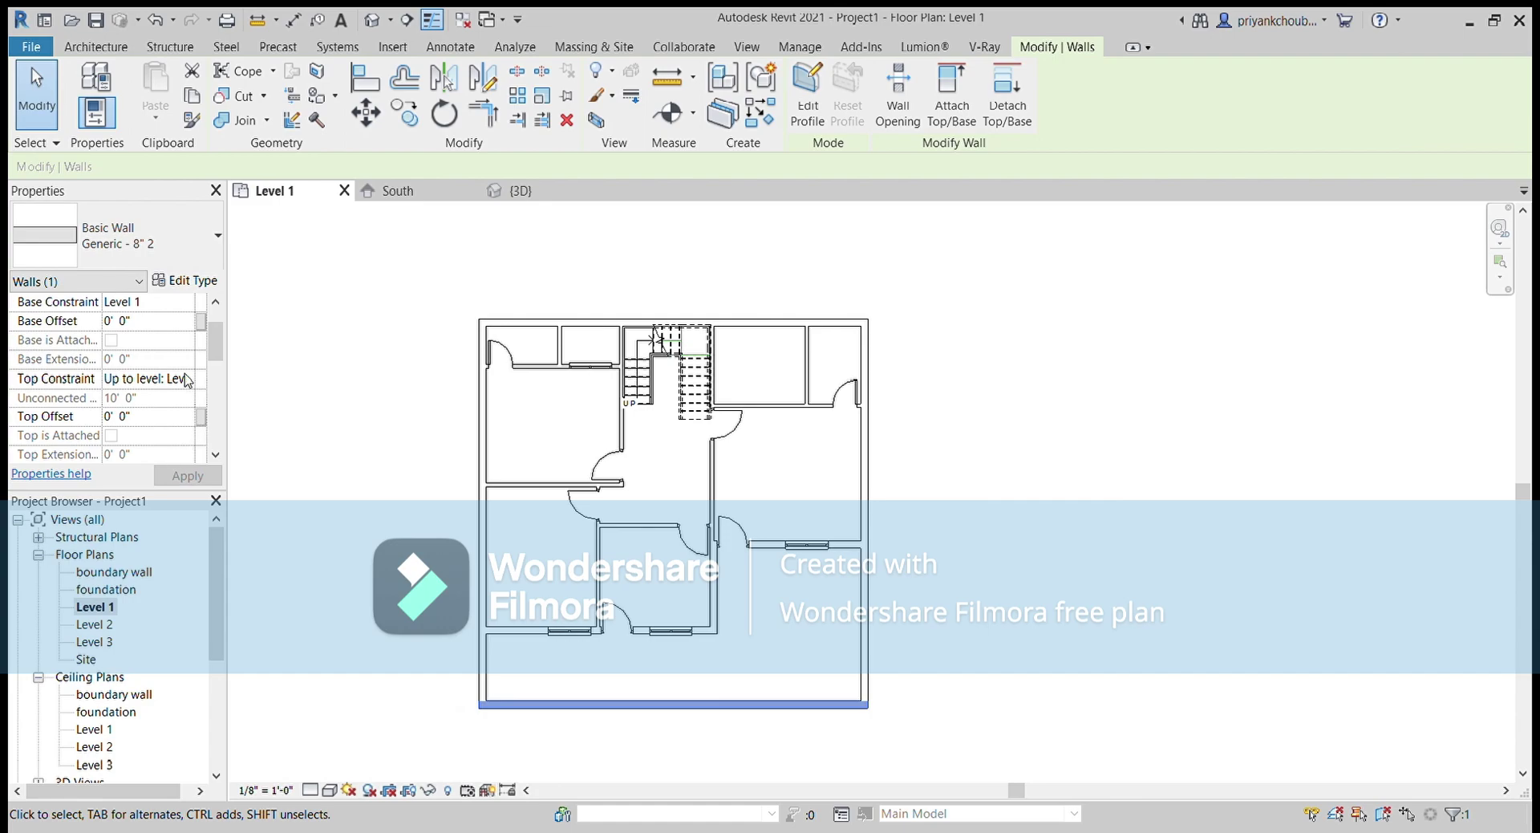
left_click(334, 337)
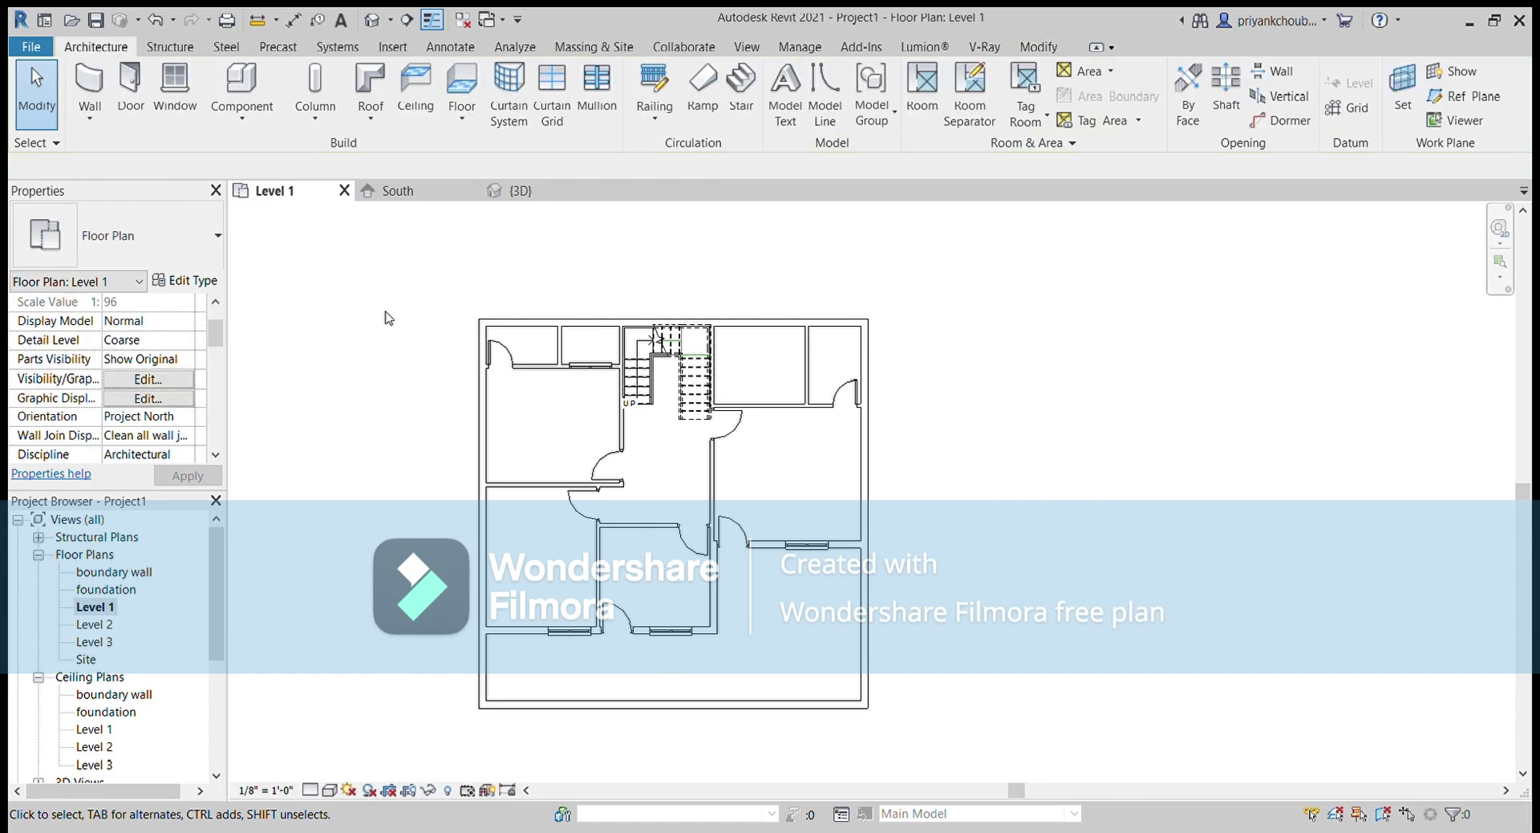
left_click(482, 411)
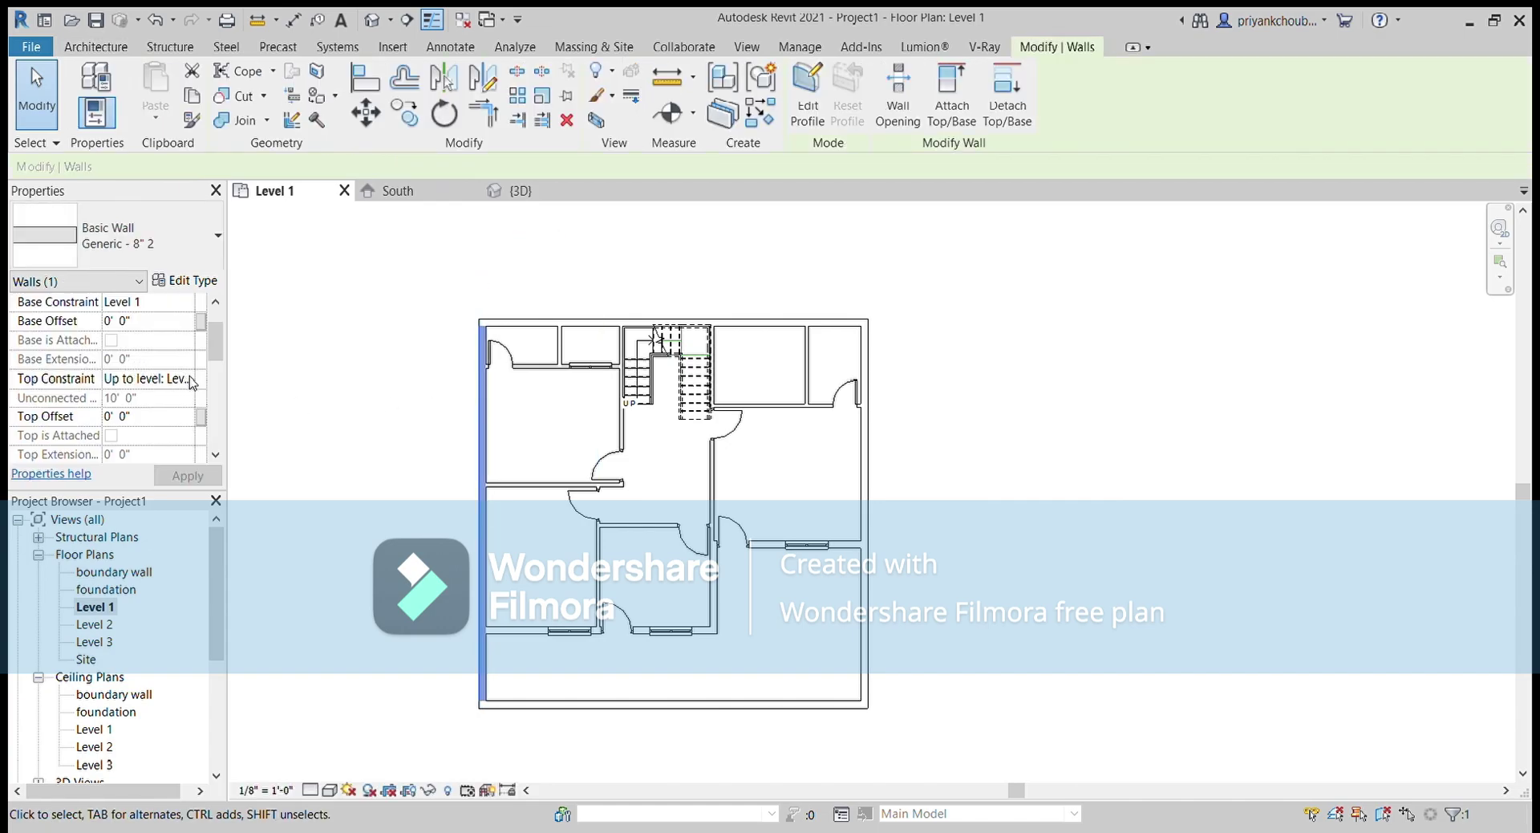
left_click(540, 371)
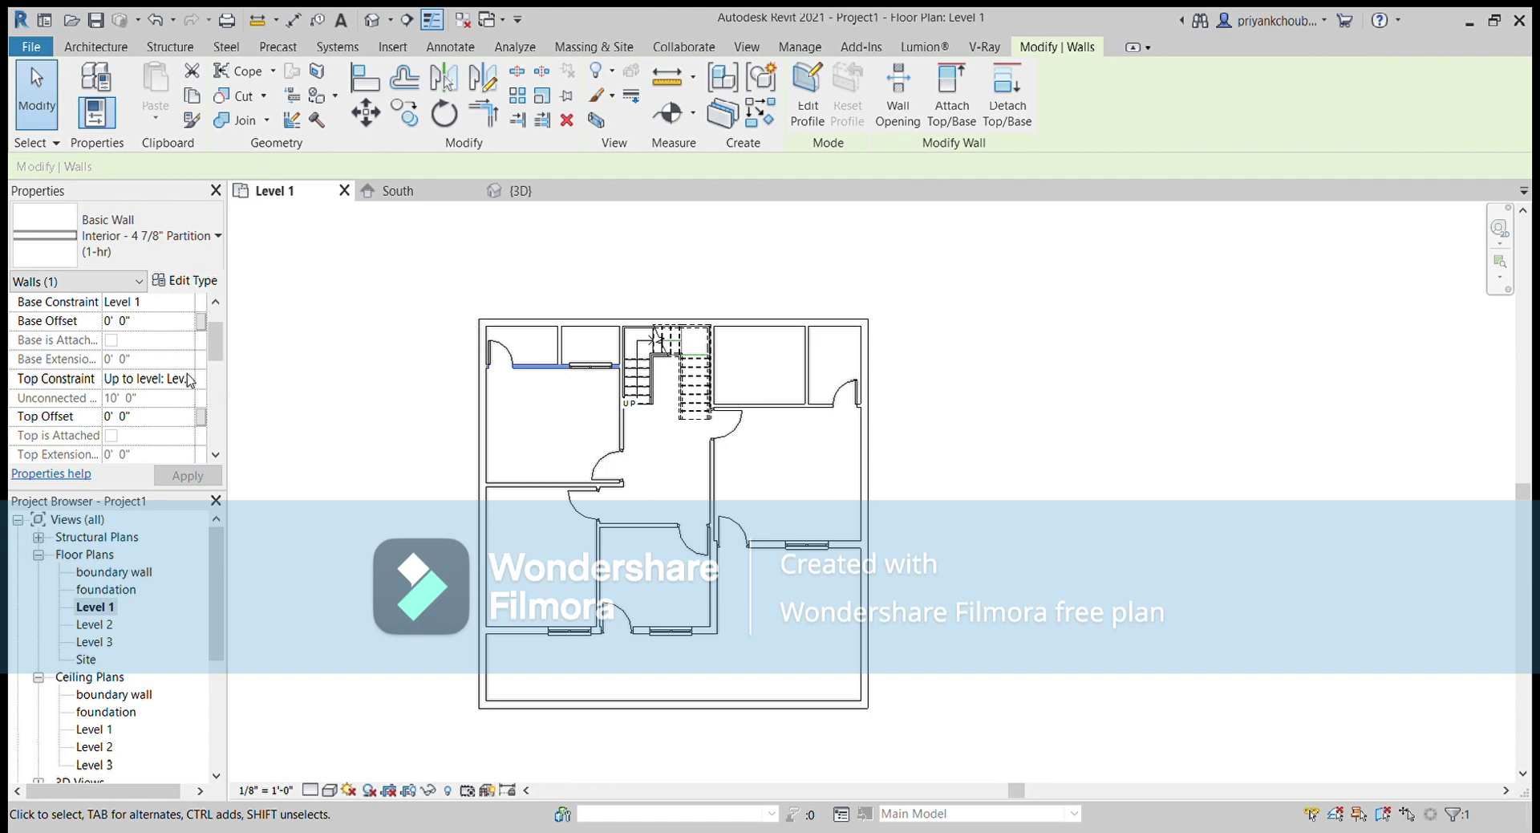
left_click(284, 353)
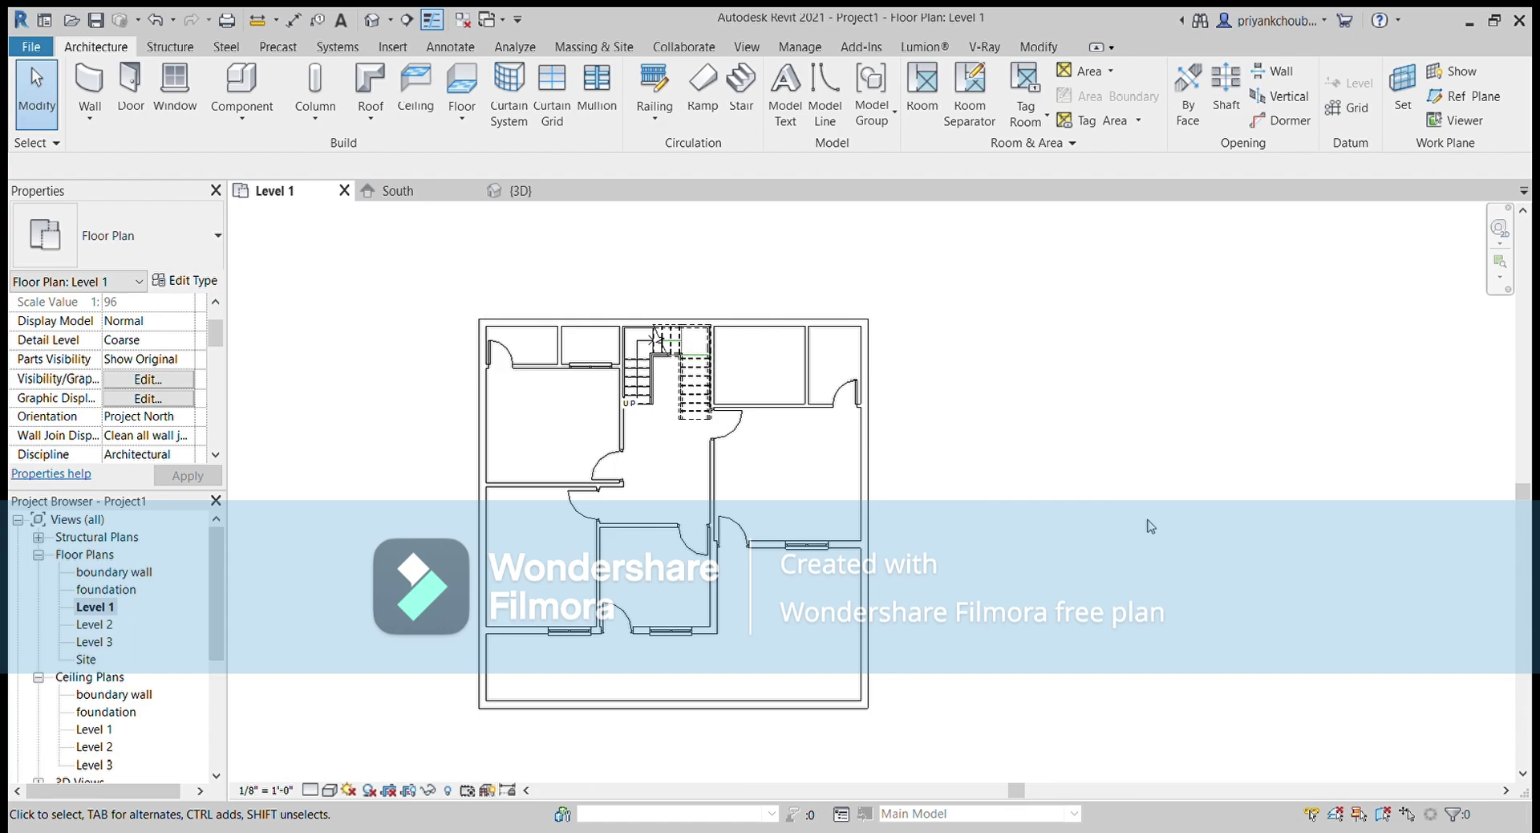
mouse_move(1201, 550)
middle_mouse_down()
mouse_move(1161, 544)
mouse_move(1153, 519)
middle_mouse_up()
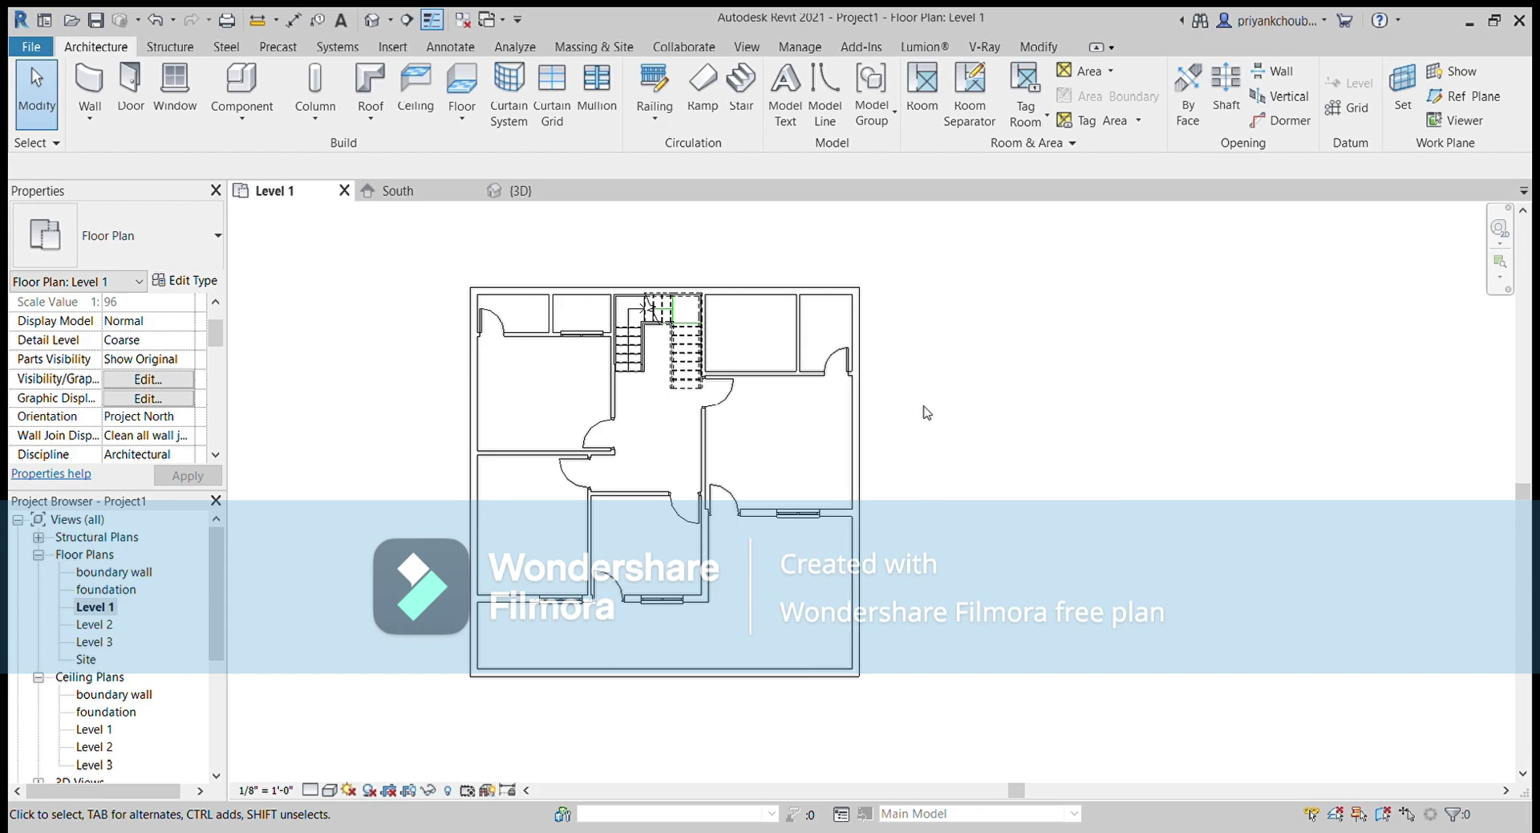
left_click(373, 20)
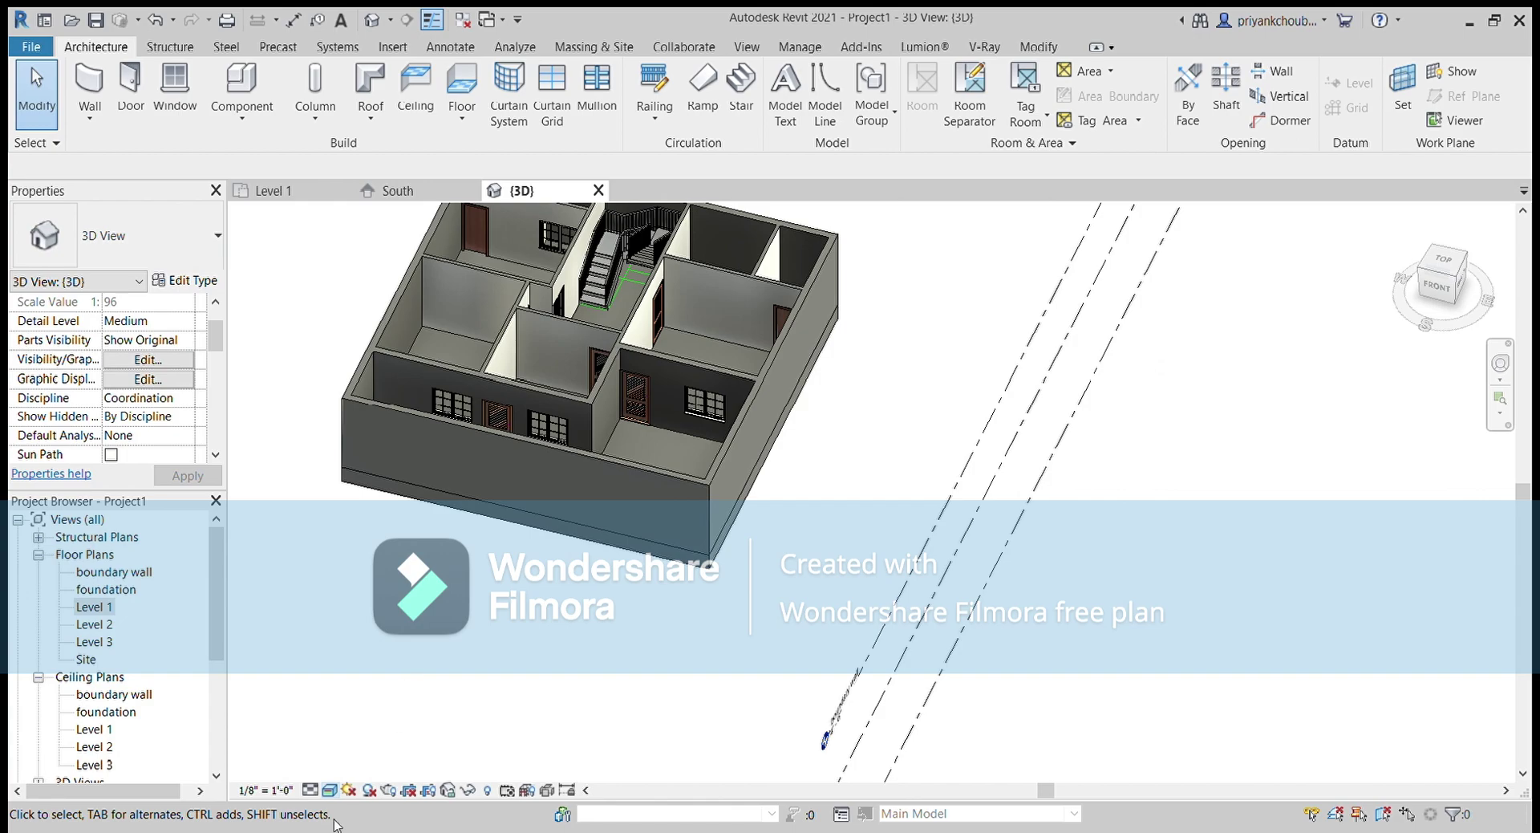
mouse_move(792, 593)
middle_mouse_down("shift")
mouse_move(720, 539)
mouse_move(842, 561)
middle_mouse_up("shift")
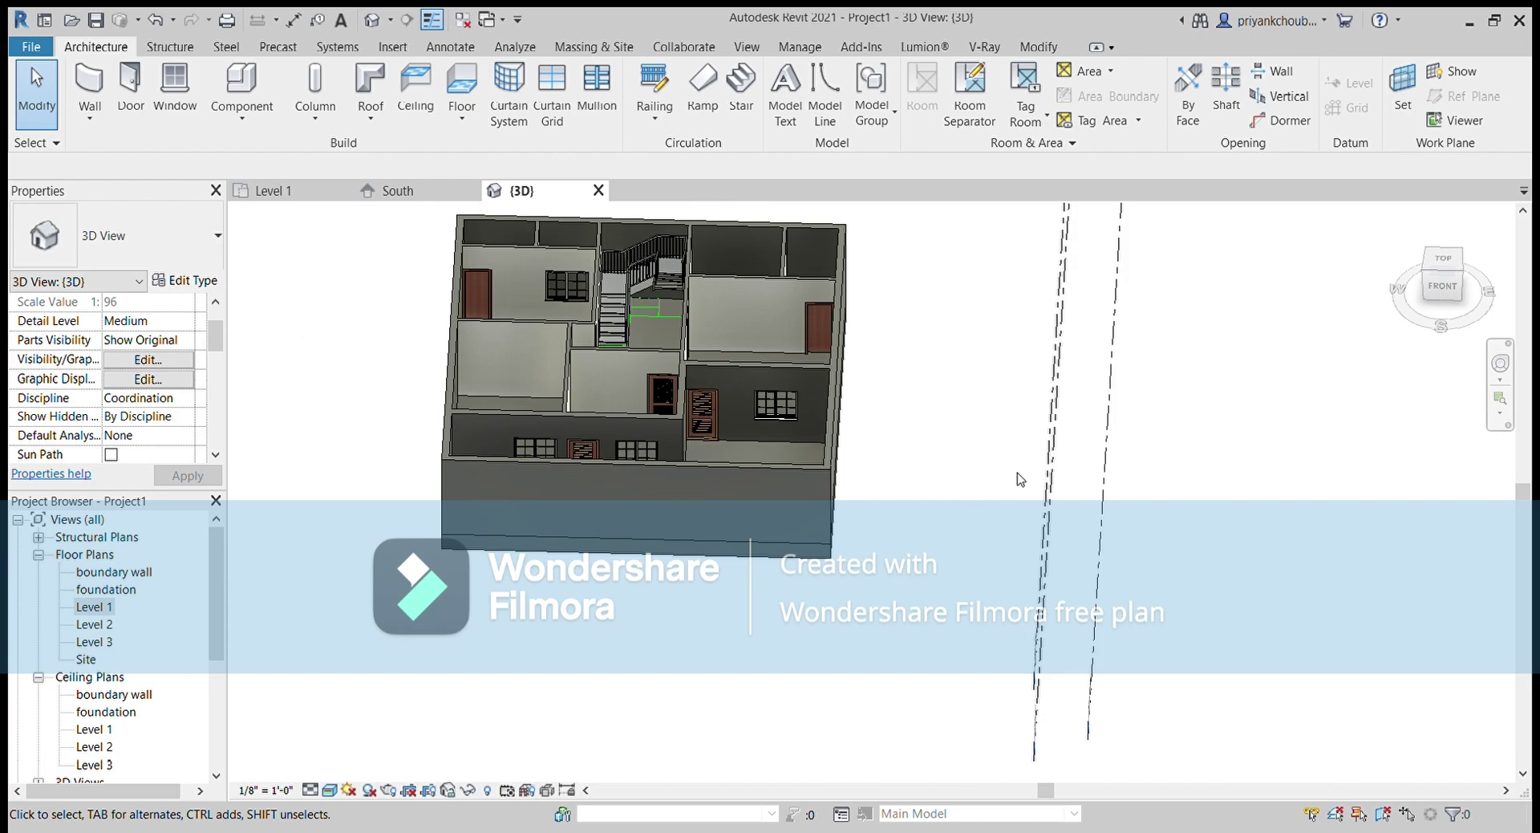
scroll(609, 416, "up", 5)
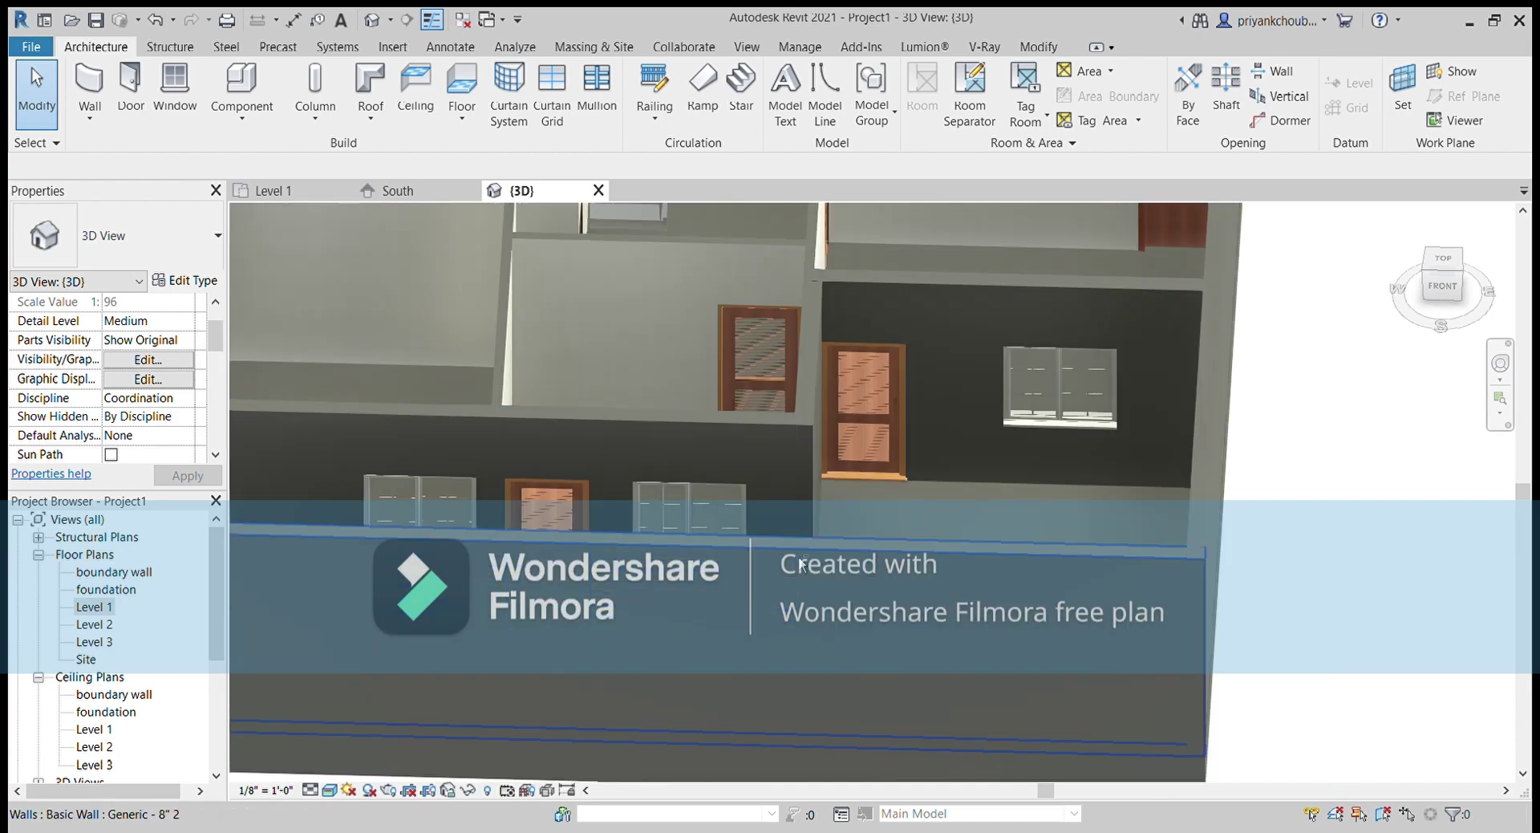
scroll(802, 565, "down", 5)
mouse_move(802, 566)
middle_mouse_down("shift")
mouse_move(935, 602)
mouse_move(1186, 486)
middle_mouse_up("shift")
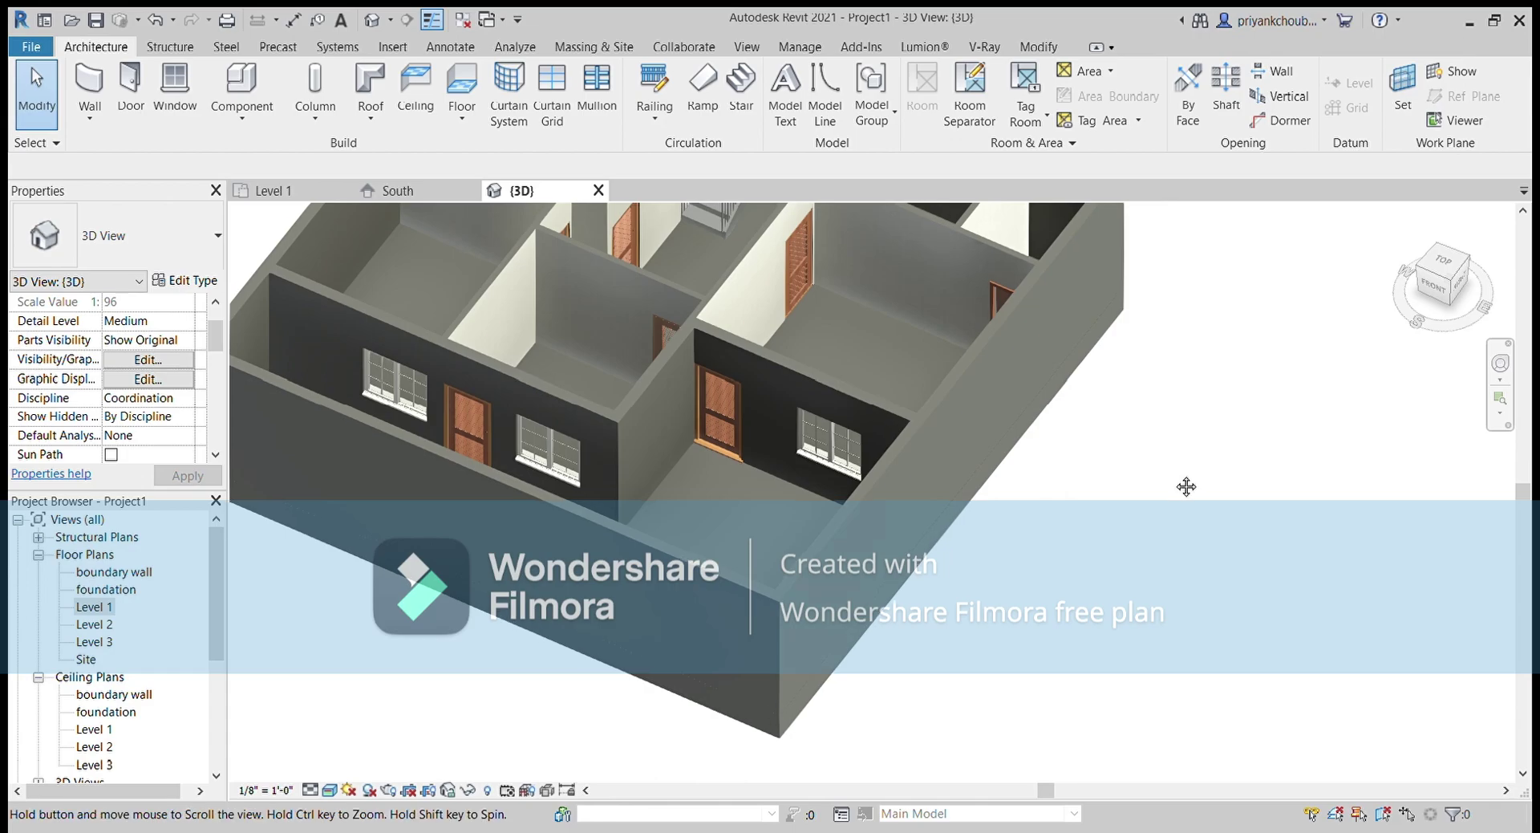
scroll(1187, 486, "down", 5)
mouse_move(1152, 698)
middle_mouse_down("shift")
mouse_move(1001, 612)
mouse_move(1207, 537)
mouse_move(1259, 595)
mouse_move(1100, 692)
mouse_move(1282, 660)
middle_mouse_up("shift")
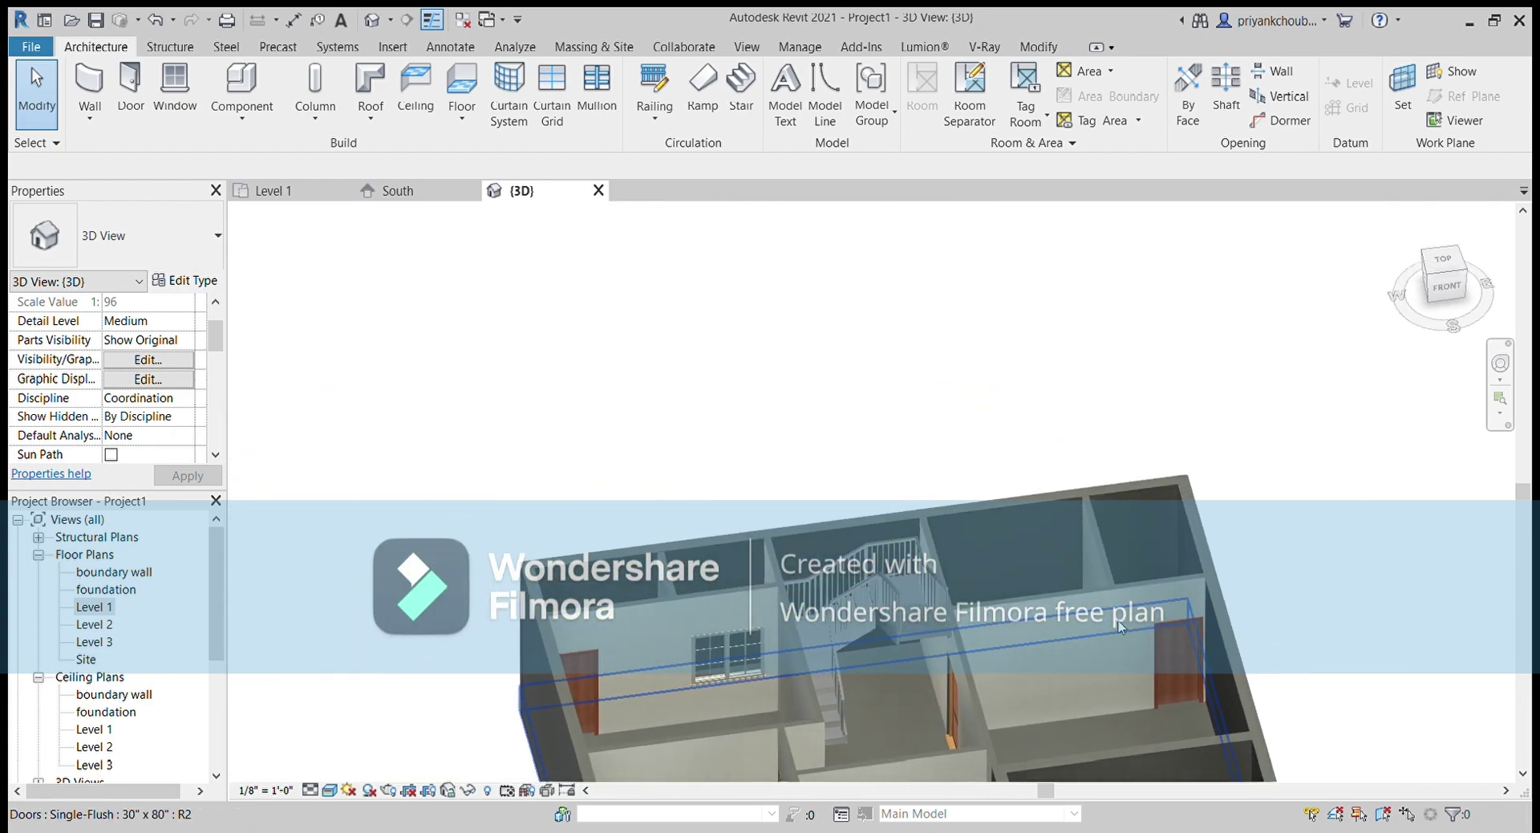
scroll(936, 549, "up", 1)
scroll(936, 548, "up", 1)
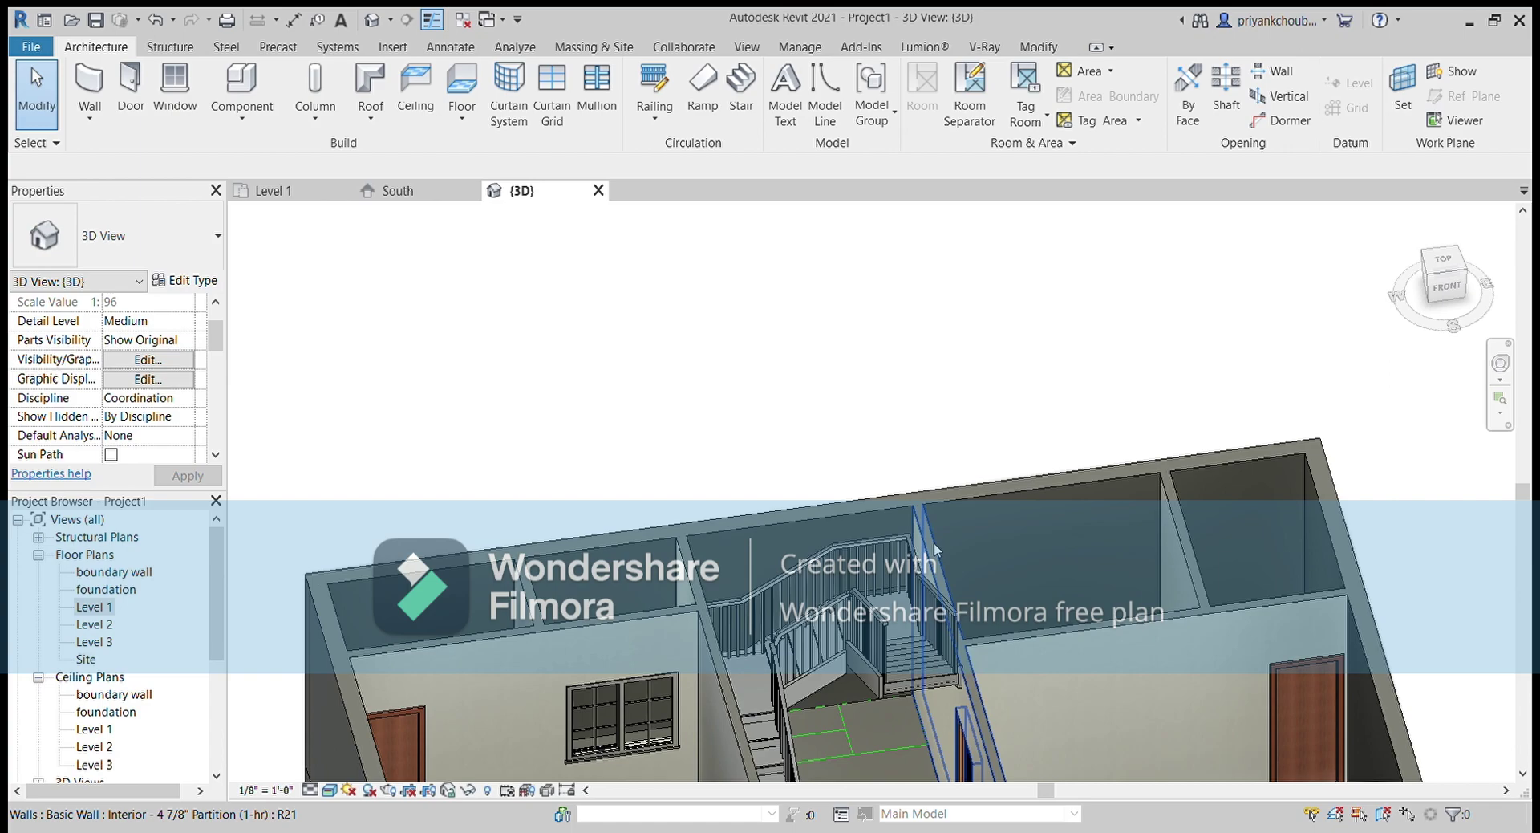
mouse_move(942, 552)
middle_mouse_down("shift")
mouse_move(723, 619)
mouse_move(690, 523)
middle_mouse_up("shift")
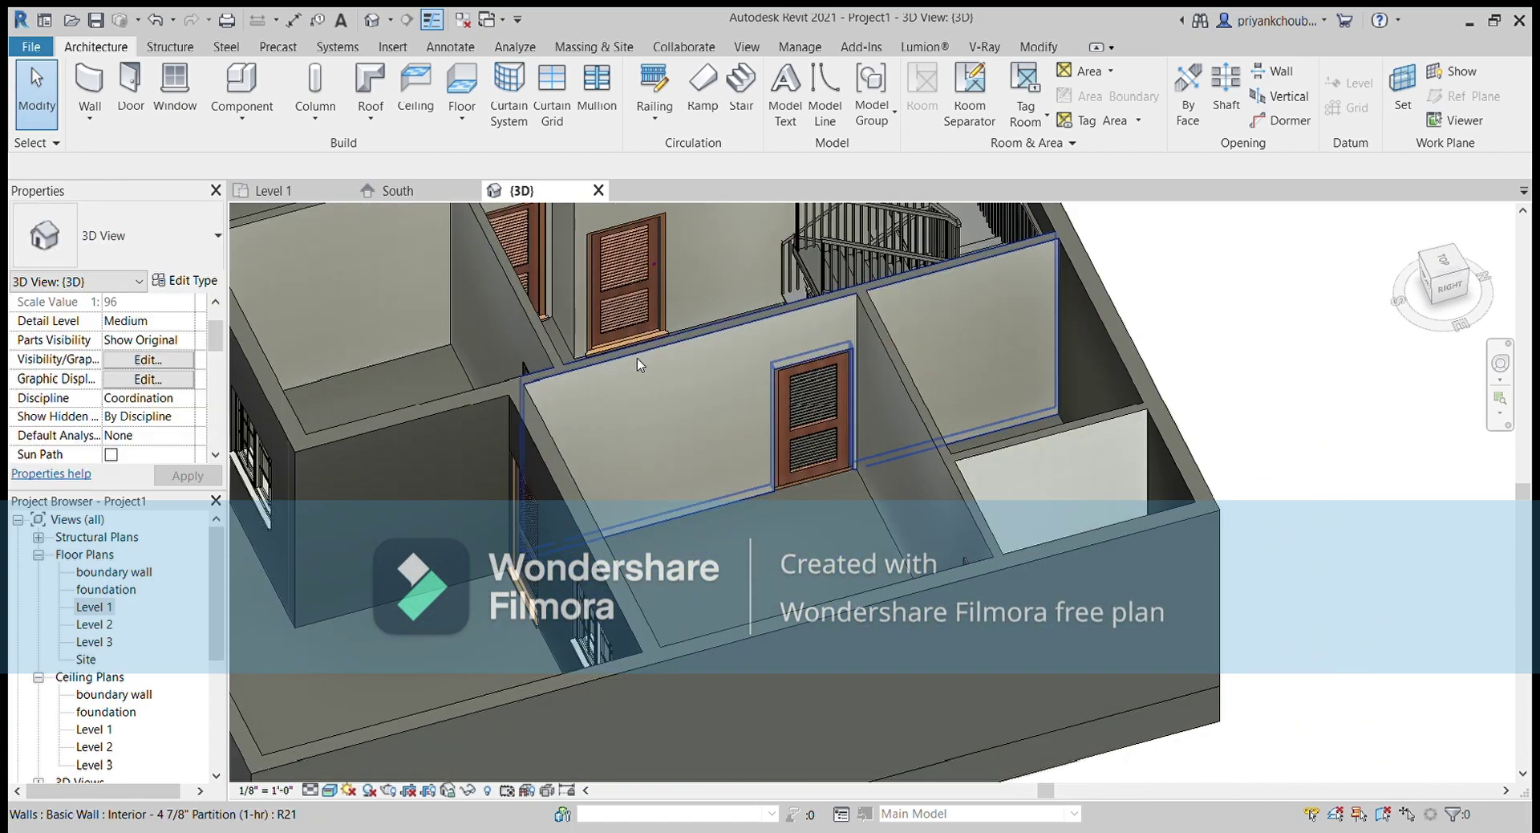
double_click(94, 608)
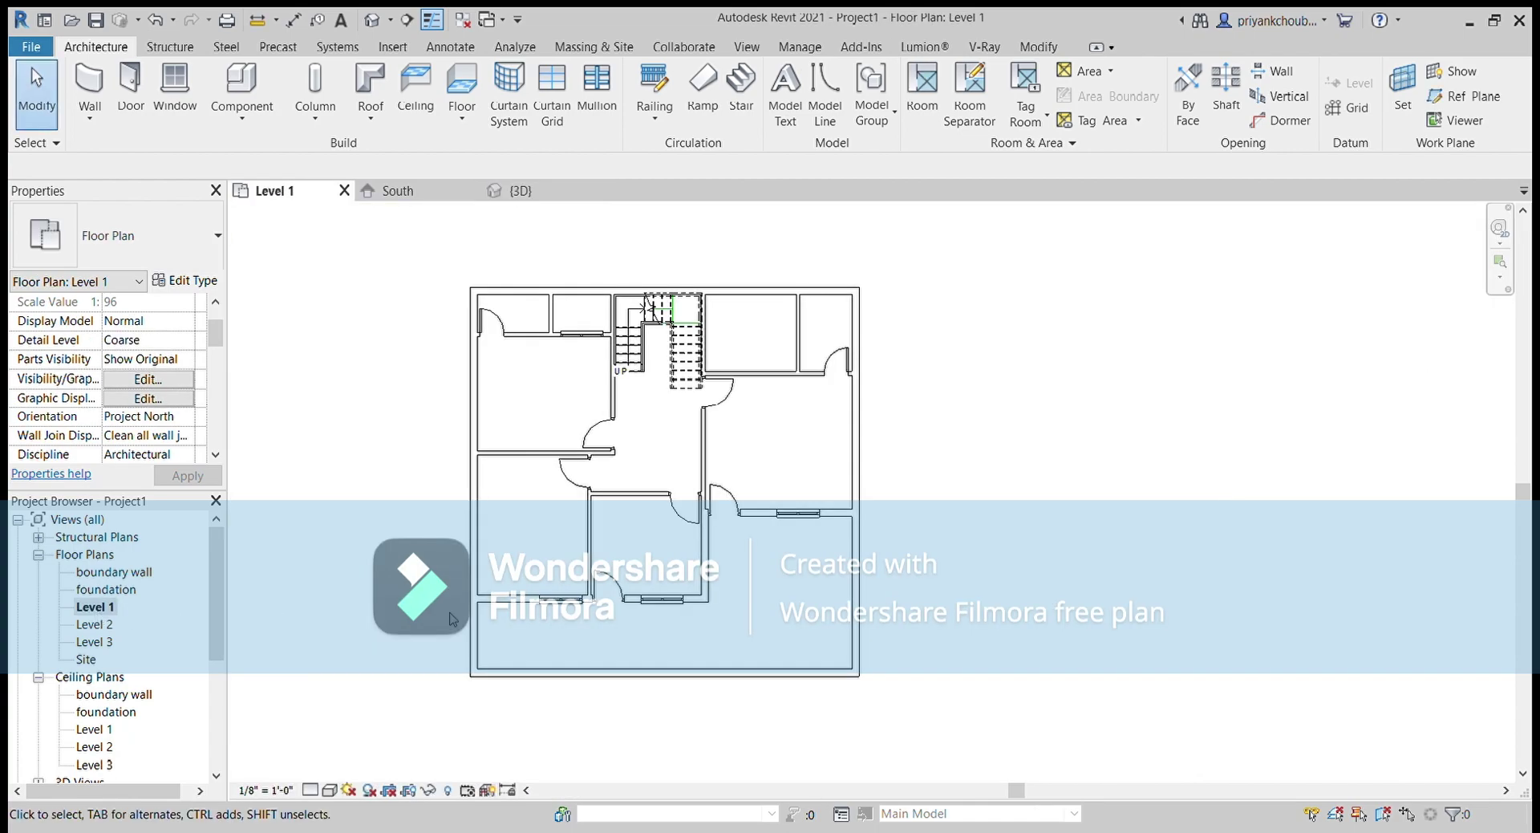
Shorten the interior wall to the right of the staircase by pulling its top end downward
scroll(716, 332, "up", 3)
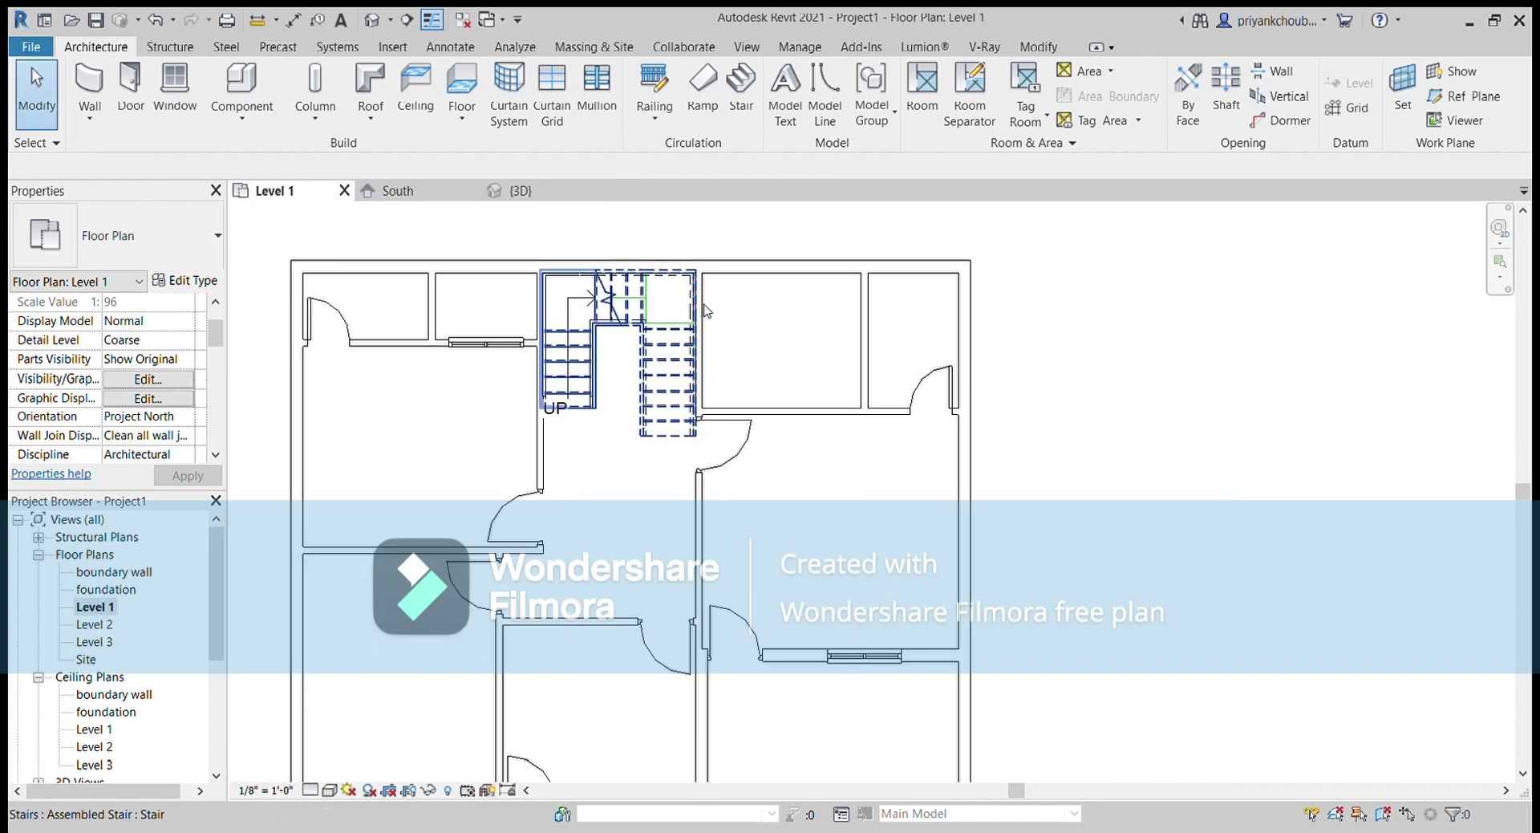
left_click(709, 310)
scroll(709, 310, "up", 2)
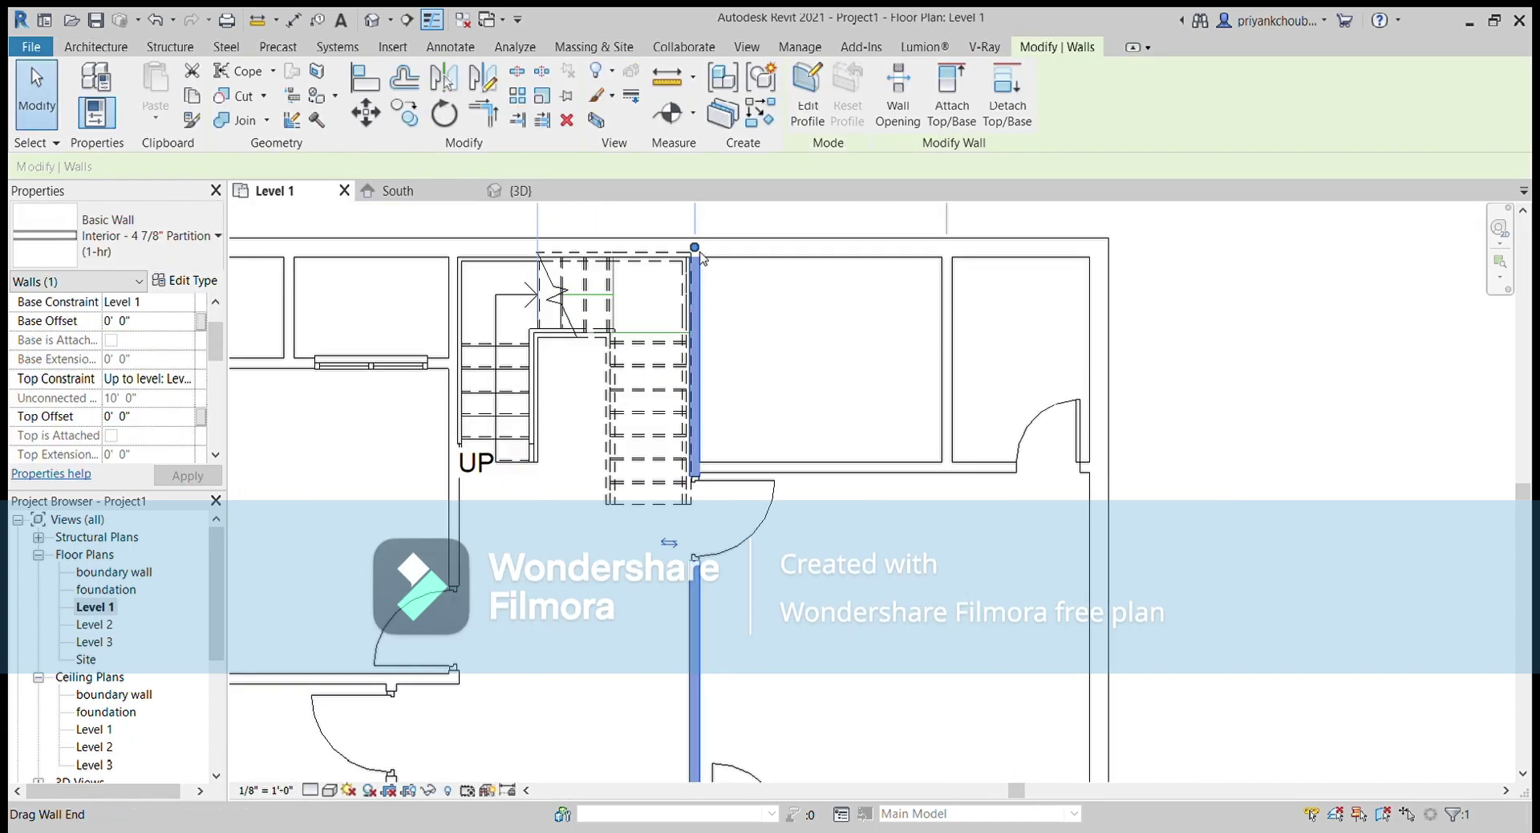
left_click_drag(696, 248, 713, 393)
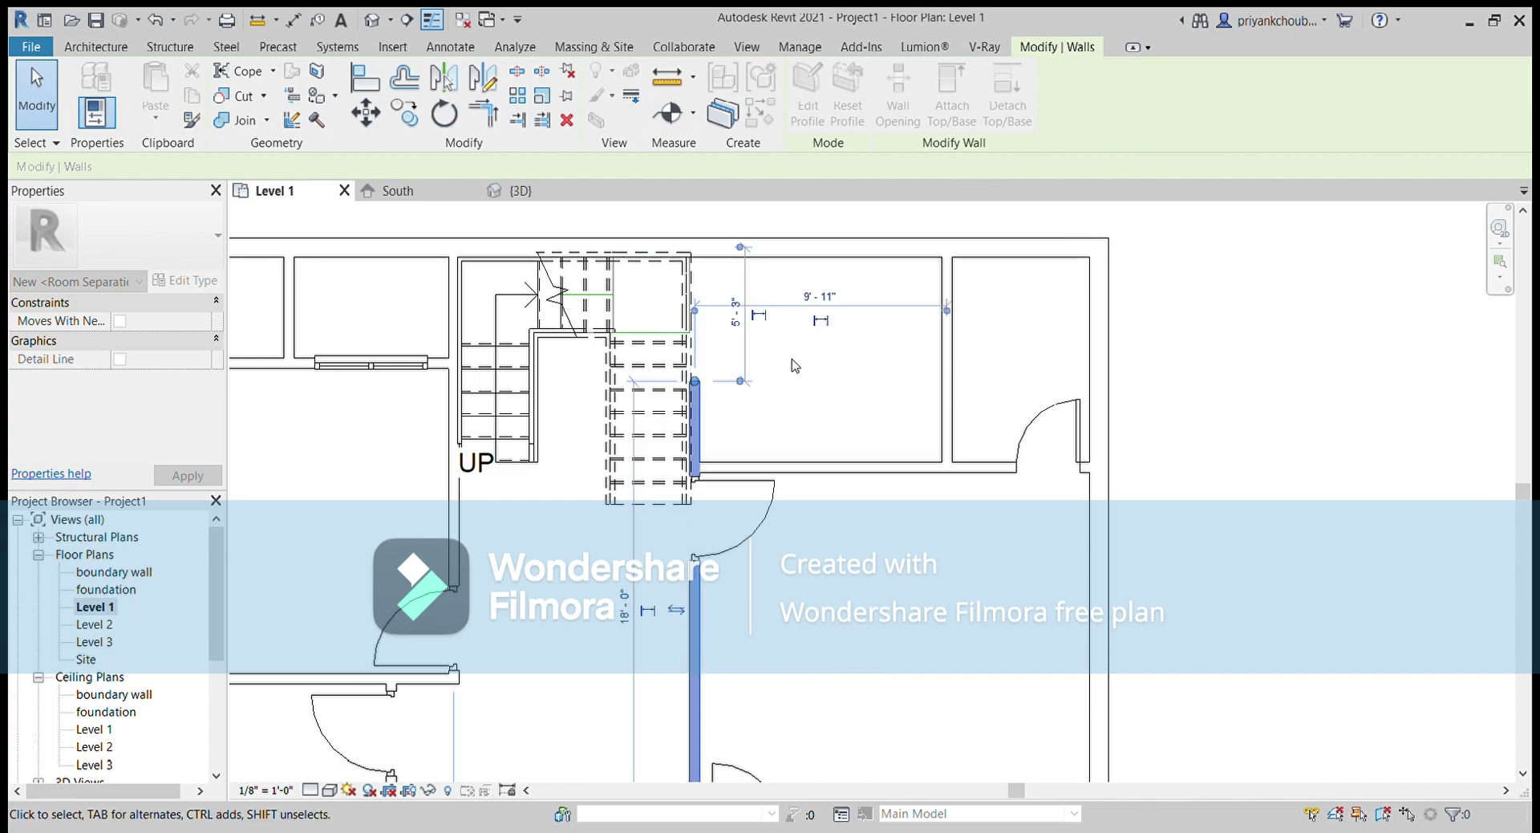
key("Escape")
scroll(890, 562, "down", 1)
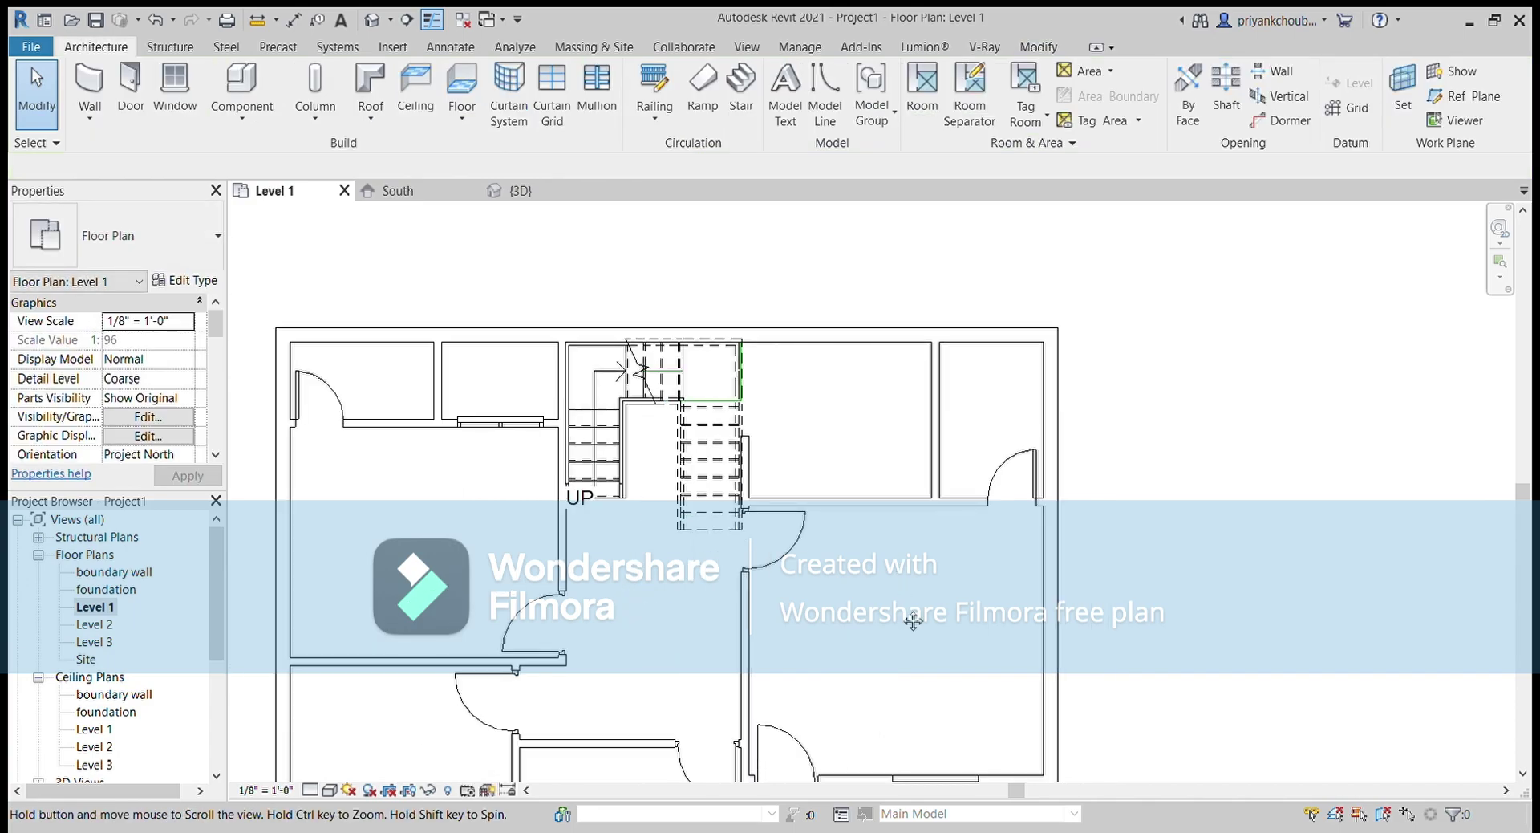
Select all nine interior partition walls with SA and set their Top Constraint to Level 2
middle_click_drag(903, 615, 1029, 529)
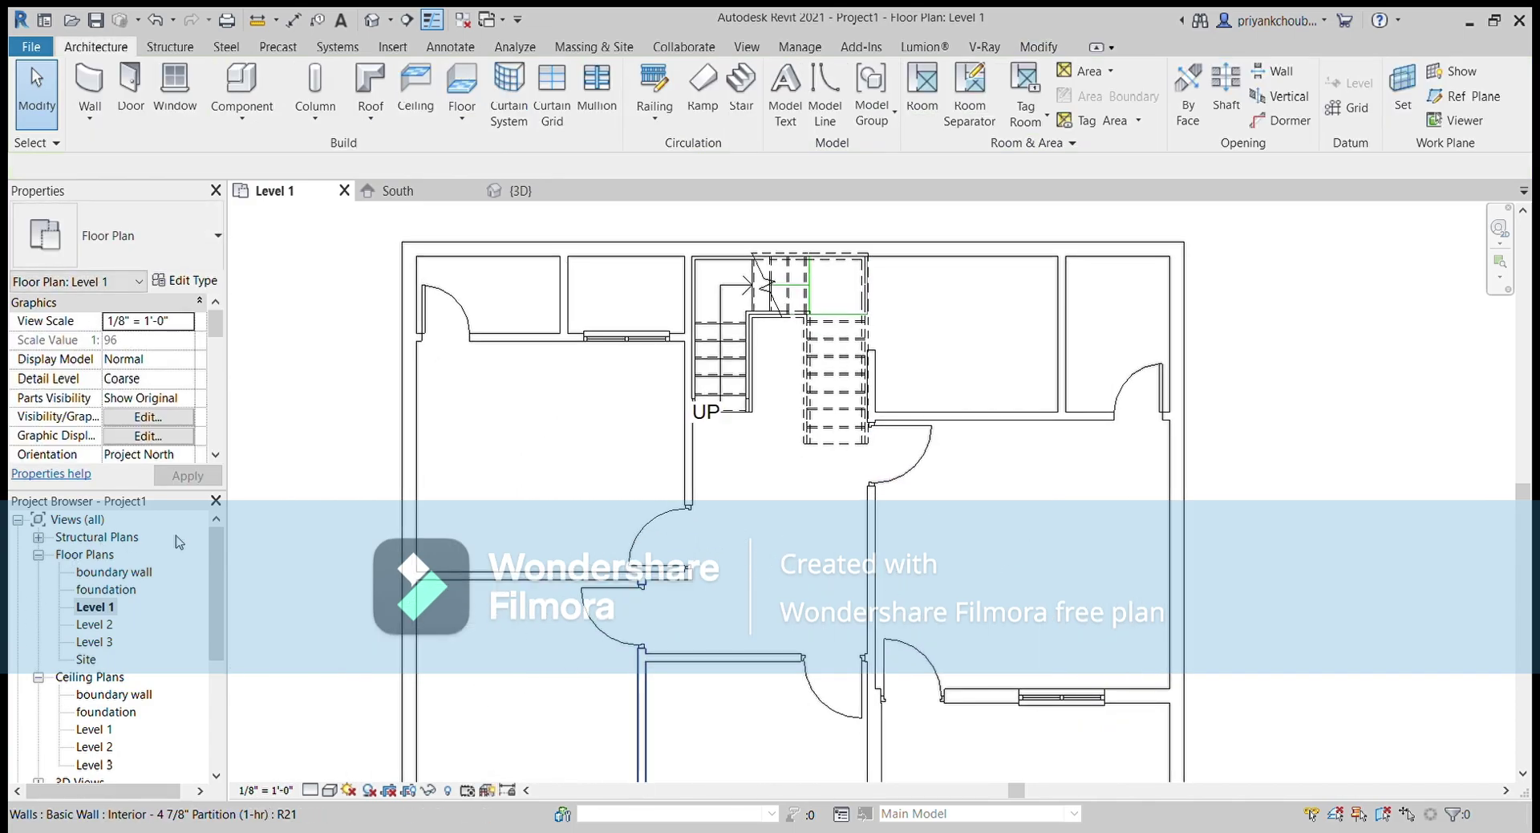
left_click(544, 575)
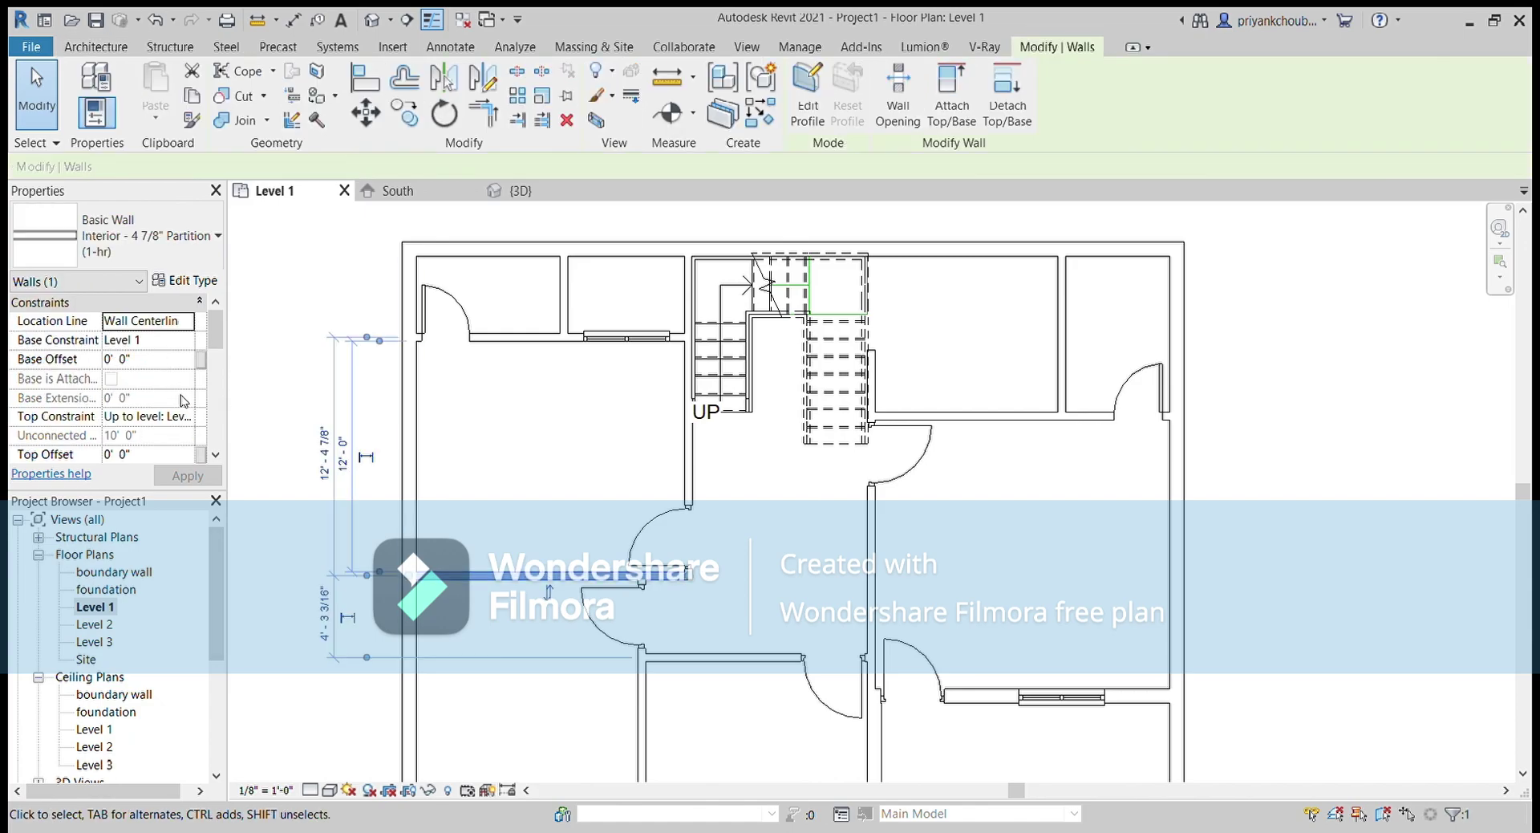
left_click(193, 418)
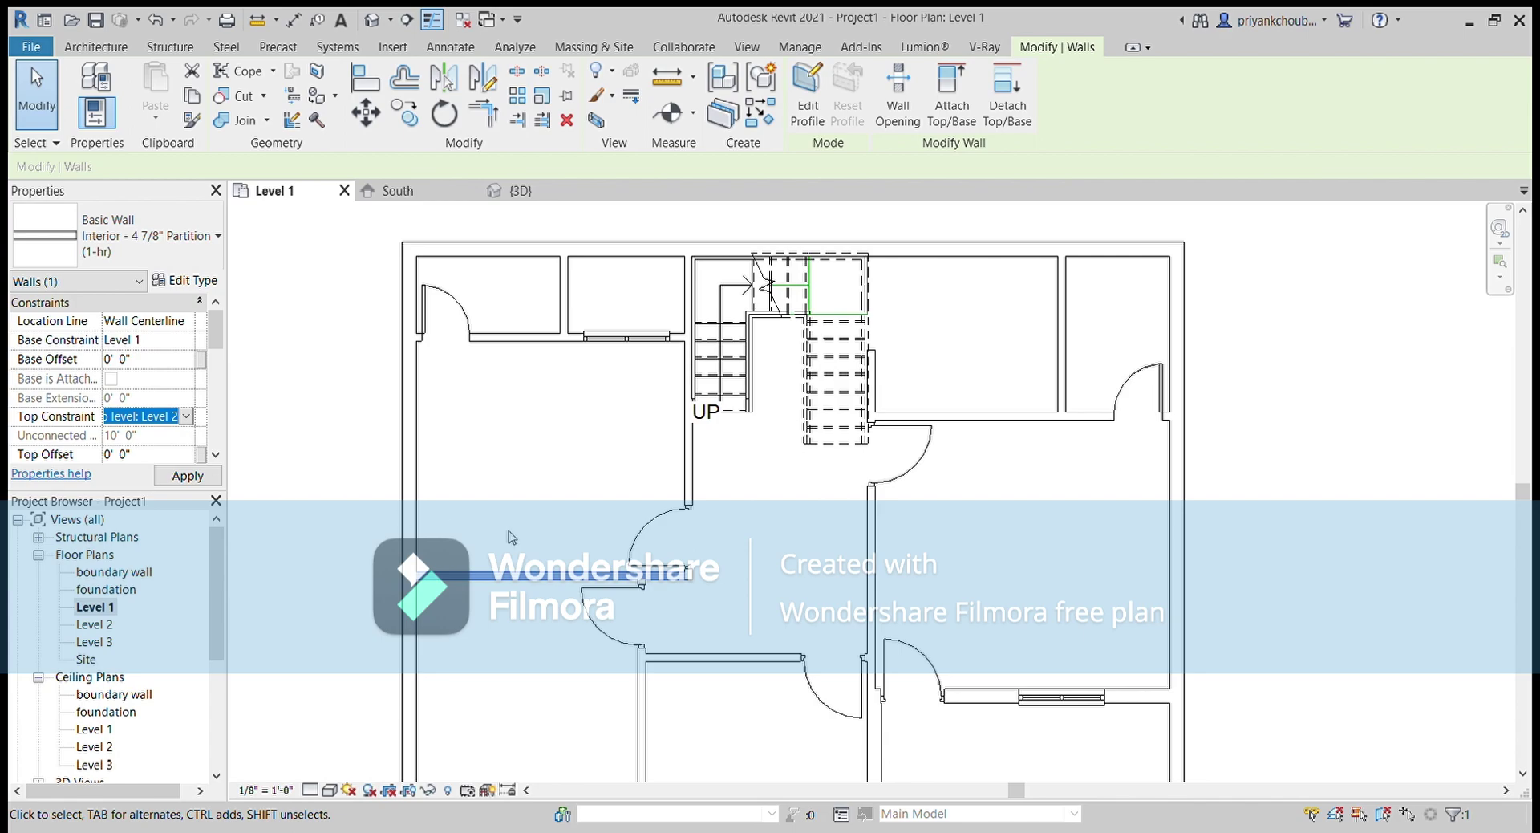
key("s")
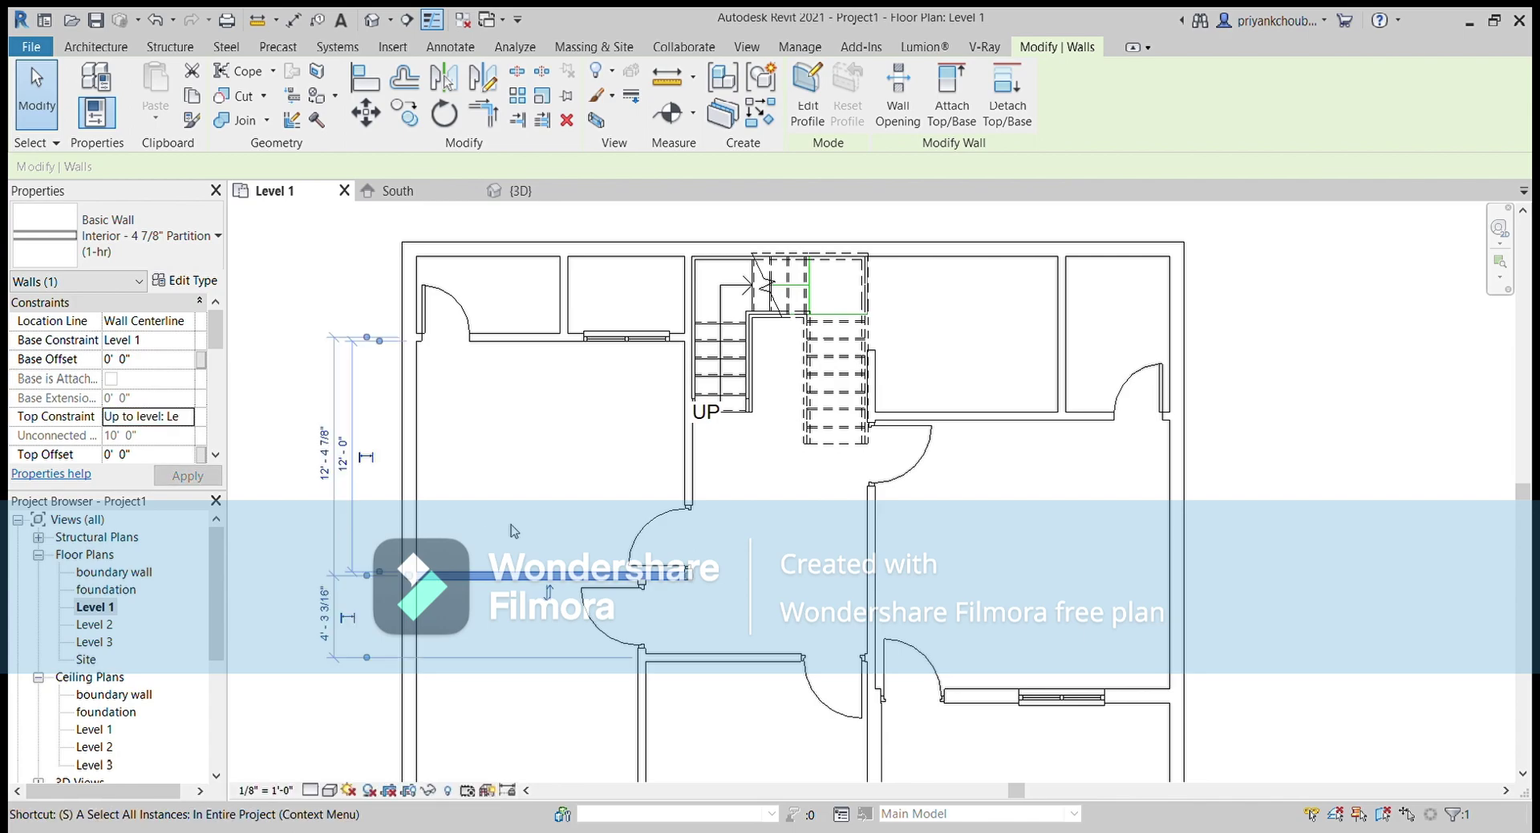
key("a")
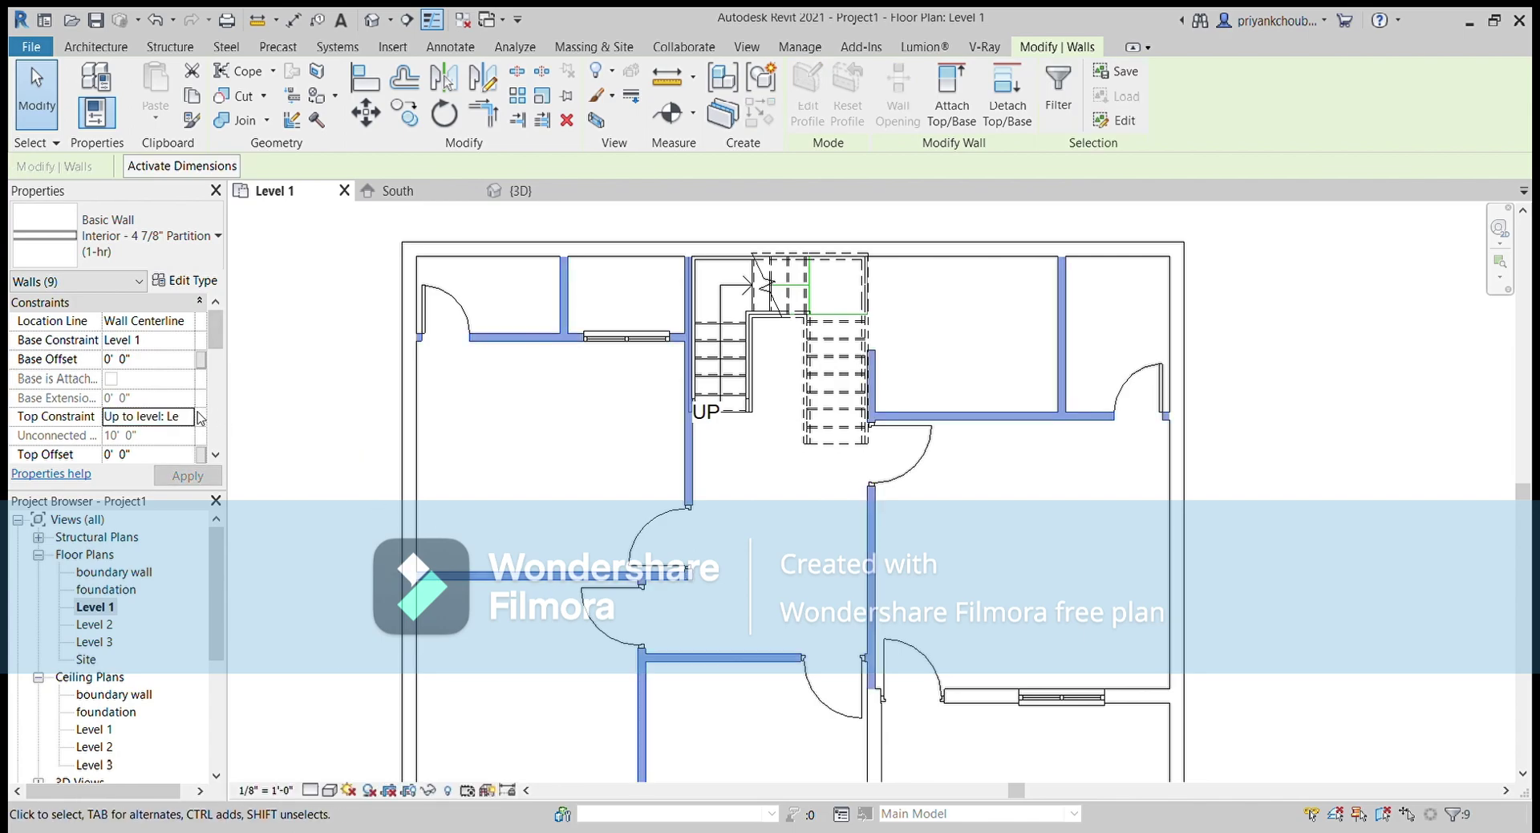
left_click(193, 417)
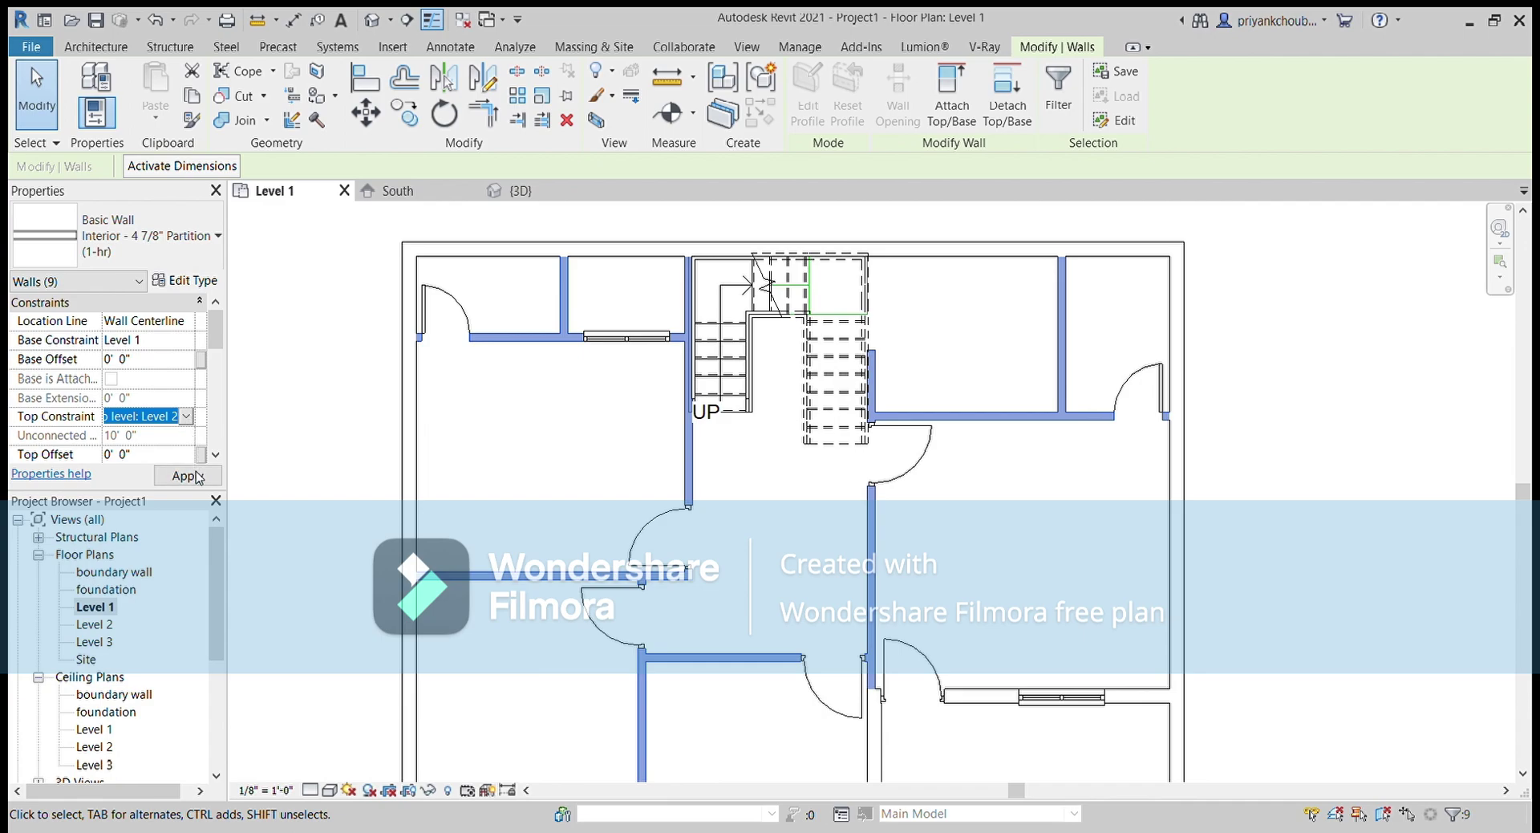
scroll(551, 519, "down", 2)
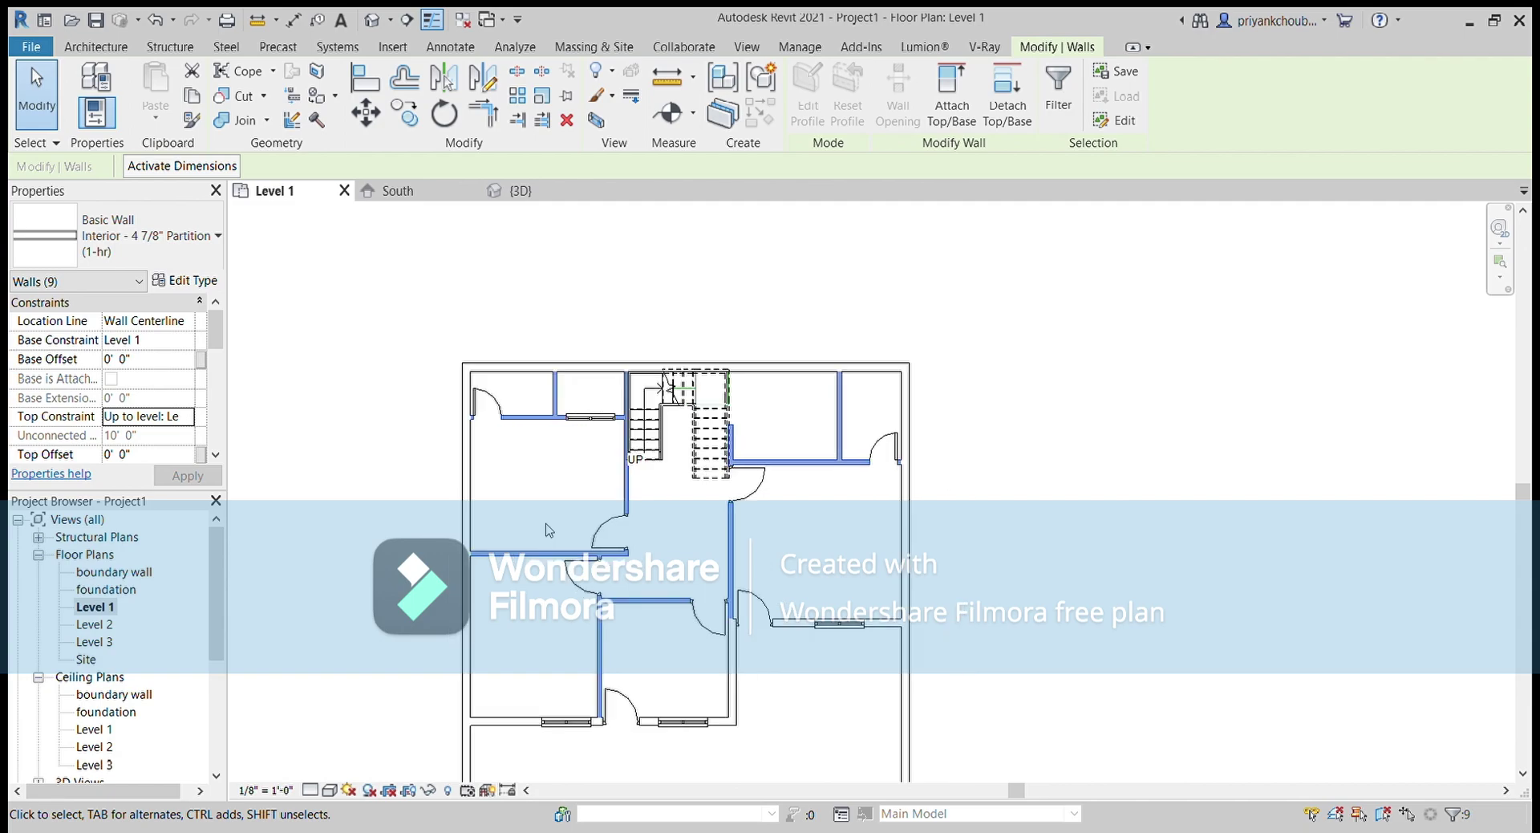
left_click(551, 519)
Set the bottom wall's Top Constraint to Level 2 as well, then switch to the 3D view
middle_click_drag(551, 519, 756, 539)
scroll(758, 540, "down", 1)
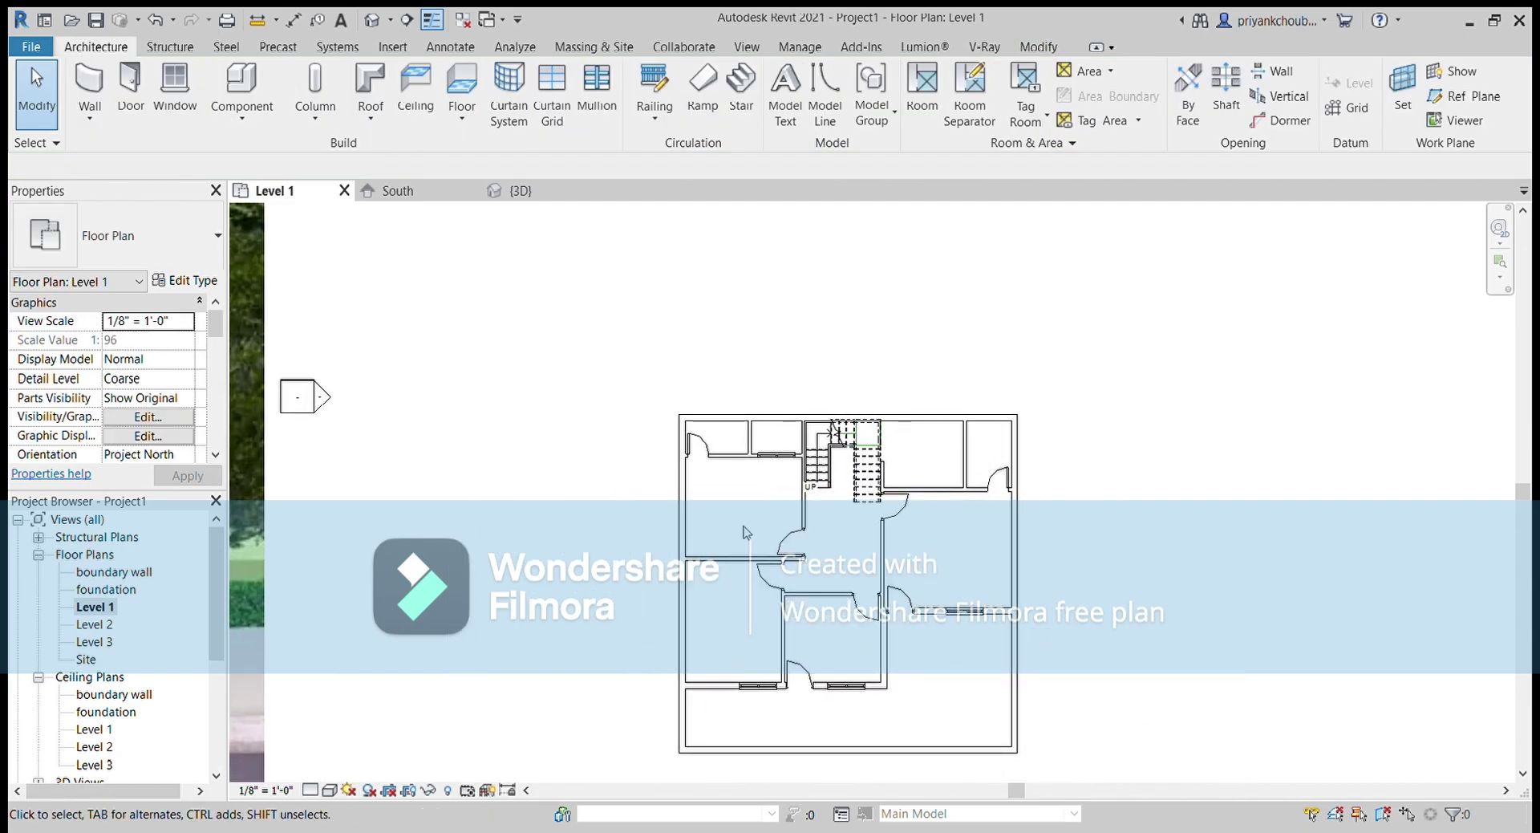
left_click(857, 750)
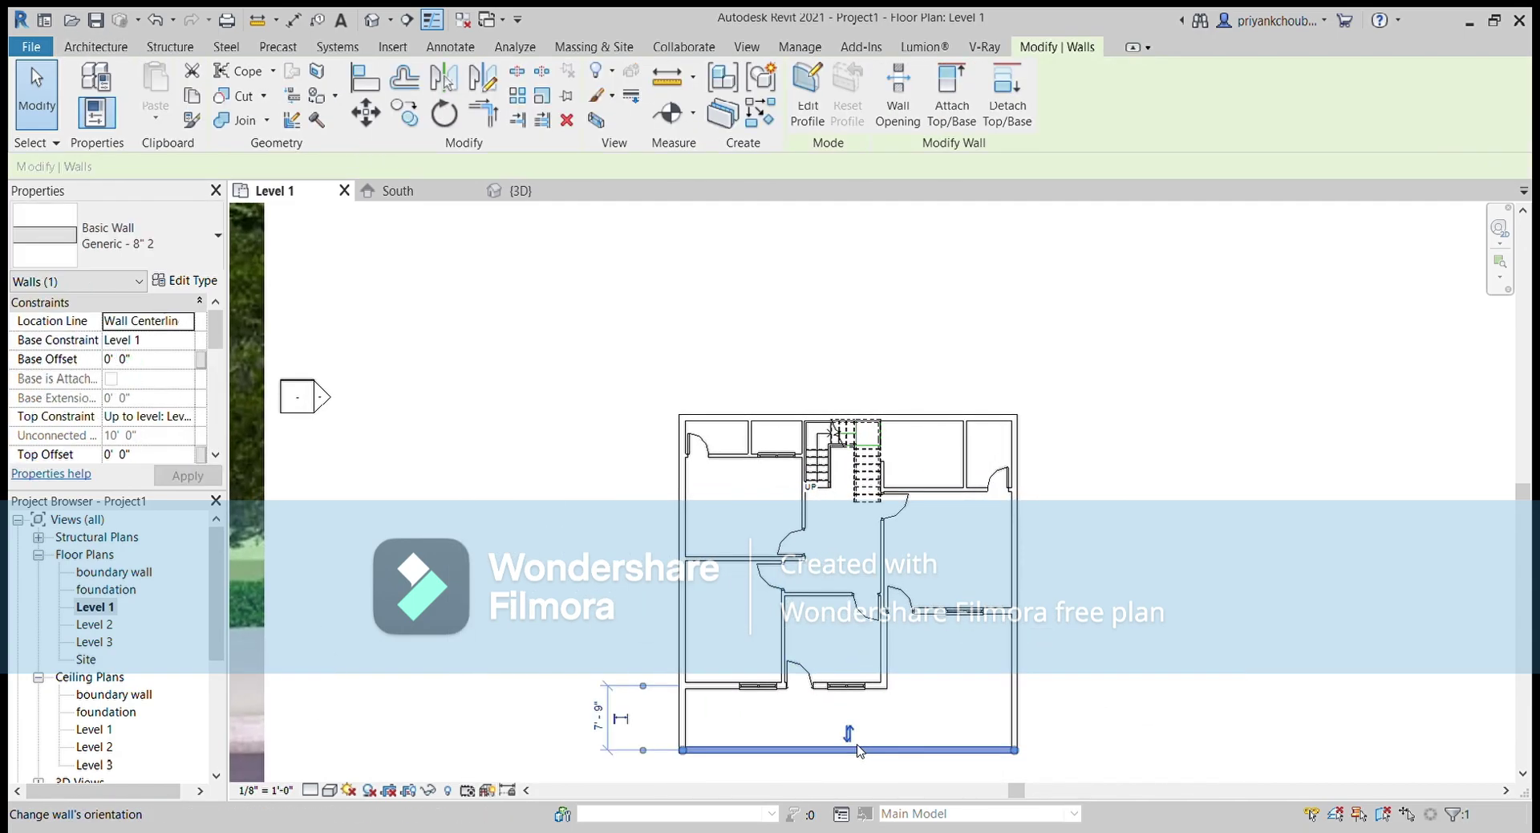
left_click(187, 417)
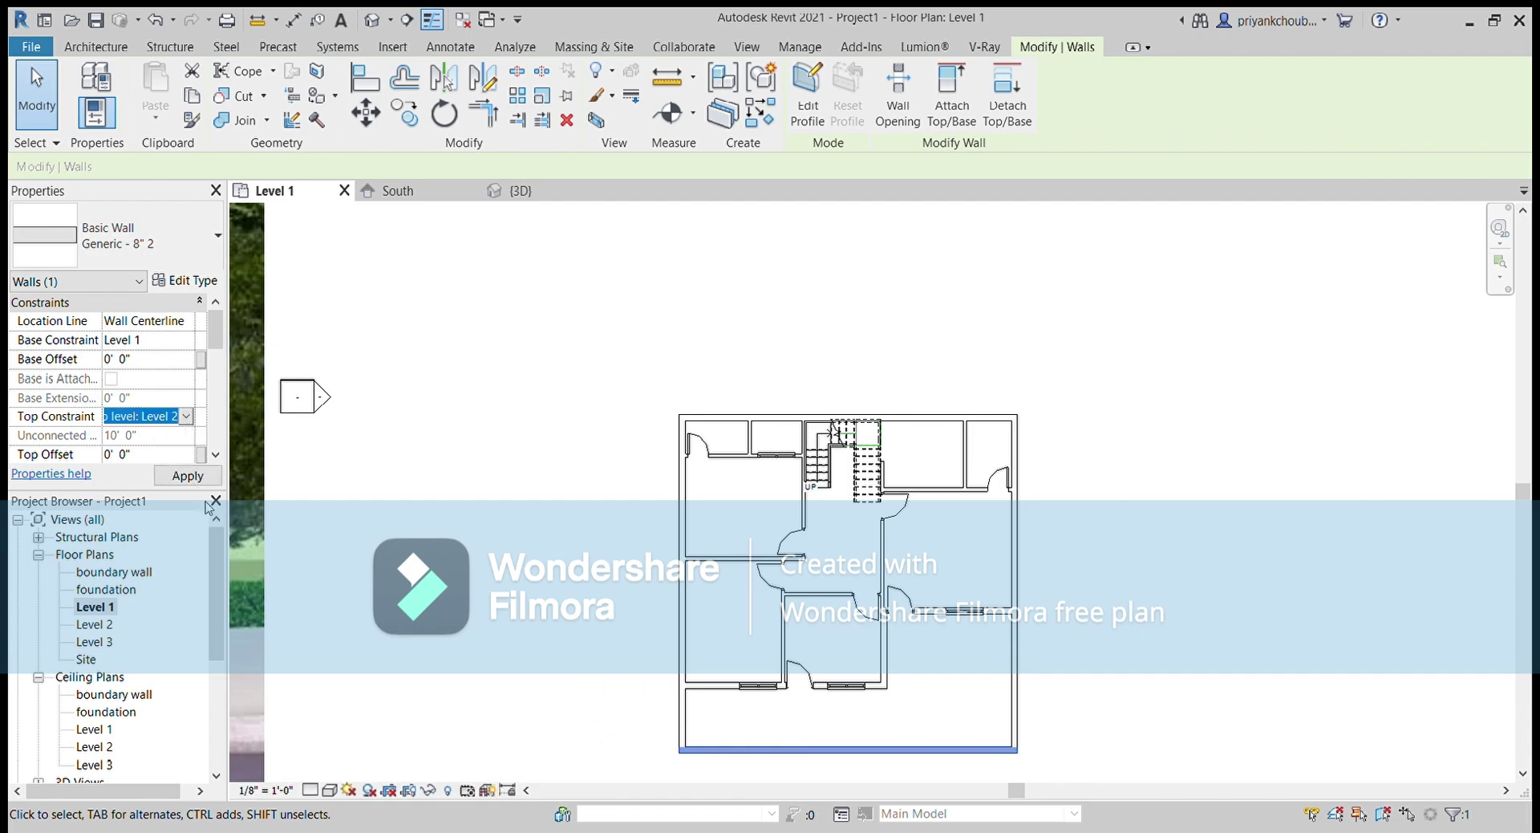
left_click(503, 502)
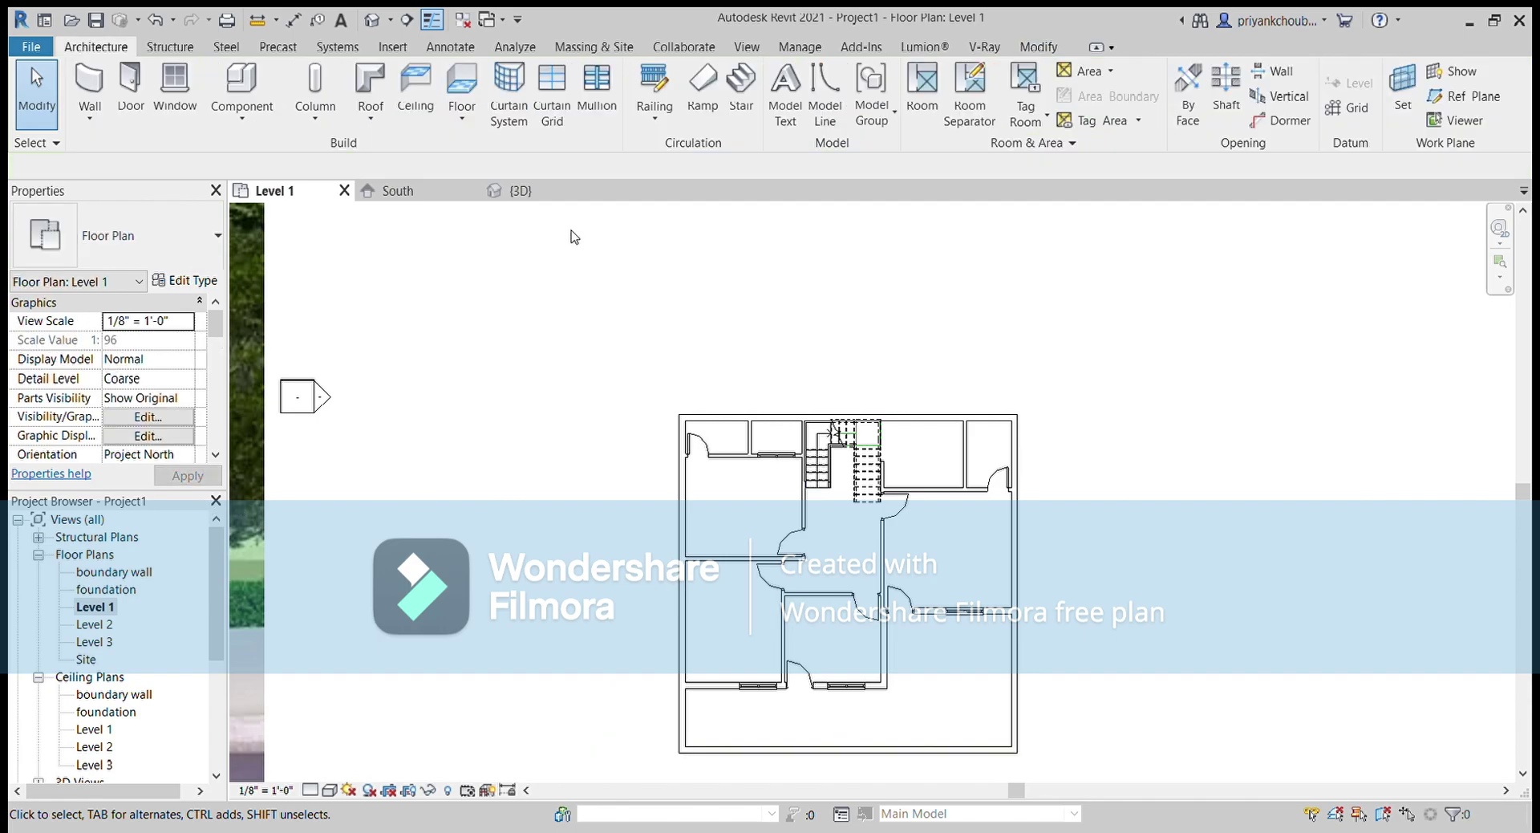
left_click(379, 18)
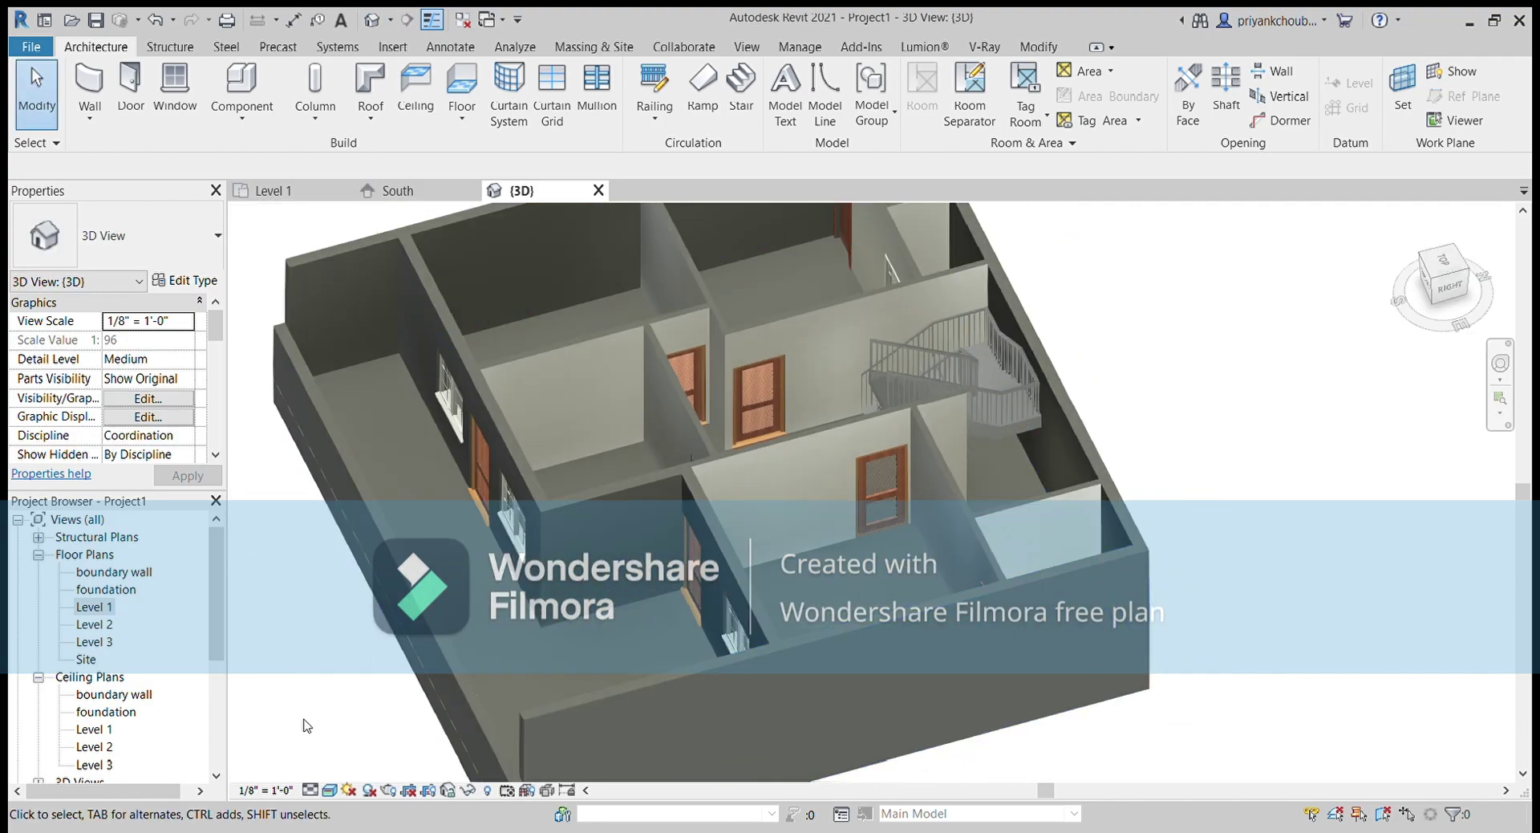
mouse_move(302, 722)
middle_mouse_down("shift")
mouse_move(540, 454)
mouse_move(492, 423)
mouse_move(380, 542)
mouse_move(472, 514)
middle_mouse_up("shift")
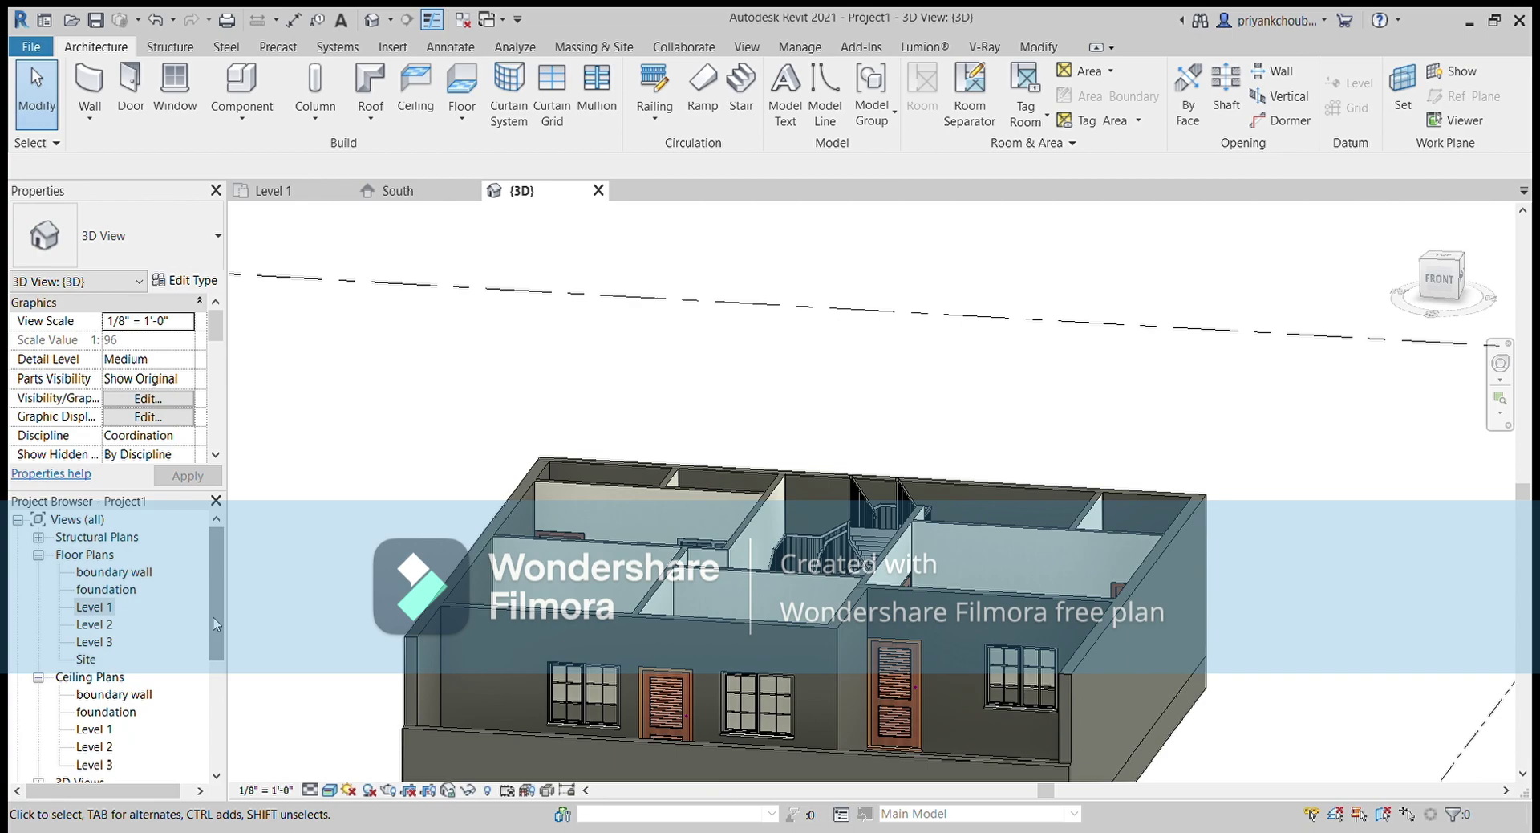
left_click_drag(217, 623, 218, 719)
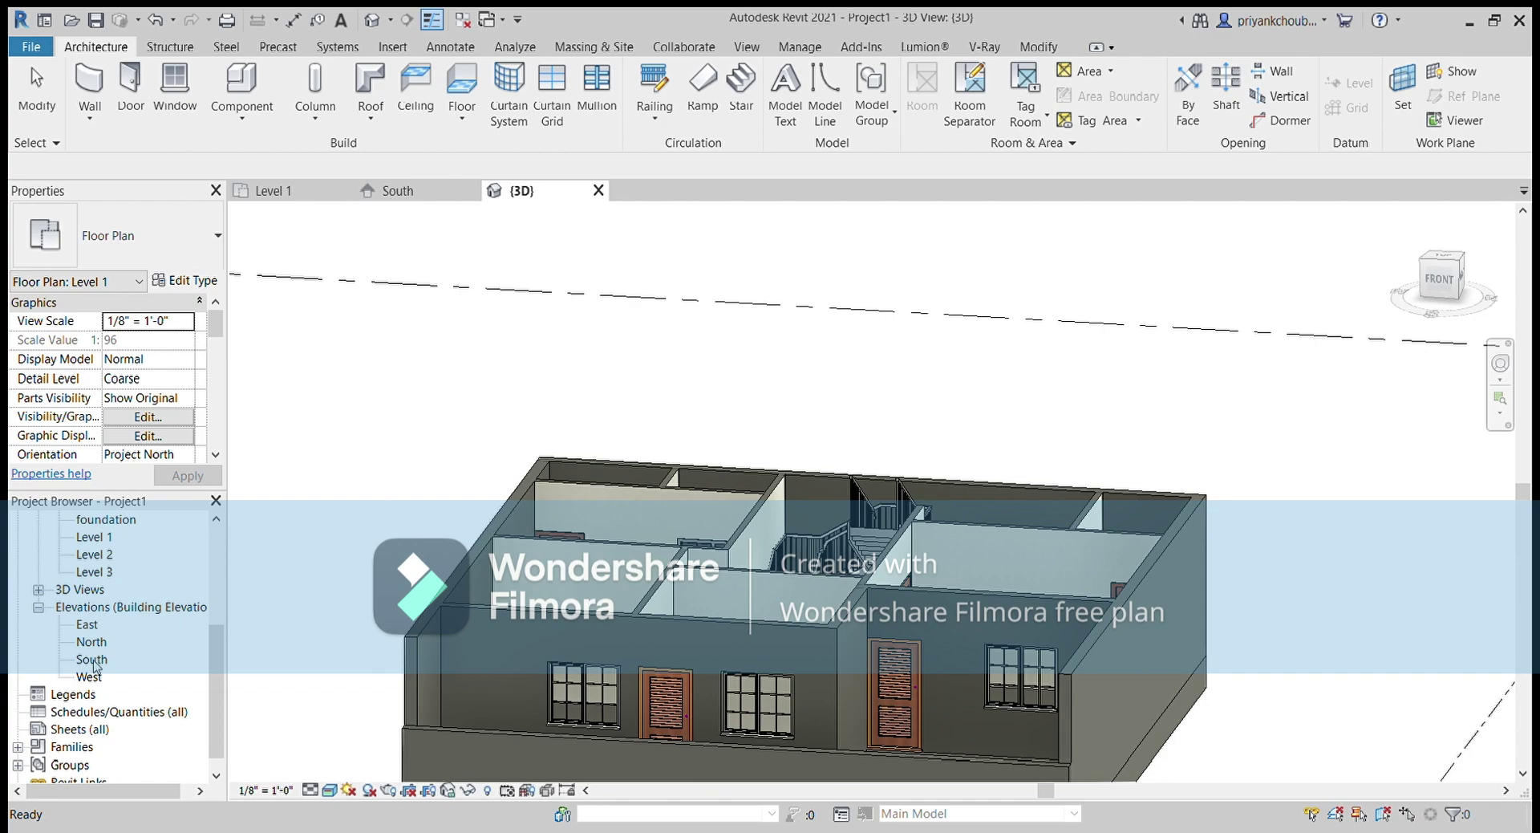
In the South elevation, add Level 6 at 20'-0" above Level 2
double_click(92, 660)
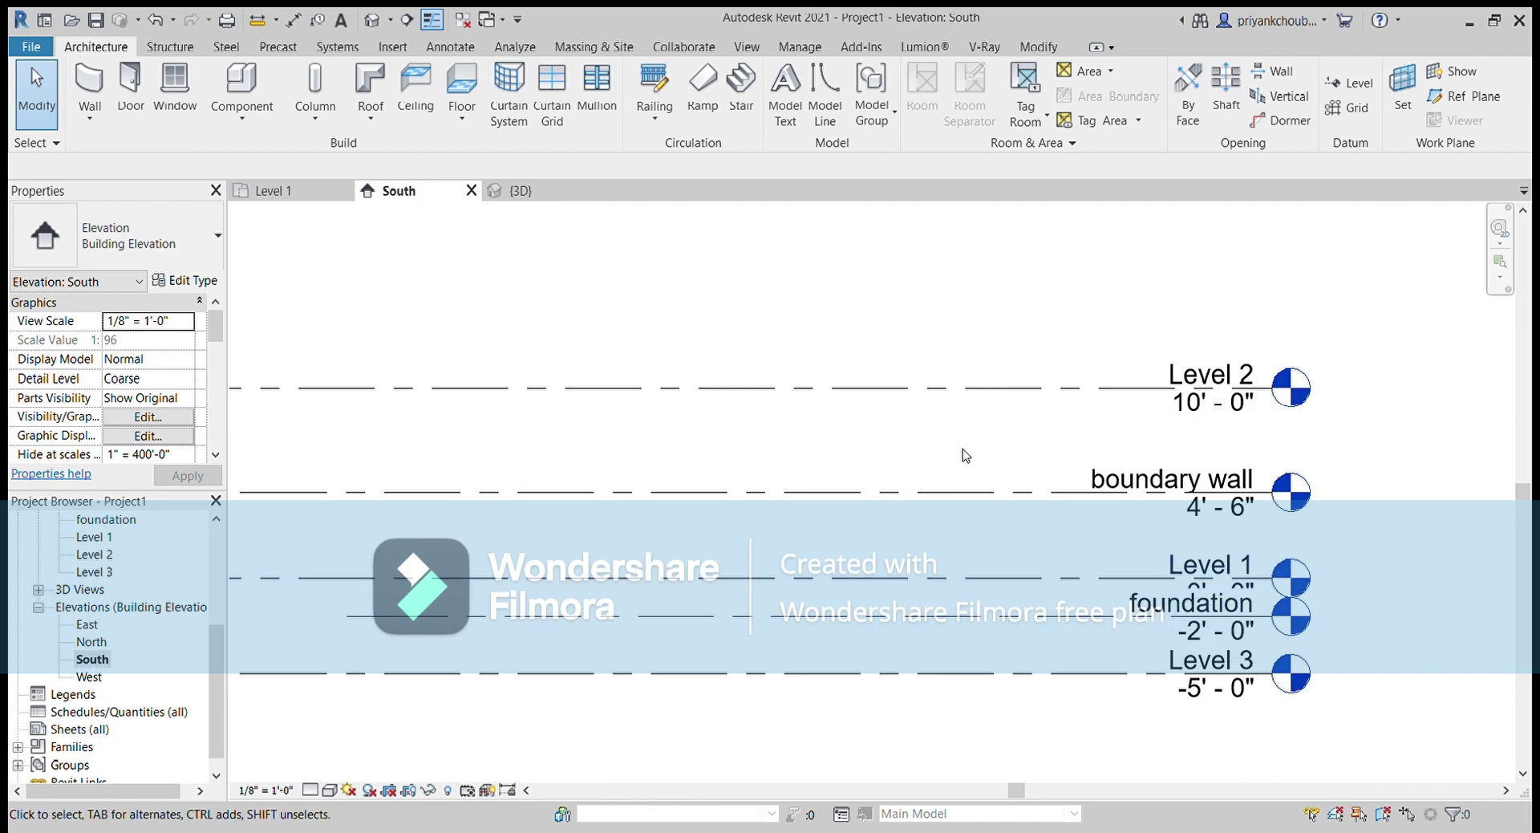
scroll(961, 455, "down", 2)
scroll(962, 455, "down", 1)
mouse_move(961, 455)
middle_mouse_down()
mouse_move(962, 481)
mouse_move(808, 598)
middle_mouse_up()
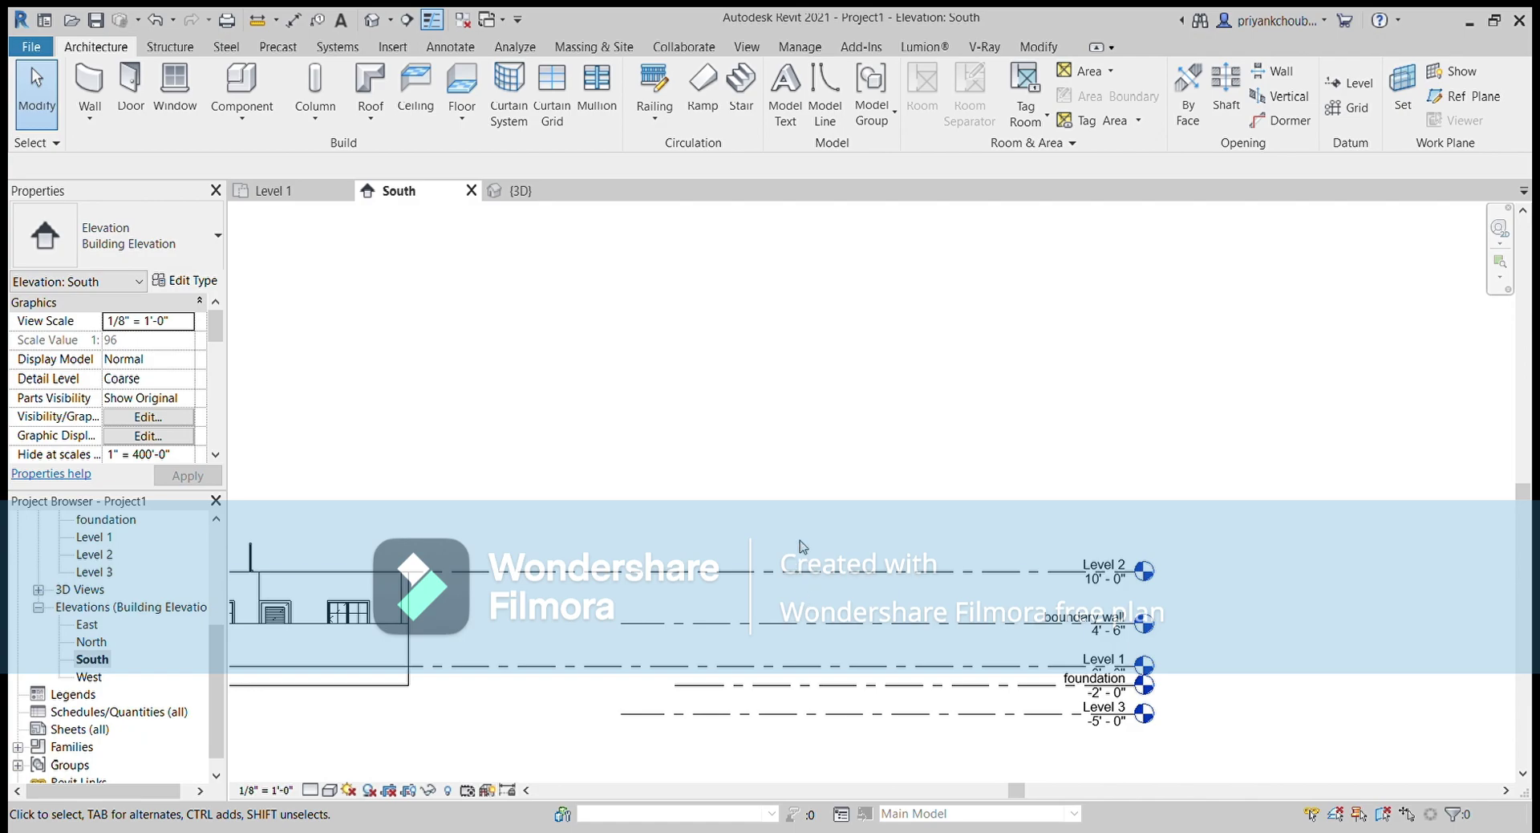
key("l")
key("l")
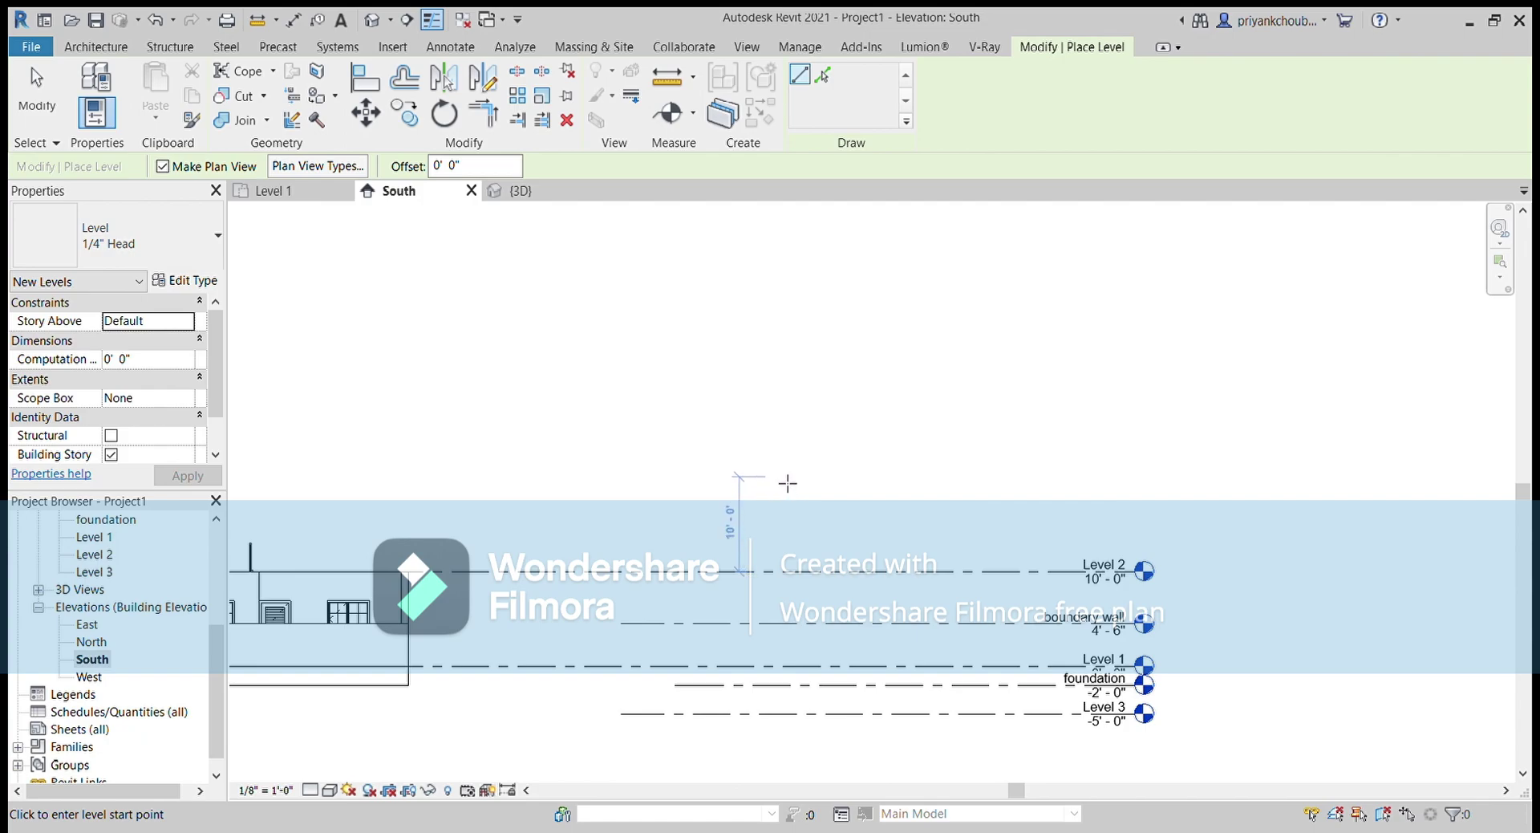
left_click(785, 478)
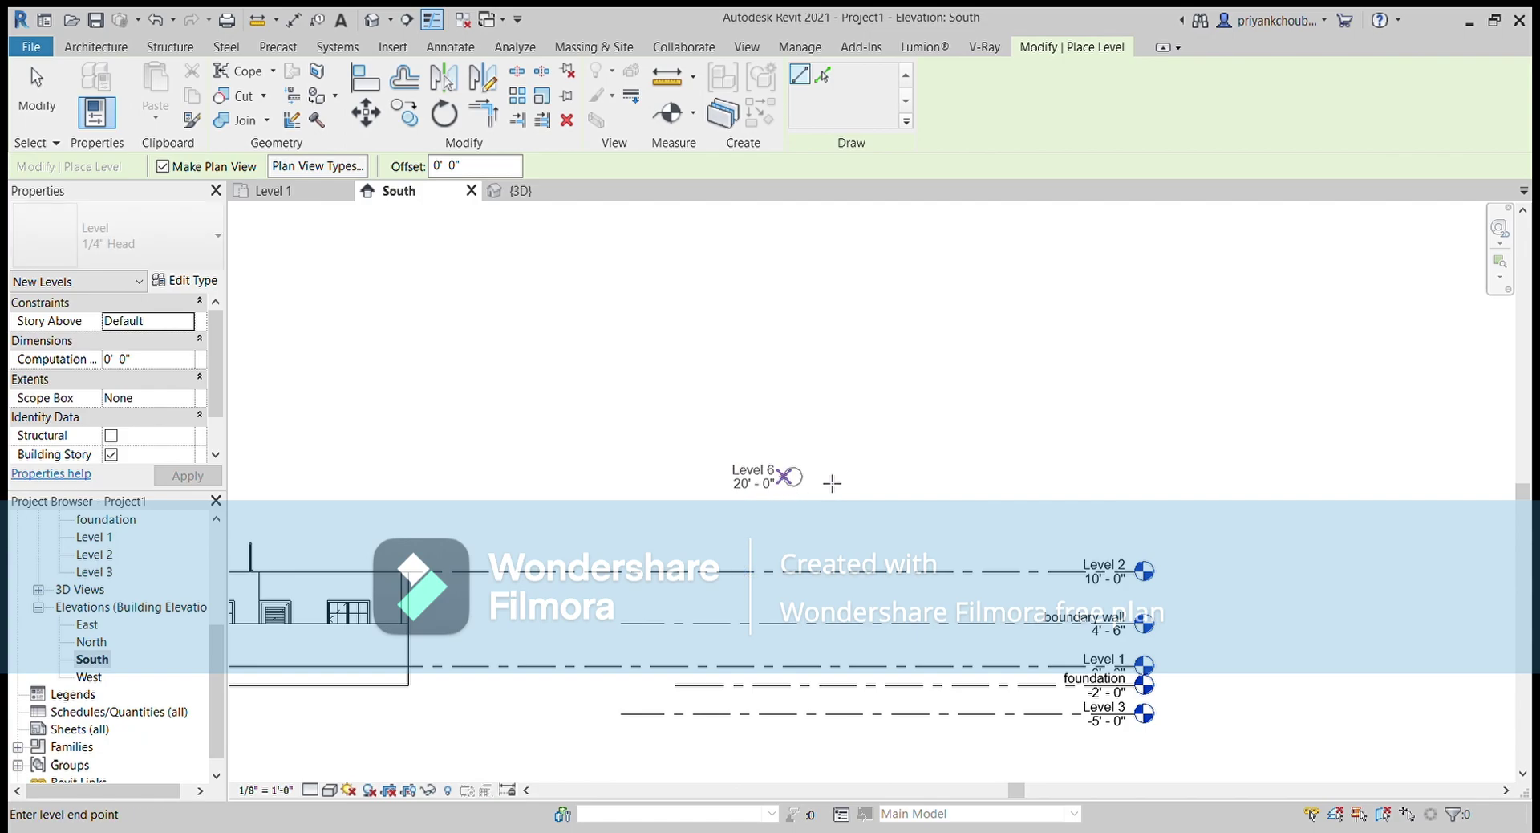
left_click(1134, 485)
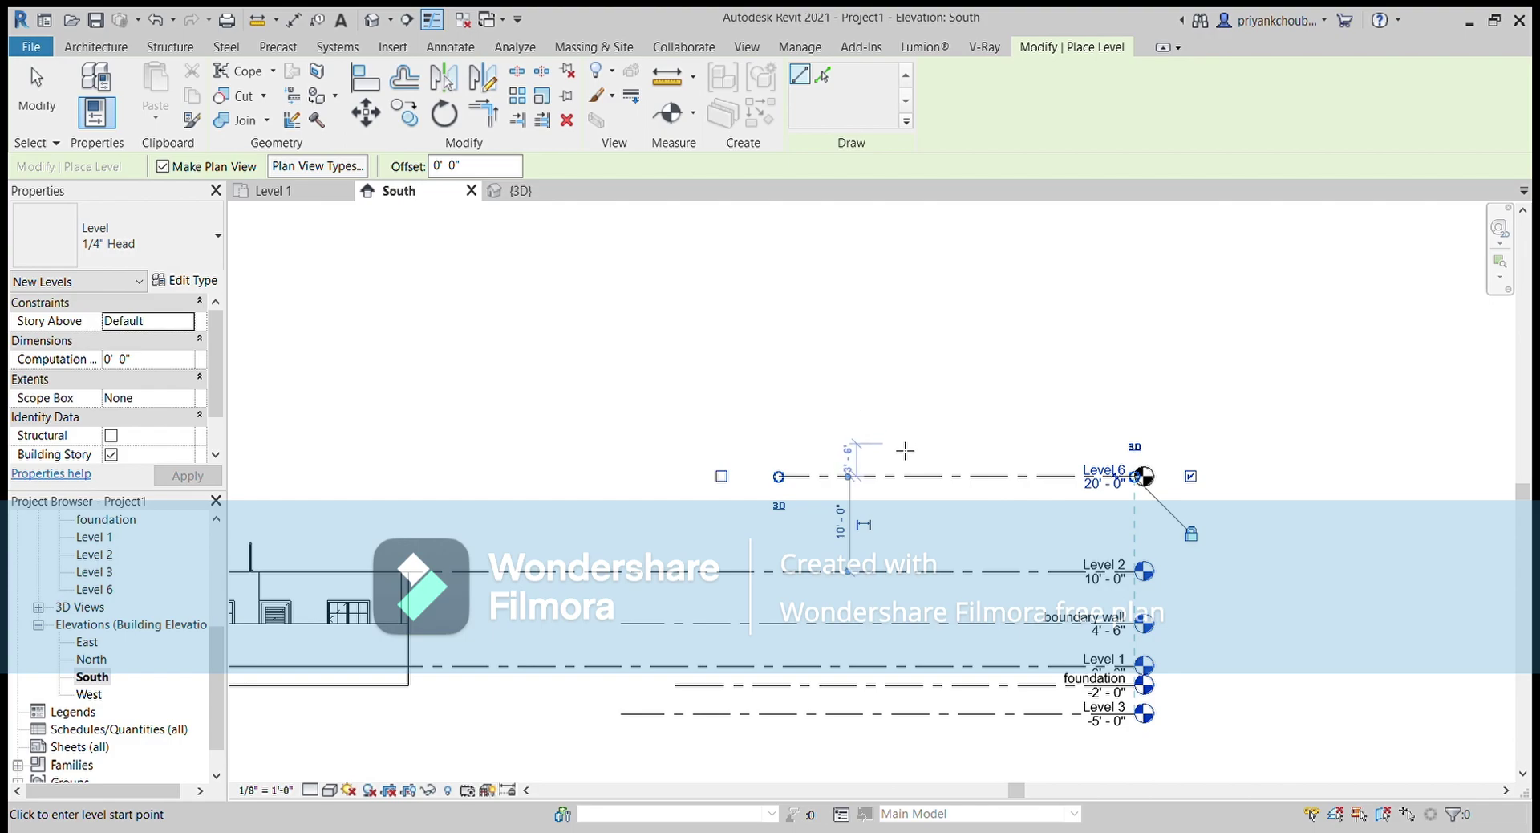
Add Level 7 at 23'-6" and Level 8 at 28'-0" using an 8' spacing
left_click(896, 443)
left_click(1140, 443)
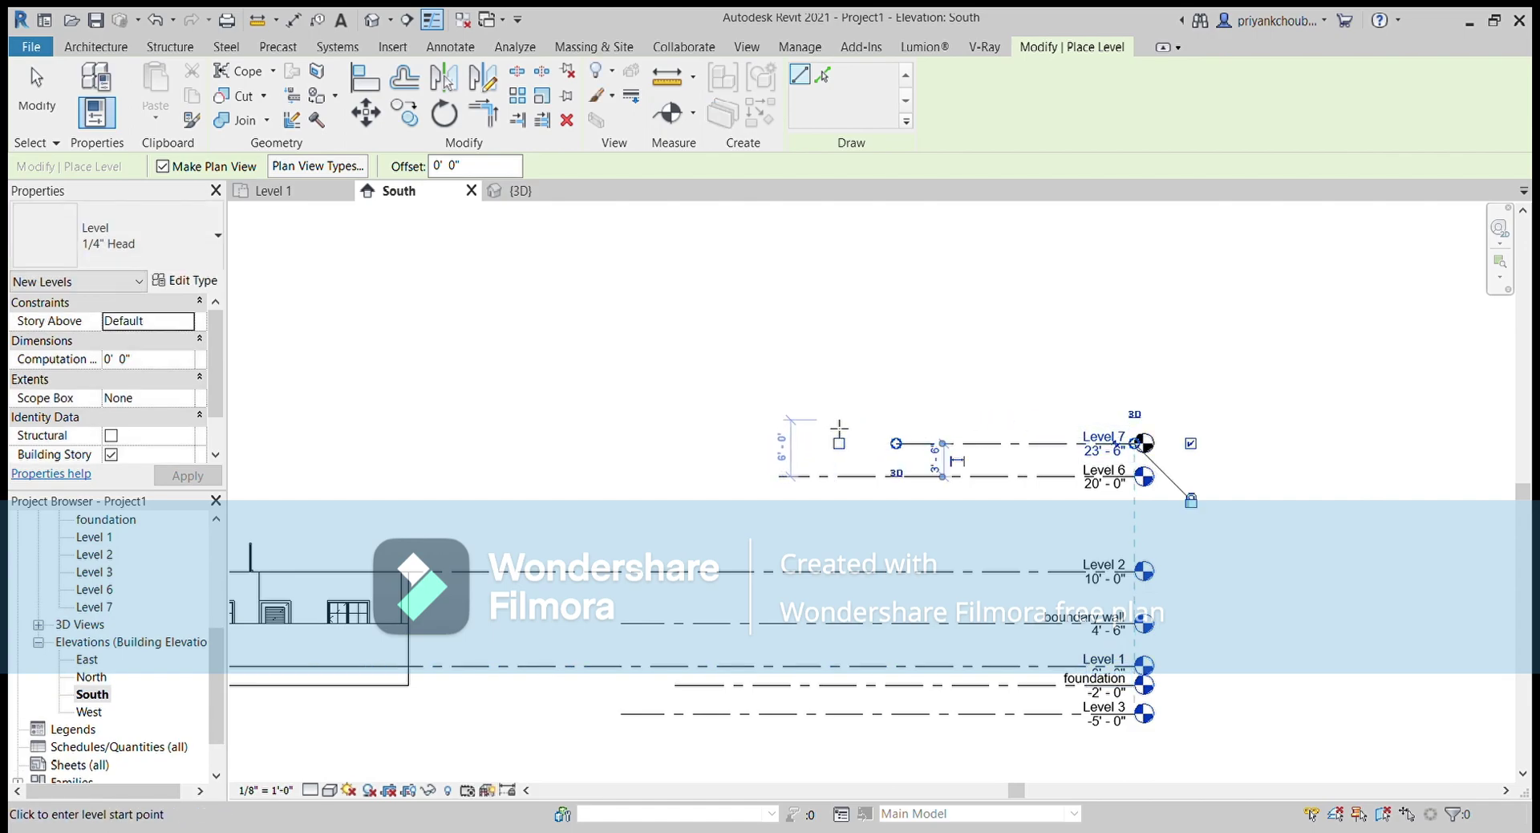
type("8")
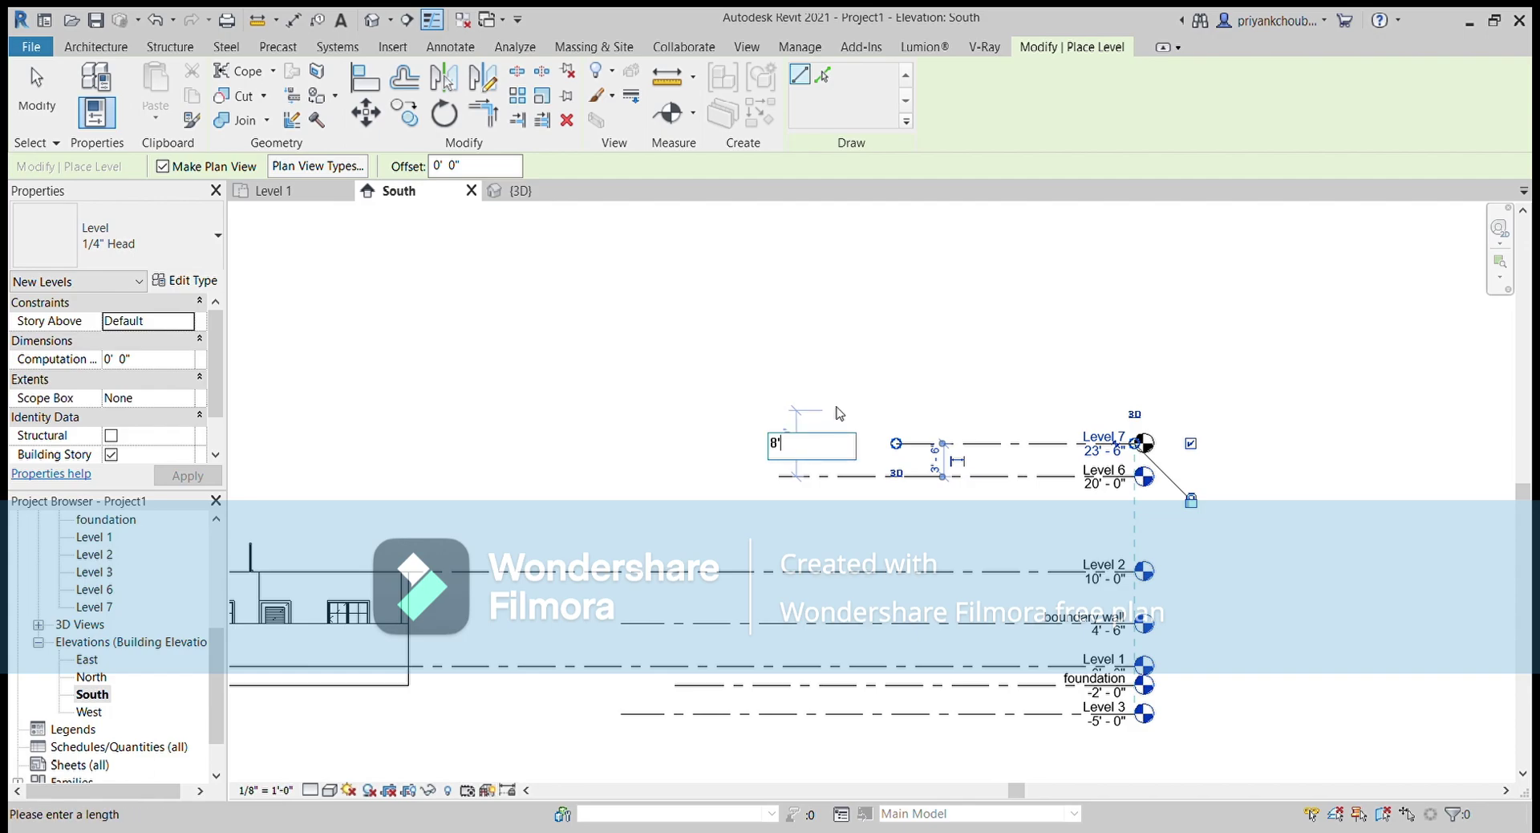
key("Return")
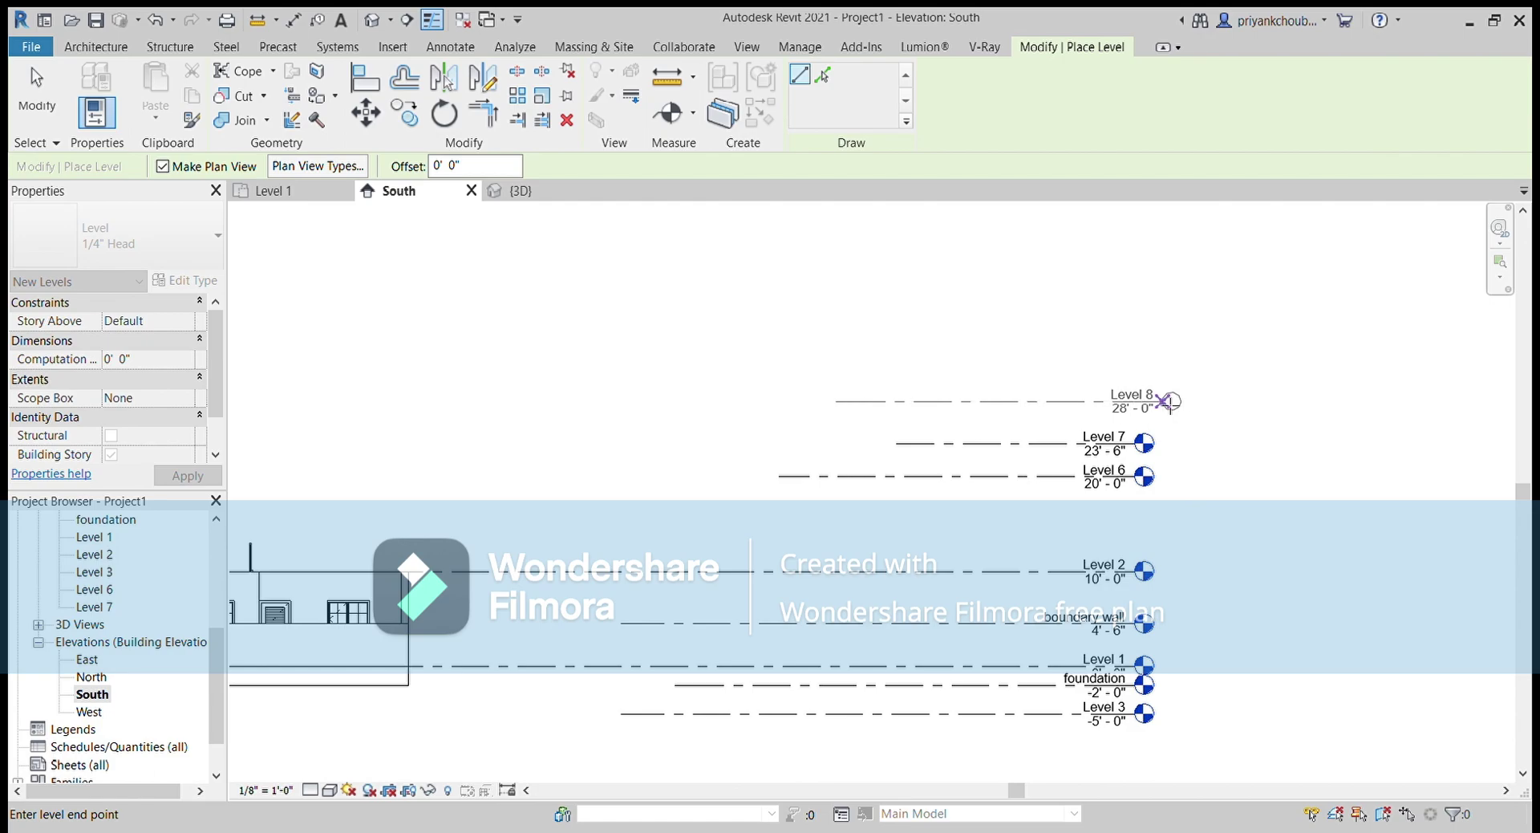
left_click(1142, 400)
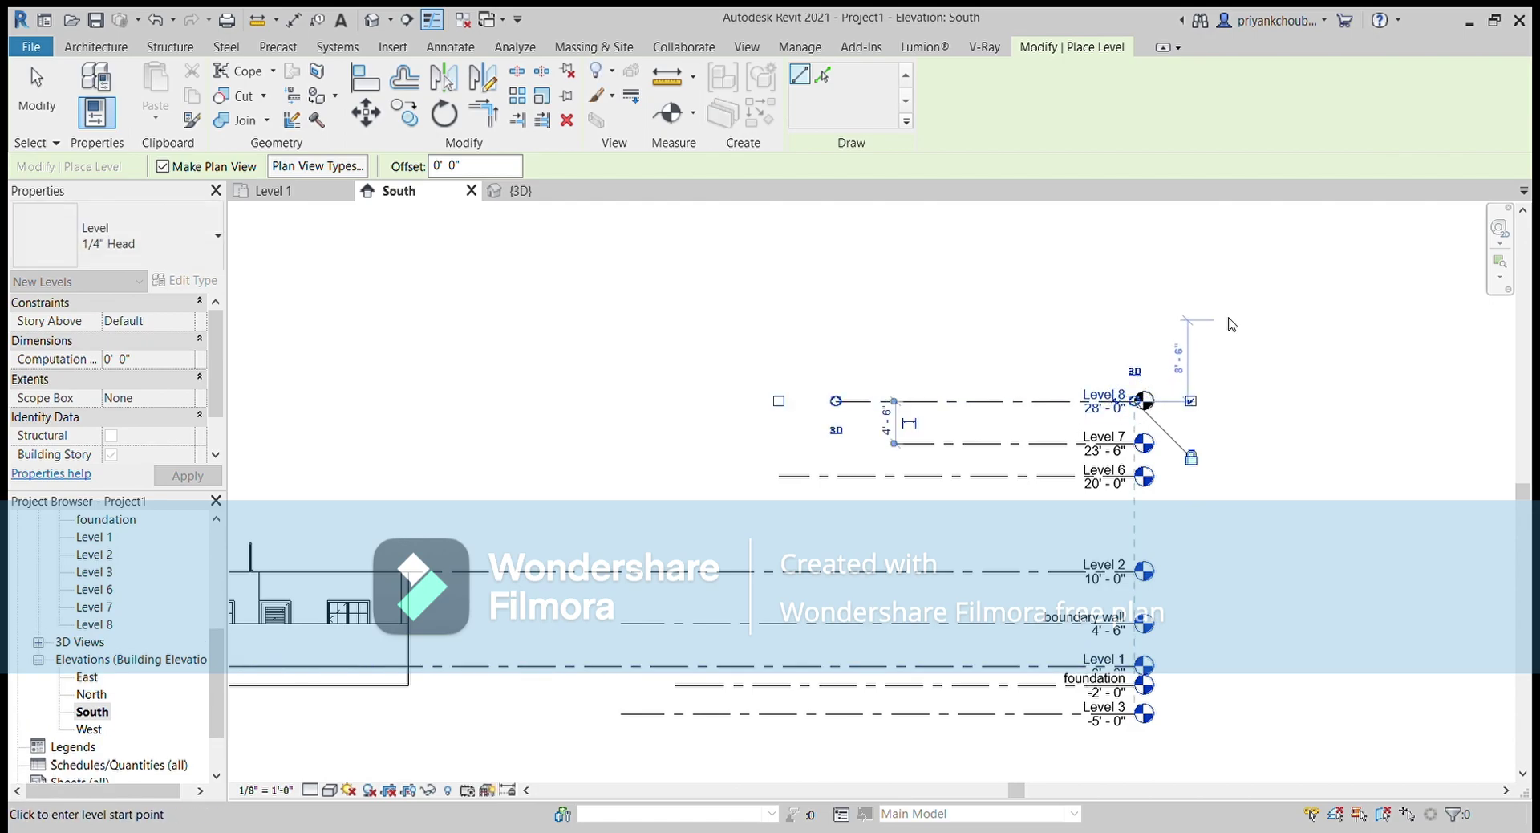
key("Escape")
key("Escape")
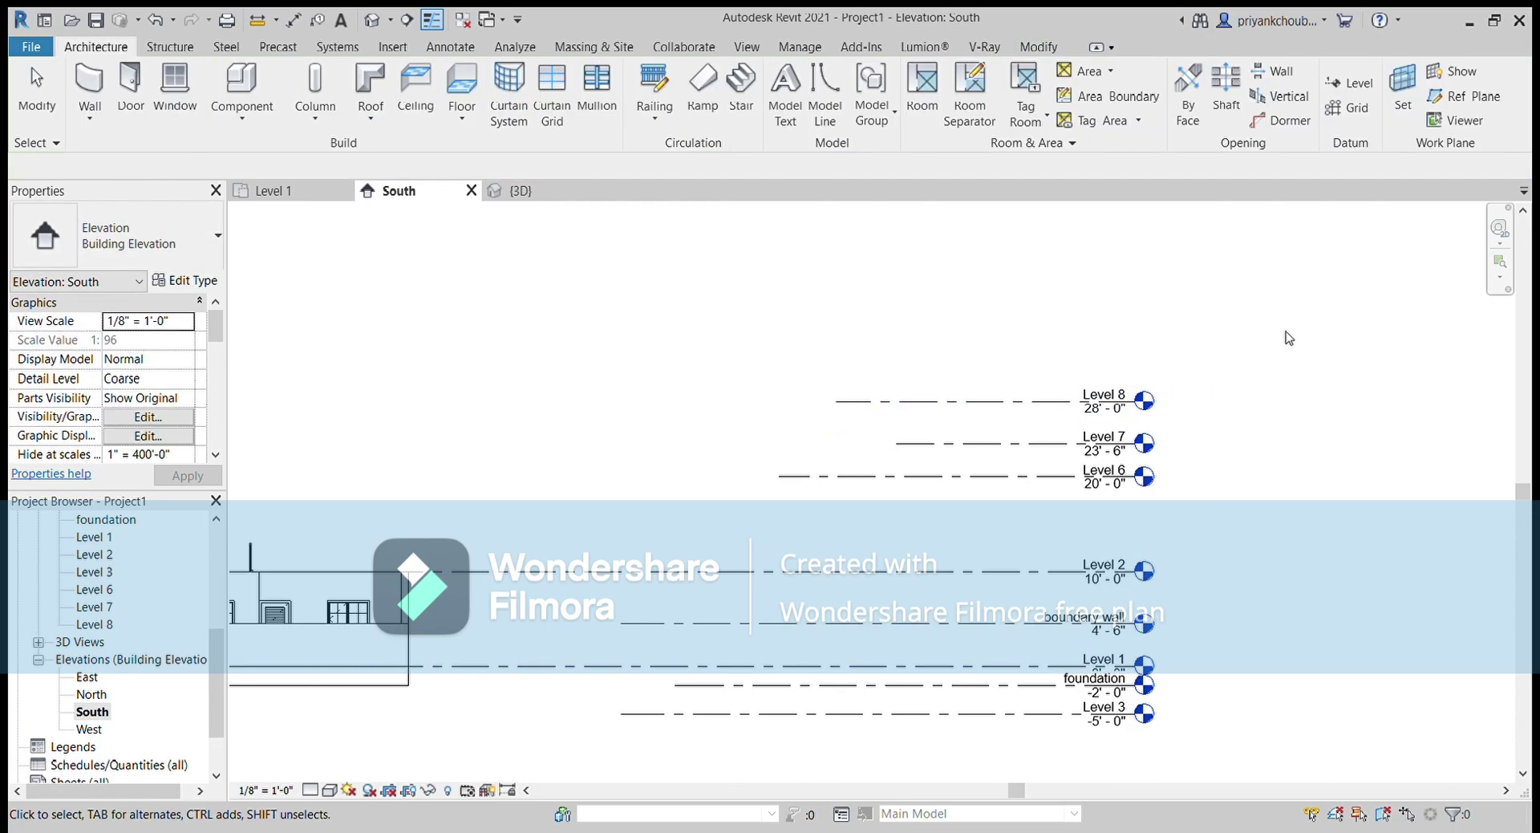
Rename Level 7 to "parapet wall" along with its matching plan views
scroll(1163, 470, "up", 2)
scroll(1158, 445, "up", 3)
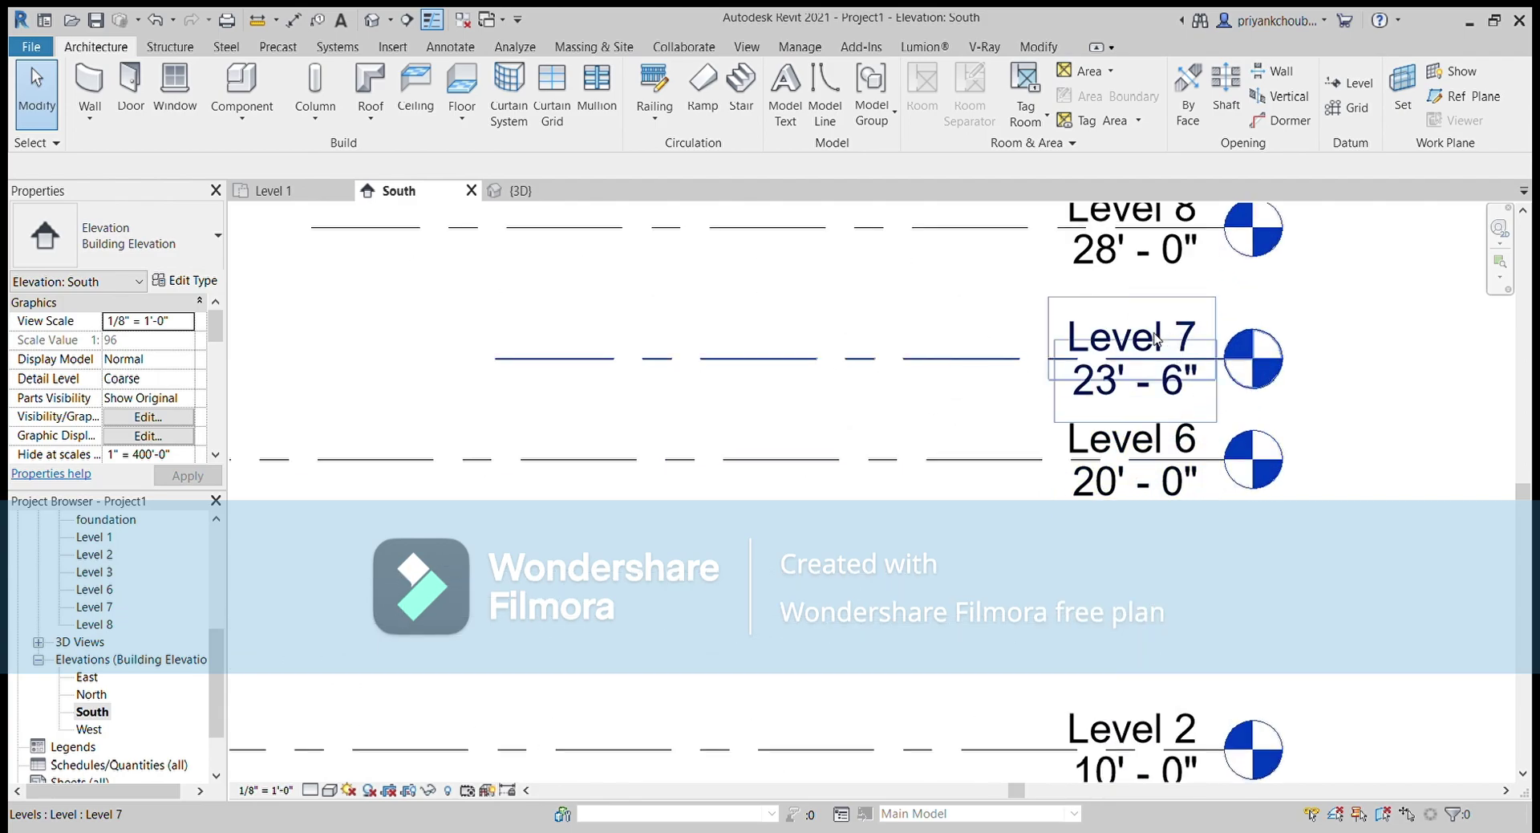
double_click(1185, 329)
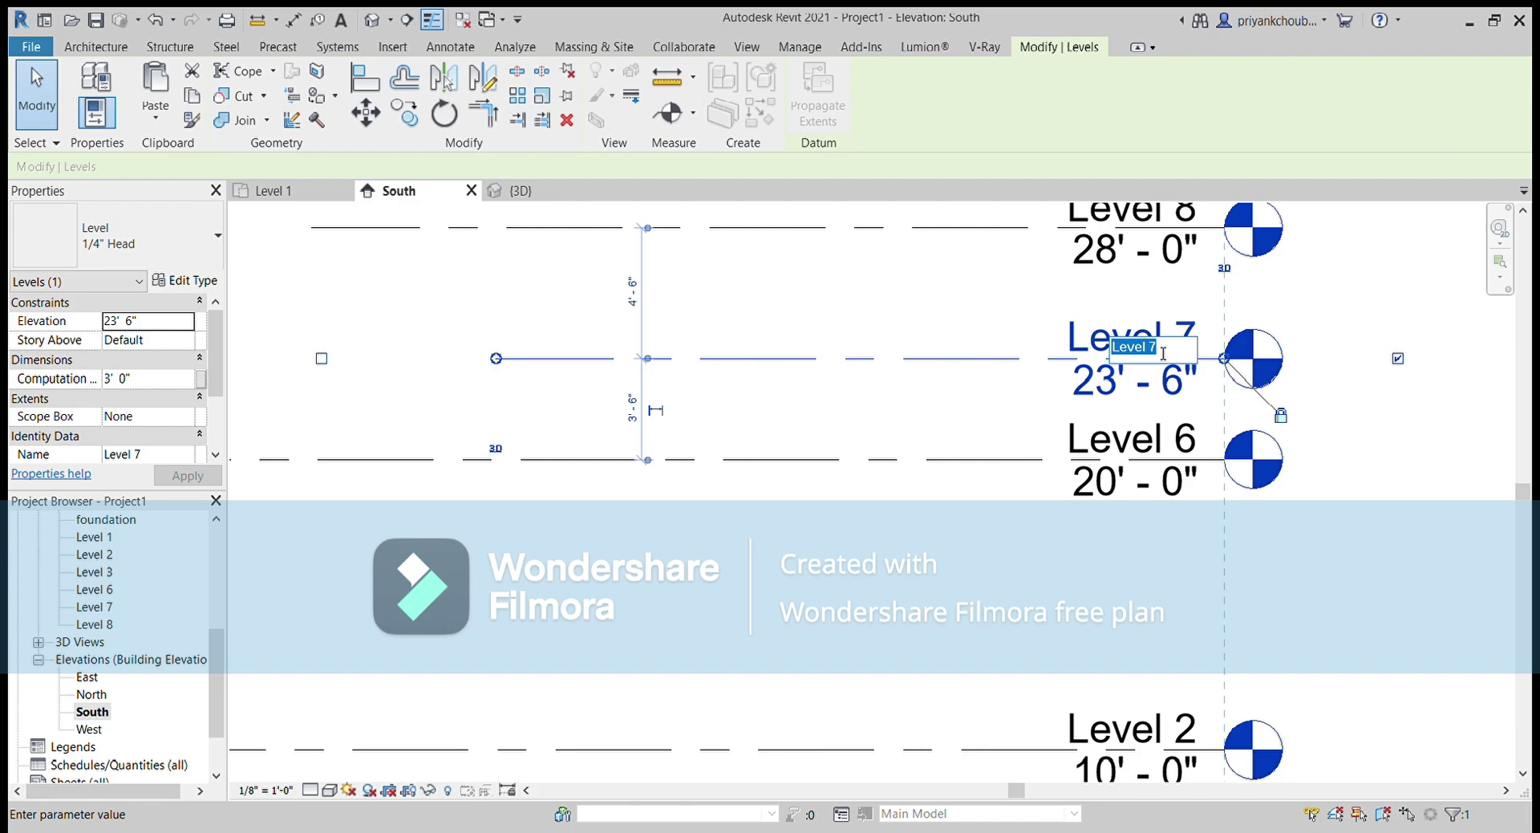
type("parapet wall")
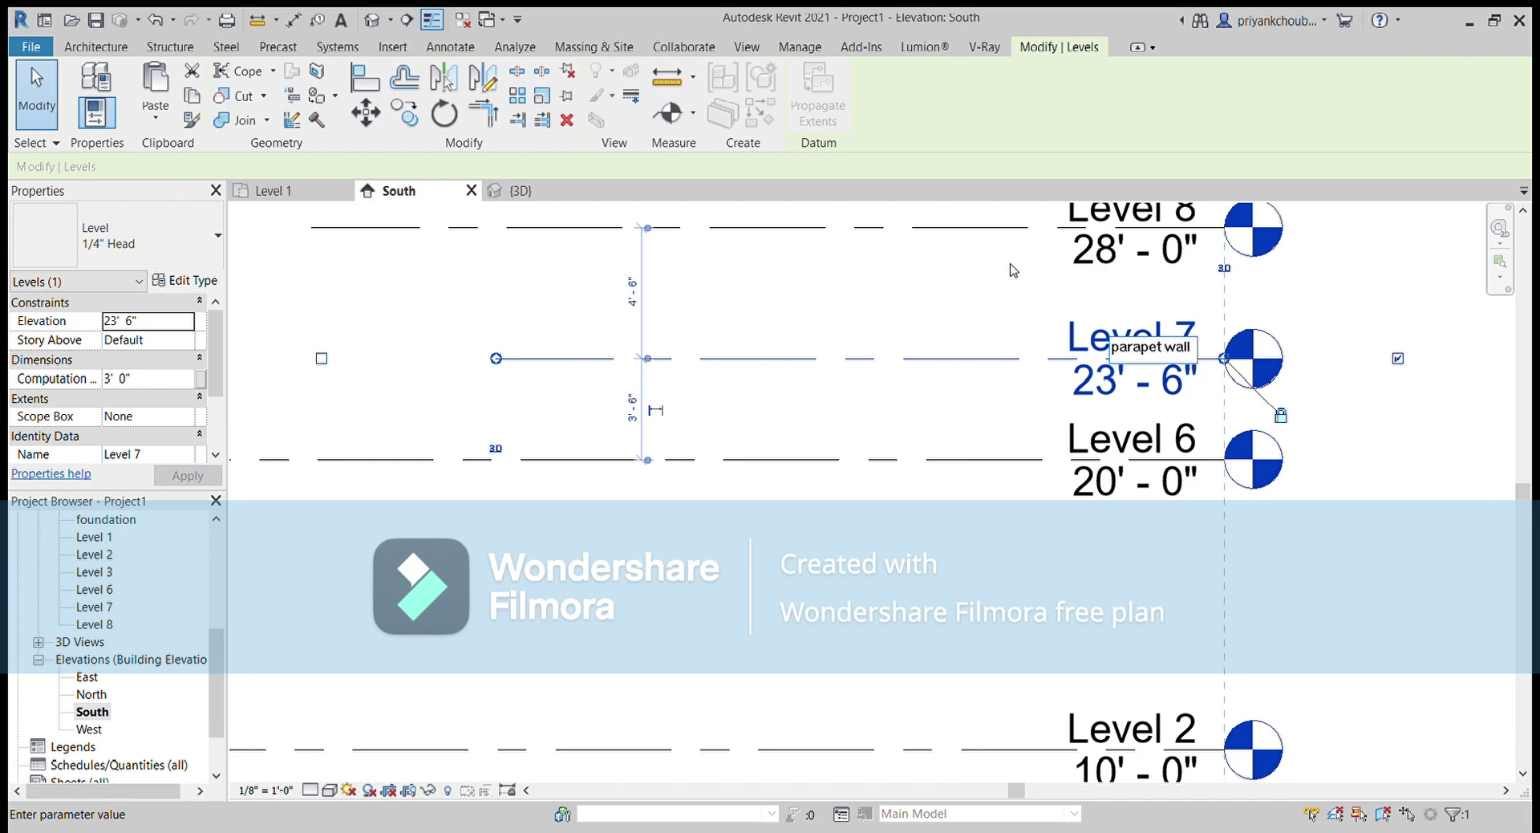
key("Return")
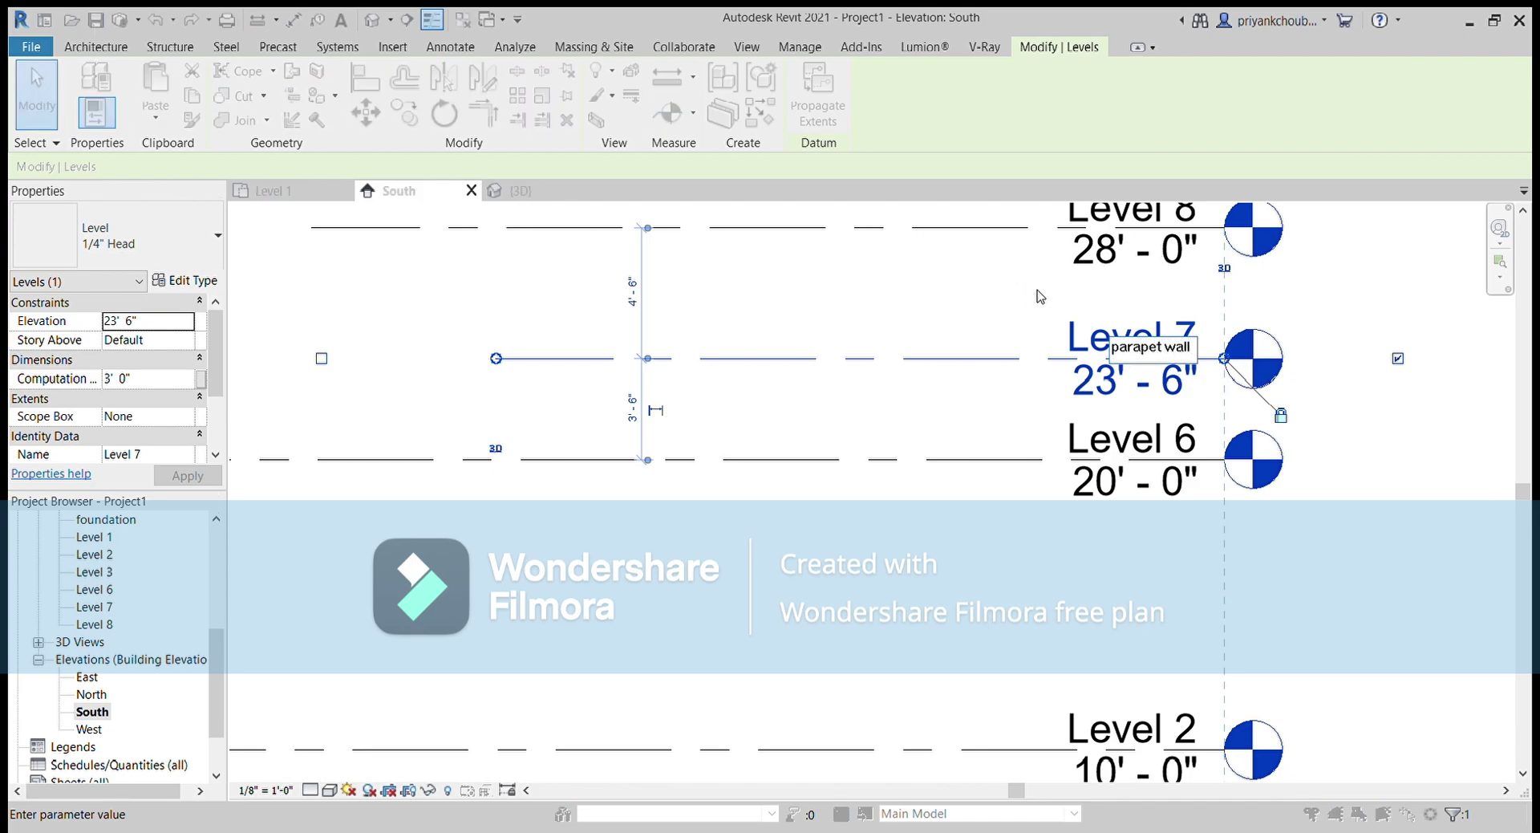
key("Return")
Rename Level 8 to "mumty" along with its matching plan views
middle_click_drag(946, 304, 799, 586)
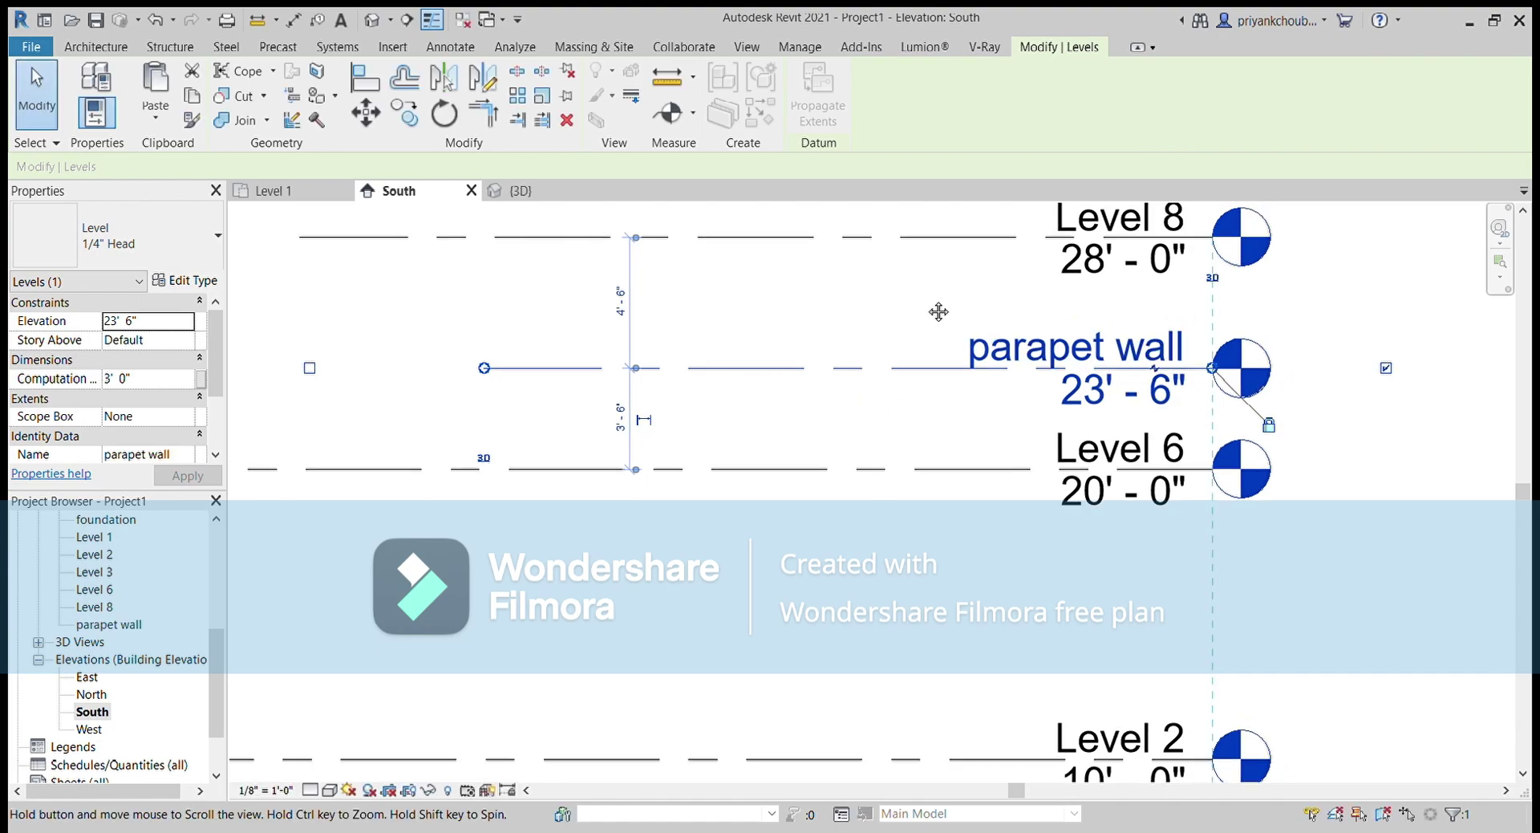
left_click(987, 507)
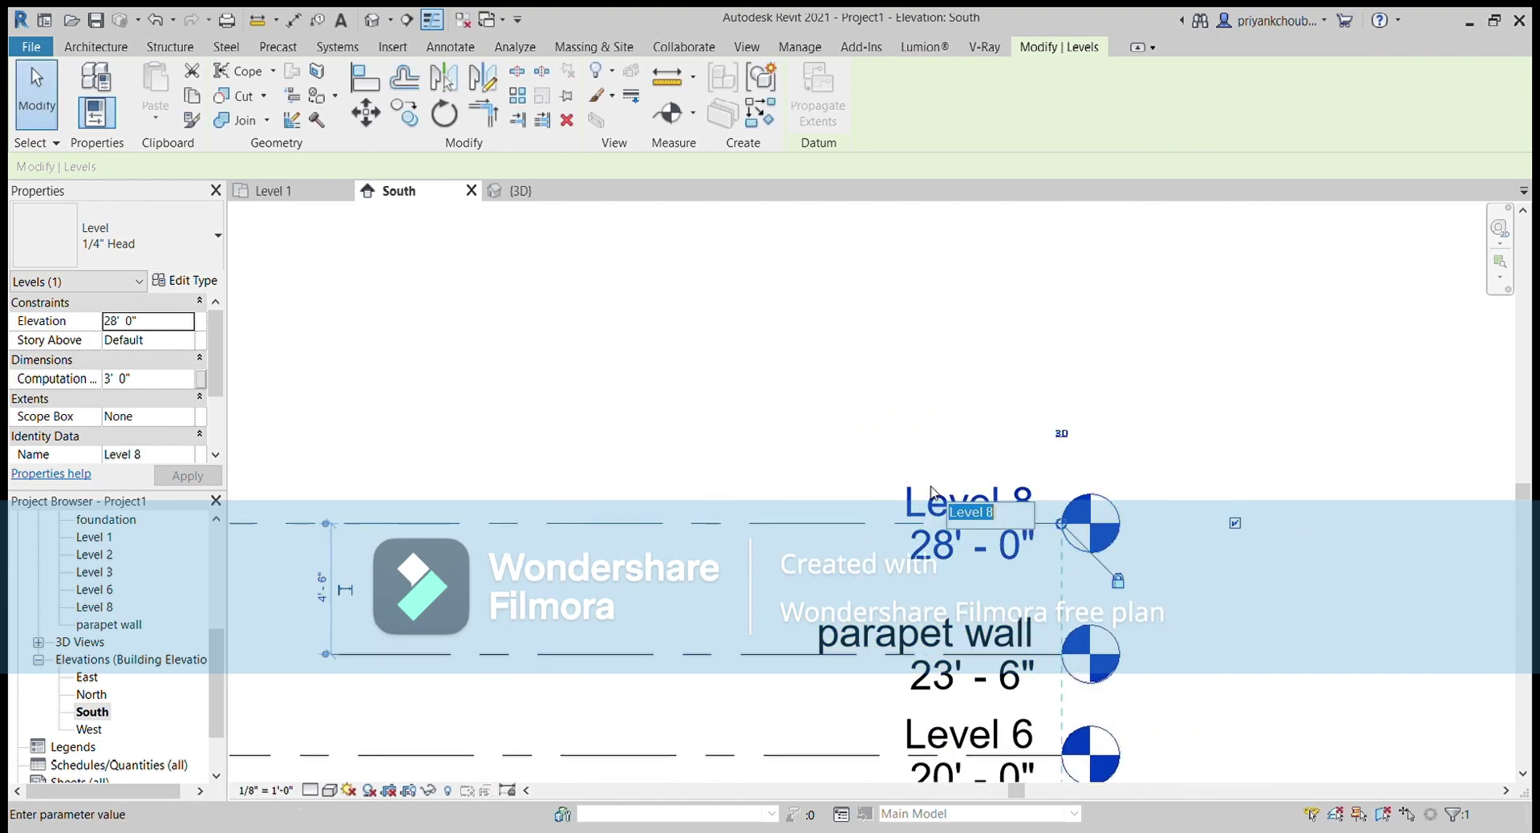
left_click(994, 513)
type("mumty")
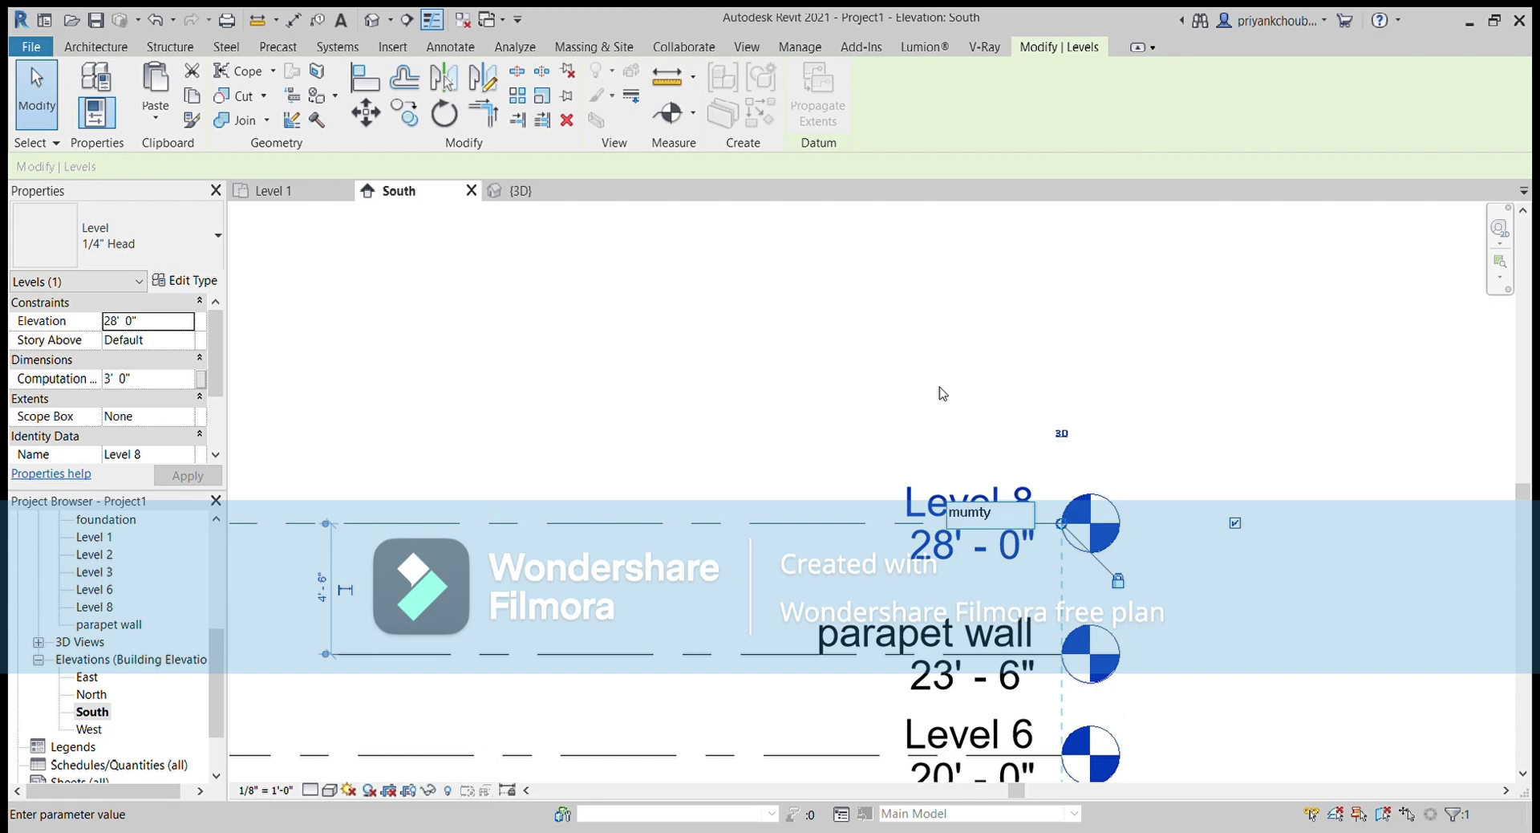
key("Return")
left_click(839, 420)
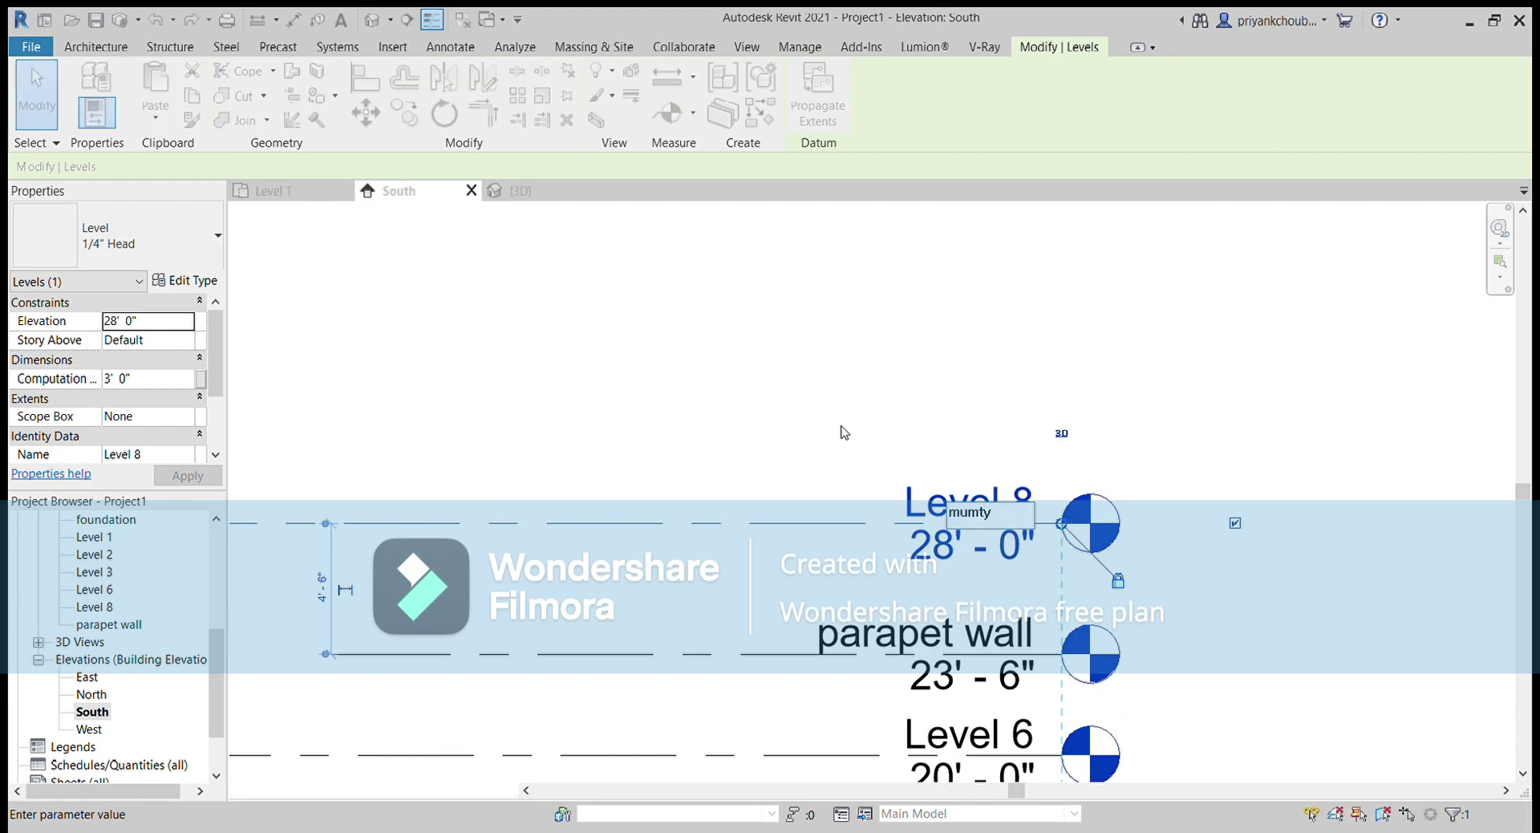
Fit the whole South elevation with every level in view and clear the selection
scroll(808, 444, "down", 2)
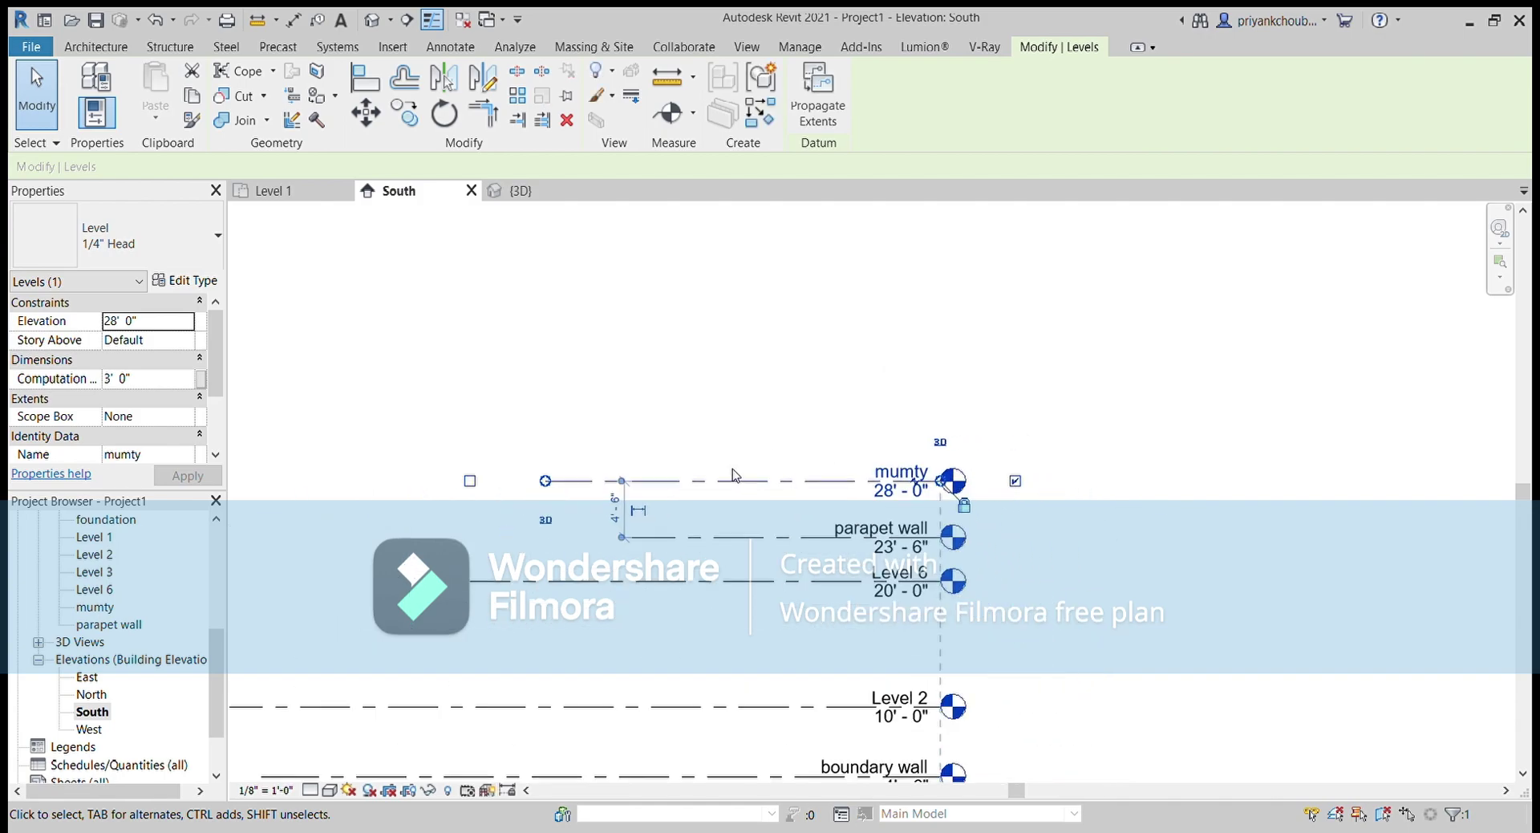
mouse_move(792, 501)
middle_mouse_down()
mouse_move(803, 273)
mouse_move(746, 457)
mouse_move(794, 478)
mouse_move(879, 401)
middle_mouse_up()
scroll(793, 478, "down", 1)
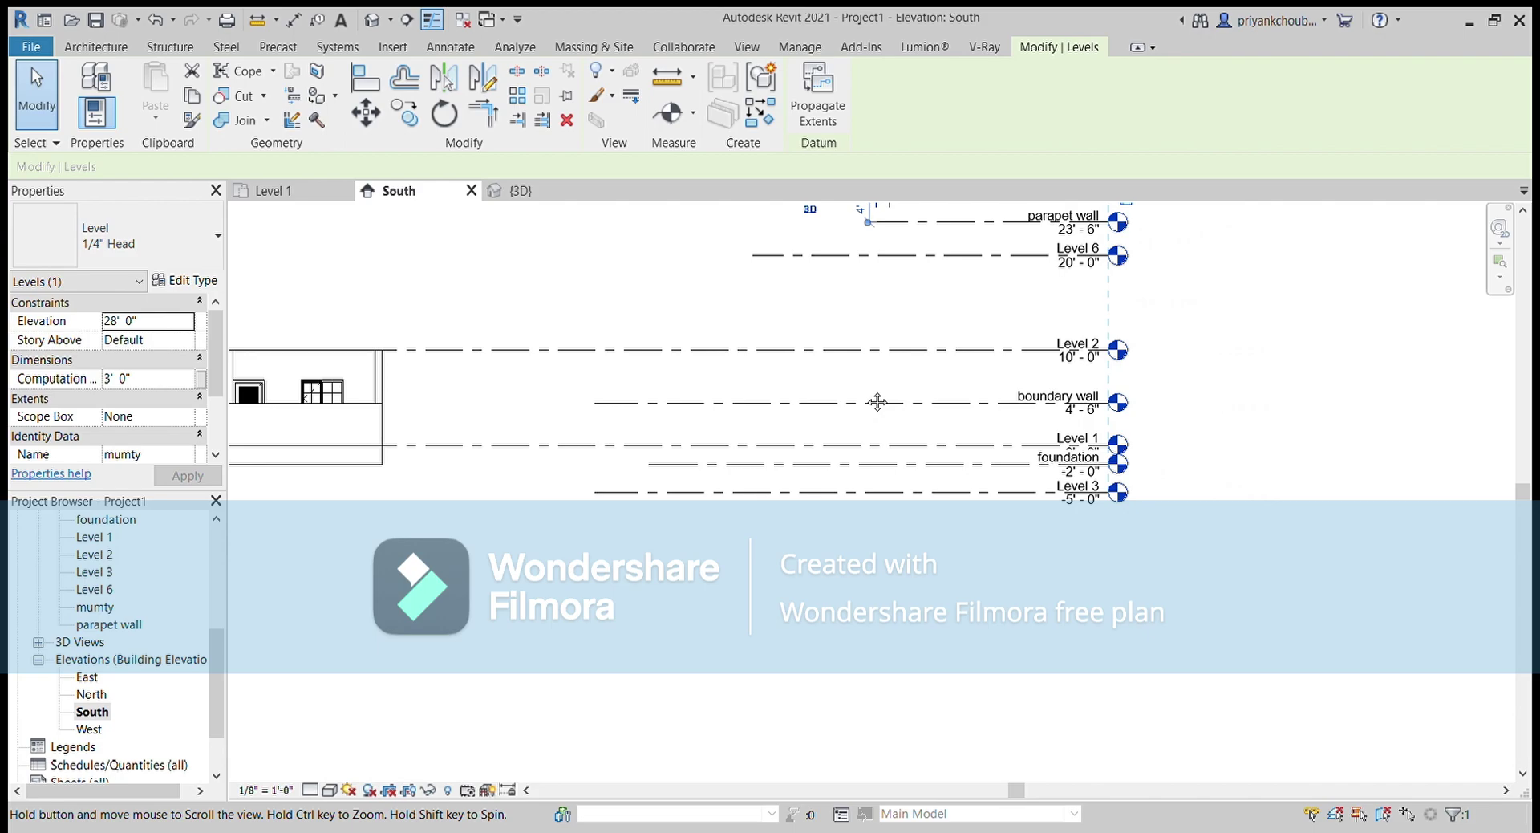
scroll(478, 388, "down", 1)
mouse_move(432, 441)
middle_mouse_down()
mouse_move(316, 637)
mouse_move(559, 527)
mouse_move(653, 458)
middle_mouse_up()
scroll(316, 637, "up", 1)
scroll(559, 527, "down", 1)
scroll(653, 458, "down", 1)
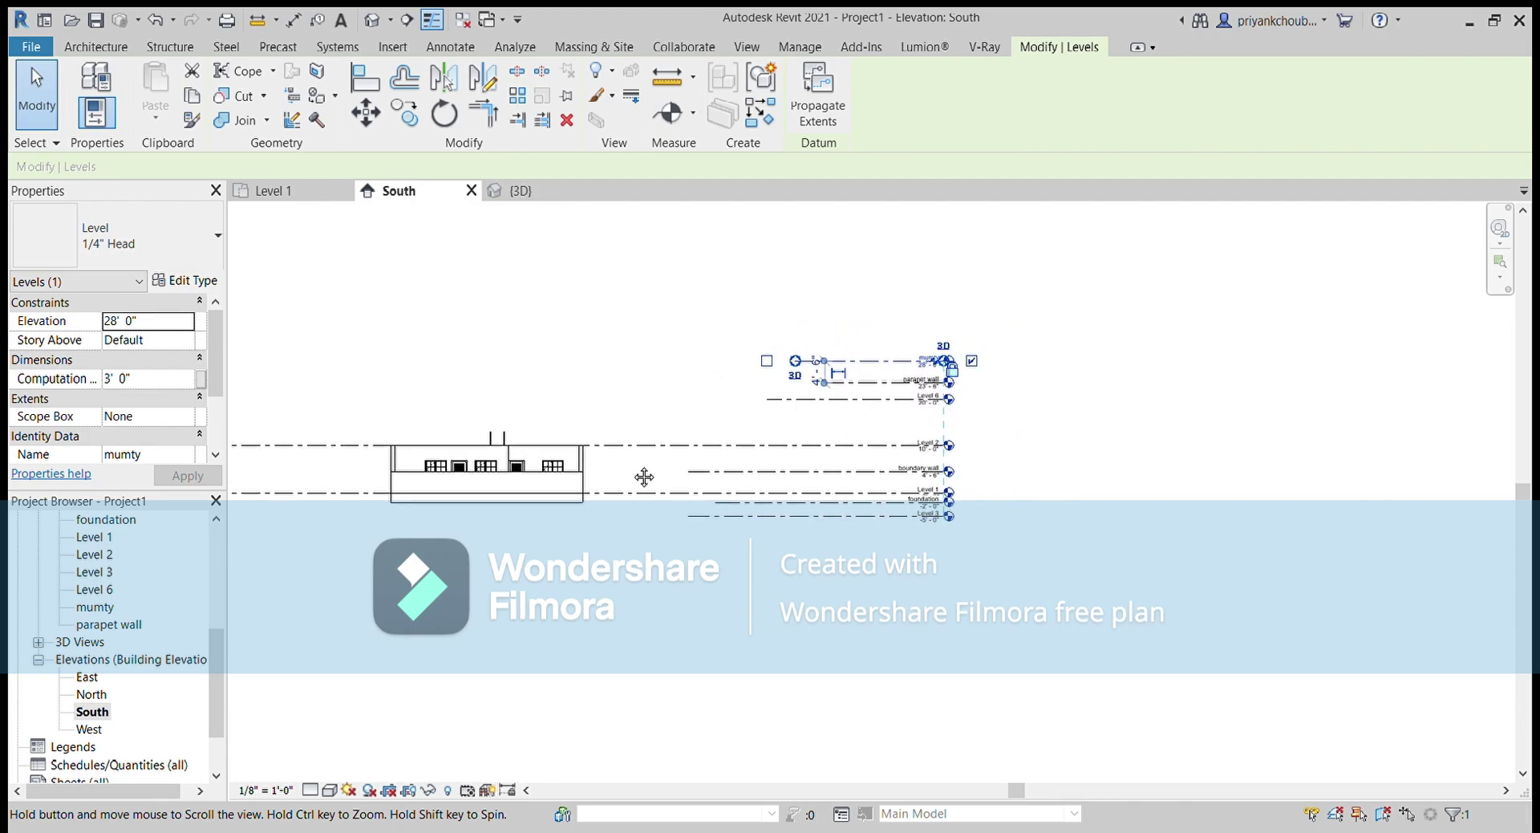
left_click(644, 477)
Open the Level 1 floor plan and try selecting the exterior walls one by one
left_click_drag(215, 663, 209, 558)
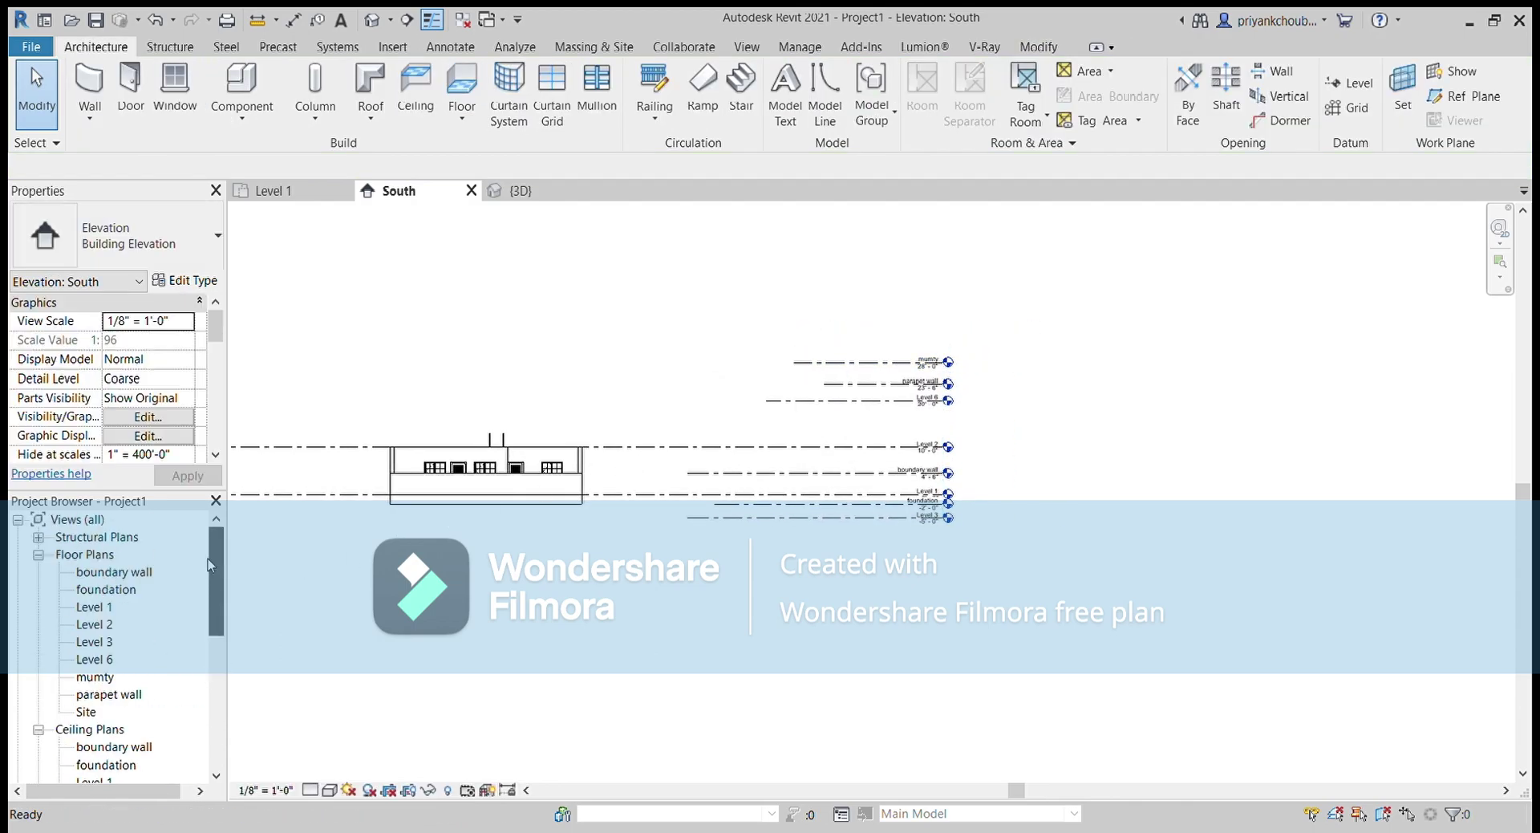
double_click(93, 607)
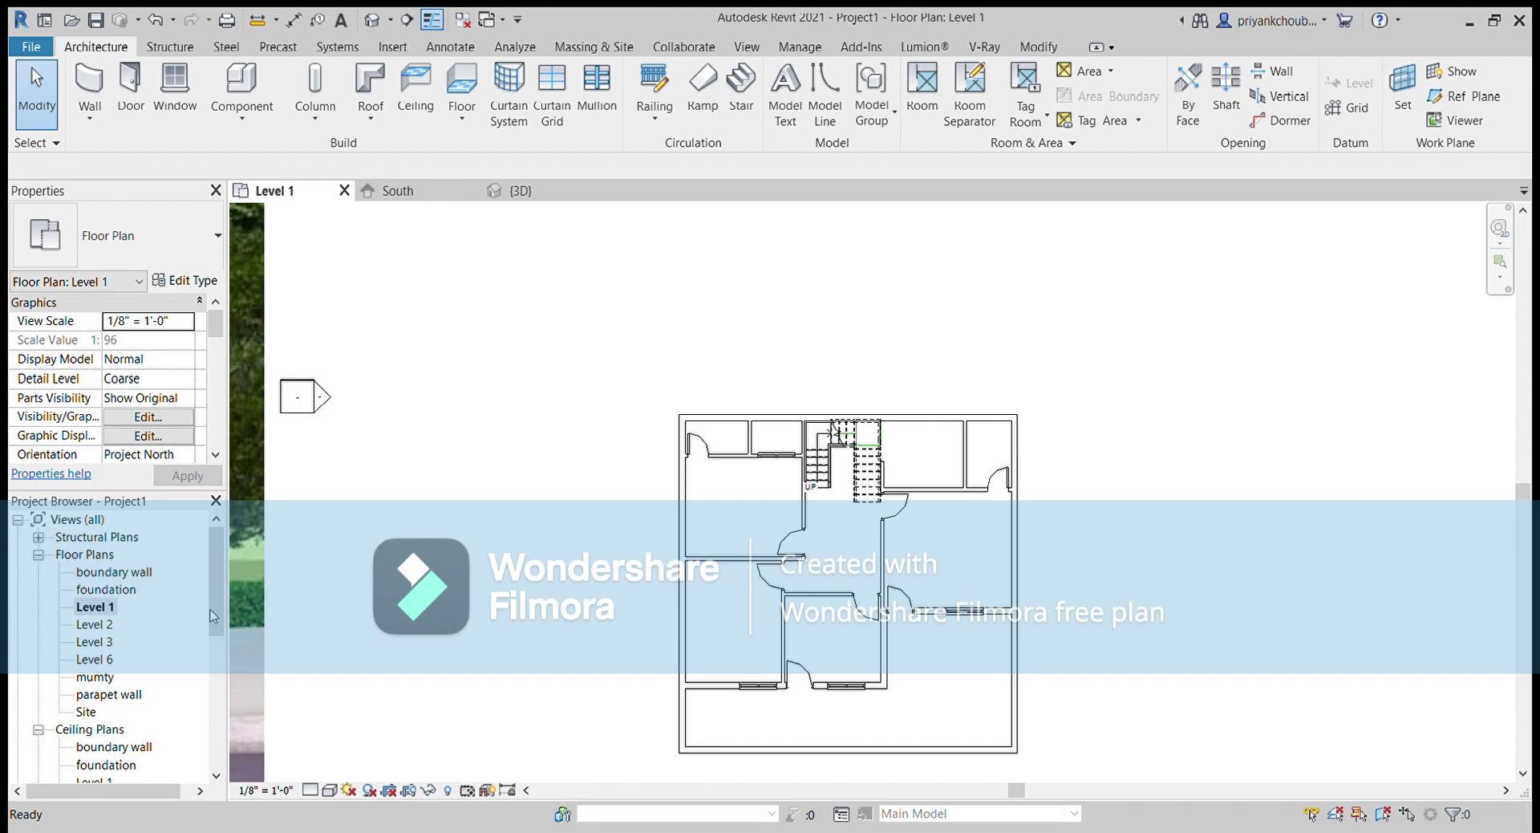
scroll(694, 588, "down", 3)
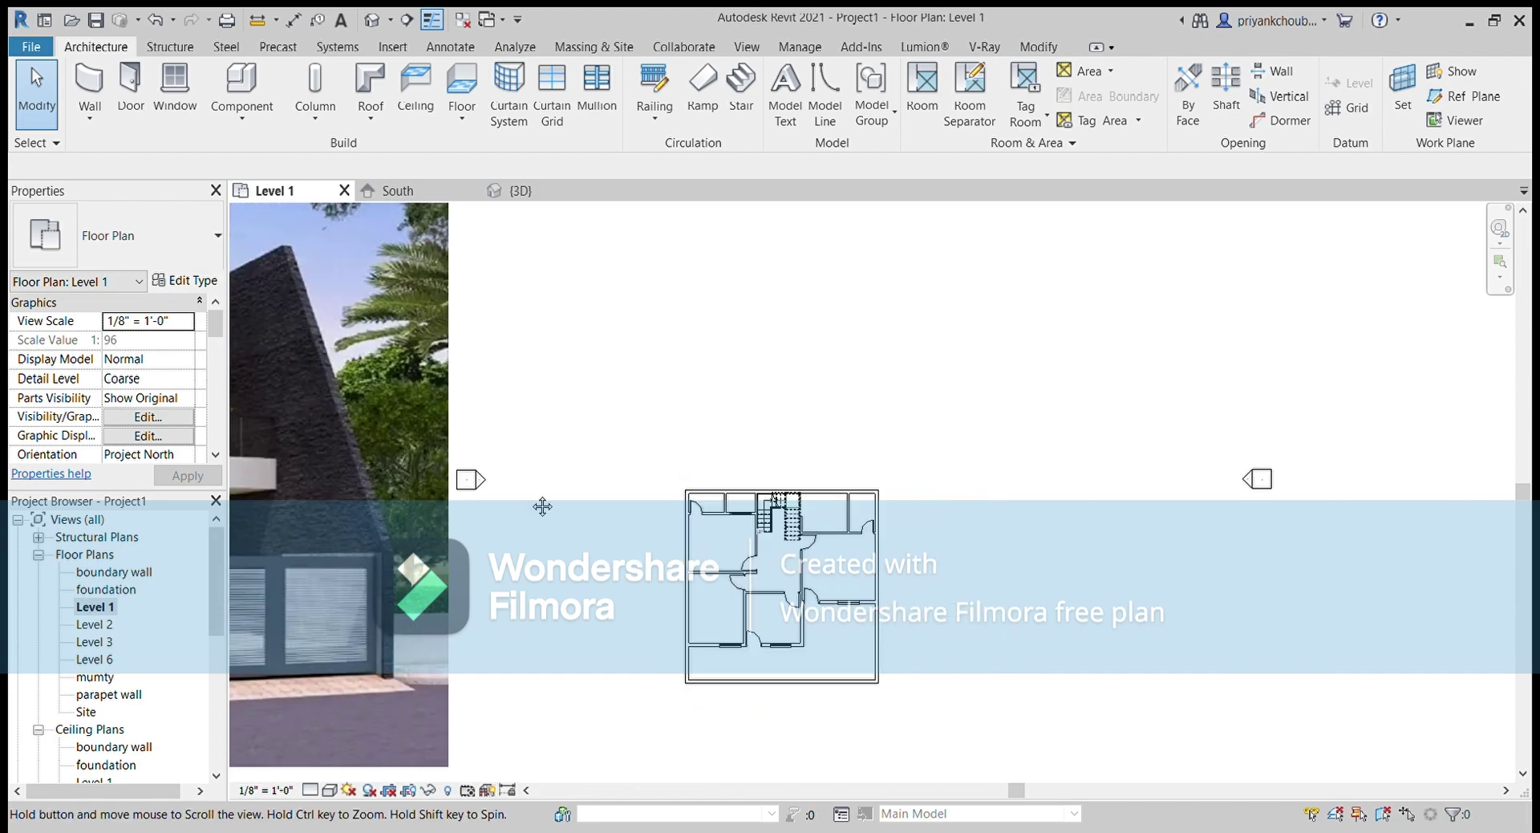
scroll(543, 506, "down", 2)
mouse_move(542, 506)
middle_mouse_down()
mouse_move(681, 434)
mouse_move(694, 371)
mouse_move(620, 430)
middle_mouse_up()
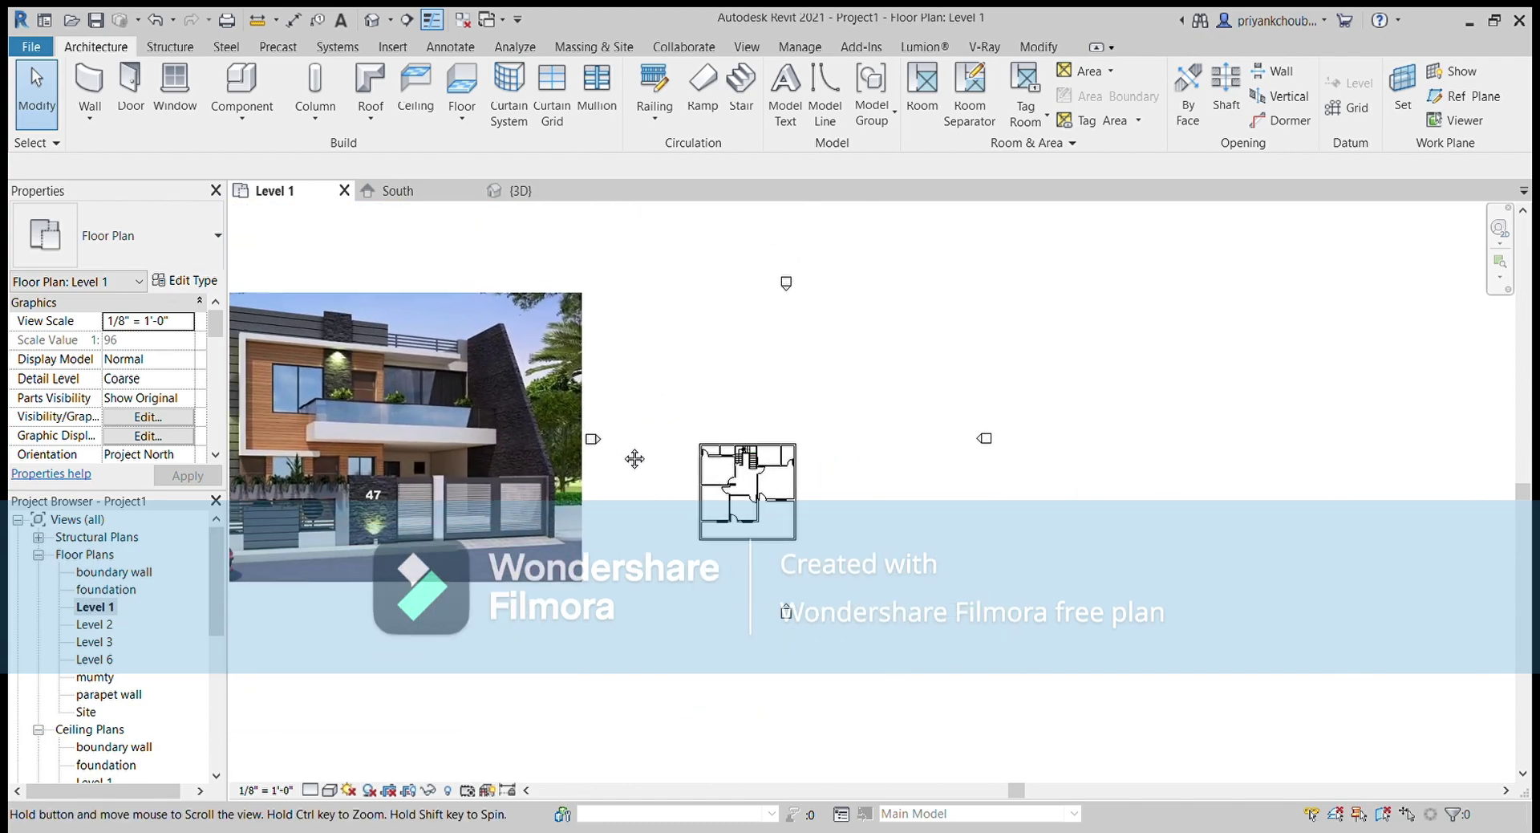
scroll(719, 447, "up", 2)
left_click(731, 447)
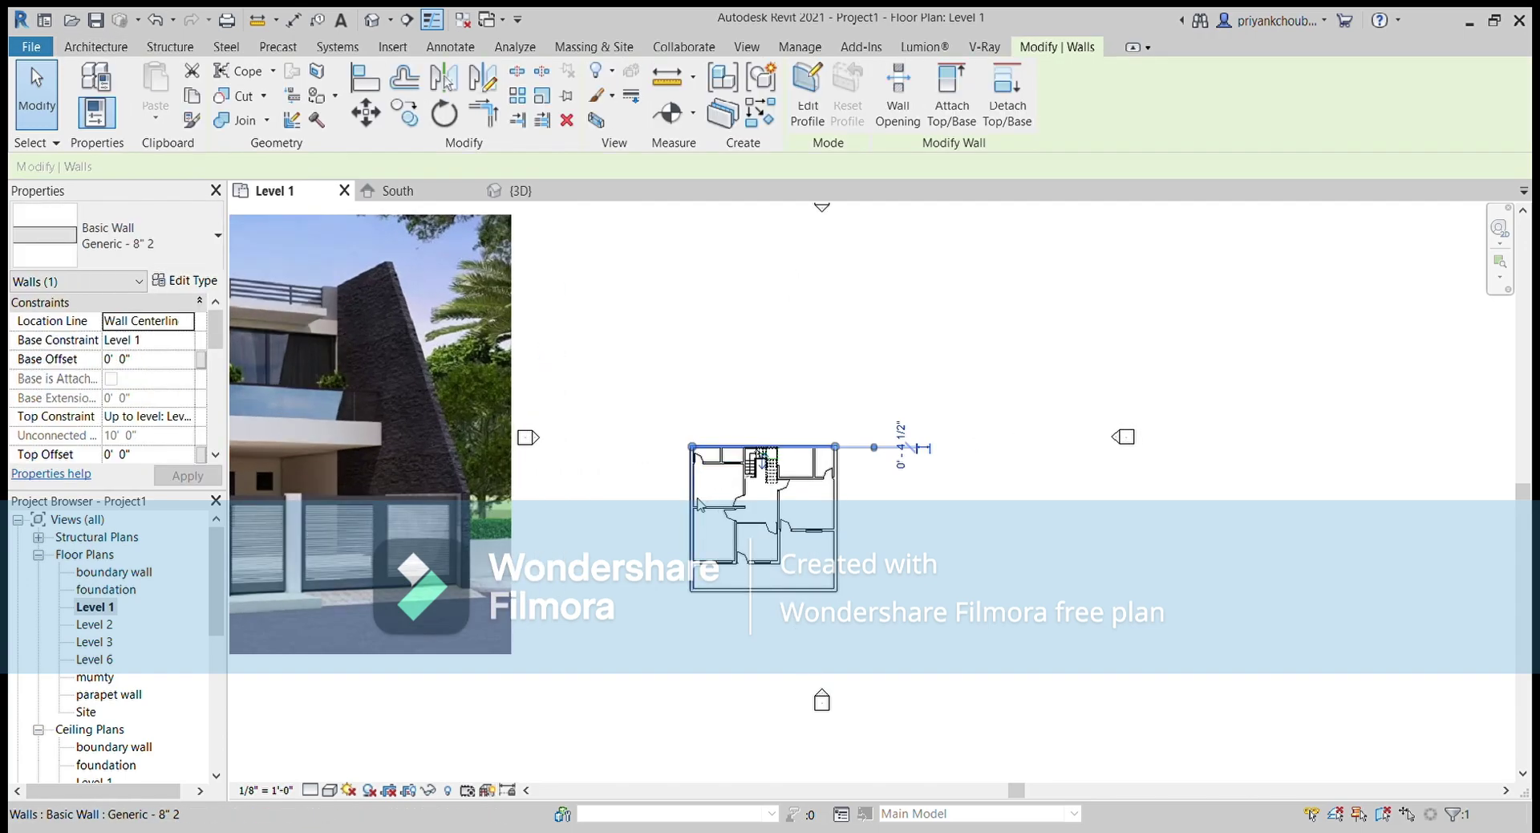
left_click(694, 497)
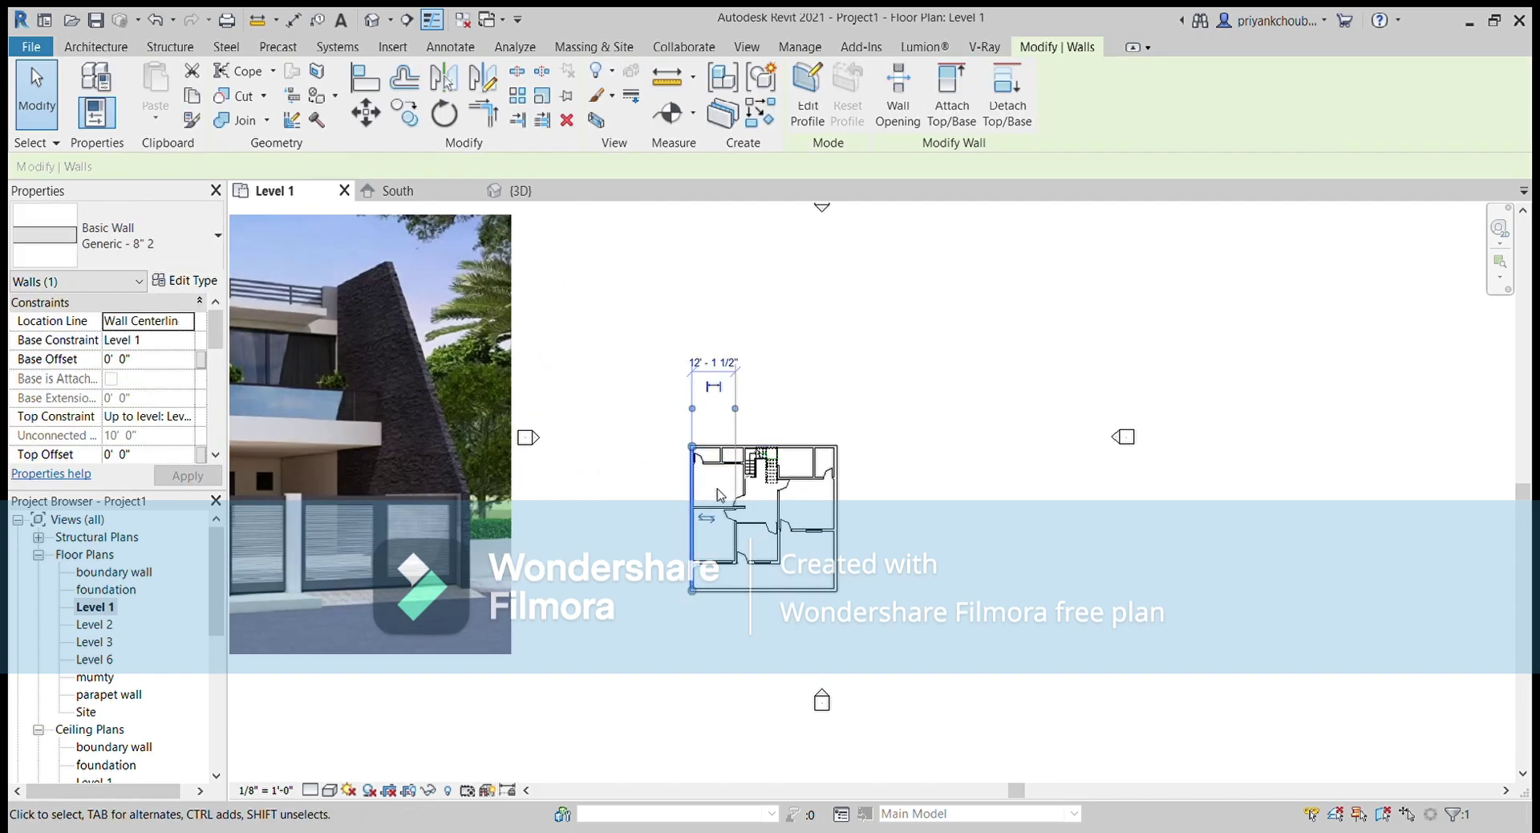
left_click(837, 507, "ctrl")
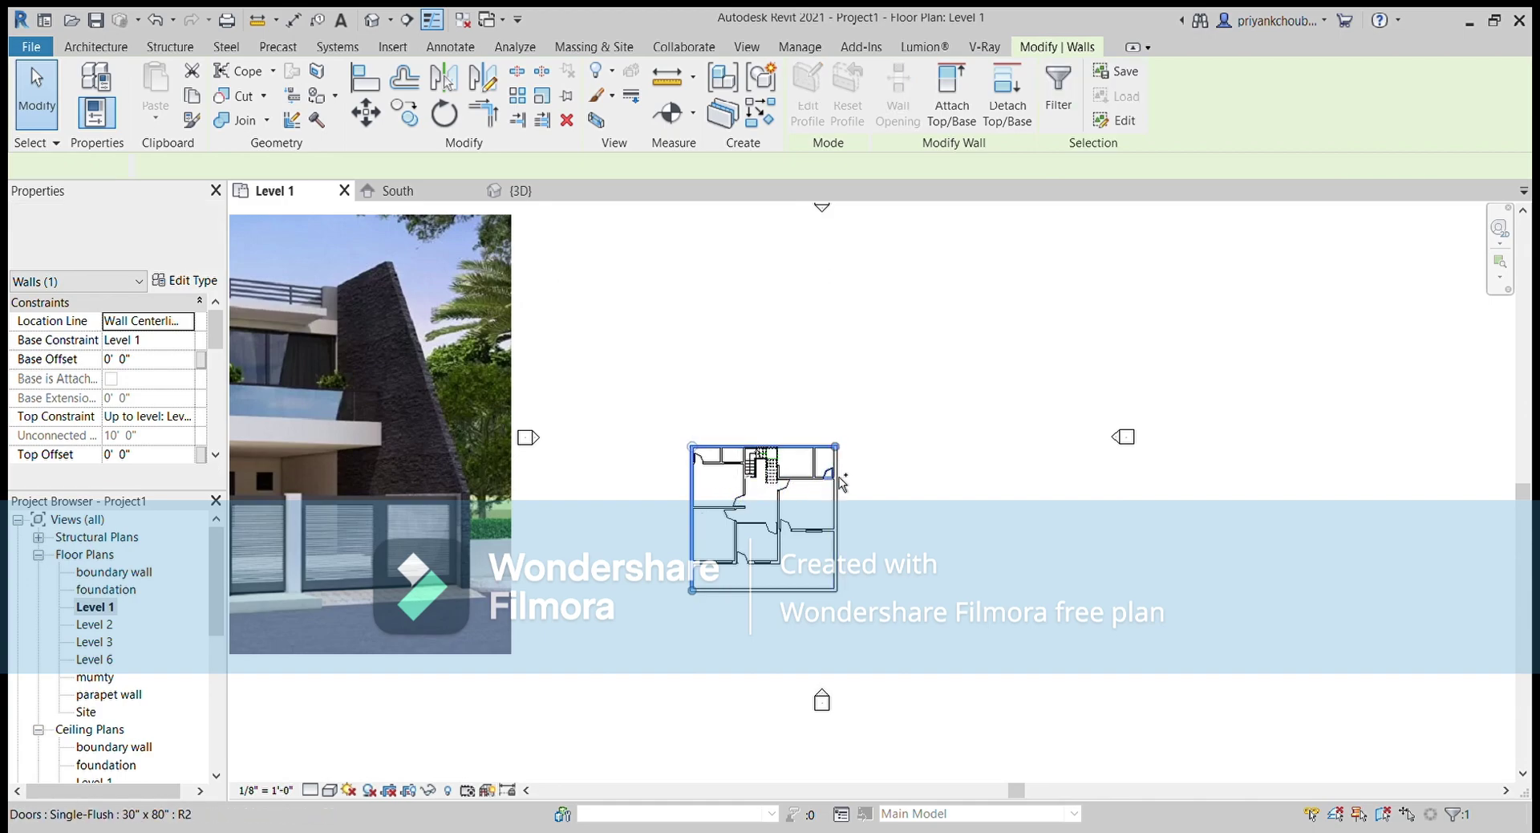
left_click(815, 505, "ctrl")
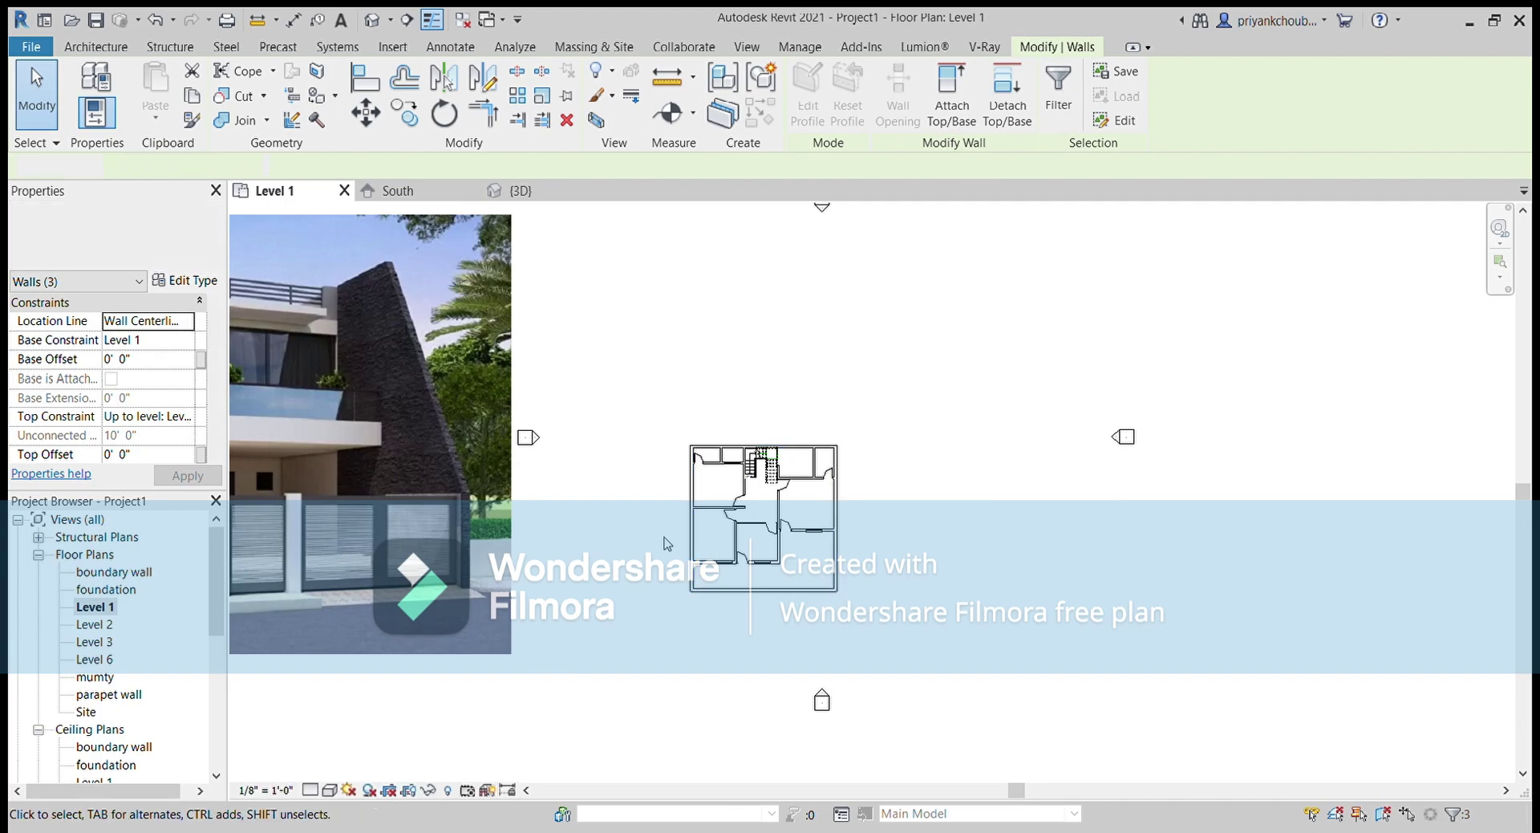
key("Escape")
Try selecting the interior partition walls with SA, then the exterior walls, before clearing the selection
left_click(718, 508)
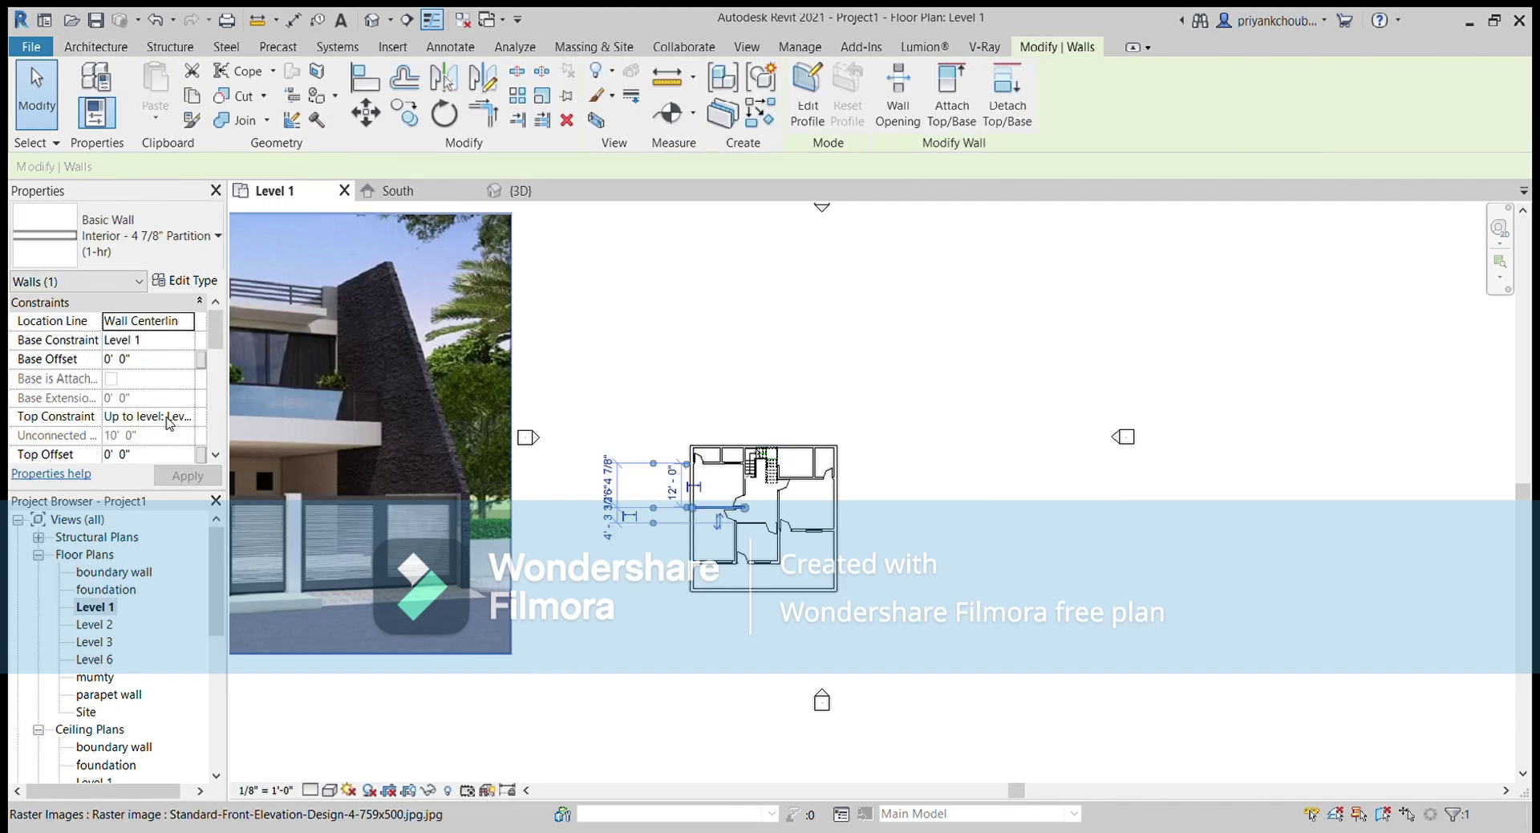
key("s")
key("a")
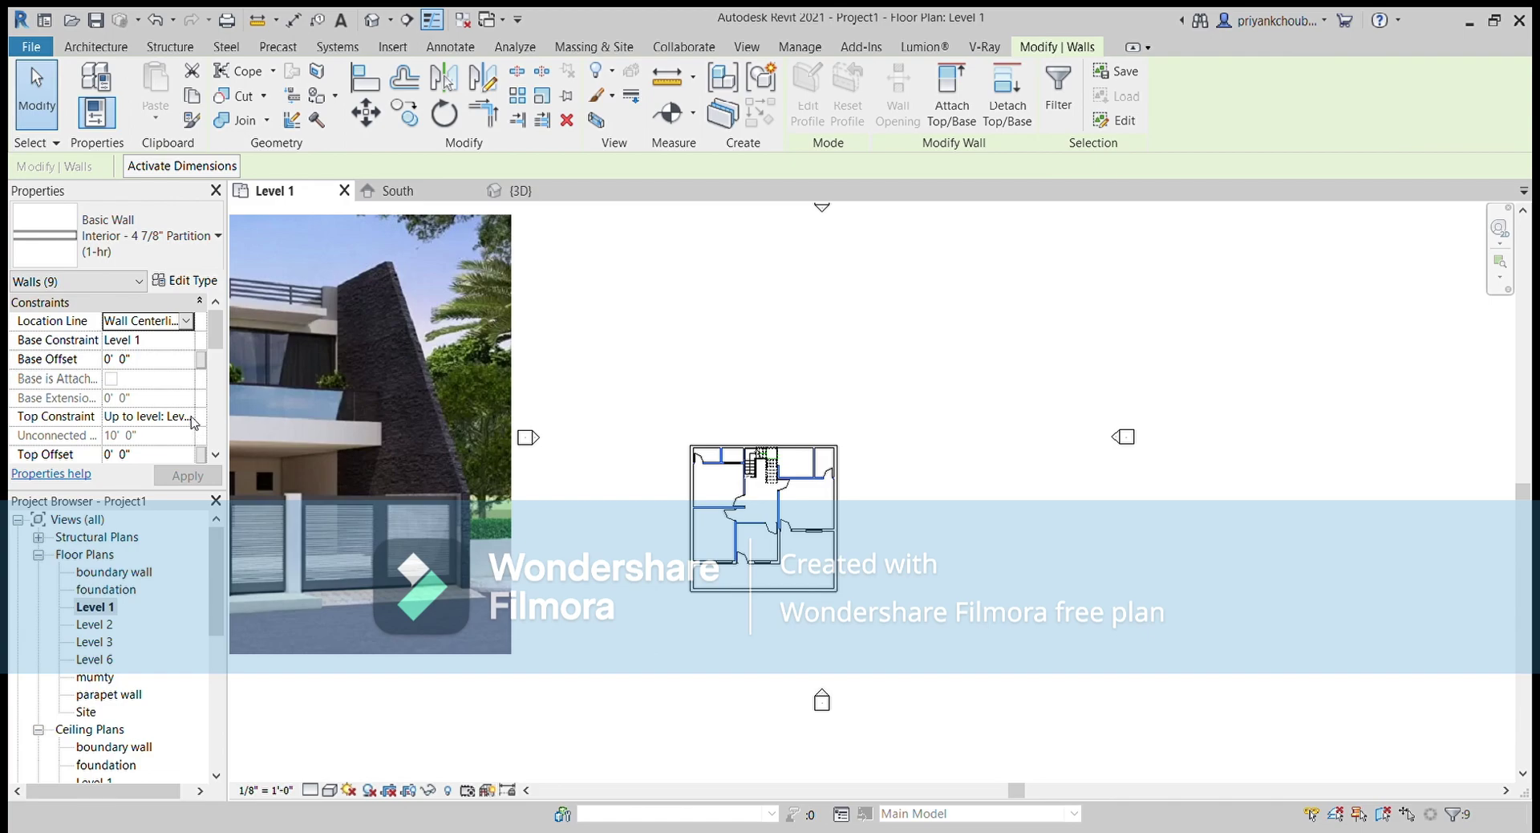
left_click(633, 351)
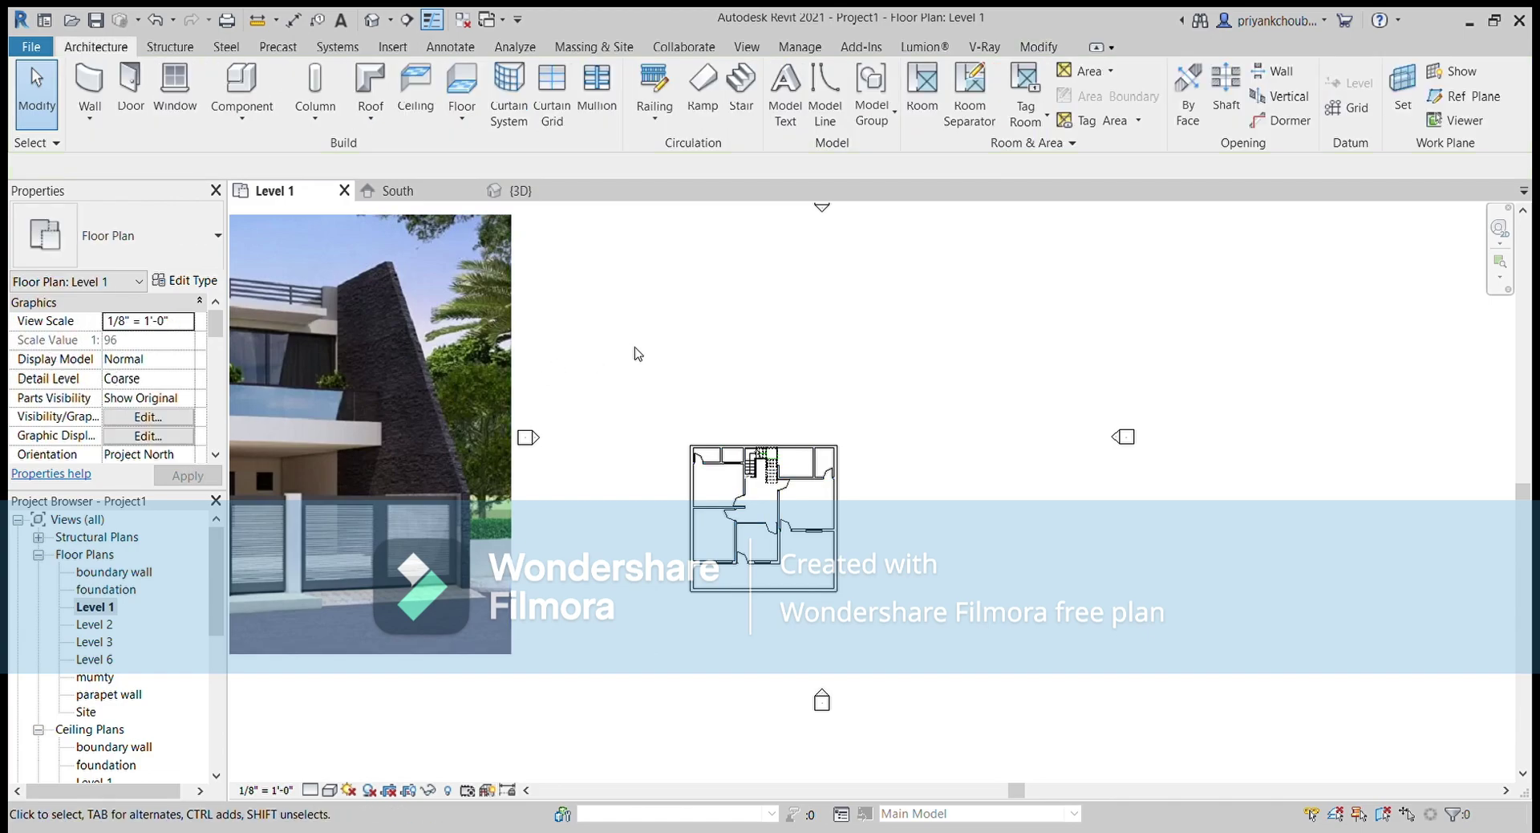
left_click(783, 536)
scroll(781, 539, "up", 5)
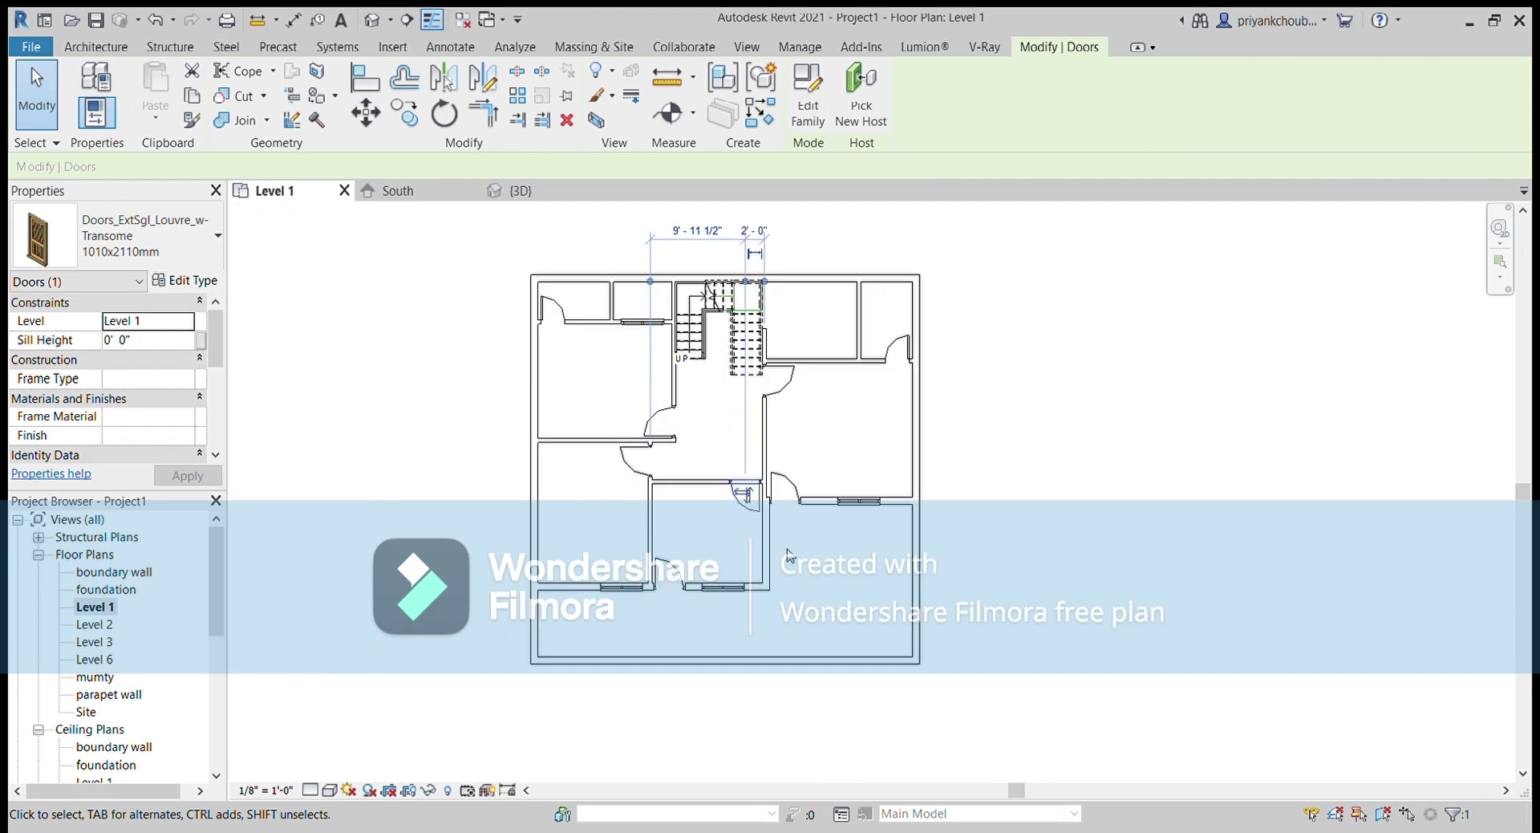
left_click(766, 552)
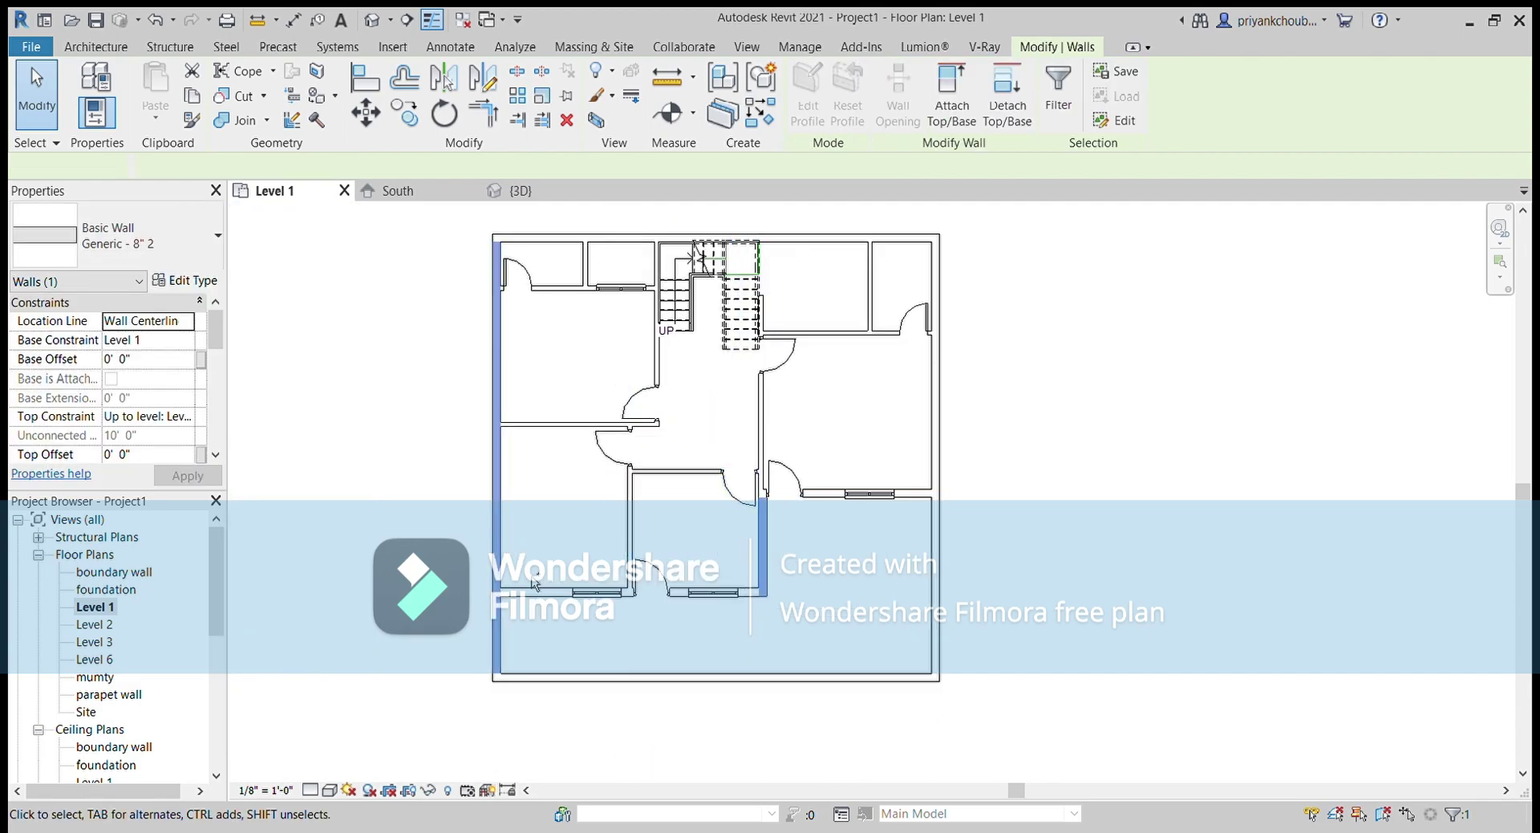
left_click(497, 536, "ctrl")
left_click(612, 238, "ctrl")
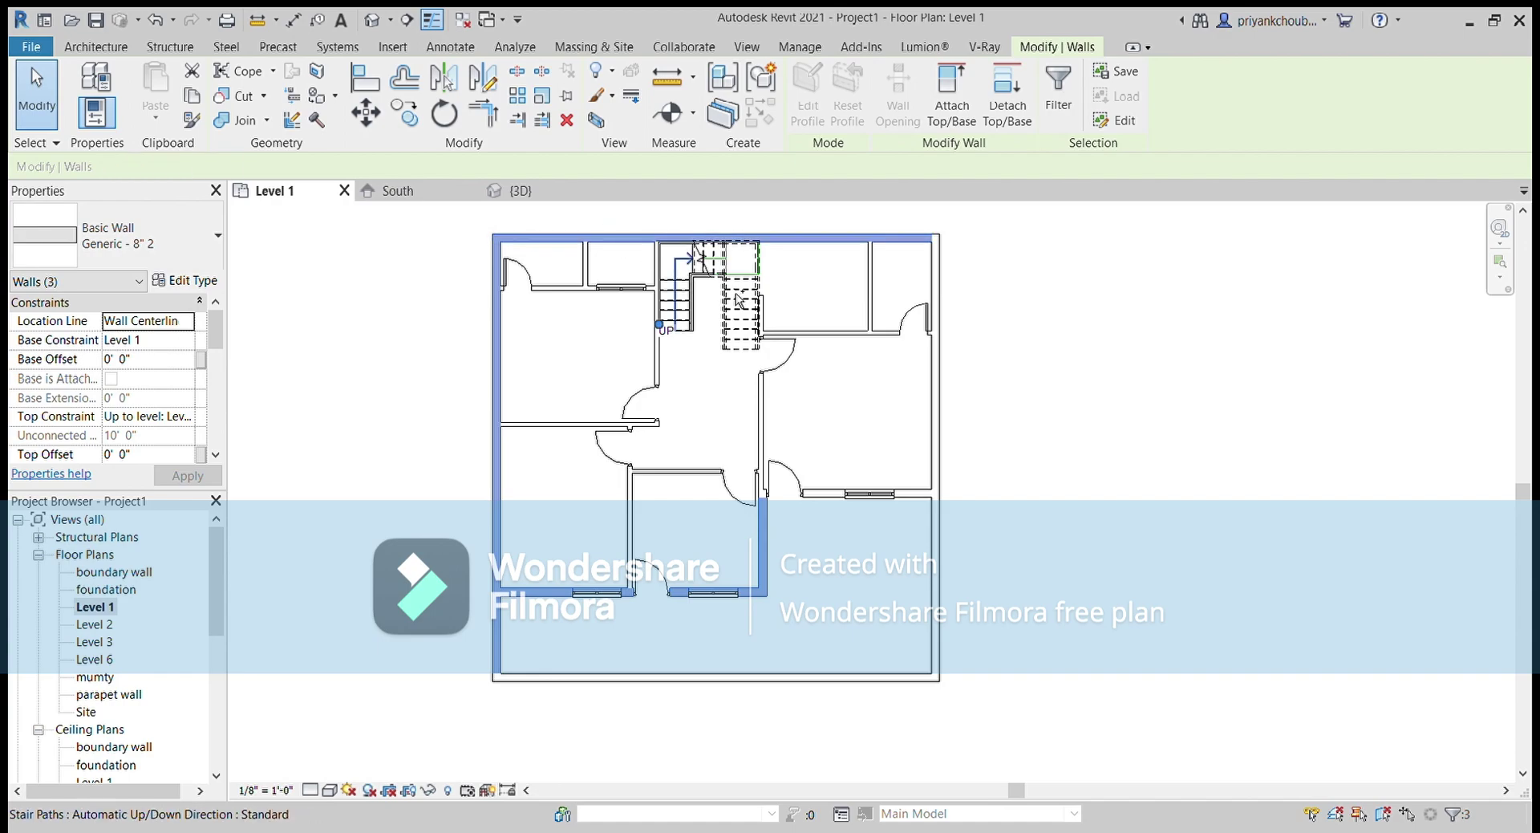
left_click(935, 435, "ctrl")
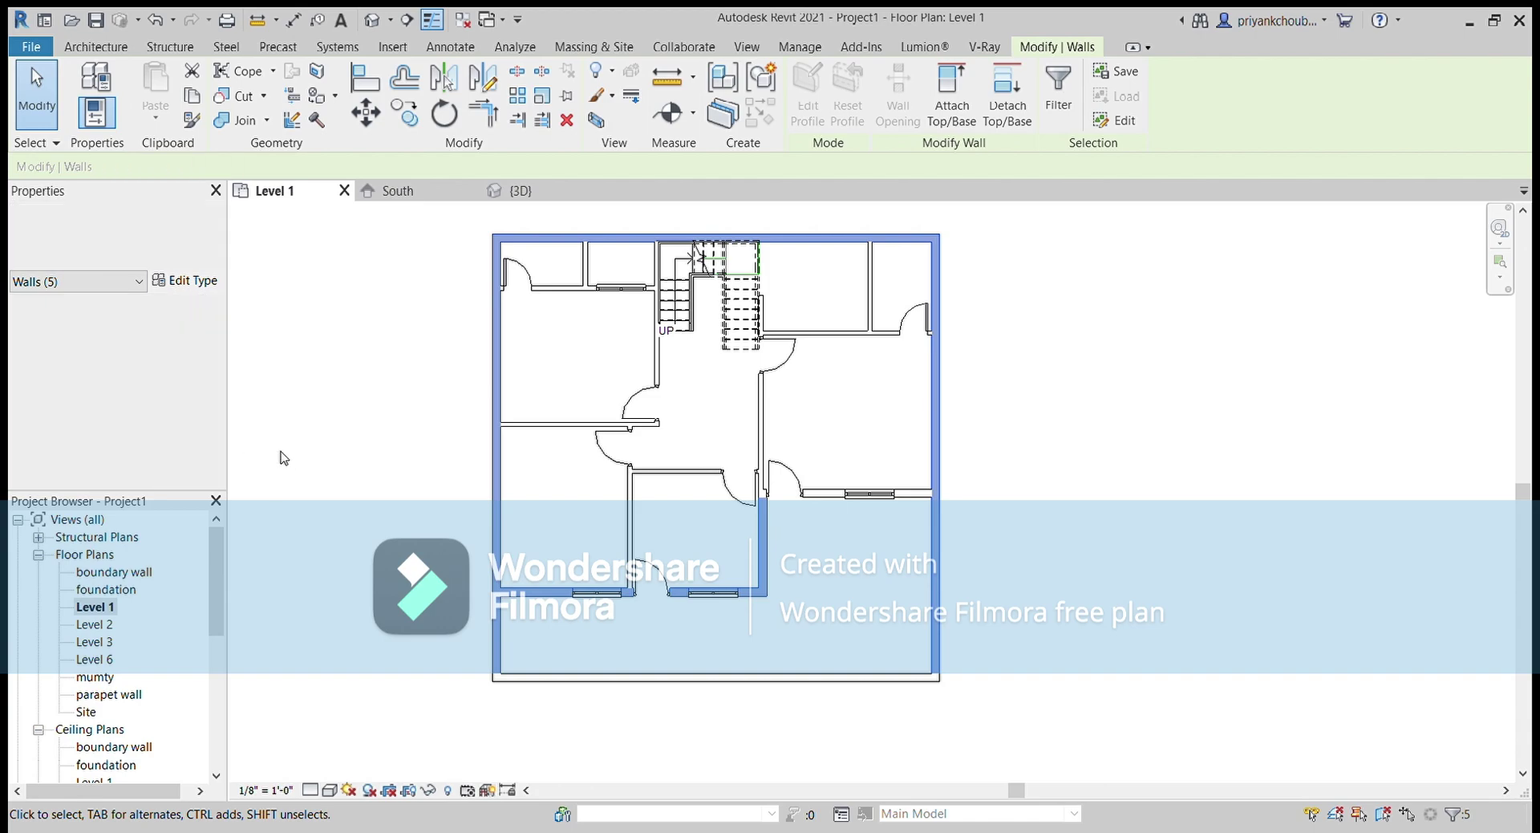
key("Escape")
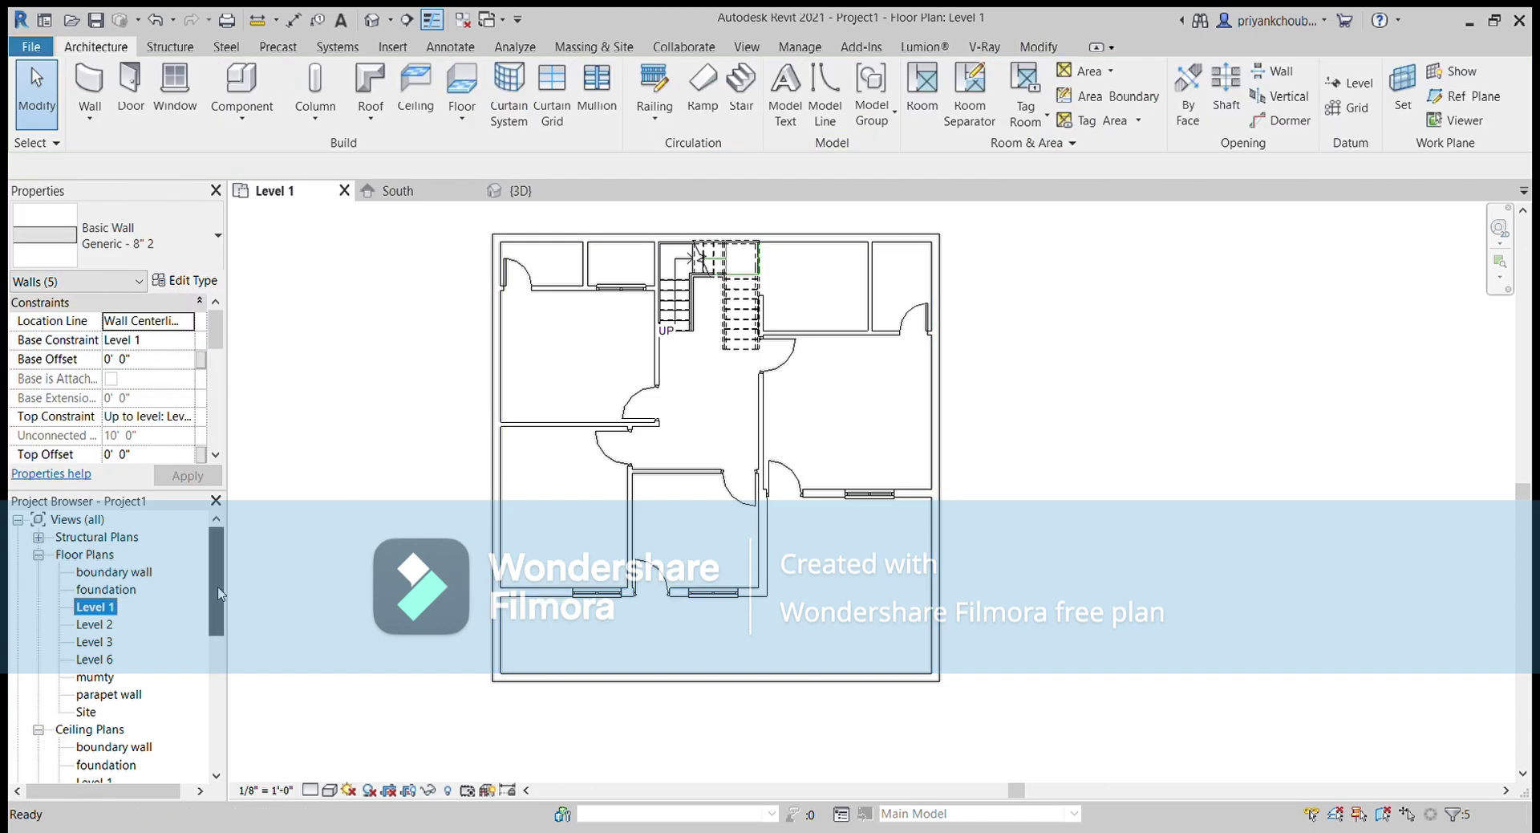
Select the outer wall chain with Tab and add several interior walls
left_click_drag(223, 594, 212, 634)
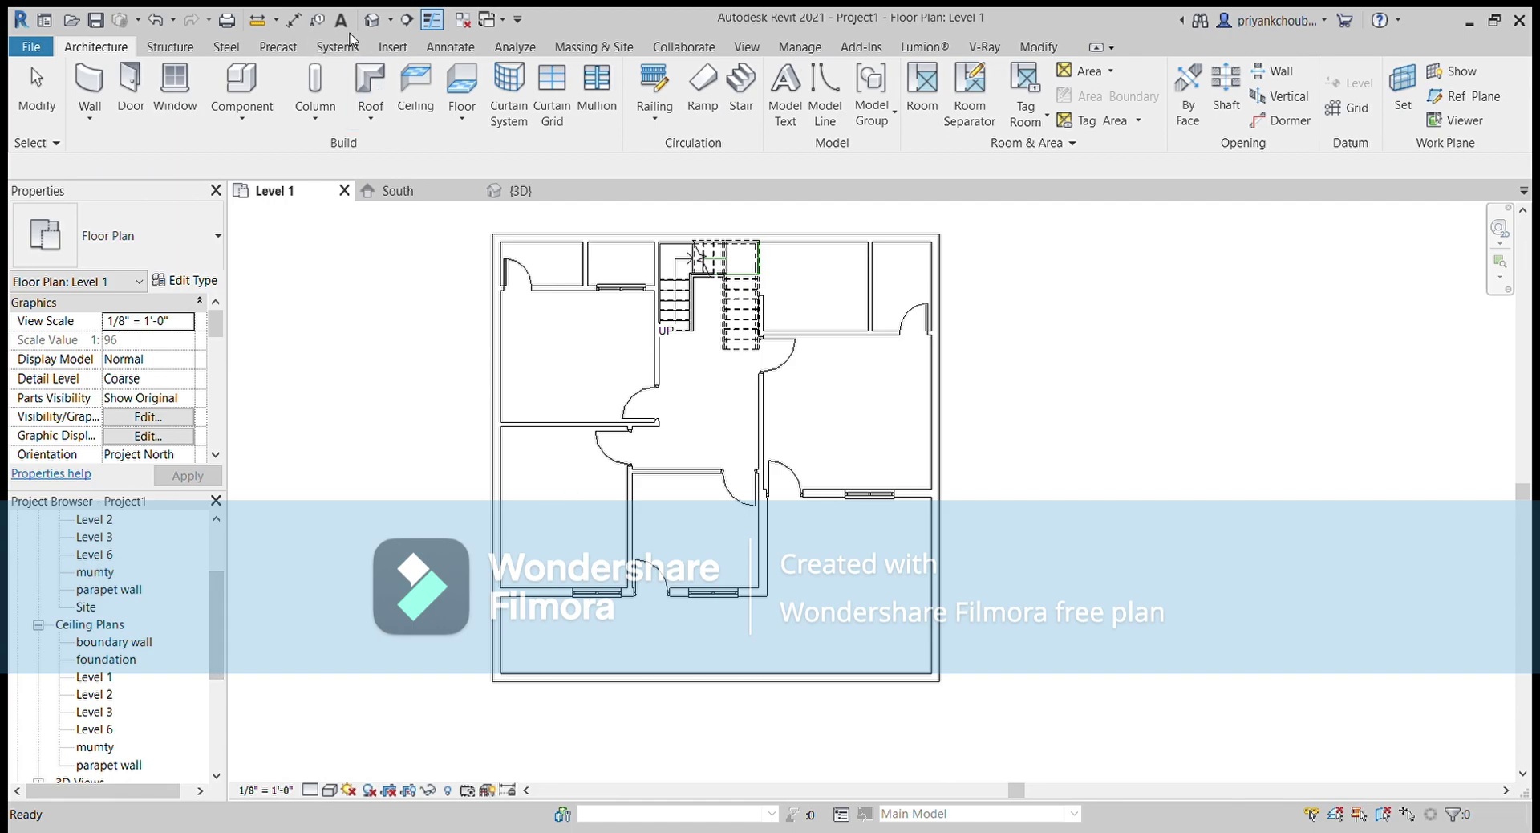
key("Tab")
left_click(557, 425)
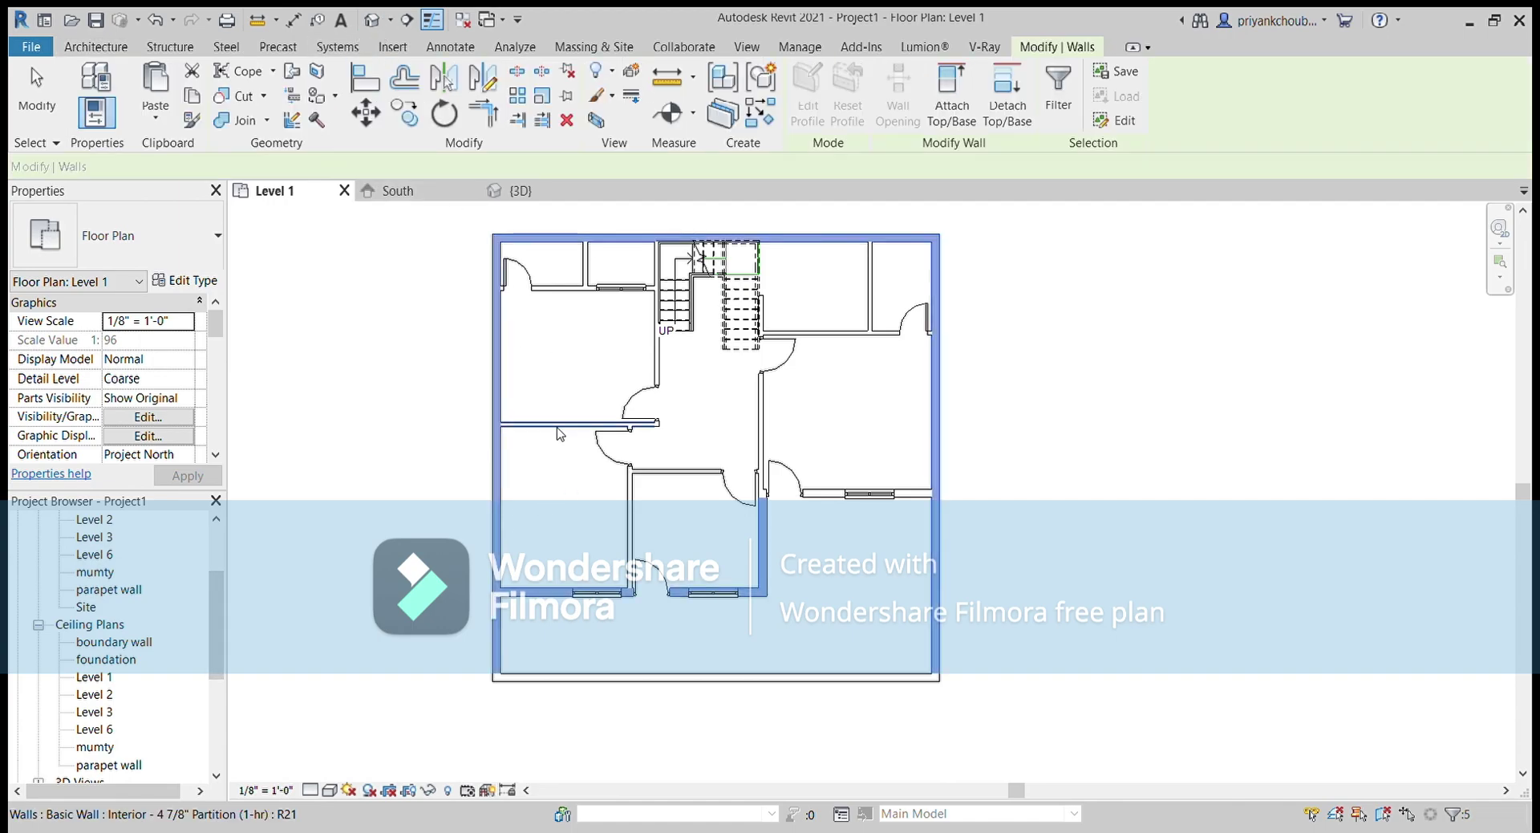
left_click(762, 423, "ctrl")
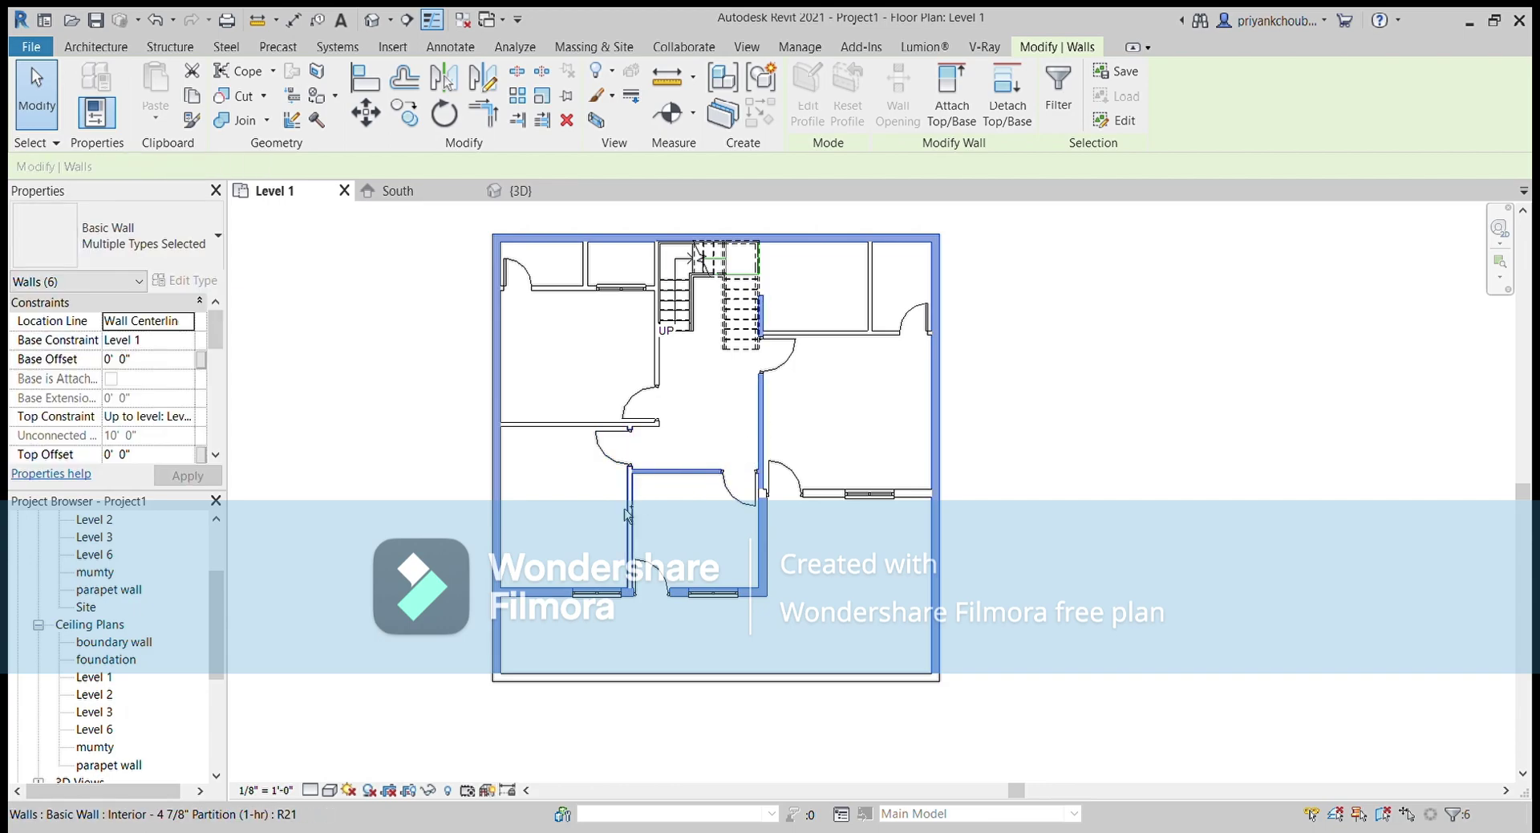
left_click(677, 470, "ctrl")
left_click(577, 424, "ctrl")
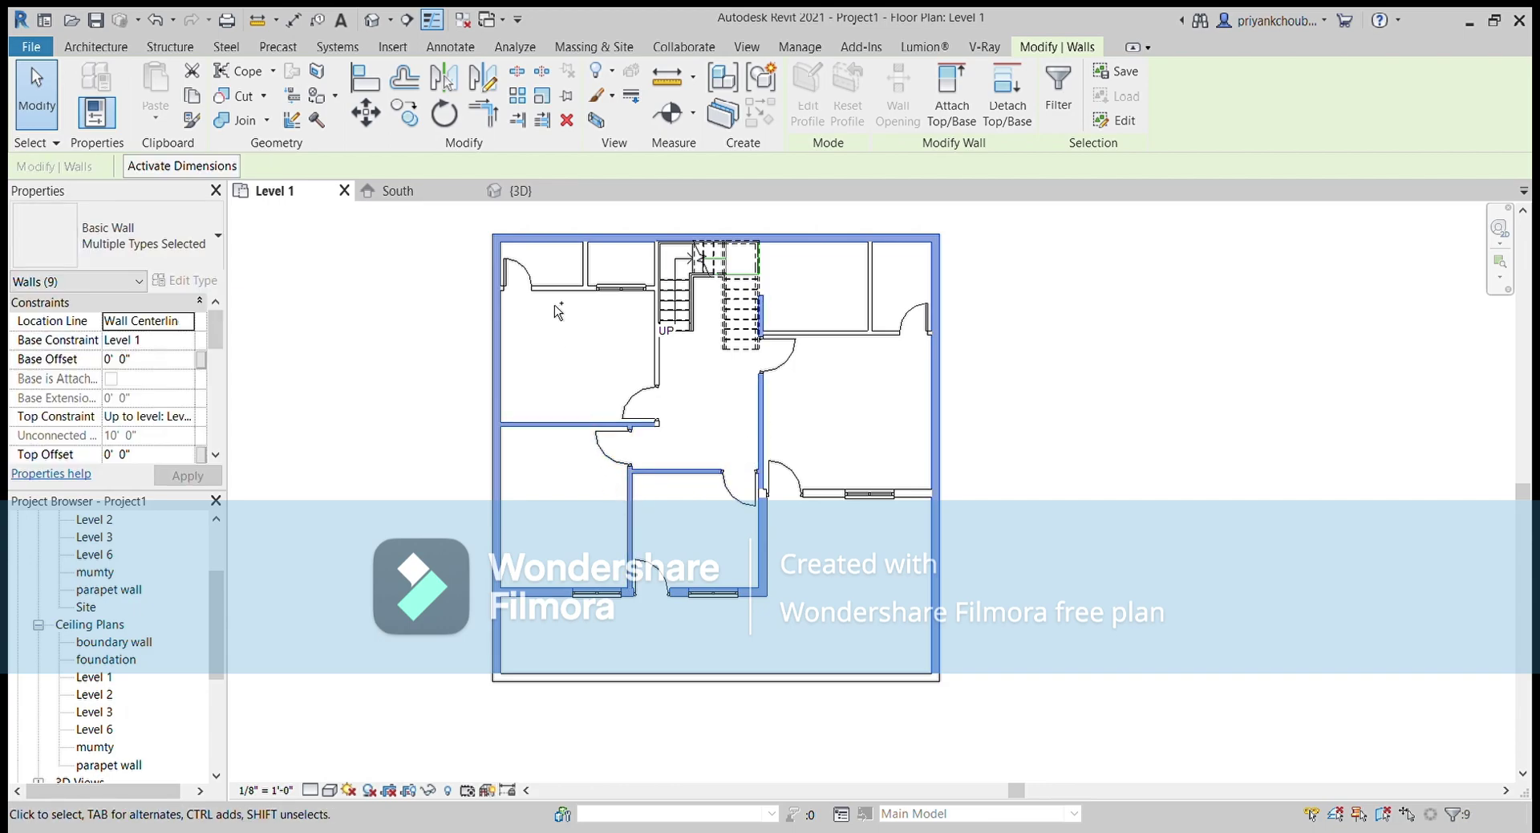
left_click(561, 287, "ctrl")
left_click(584, 265, "ctrl")
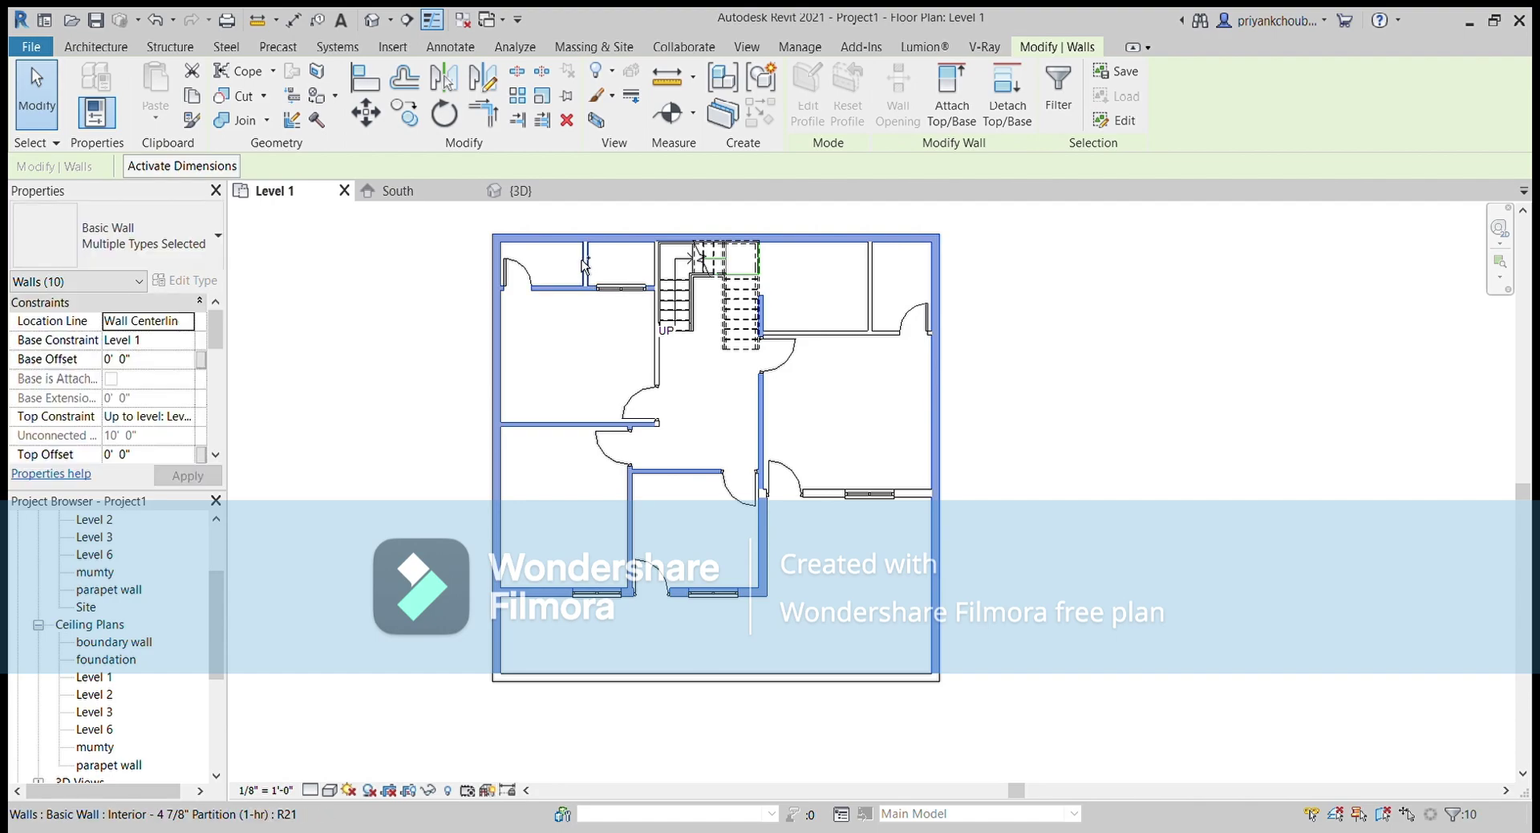
Add the remaining interior walls, including the stair and window walls, and copy the selection
left_click(659, 277, "ctrl")
left_click(827, 332, "ctrl")
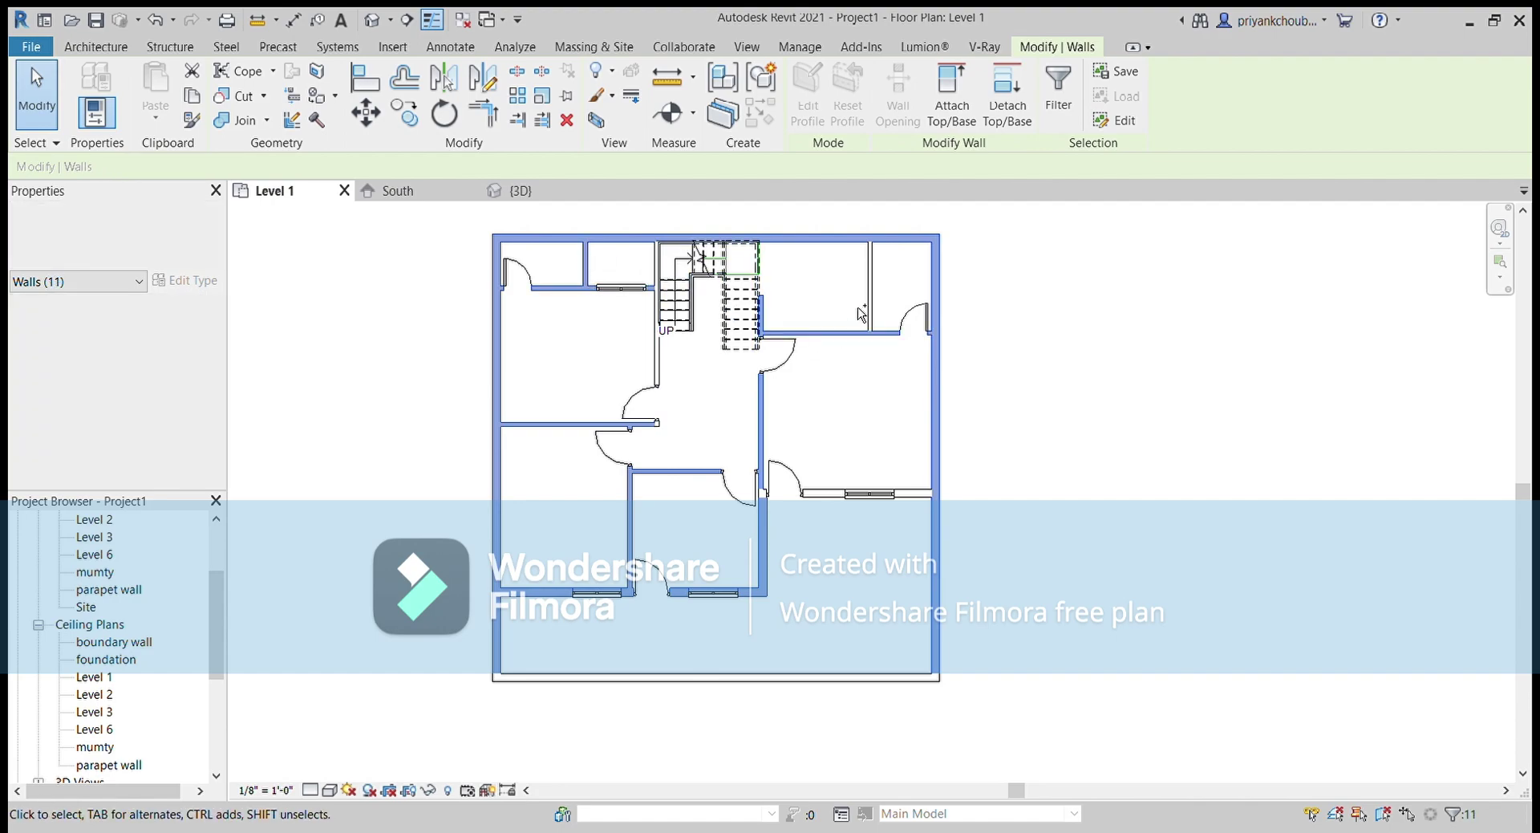
left_click(869, 289, "ctrl")
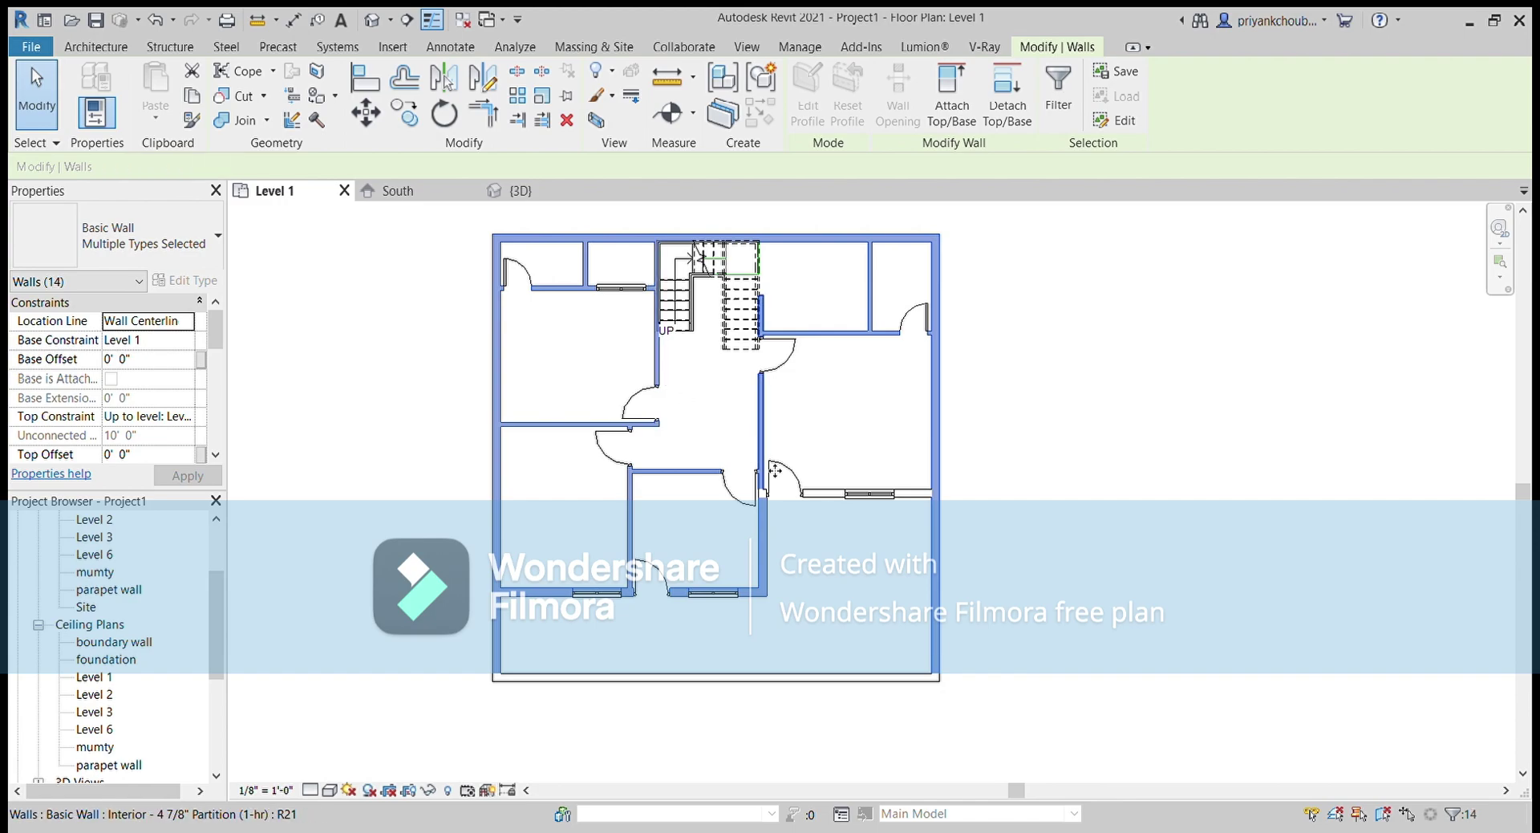
left_click(819, 493, "ctrl")
left_click(822, 494, "ctrl")
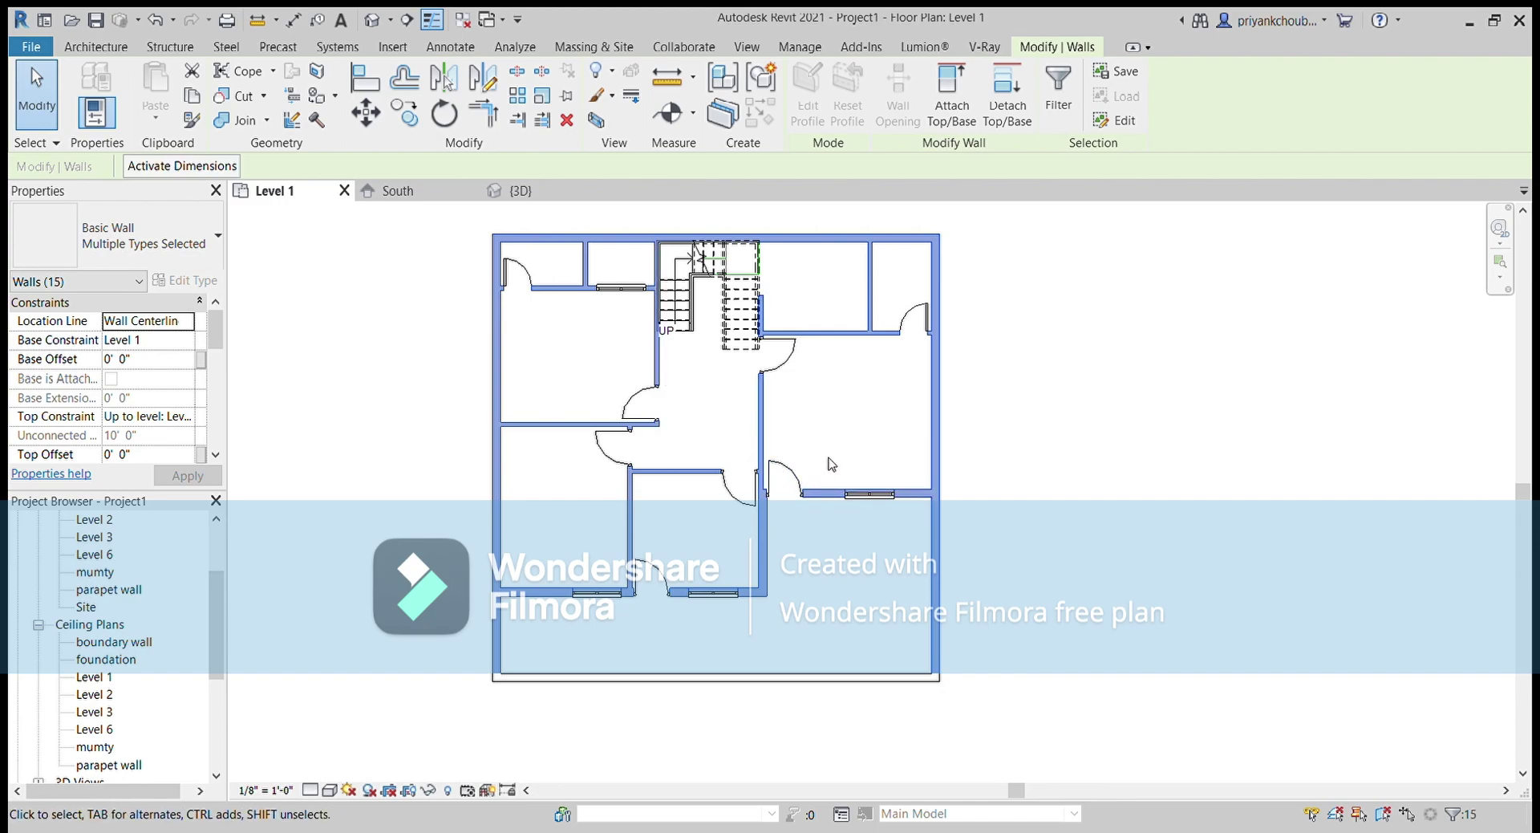
left_click(195, 97)
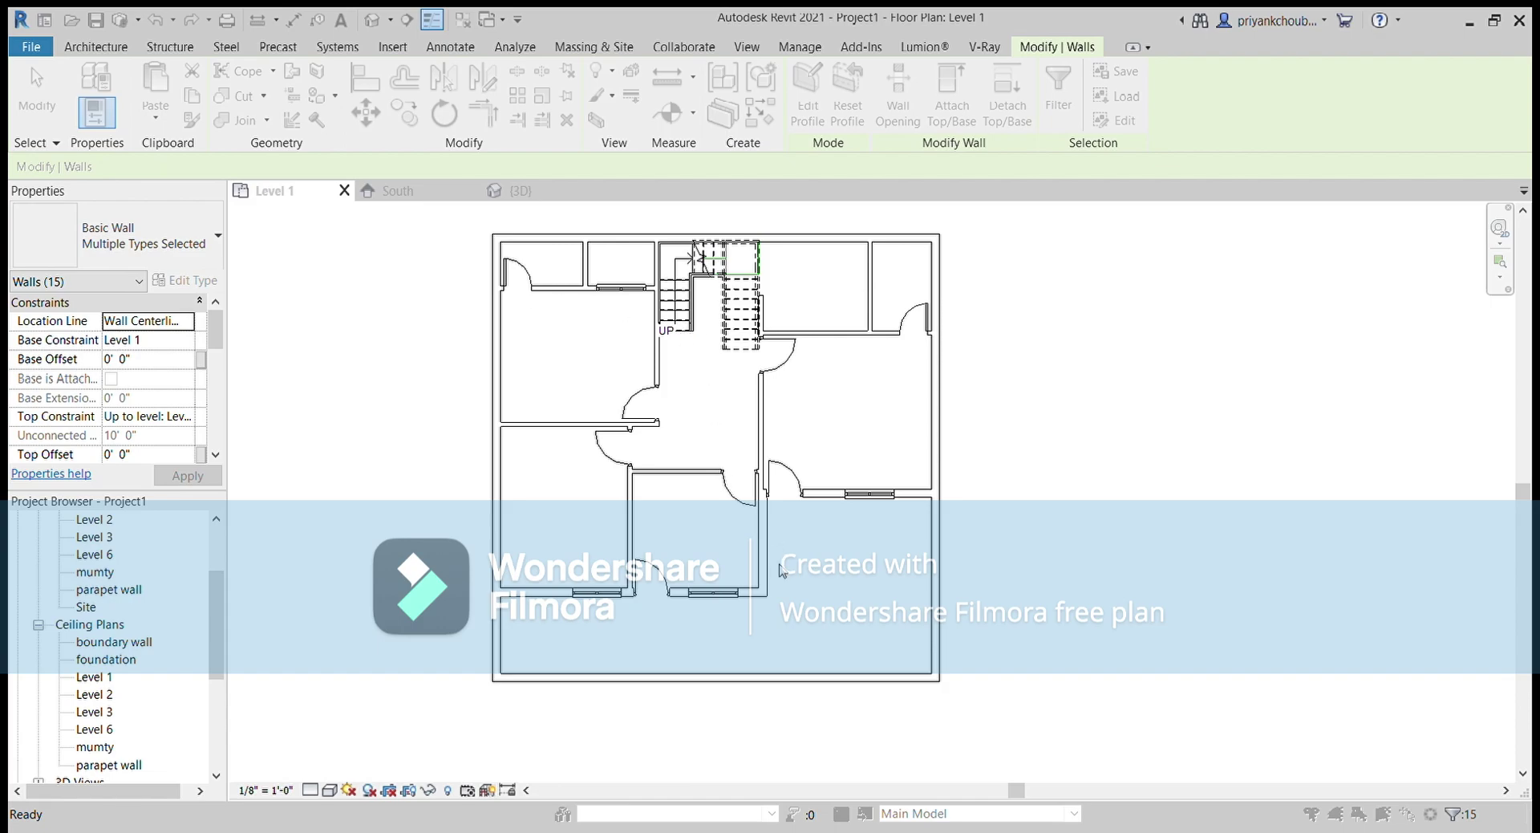
left_click(373, 18)
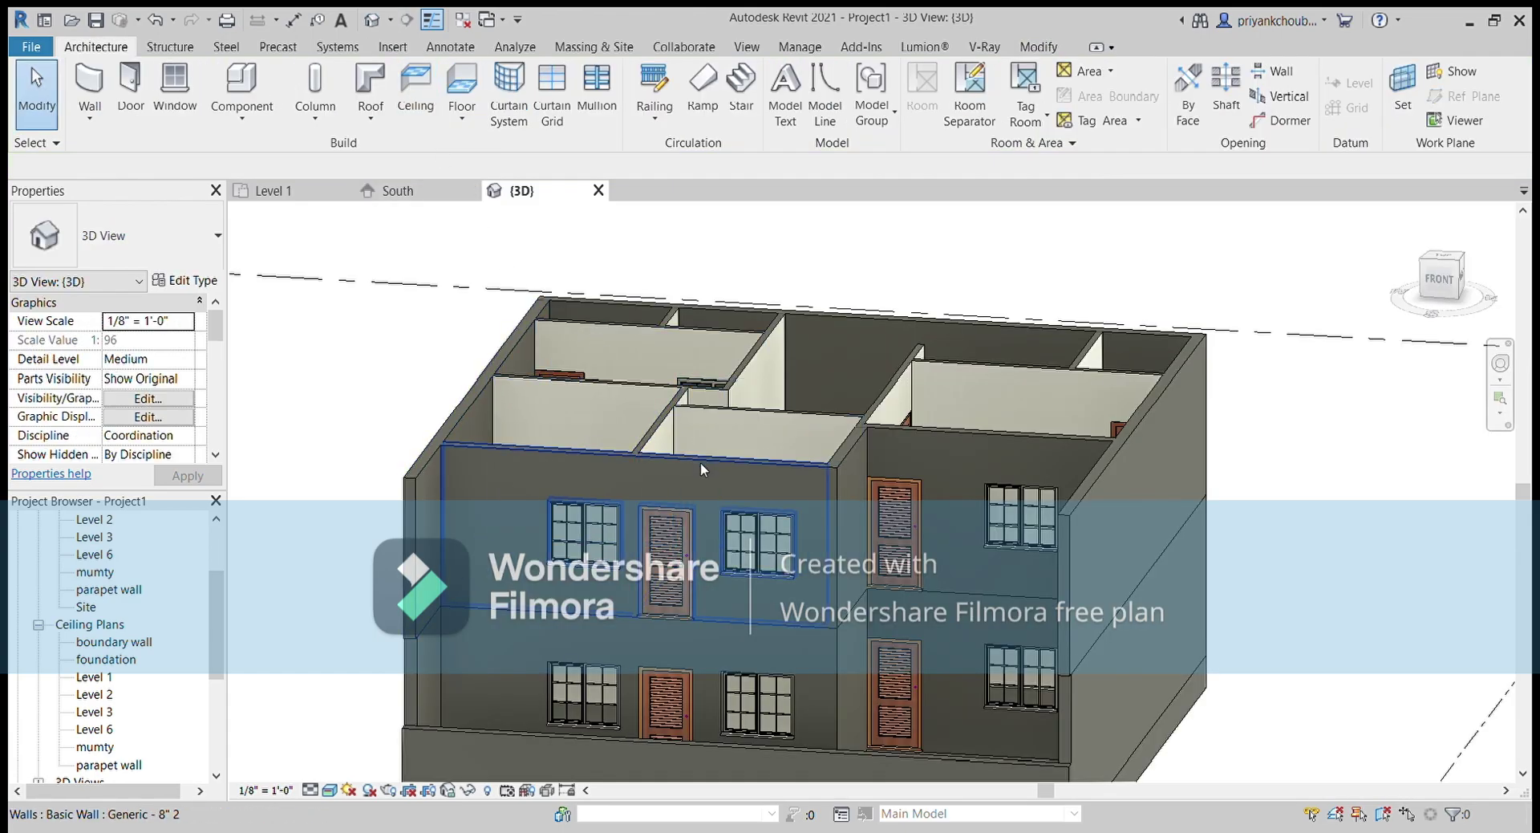
Orbit and zoom the 3D view to inspect the upper-storey rooms
mouse_move(765, 459)
middle_mouse_down("shift")
mouse_move(636, 565)
mouse_move(728, 645)
mouse_move(718, 518)
middle_mouse_up("shift")
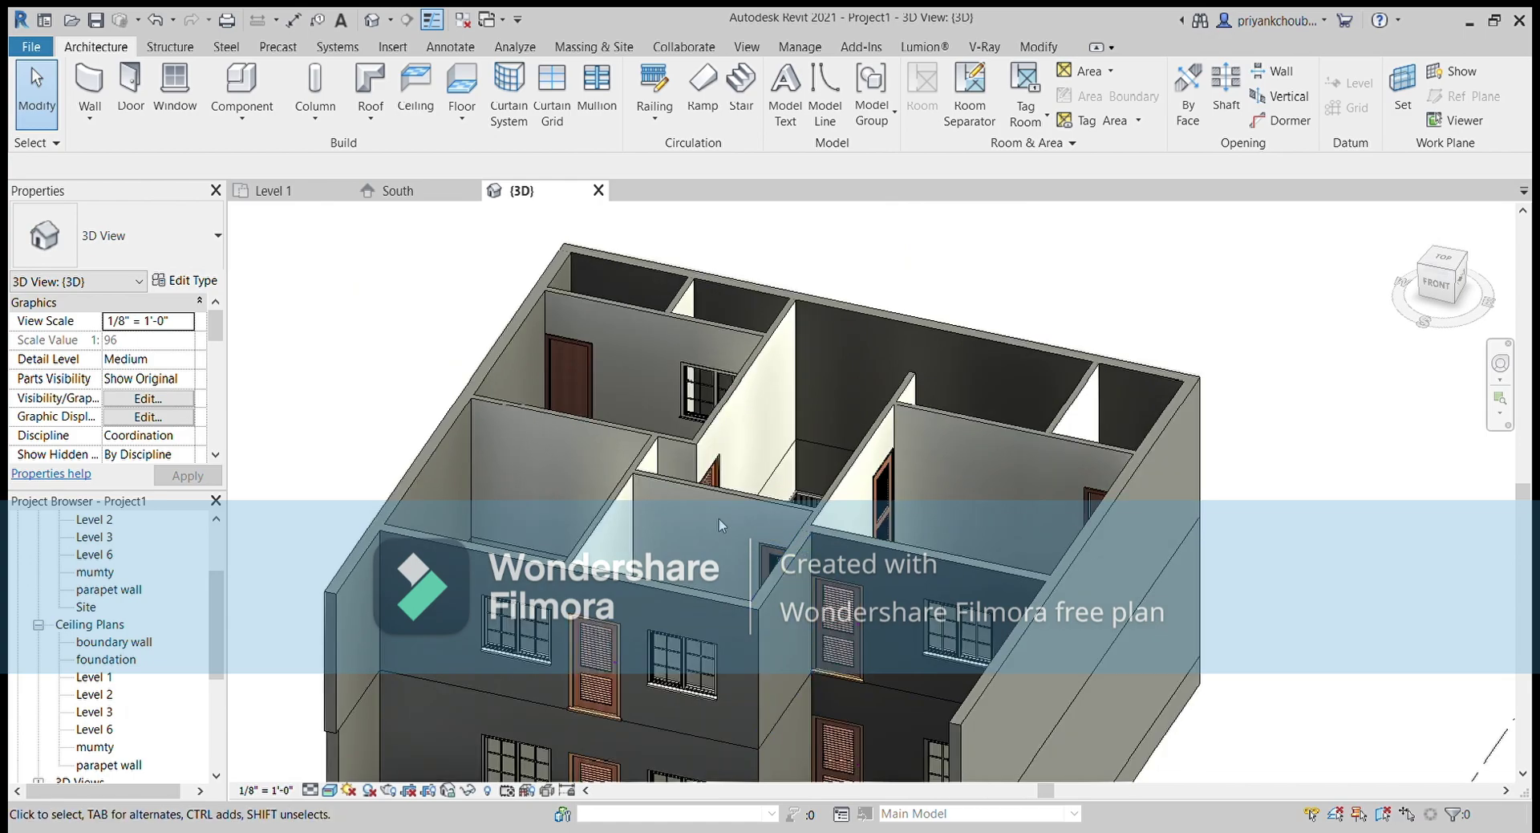
scroll(812, 463, "up", 2)
scroll(812, 464, "up", 3)
middle_click_drag(812, 463, 561, 554, "shift")
scroll(203, 547, "up", 3)
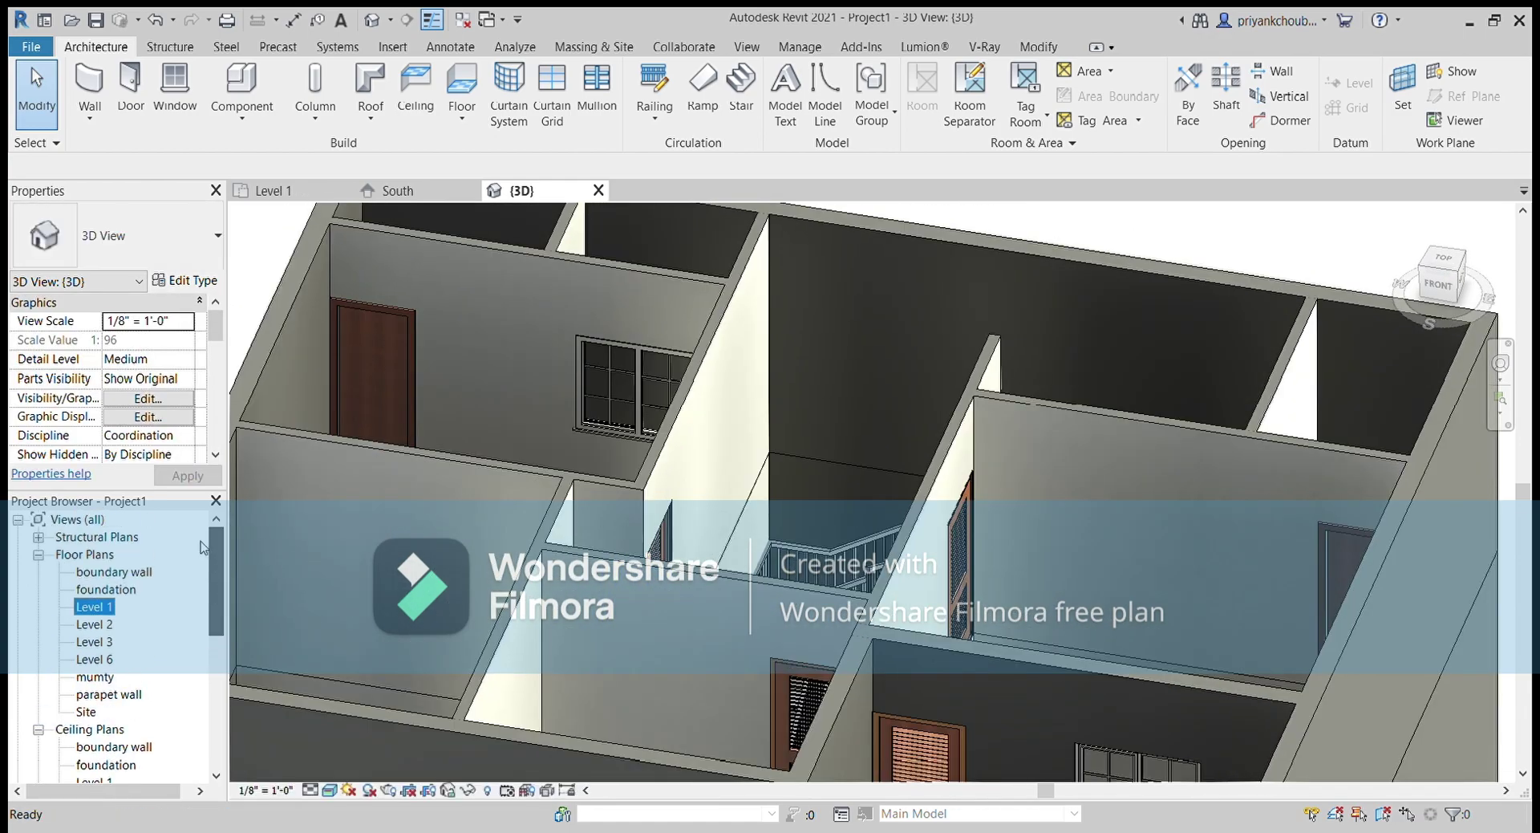
Select the stair on the Level 1 plan, check it in 3D, and return to Level 1
double_click(94, 607)
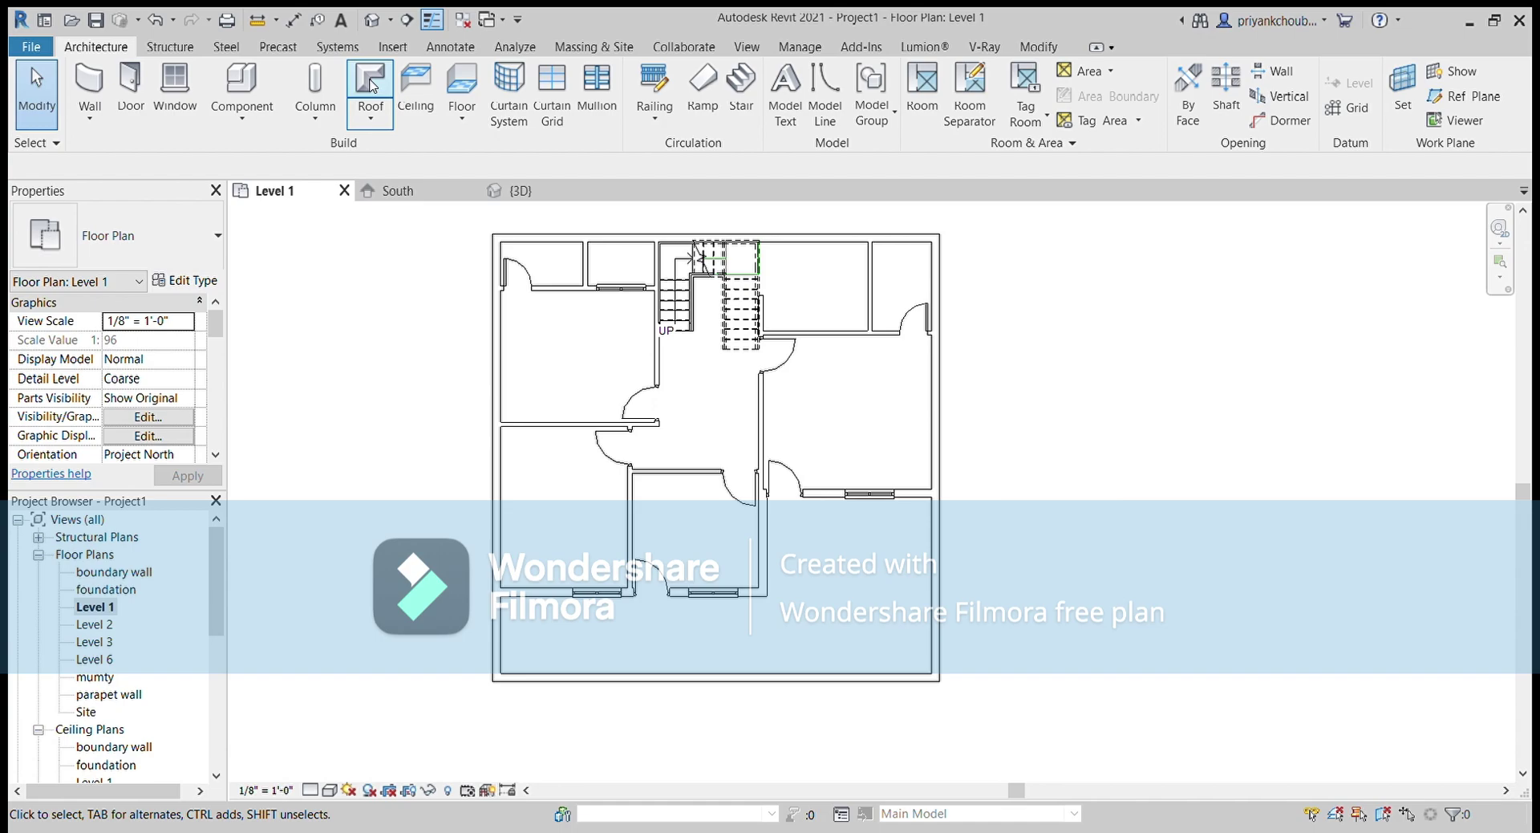
left_click(690, 263)
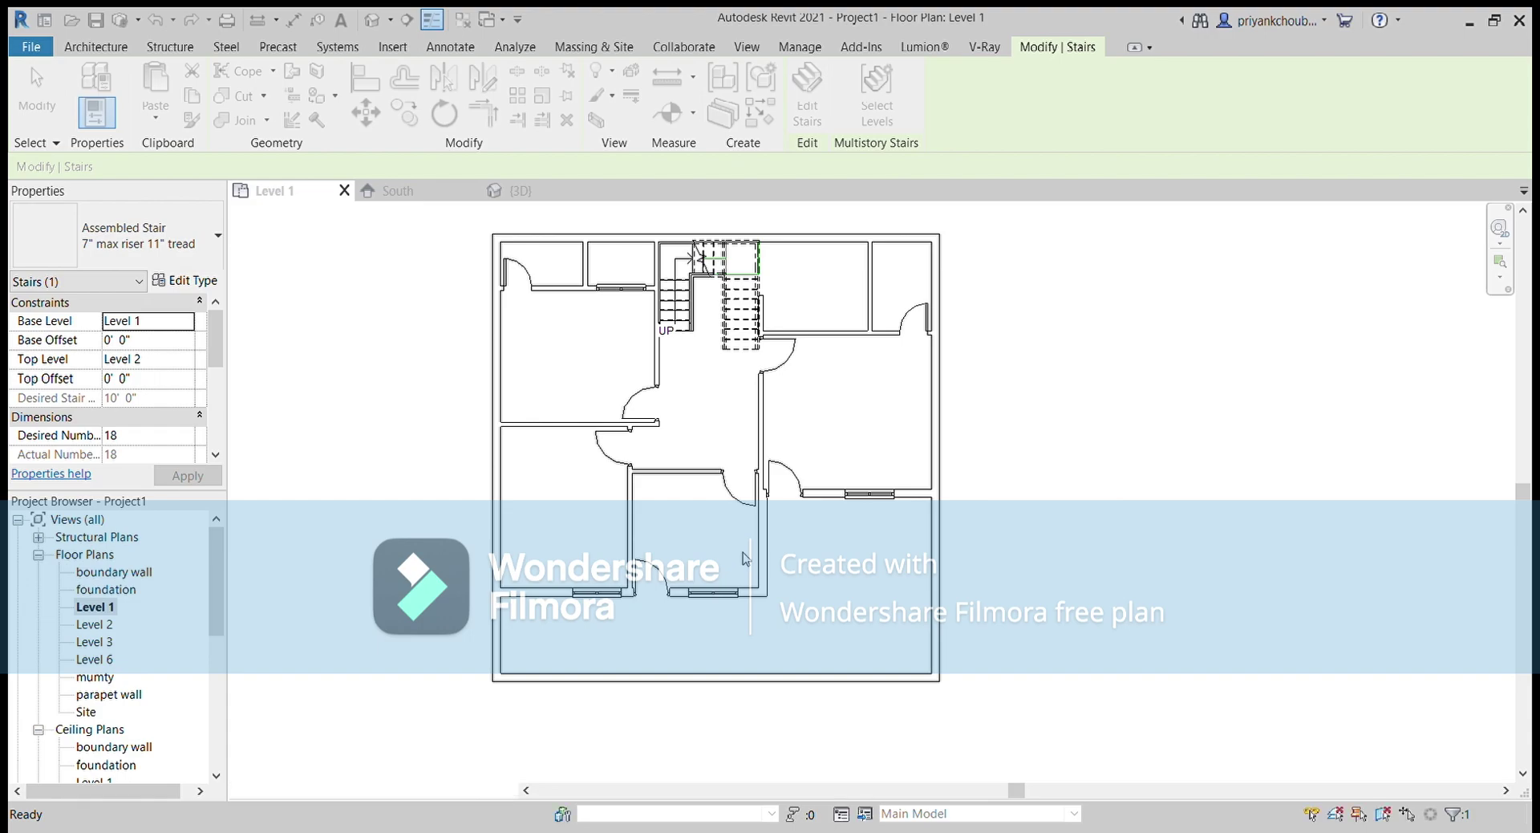
left_click(514, 190)
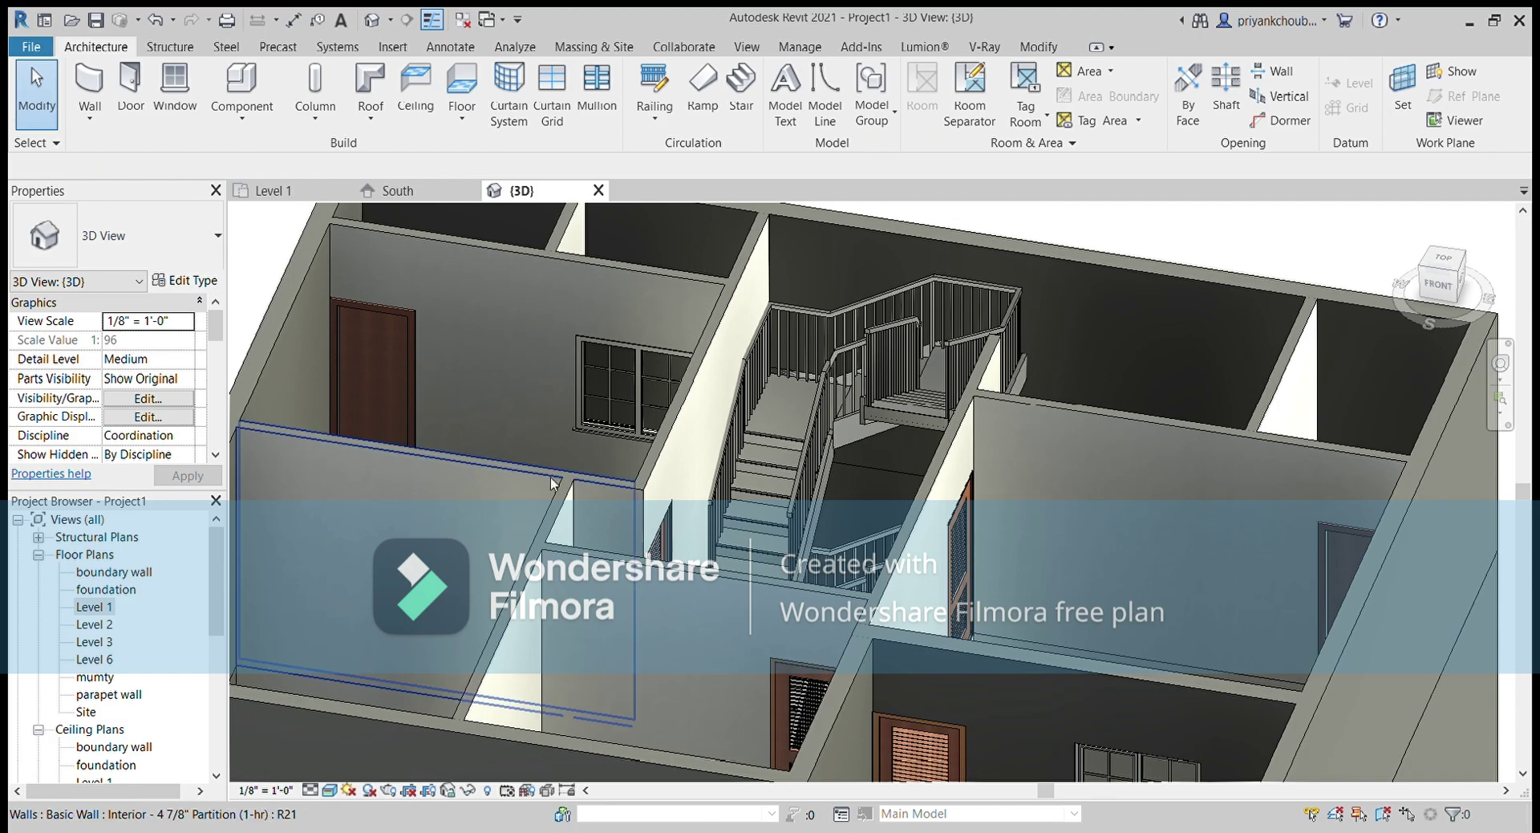
mouse_move(582, 497)
middle_mouse_down("shift")
mouse_move(617, 521)
mouse_move(561, 345)
mouse_move(552, 498)
middle_mouse_up("shift")
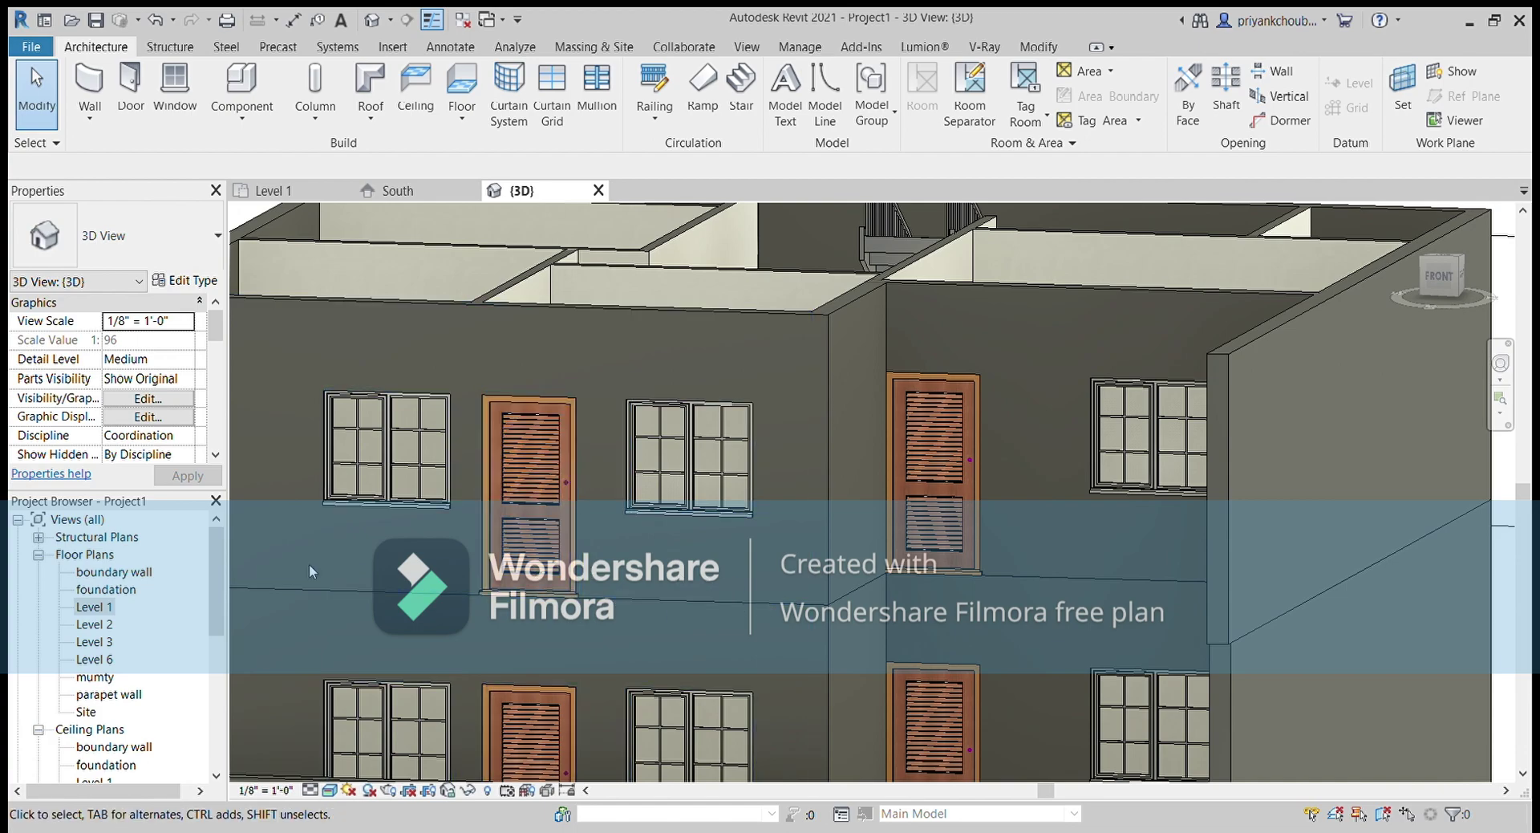
double_click(93, 607)
scroll(1061, 559, "down", 2)
scroll(1061, 559, "down", 2)
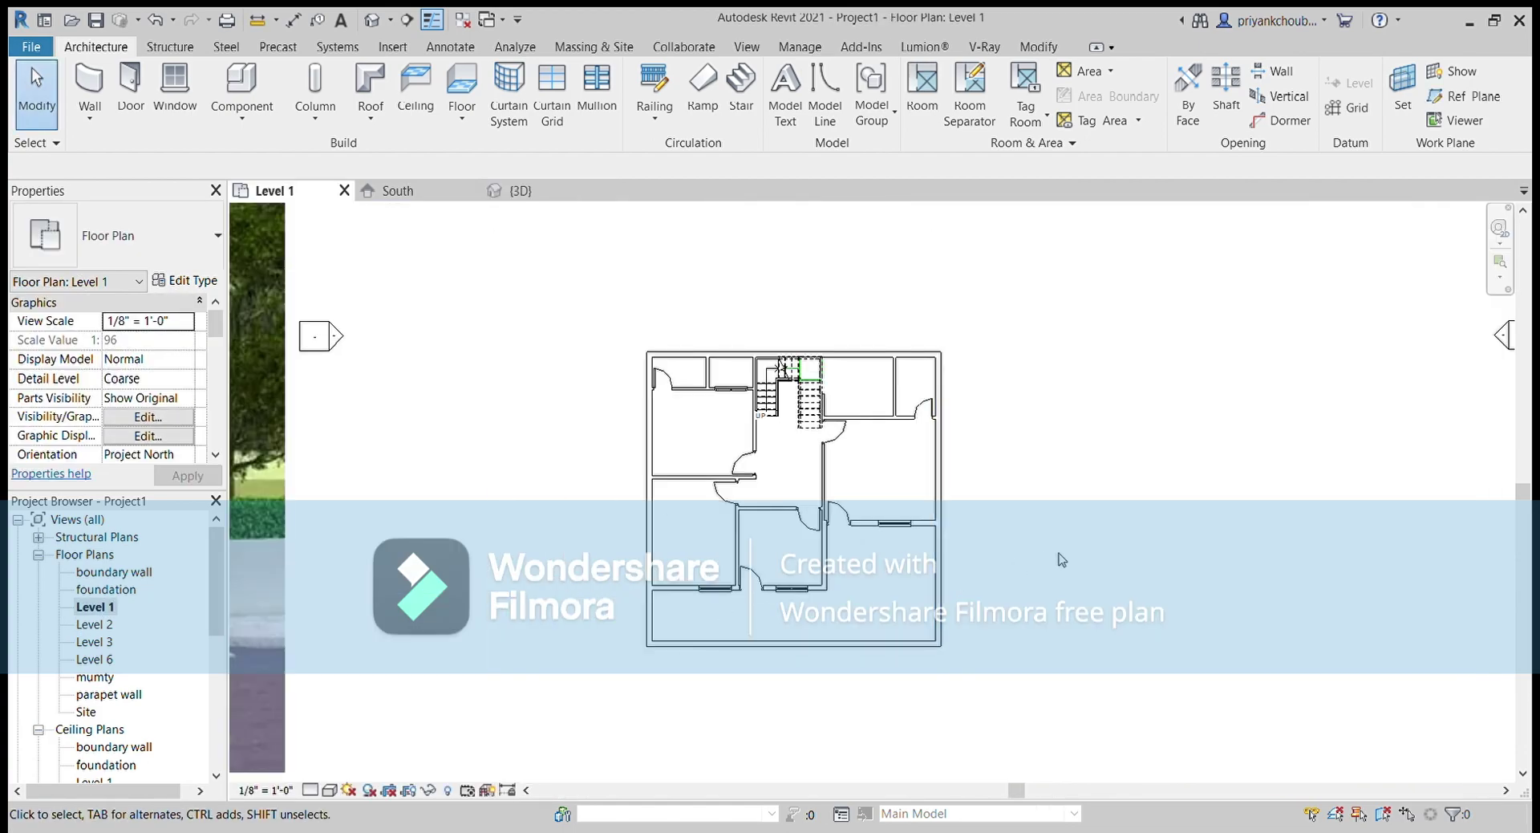
scroll(1061, 559, "down", 2)
scroll(1061, 559, "down", 2)
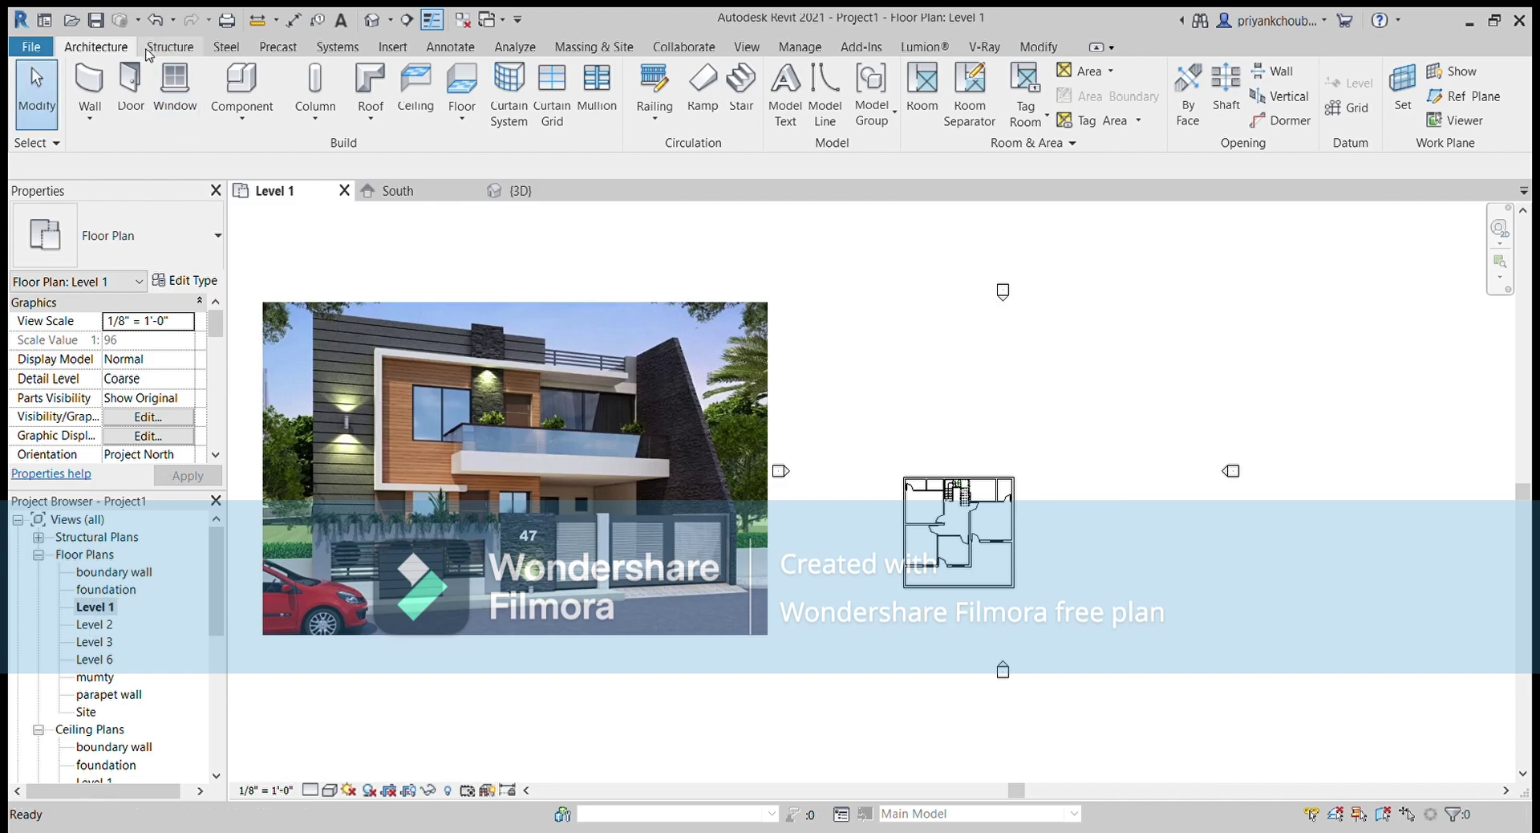
Start a roof-by-footprint sketch with the Rectangle tool and the Generic - 12" roof type
left_click(377, 88)
scroll(938, 561, "up", 2)
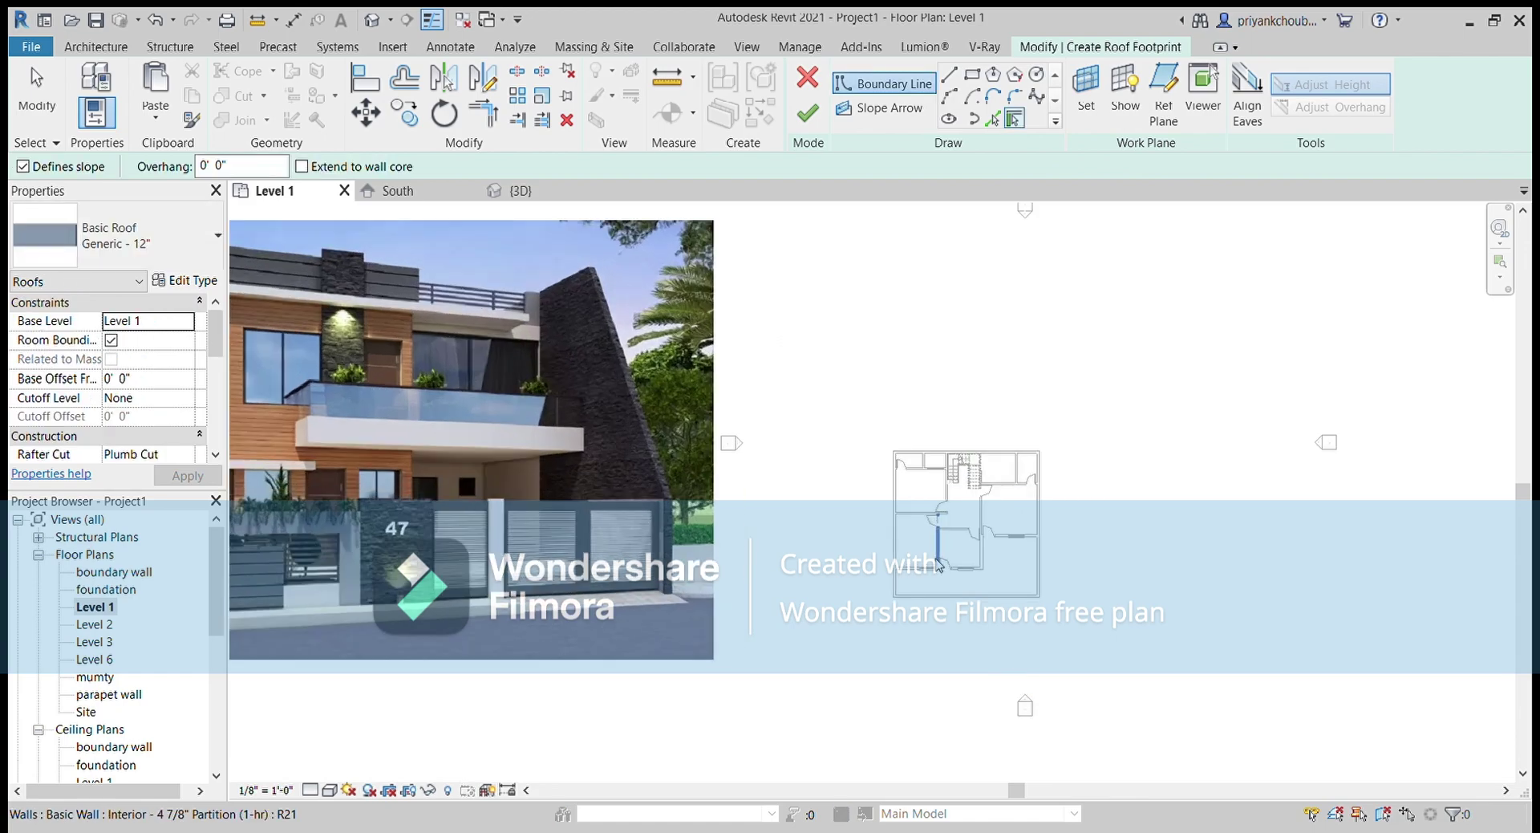
scroll(938, 561, "up", 1)
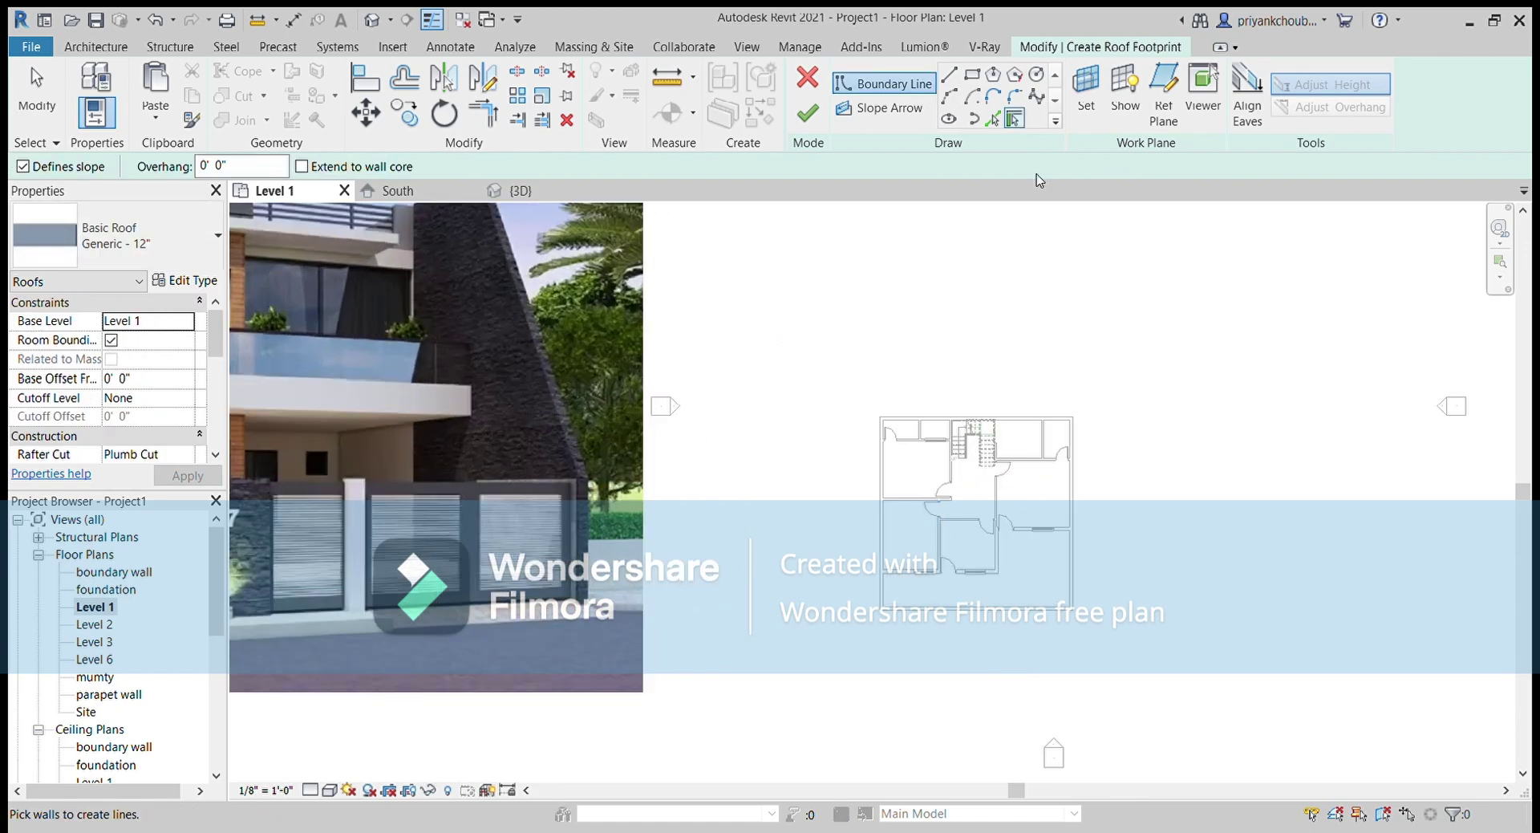
left_click(972, 74)
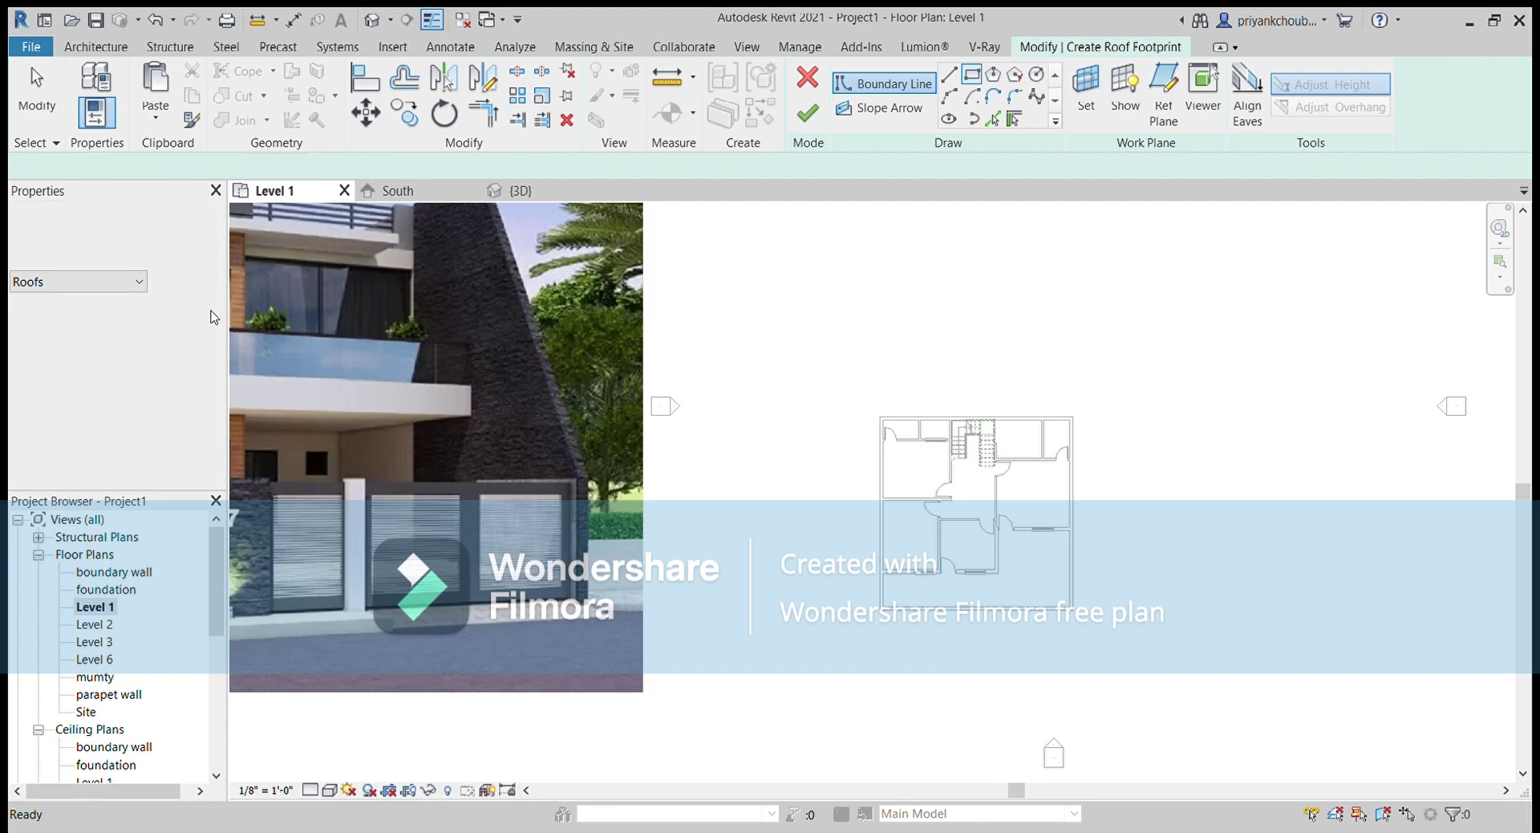
left_click(200, 281)
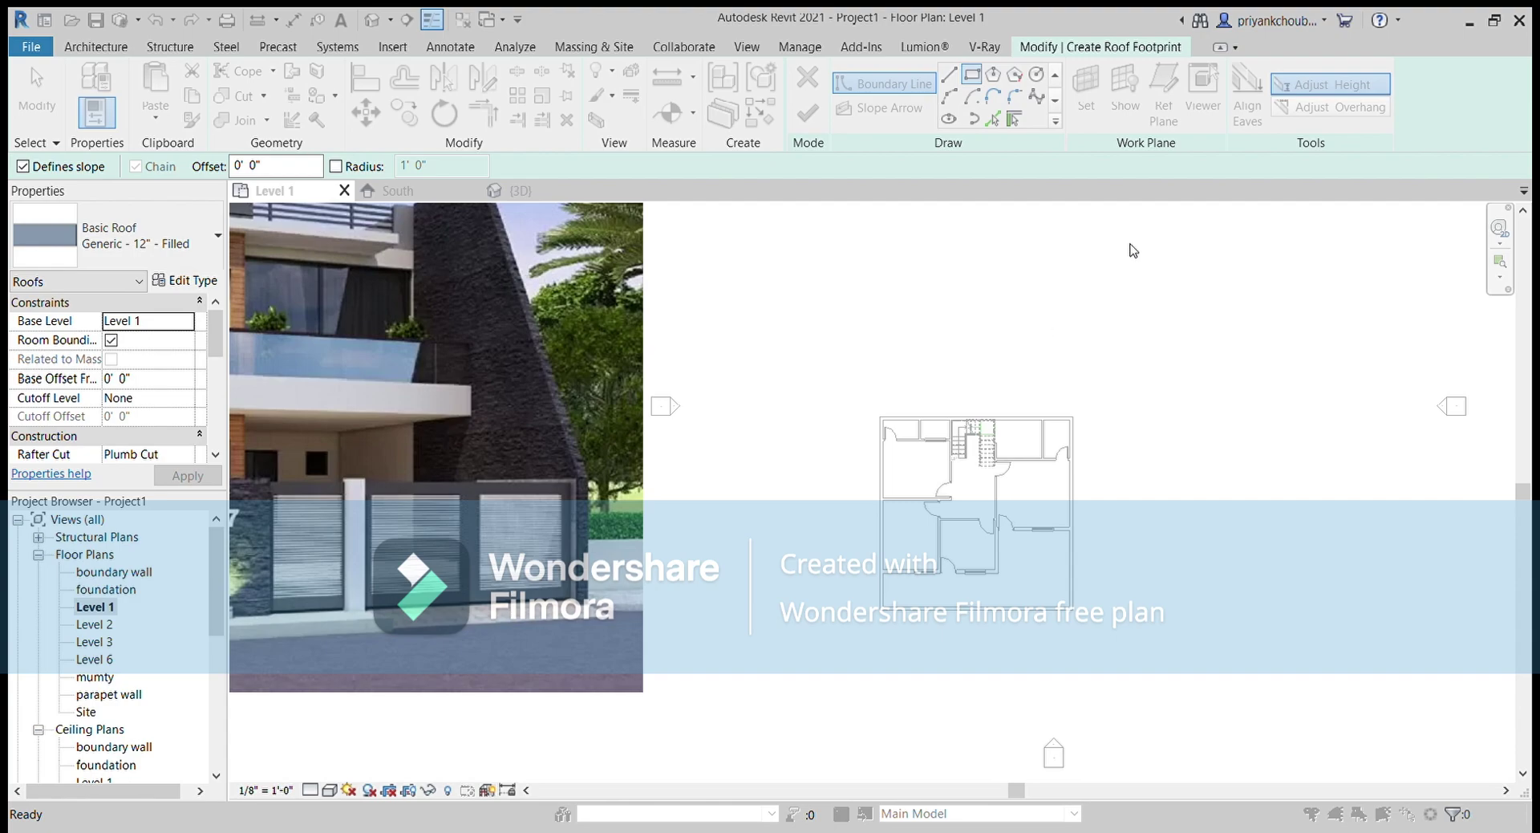
left_click(1188, 194)
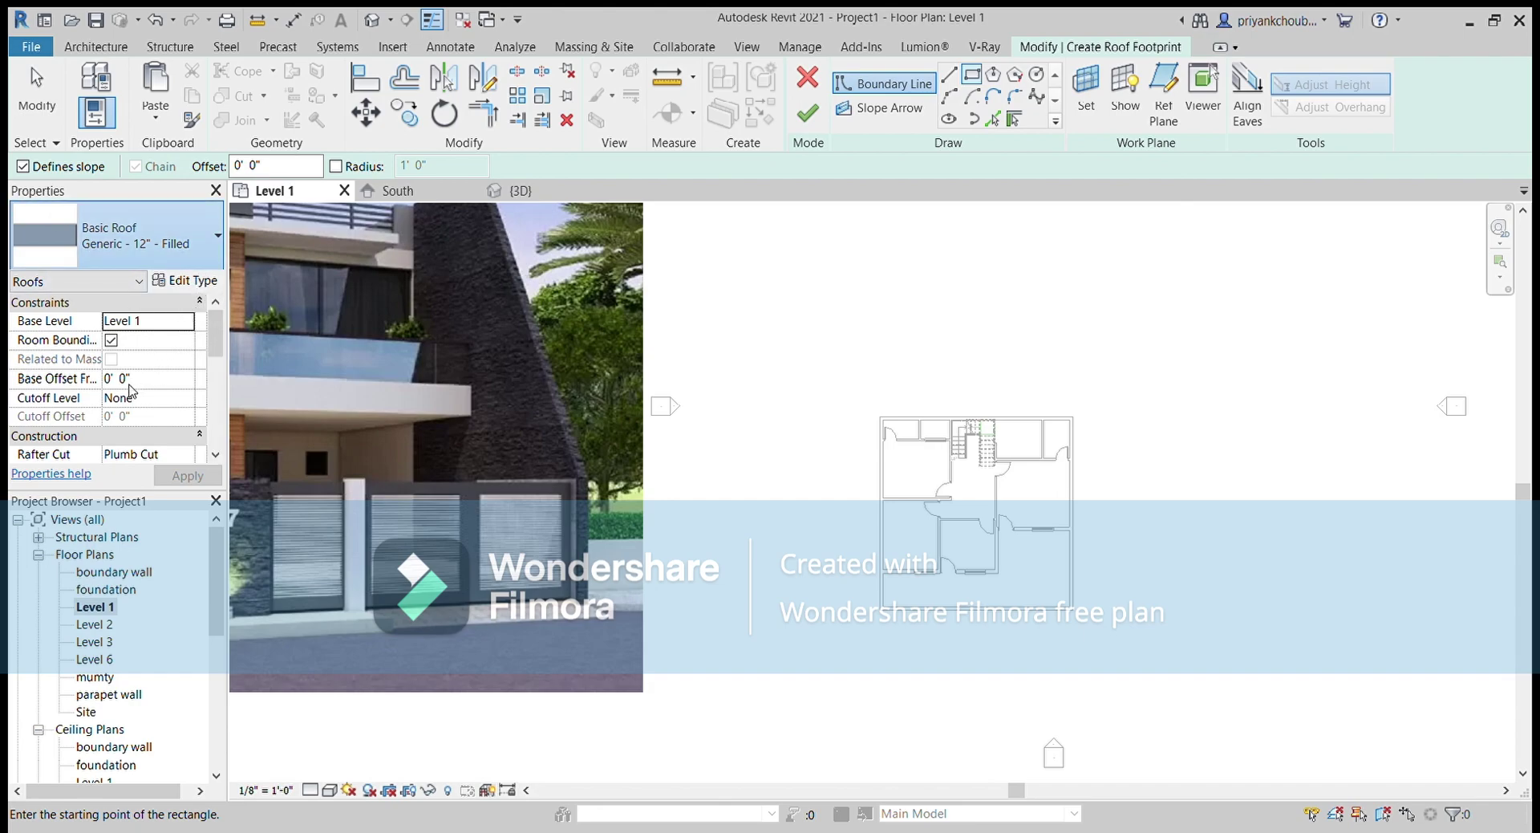
left_click(185, 280)
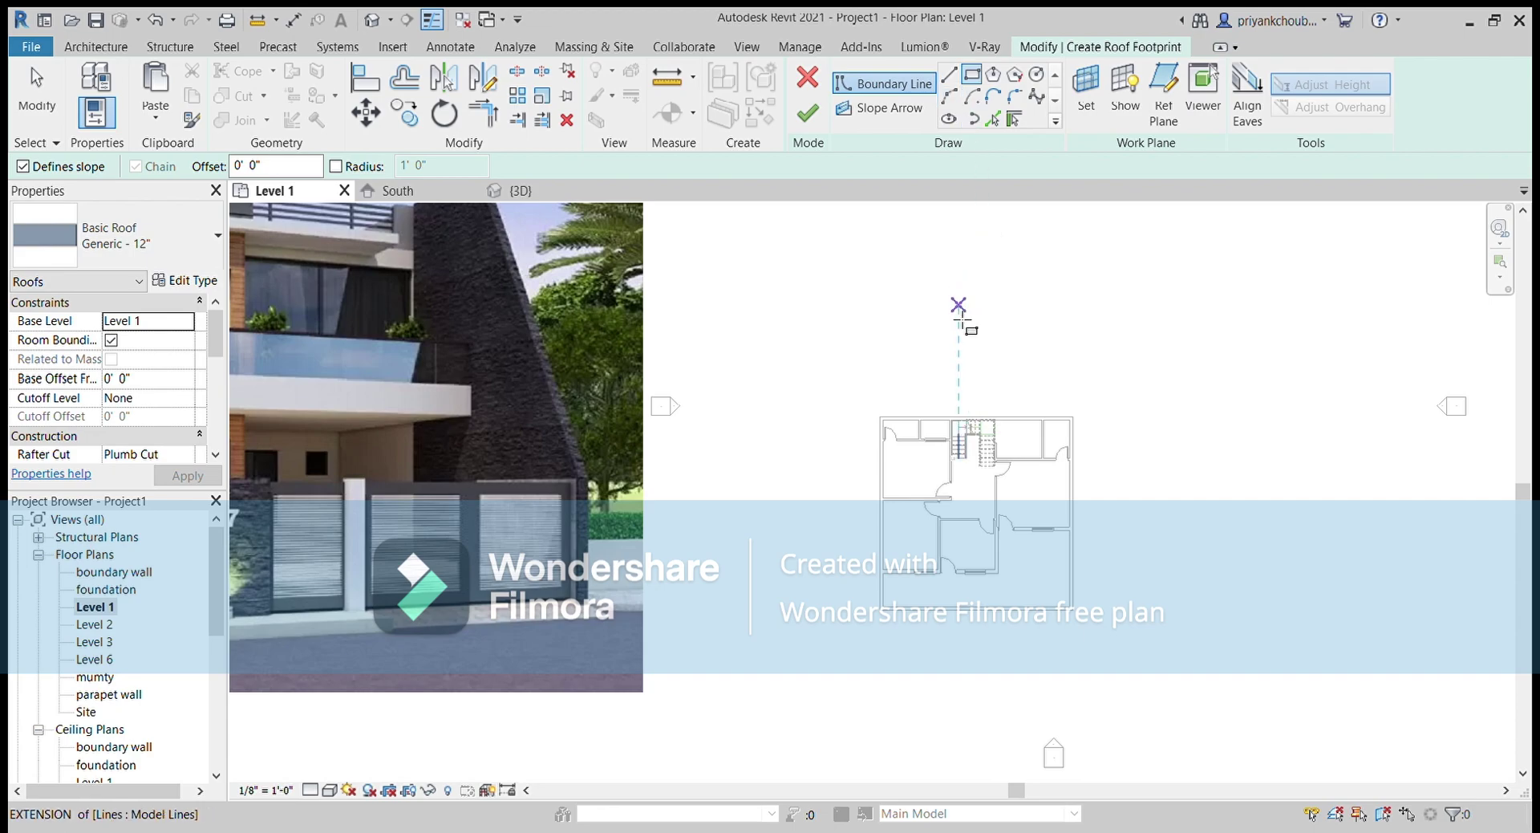
Draw a rectangle from the plan's top-left to bottom-right walls, then cancel the stray rectangle
scroll(887, 419, "up", 2)
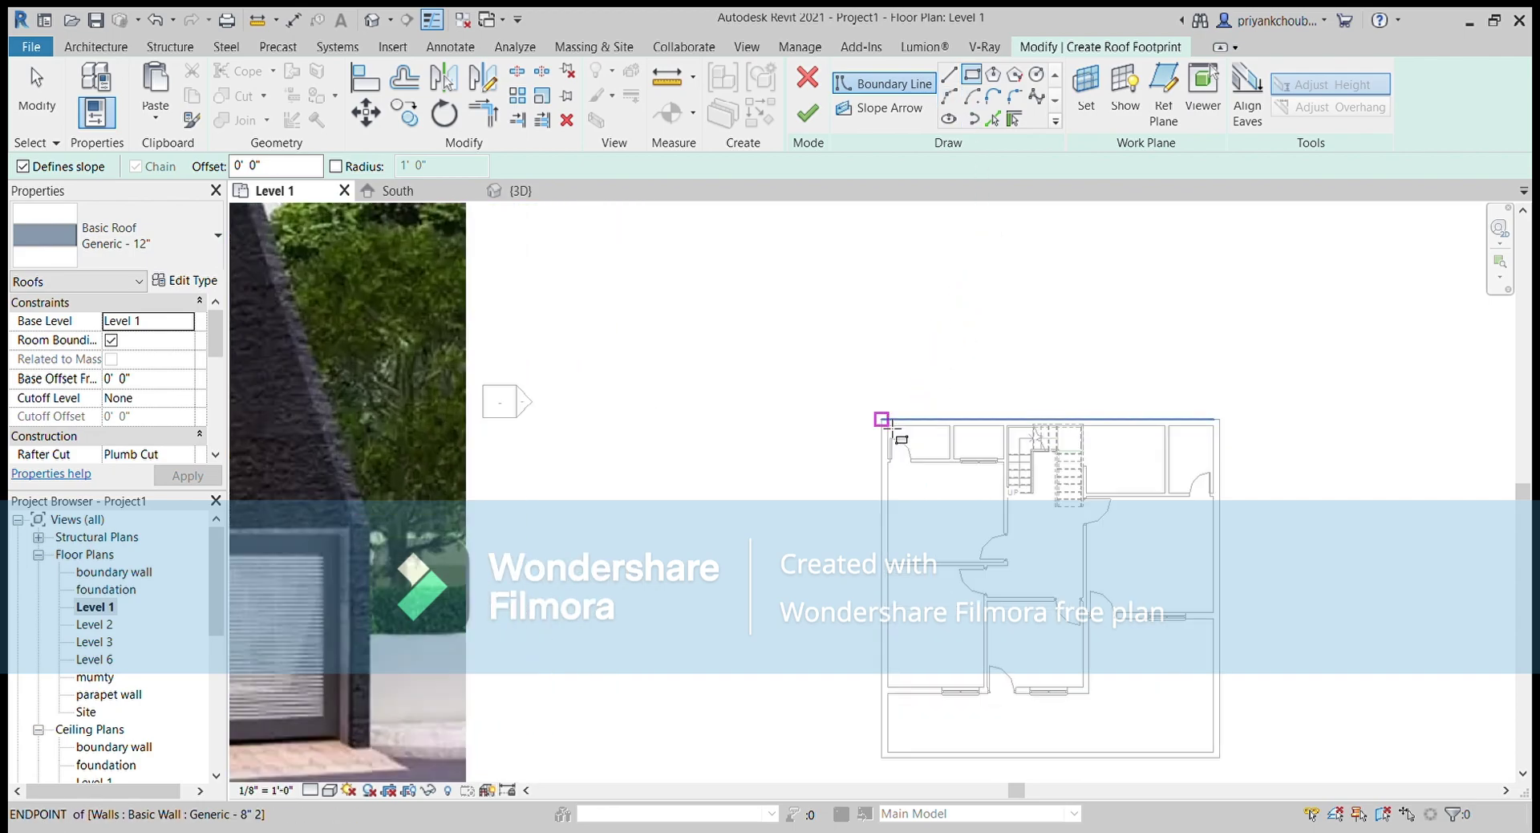
left_click(887, 419)
scroll(887, 419, "up", 1)
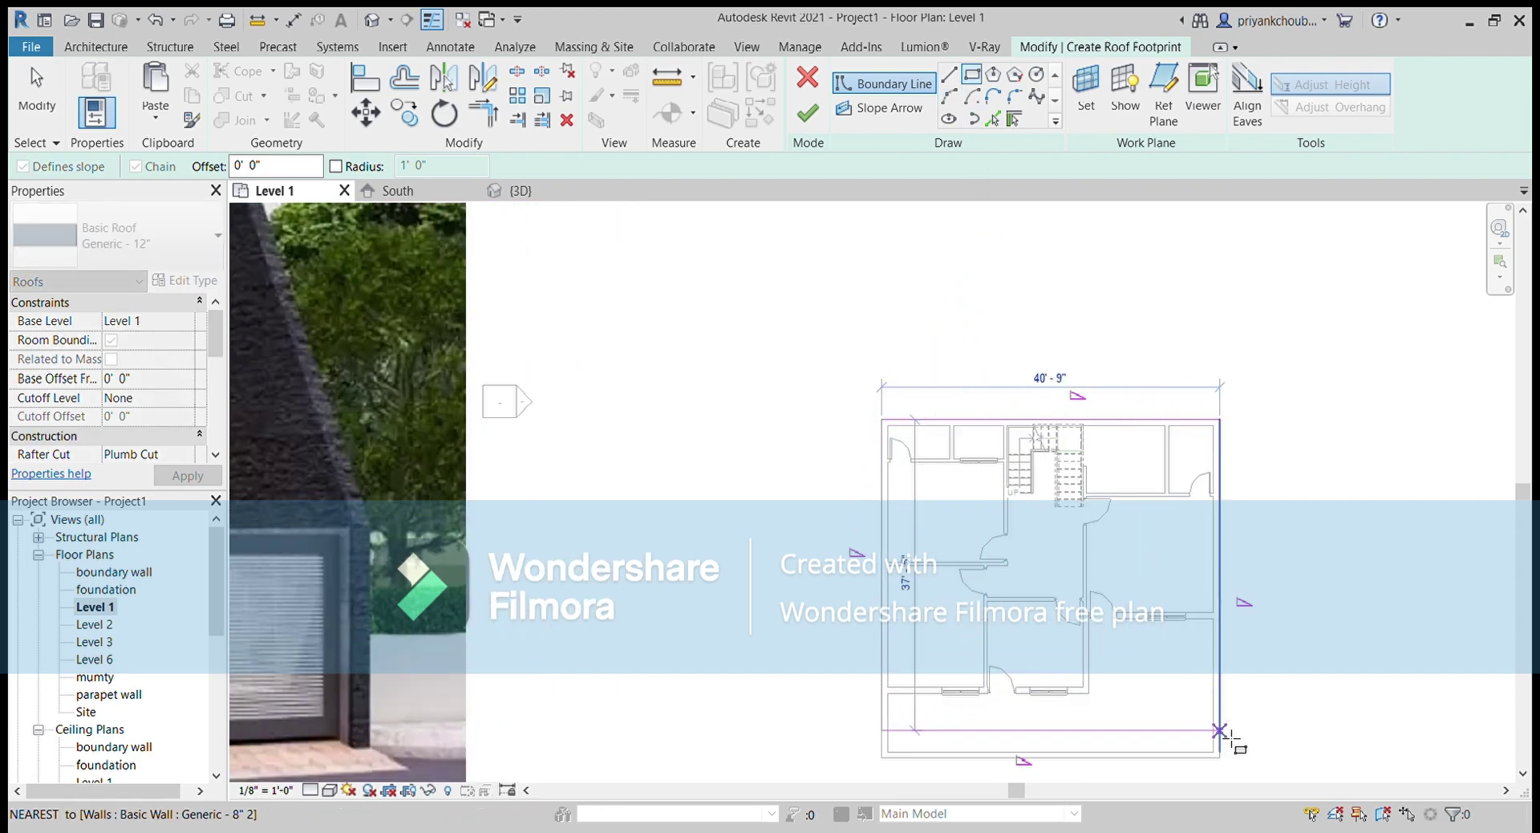
left_click(1236, 709)
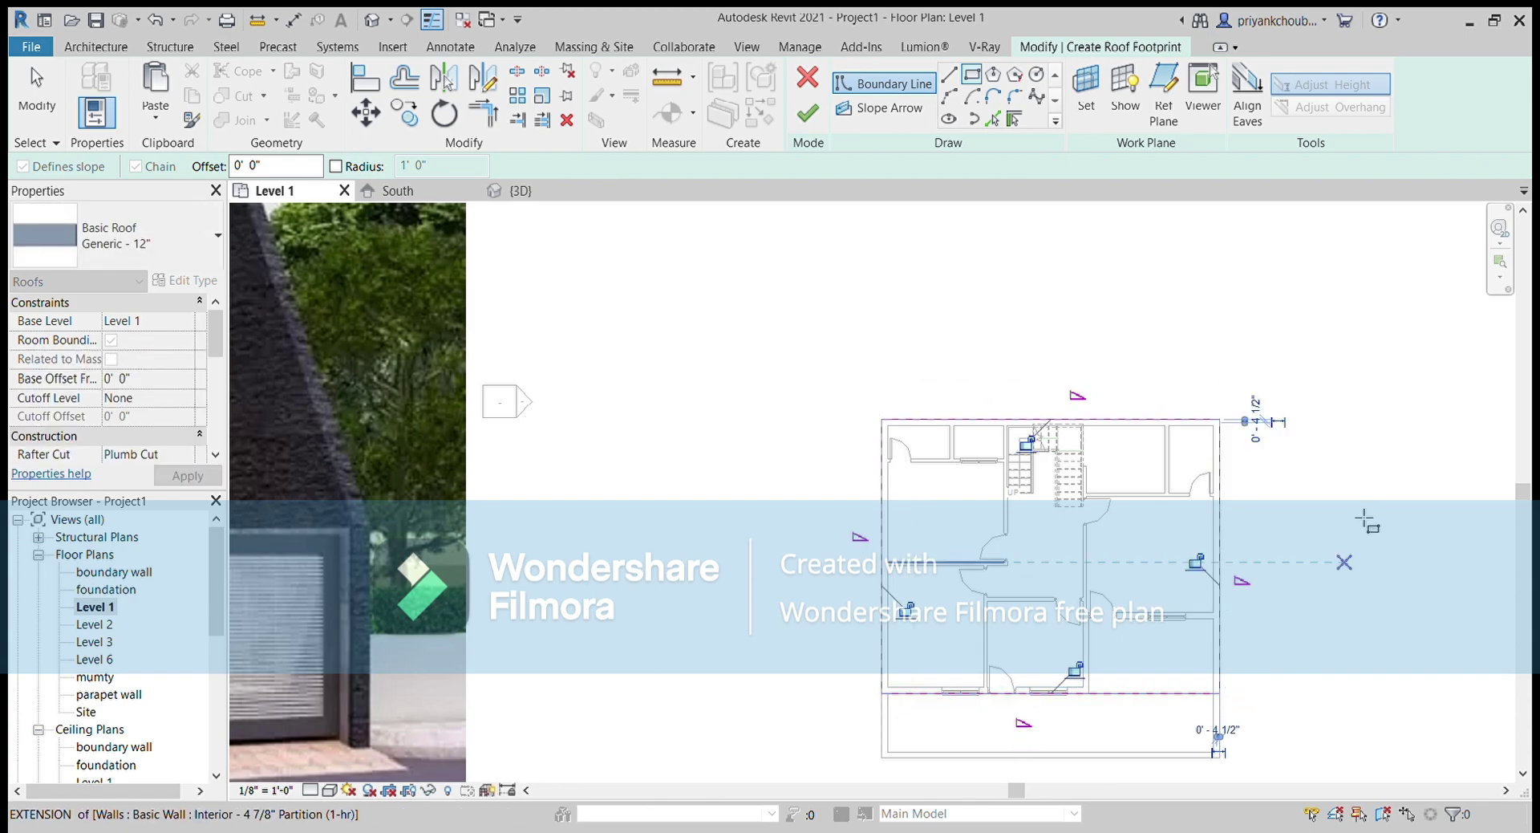
left_click(1376, 477)
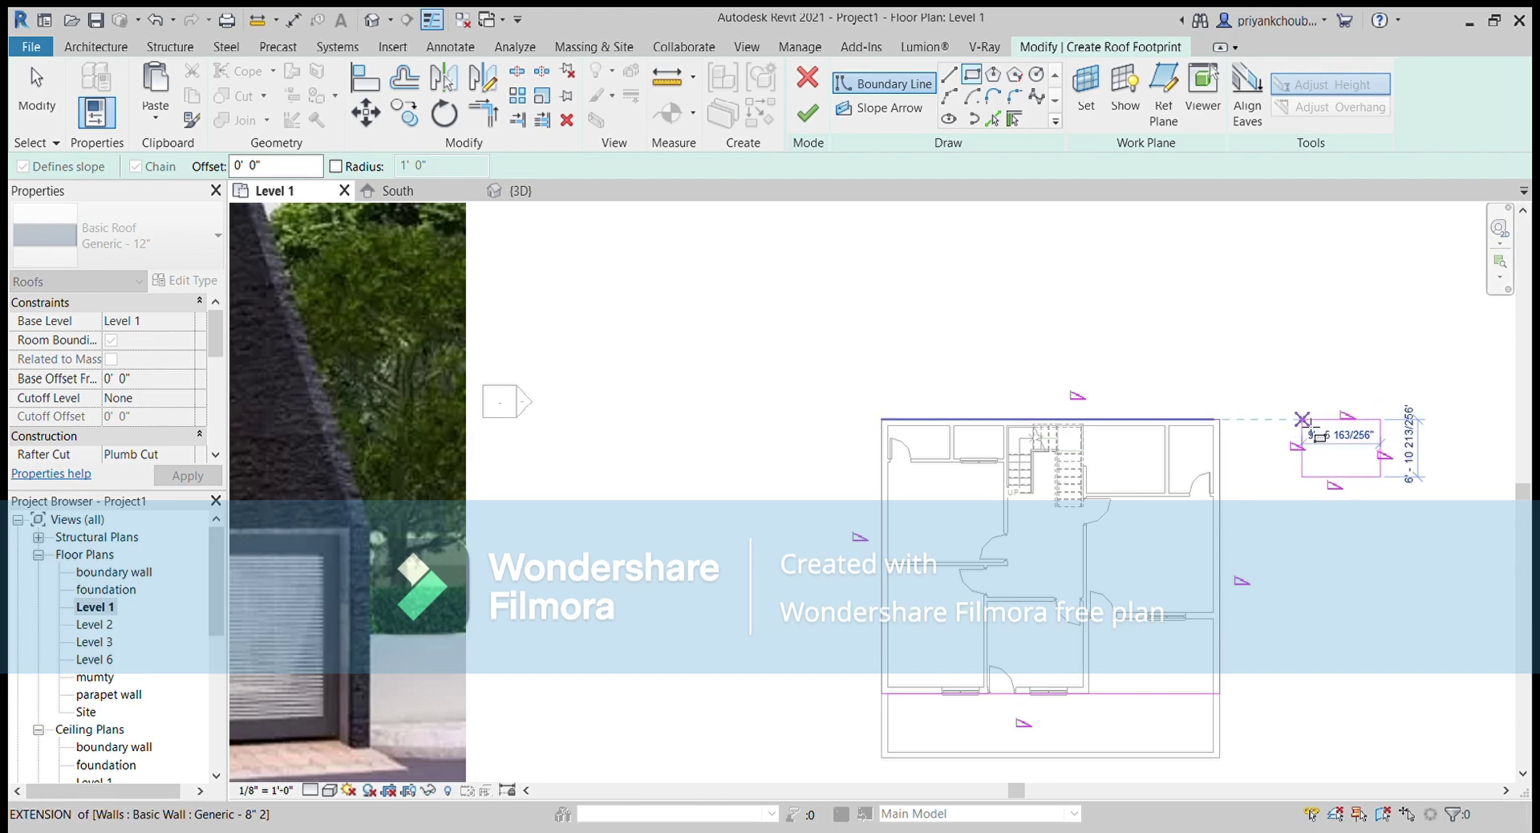
key("Escape")
key("Escape")
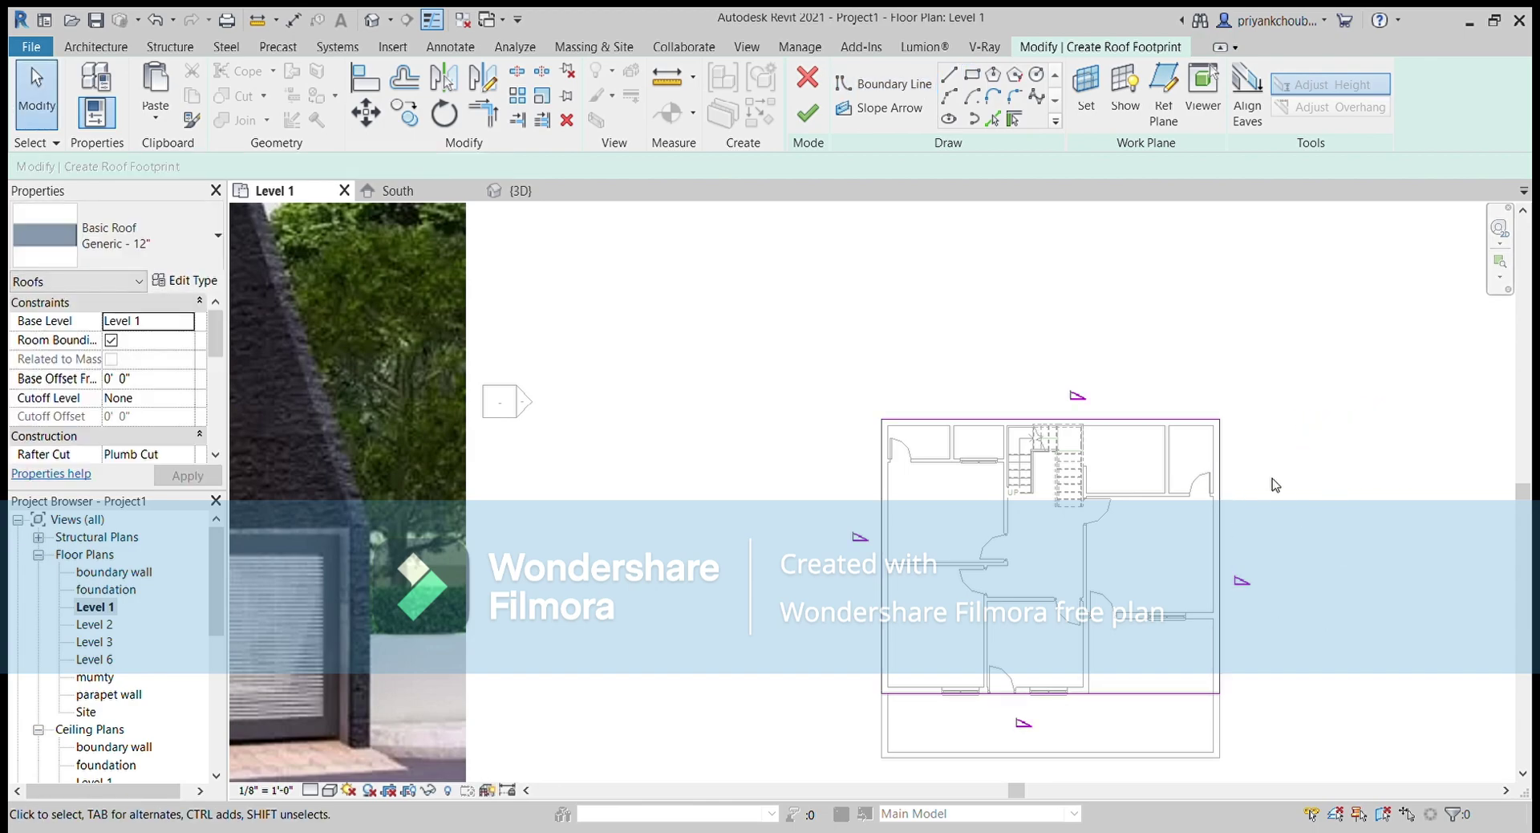
With the Line tool, draw boundary lines down from the front wall and right to the outer wall
scroll(1276, 489, "down", 2)
middle_click_drag(1158, 475, 970, 390)
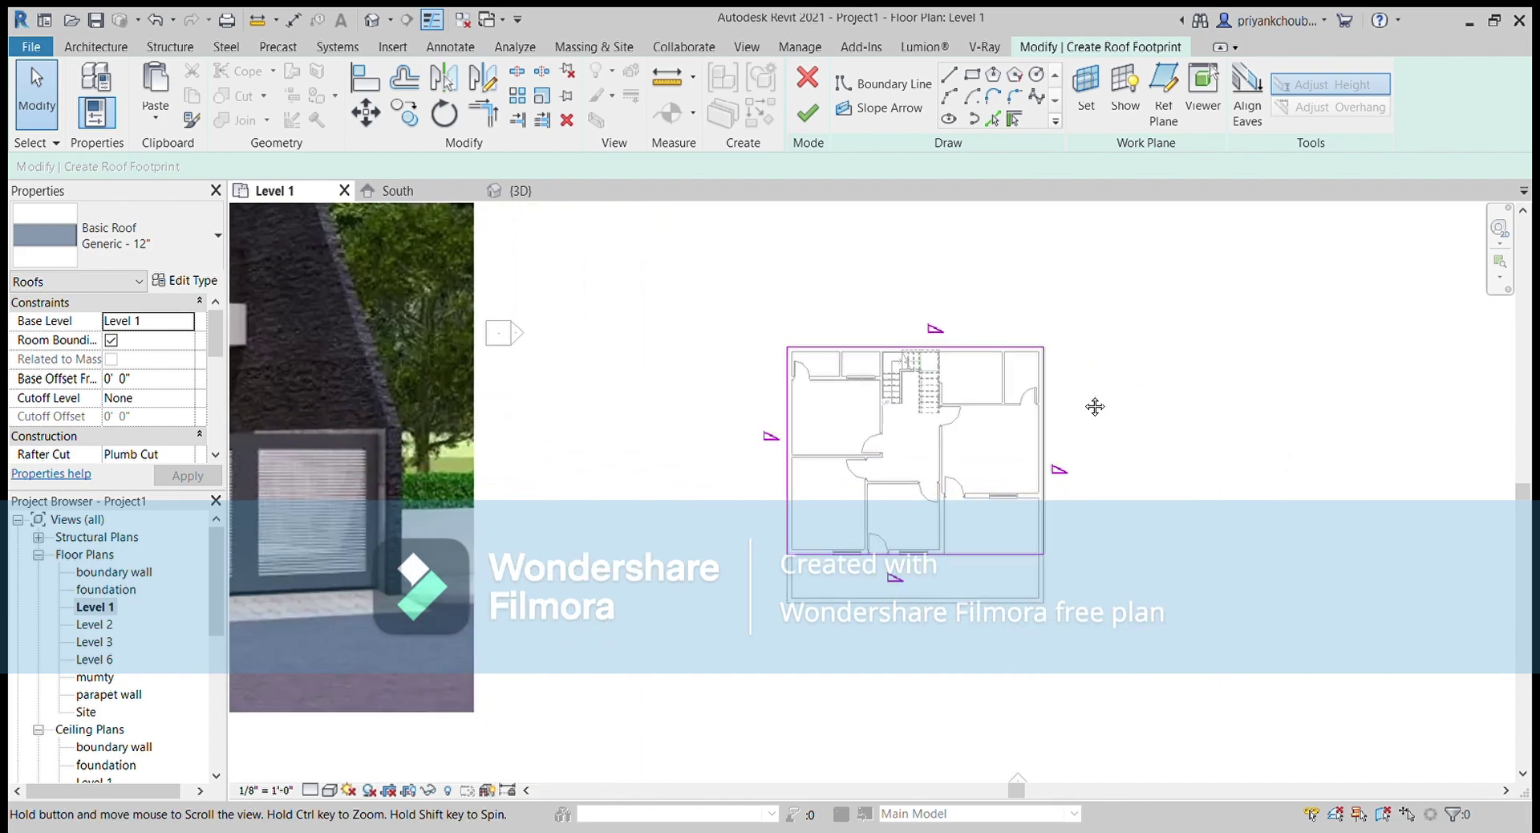
scroll(965, 559, "up", 2)
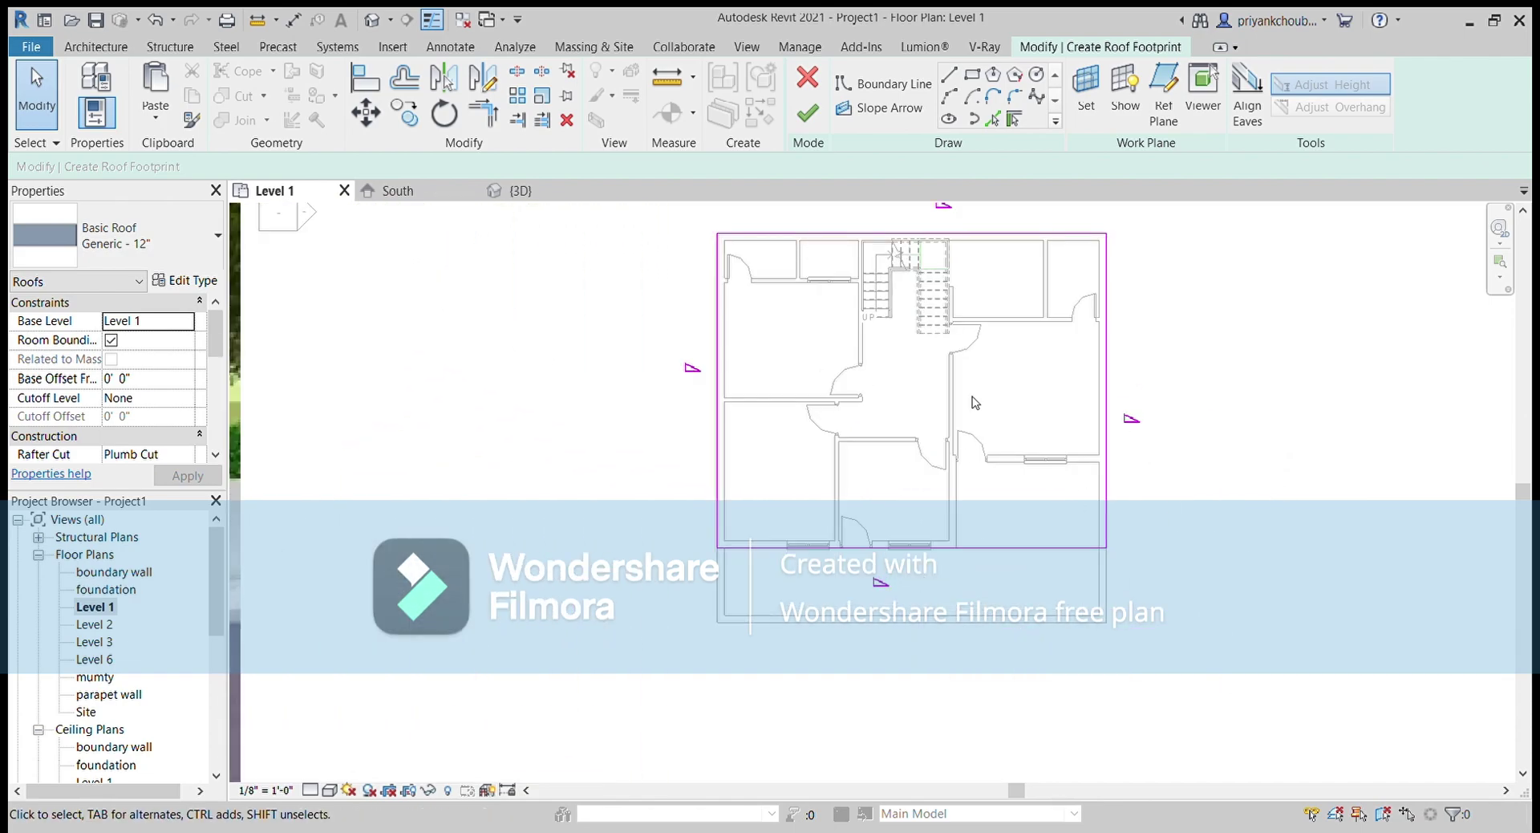
left_click(949, 78)
scroll(889, 548, "up", 2)
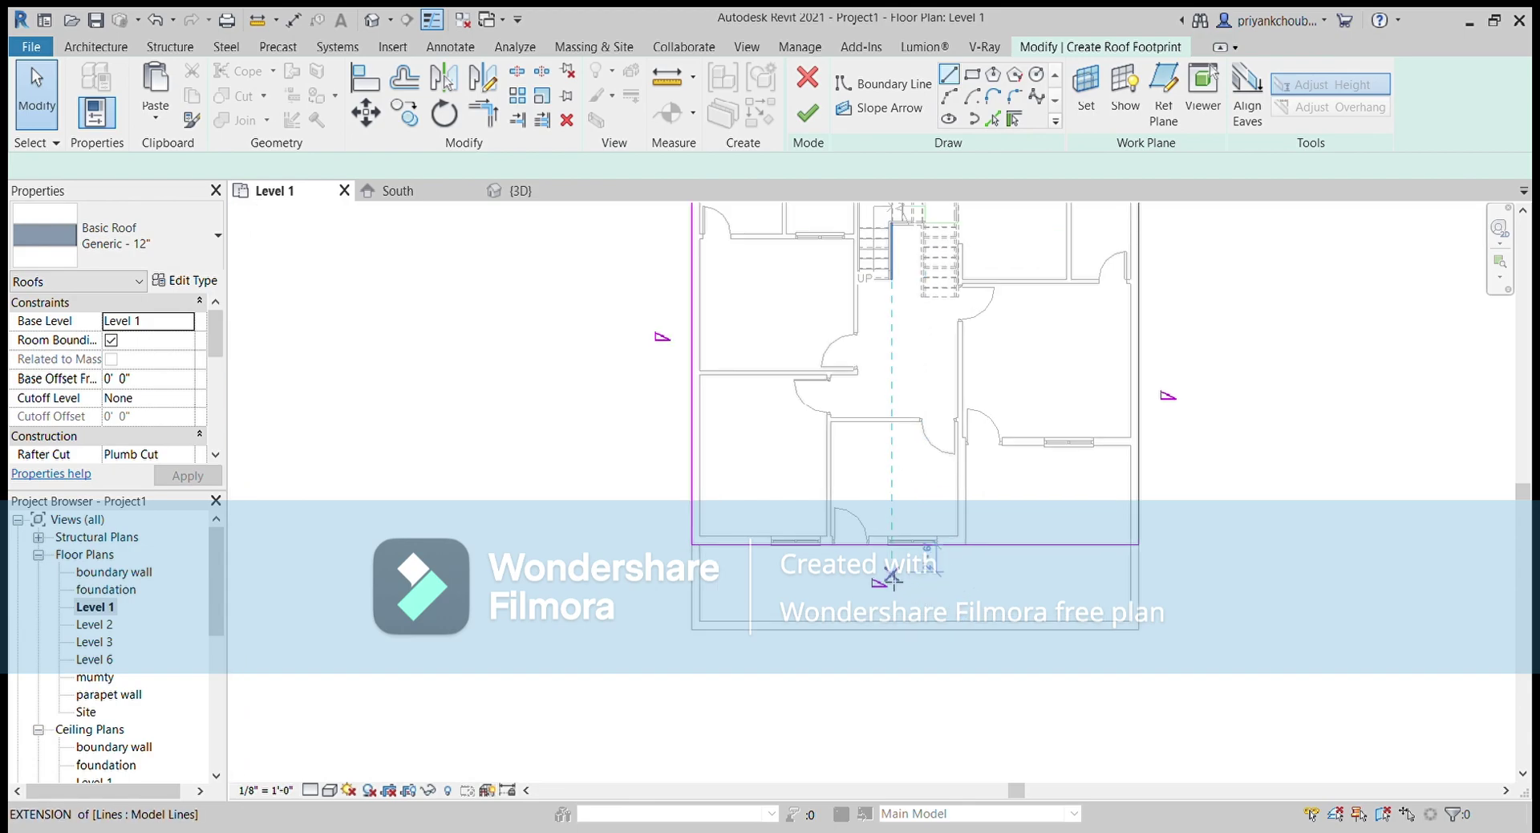
scroll(889, 547, "up", 1)
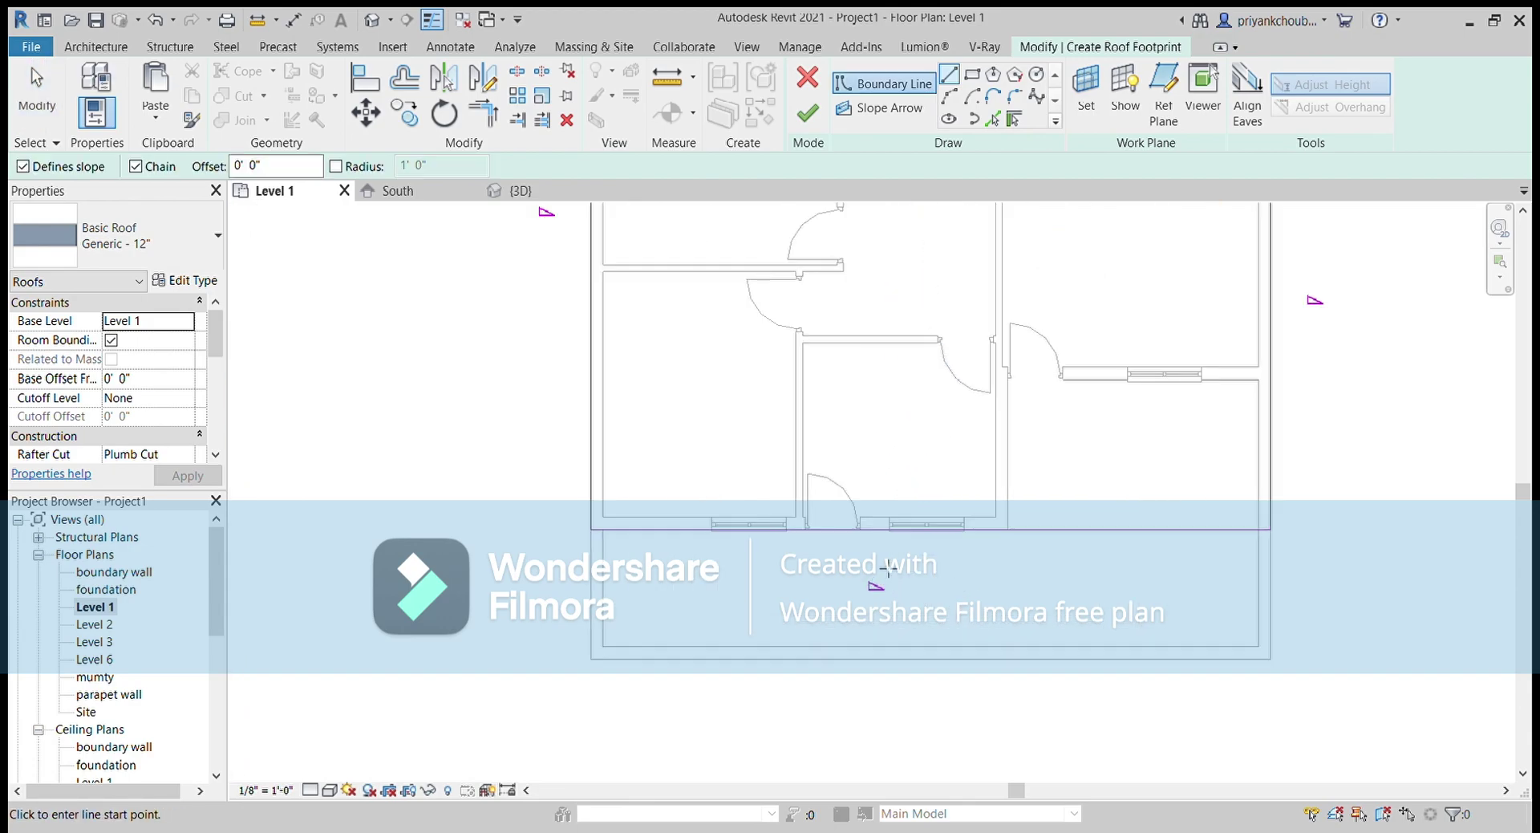
left_click(888, 529)
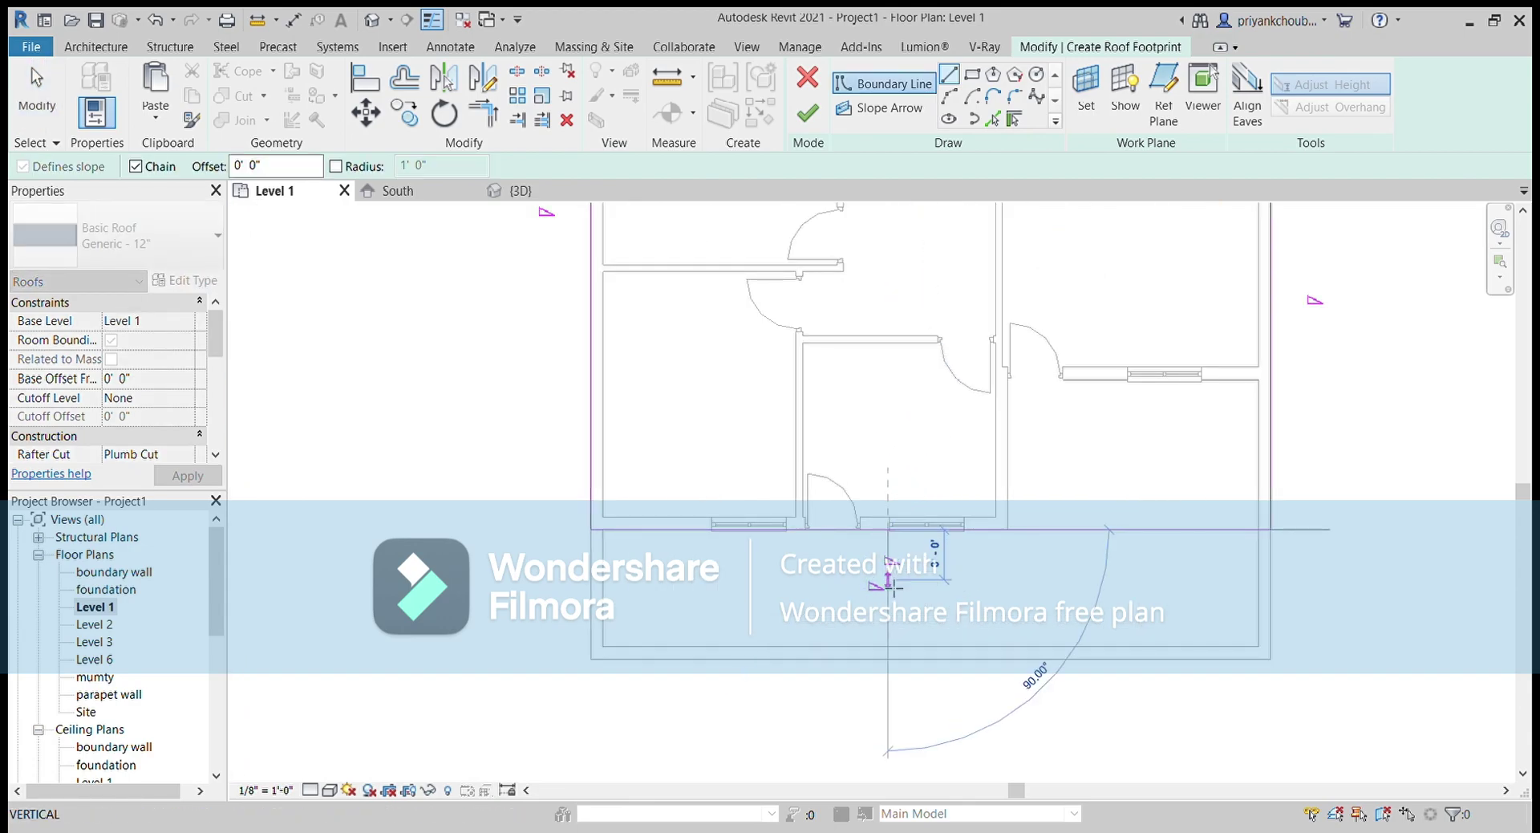
left_click(888, 579)
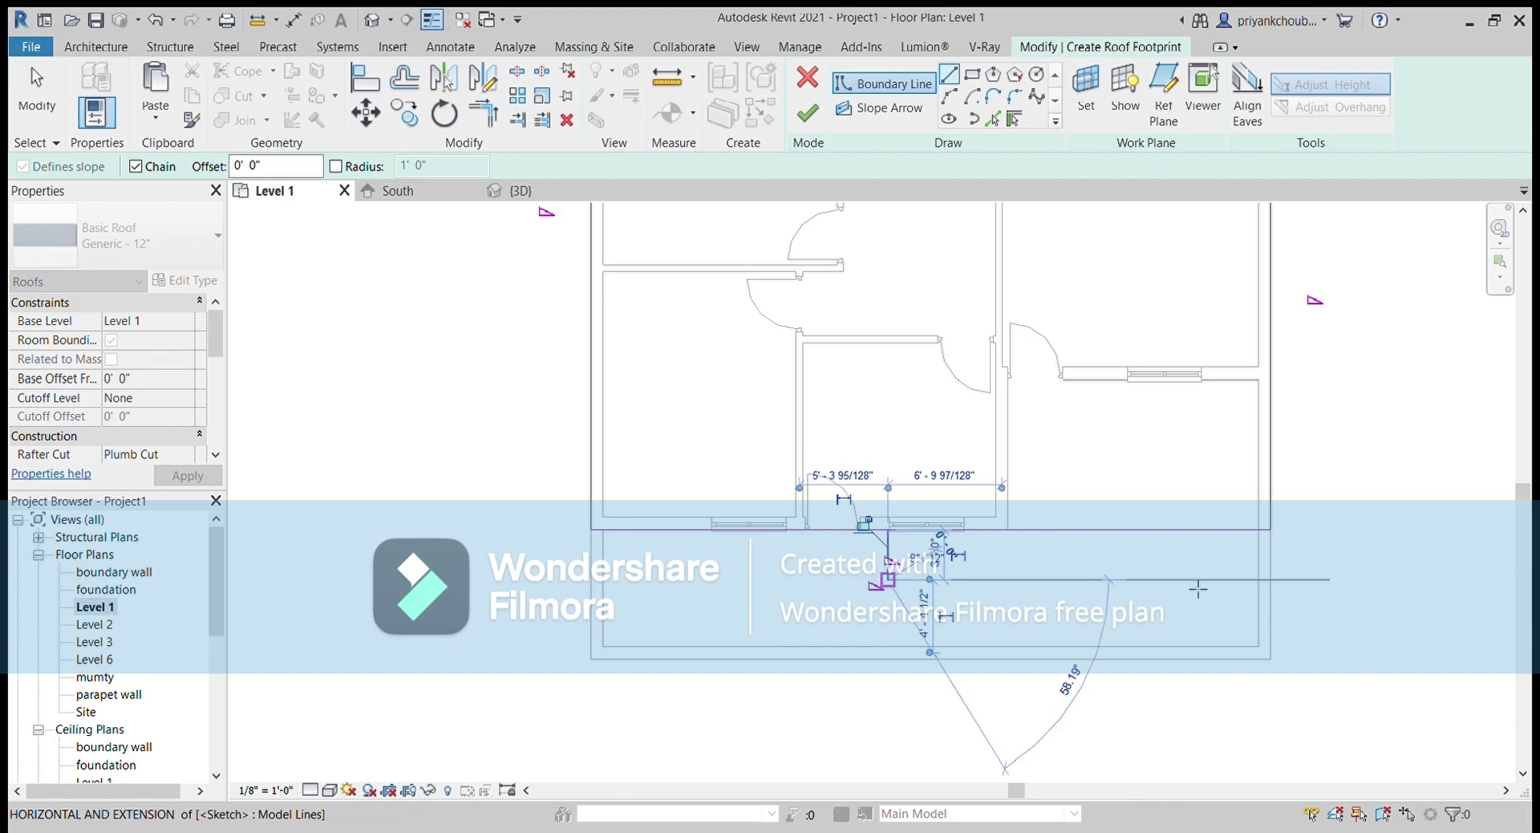
left_click(1271, 579)
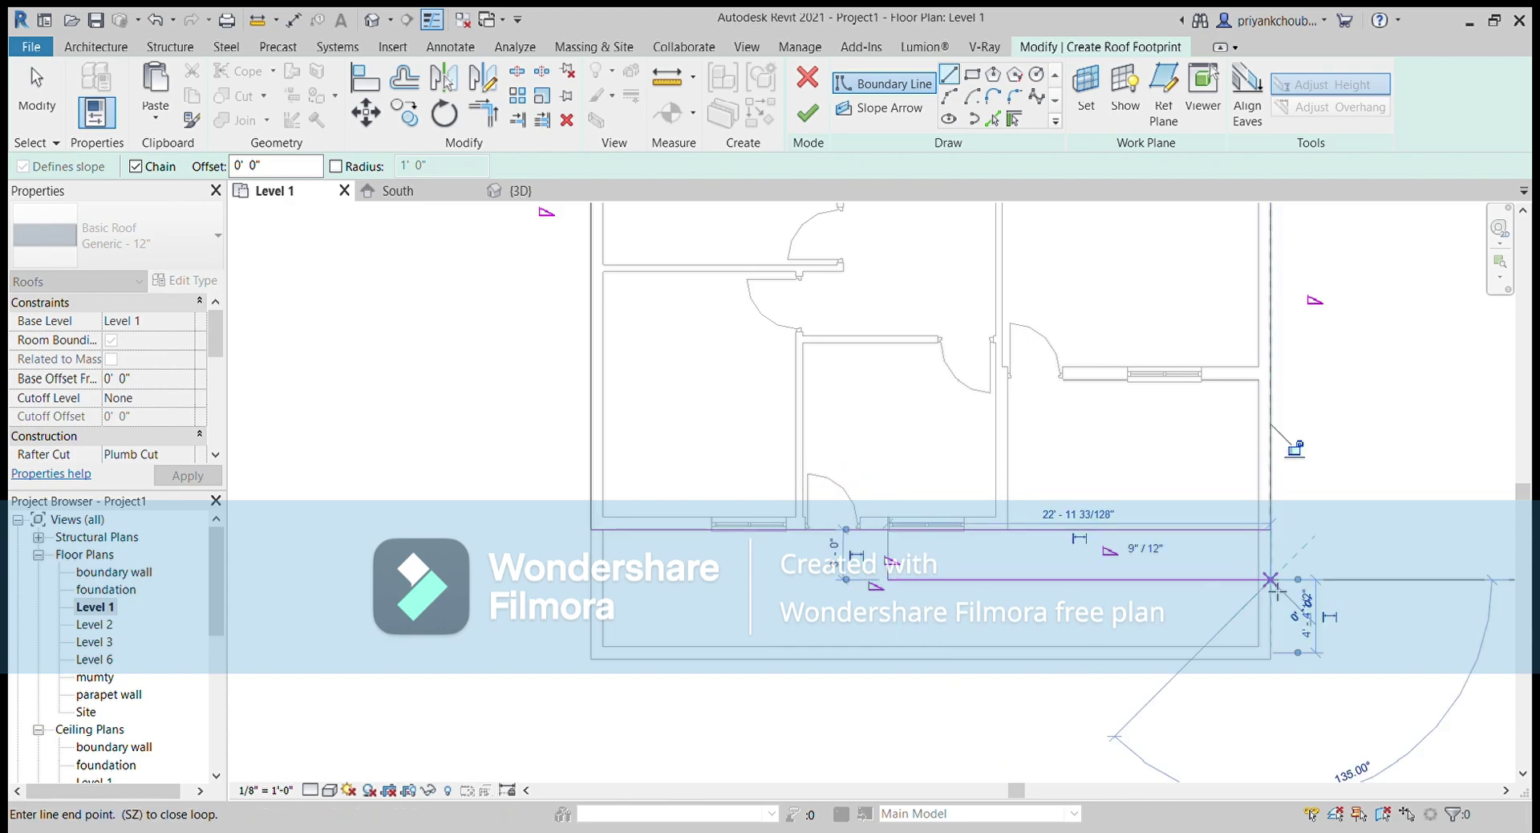
key("Escape")
key("Escape")
Use Trim/Extend to Corner to join the right-hand boundary line with the lower line
scroll(1258, 550, "up", 1)
scroll(1258, 550, "up", 1)
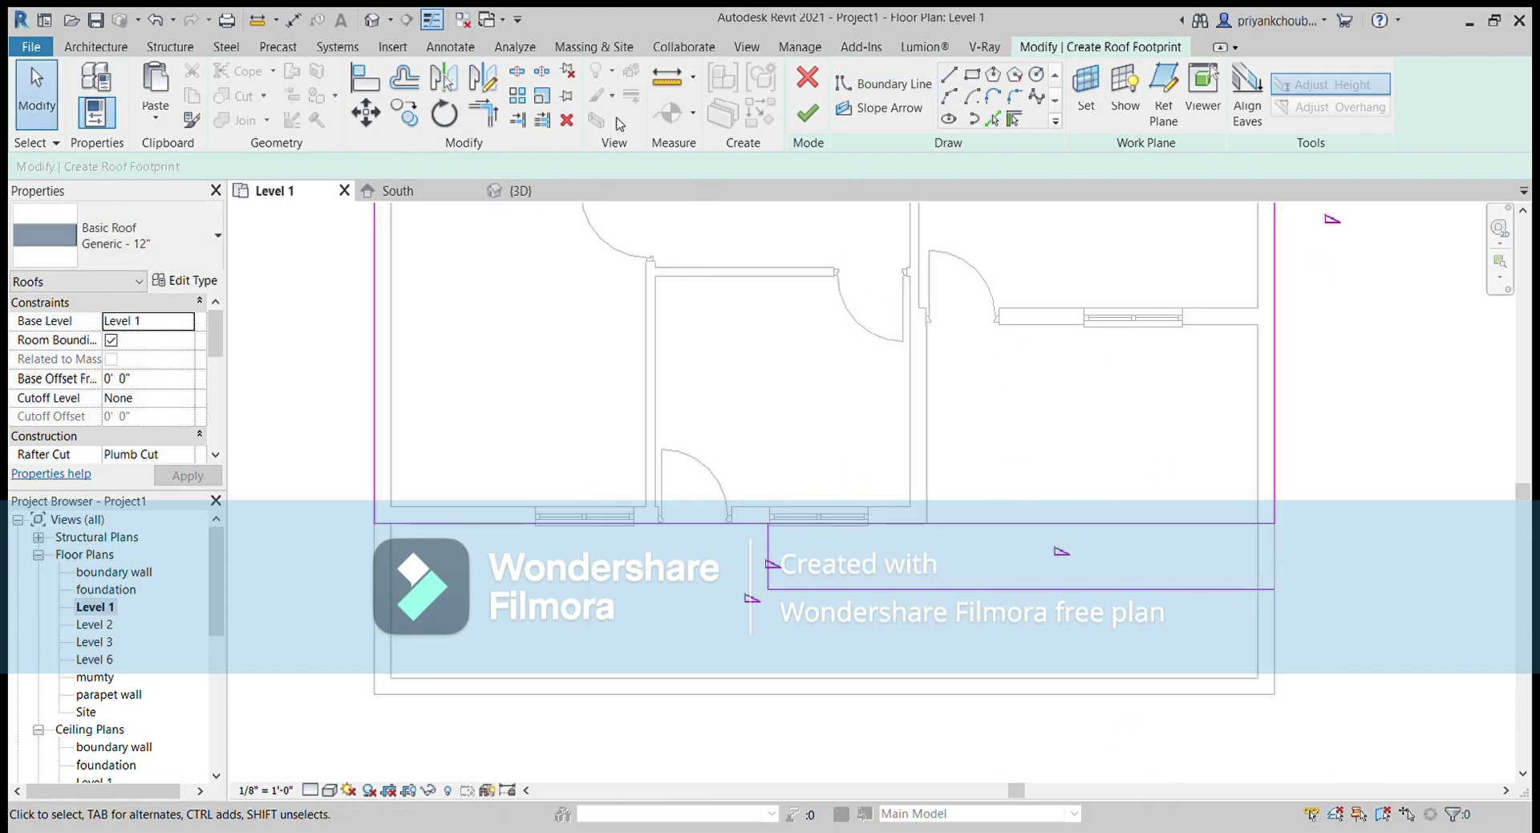
left_click(485, 109)
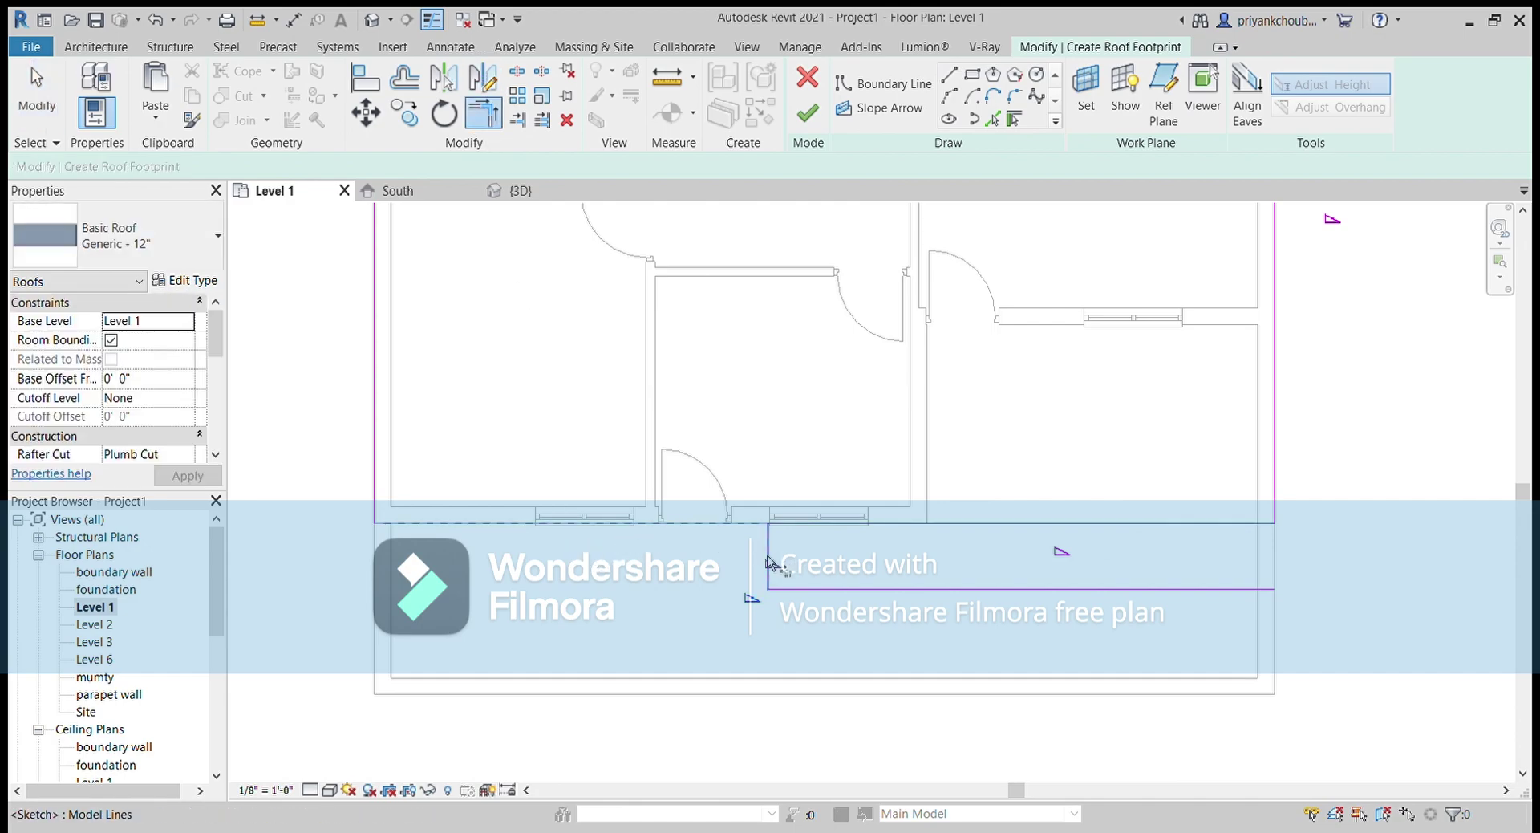
left_click(1134, 589)
left_click(1275, 515)
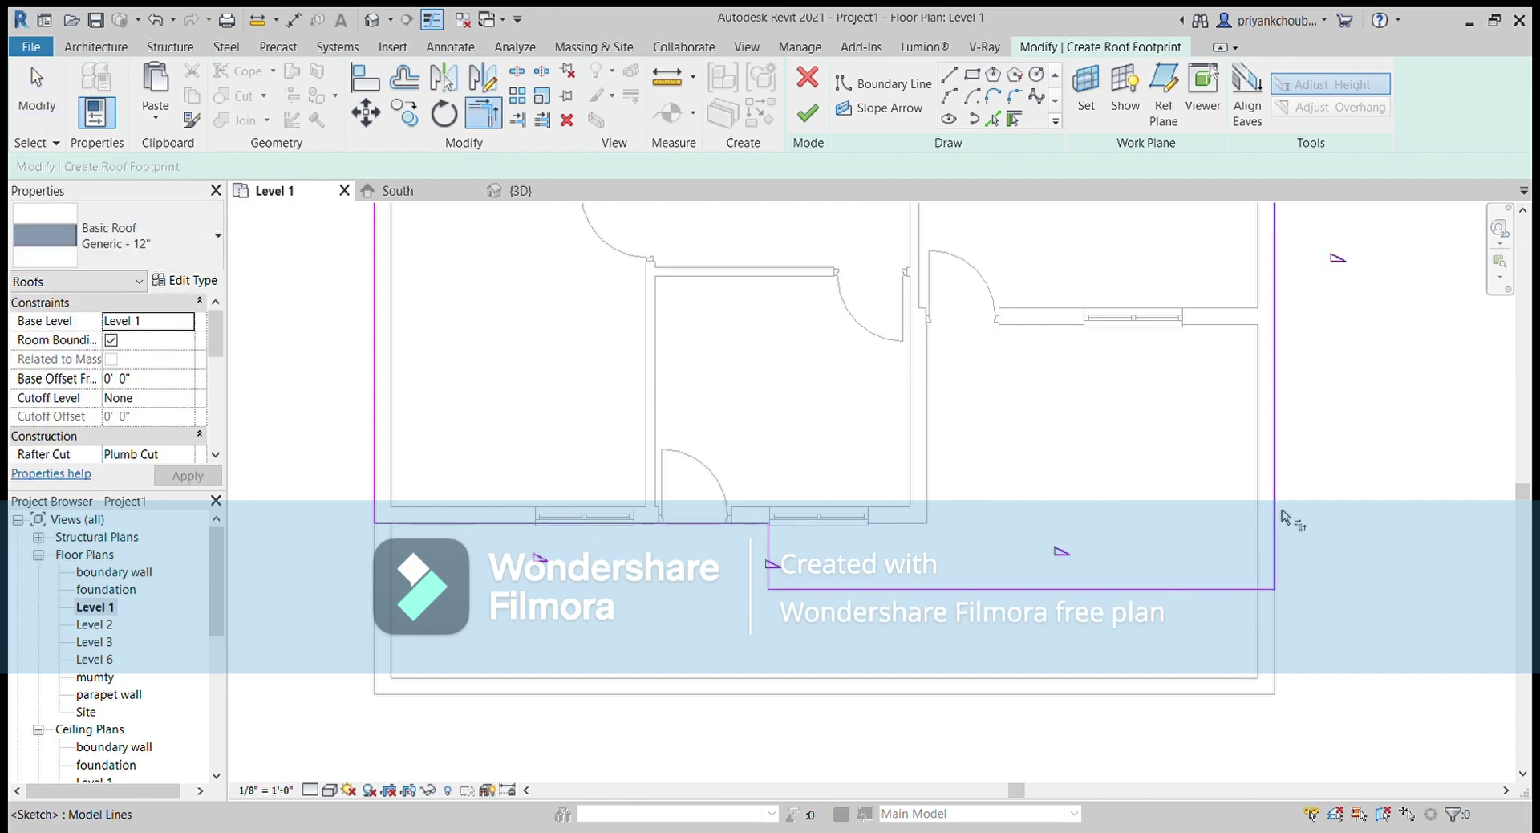
scroll(1281, 517, "down", 2)
scroll(1144, 498, "down", 2)
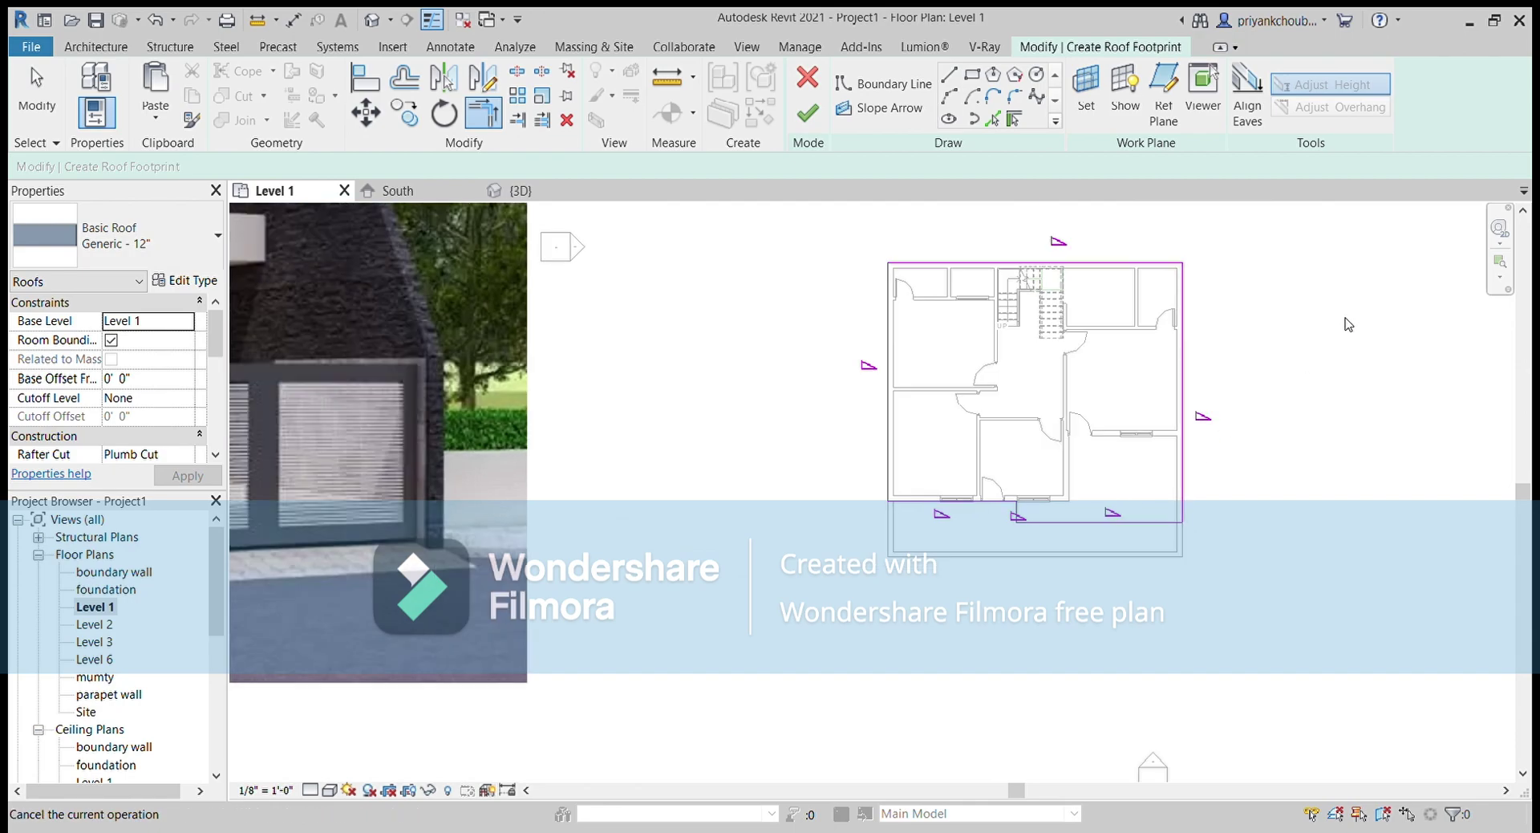
key("Escape")
Nudge the short vertical entrance segment left toward the wall, then window-select all six boundary lines
scroll(1348, 324, "down", 2)
mouse_move(1279, 378)
middle_mouse_down()
mouse_move(1279, 512)
mouse_move(1343, 483)
middle_mouse_up()
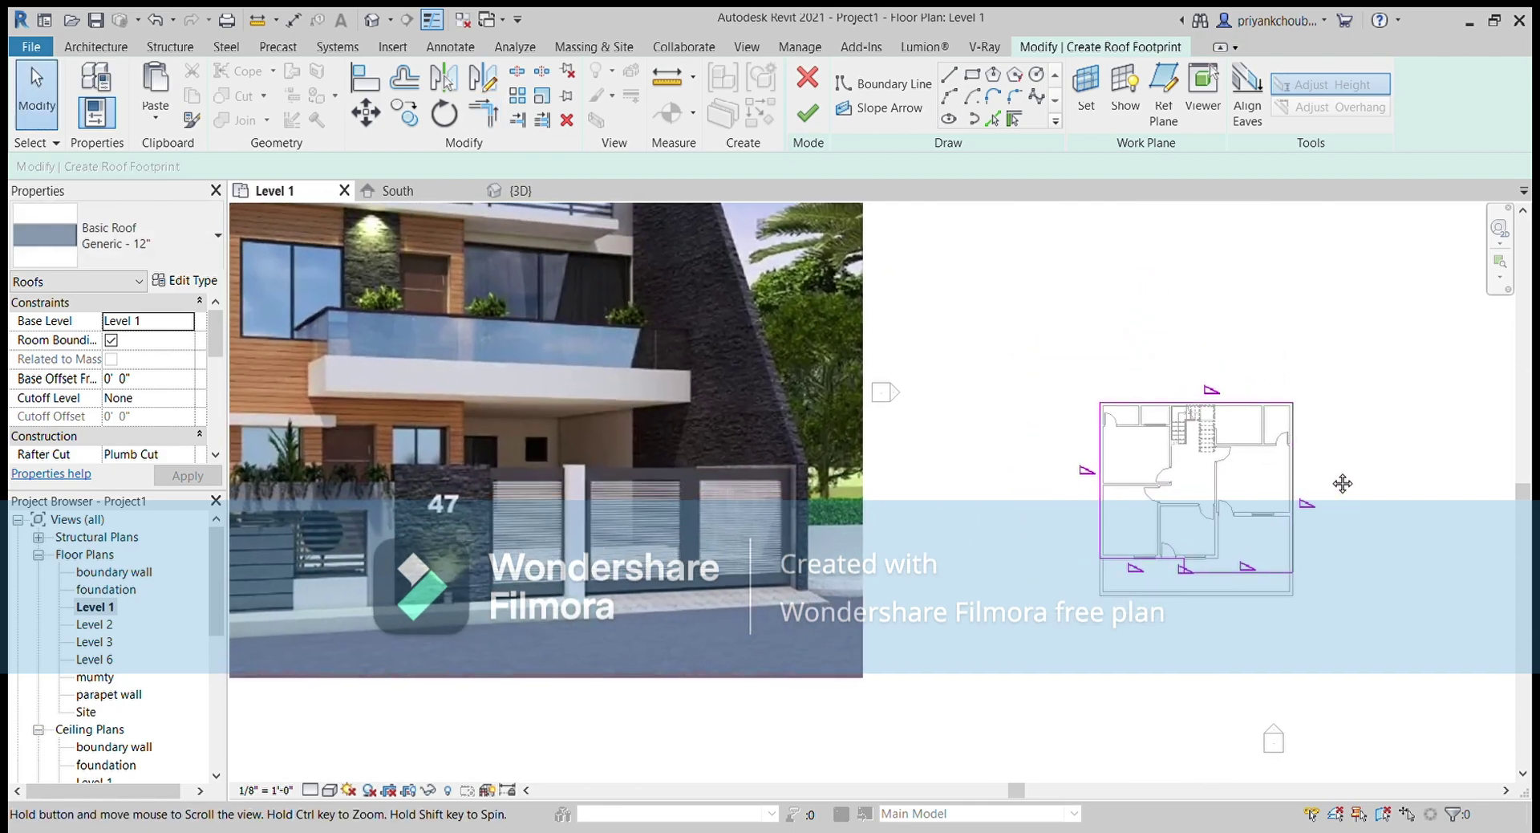
scroll(1158, 587, "up", 1)
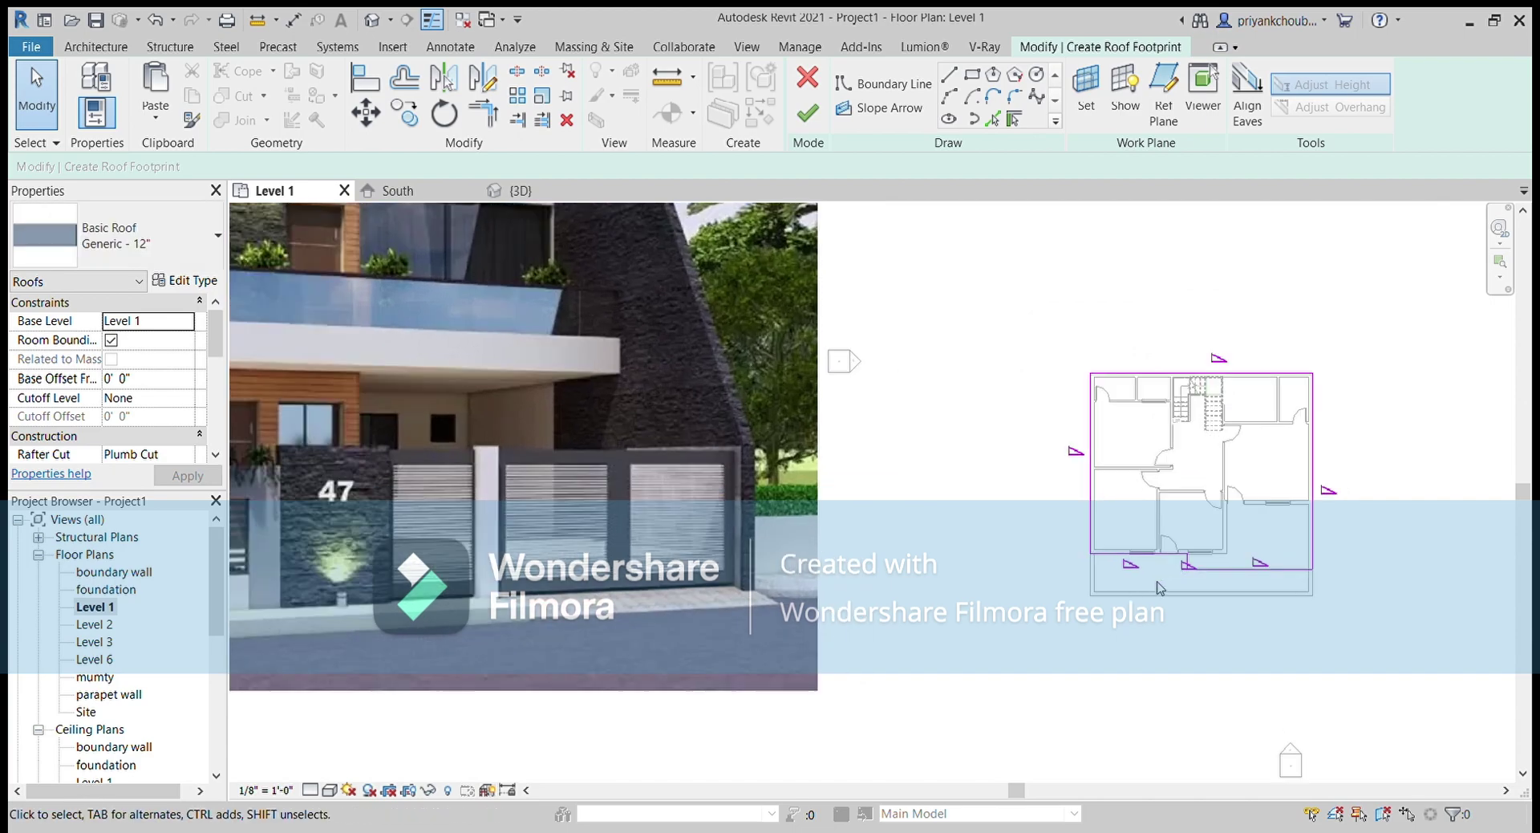
scroll(1186, 564, "up", 2)
left_click(1195, 564)
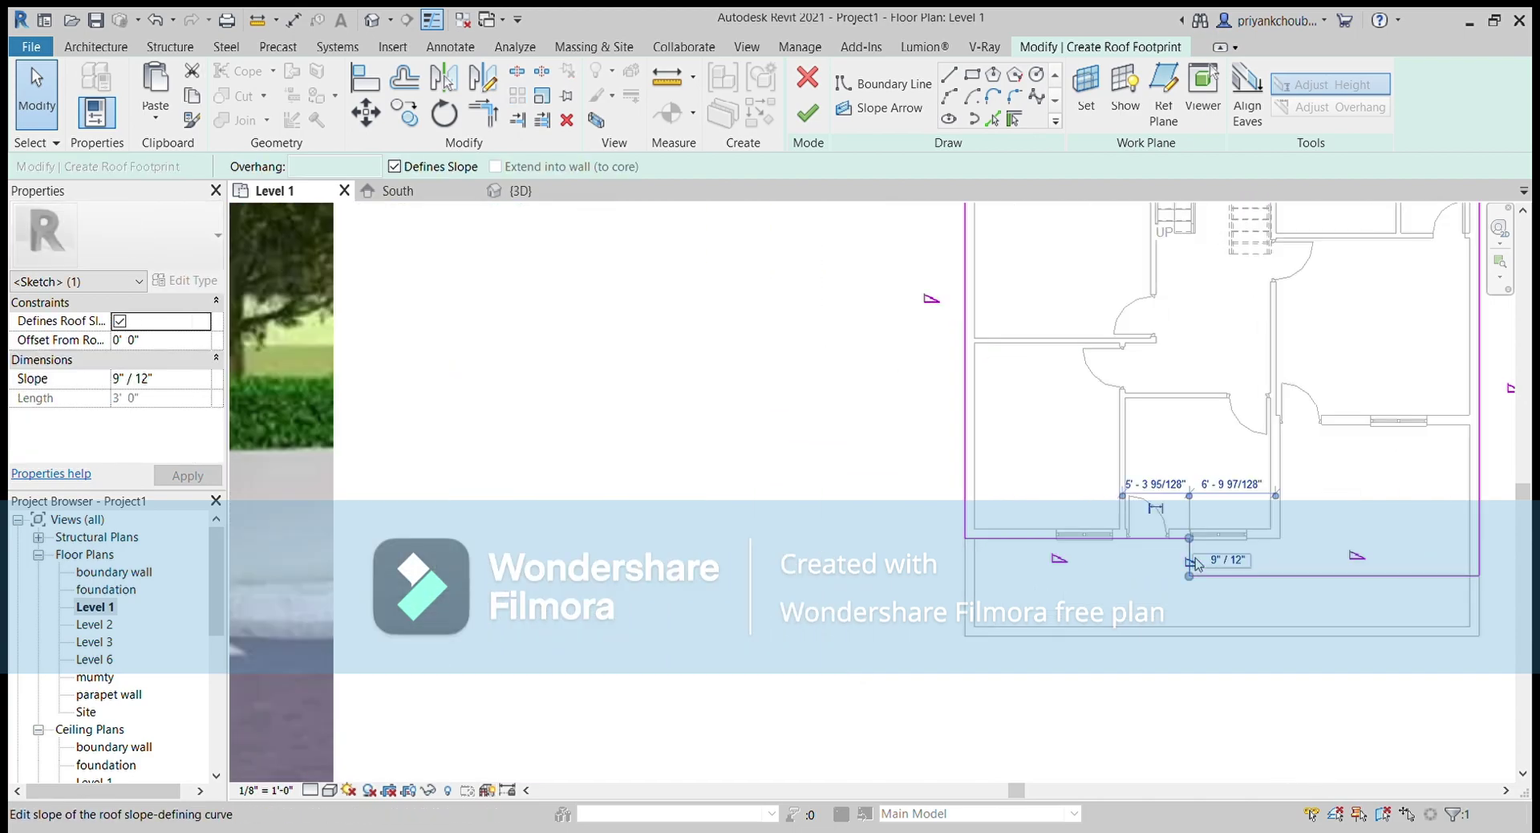
key("Left")
key("Left")
key("Left")
key("Left")
key("Left")
key("Left")
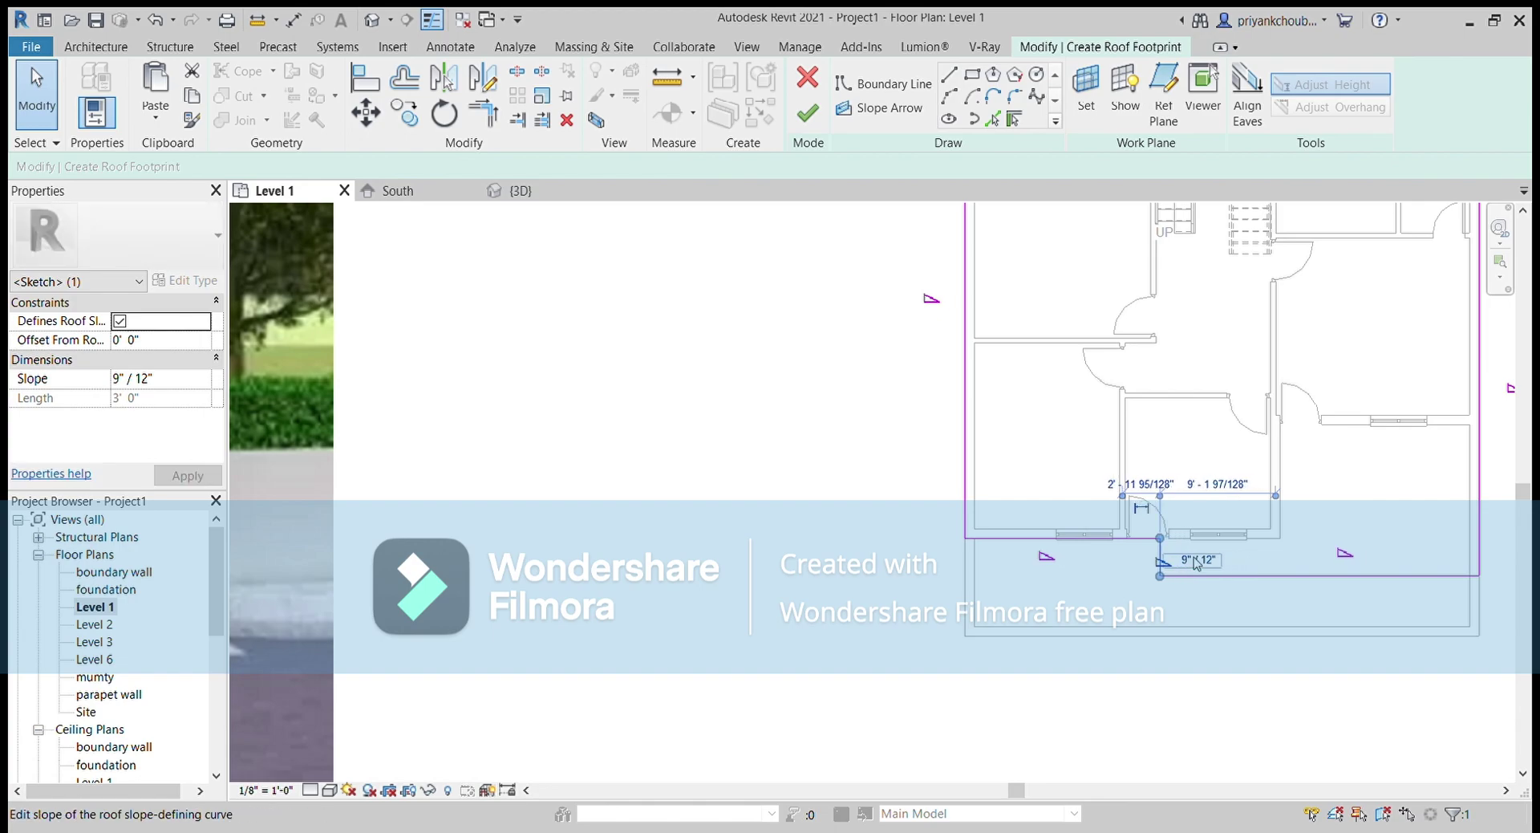
key("Left")
key("Left")
key("Left")
key("Left")
key("Left")
key("Left")
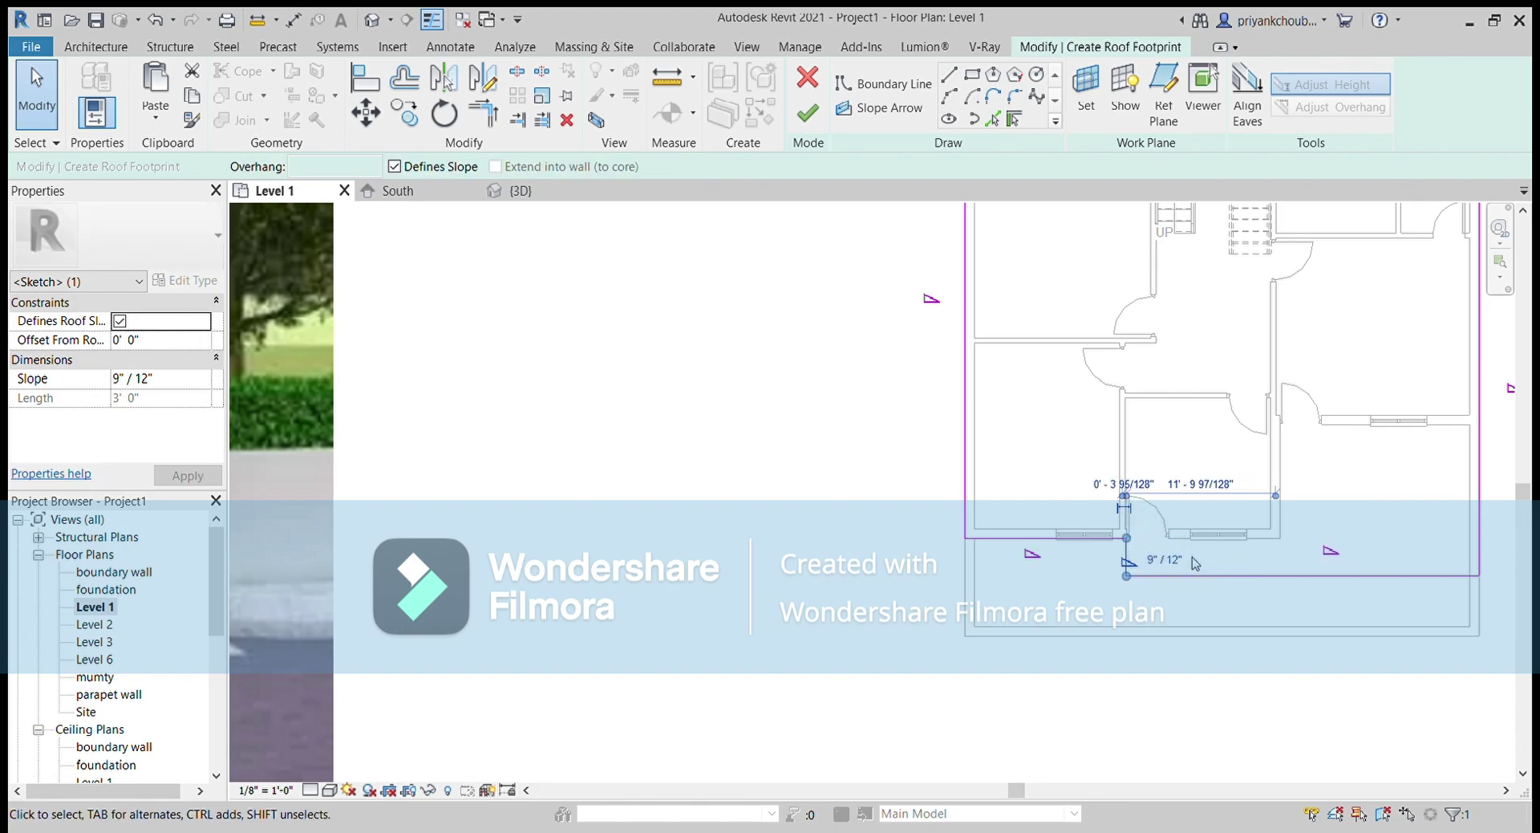
key("Left")
key("Left")
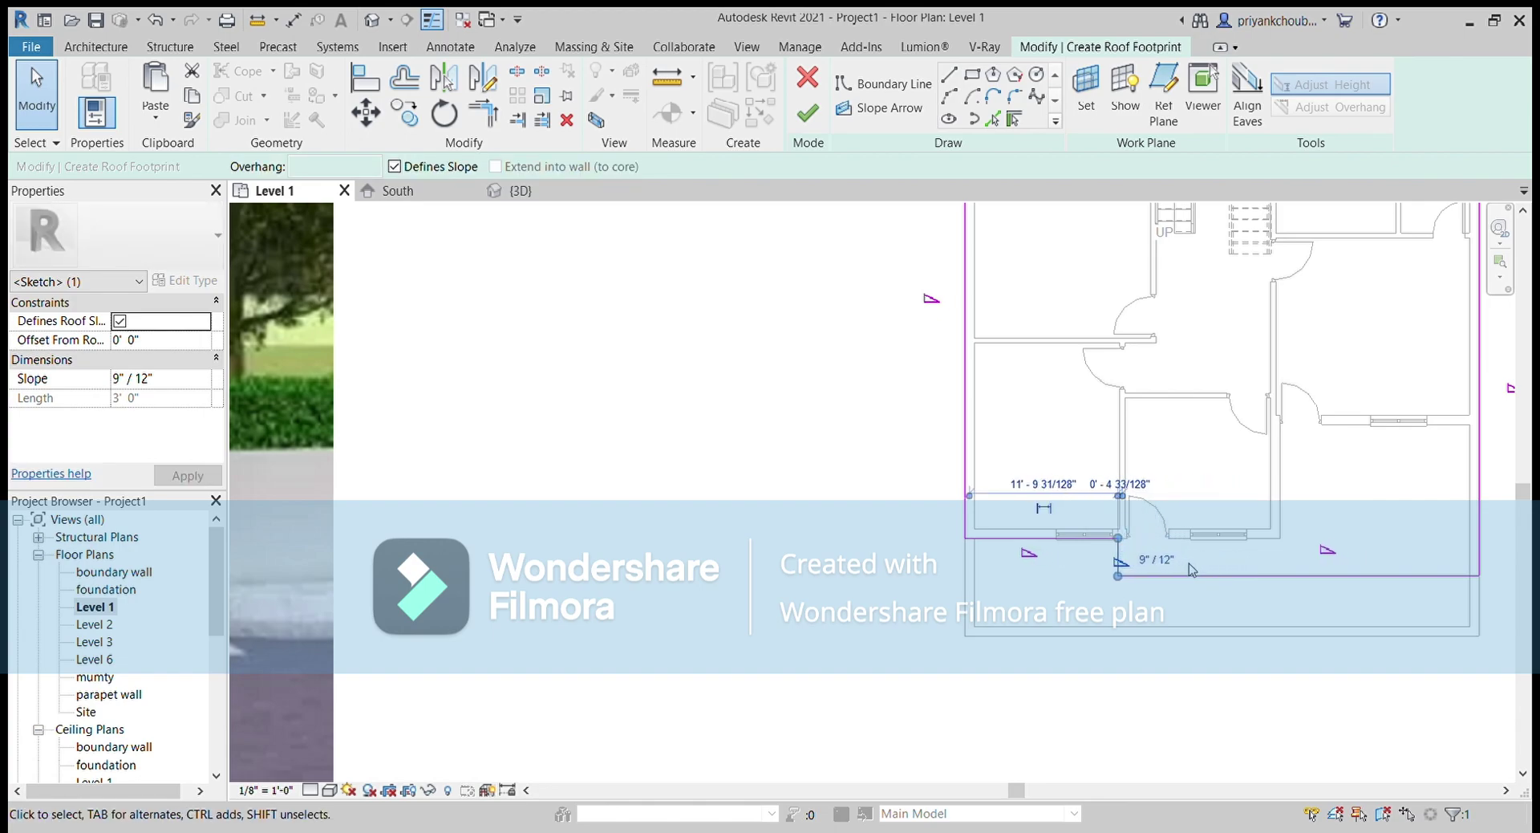
scroll(1191, 570, "down", 3)
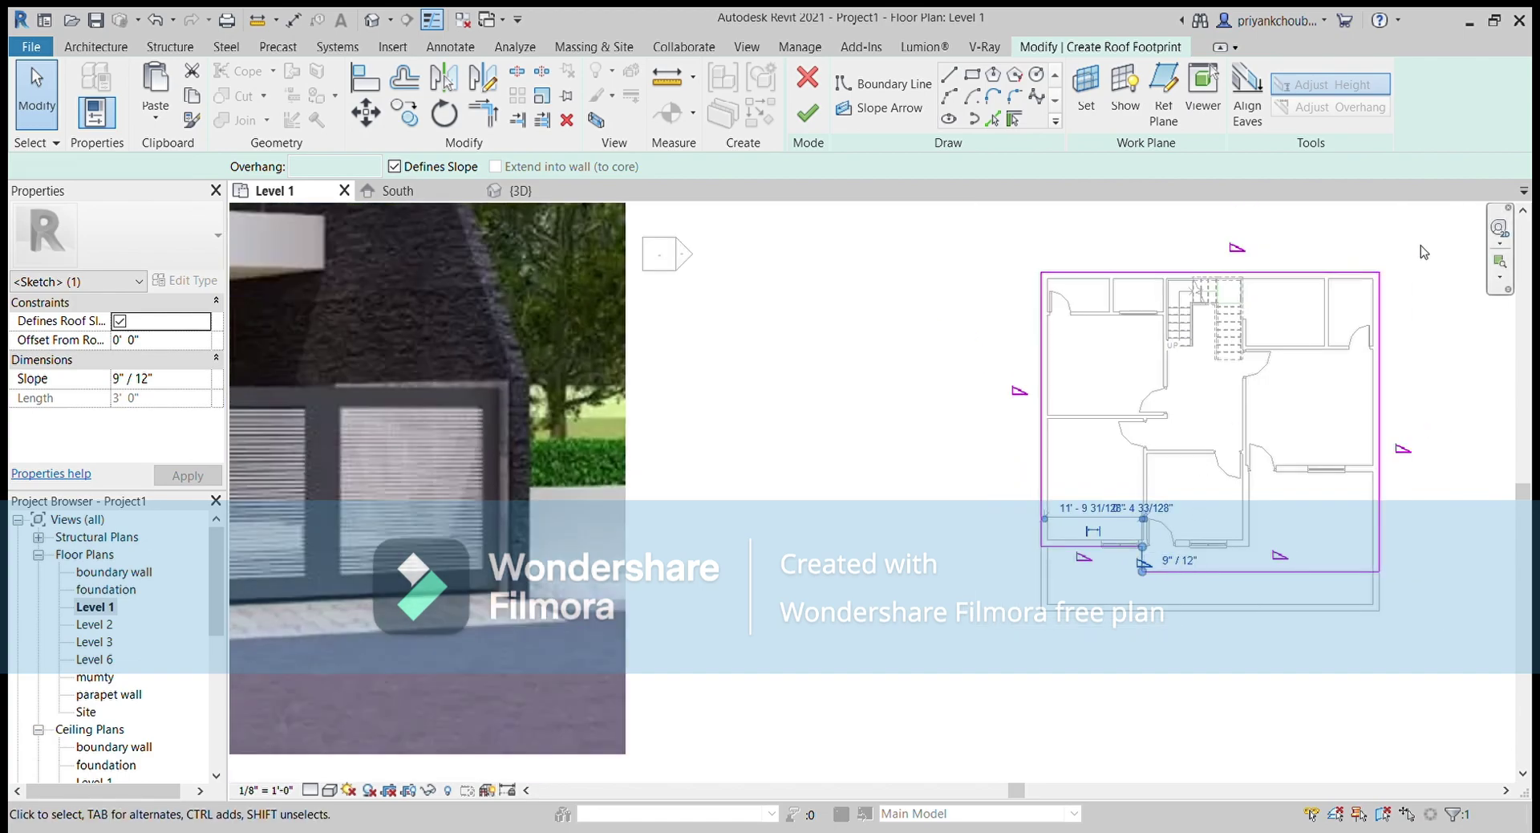
left_click_drag(1423, 251, 1011, 594)
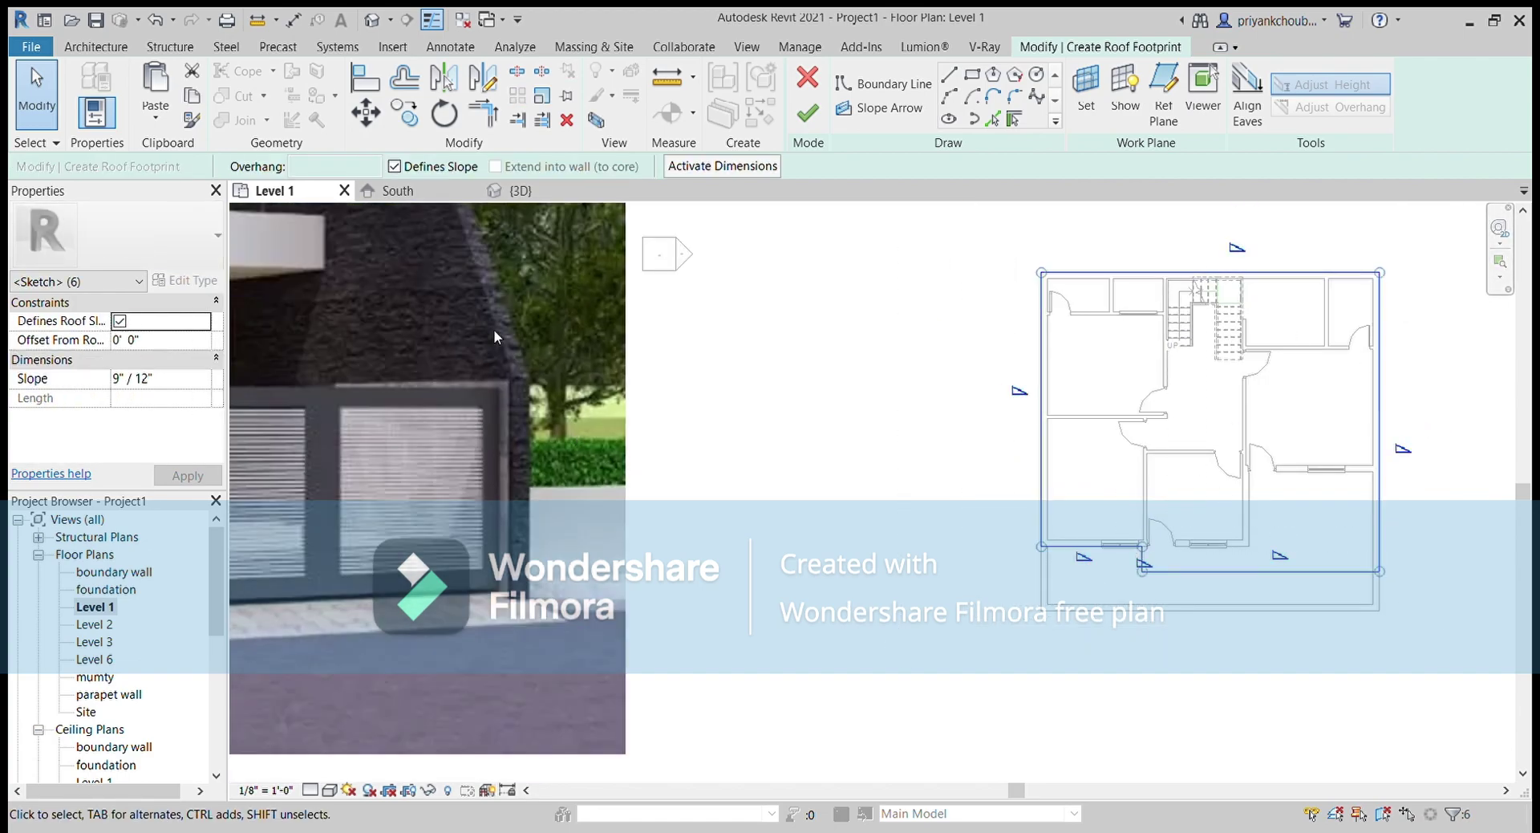
Clear Defines Slope, set Base Level to Level 2 and type Generic - 5", then finish the roof
left_click(429, 168)
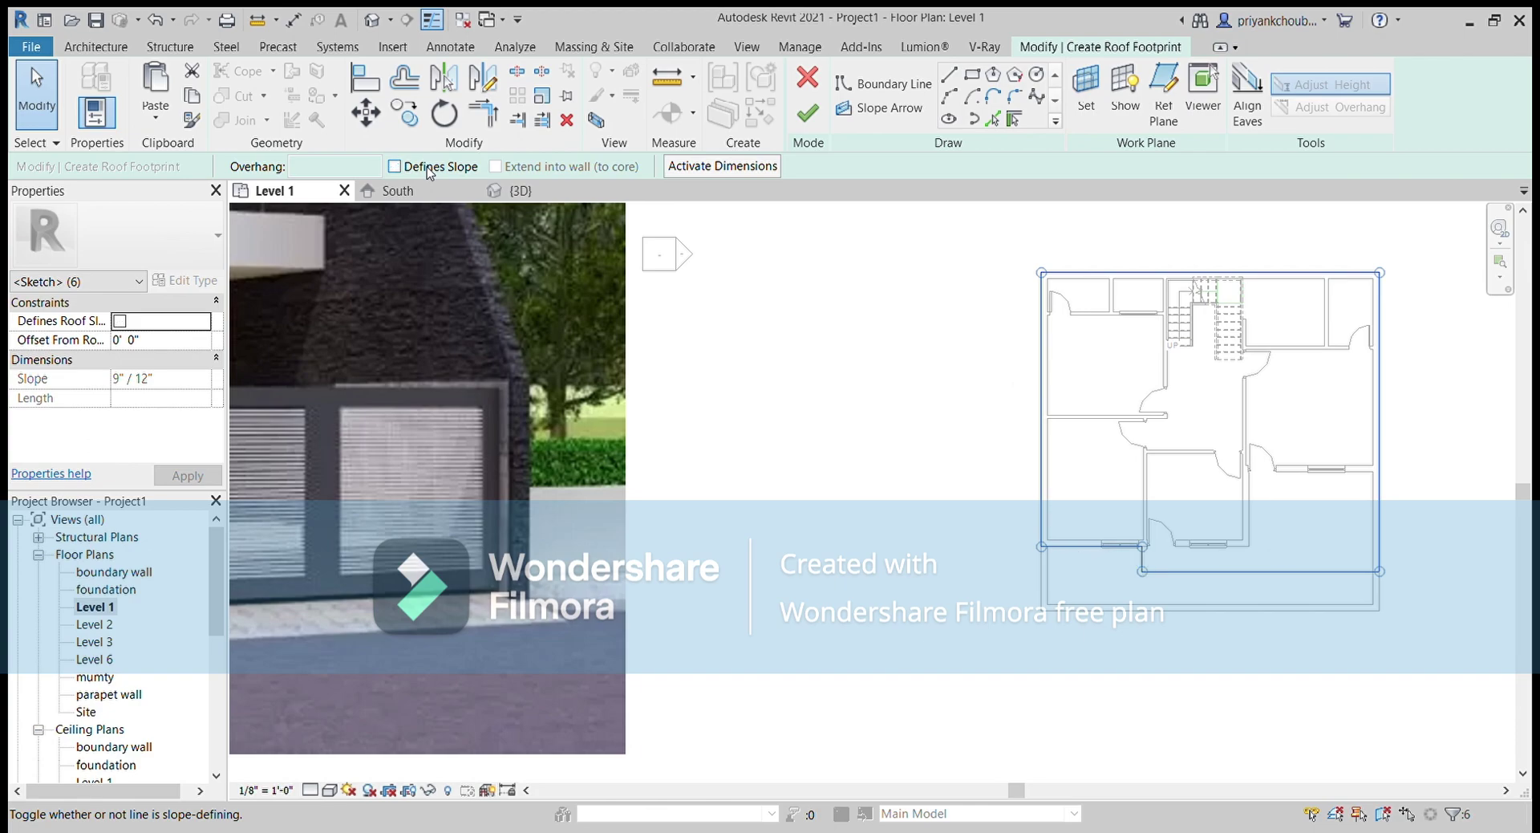
left_click(678, 427)
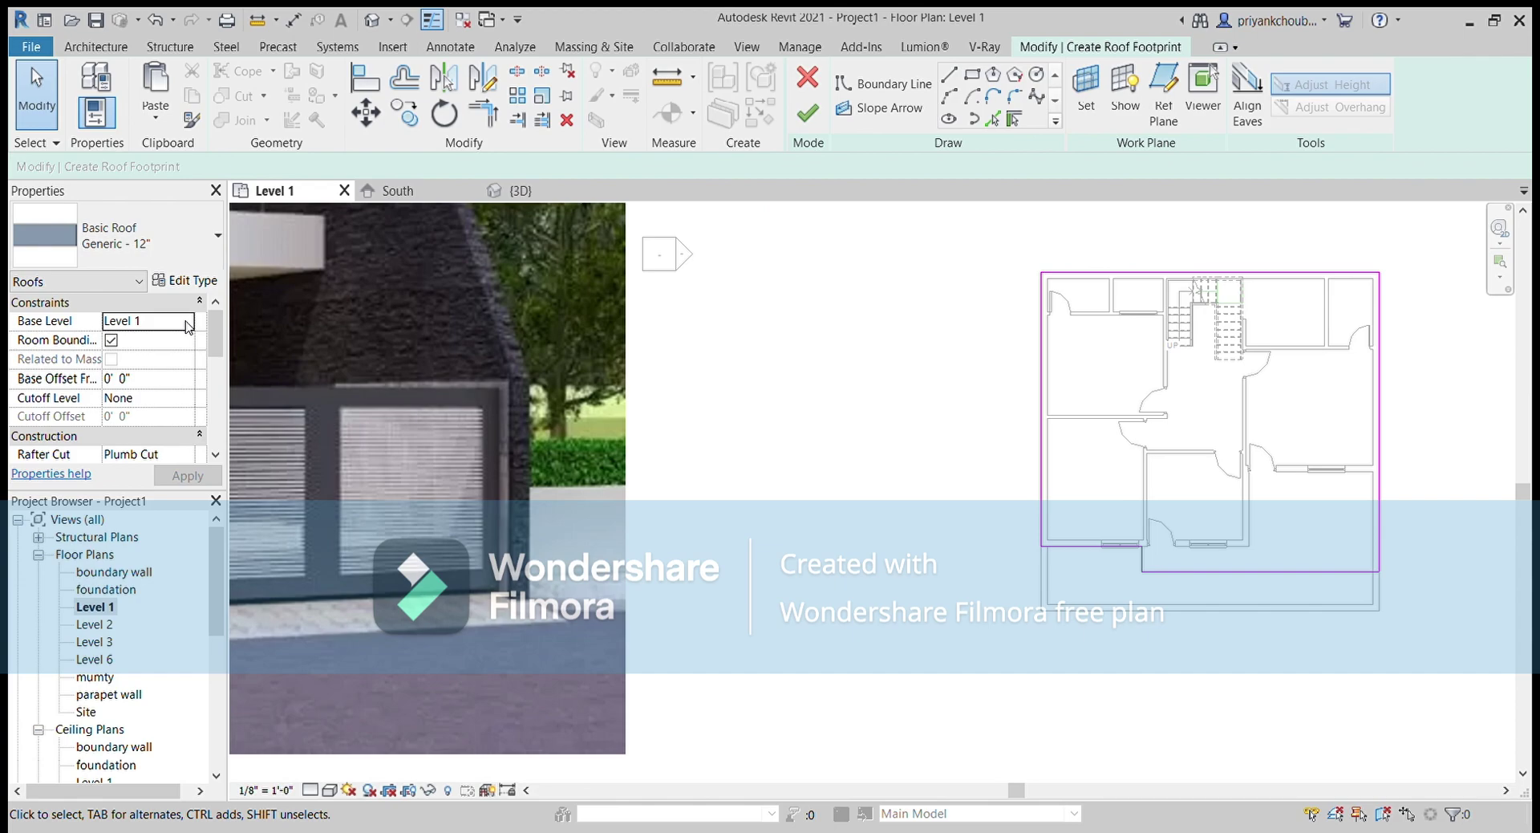
left_click(187, 324)
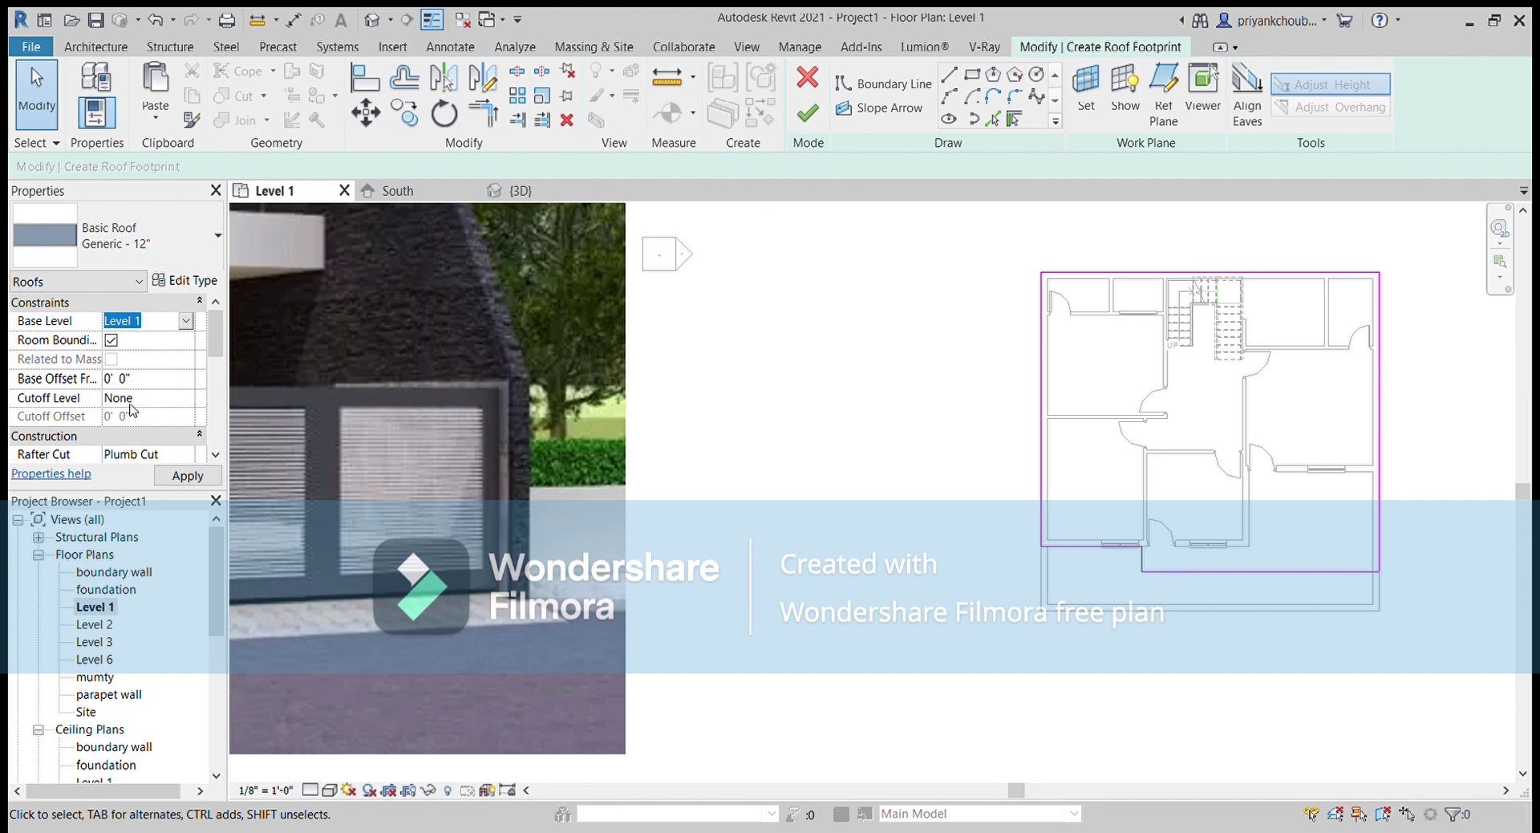
key("Down")
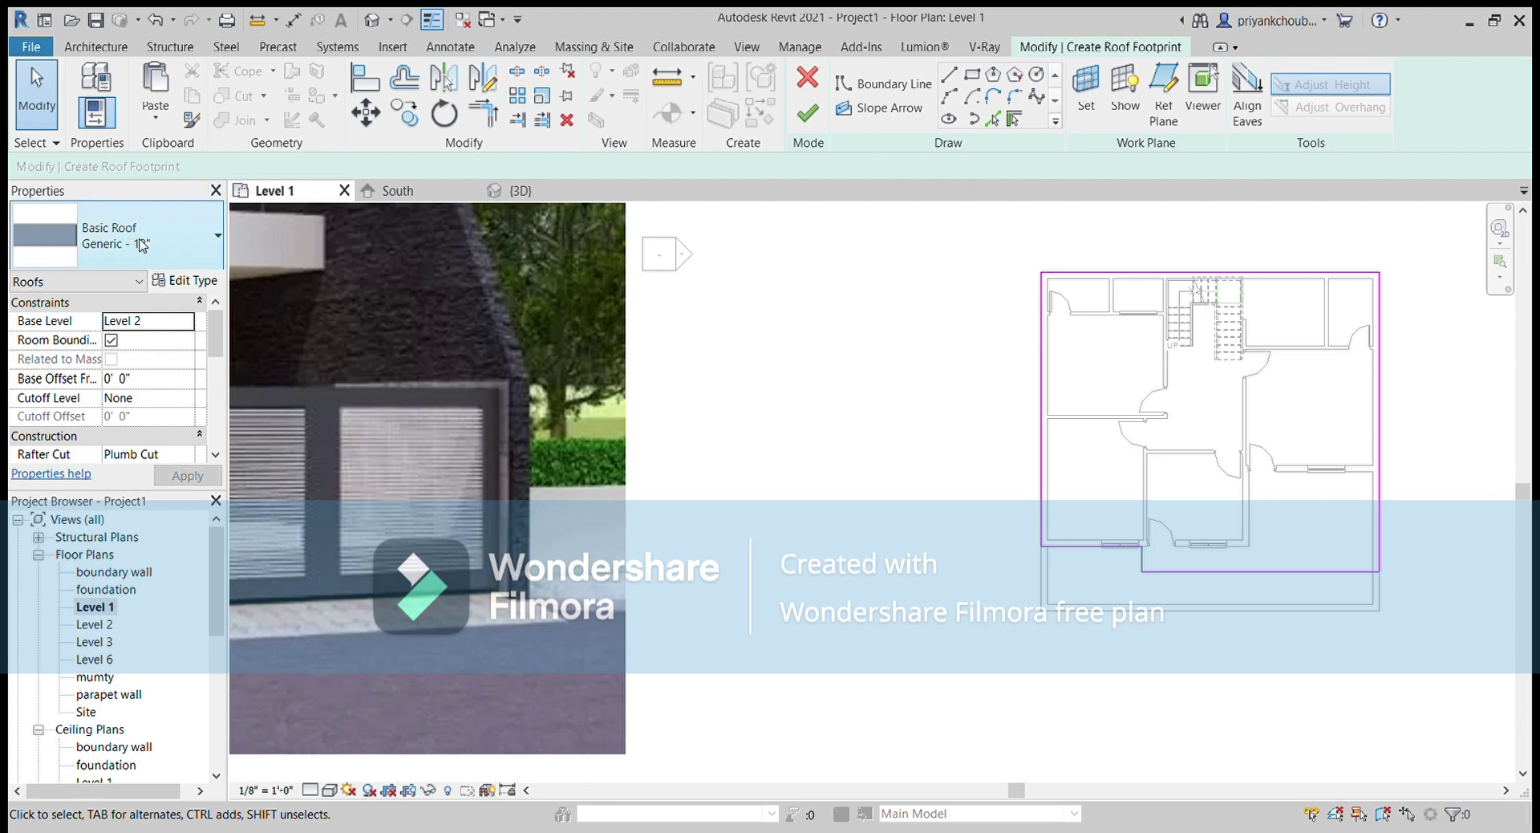
left_click(183, 284)
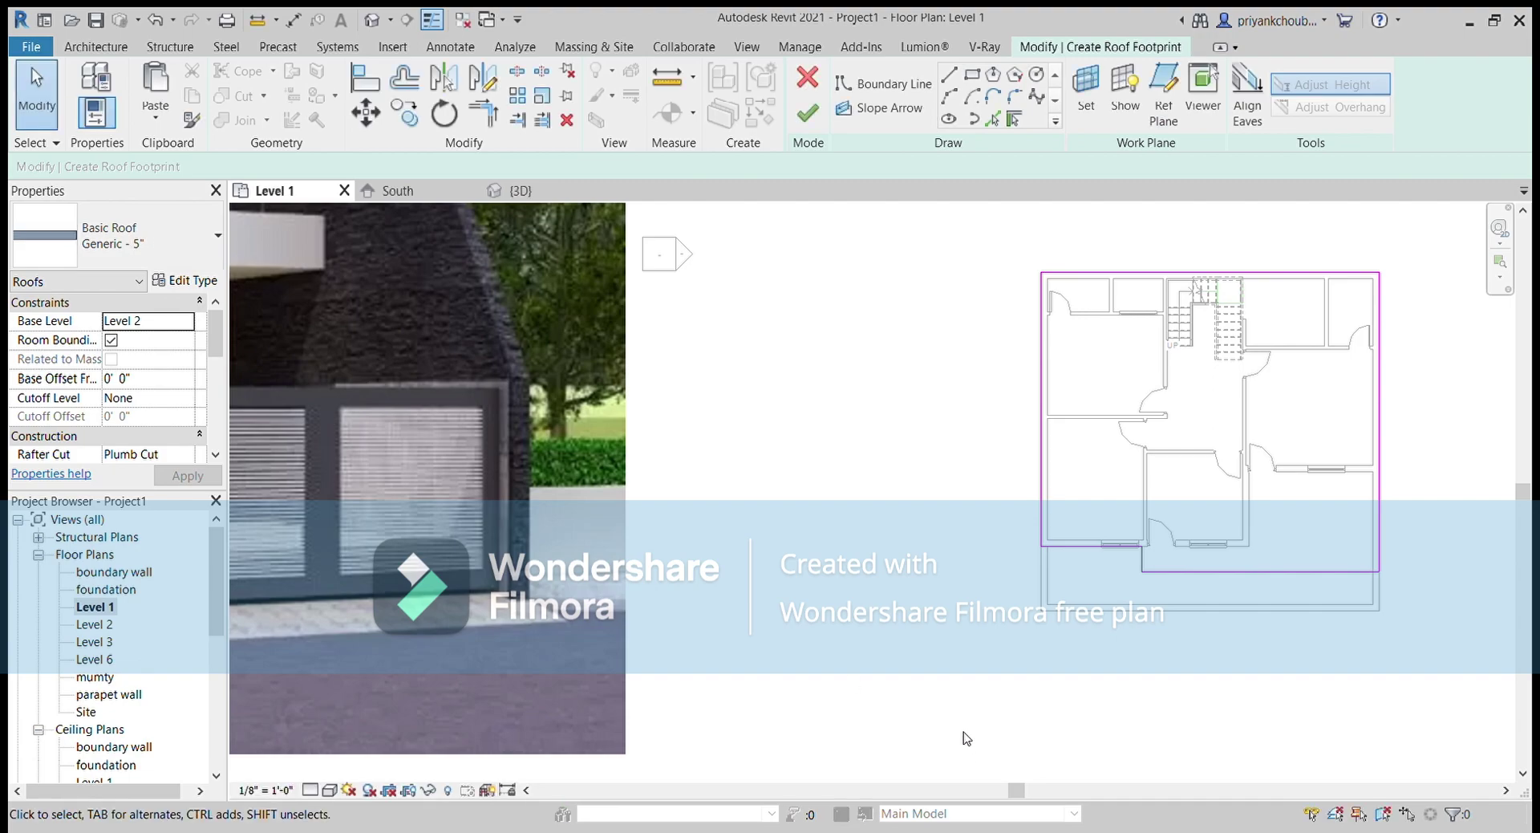
left_click(814, 116)
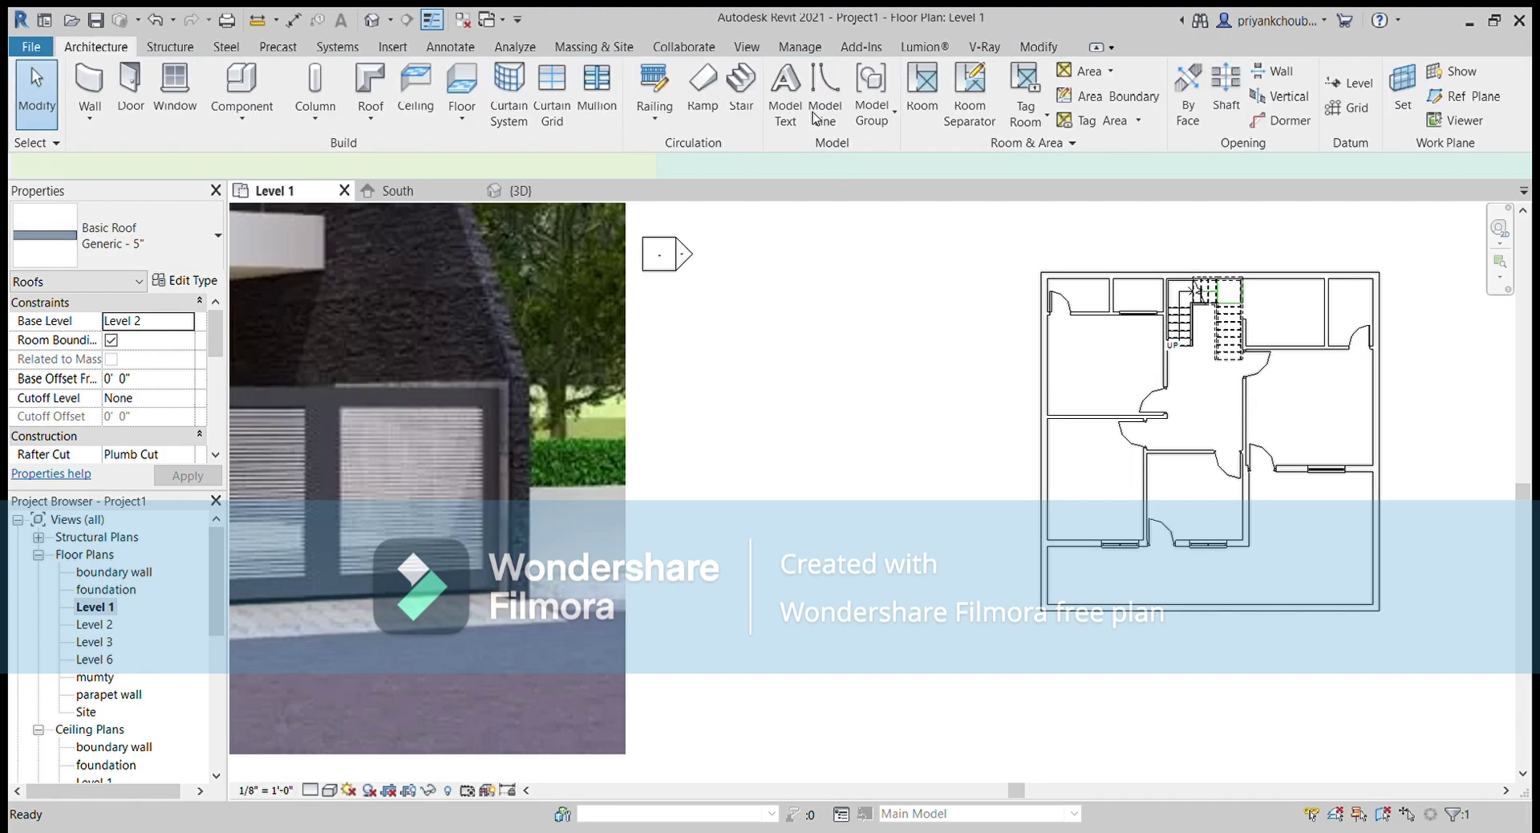
left_click(372, 20)
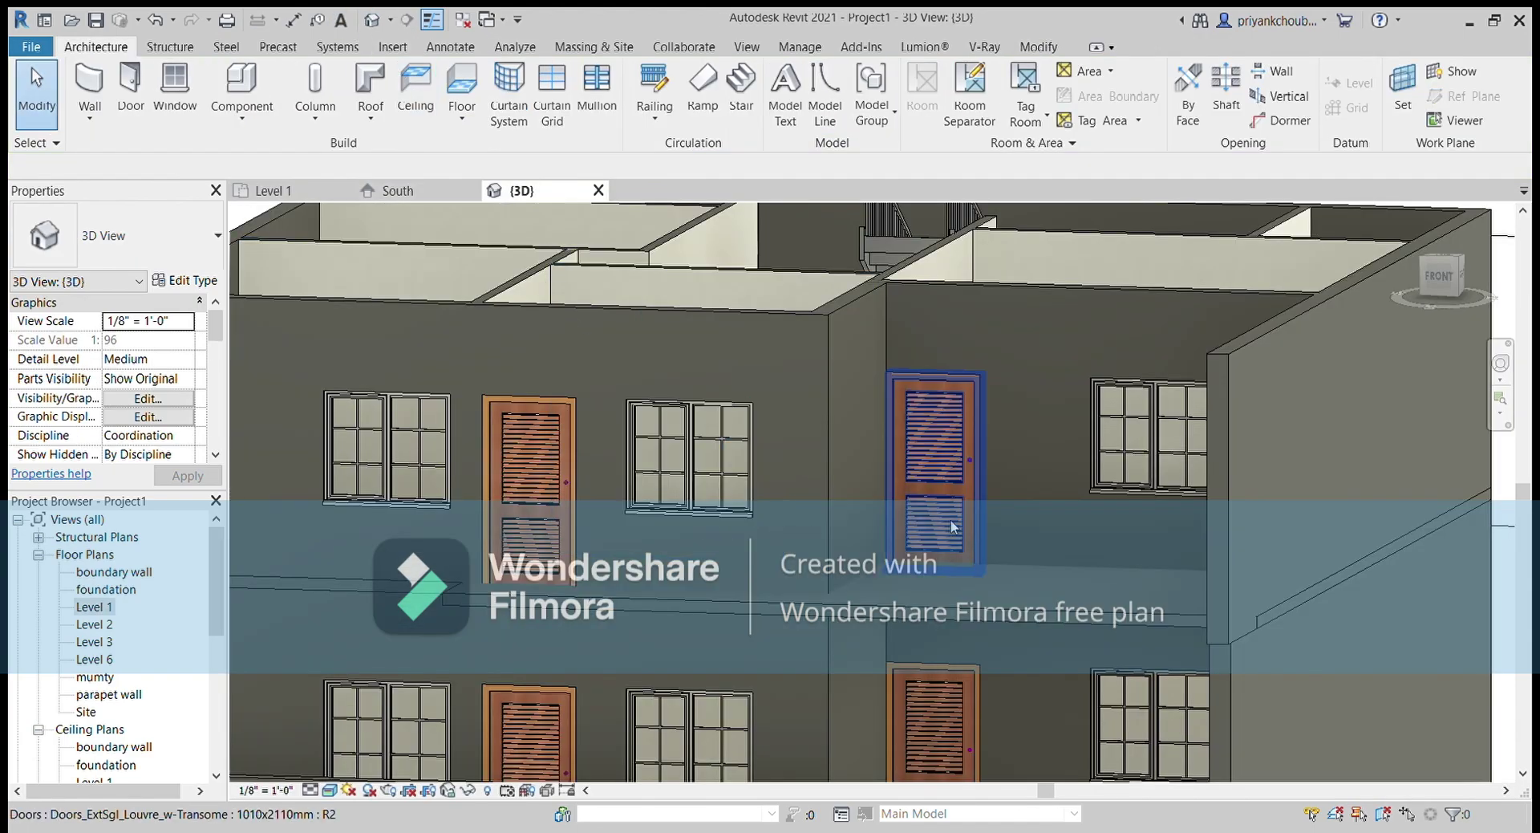
mouse_move(978, 551)
middle_mouse_down("shift")
mouse_move(1010, 654)
mouse_move(998, 637)
middle_mouse_up("shift")
scroll(998, 637, "down", 3)
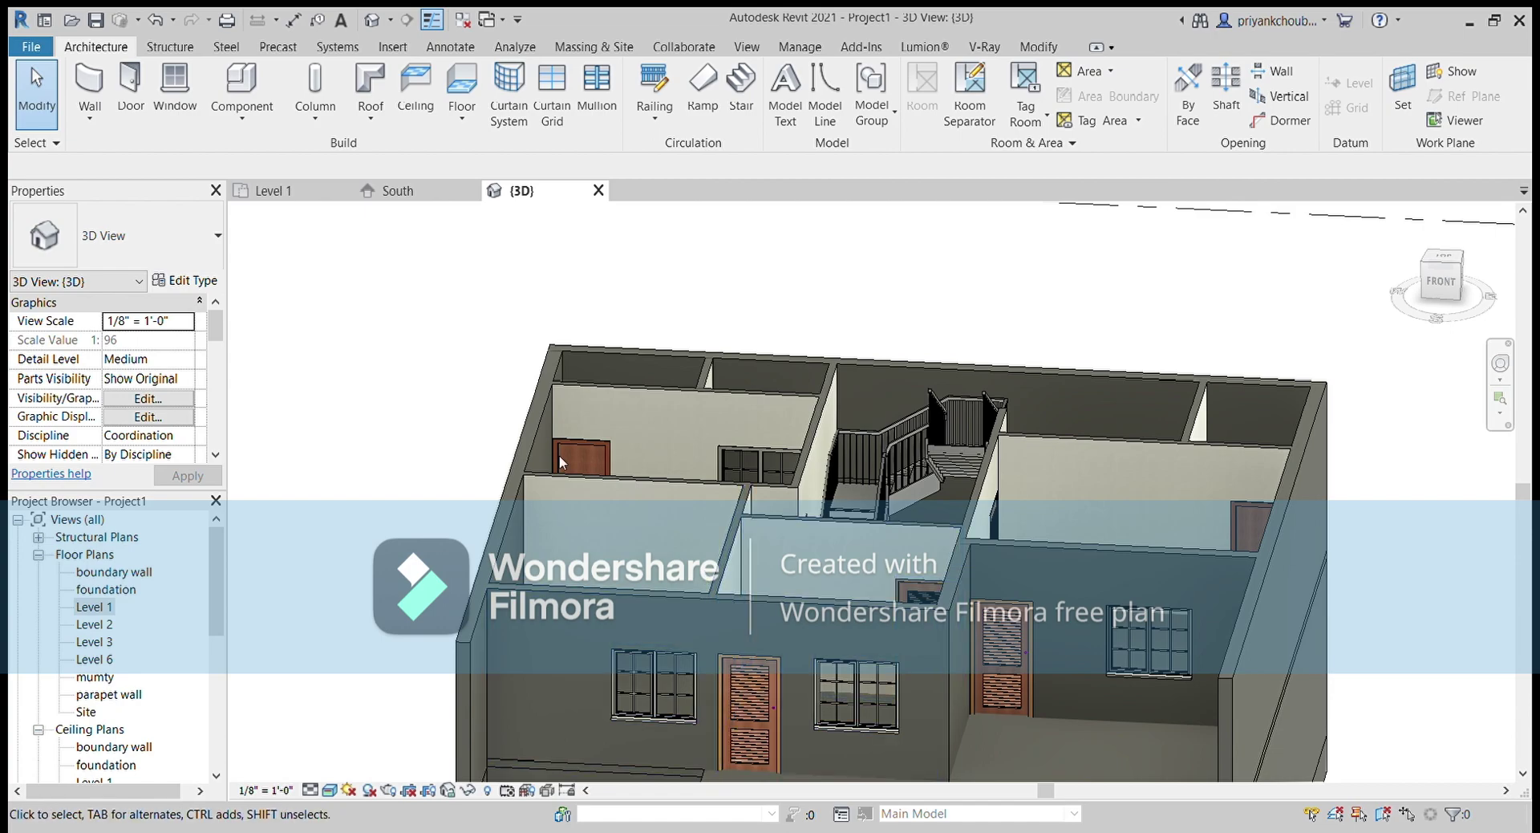
scroll(405, 389, "down", 3)
scroll(417, 420, "down", 2)
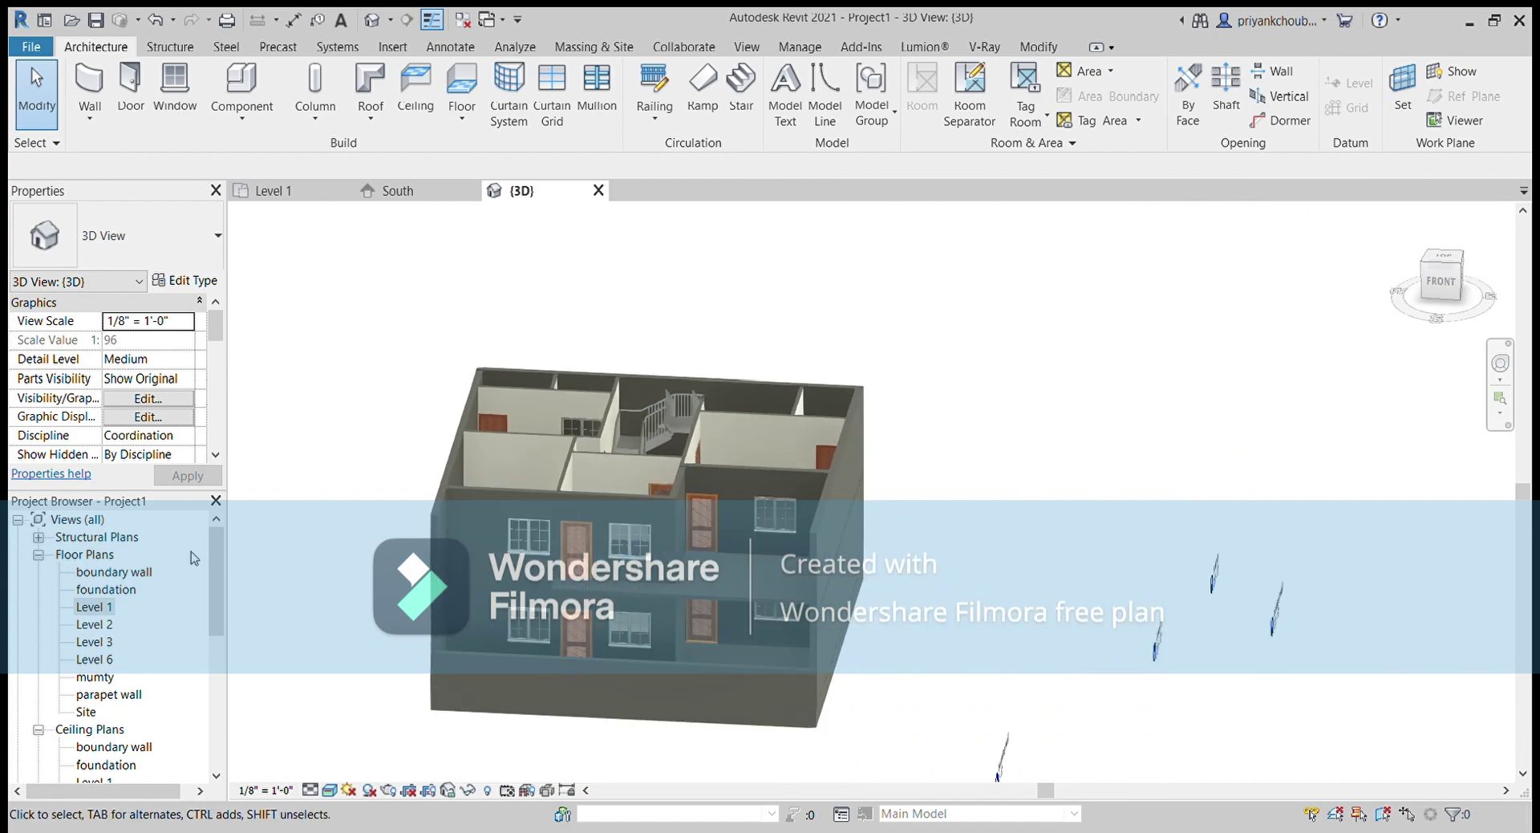
double_click(92, 612)
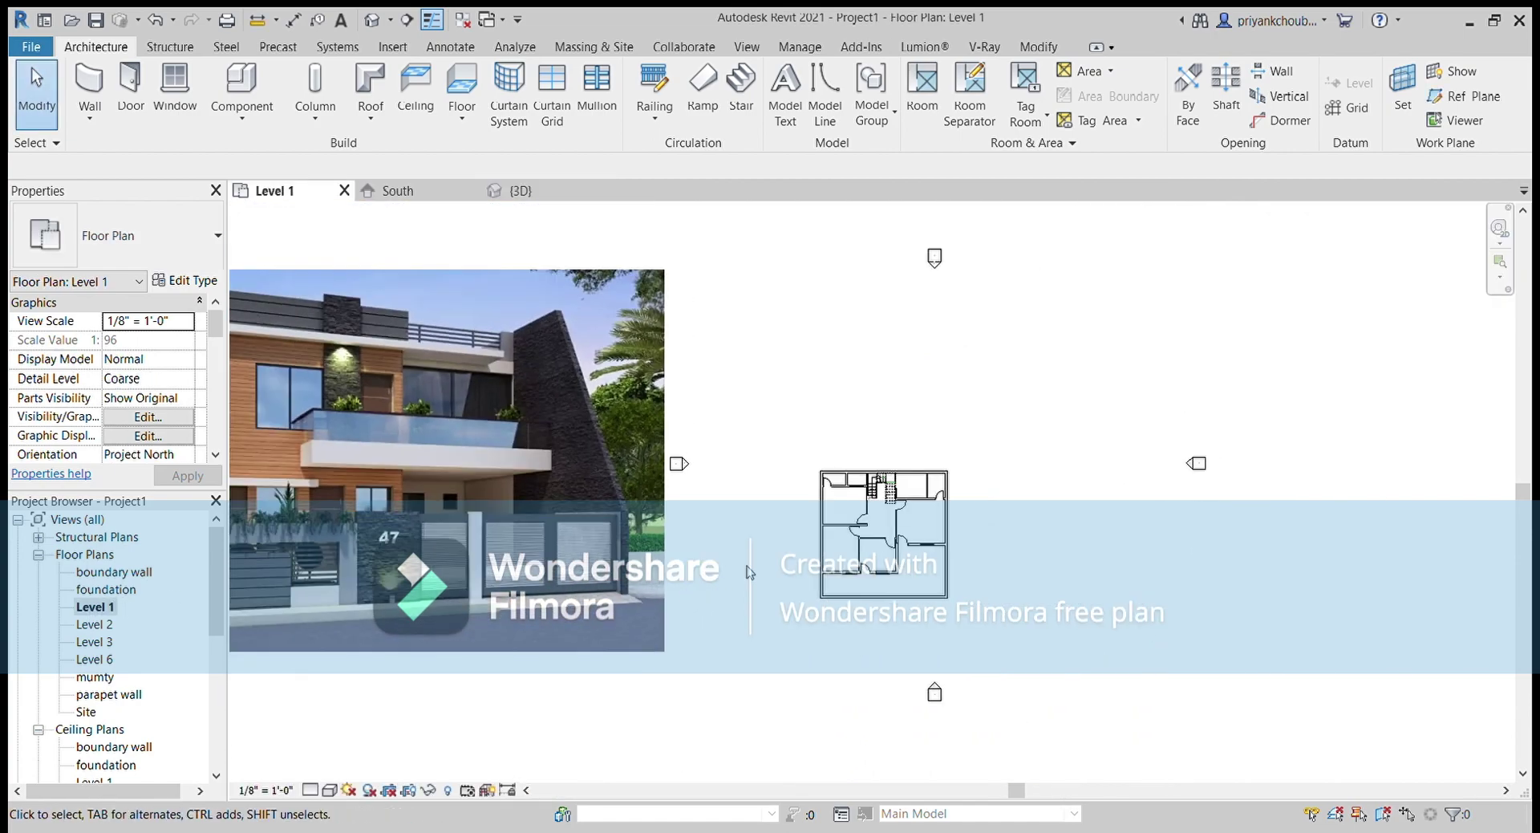
mouse_move(753, 569)
middle_mouse_down()
mouse_move(821, 599)
mouse_move(816, 622)
middle_mouse_up()
mouse_move(806, 618)
middle_mouse_down()
mouse_move(763, 606)
mouse_move(897, 525)
middle_mouse_up()
scroll(763, 606, "down", 1)
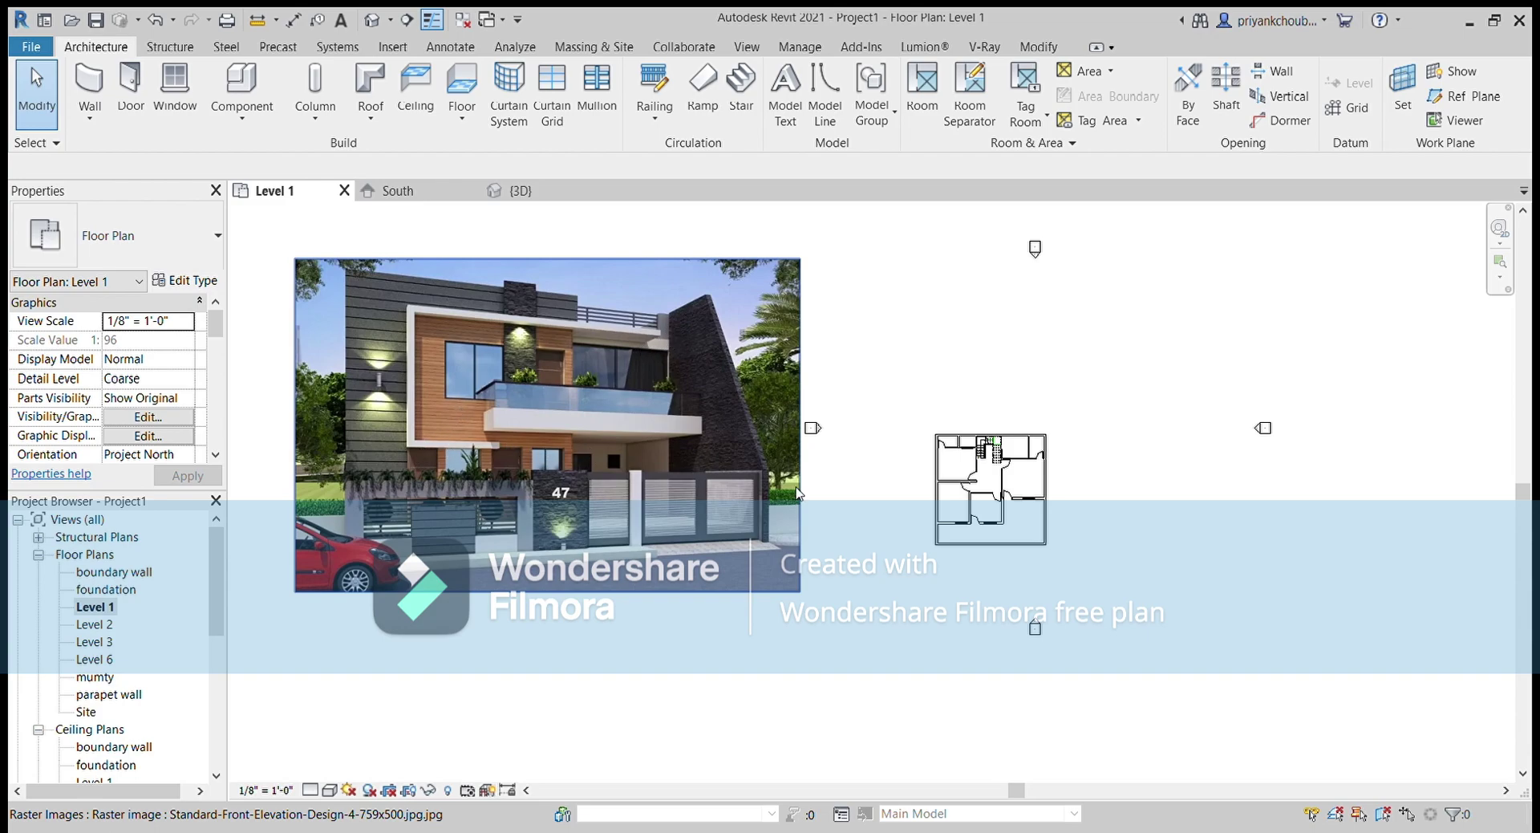
left_click_drag(223, 599, 223, 682)
In the South elevation, draw a new level across the building at 7'-0"
left_click(90, 766)
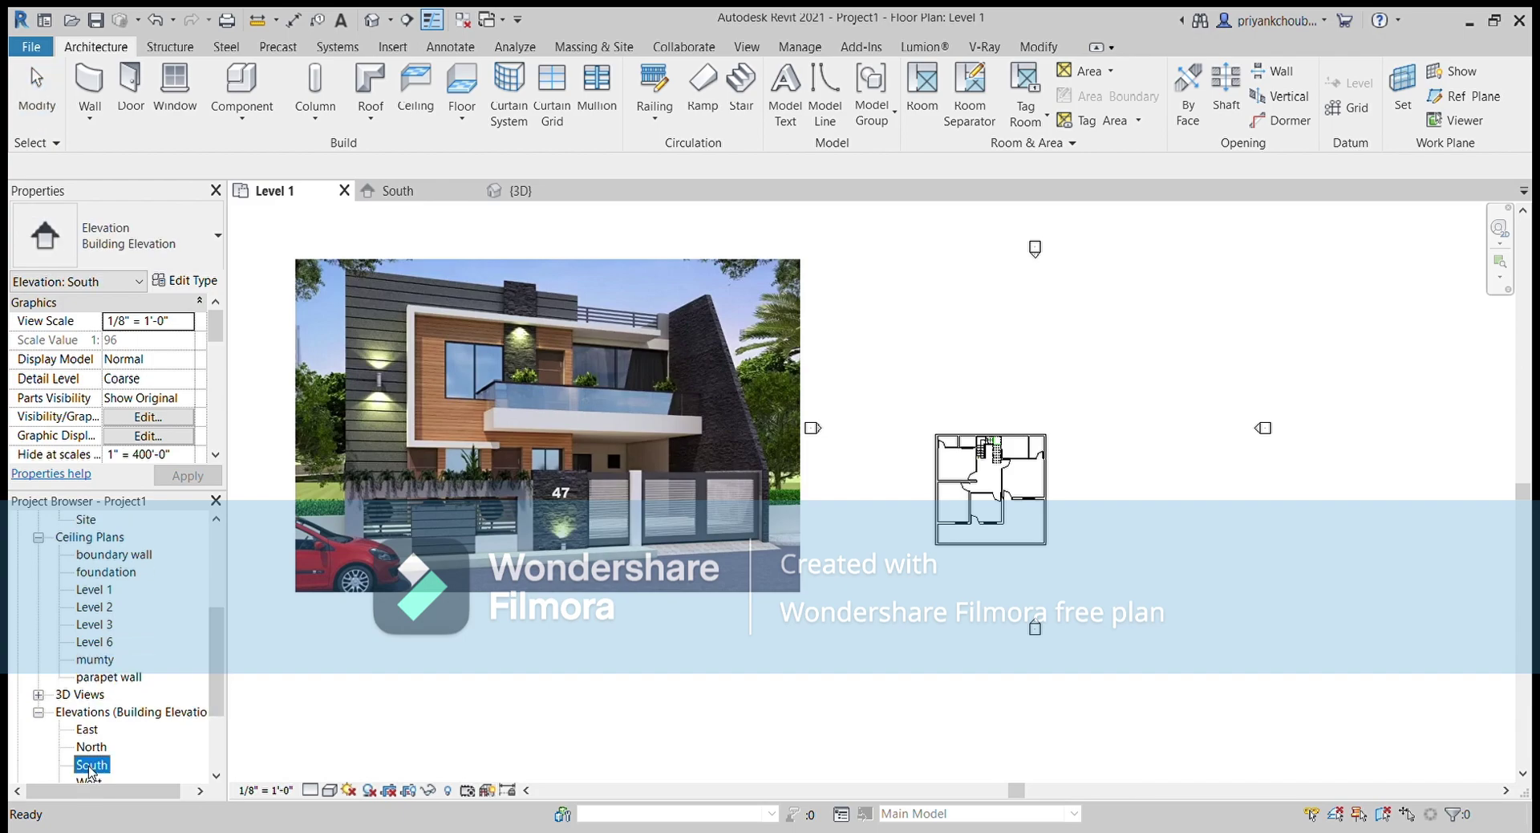
double_click(90, 766)
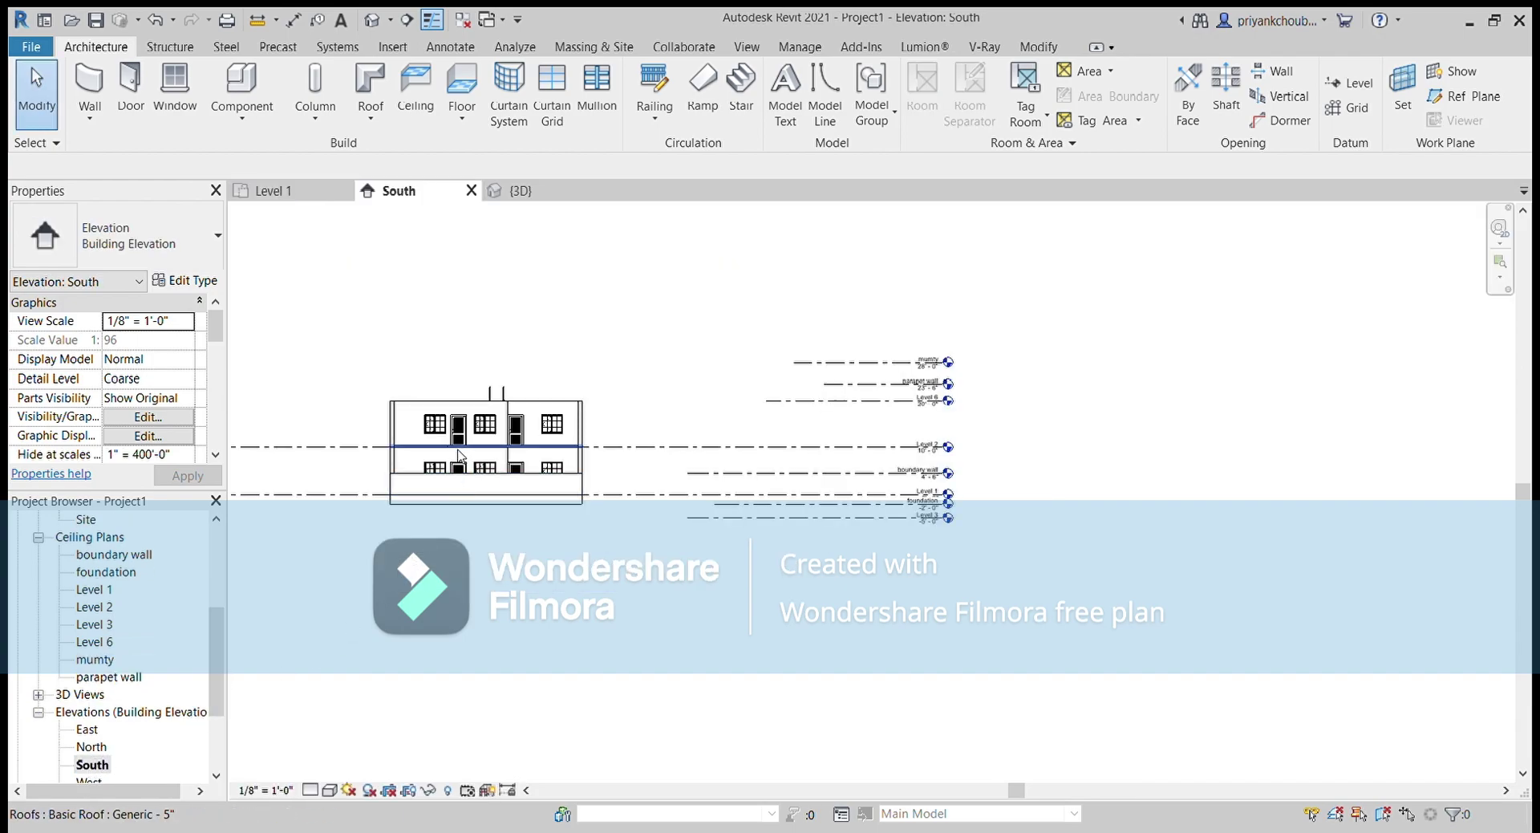
scroll(459, 455, "up", 3)
scroll(449, 475, "up", 2)
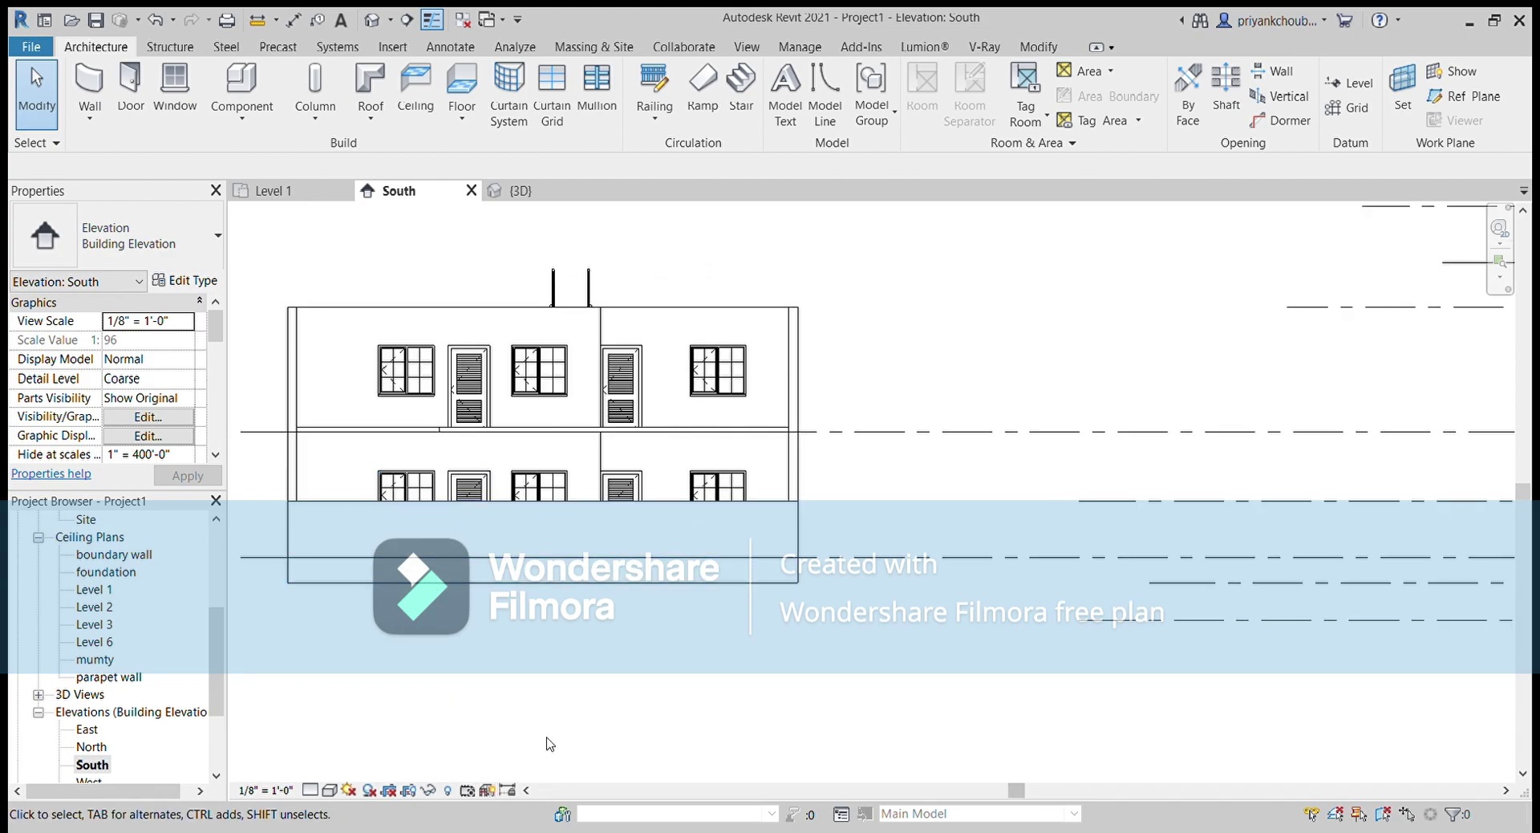
key("l")
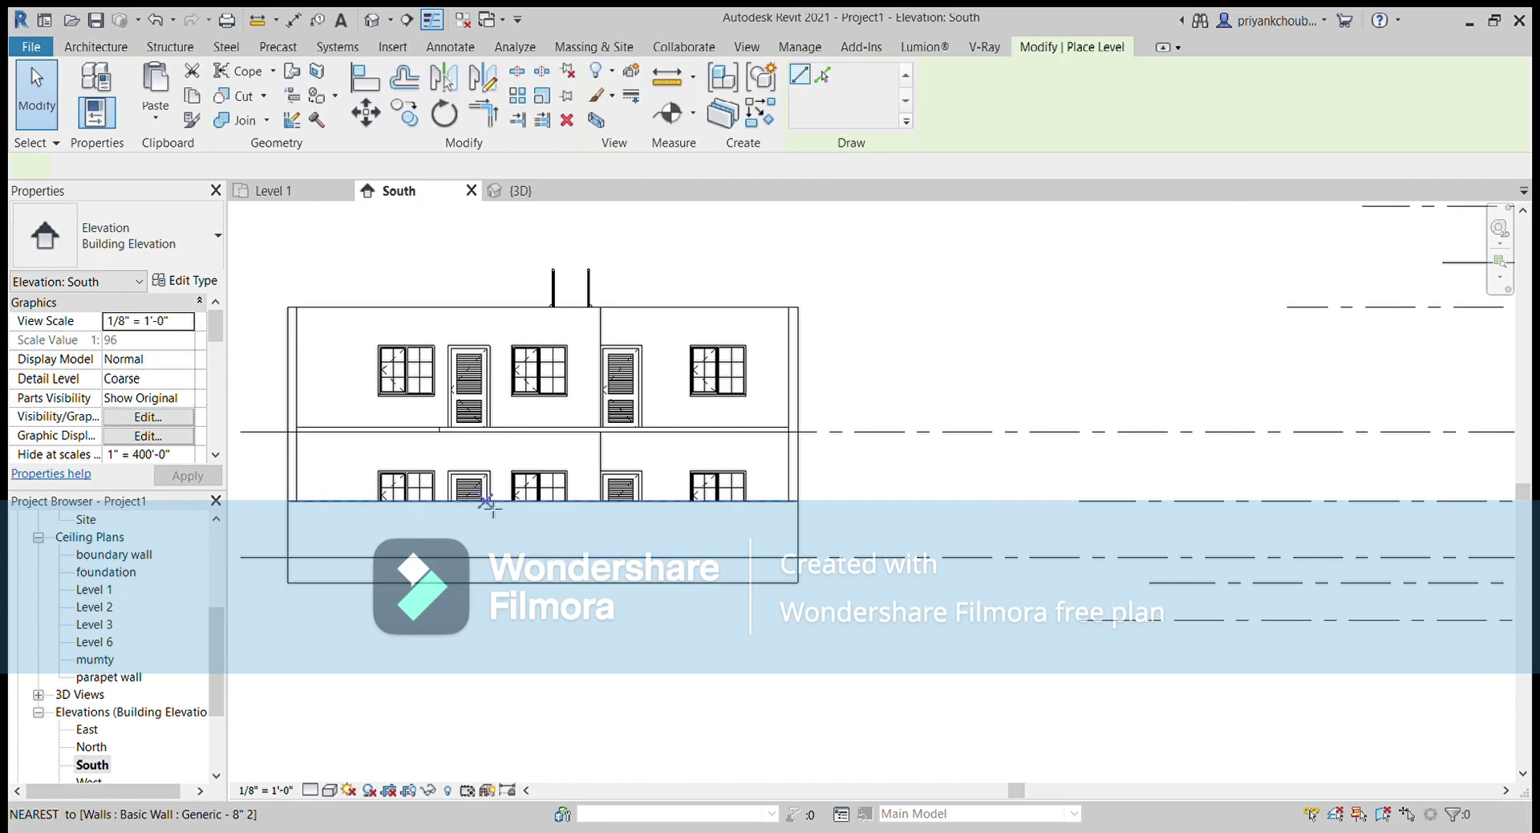
scroll(440, 473, "up", 1)
left_click(440, 470)
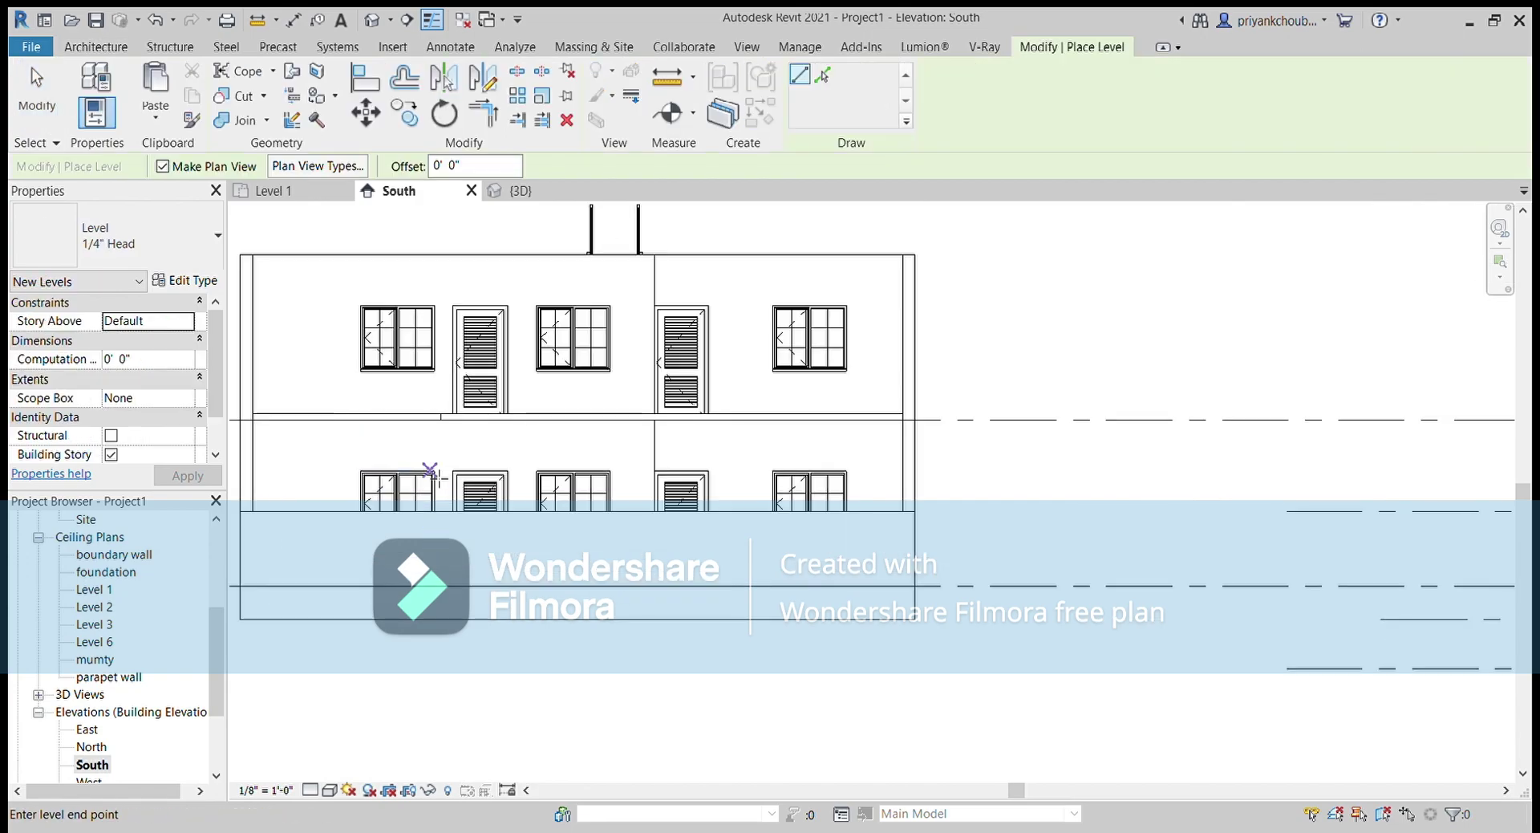
left_click(1189, 470)
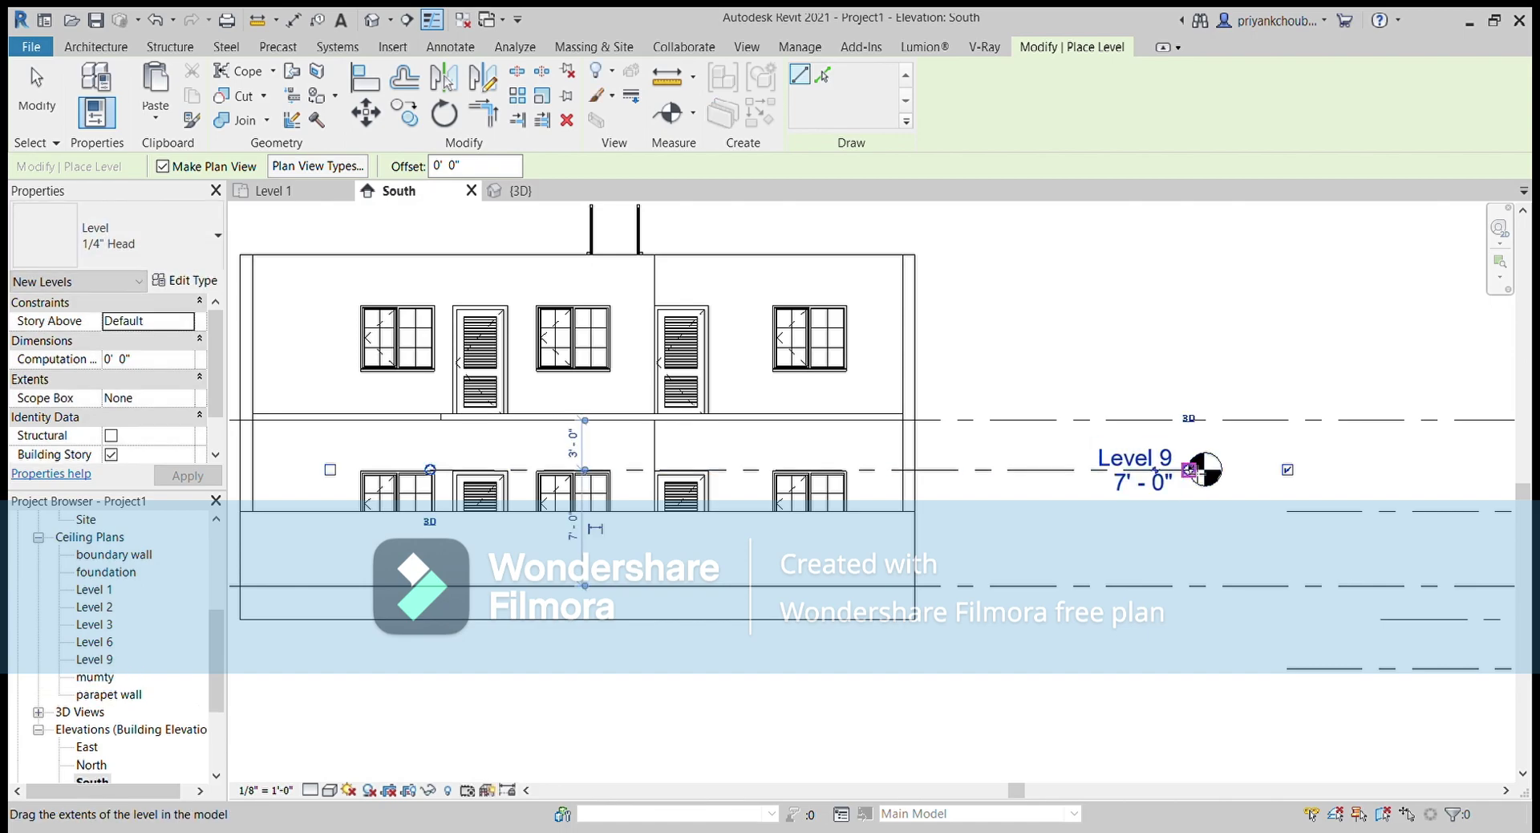
key("Escape")
Rename the new Level 9 to 'lintel', renaming its views, then open the Level 1 plan
left_click(1159, 461)
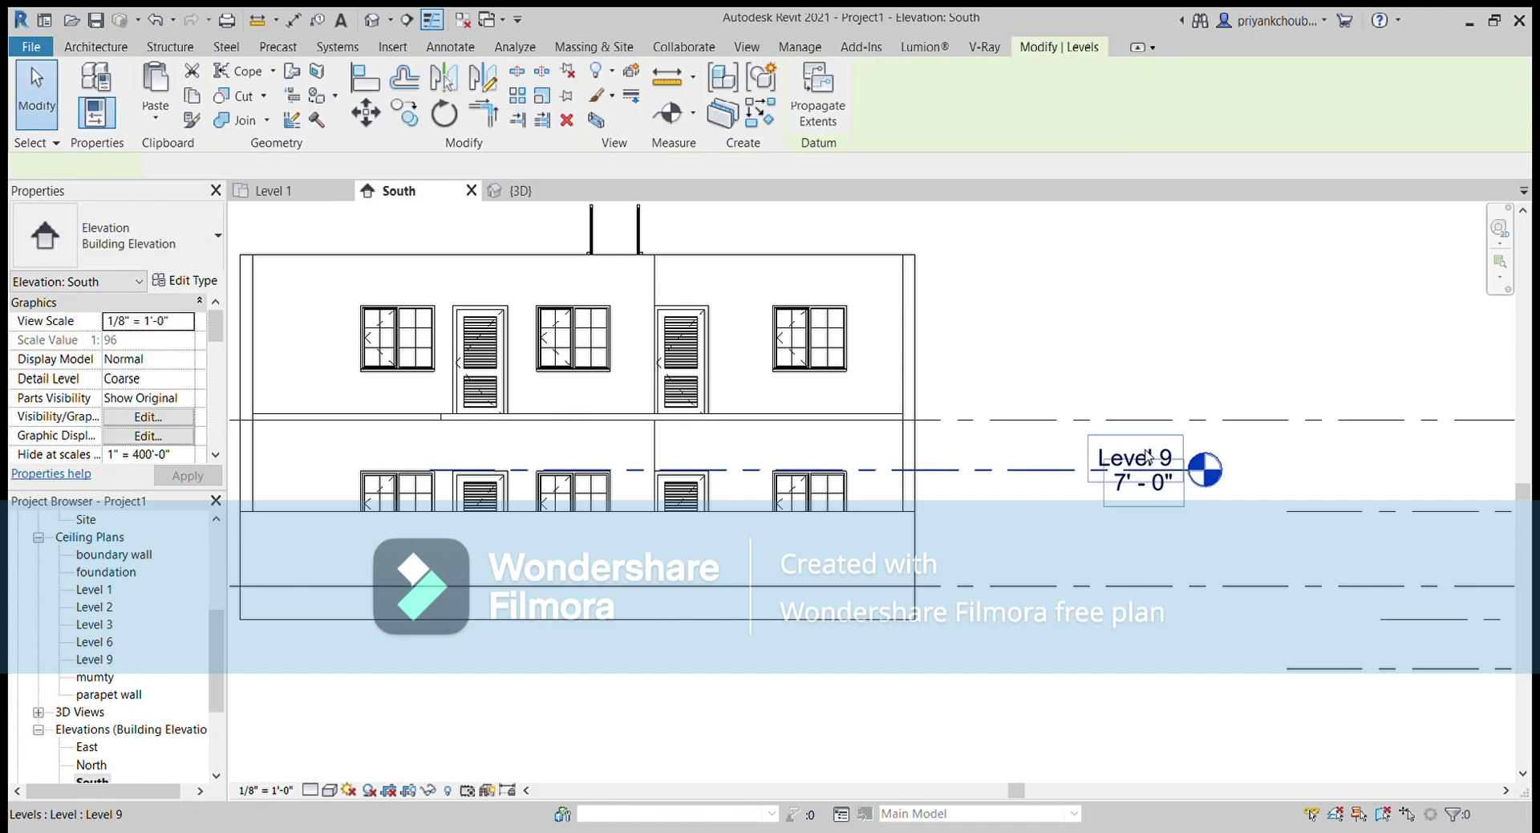
left_click(1155, 458)
key("BackSpace")
type("lintel")
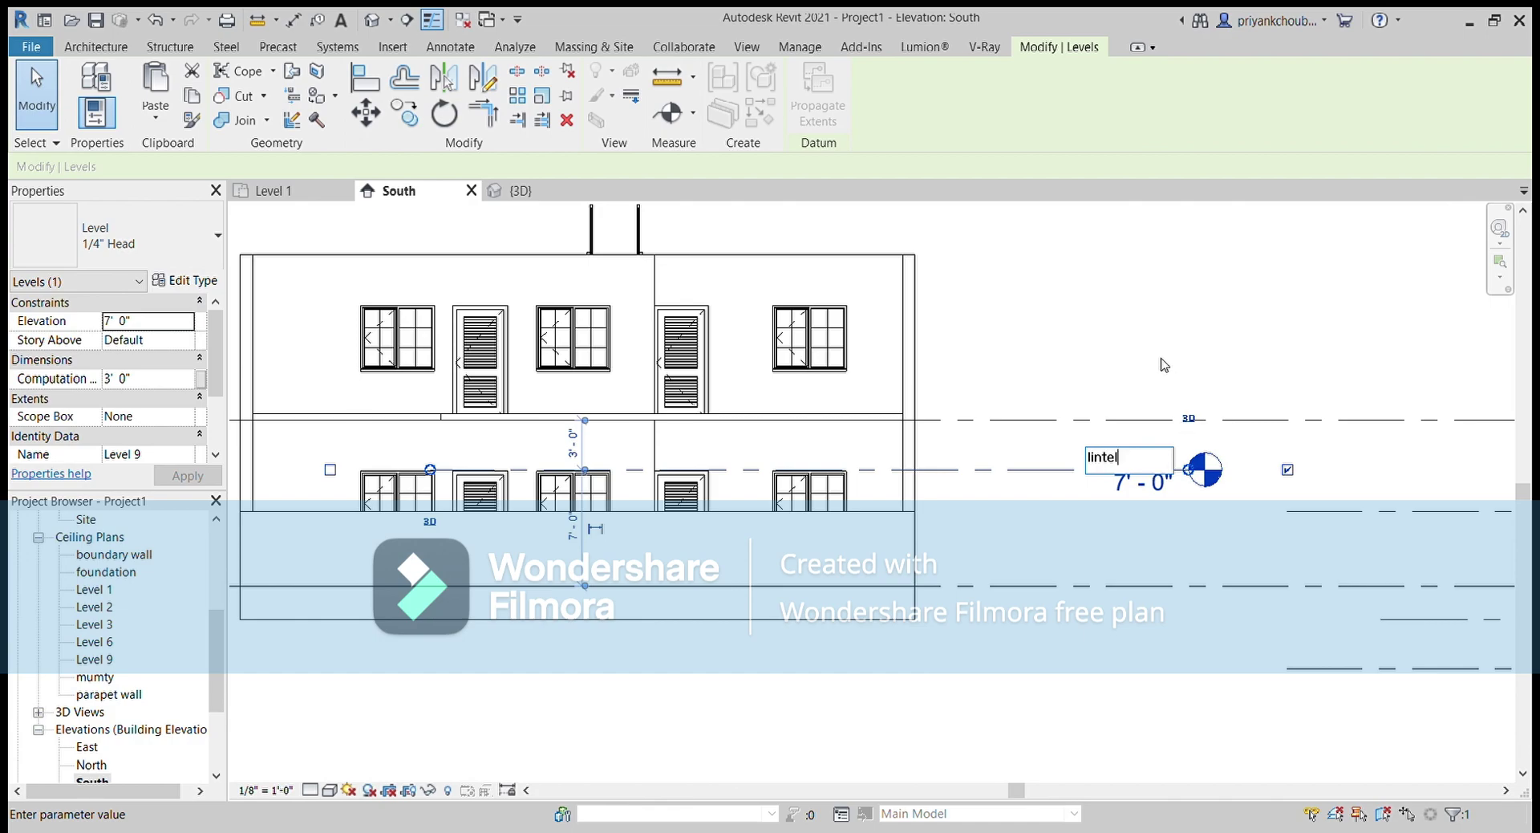
left_click(1155, 354)
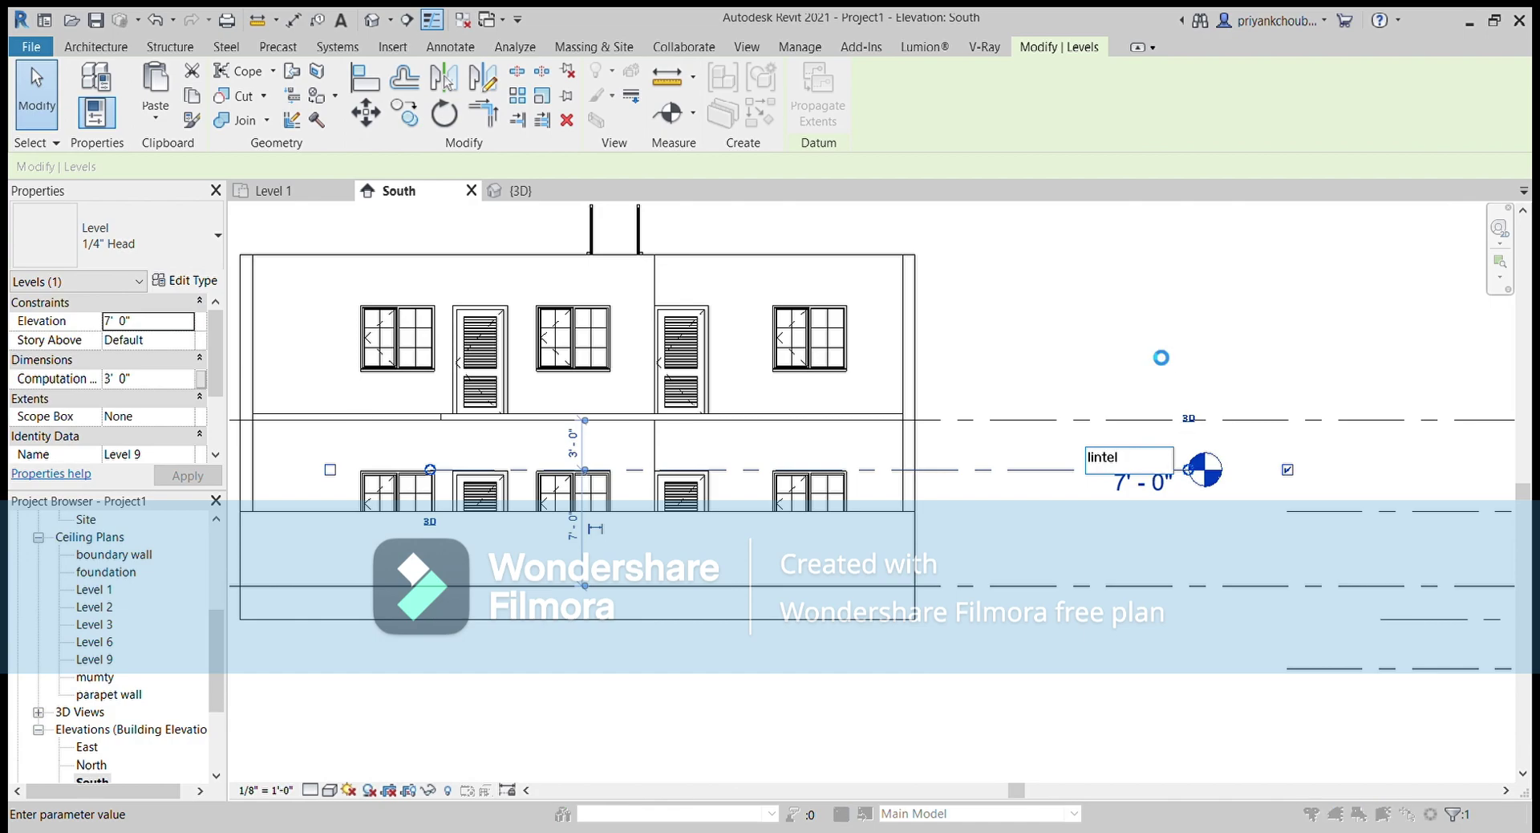
key("Return")
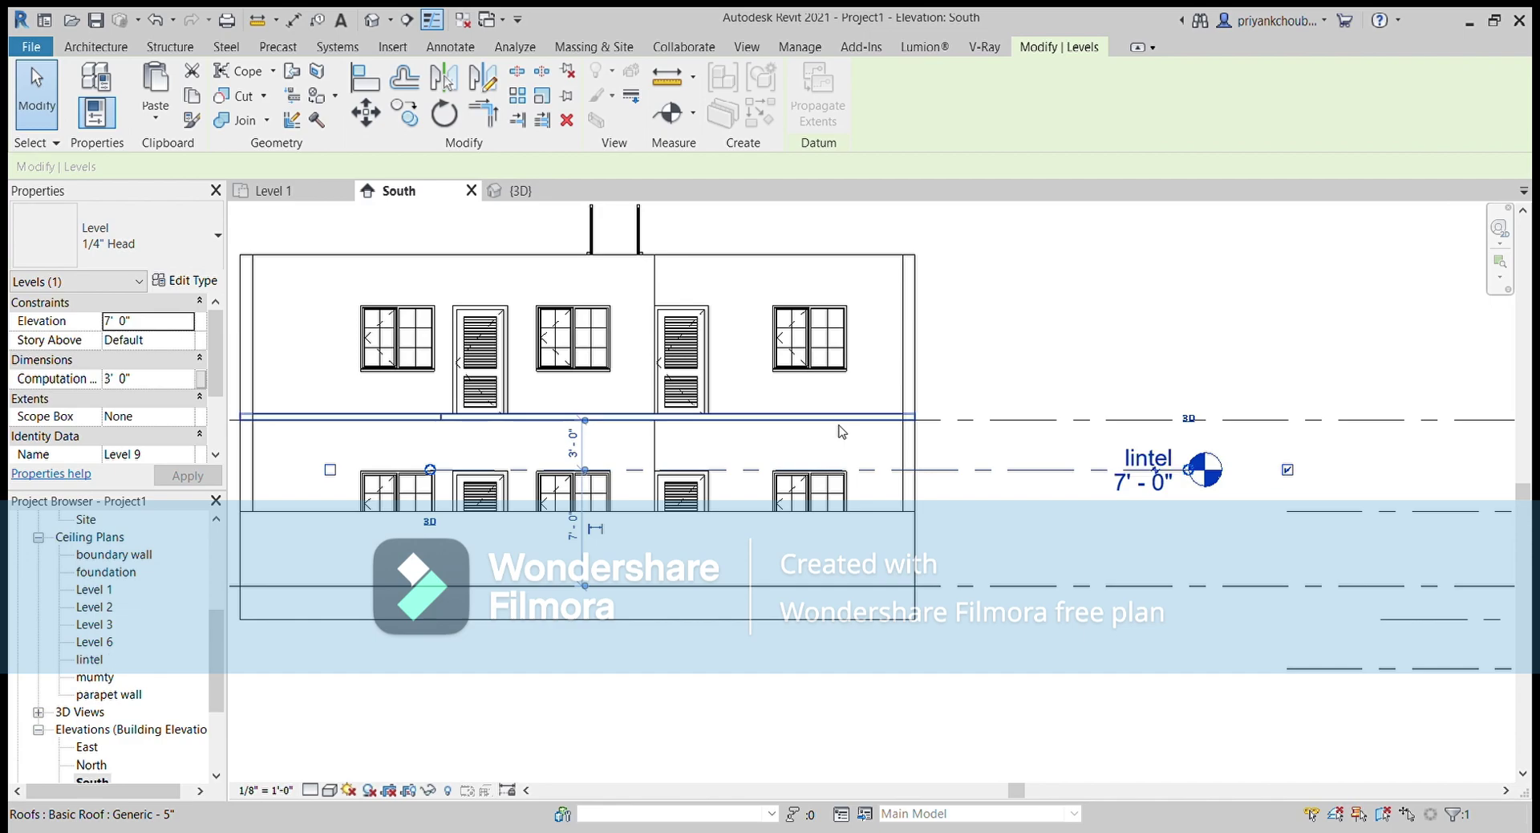
left_click(1067, 269)
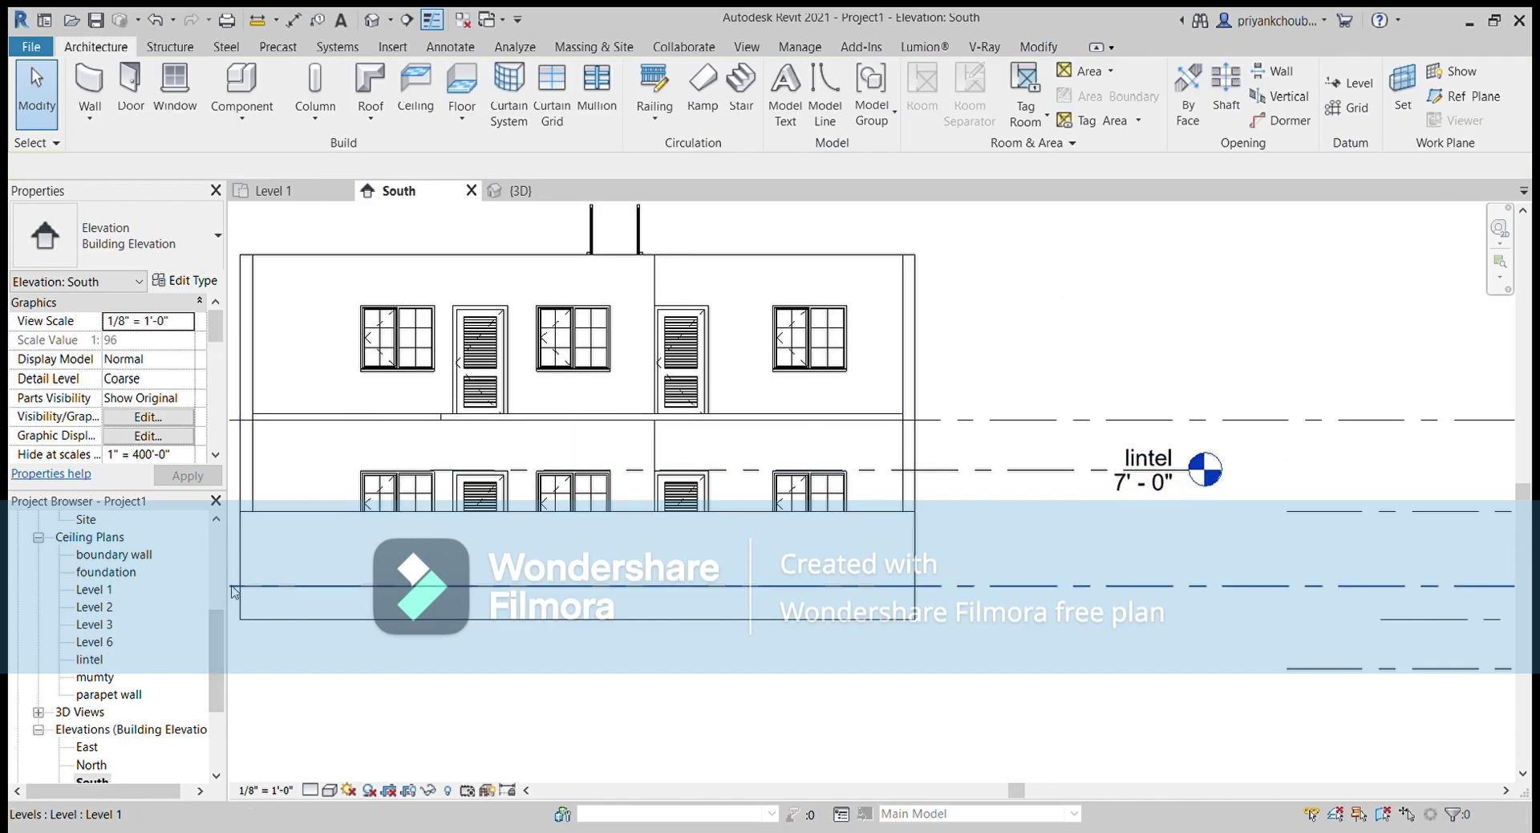
left_click_drag(213, 643, 210, 551)
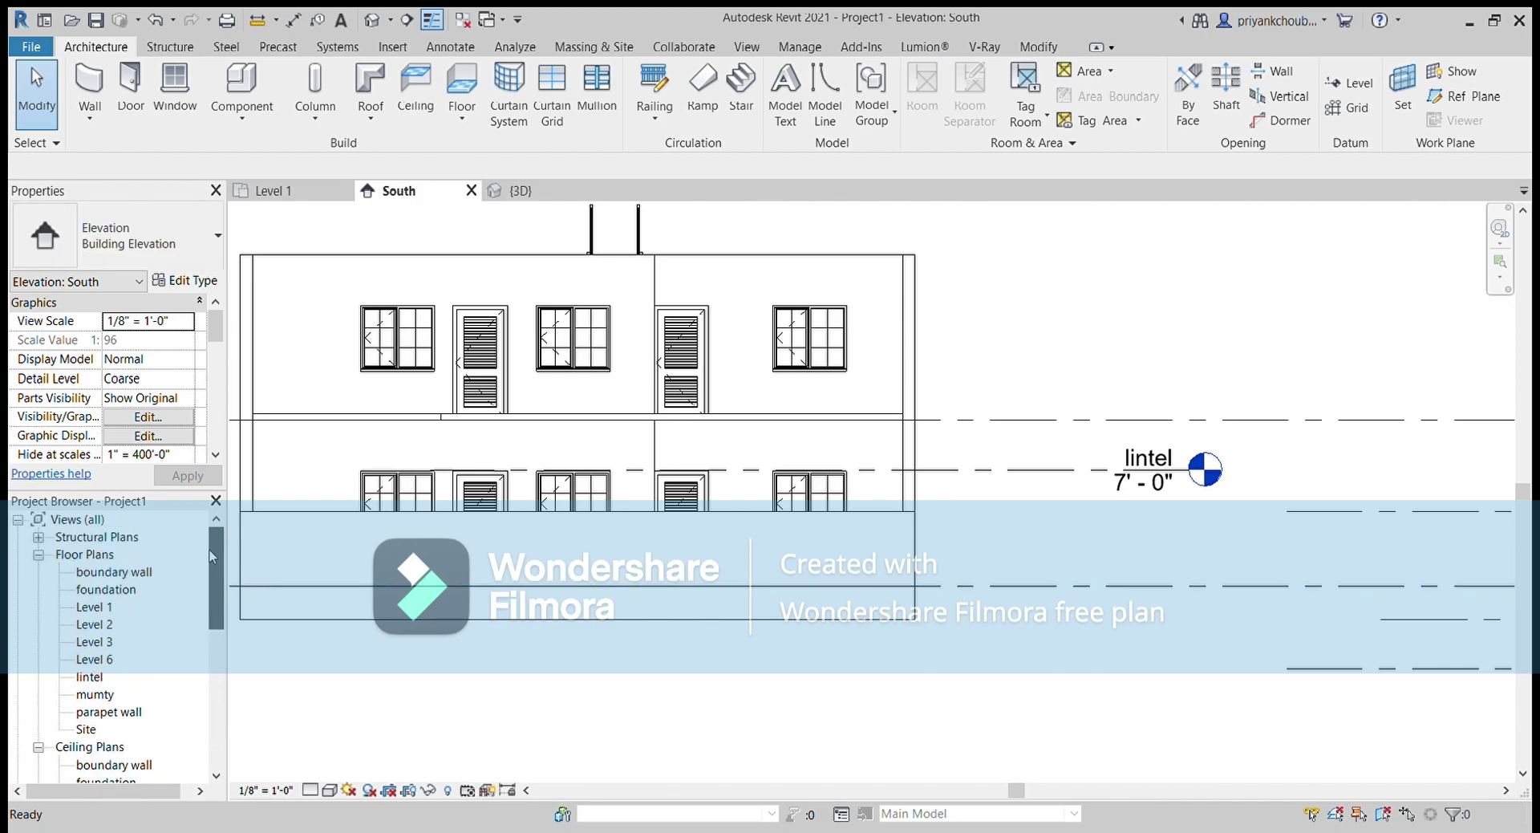
double_click(88, 608)
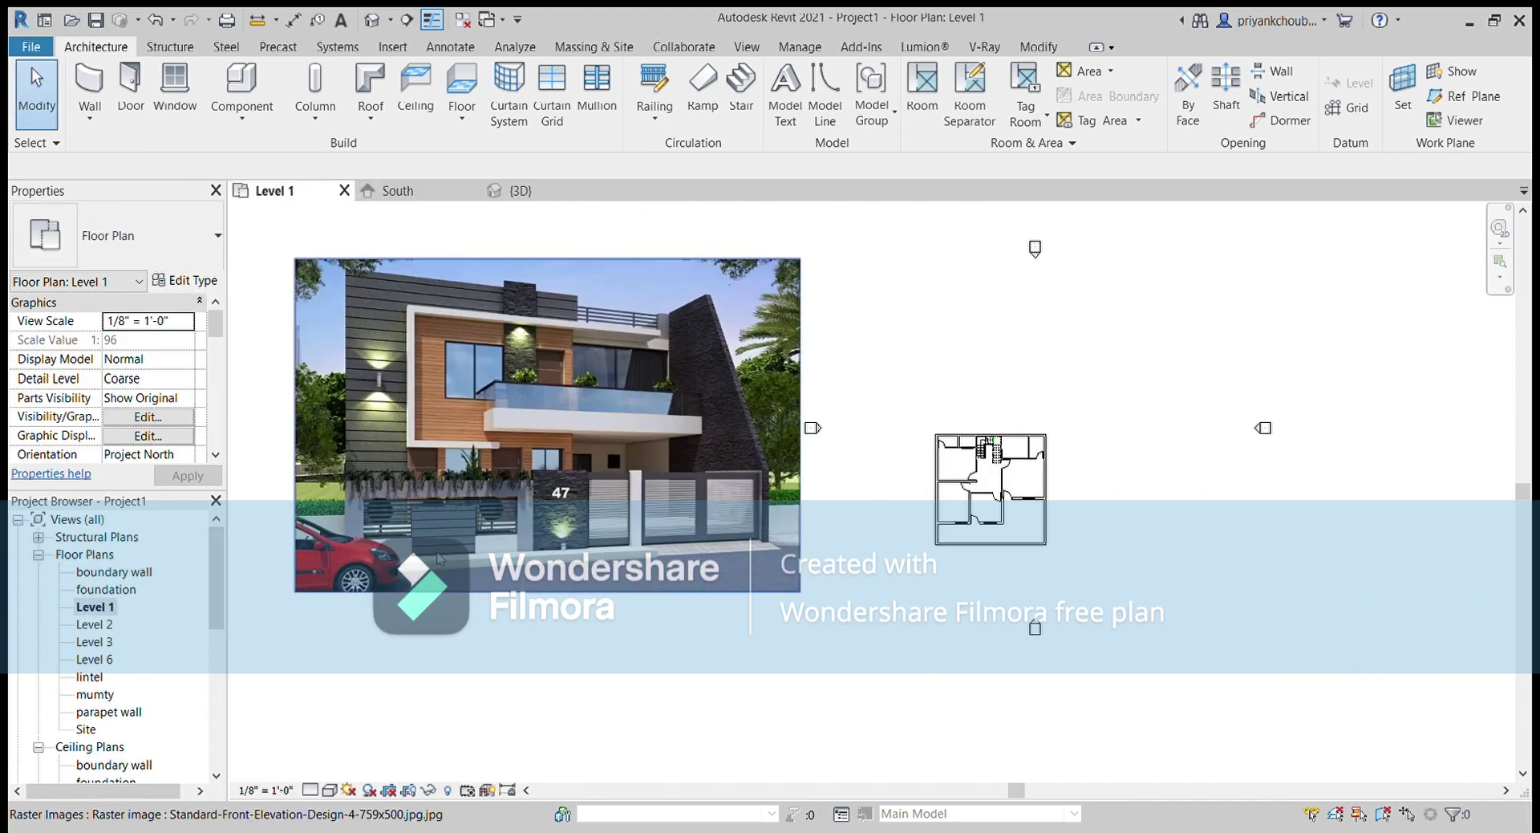
Start a new roof by footprint with its base level set to lintel
scroll(953, 528, "up", 2)
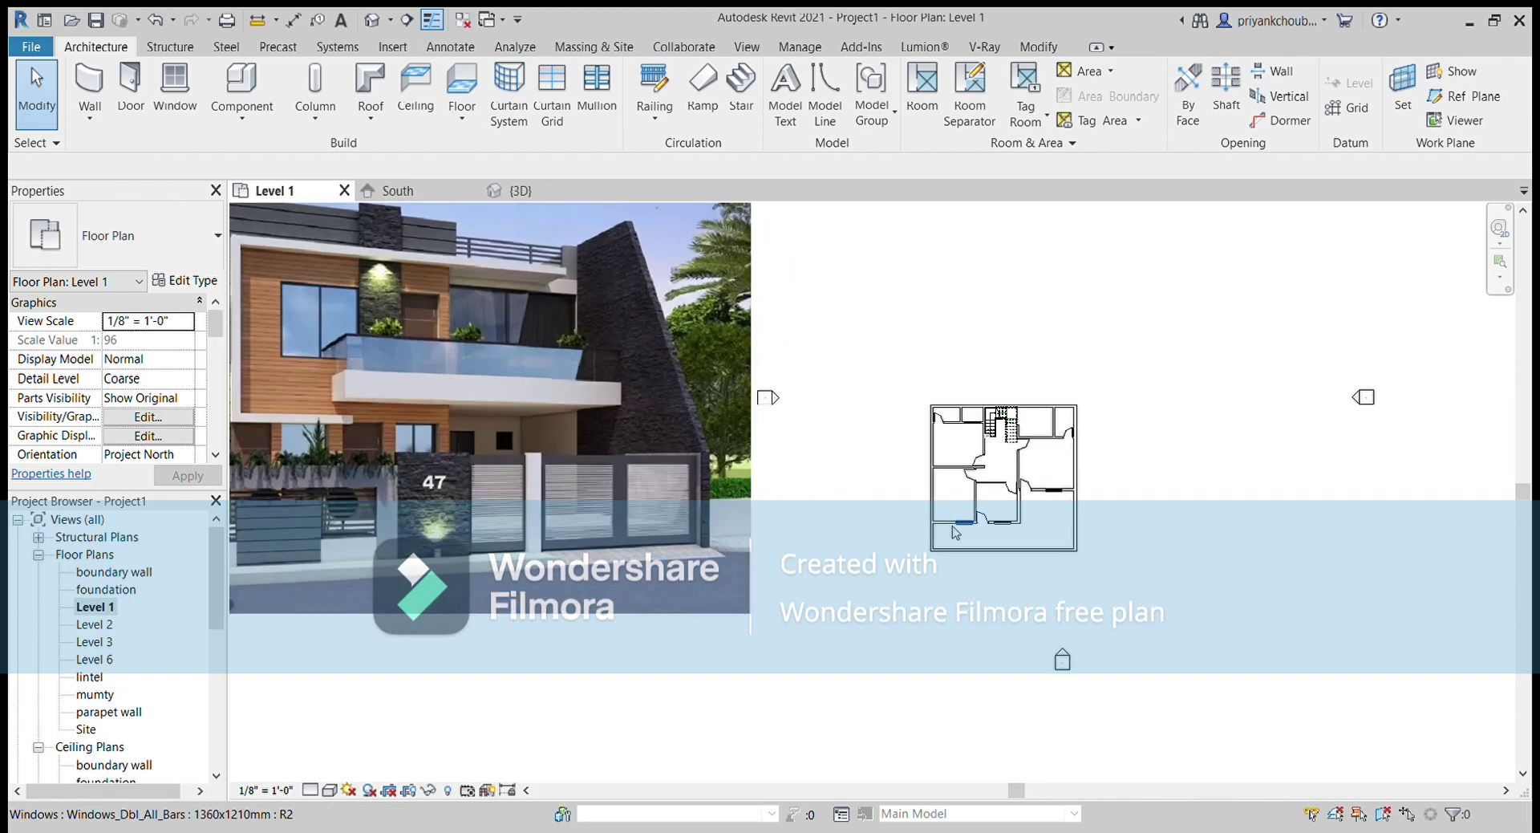
scroll(955, 531, "up", 1)
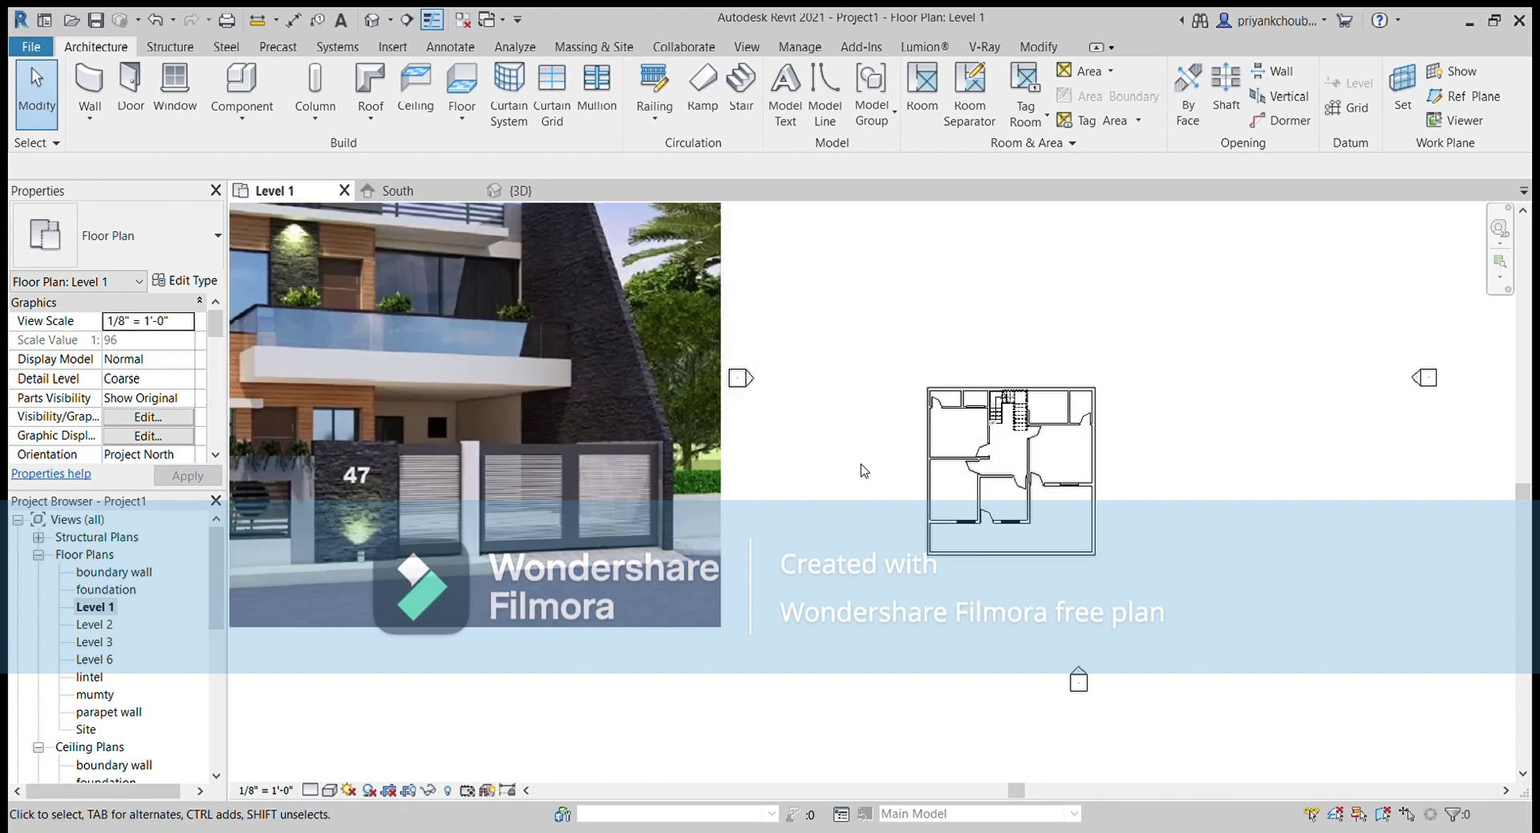
middle_click_drag(865, 471, 1049, 475)
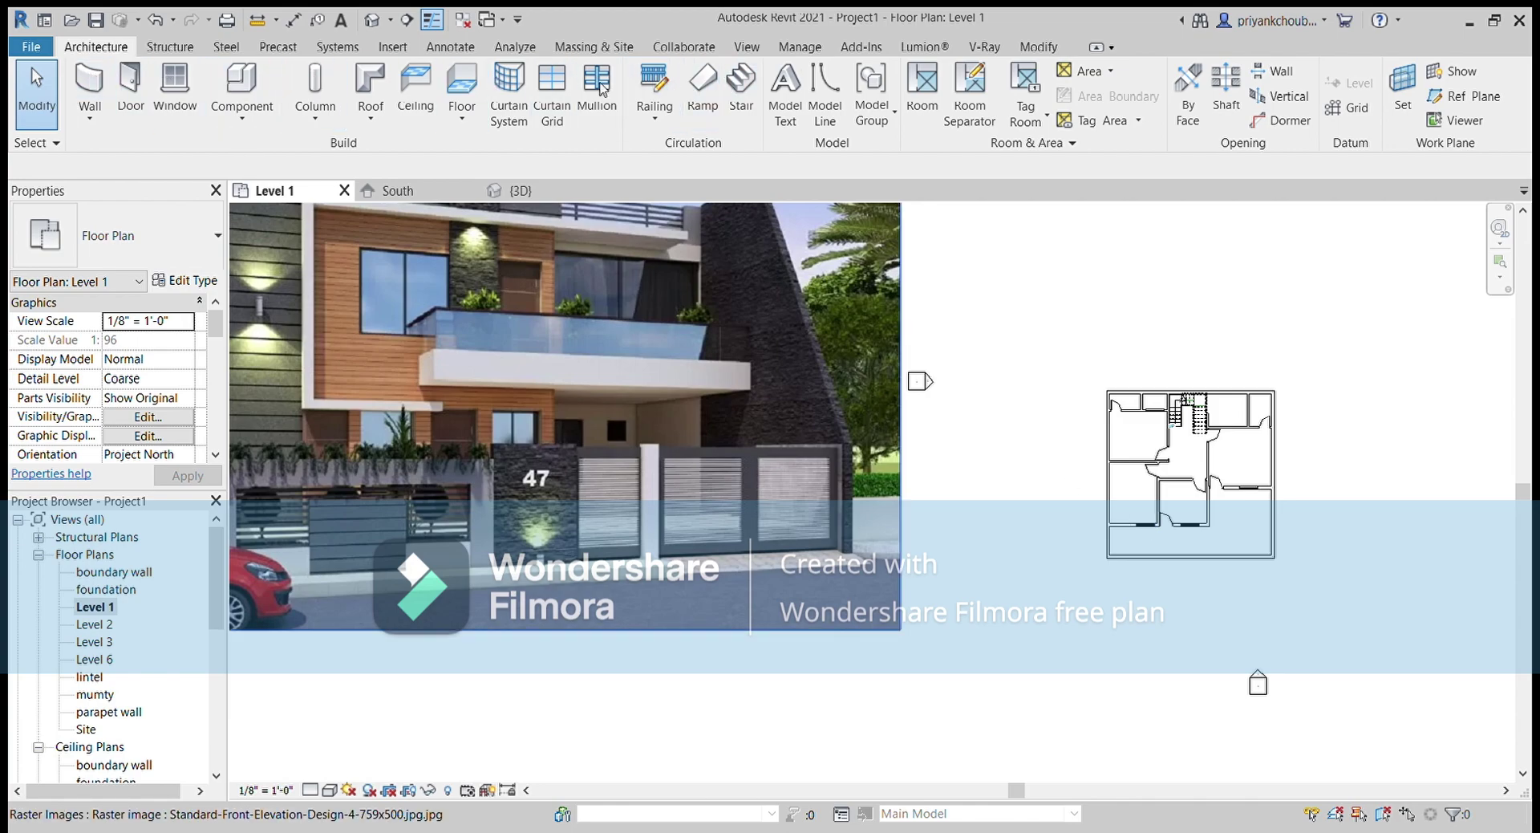
left_click(377, 80)
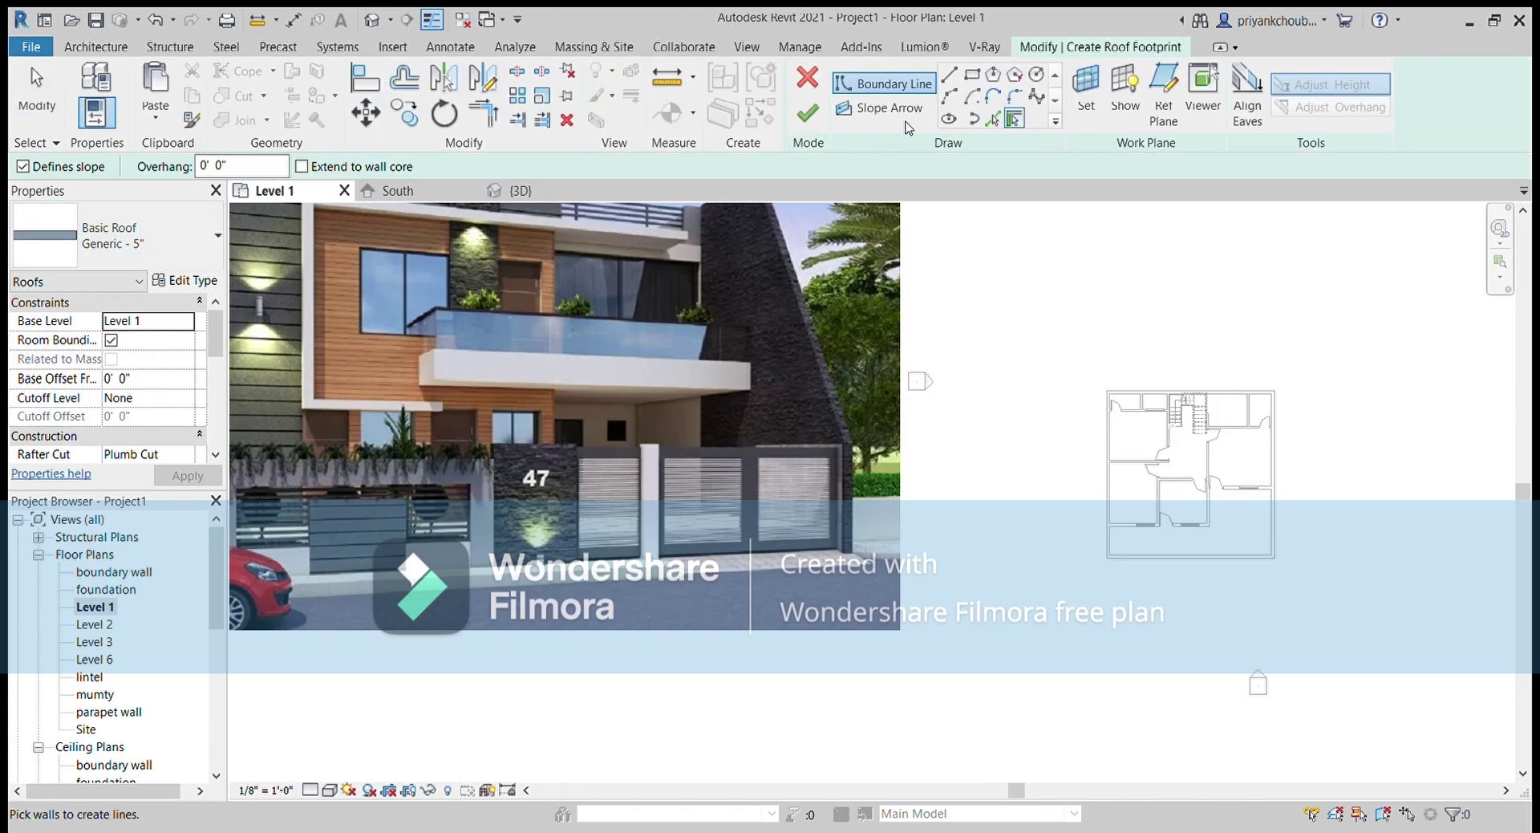
left_click(193, 325)
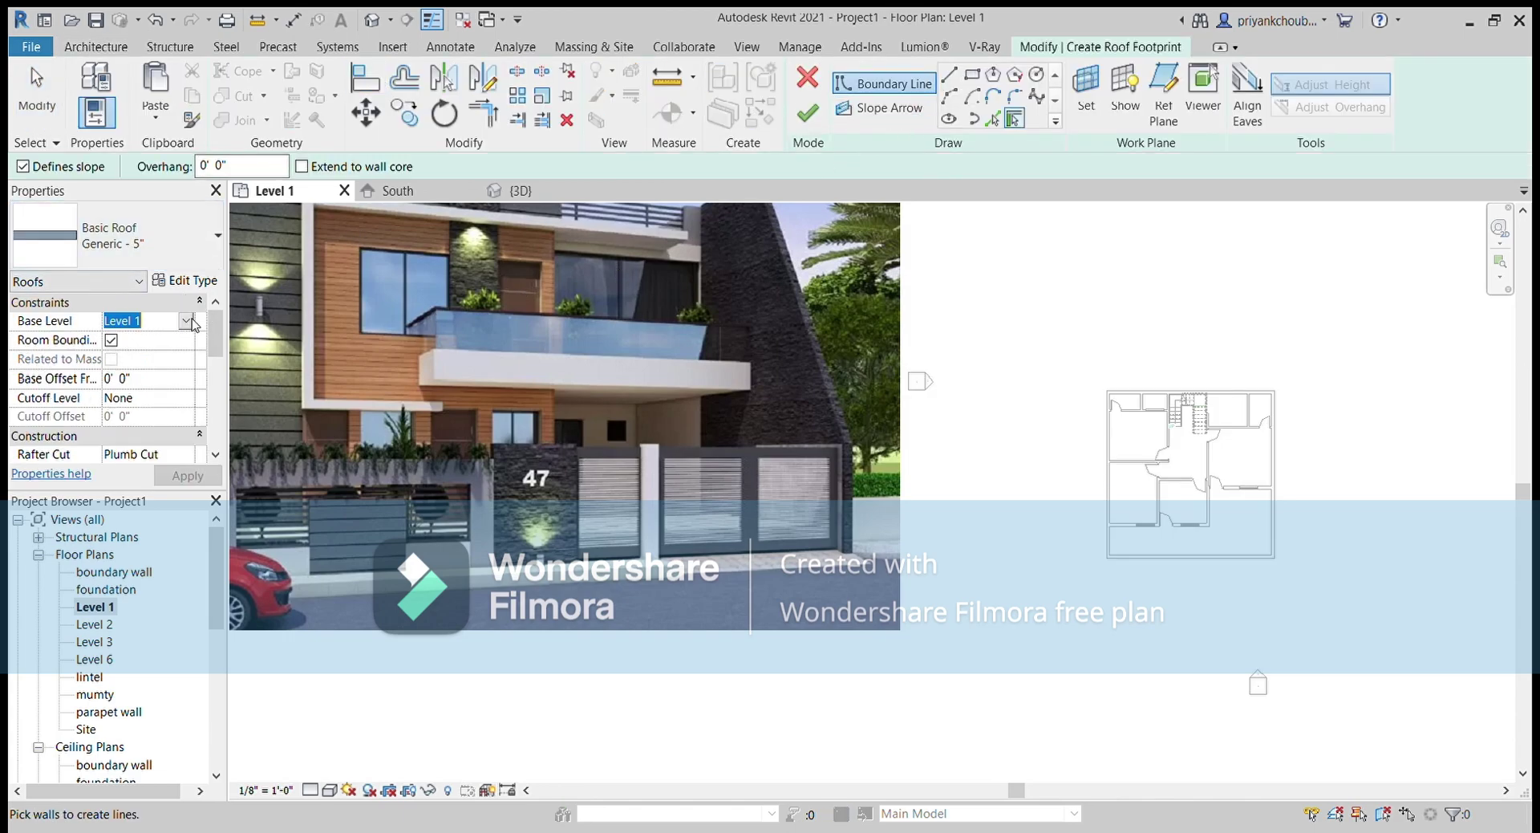
type("lintel")
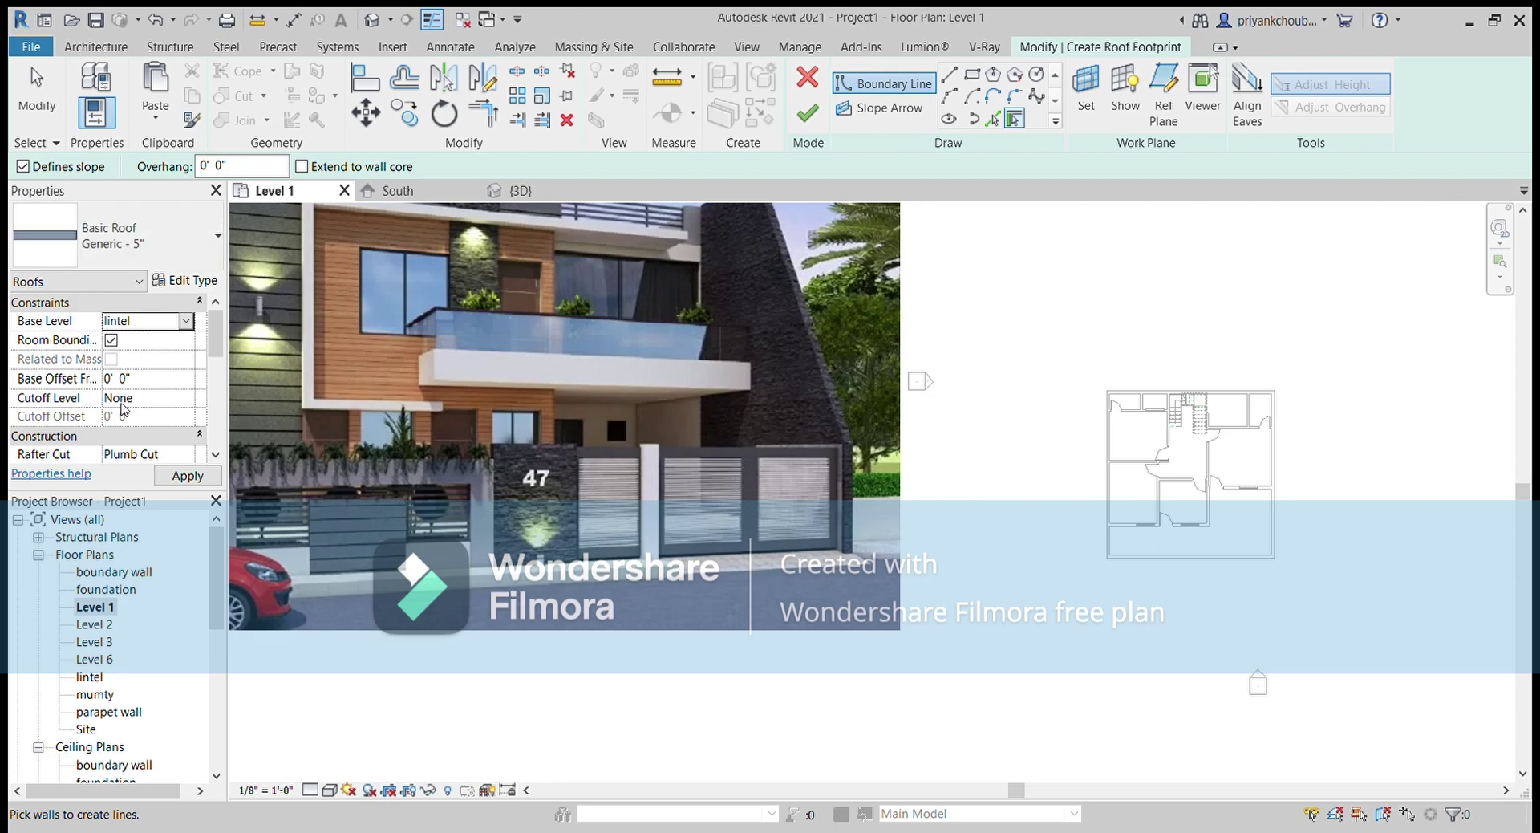
key("Return")
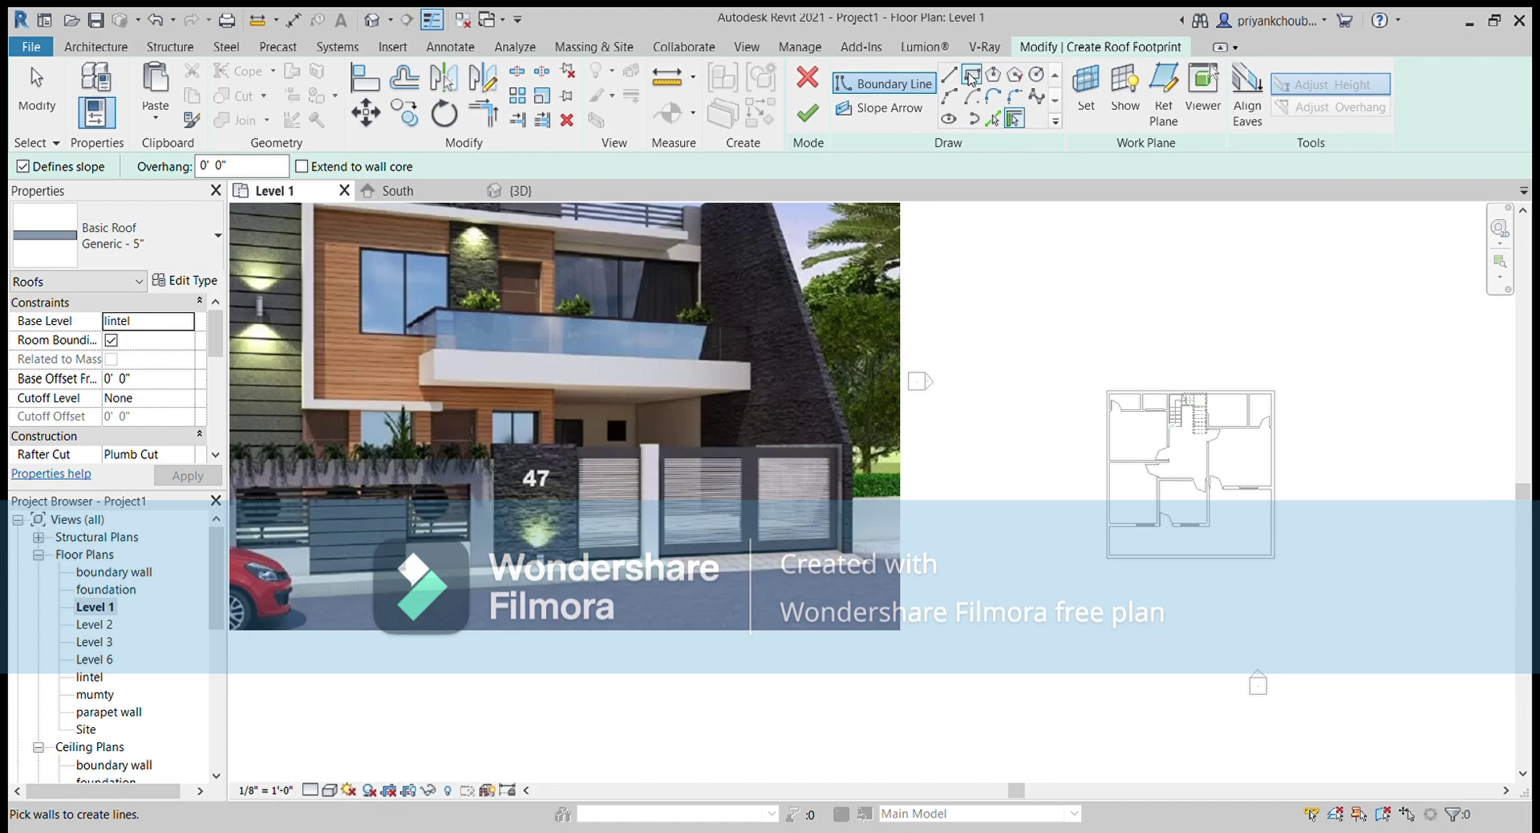
Draw a rectangular canopy footprint beside the entrance door
left_click(971, 78)
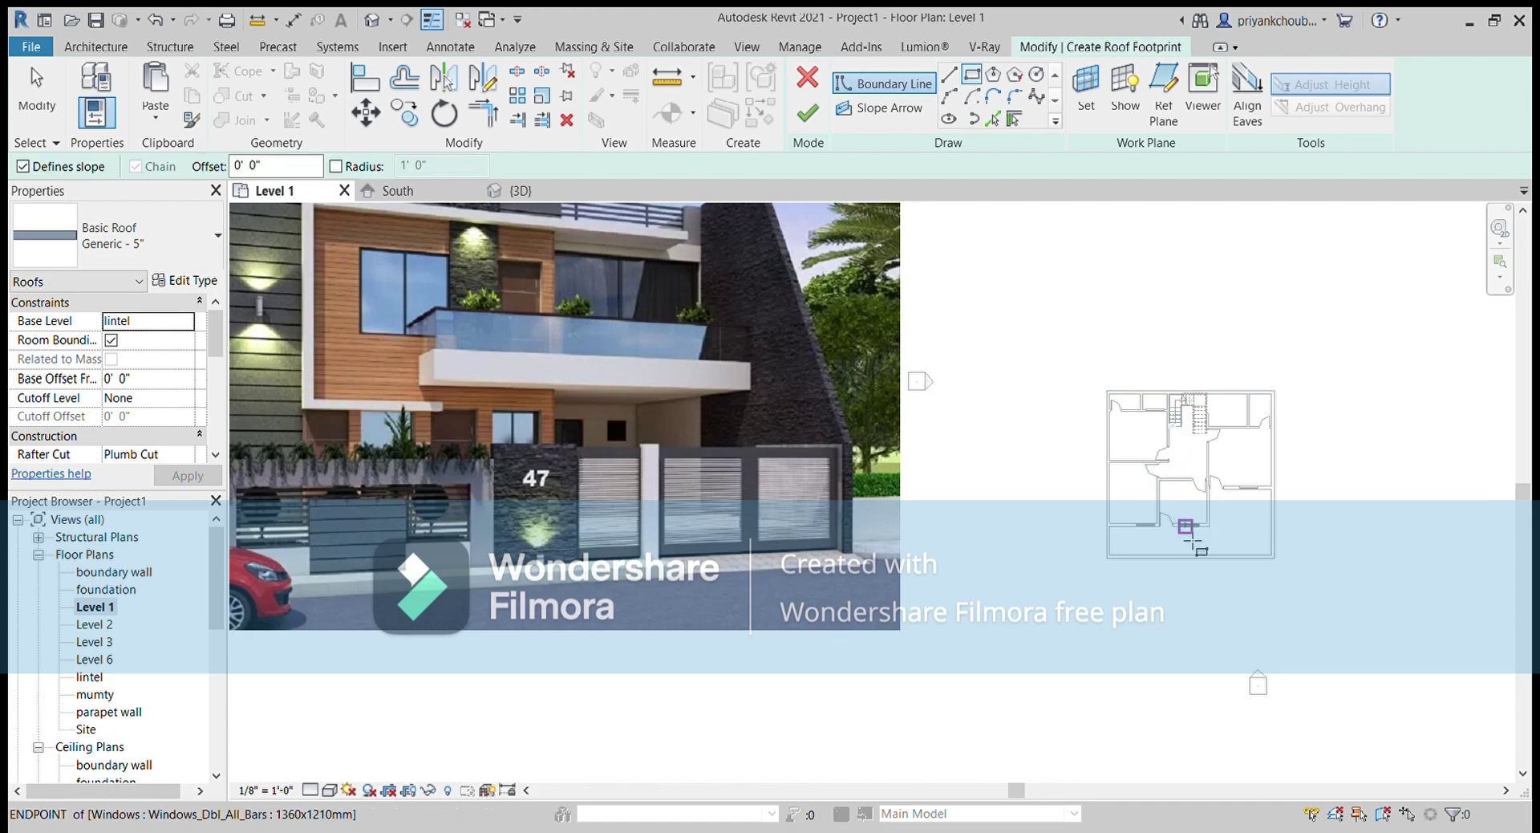
scroll(1183, 527, "up", 2)
scroll(1179, 533, "up", 3)
scroll(1155, 525, "up", 1)
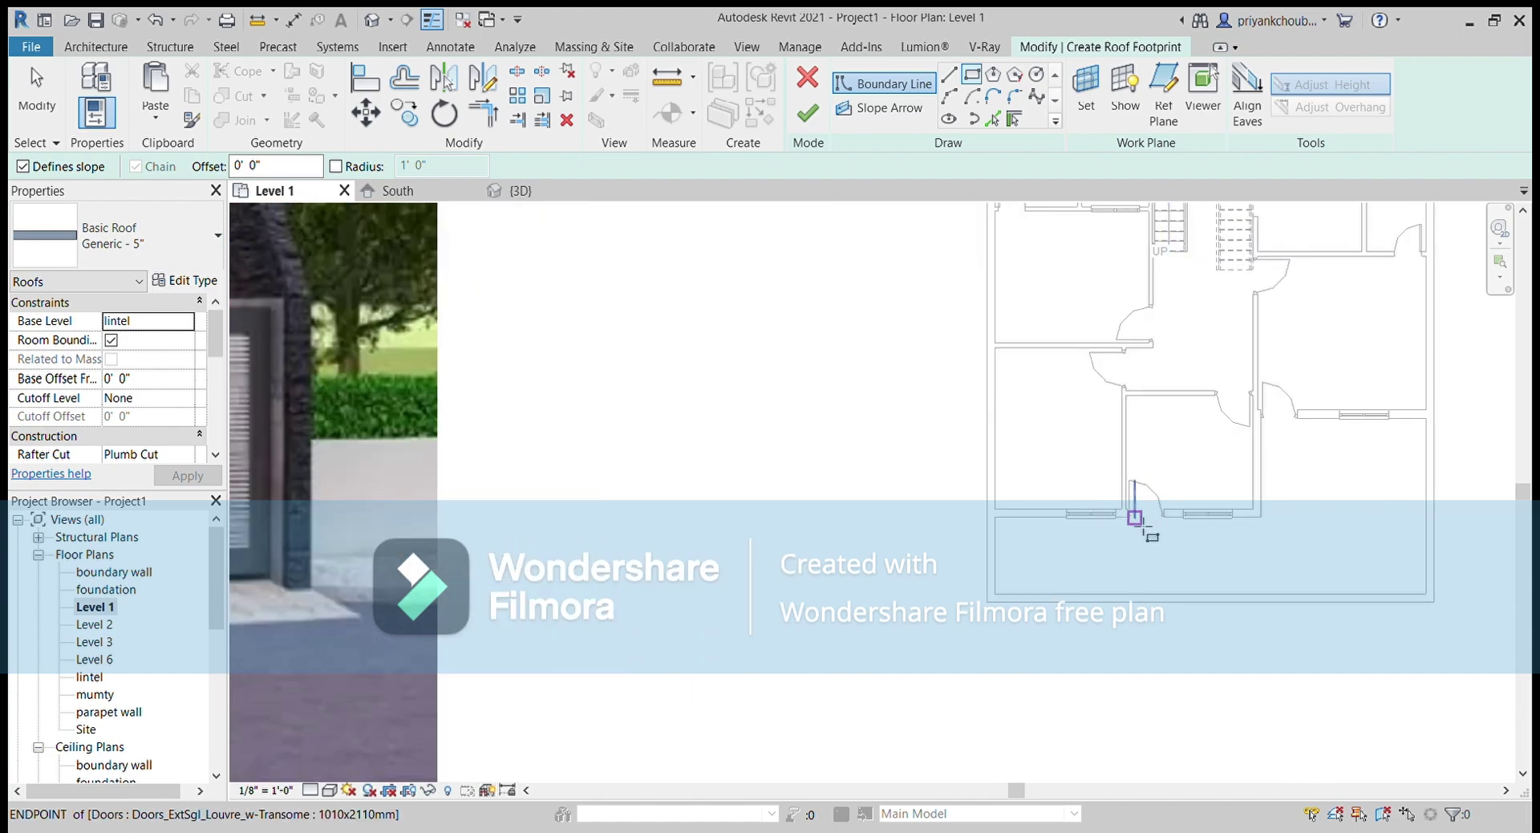
scroll(1143, 531, "up", 2)
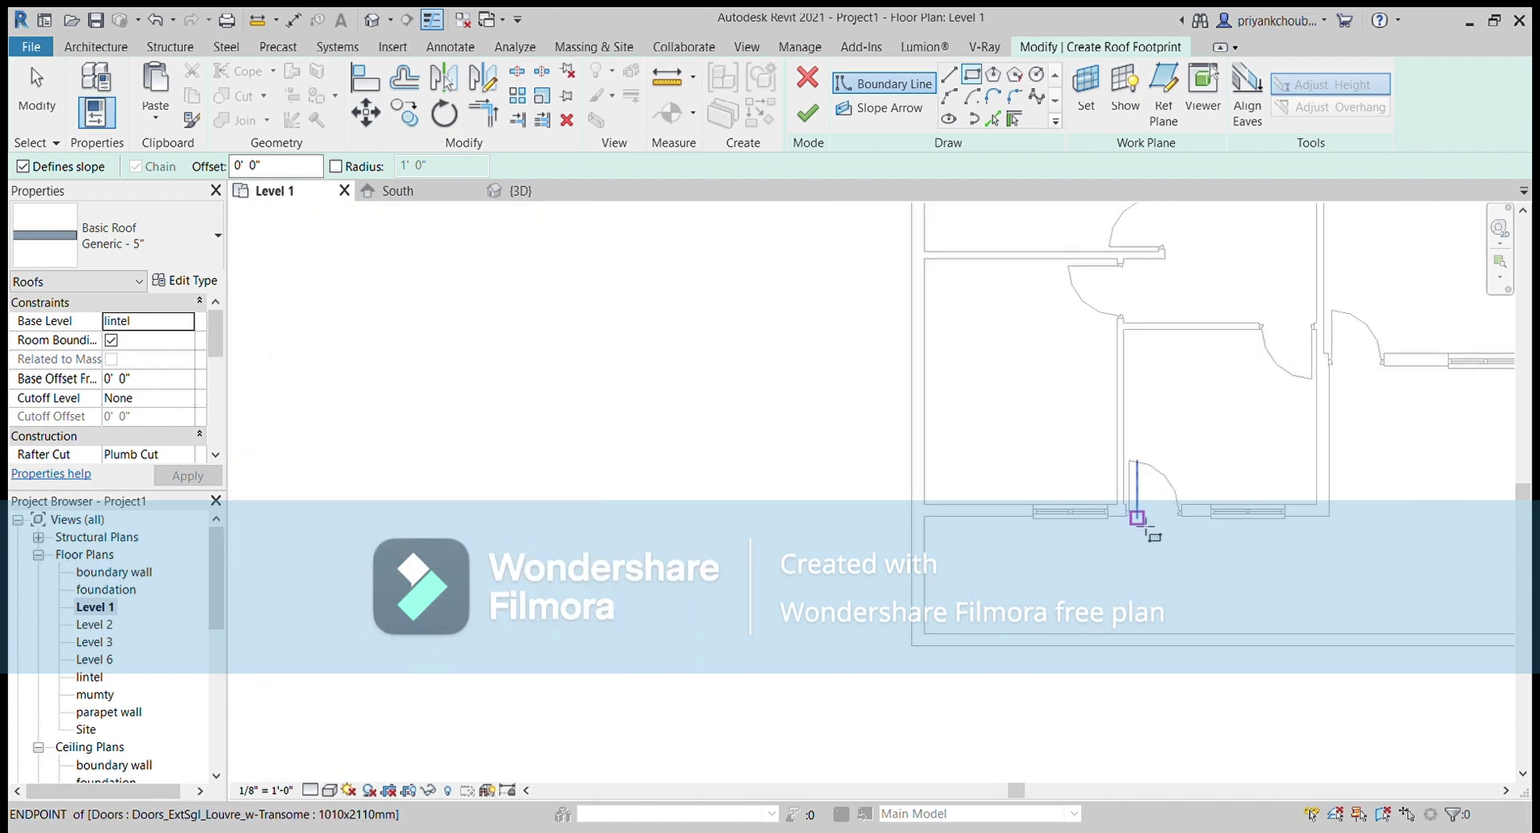
left_click(1137, 517)
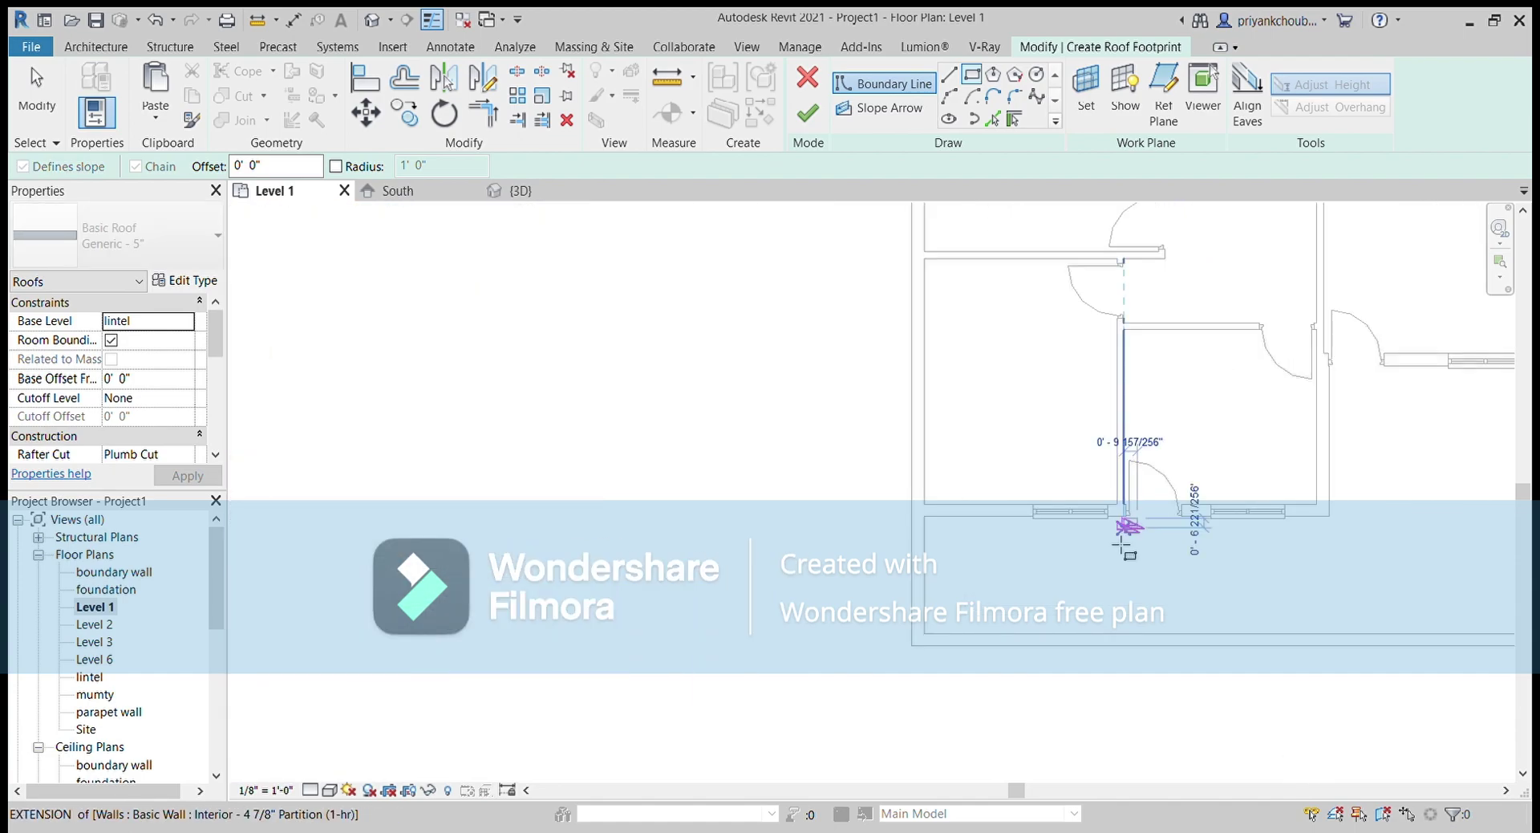
left_click(1019, 551)
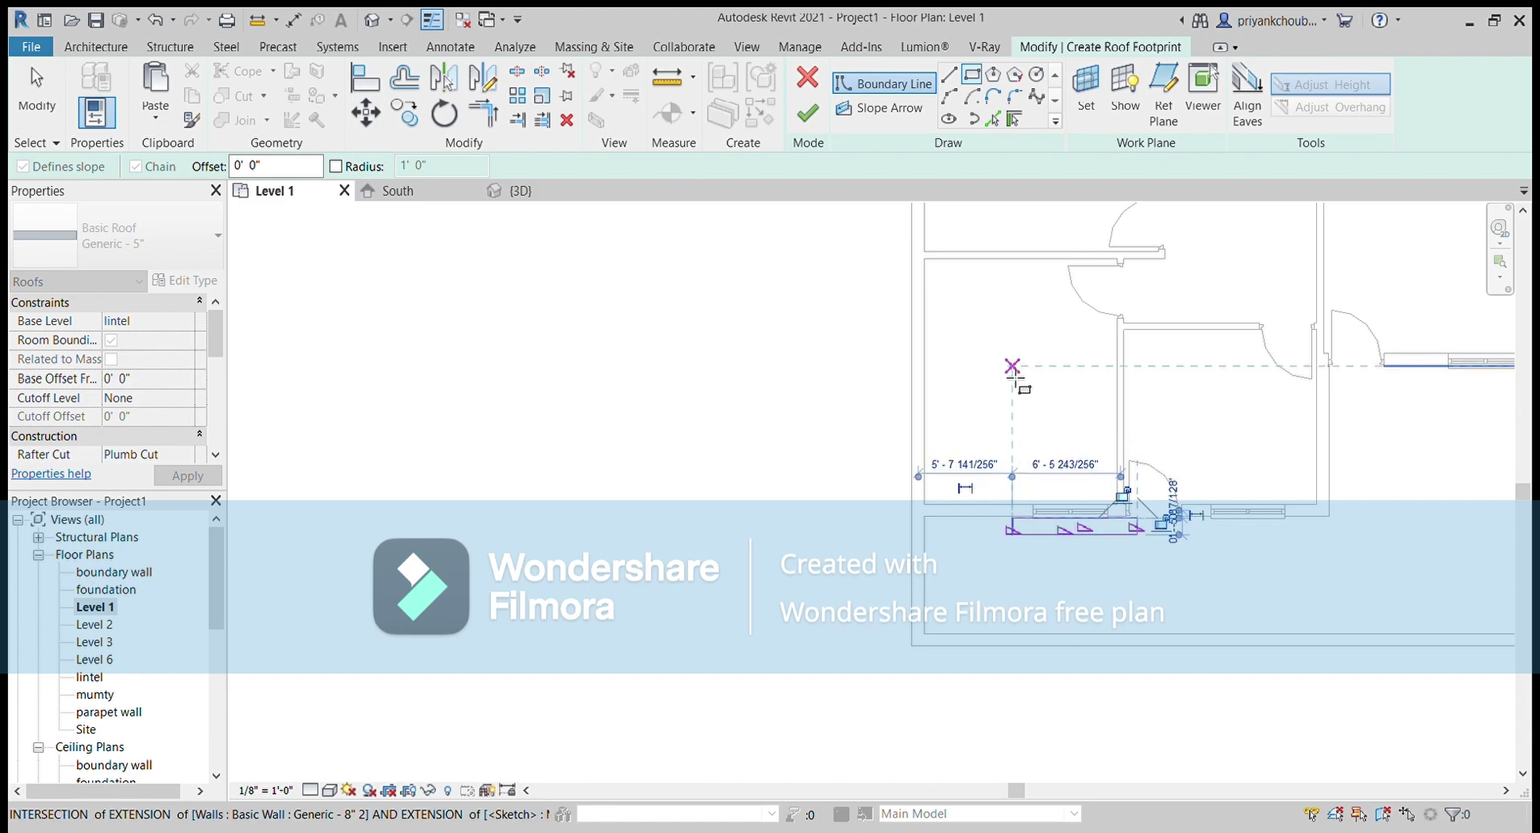
key("Escape")
key("Escape")
Nudge the footprint's top boundary line up slightly
scroll(1067, 490, "up", 3)
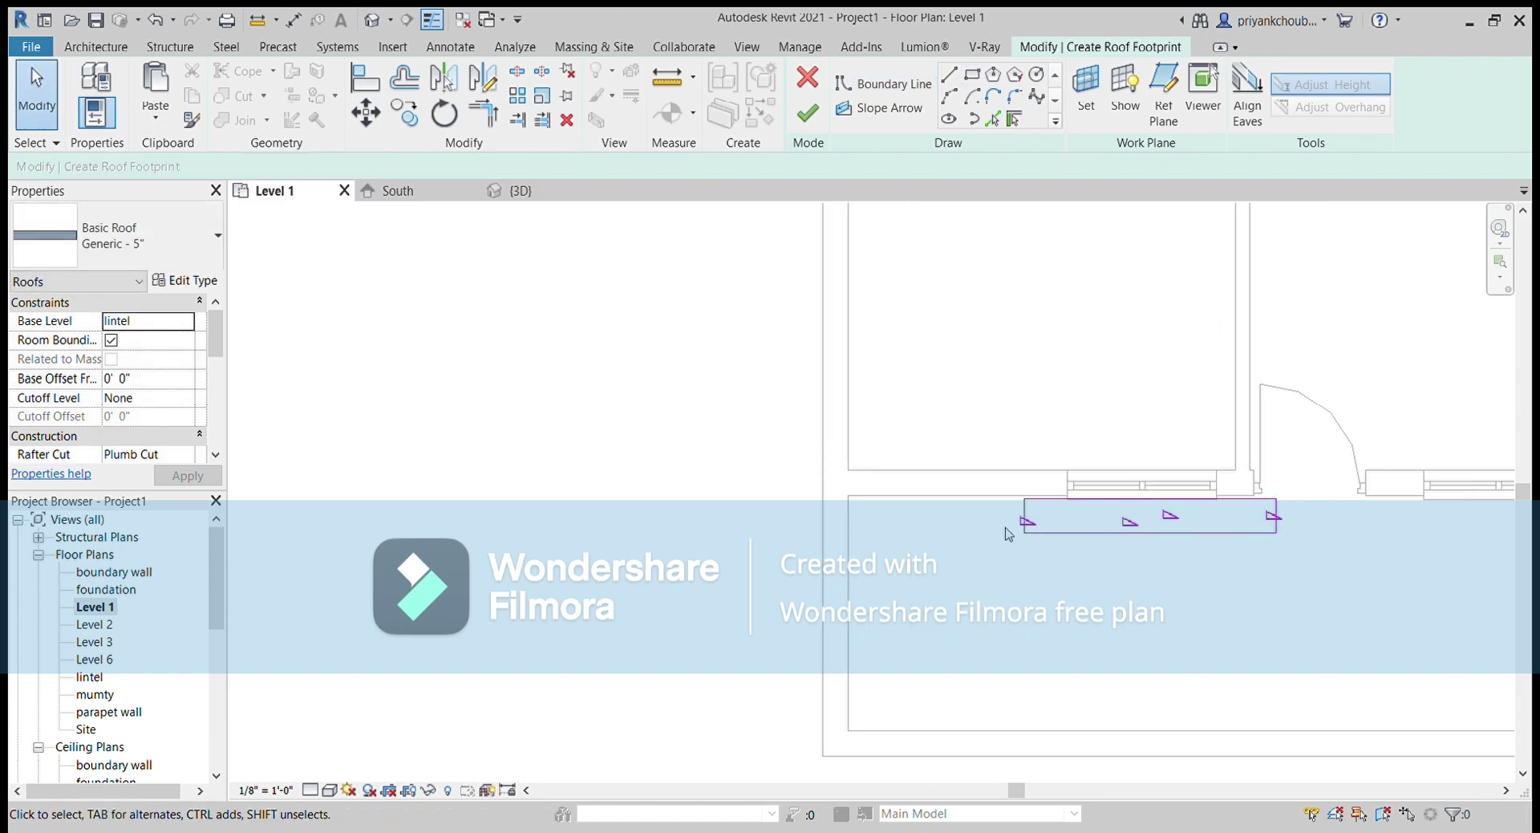
scroll(1067, 489, "up", 2)
left_click(1067, 487)
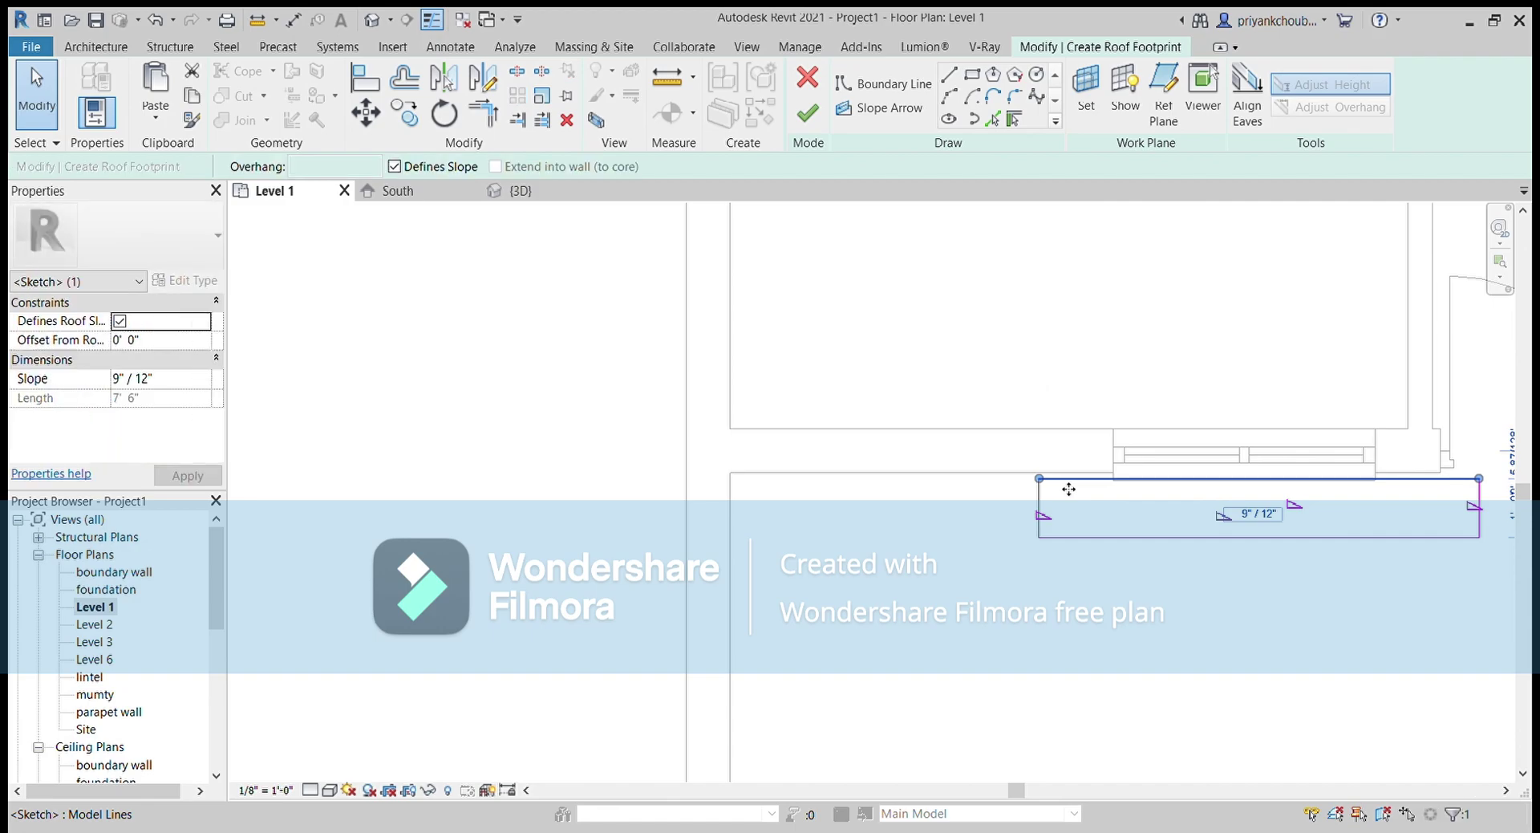
key("Up")
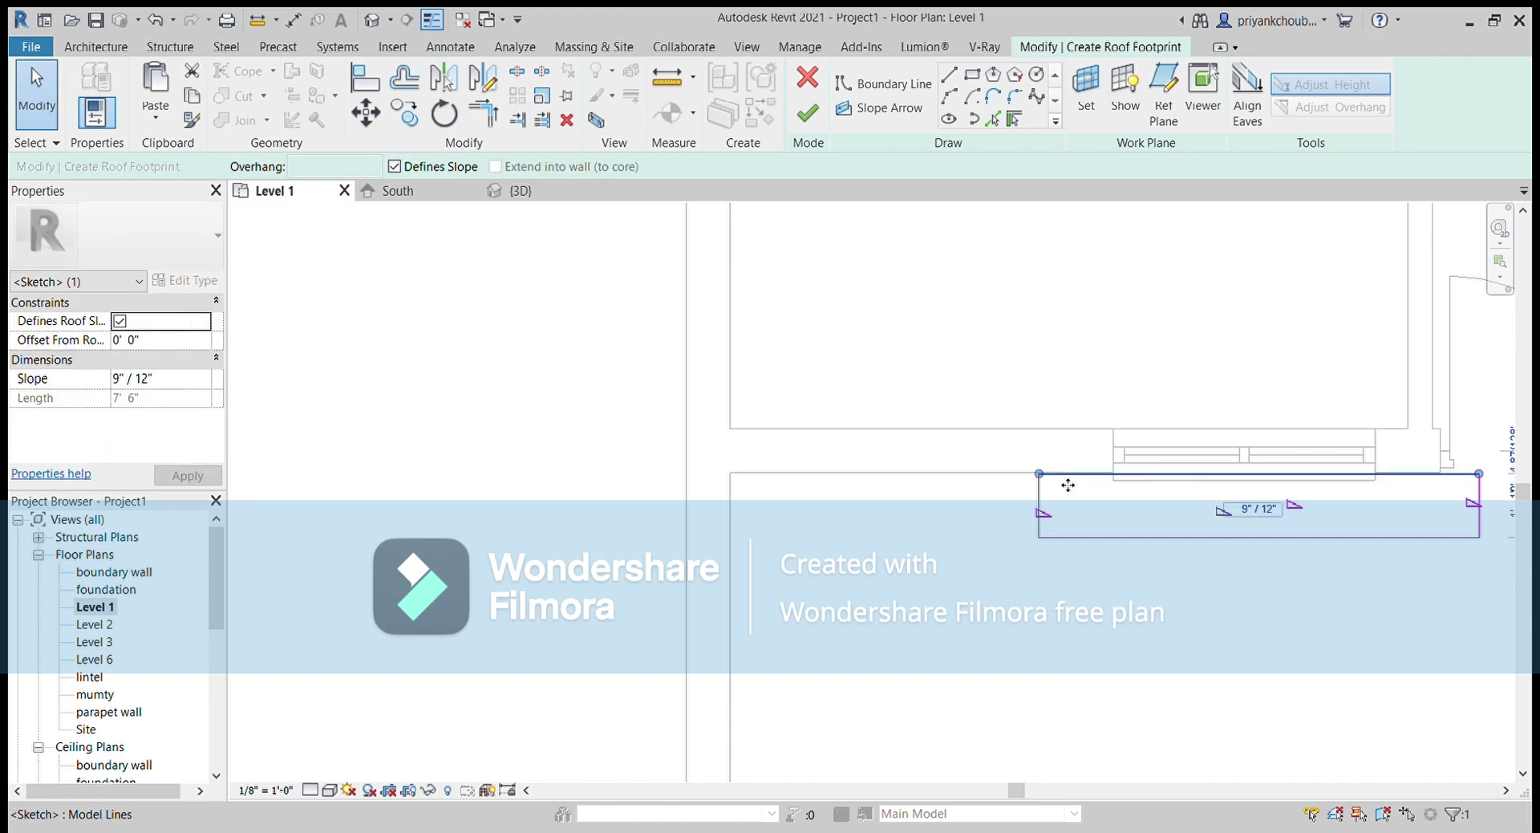
left_click(1087, 579)
Set the canopy depth to 1' 0" using the bottom line's temporary dimension
scroll(1099, 605, "down", 2)
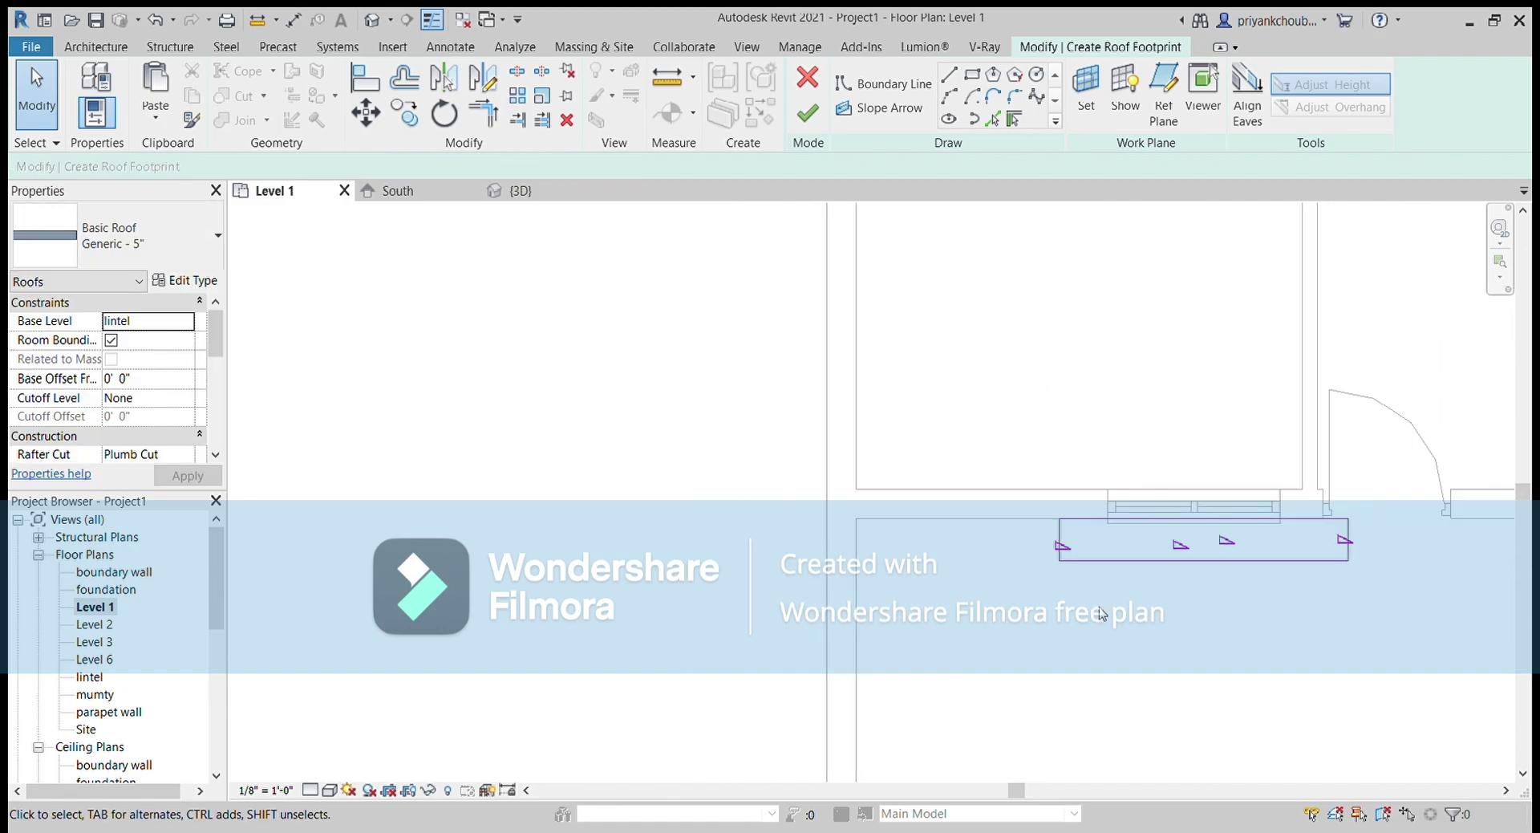
left_click(1139, 560)
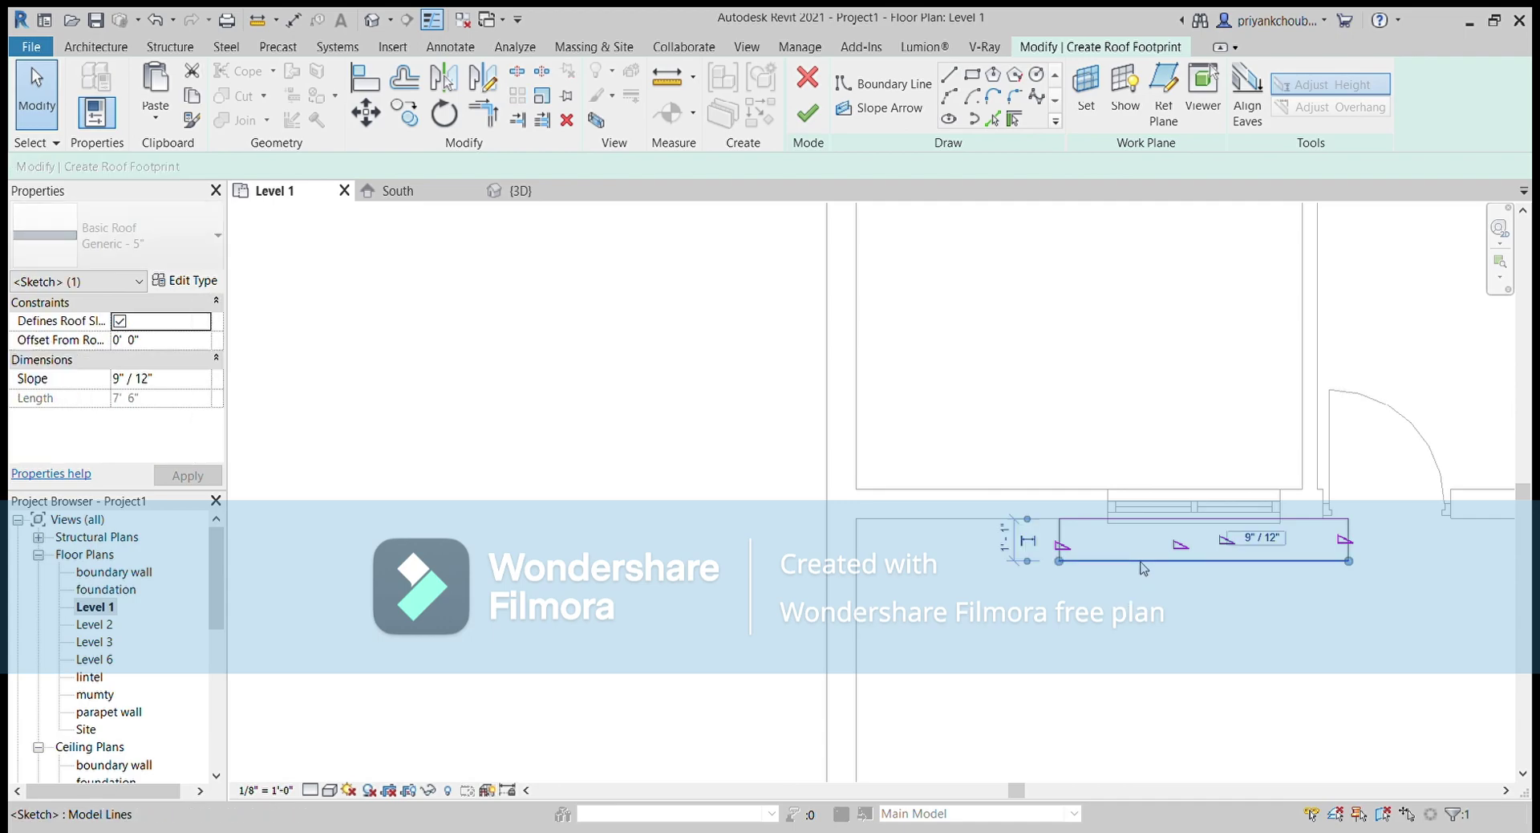
left_click(1010, 541)
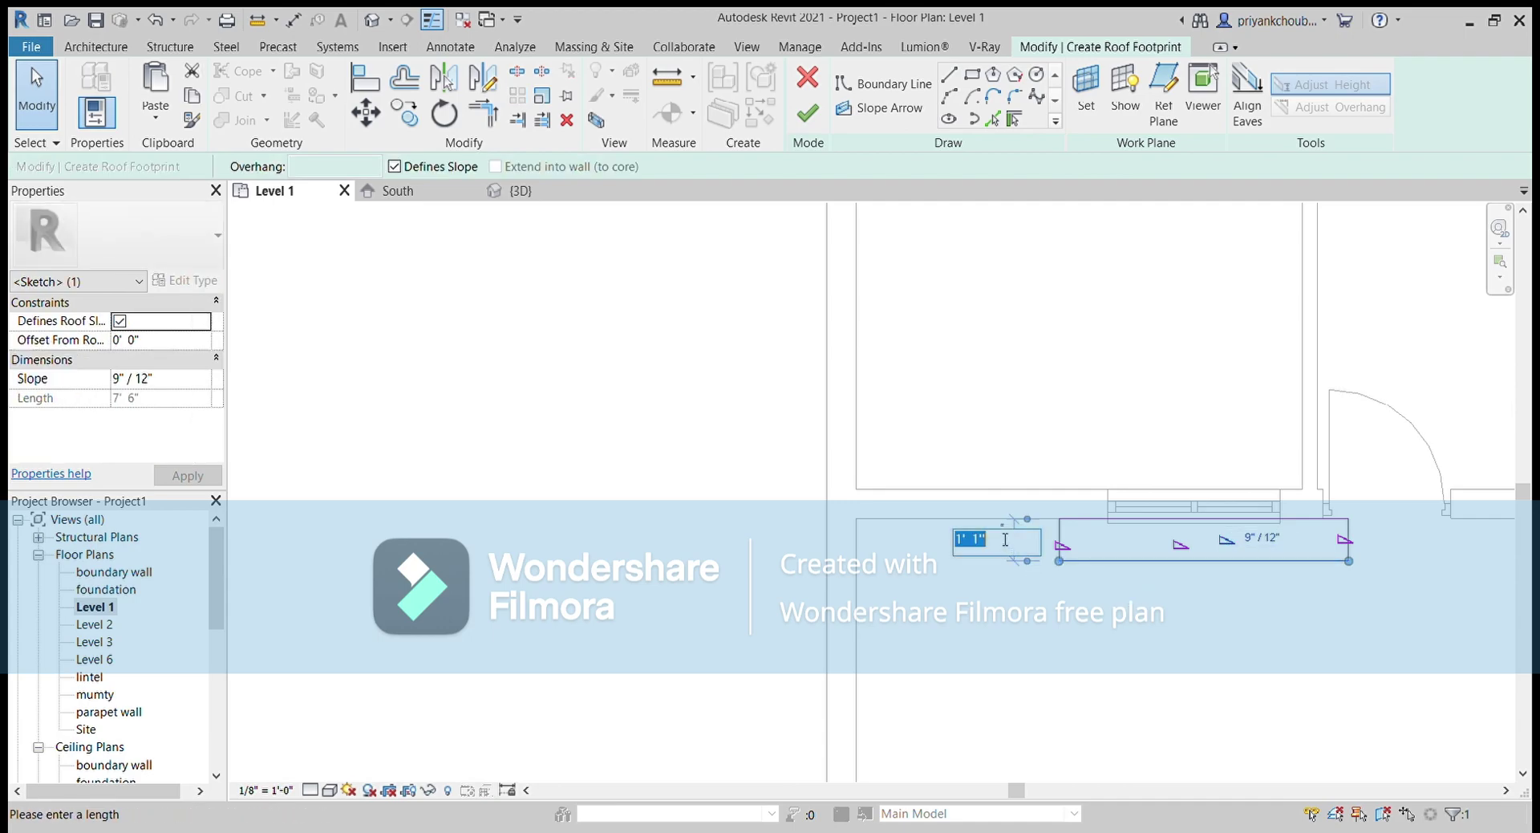
type("1")
key("Return")
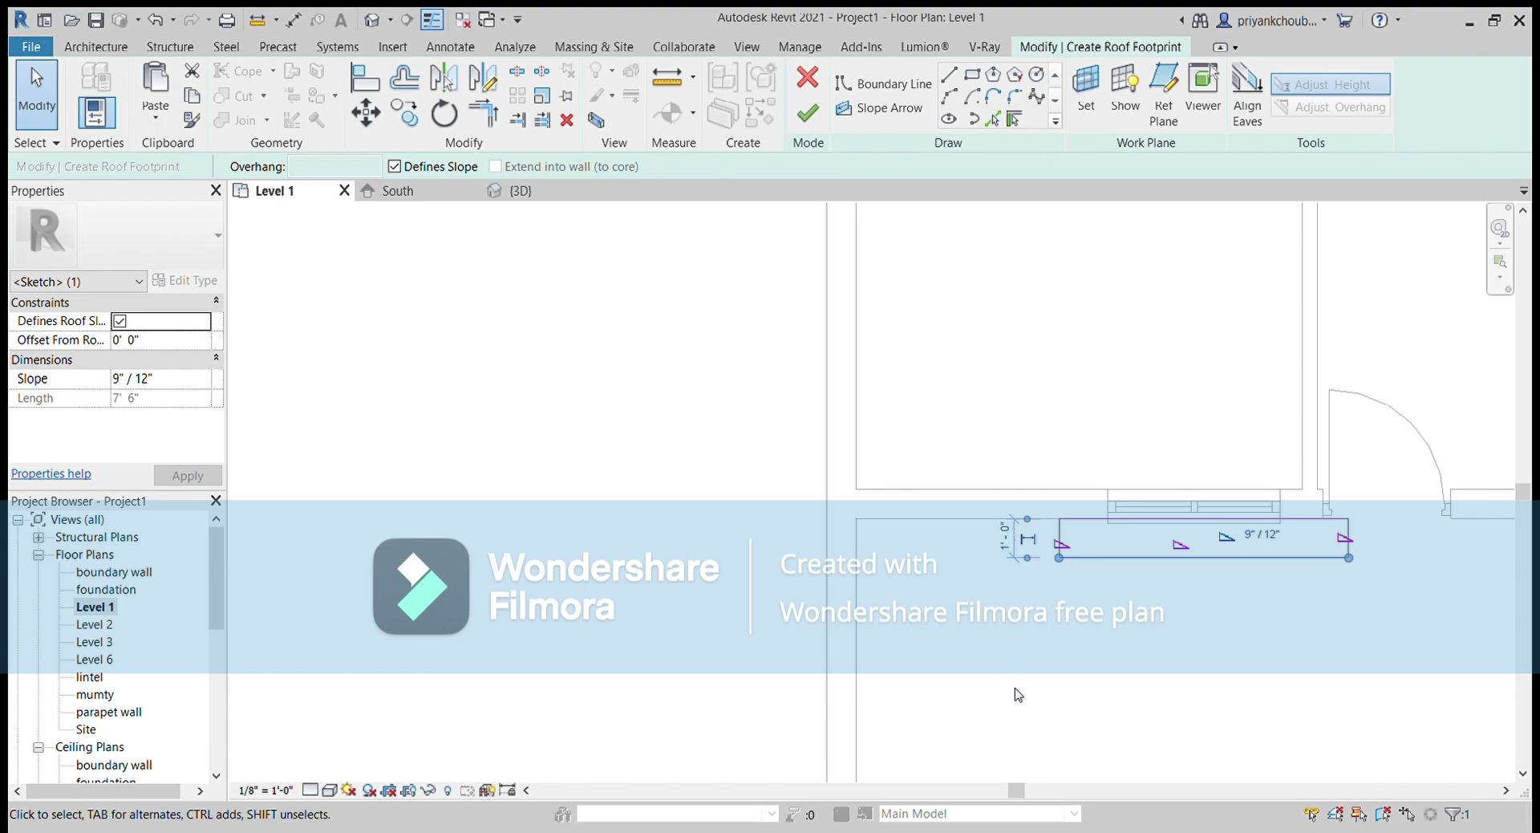
left_click(1017, 691)
Check the canopy sketch by selecting all its boundary lines, then deselect them
scroll(1012, 667, "down", 3)
scroll(887, 533, "down", 5)
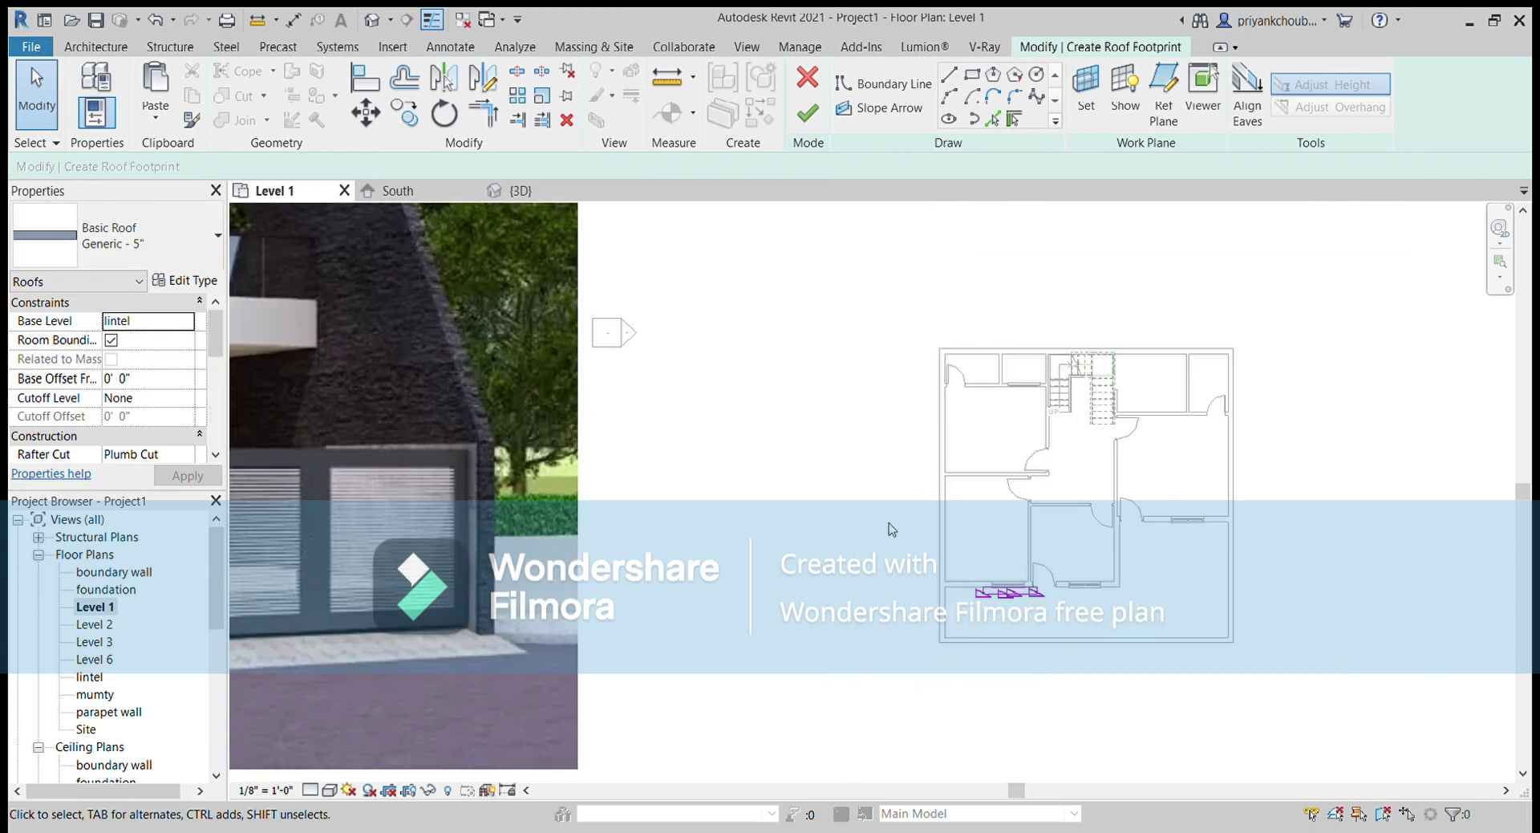
scroll(889, 532, "down", 1)
scroll(890, 529, "down", 2)
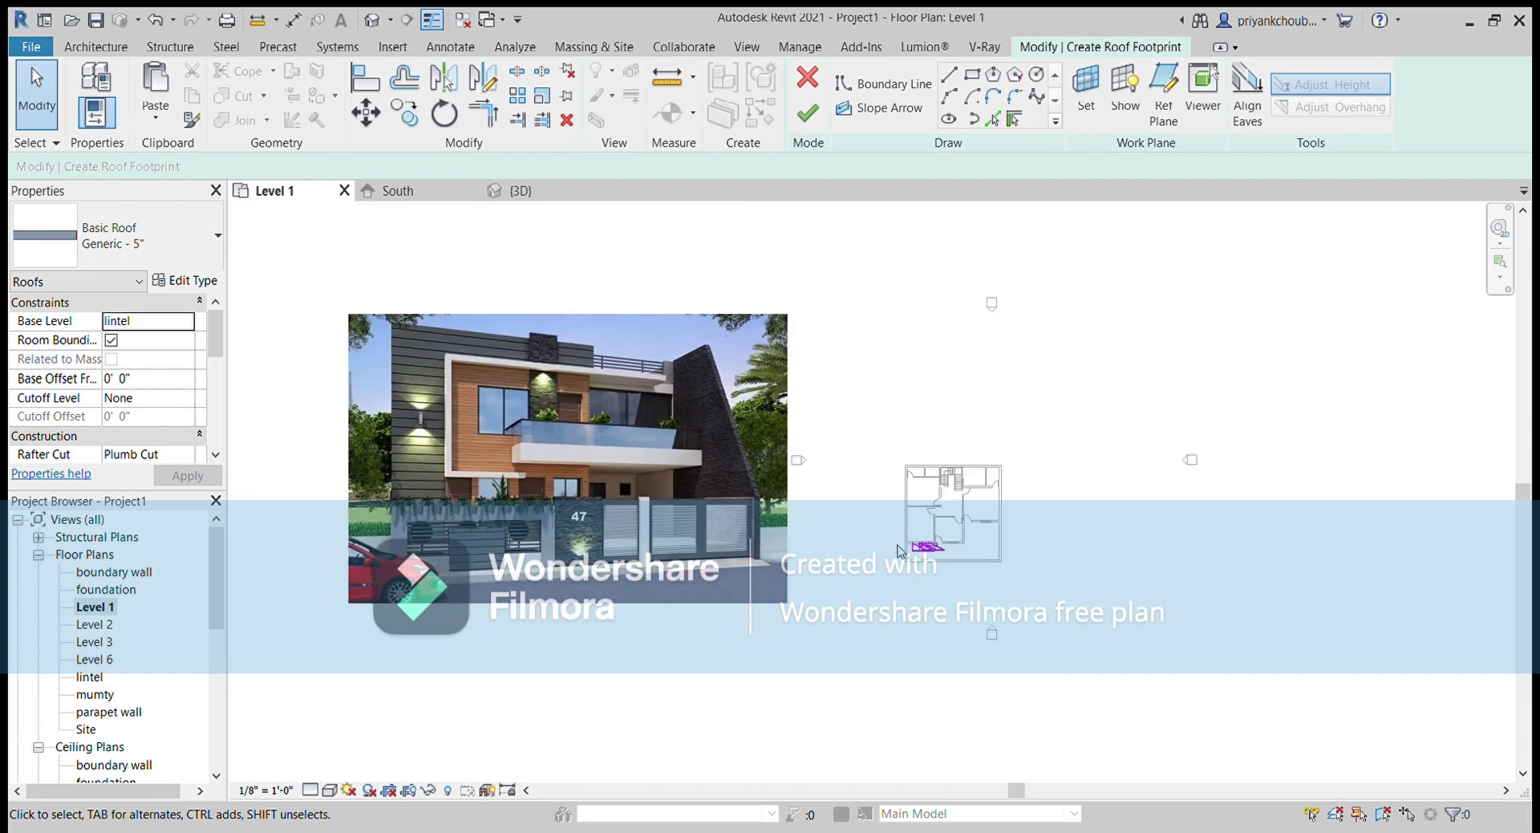
scroll(893, 530, "up", 2)
scroll(897, 521, "up", 3)
scroll(900, 514, "up", 3)
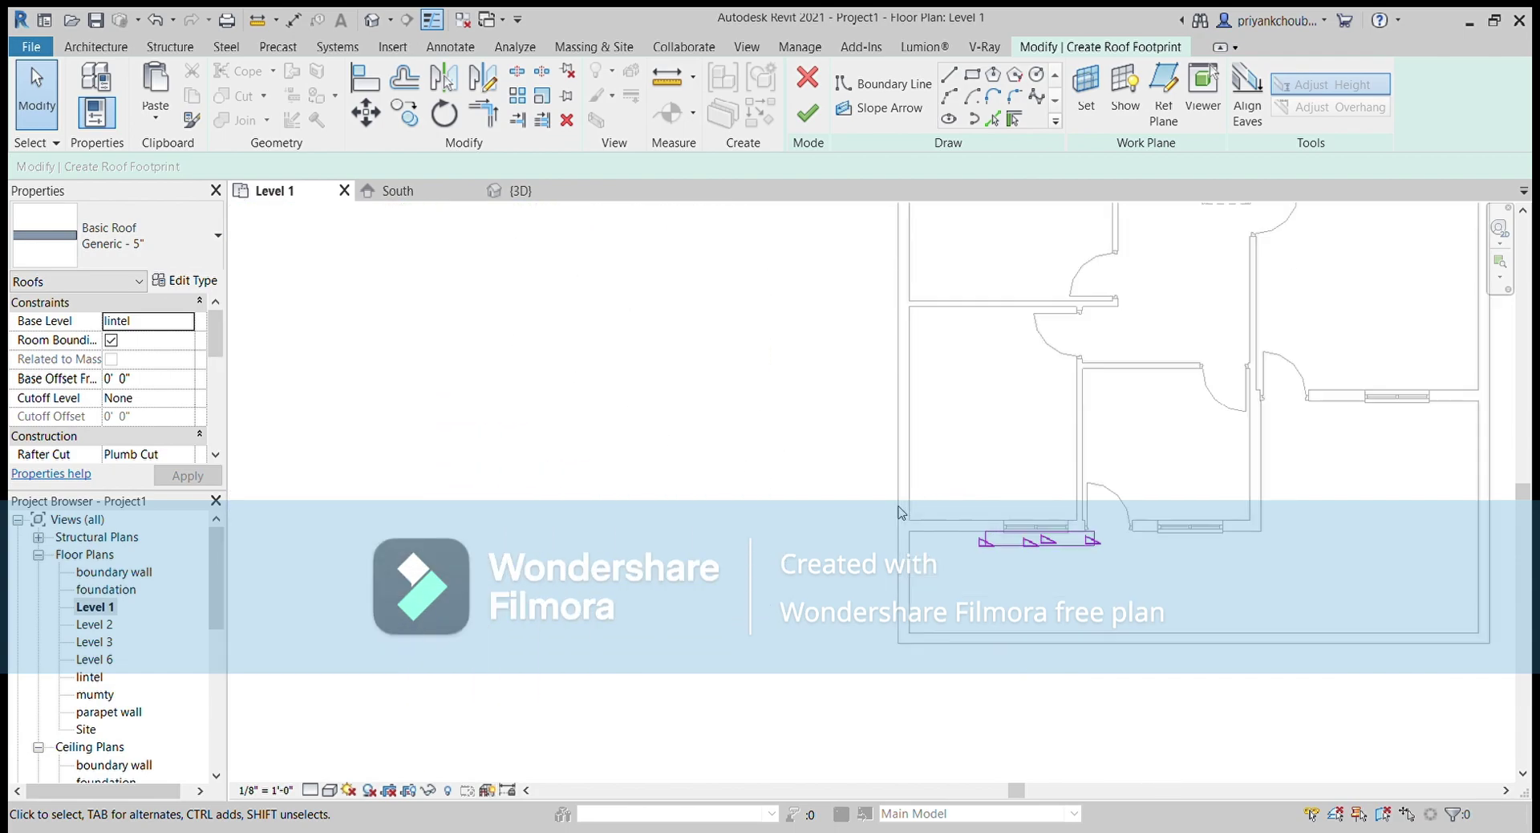
left_click(988, 545)
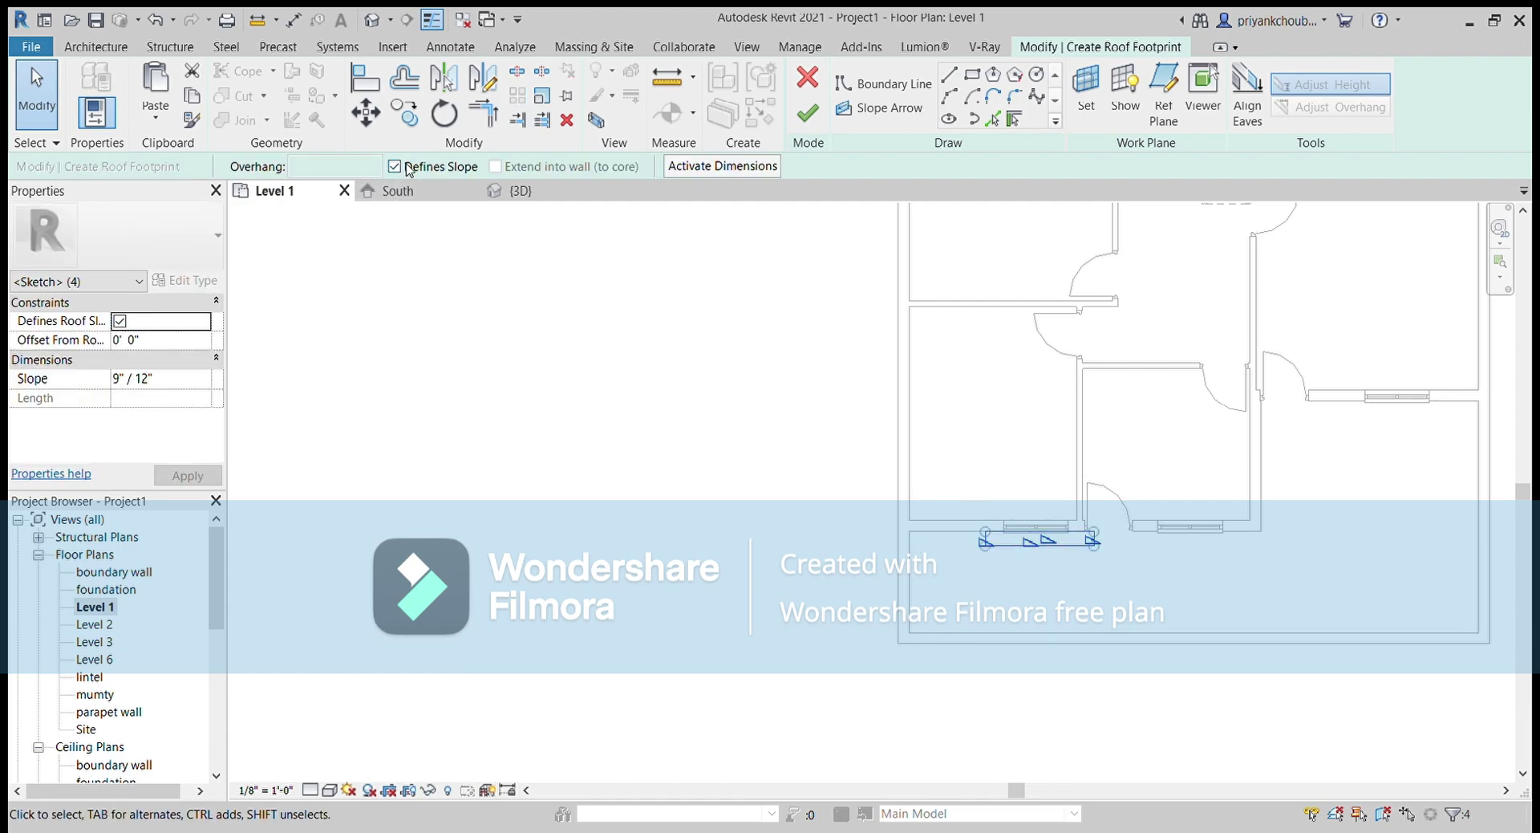
left_click(858, 405)
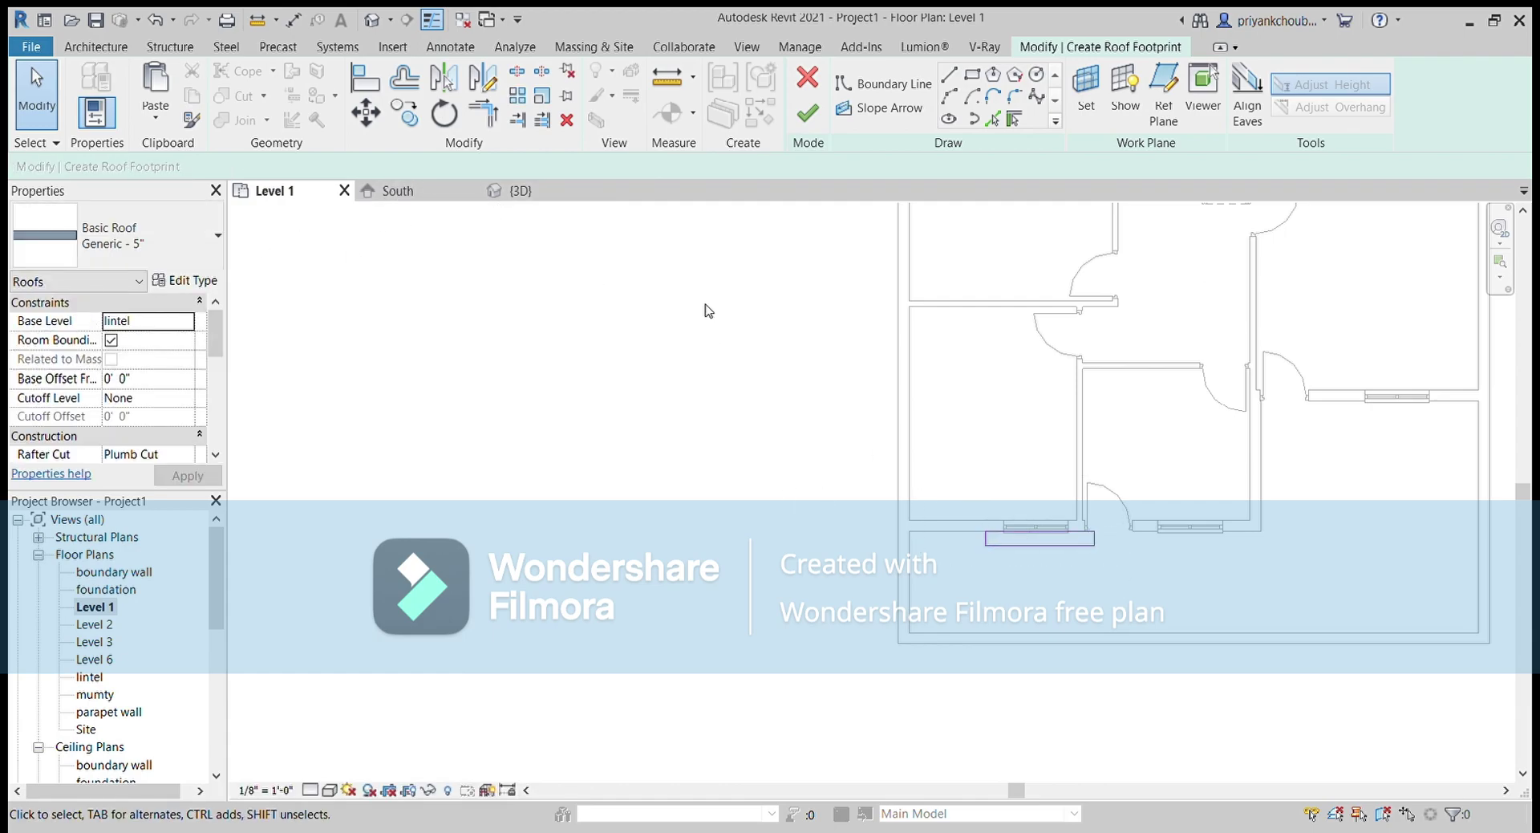
Finish the canopy roof sketch and switch to the default 3D view
left_click(808, 114)
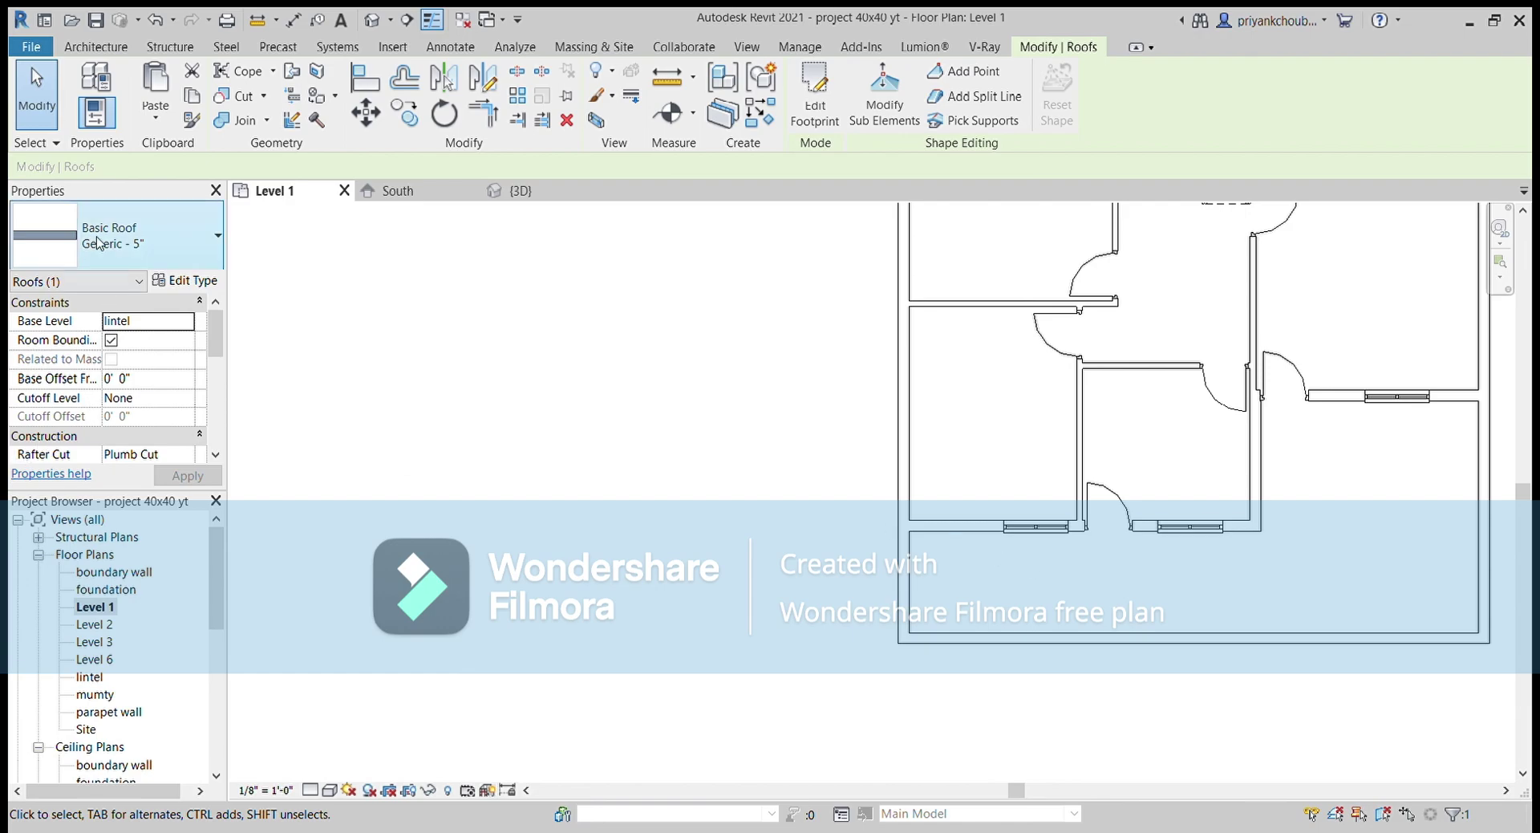
left_click(375, 21)
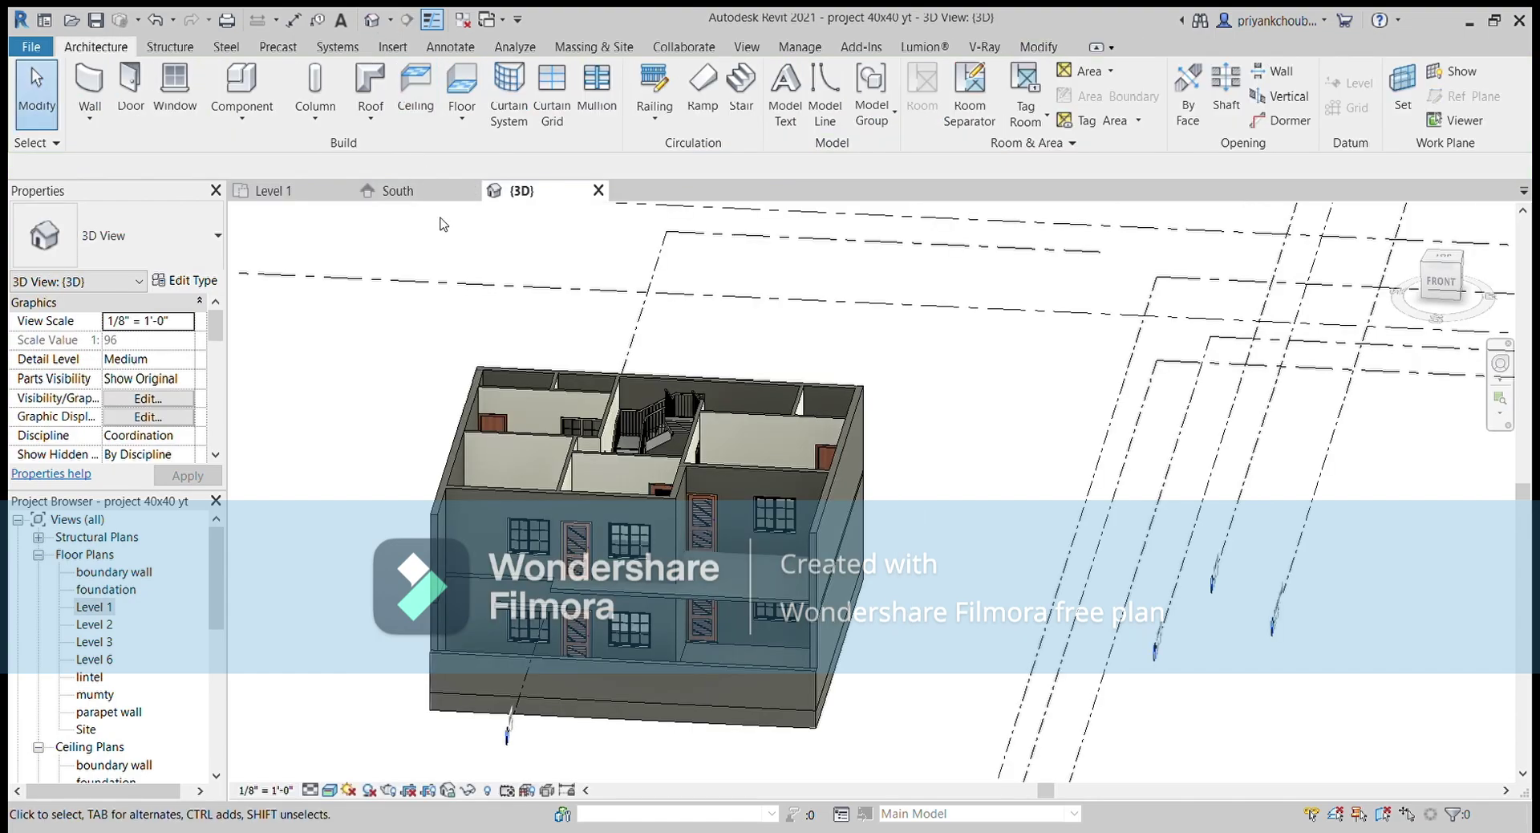
Switch between the Level 1 and lintel floor plans and select the reference house photo
scroll(535, 620, "up", 5)
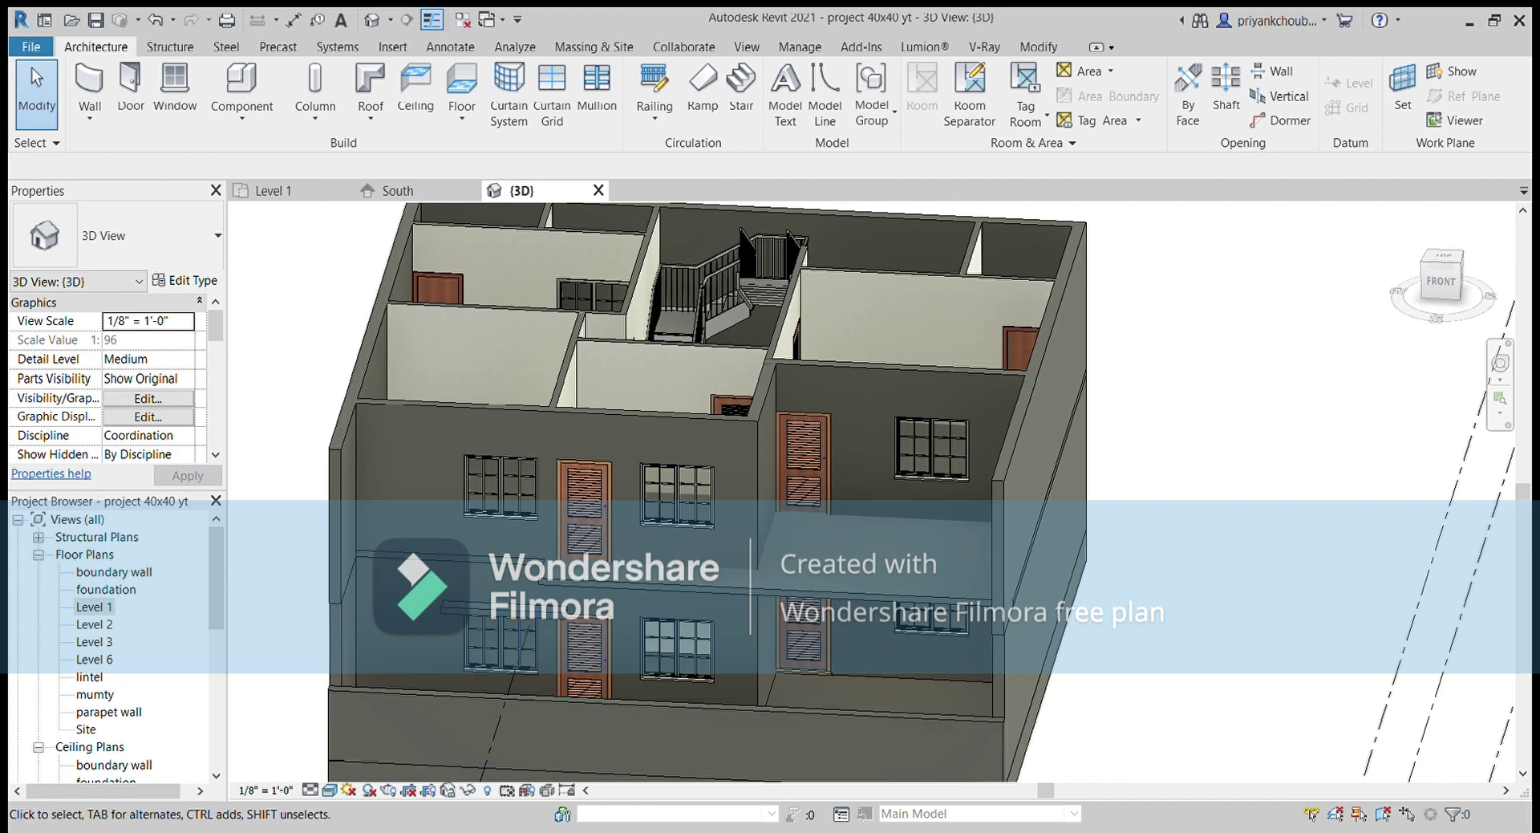
double_click(103, 608)
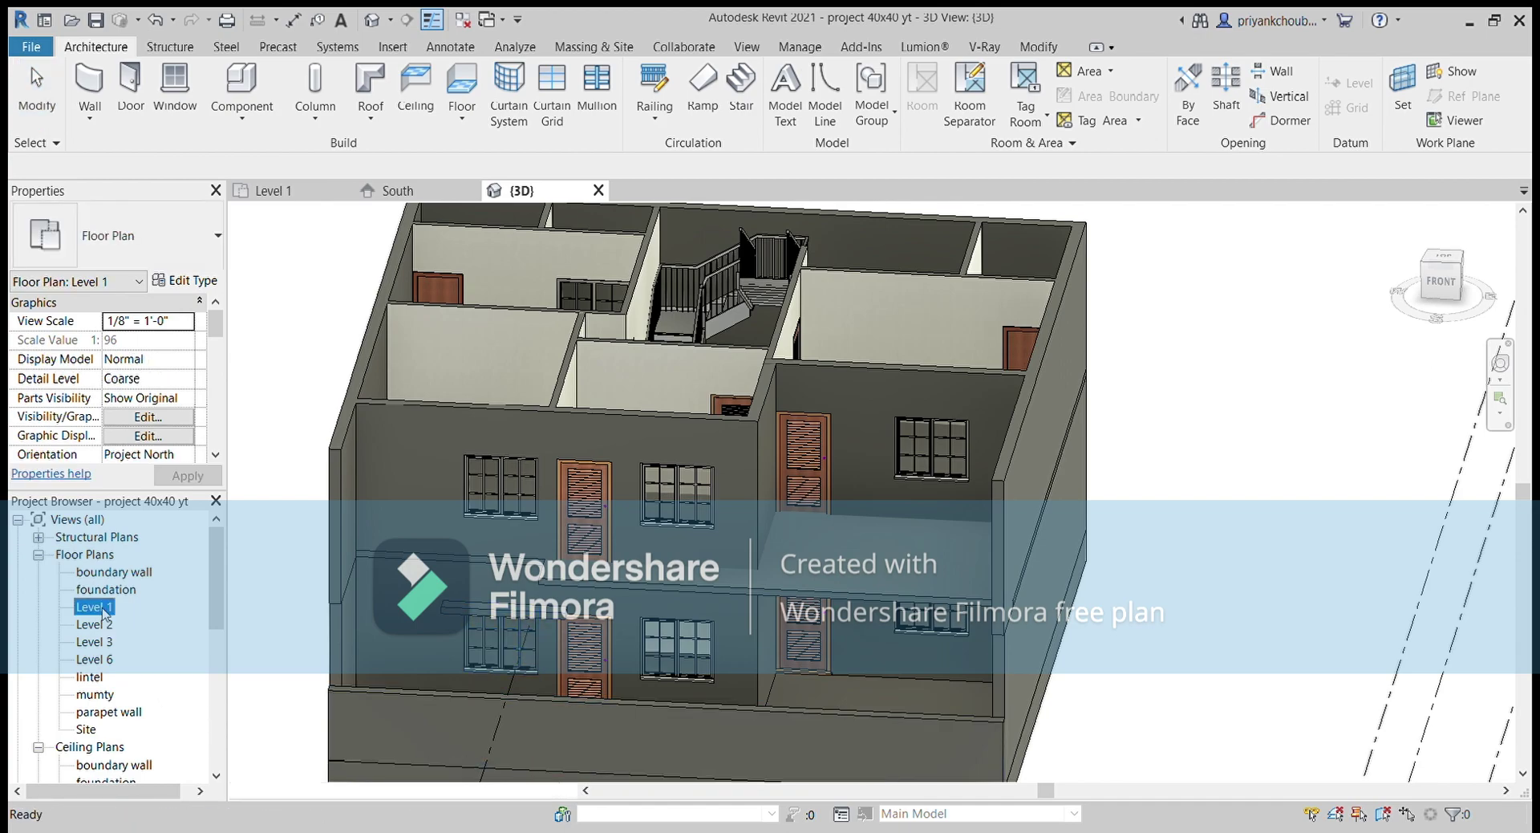
scroll(999, 555, "down", 1)
scroll(999, 555, "down", 3)
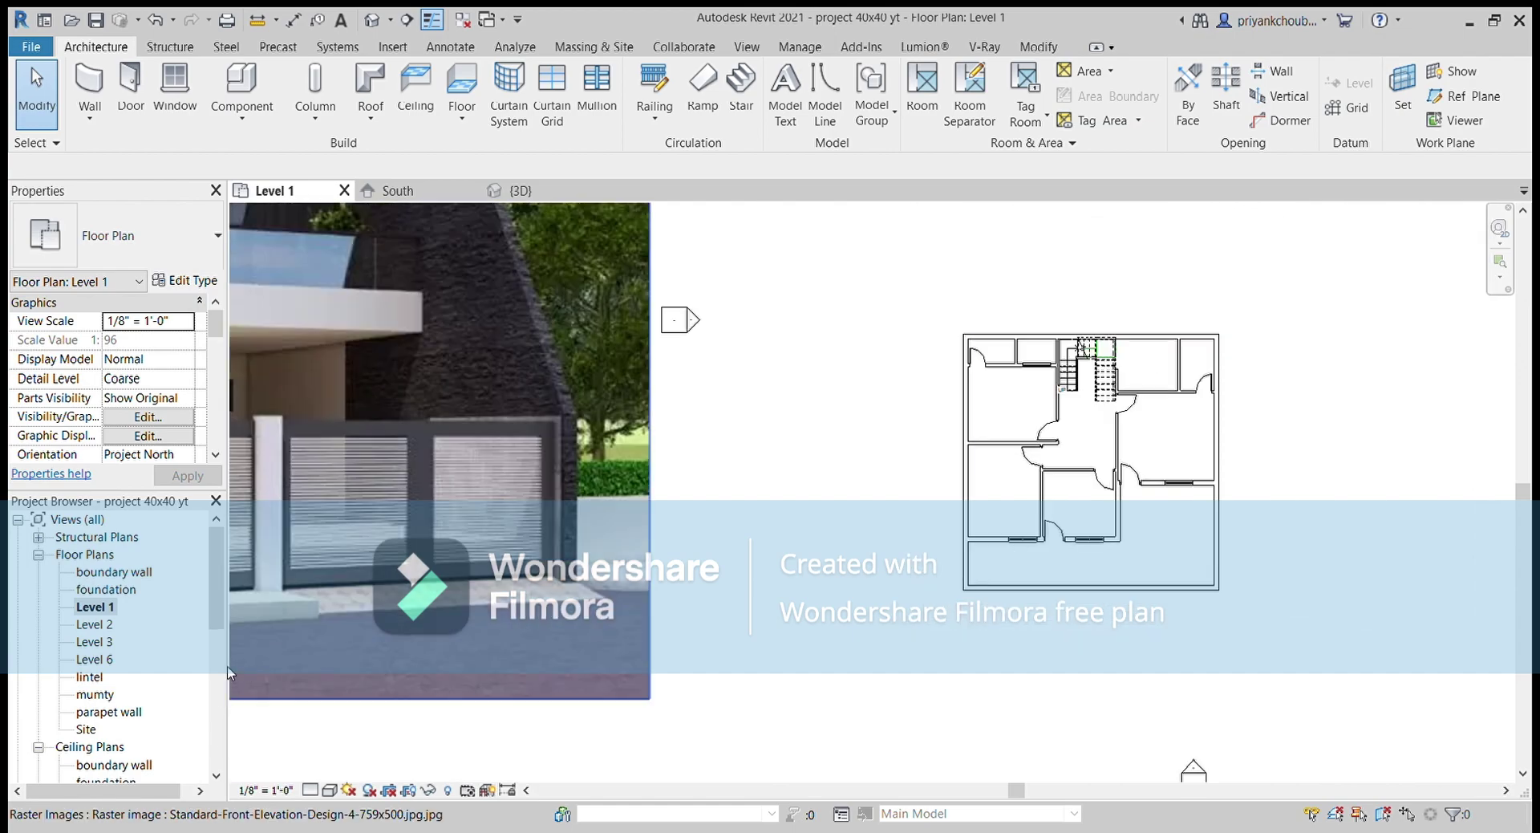
double_click(90, 678)
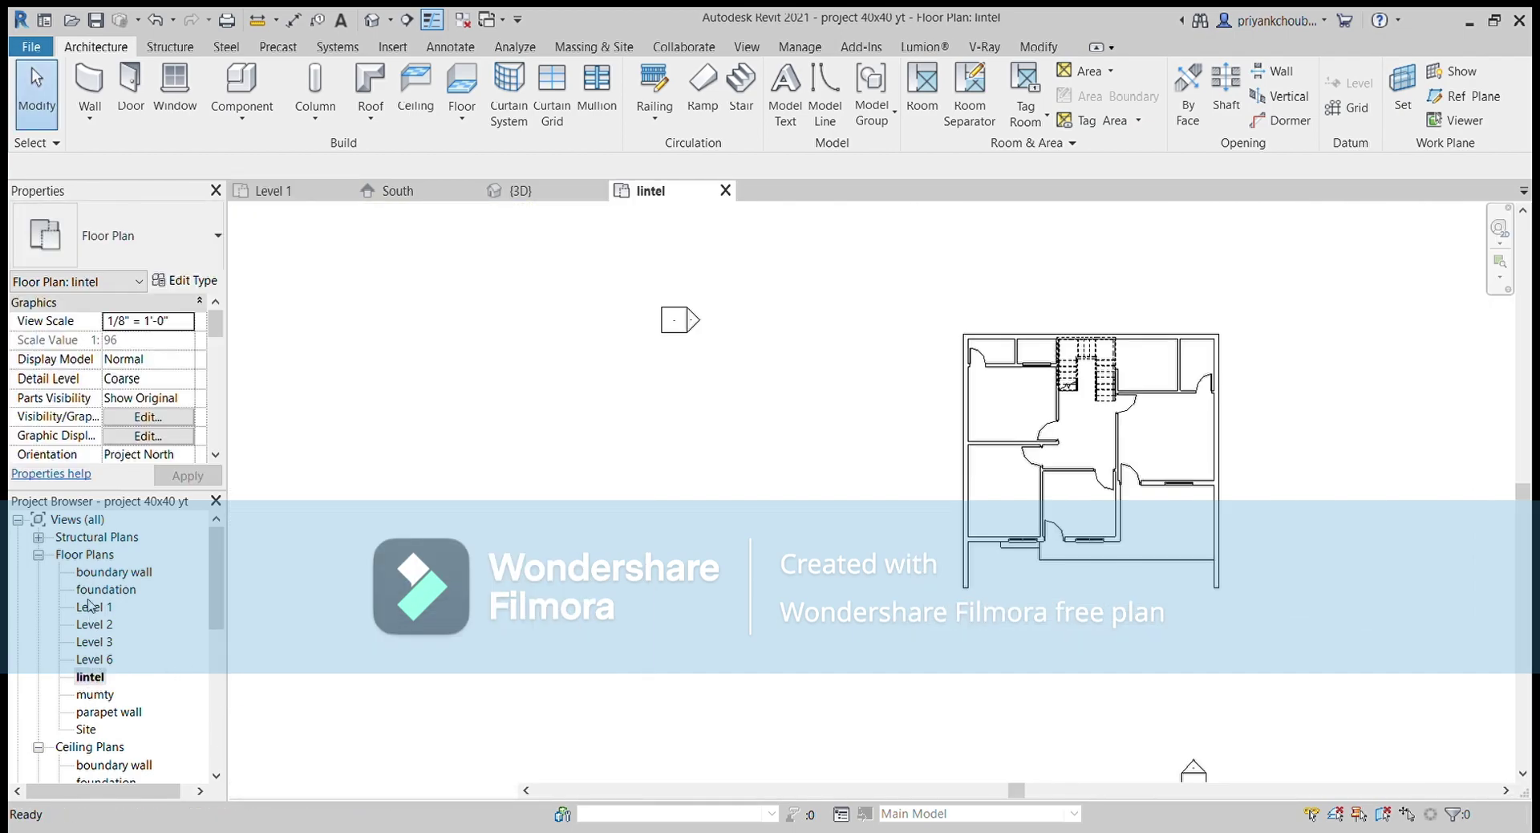
double_click(91, 608)
scroll(928, 681, "down", 2)
scroll(933, 684, "down", 2)
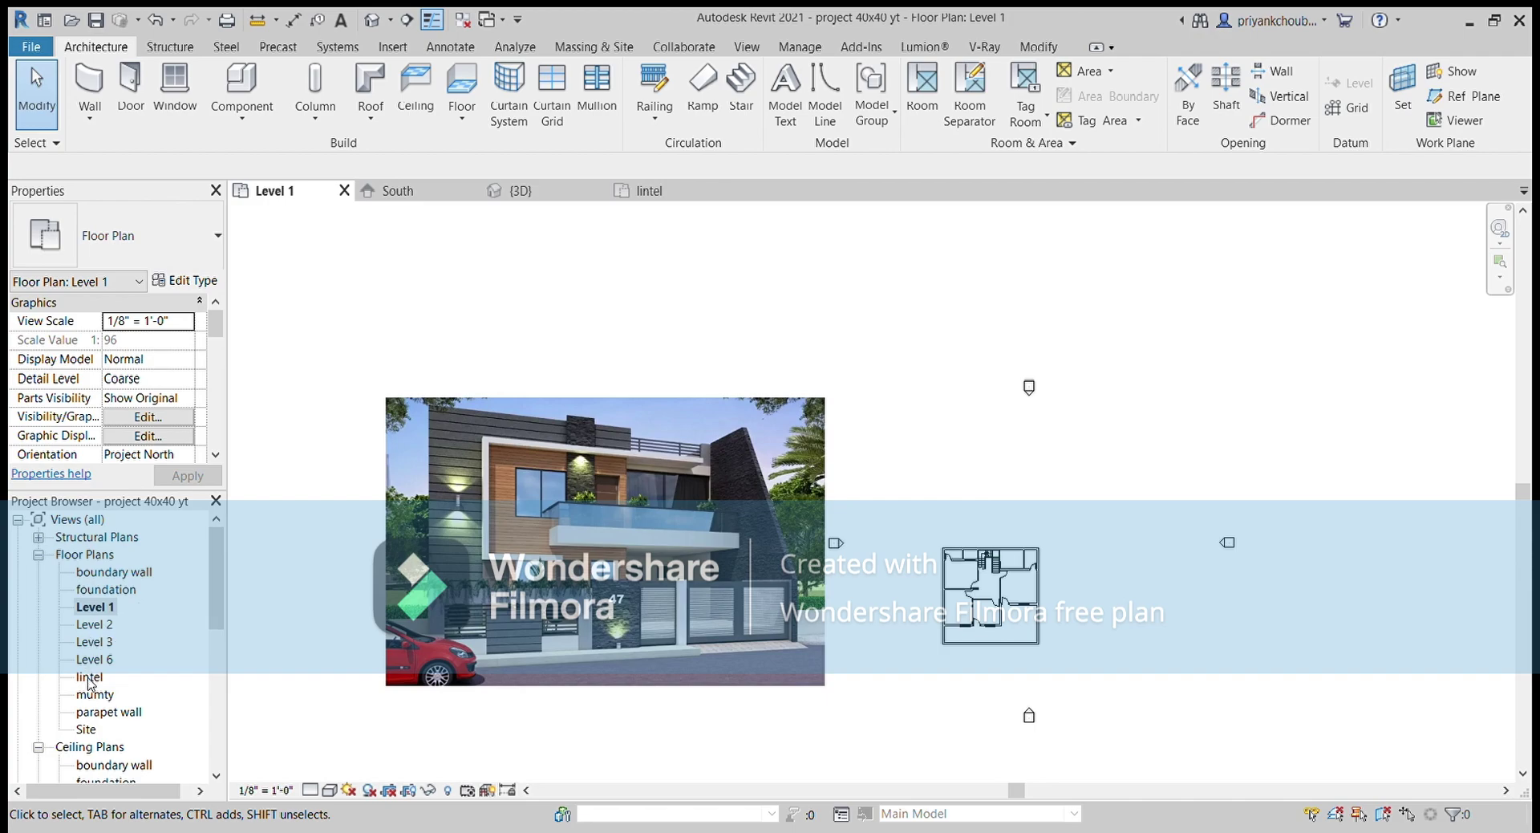
left_click(417, 449)
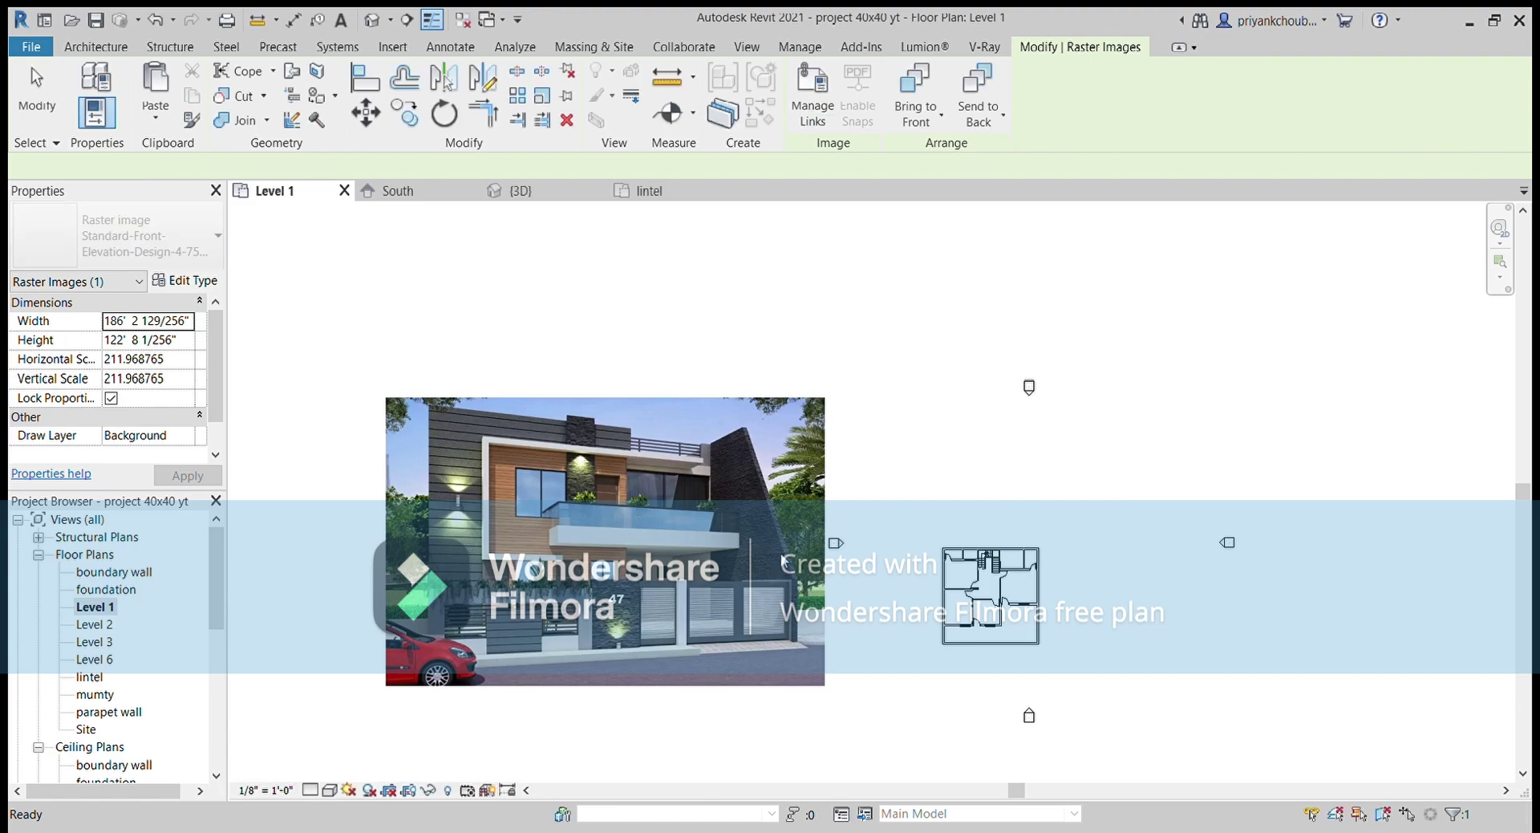
Open the lintel floor plan, pan it right, and start the Wall command
double_click(90, 677)
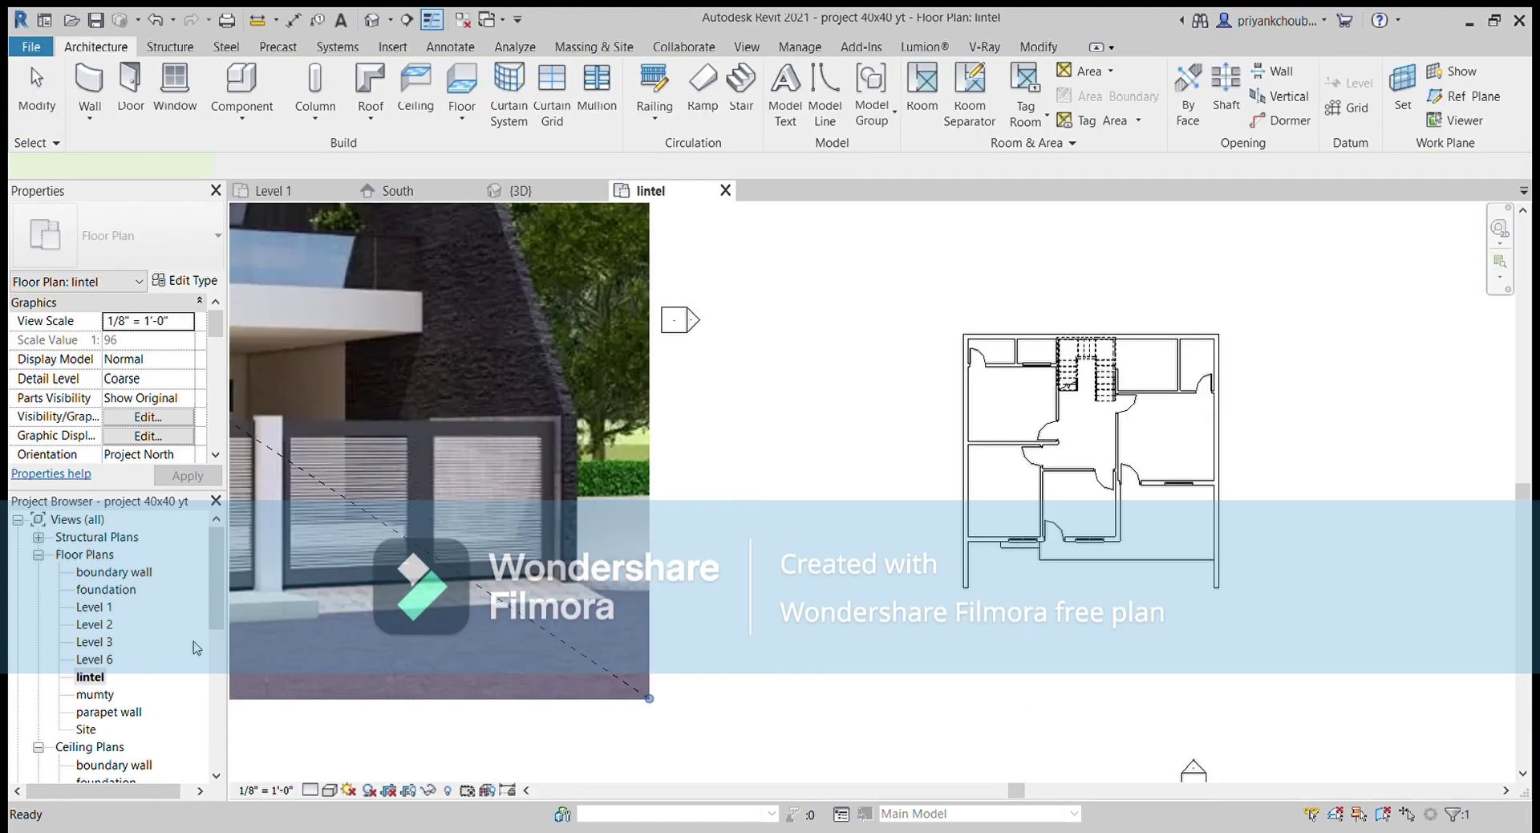
mouse_move(947, 598)
middle_mouse_down()
mouse_move(1115, 611)
mouse_move(1188, 573)
mouse_move(1130, 607)
middle_mouse_up()
left_click(1127, 606)
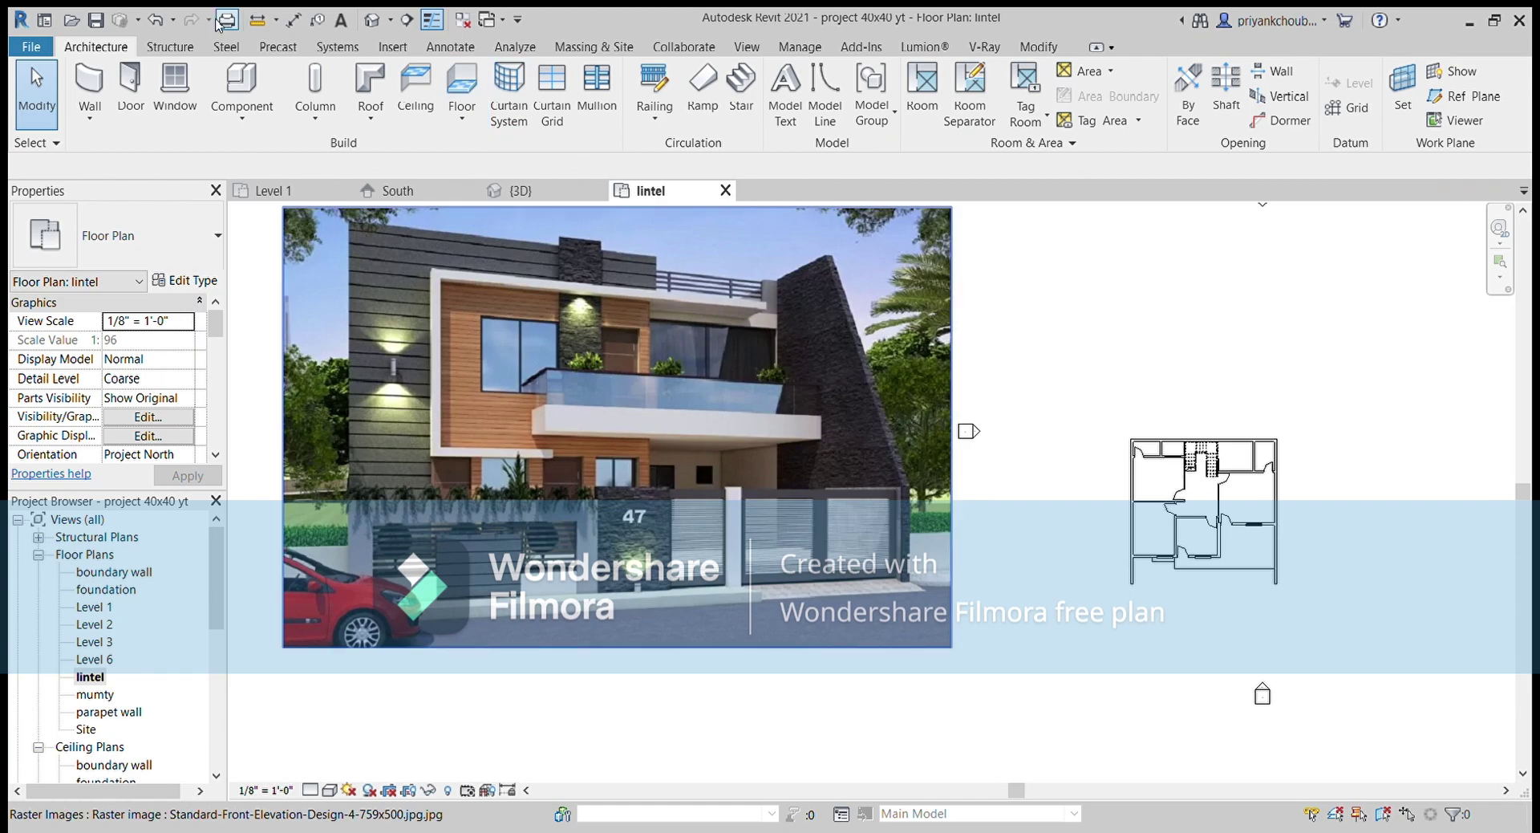
left_click(100, 90)
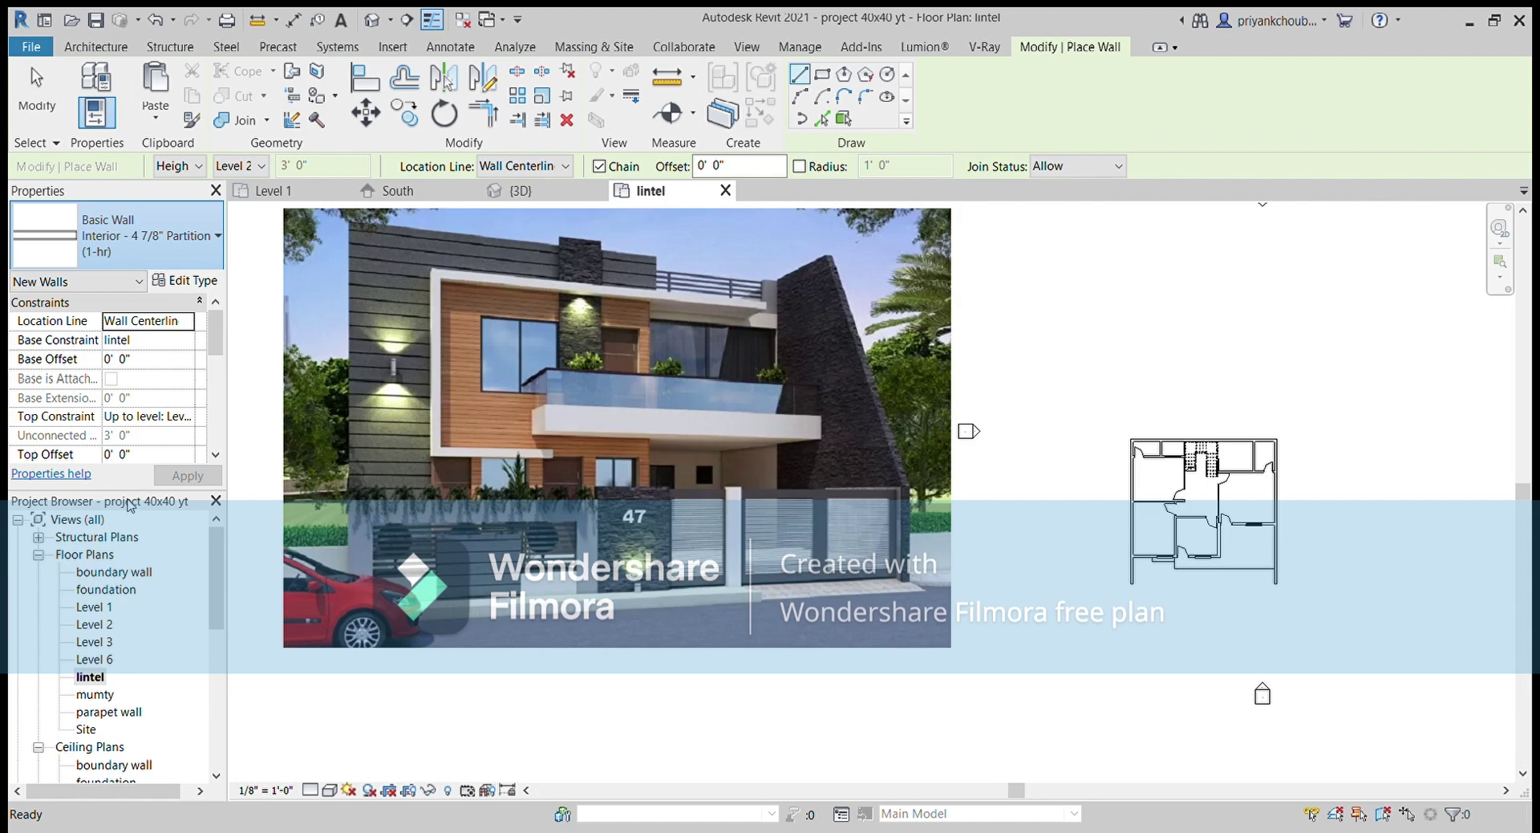
Draw a short Generic - 12" wall down from the canopy's corner on the lintel plan
scroll(1155, 541, "up", 3)
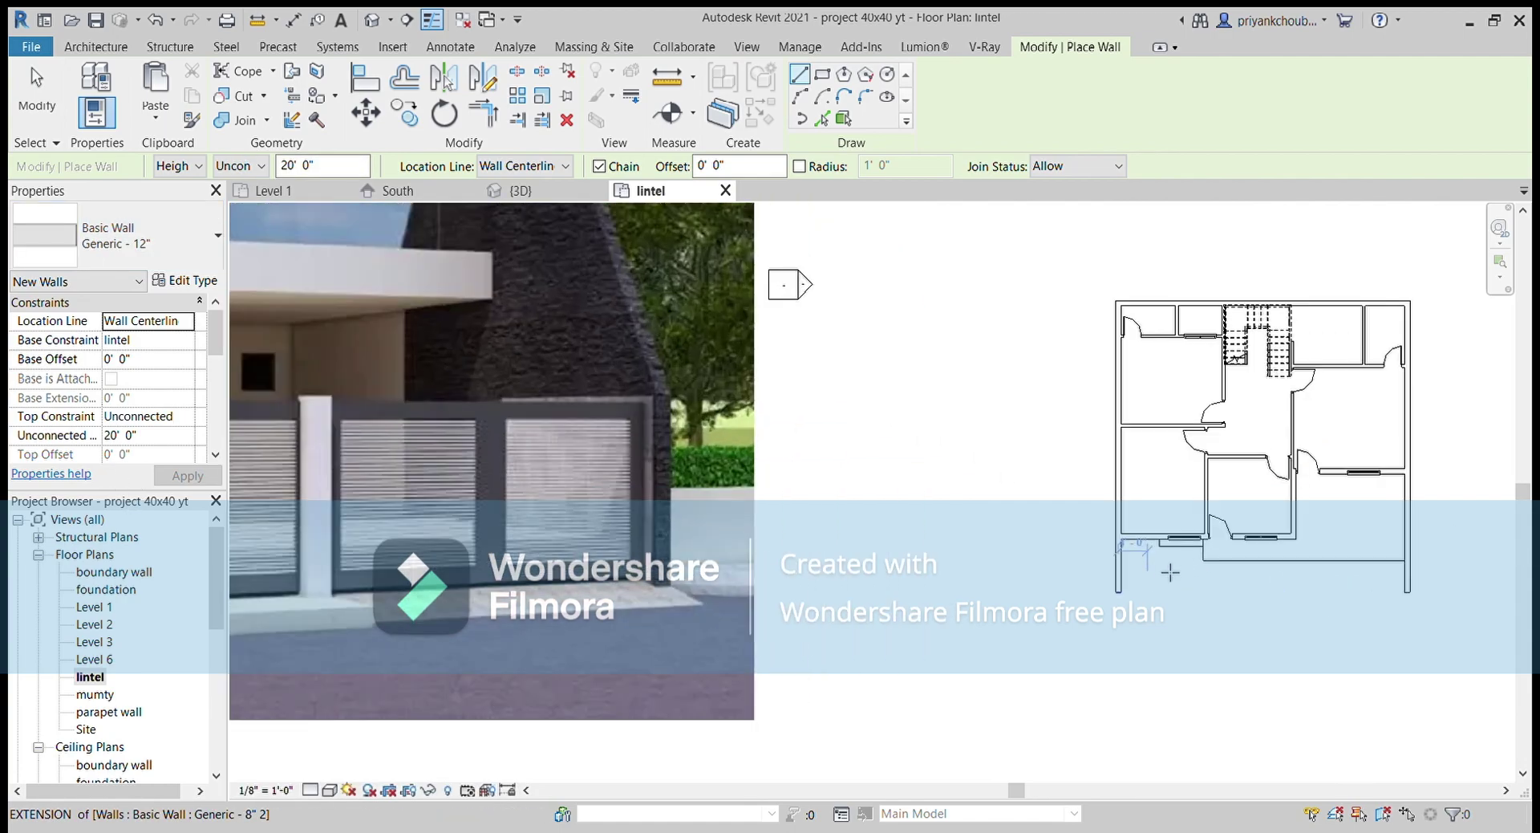
scroll(1212, 546, "up", 4)
scroll(1211, 545, "up", 4)
scroll(1071, 557, "up", 3)
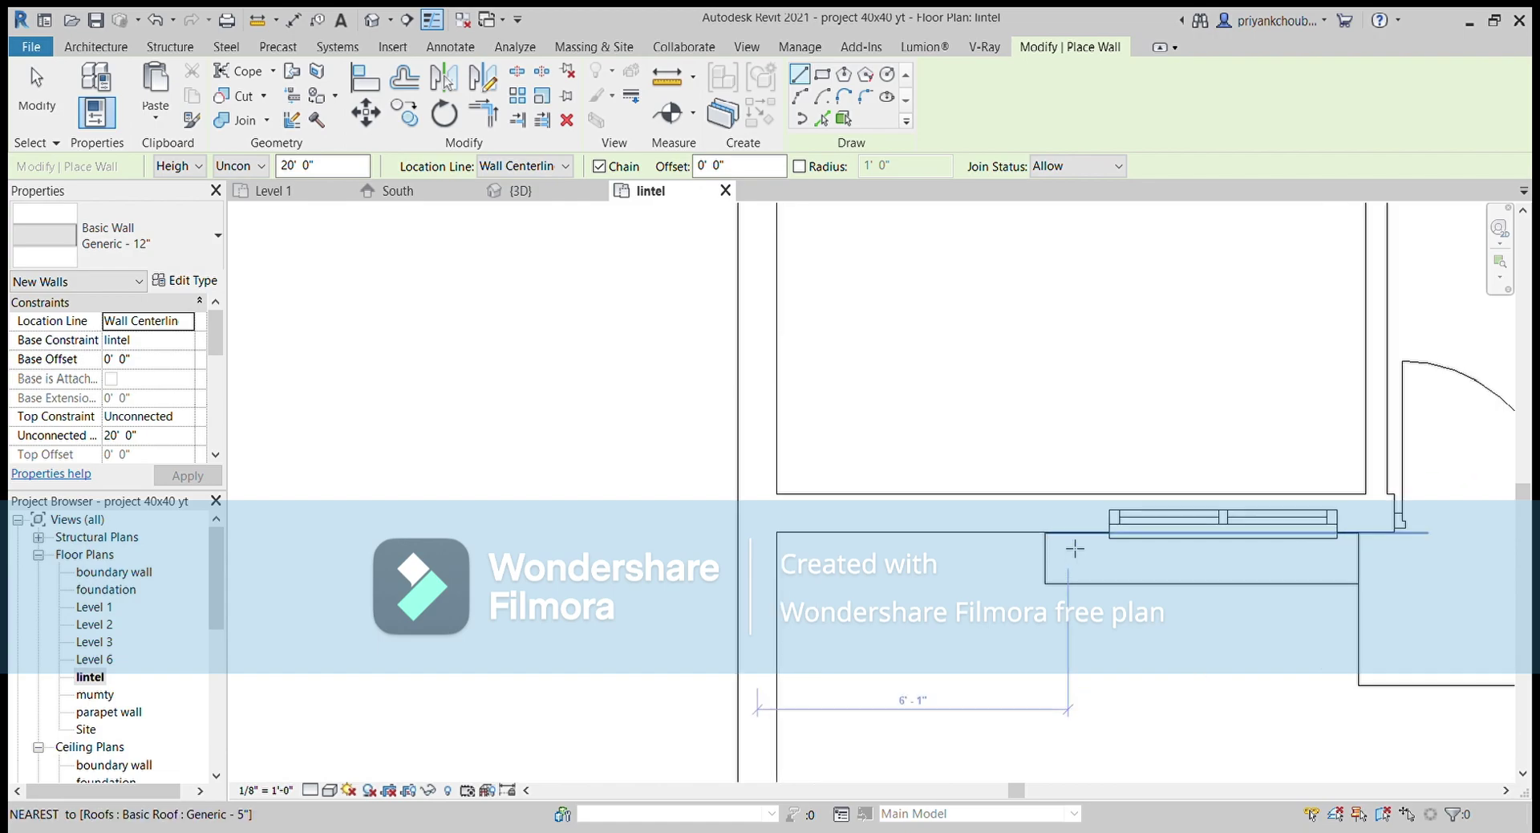
left_click(1062, 533)
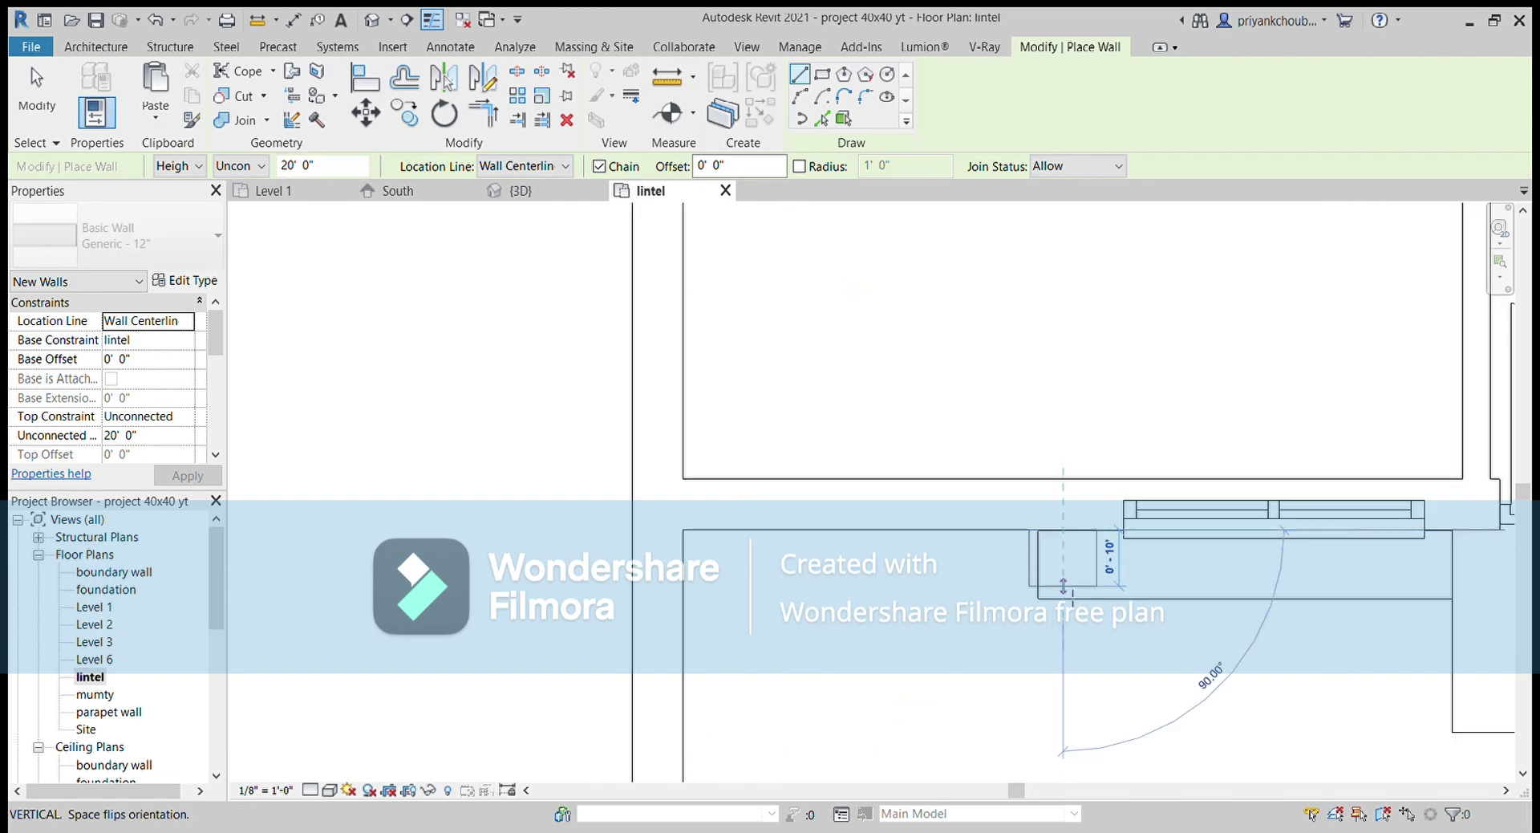
left_click(1069, 602)
key("Escape")
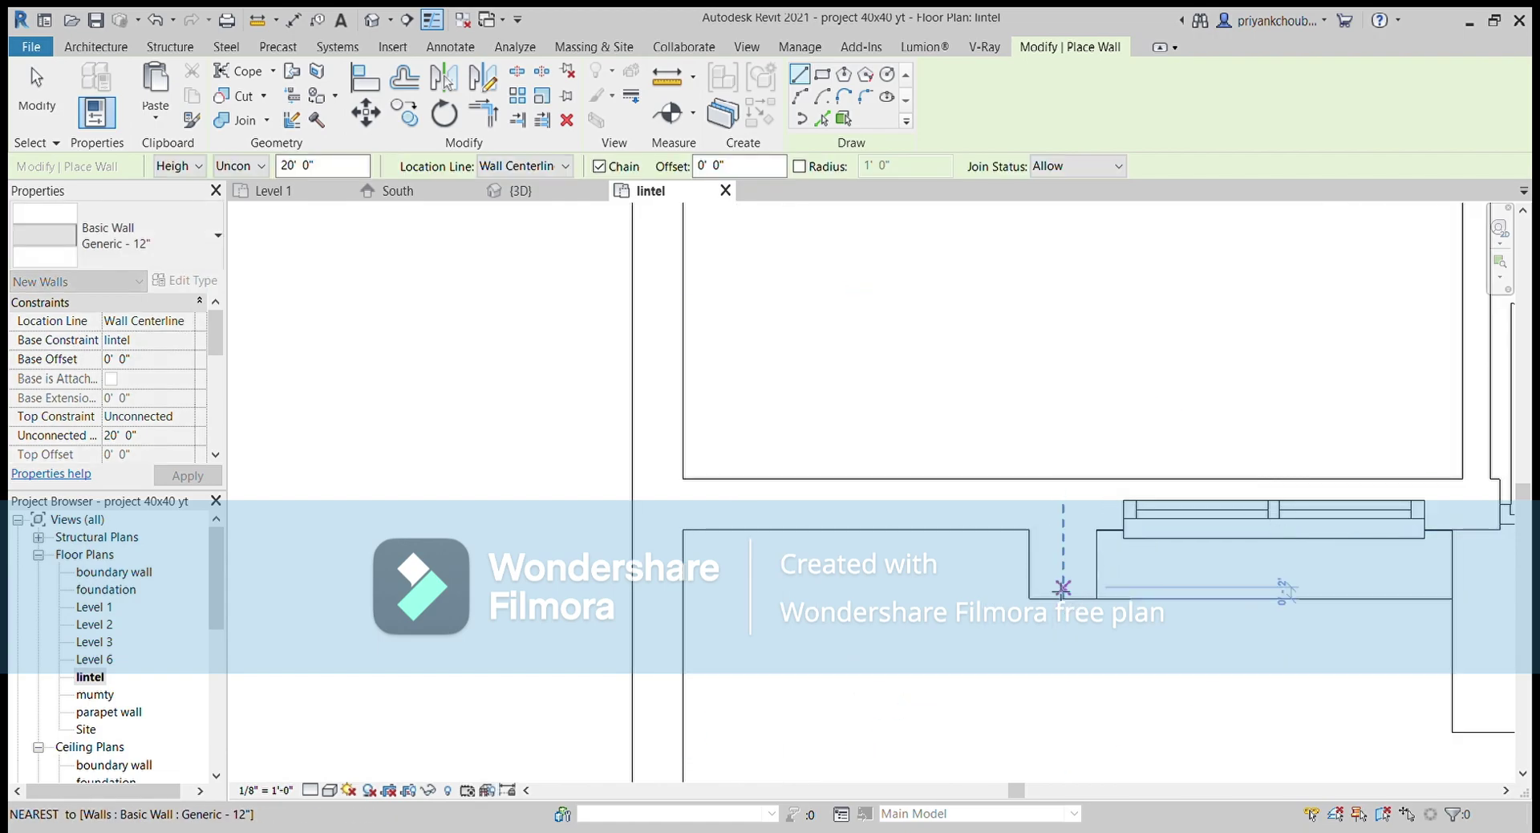
key("Escape")
left_click(1099, 574)
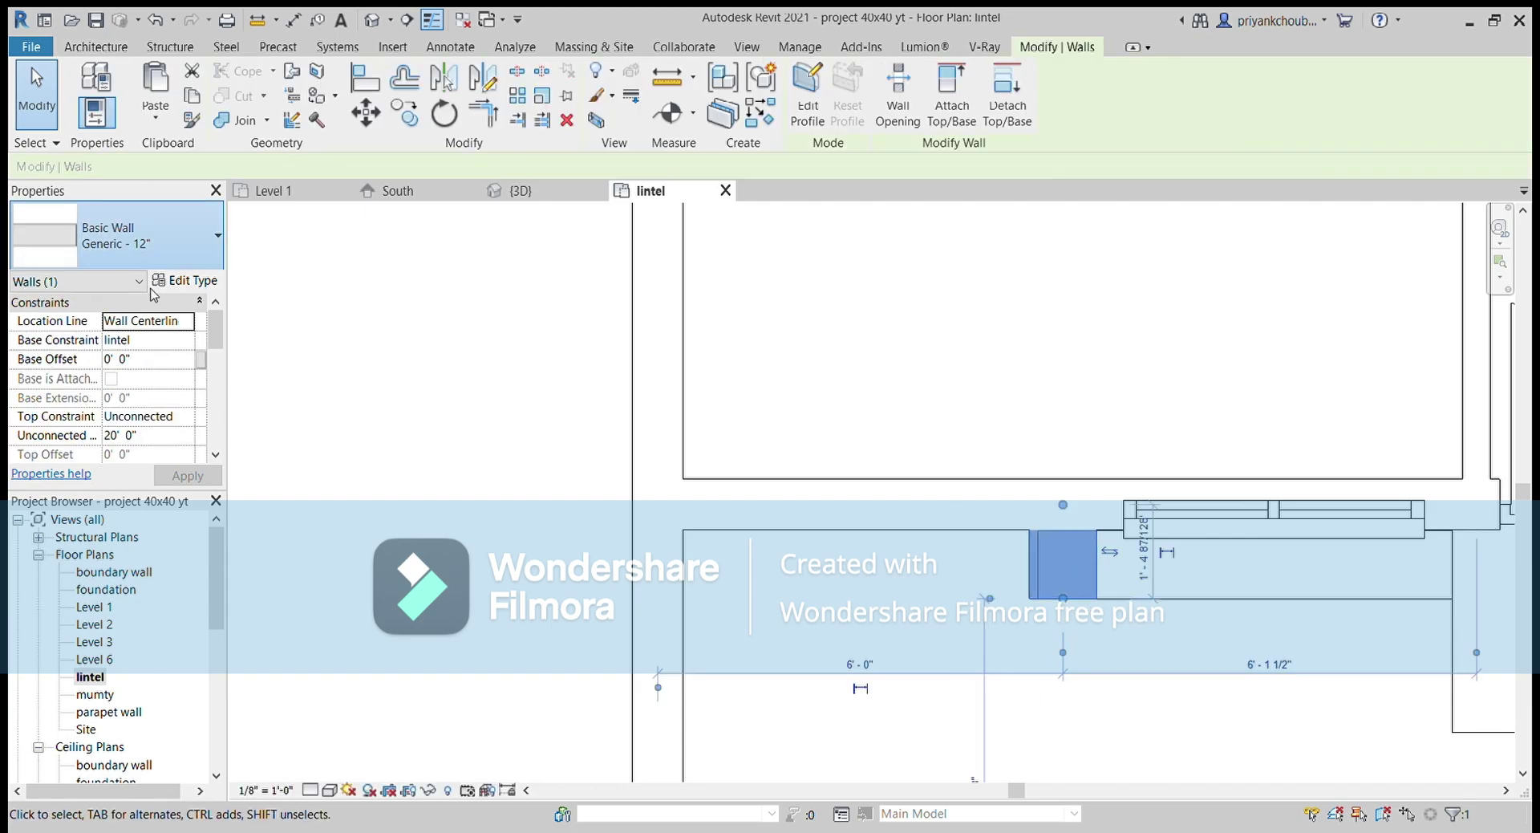
left_click(510, 375)
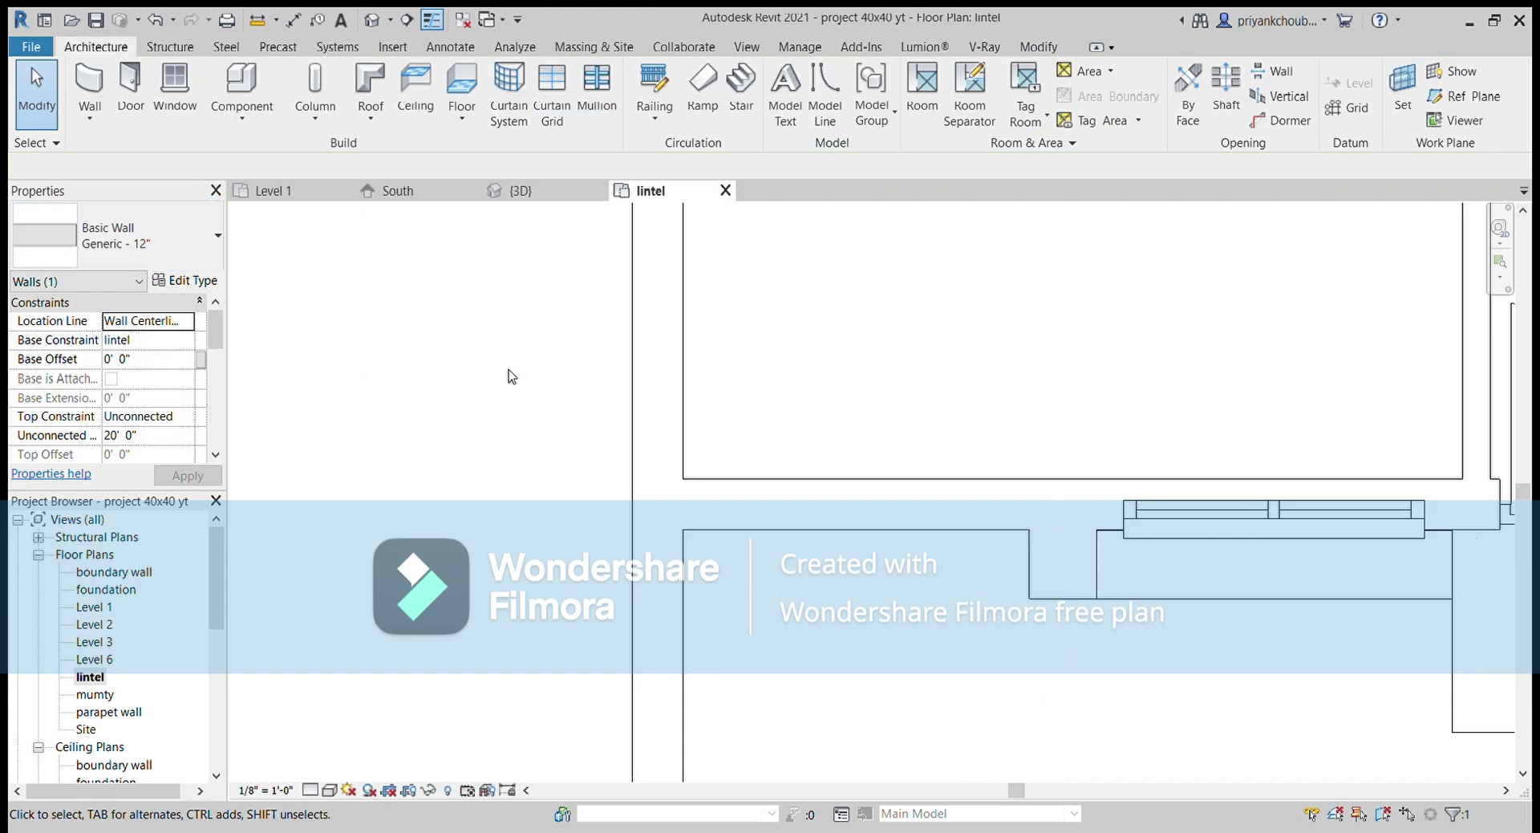
left_click(371, 20)
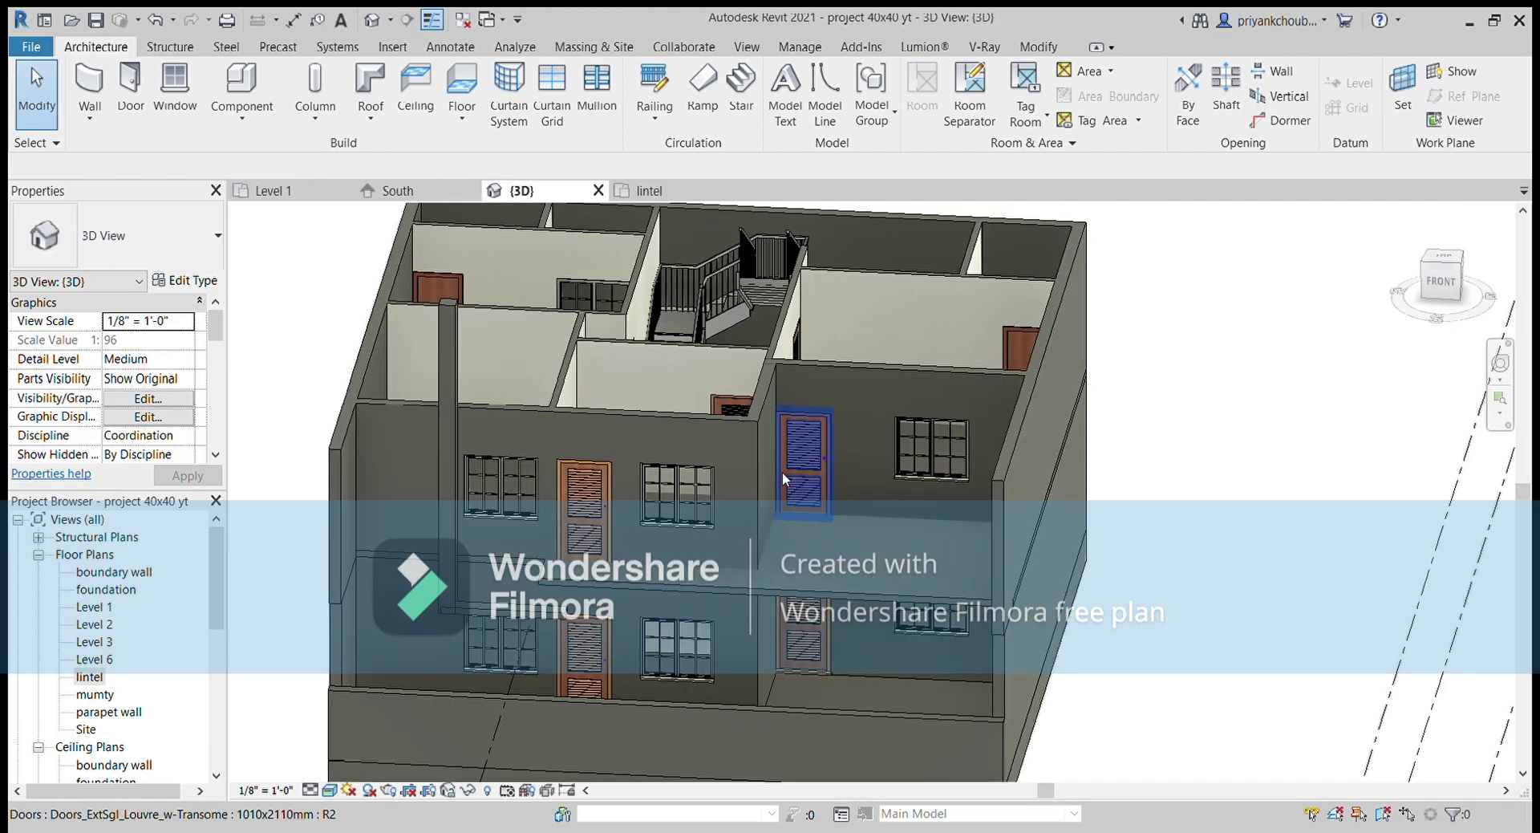
left_click(451, 350)
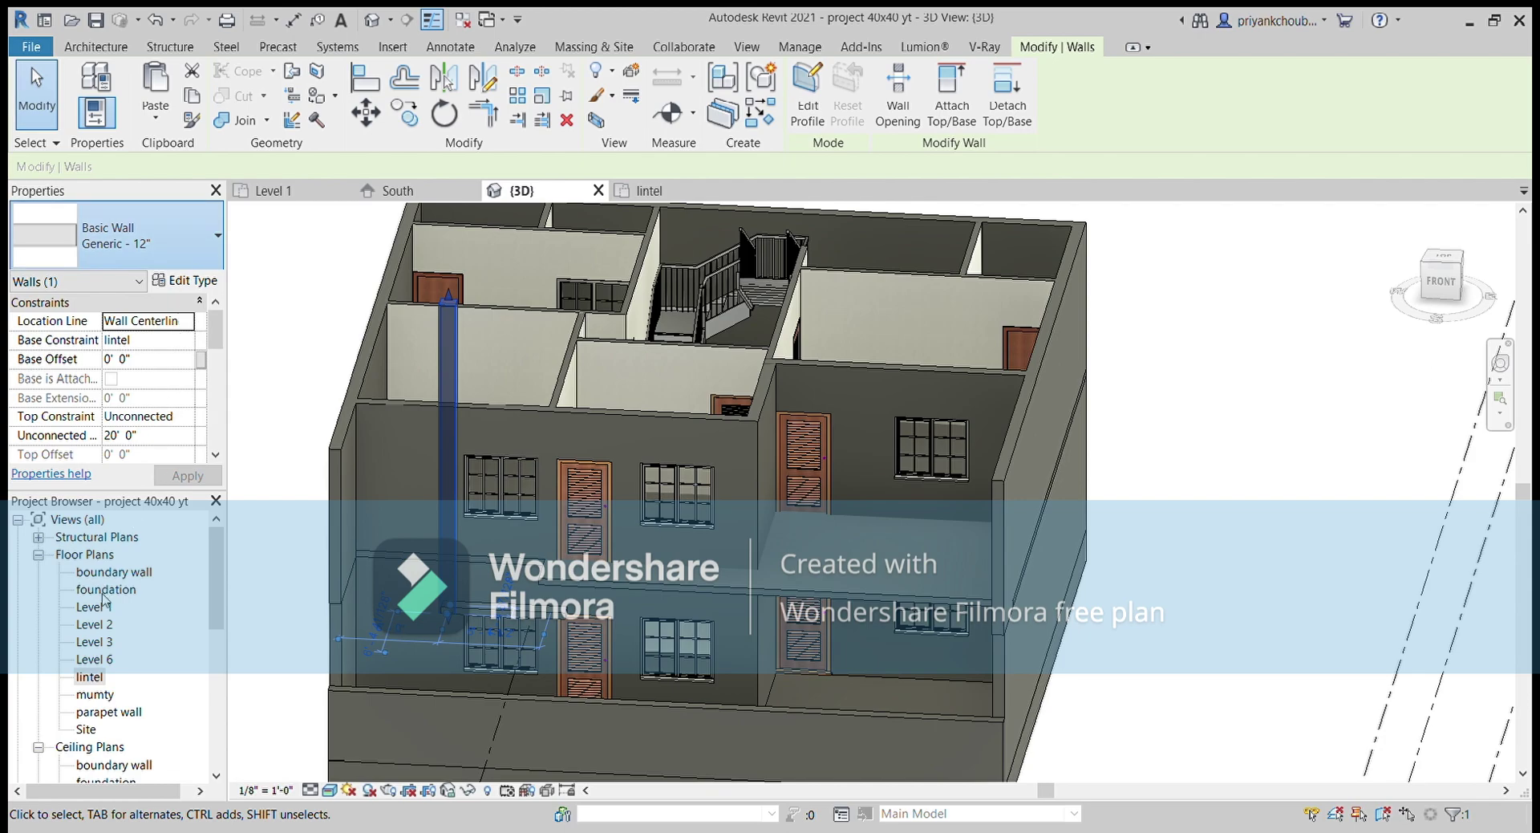
left_click(1145, 488)
mouse_move(568, 494)
middle_mouse_down("shift")
mouse_move(498, 459)
mouse_move(528, 457)
middle_mouse_up("shift")
scroll(382, 540, "up", 5)
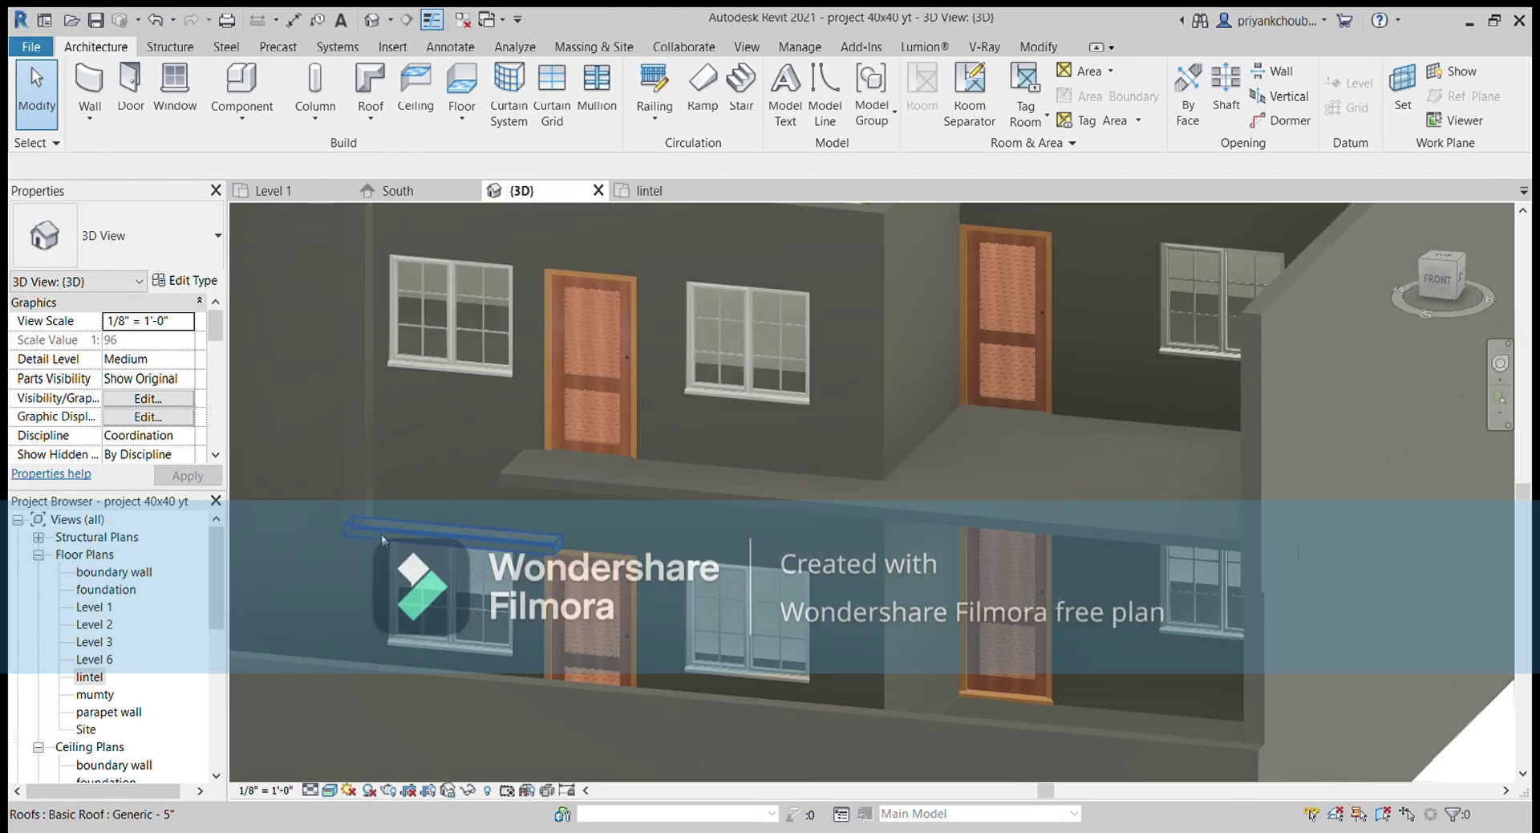
left_click(382, 540)
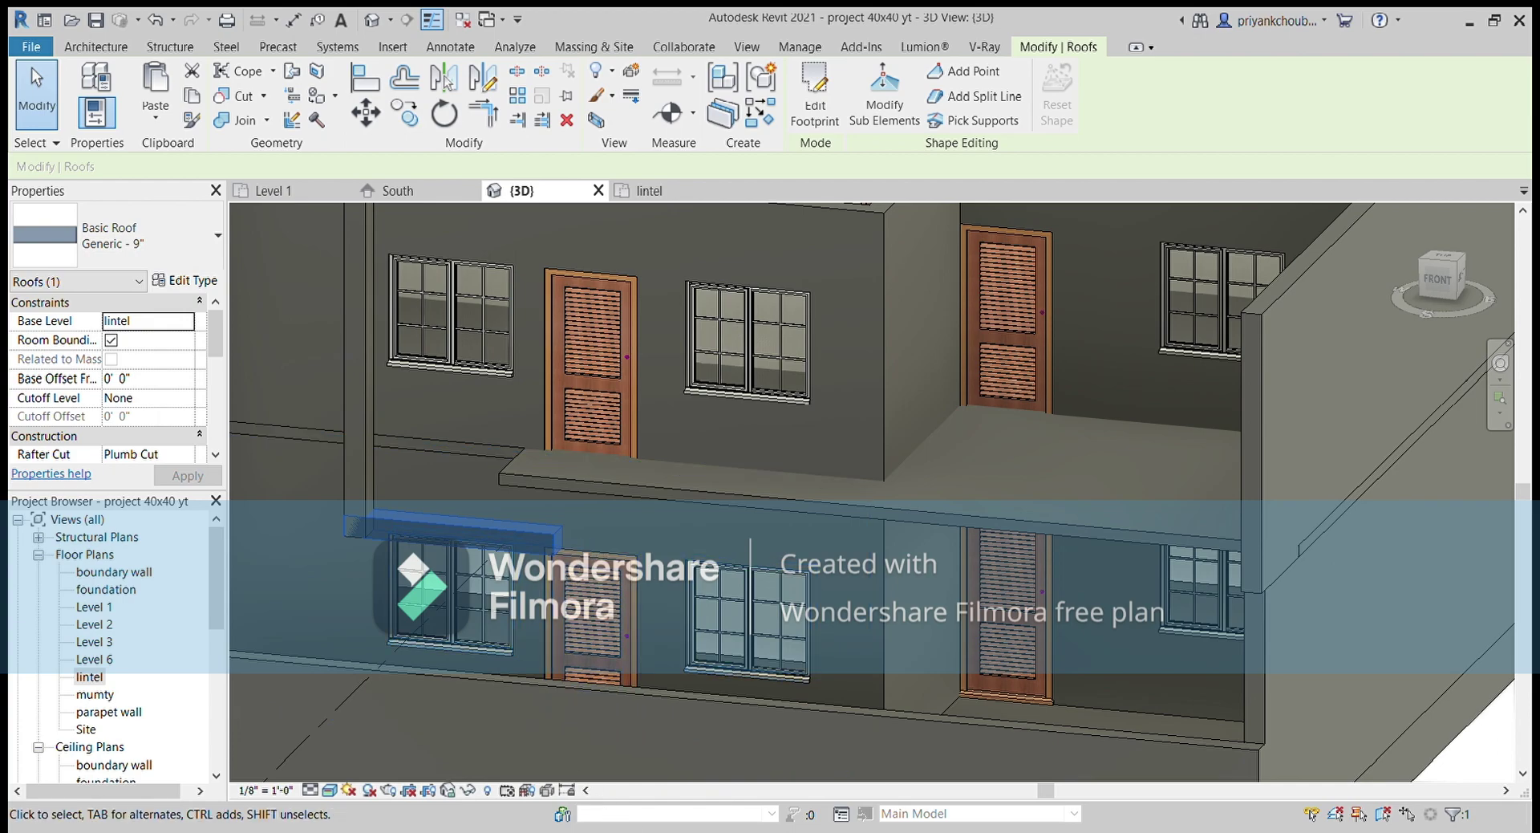
double_click(90, 679)
scroll(880, 620, "down", 2)
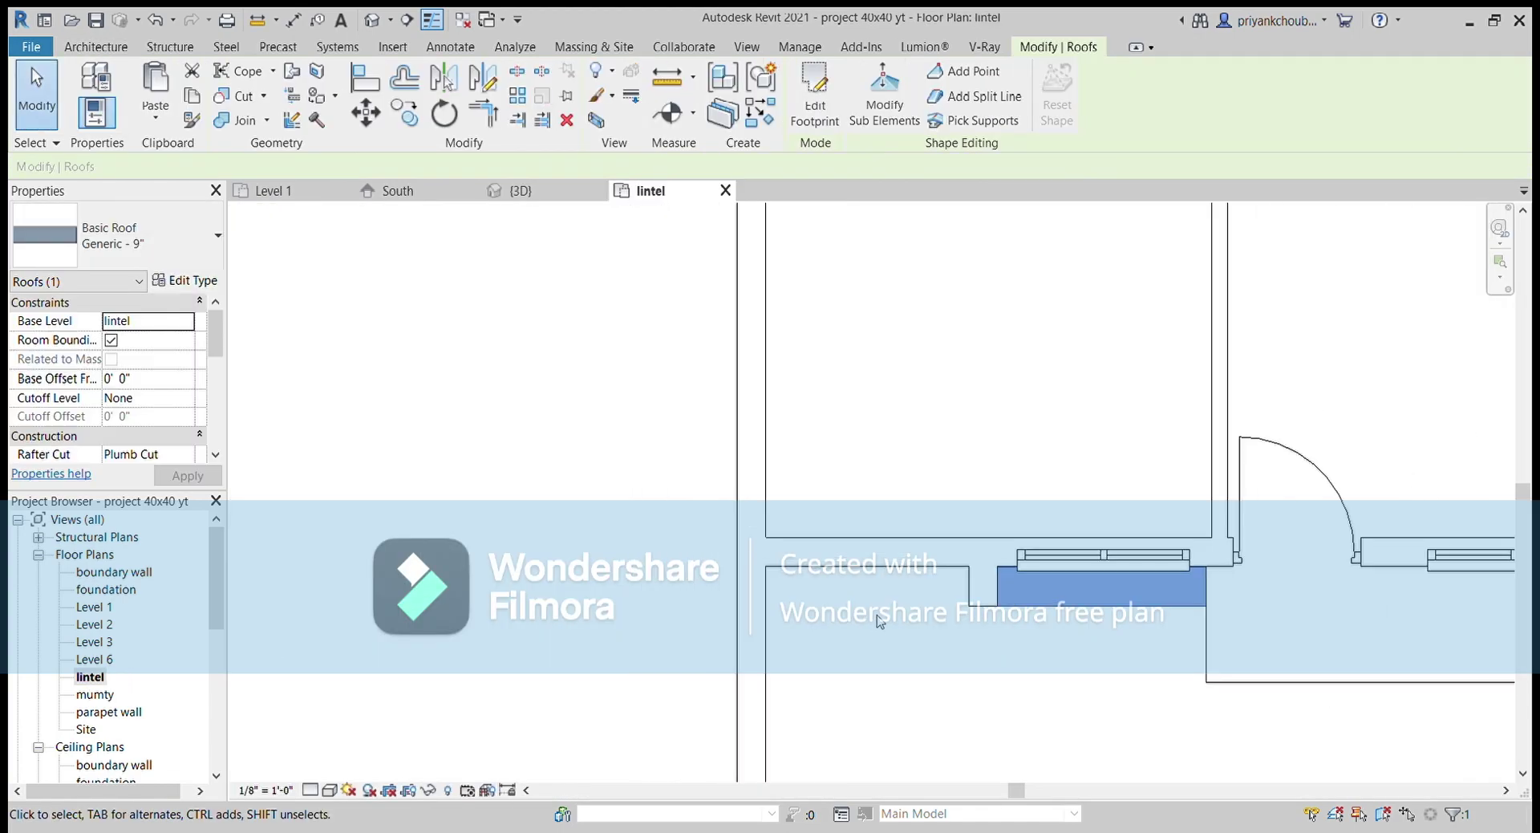
scroll(880, 619, "down", 3)
scroll(880, 620, "down", 2)
scroll(880, 620, "down", 2)
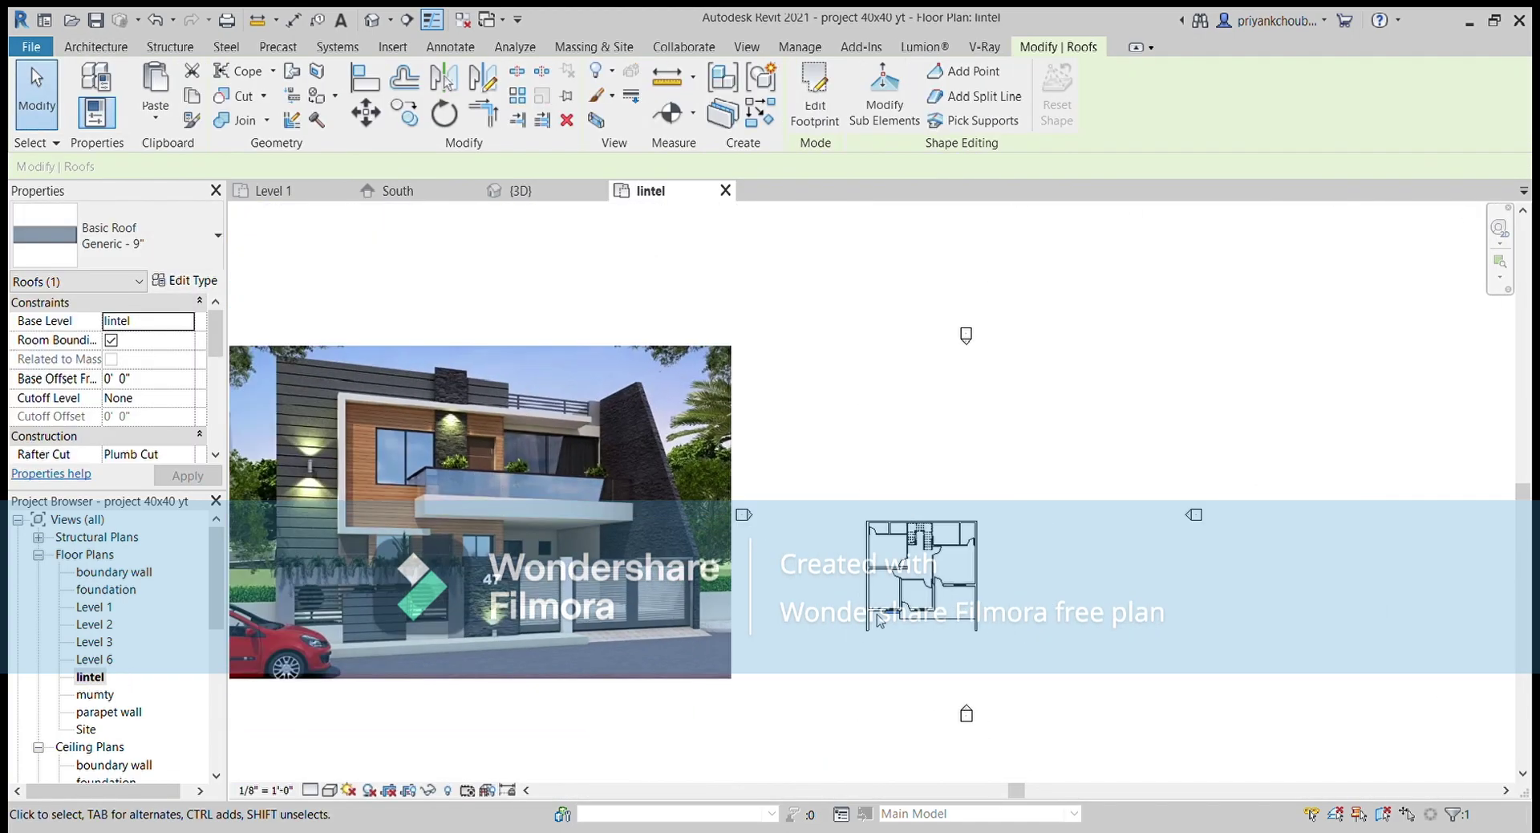
scroll(880, 620, "down", 2)
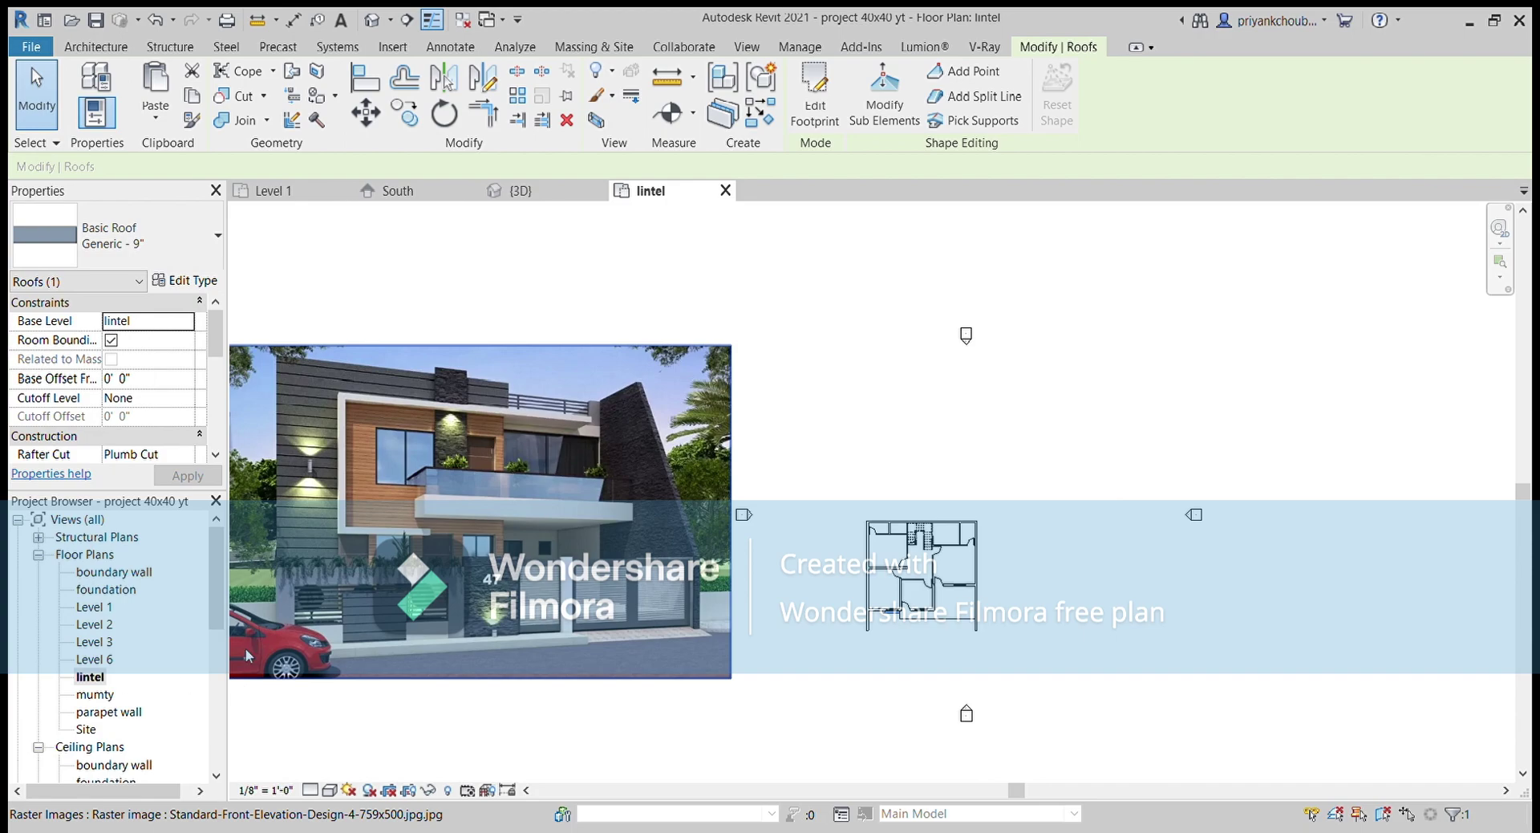
scroll(885, 668, "up", 2)
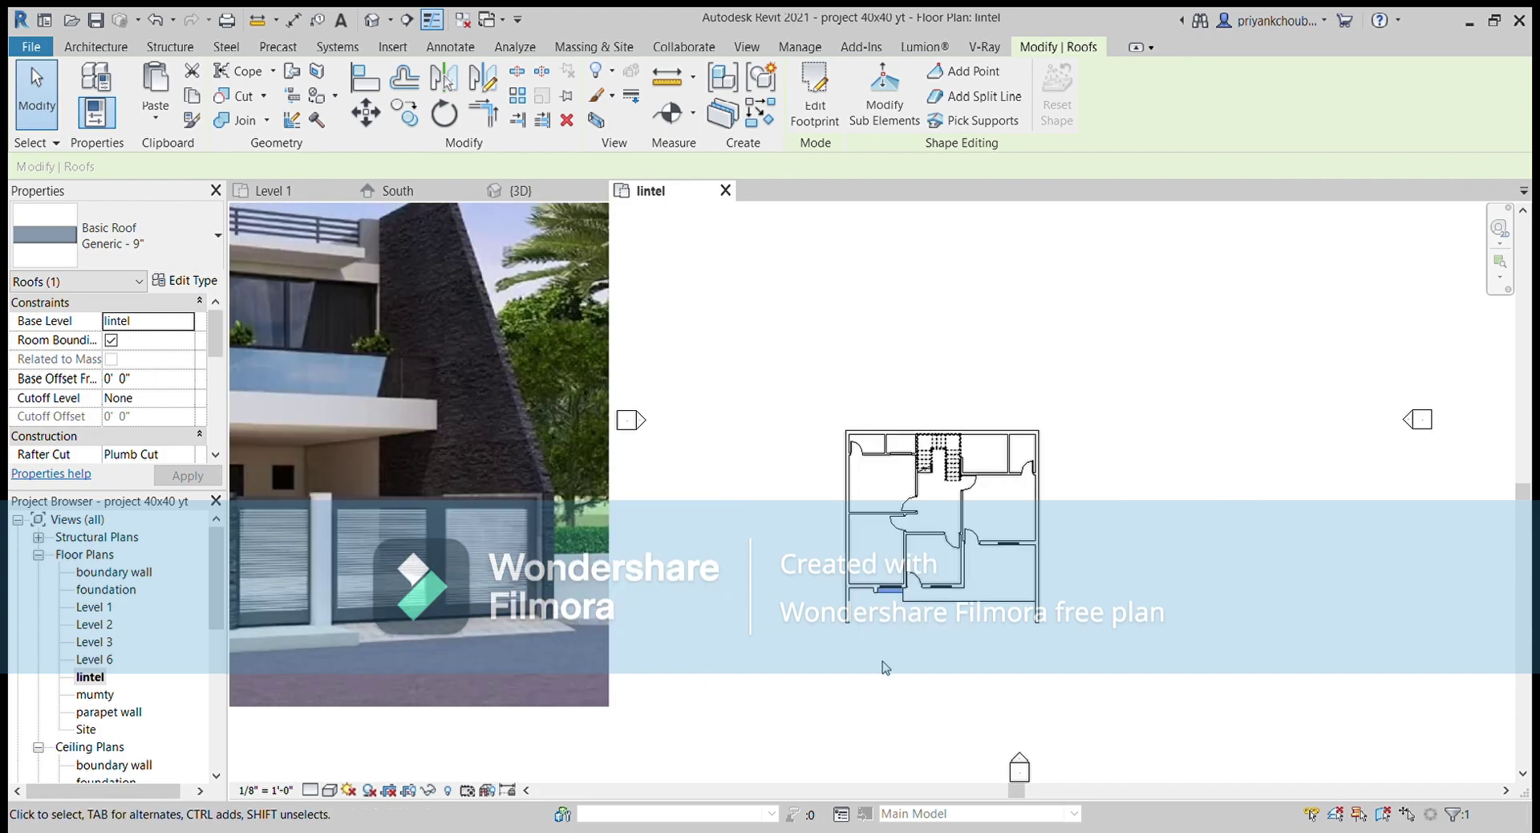
Deselect the roof and pan the lintel plan to bring the short front wall into view
key("Escape")
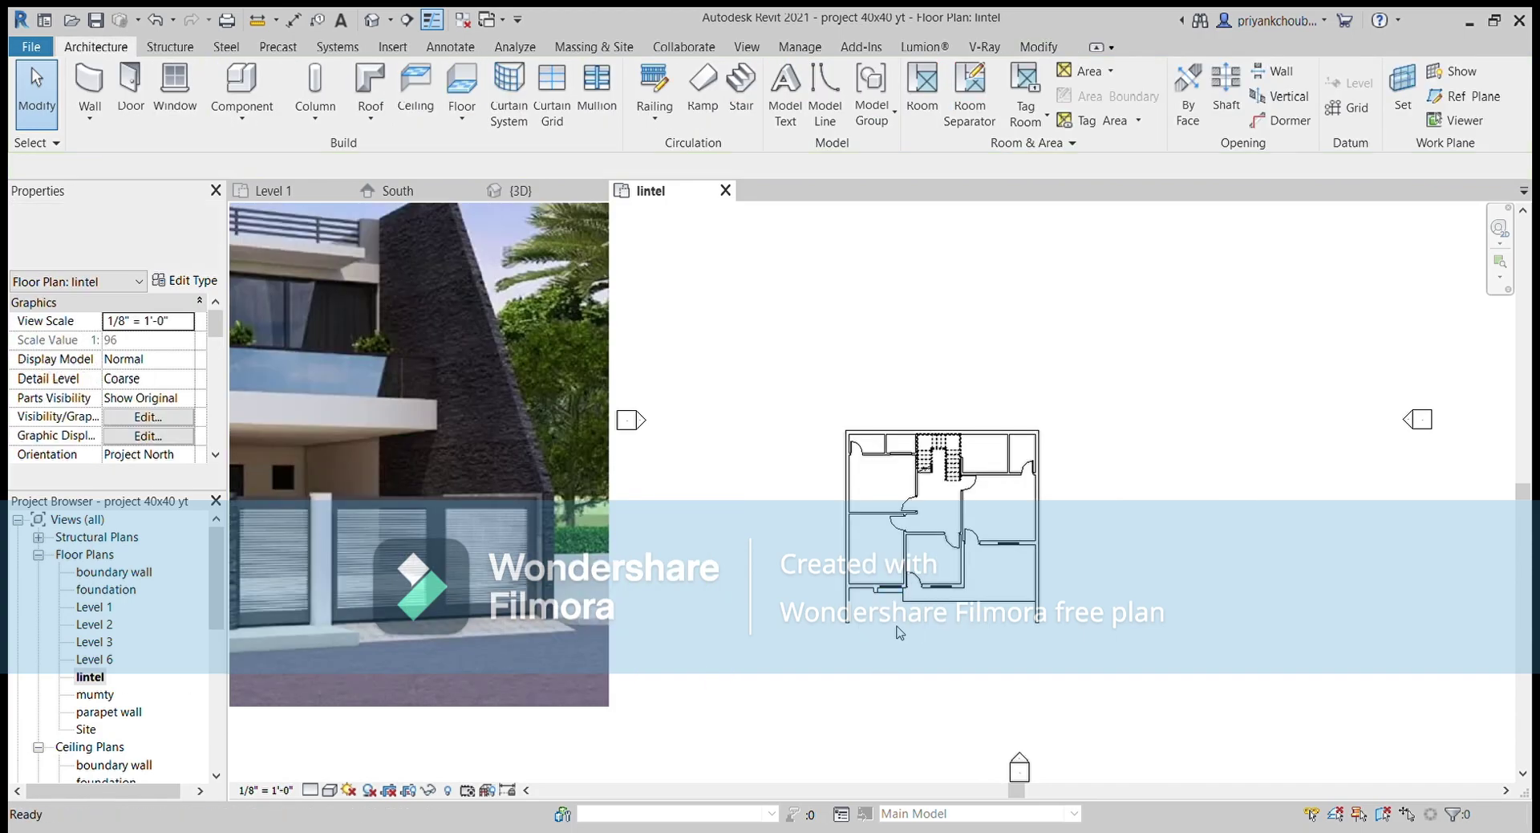
scroll(891, 630, "up", 1)
scroll(878, 593, "up", 3)
left_click(875, 582)
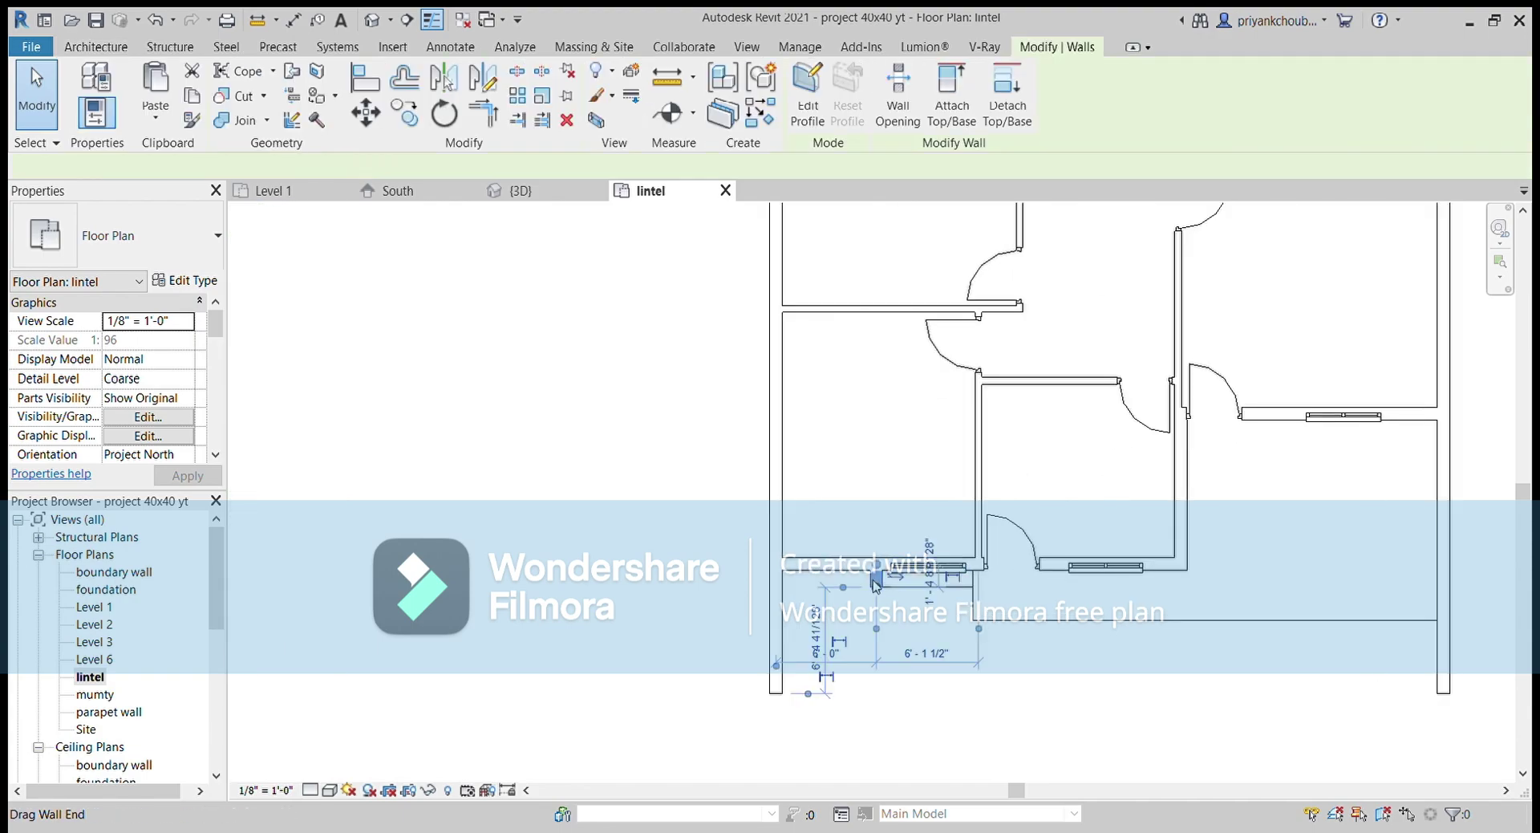
scroll(696, 489, "down", 2)
scroll(697, 489, "down", 3)
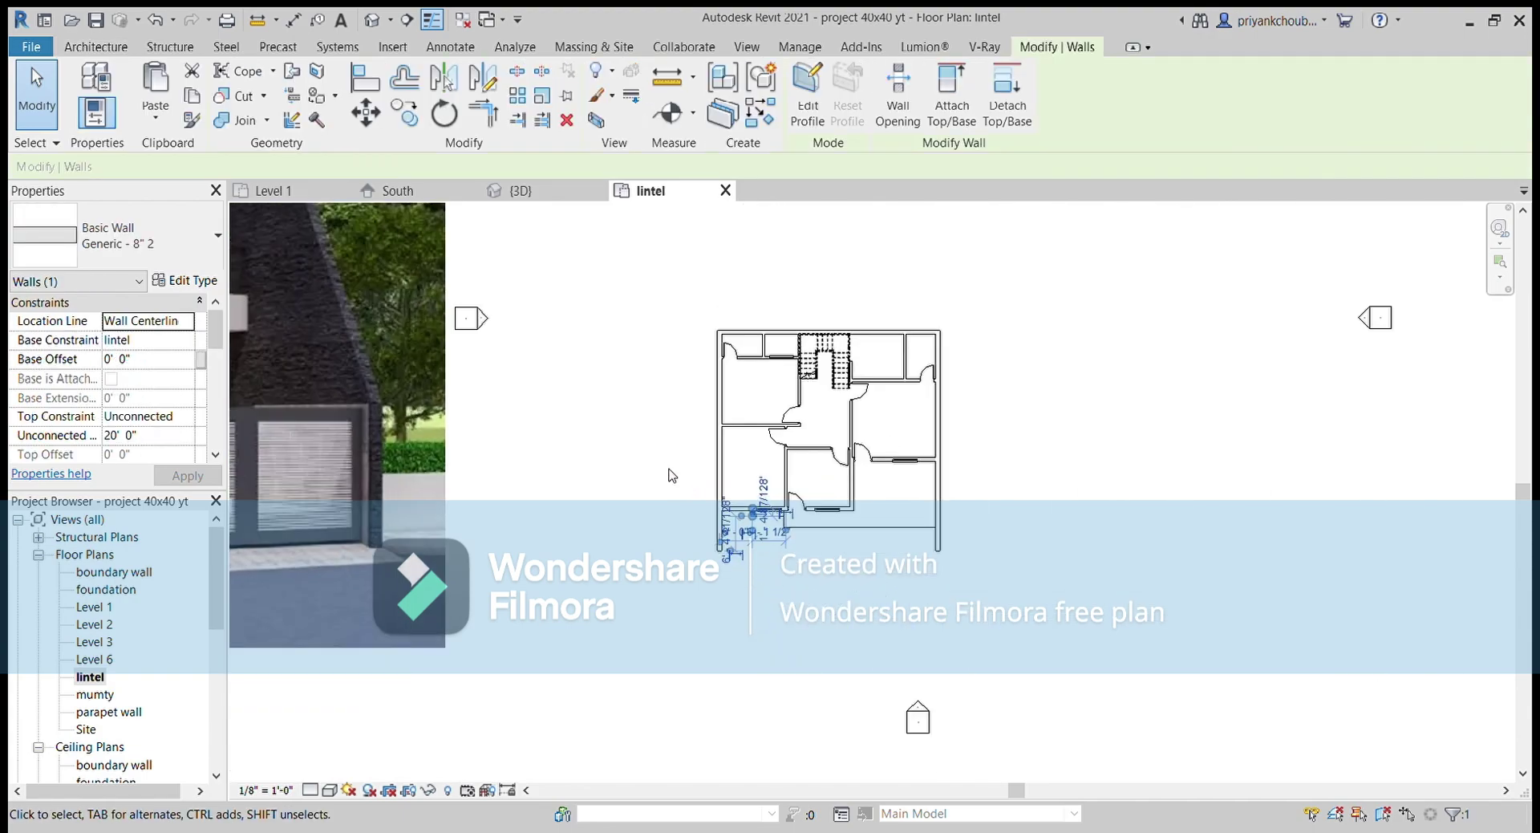
mouse_move(657, 457)
middle_mouse_down()
mouse_move(720, 468)
mouse_move(587, 492)
middle_mouse_up()
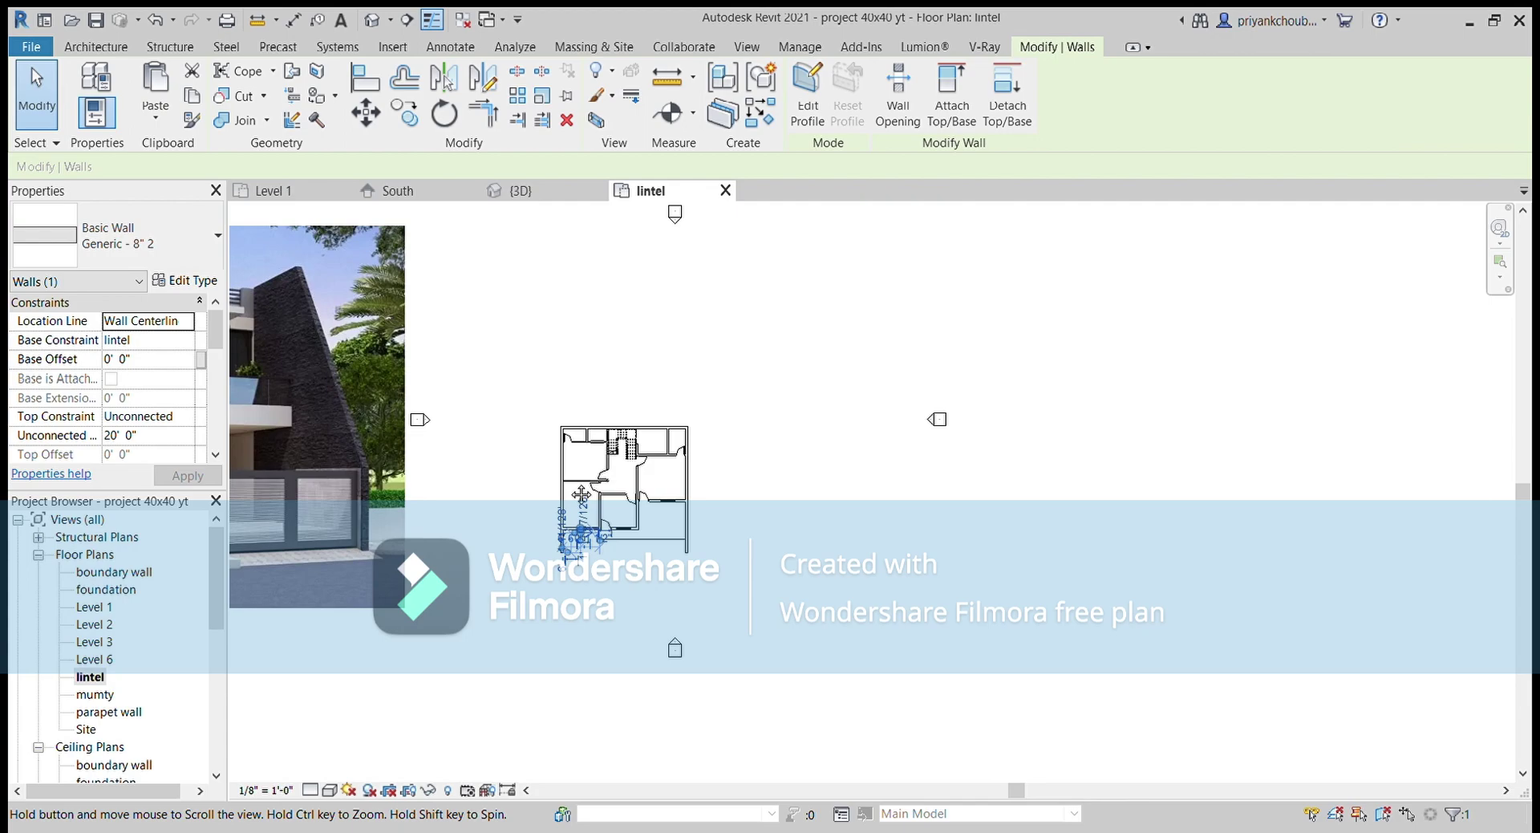
key("Escape")
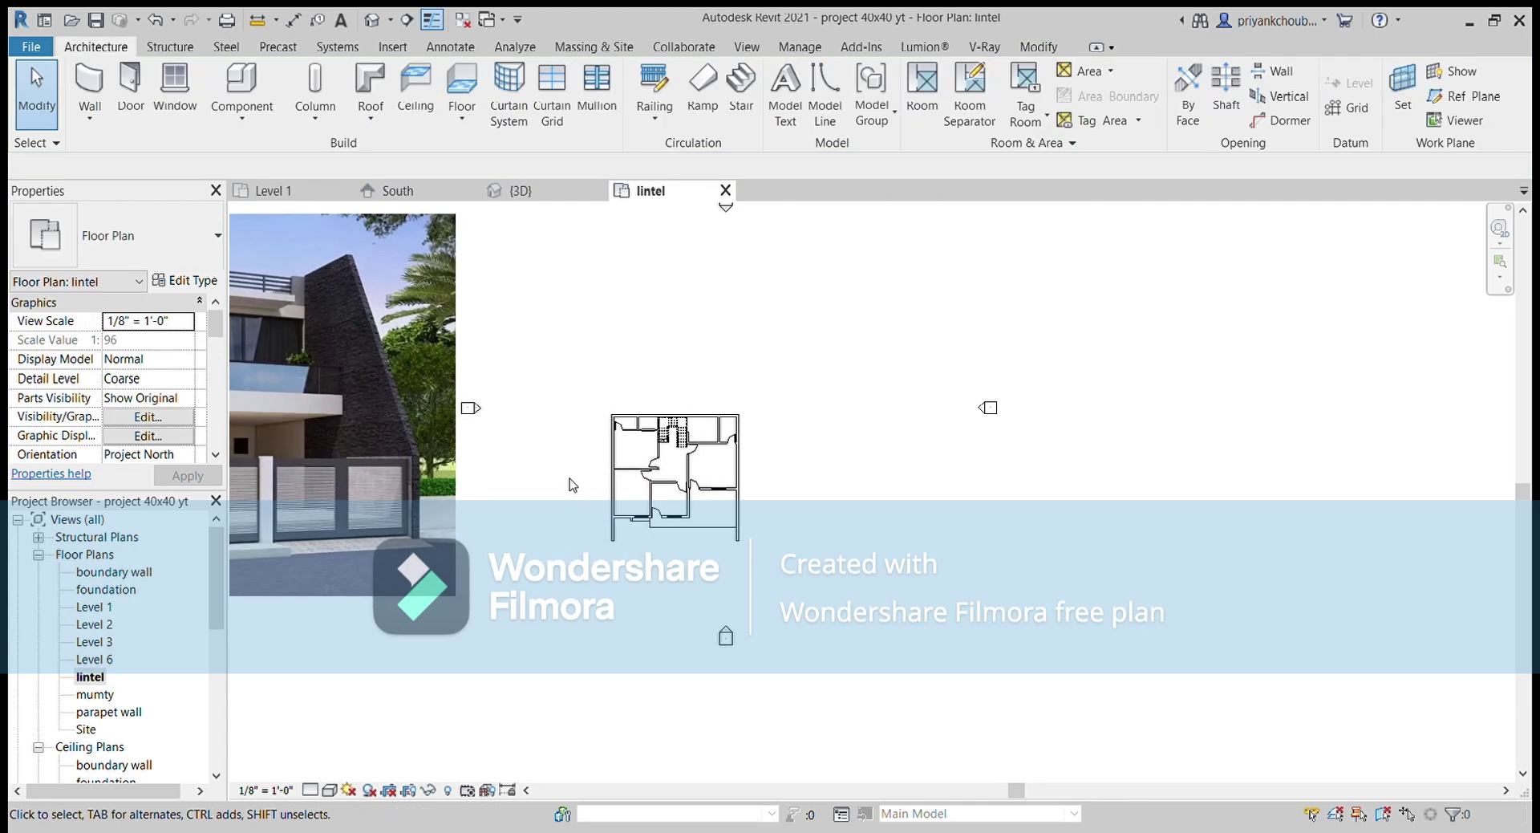
scroll(520, 535, "down", 1)
middle_click_drag(519, 535, 788, 583)
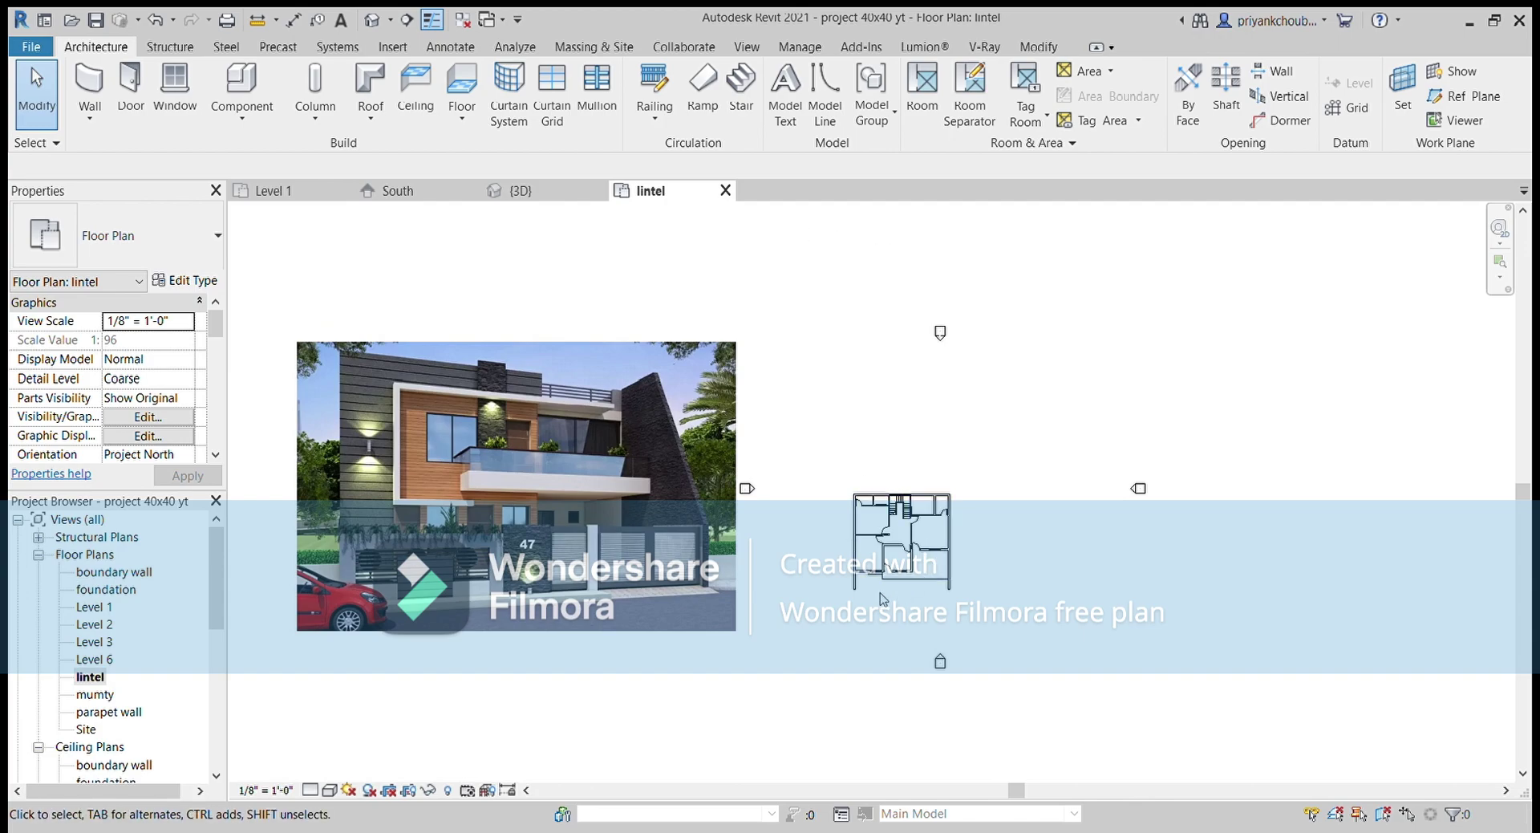
scroll(873, 568, "up", 3)
scroll(873, 568, "up", 3)
scroll(873, 568, "up", 1)
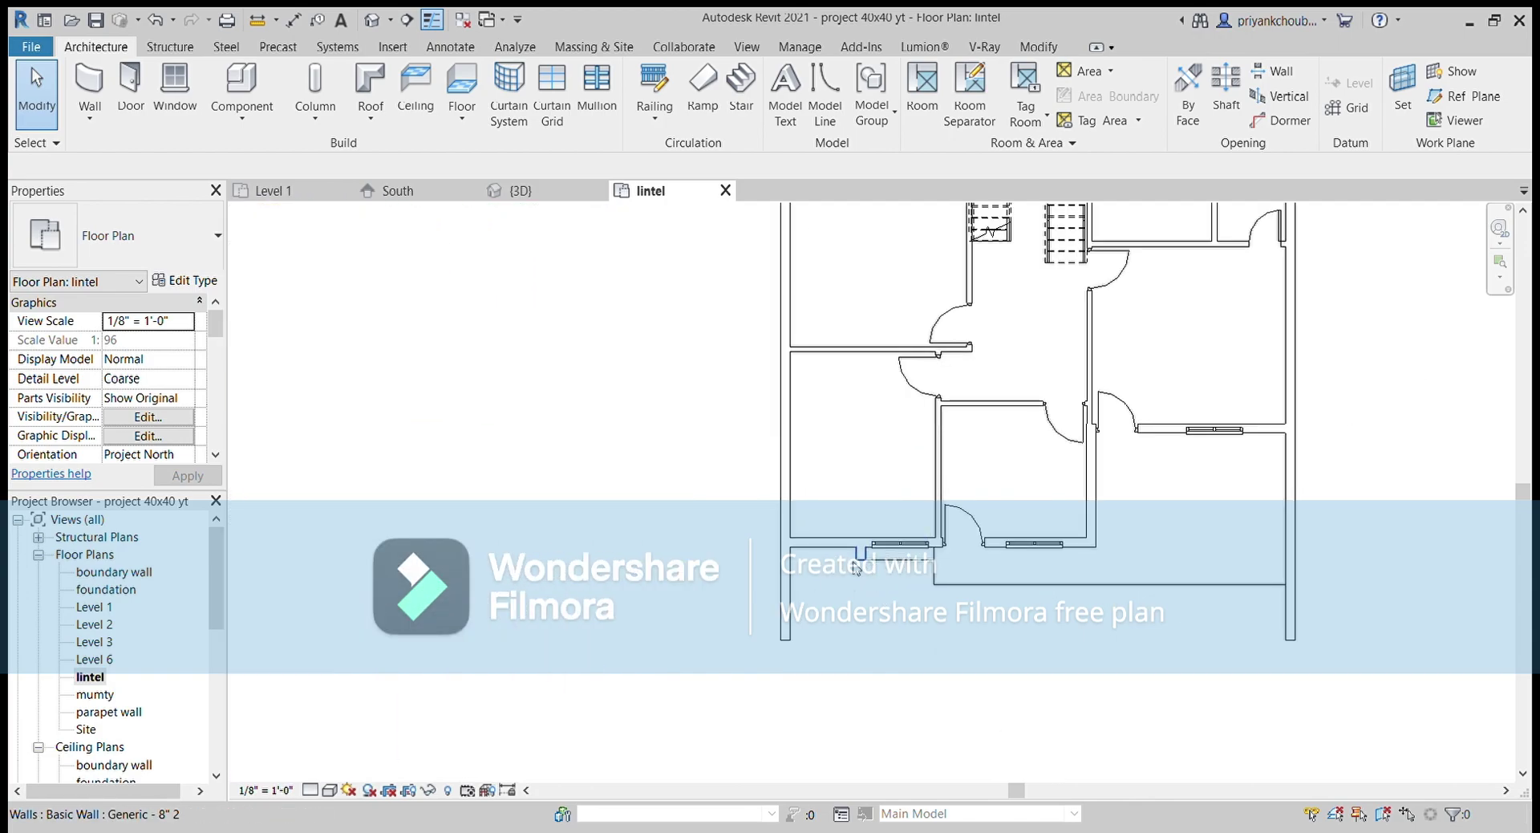
Change the short wall's Top Constraint from Unconnected to Up to level and apply it
left_click(857, 564)
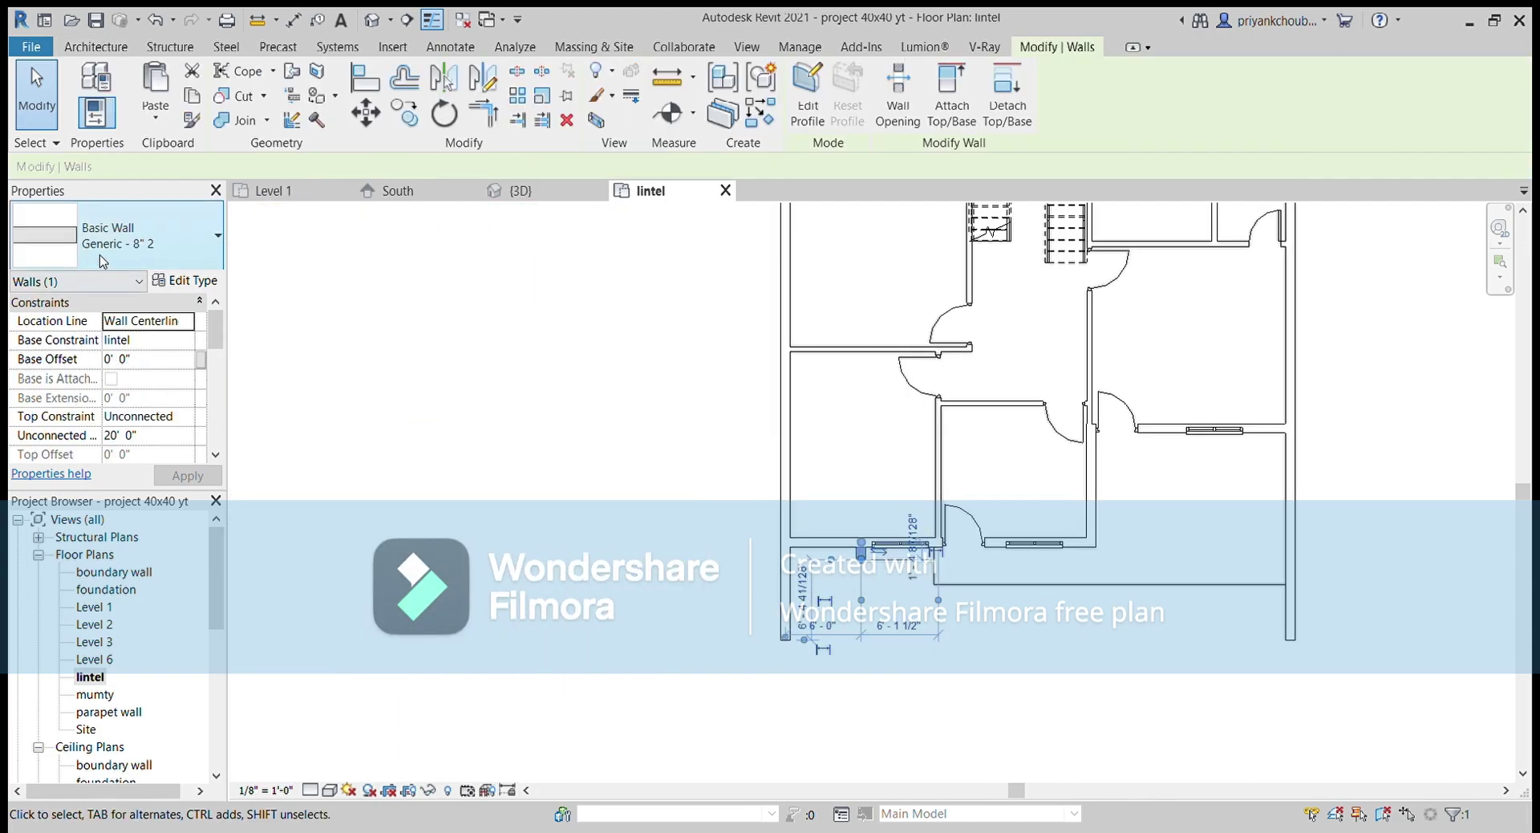
left_click(188, 422)
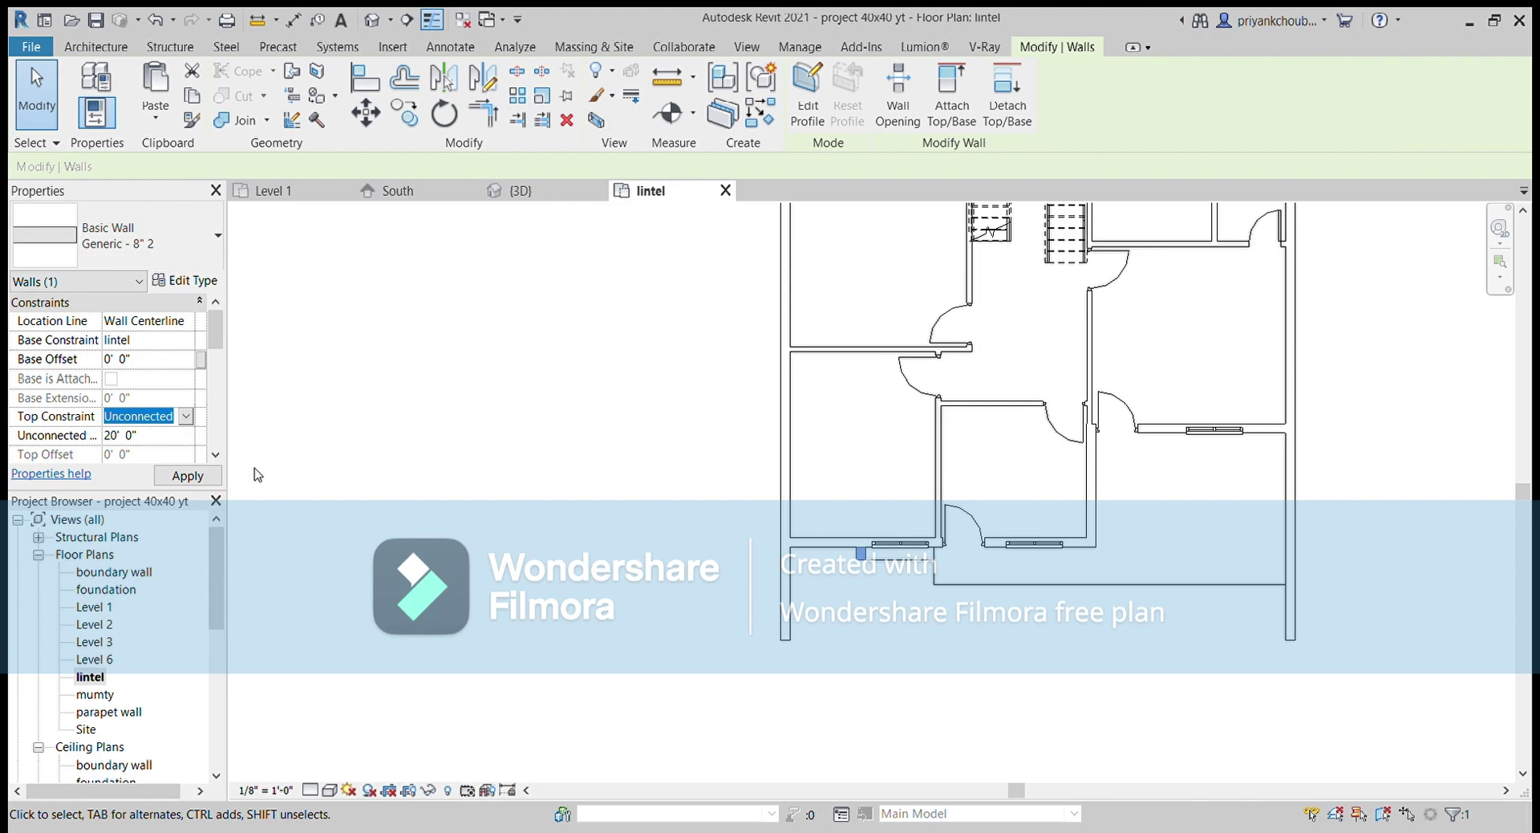
key("Down")
left_click(192, 476)
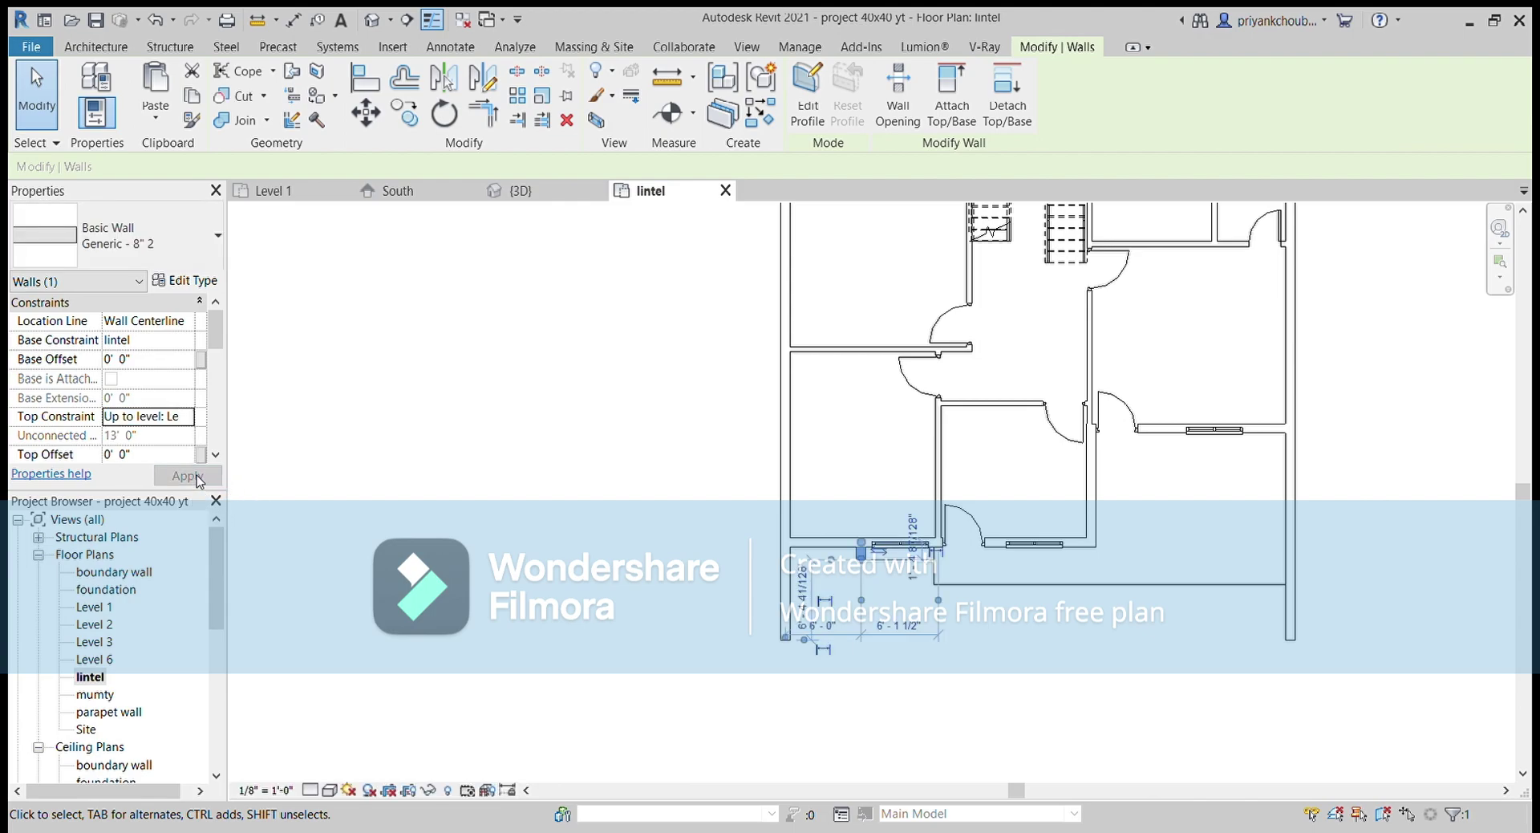
left_click(494, 389)
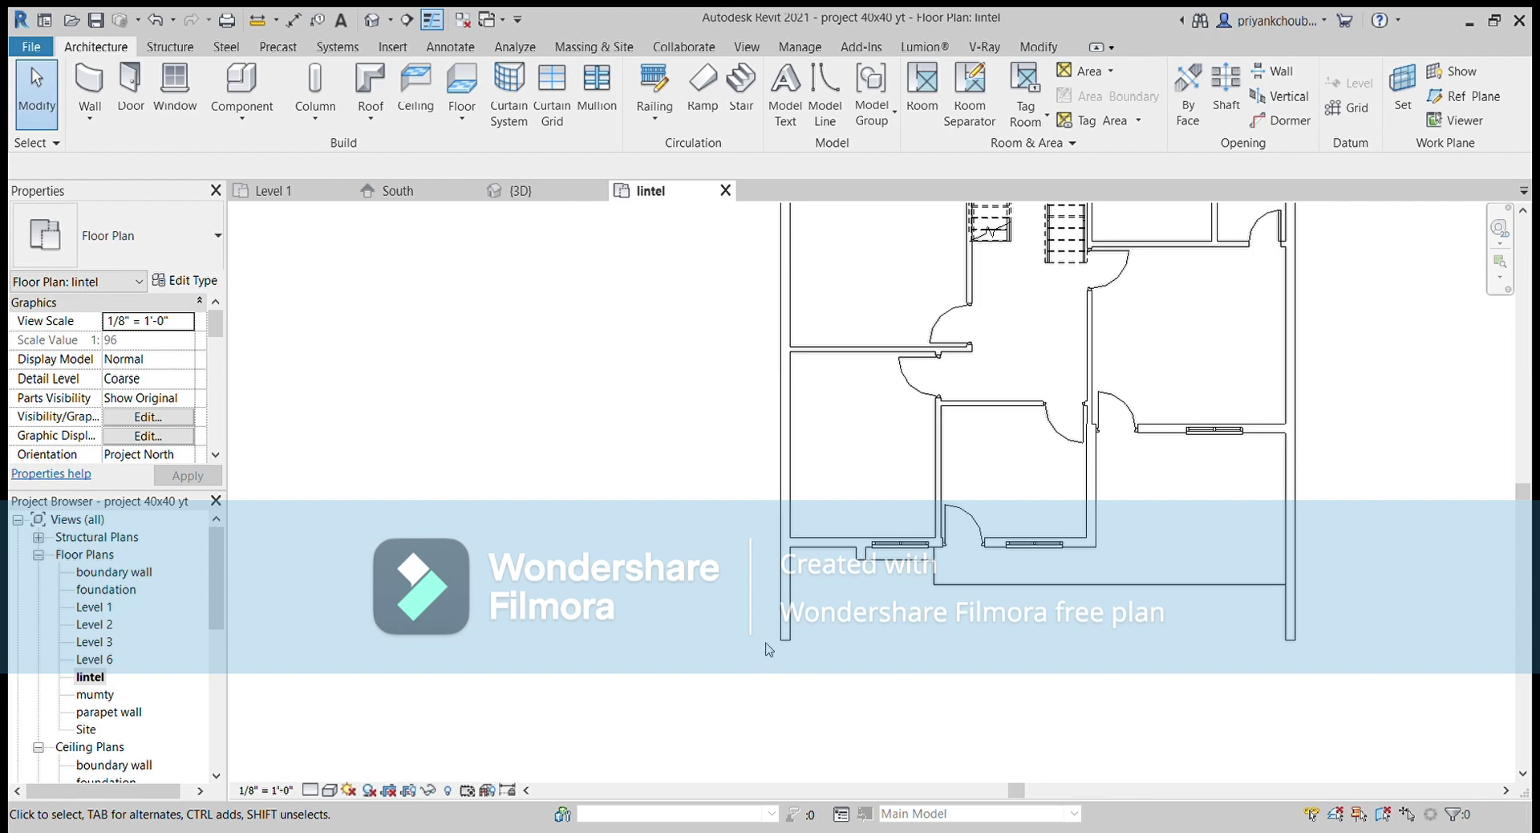
left_click(1440, 120)
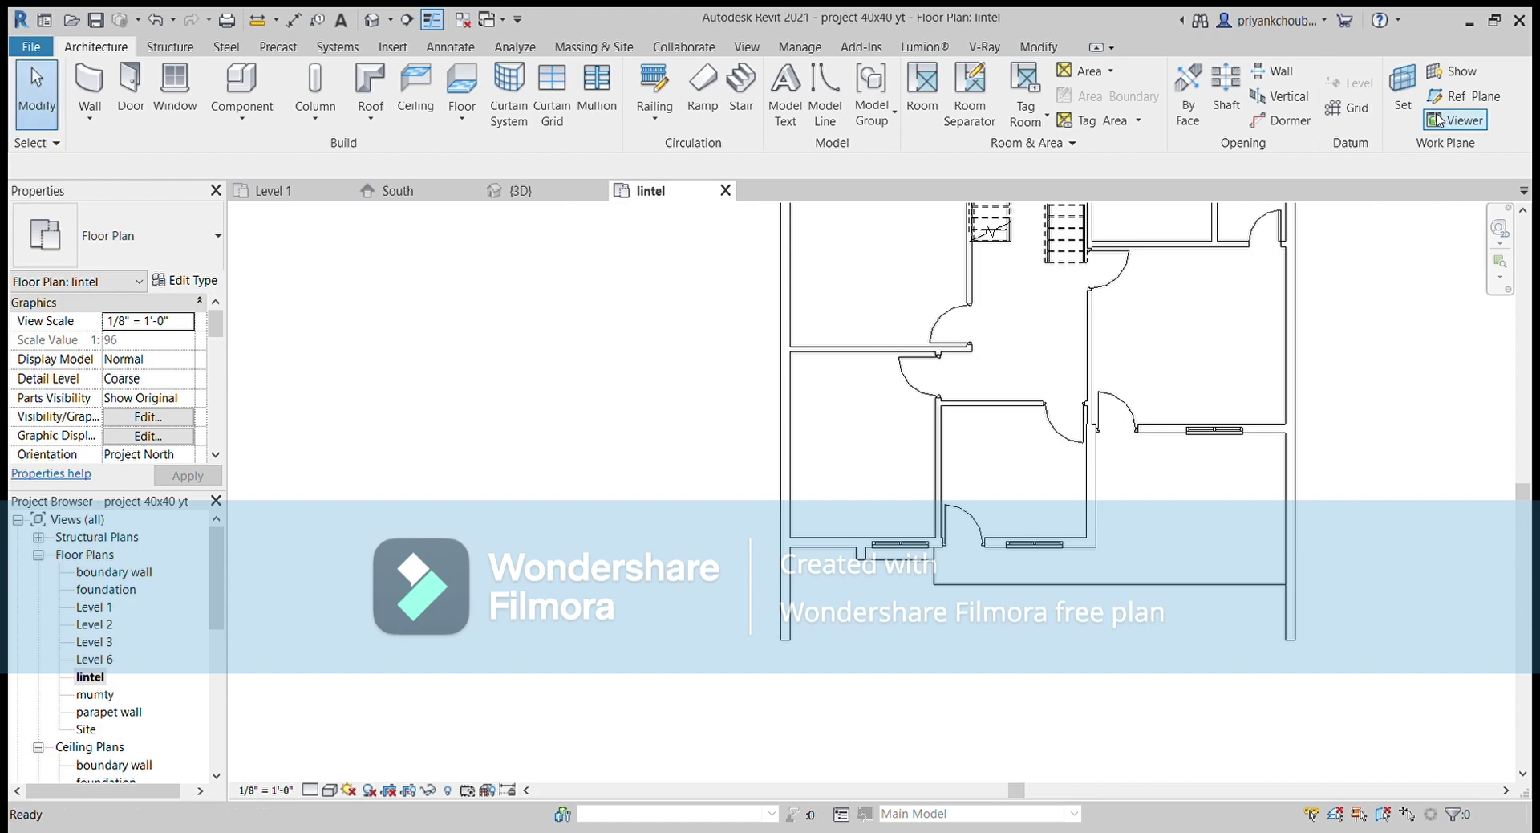
left_click(1440, 120)
left_click(1436, 121)
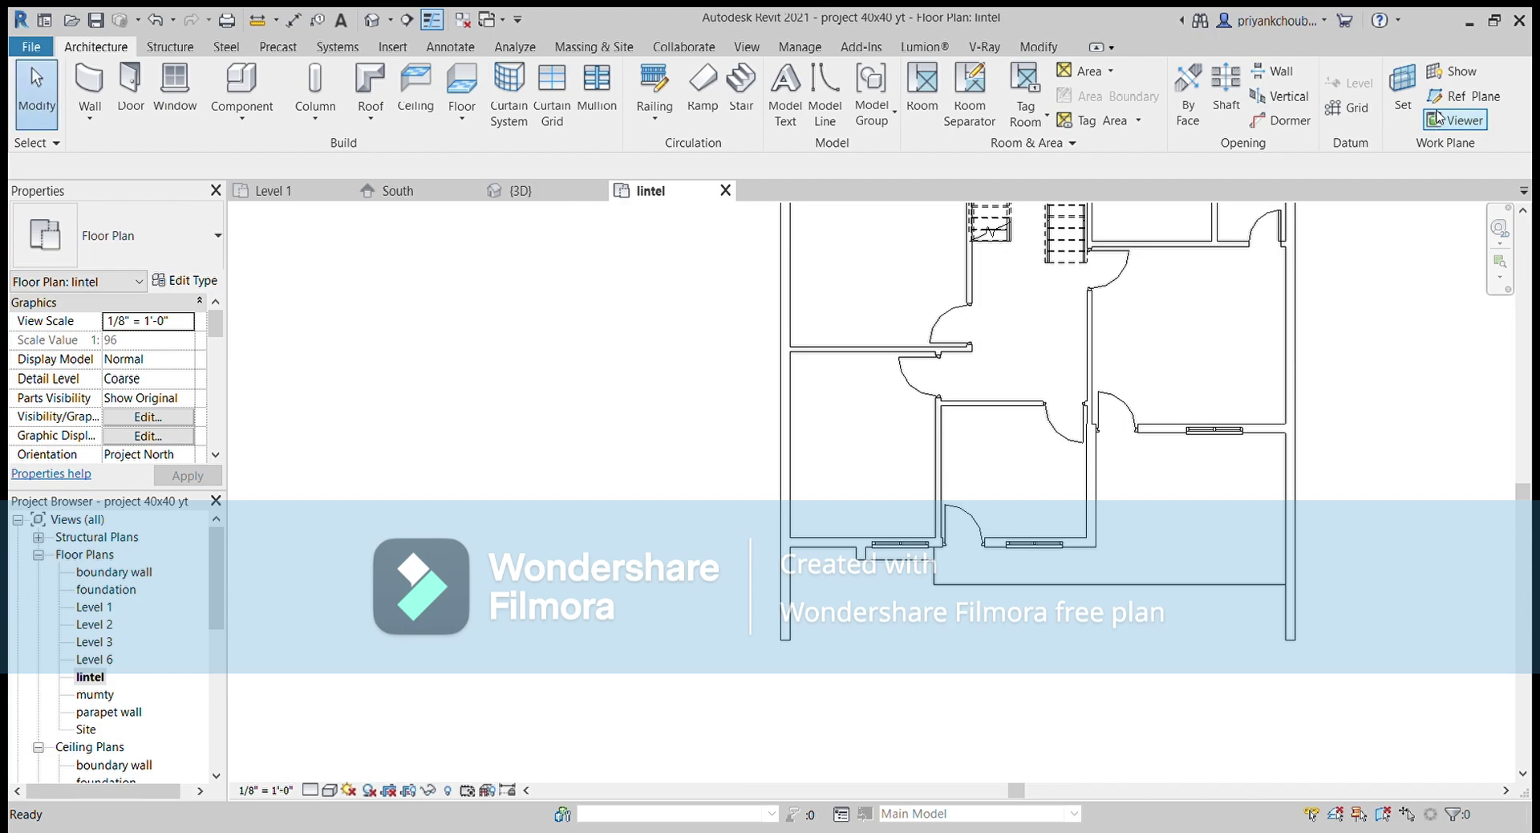